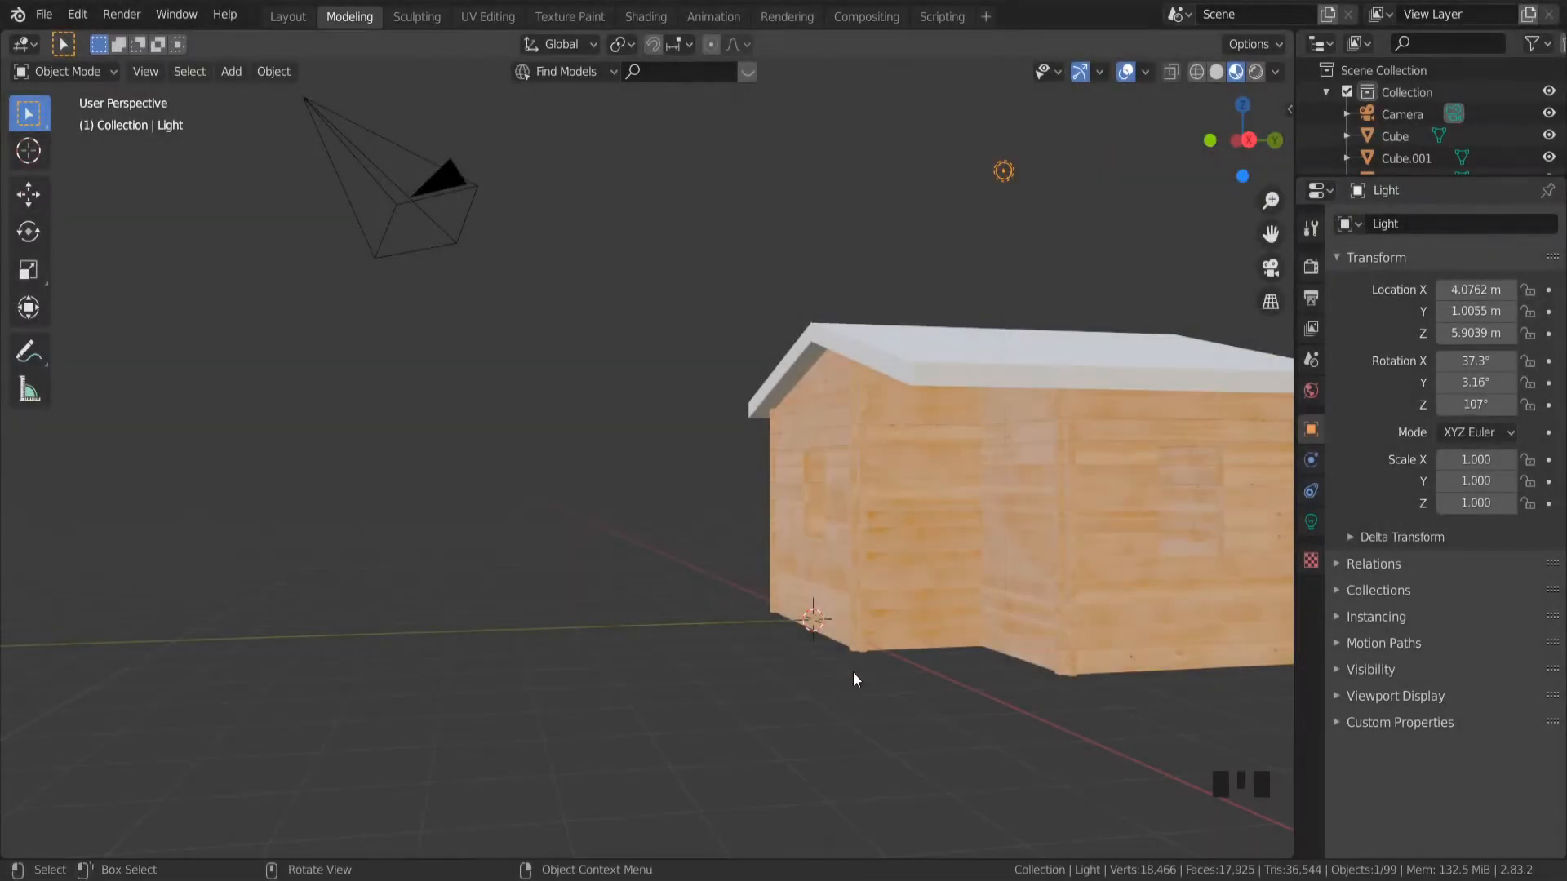
Add an Archimesh panel window and move it about -3.813 m along global Y, in front of the house.
mouse_move(853, 684)
middle_down()
mouse_move(886, 693)
mouse_move(842, 698)
middle_up()
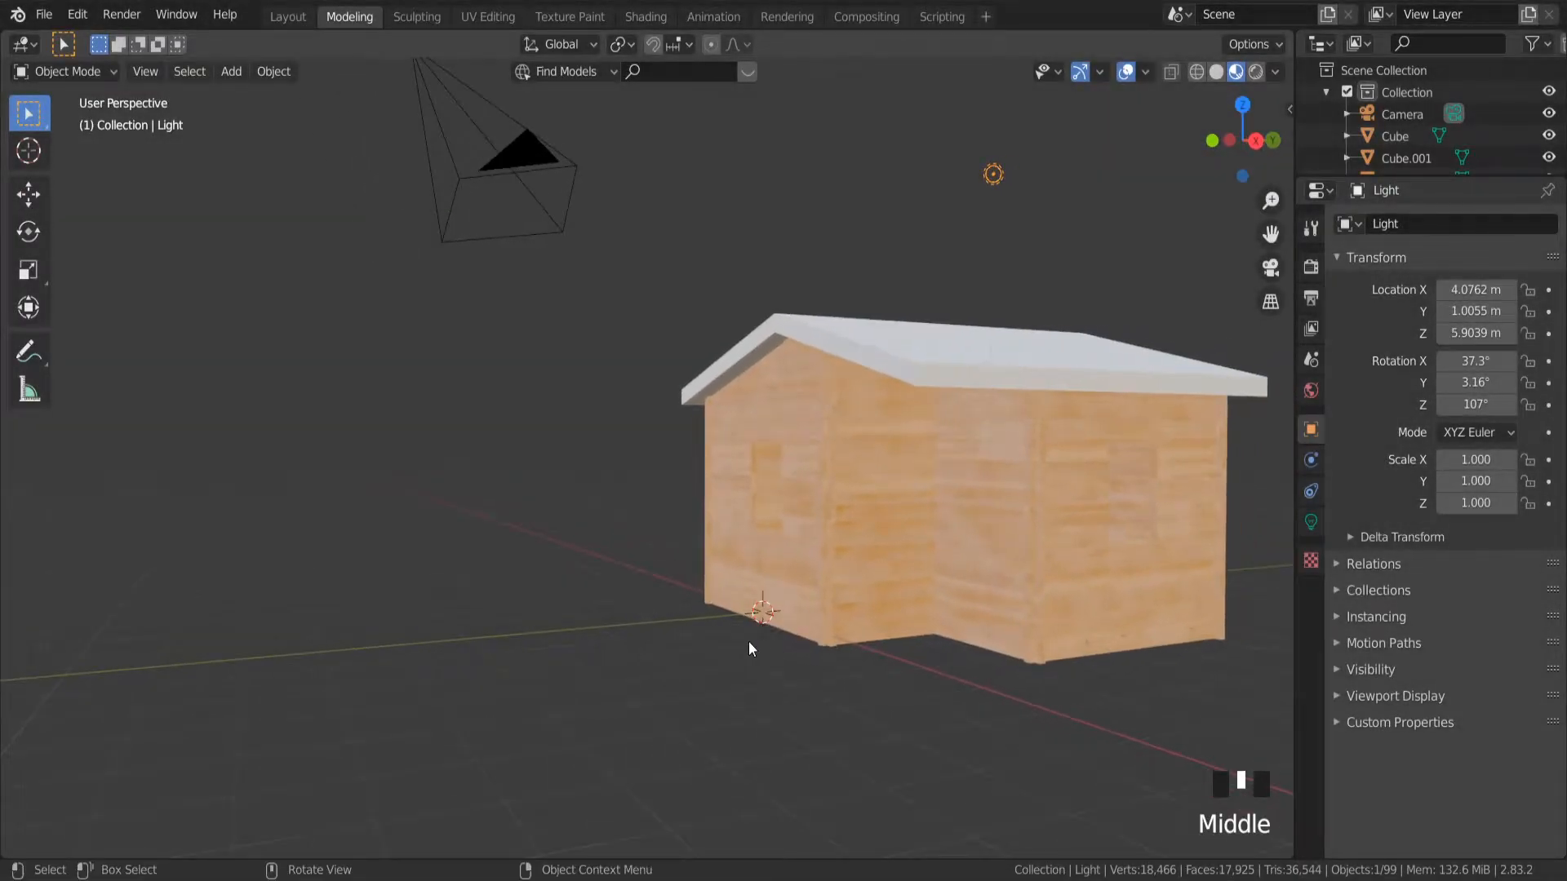
key(n)
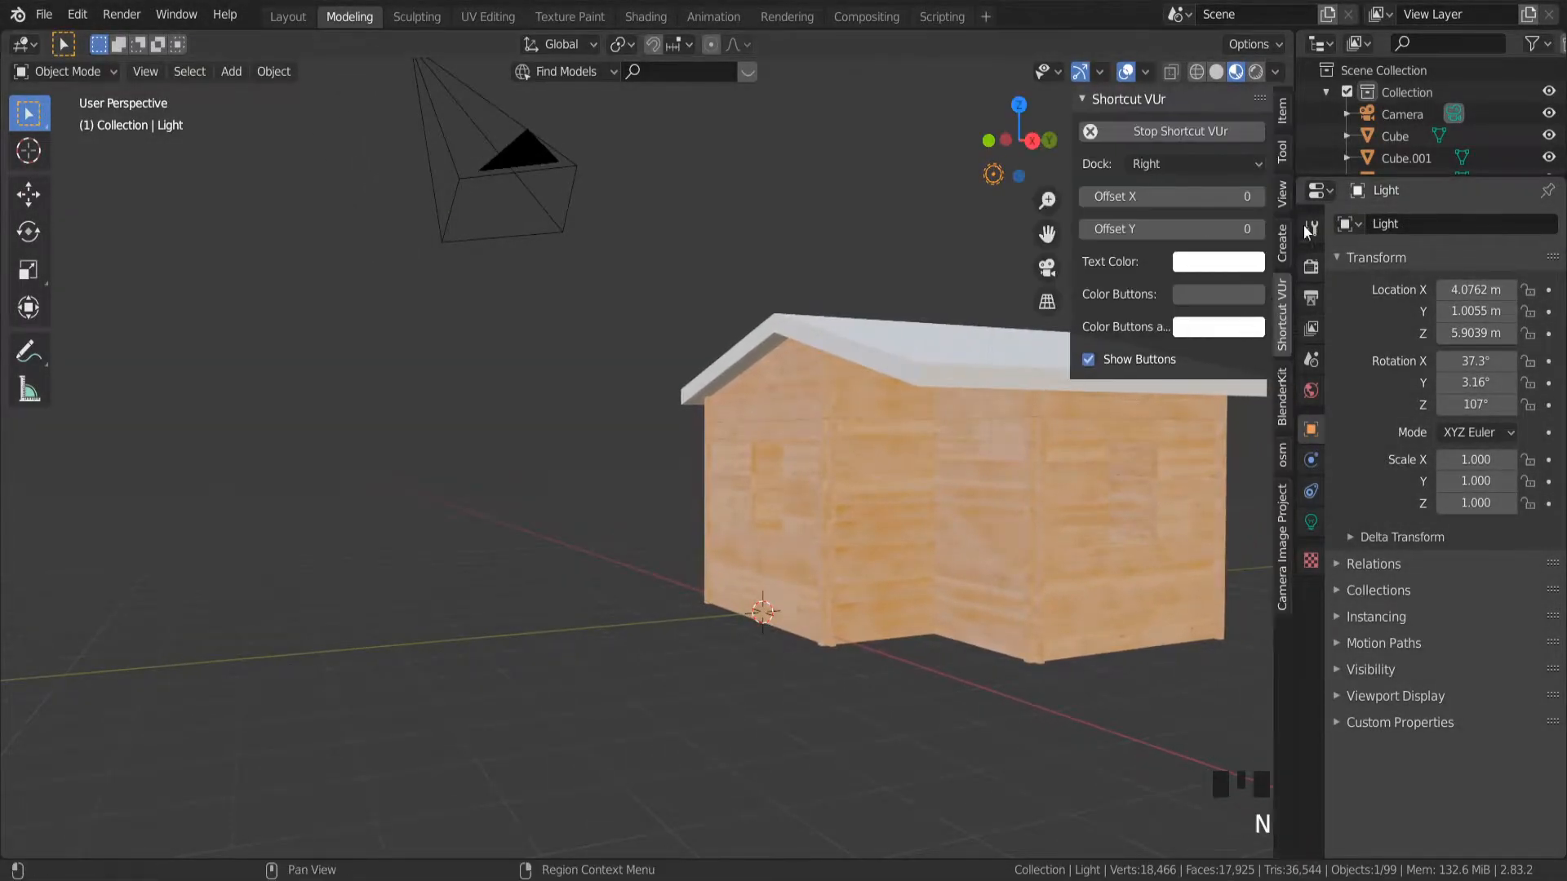
click(1282, 242)
click(1129, 127)
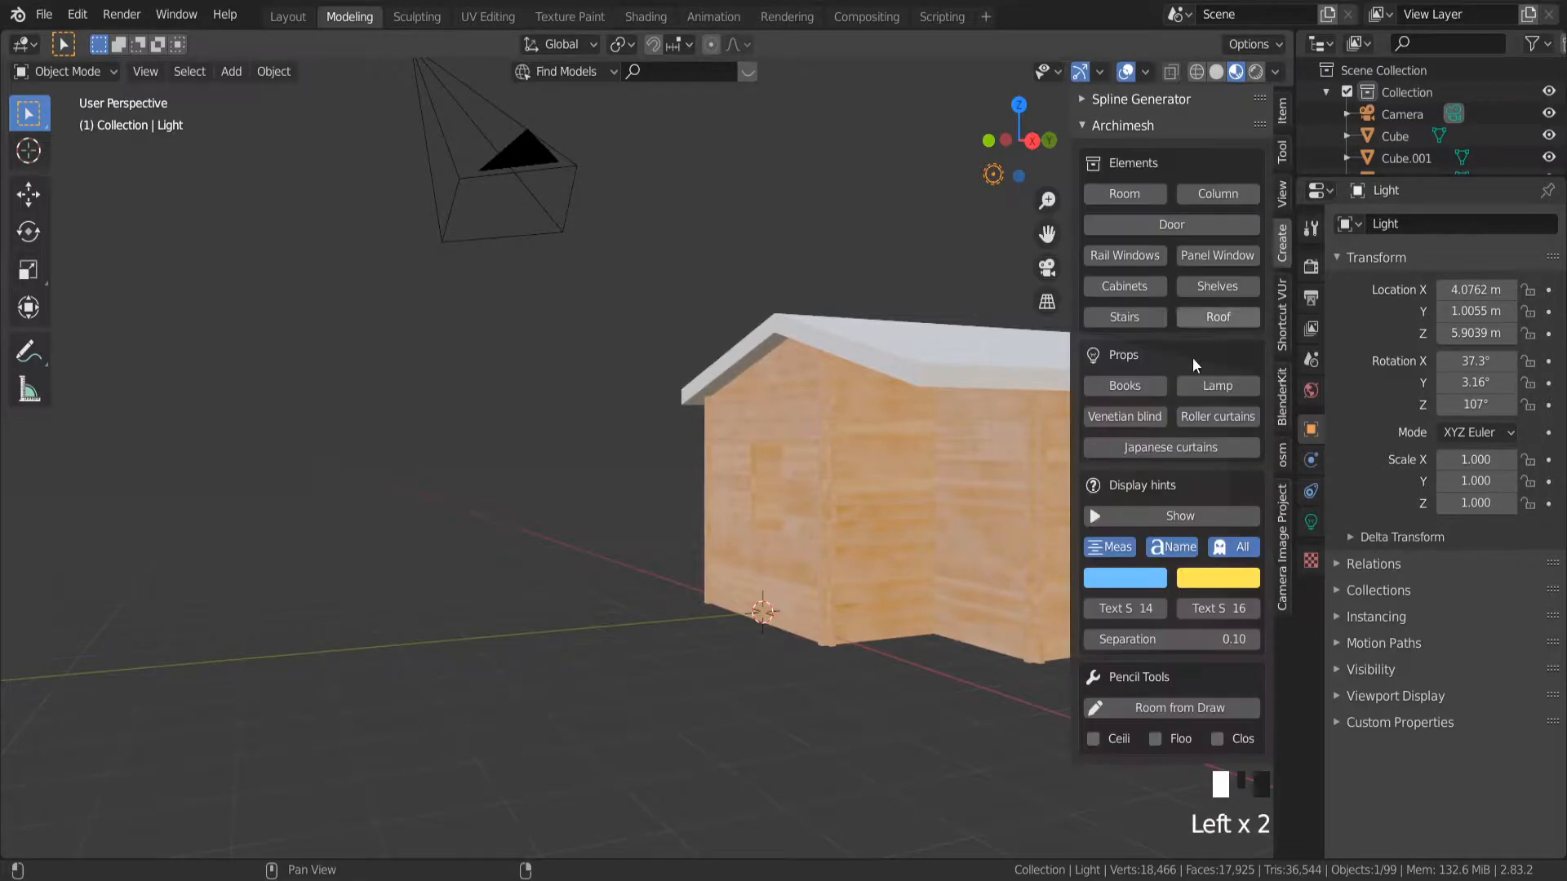
scroll(1175, 530, down, 2)
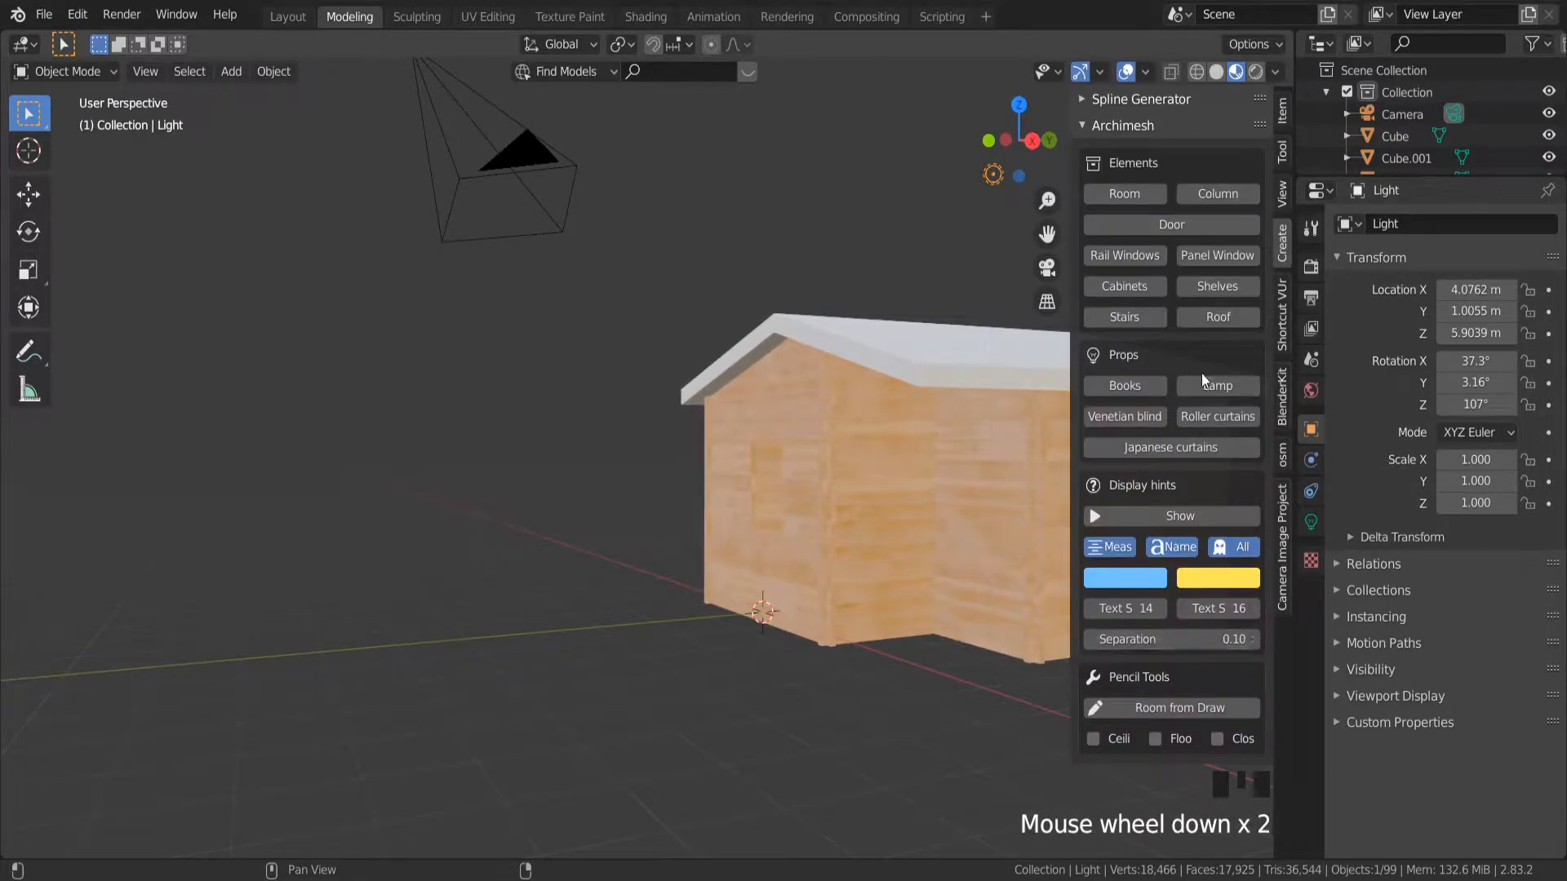
scroll(1216, 509, down, 3)
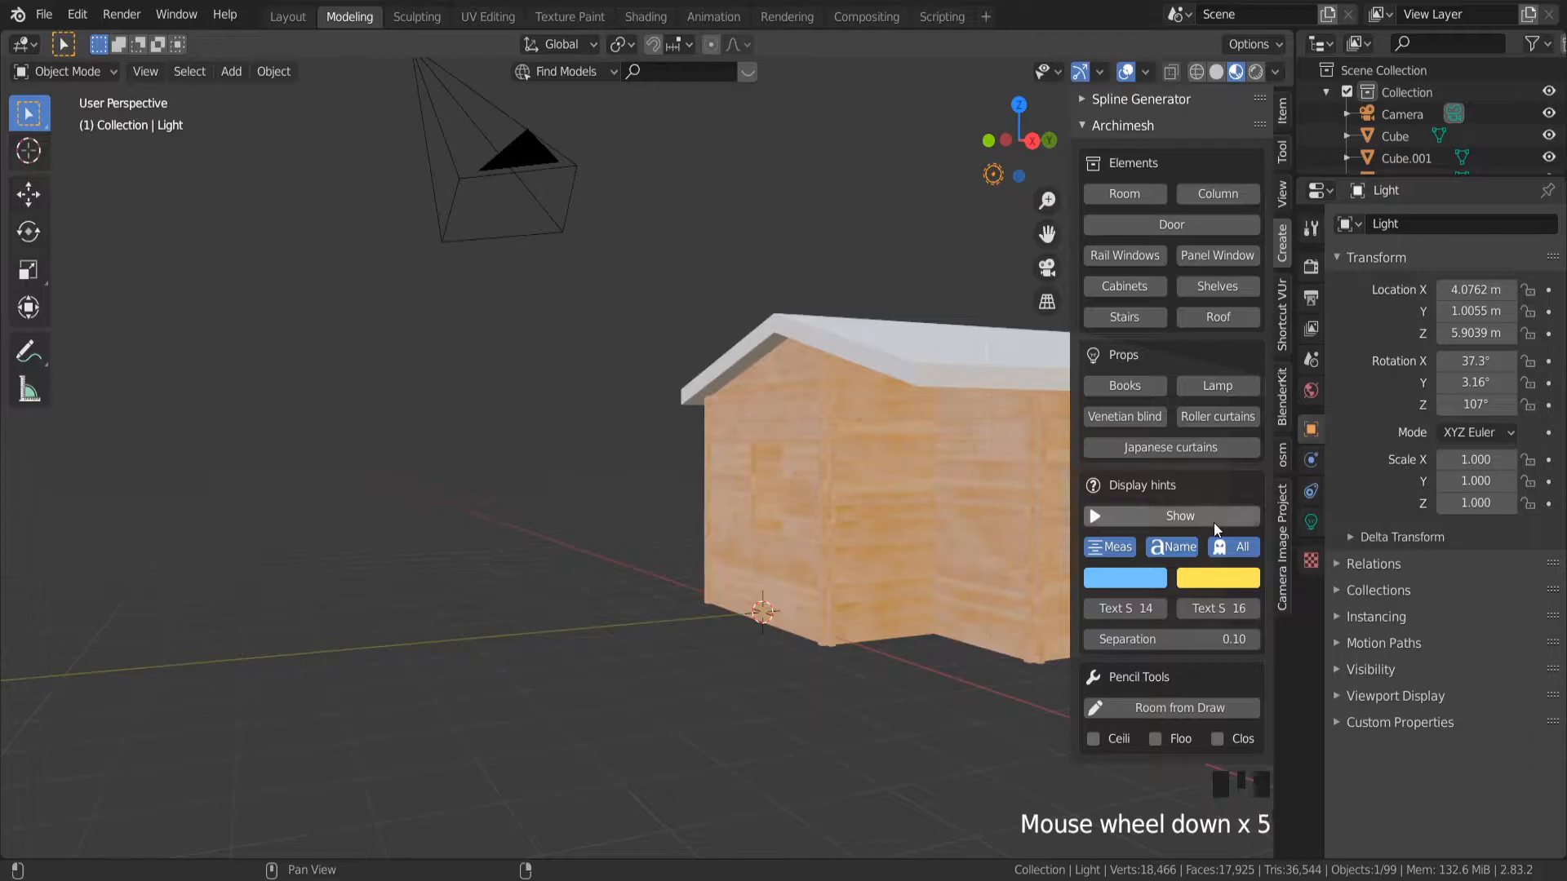
click(1207, 256)
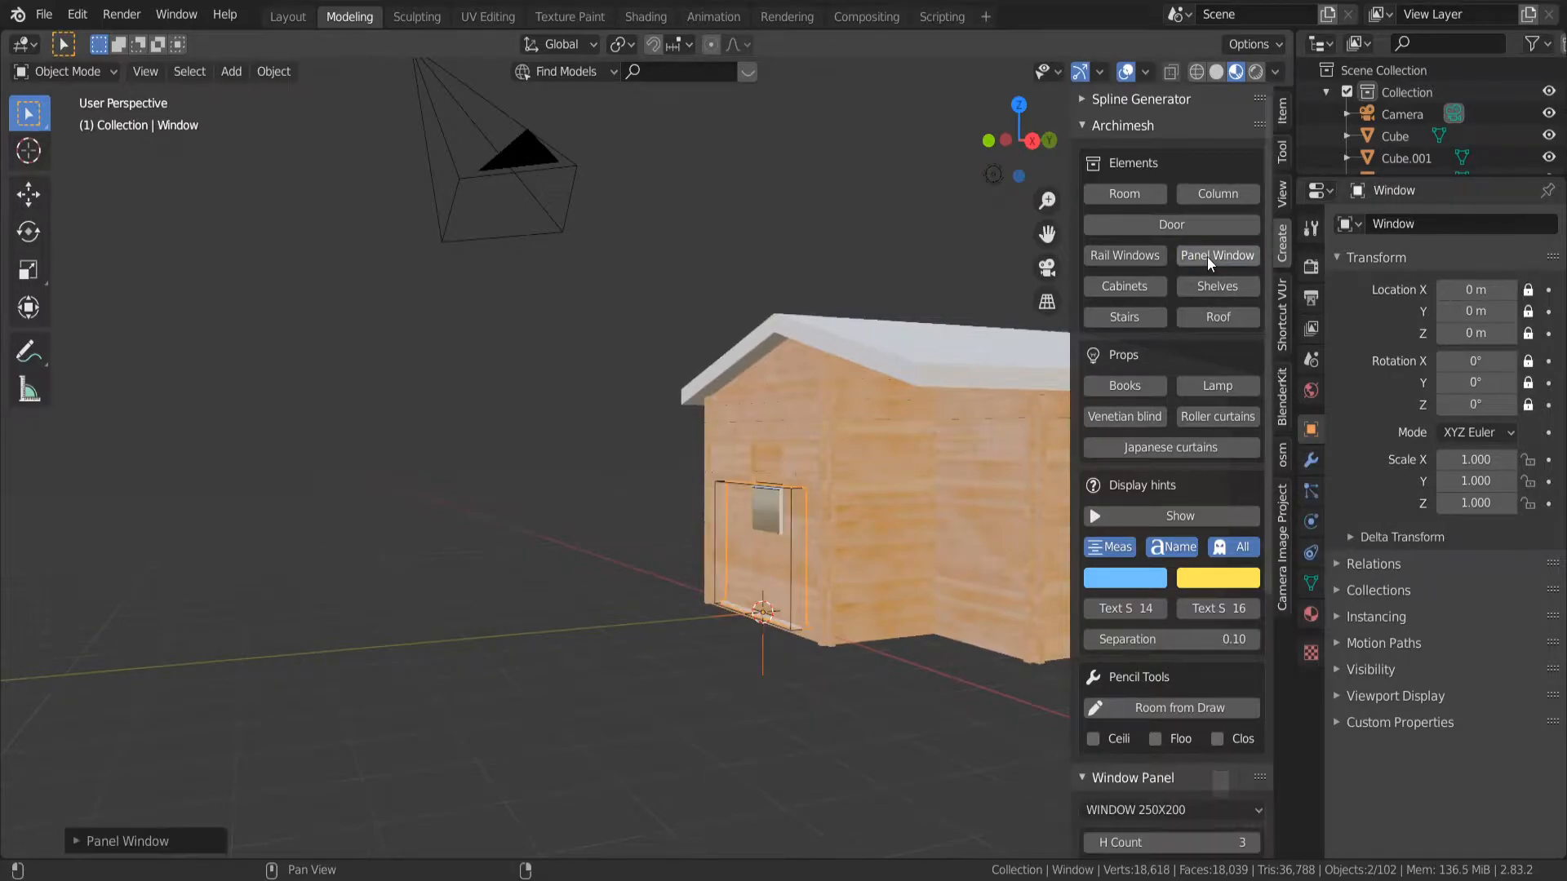
key(g)
key(y)
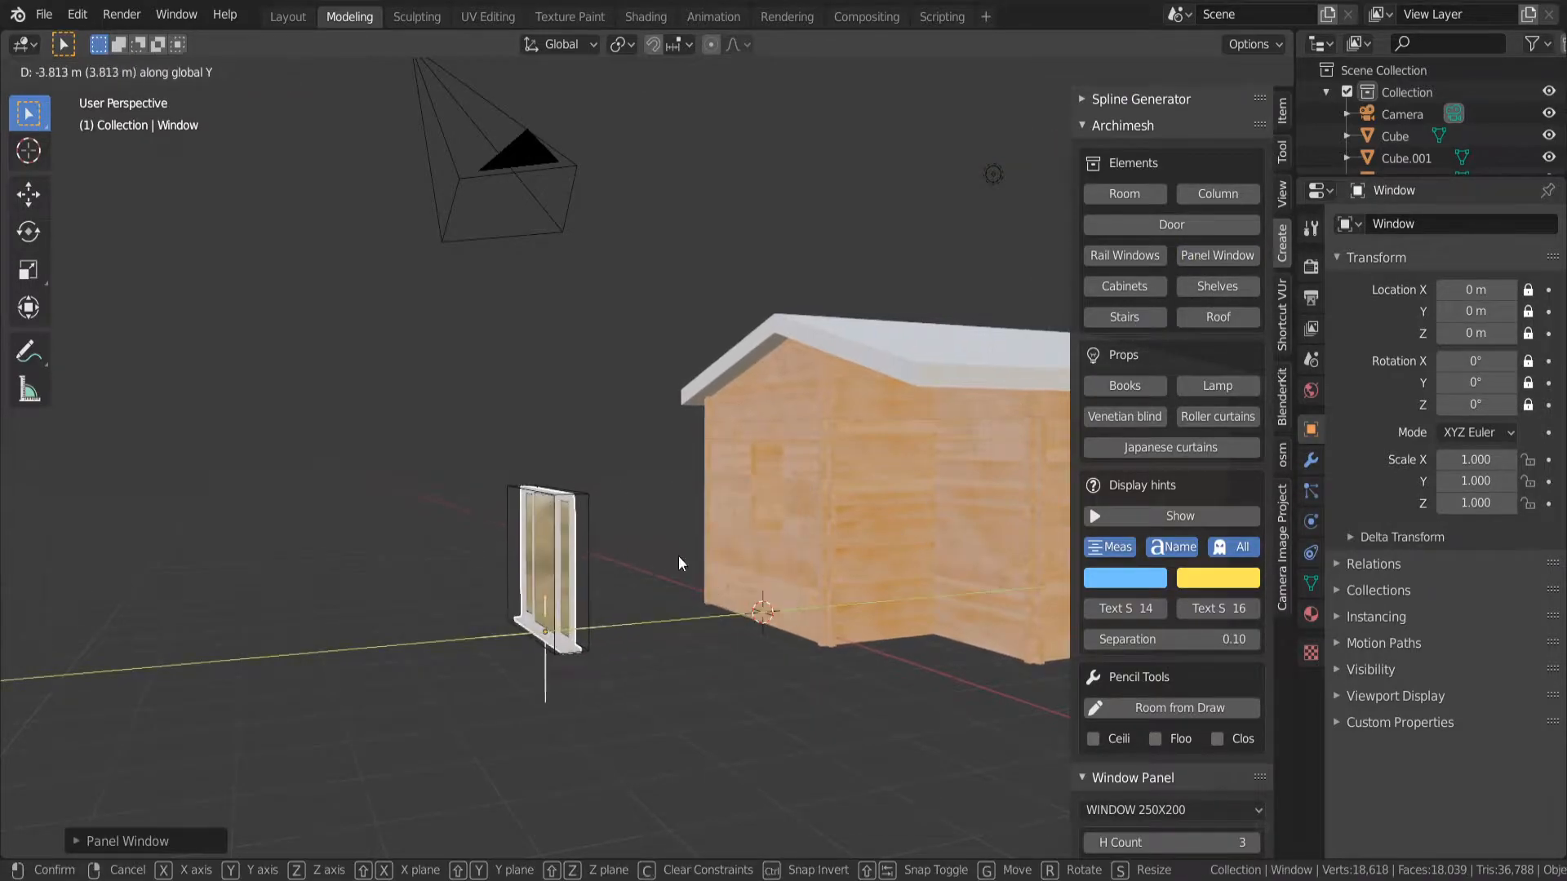
click(888, 589)
Change the window to the WINDOW 50X50 preset.
middle_drag(888, 590, 964, 587)
scroll(1176, 621, down, 5)
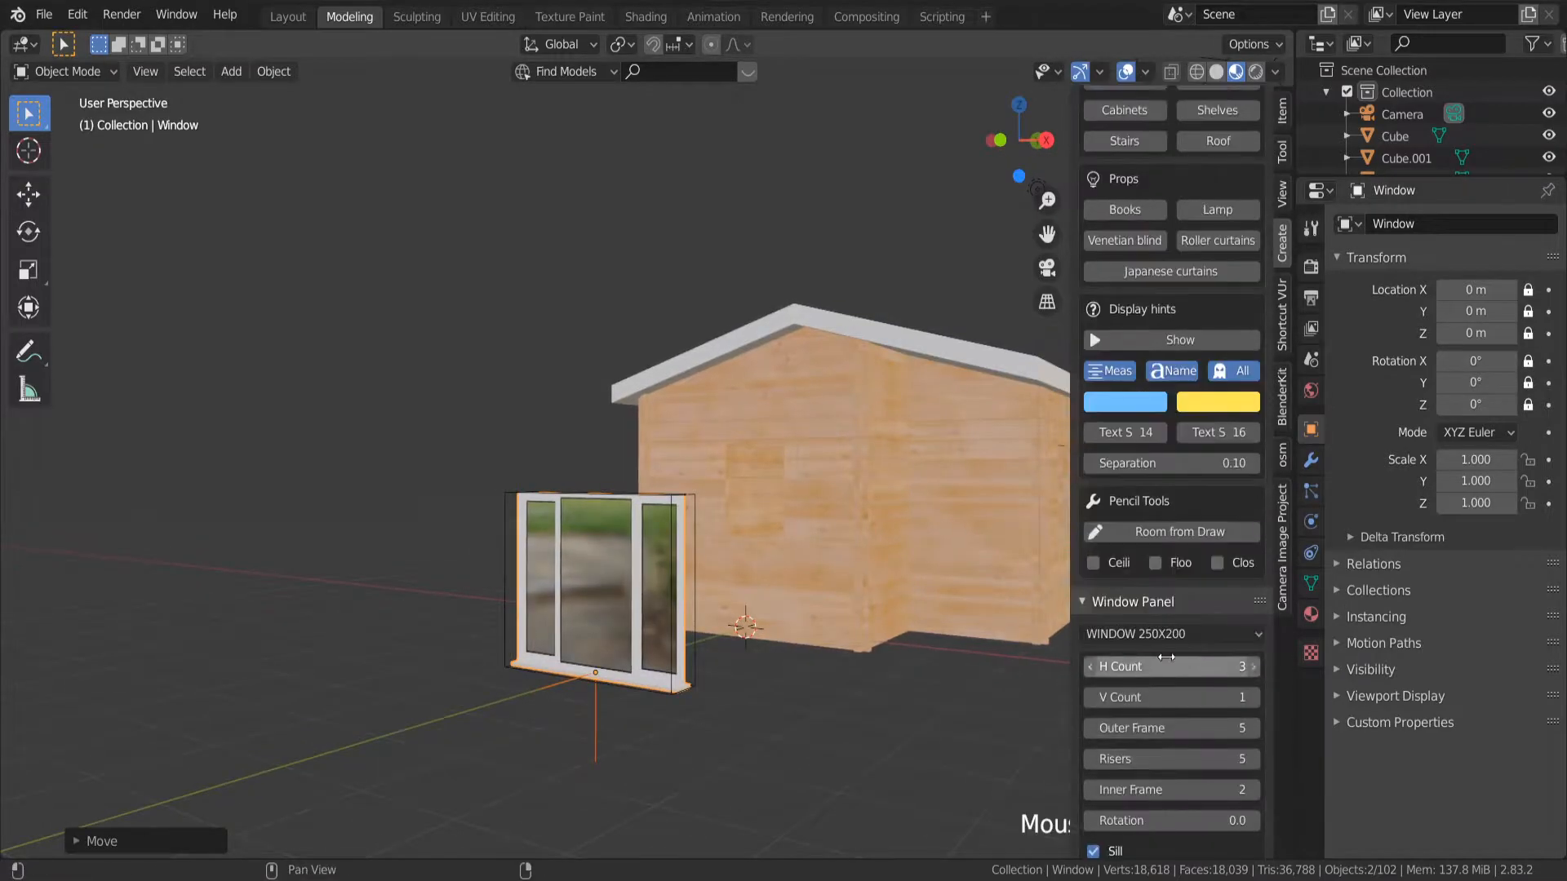
click(1172, 653)
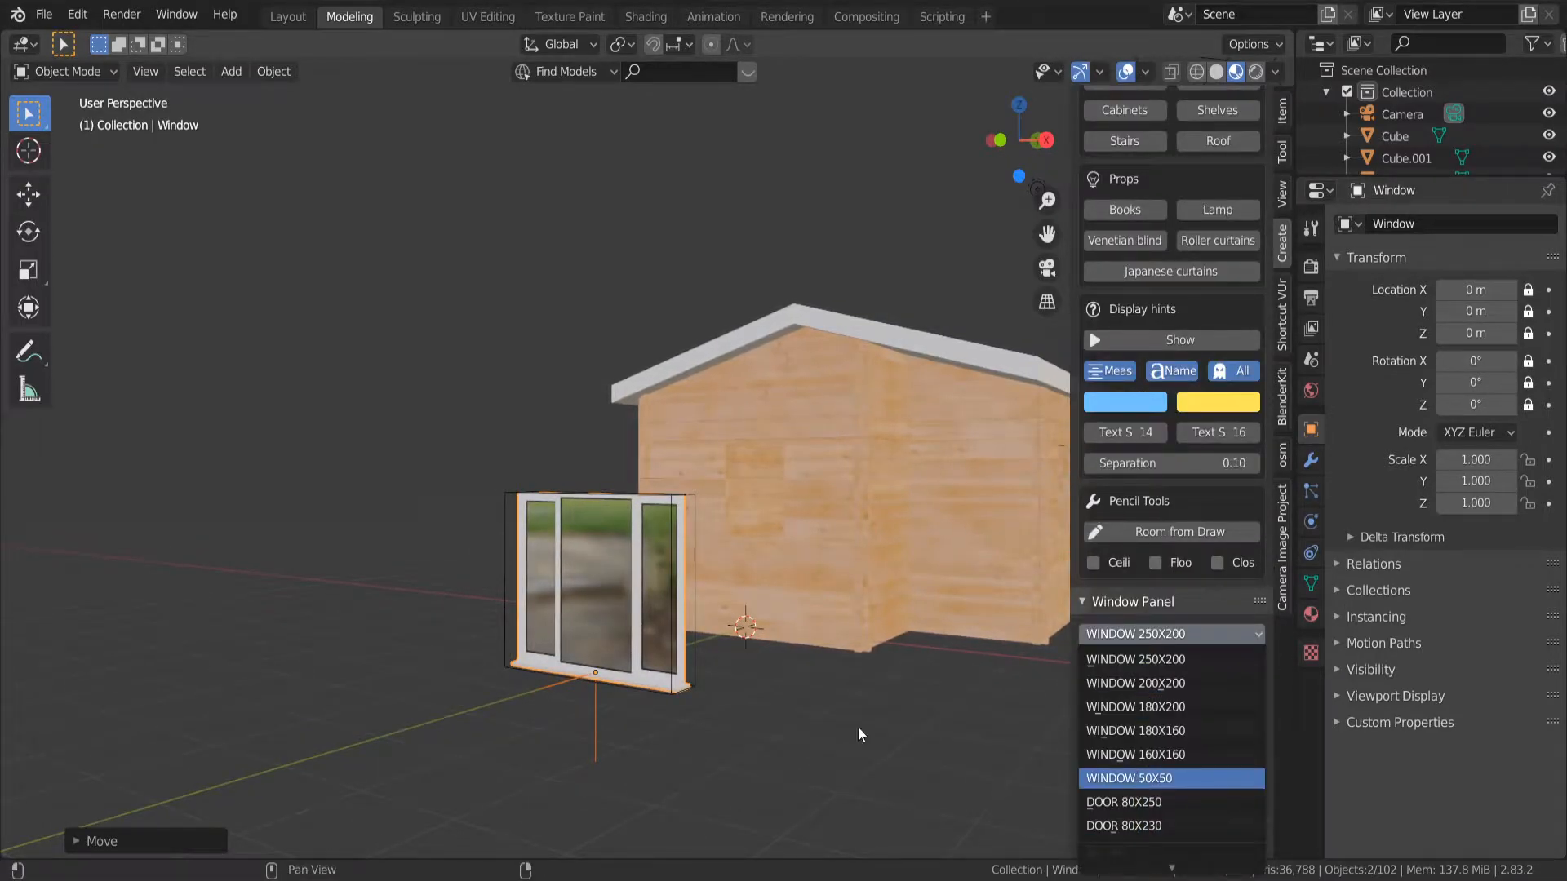
click(1167, 778)
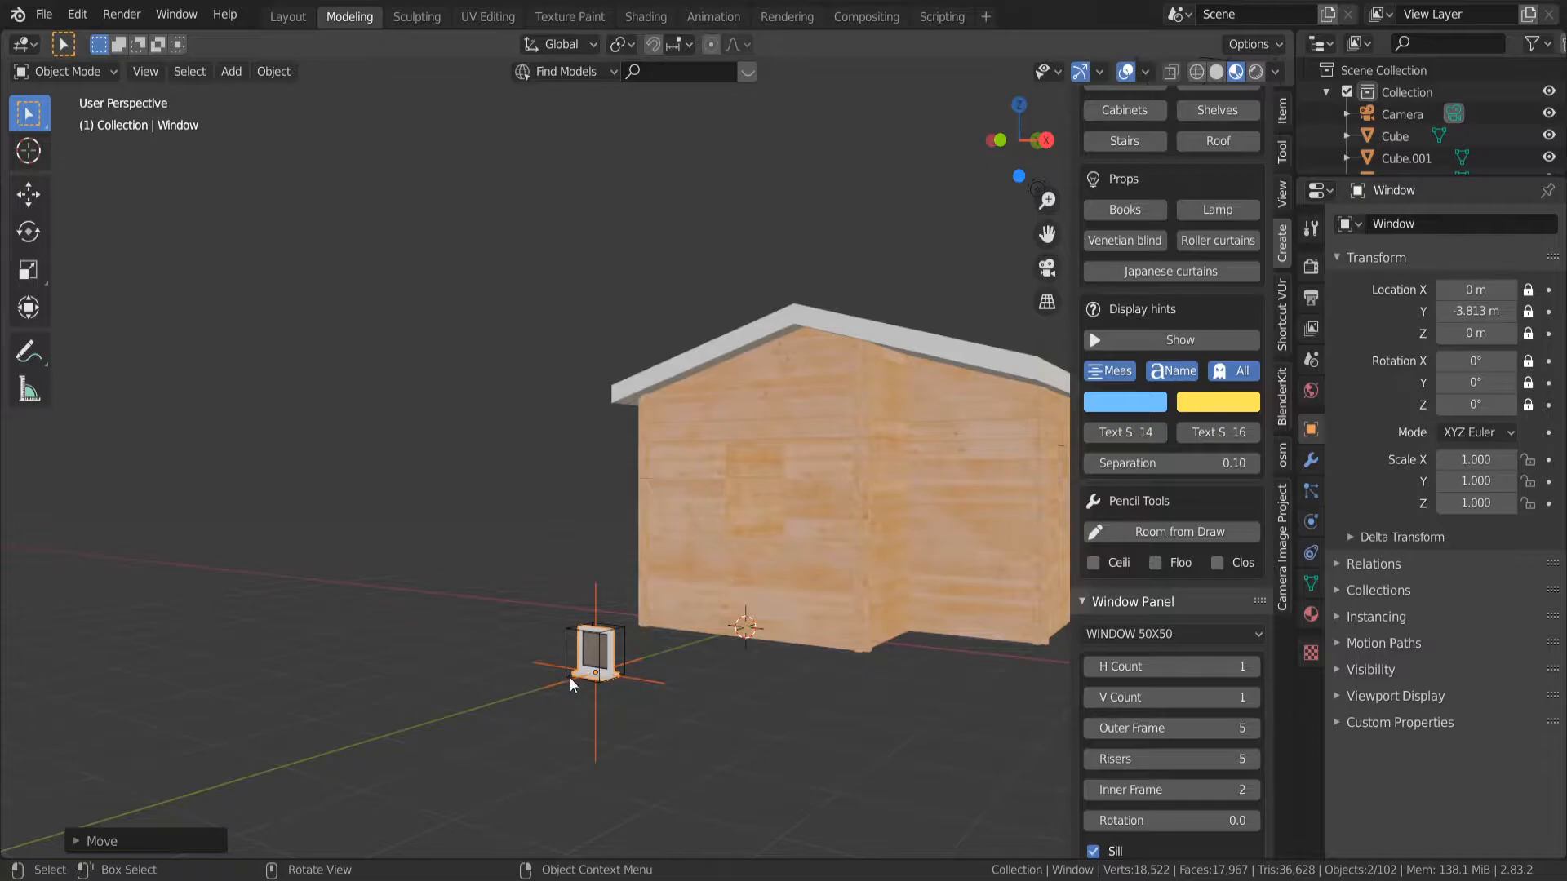
Set both of the window's sill values of 4 to 1.
key(KP_Decimal)
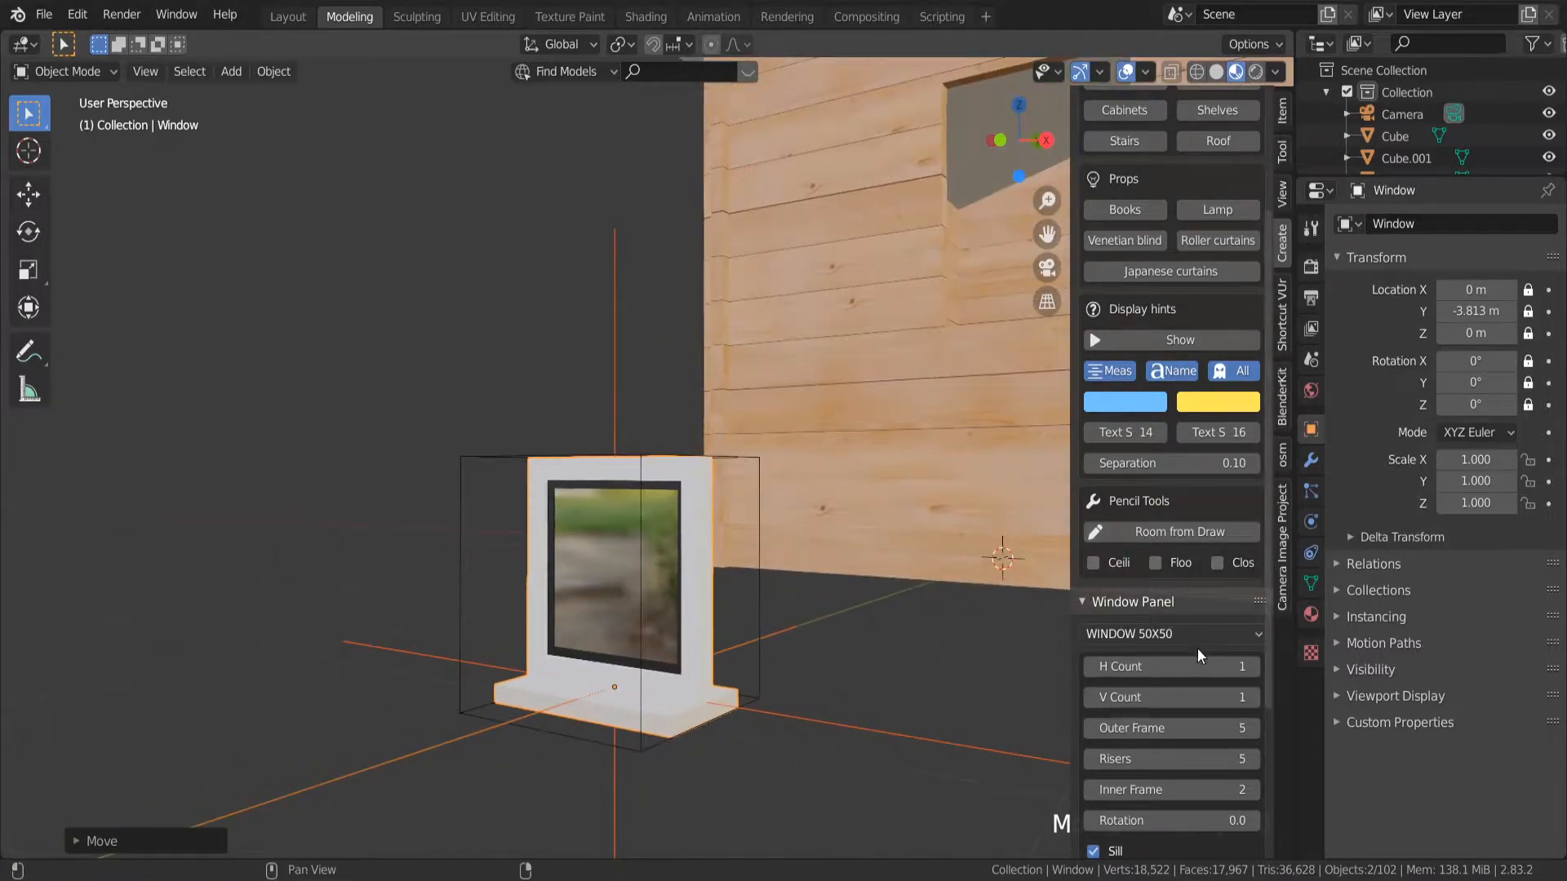
scroll(1204, 677, down, 1)
scroll(1200, 756, down, 2)
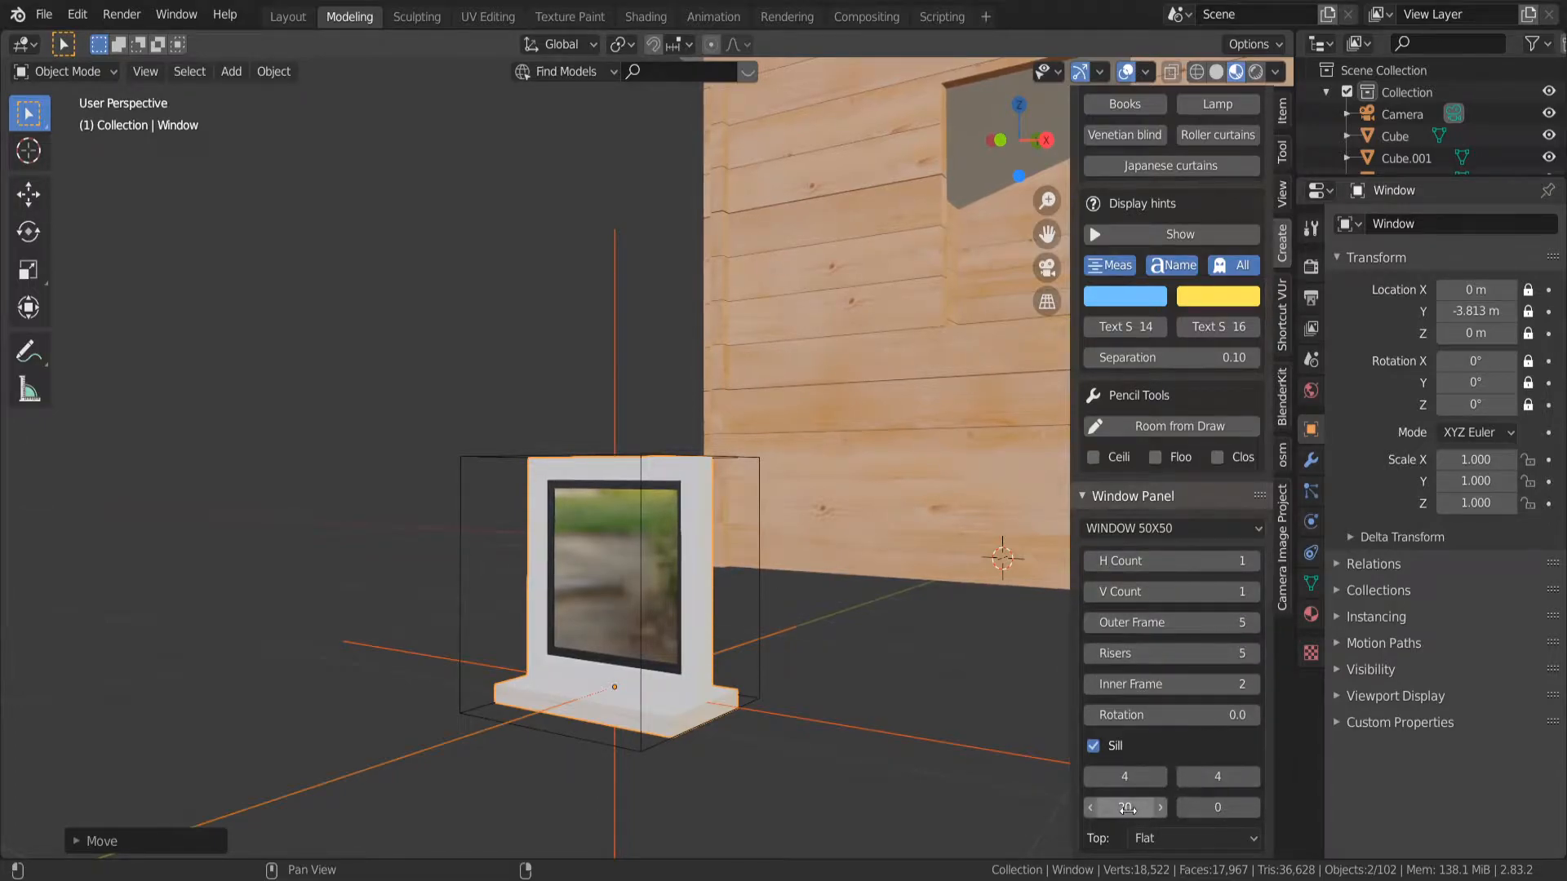
key(Return)
click(1207, 773)
text(1)
key(Return)
Set both the Frame and Inner Frame materials of the window to WOOD.
scroll(1204, 715, down, 3)
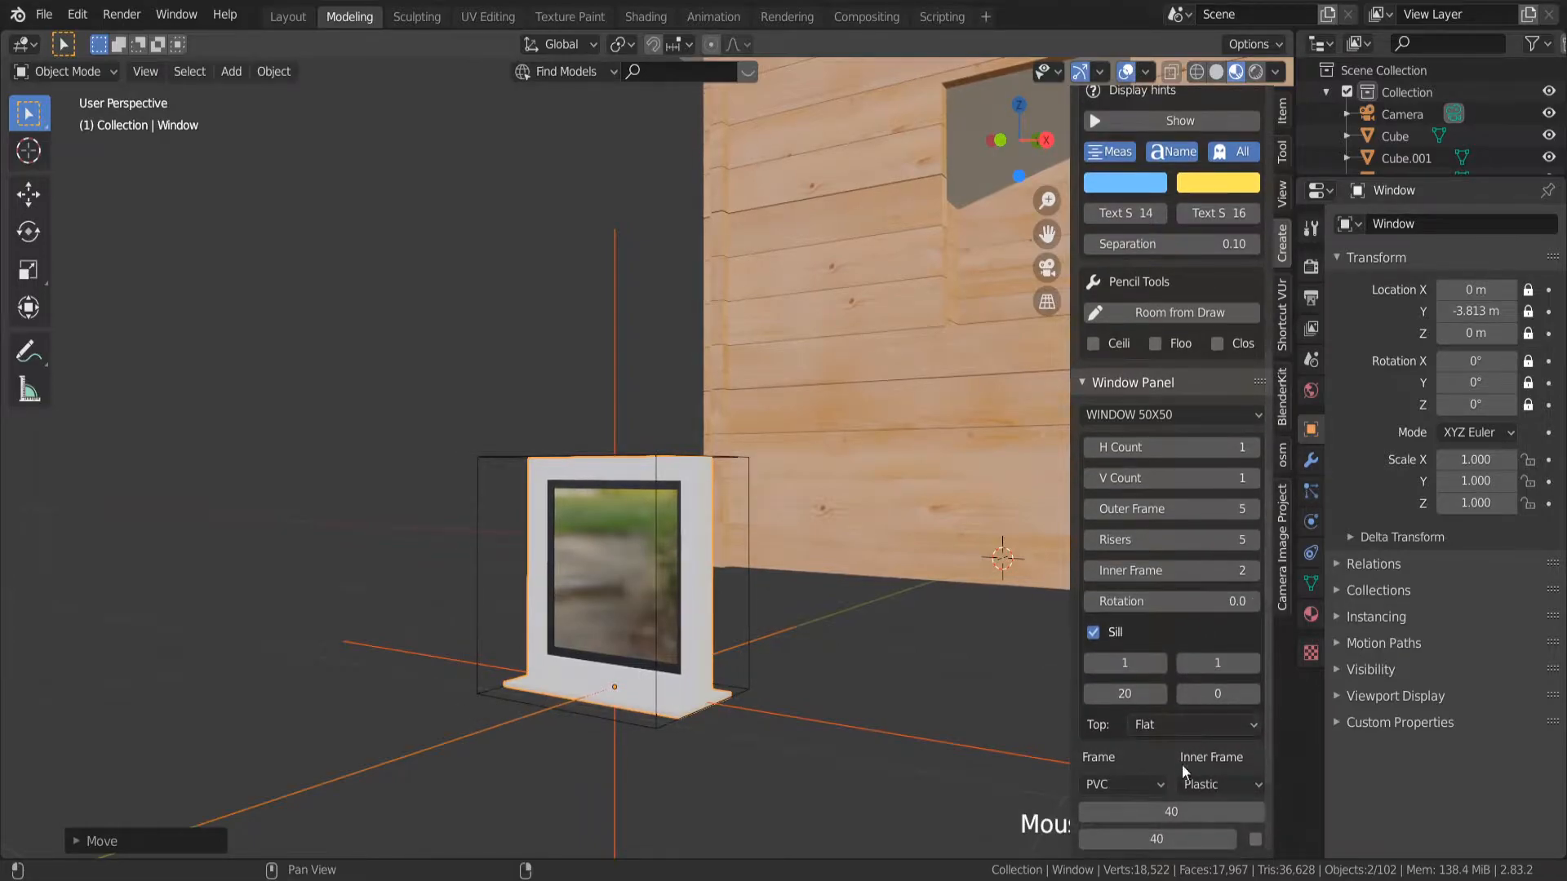
click(1138, 782)
click(1139, 735)
click(1202, 786)
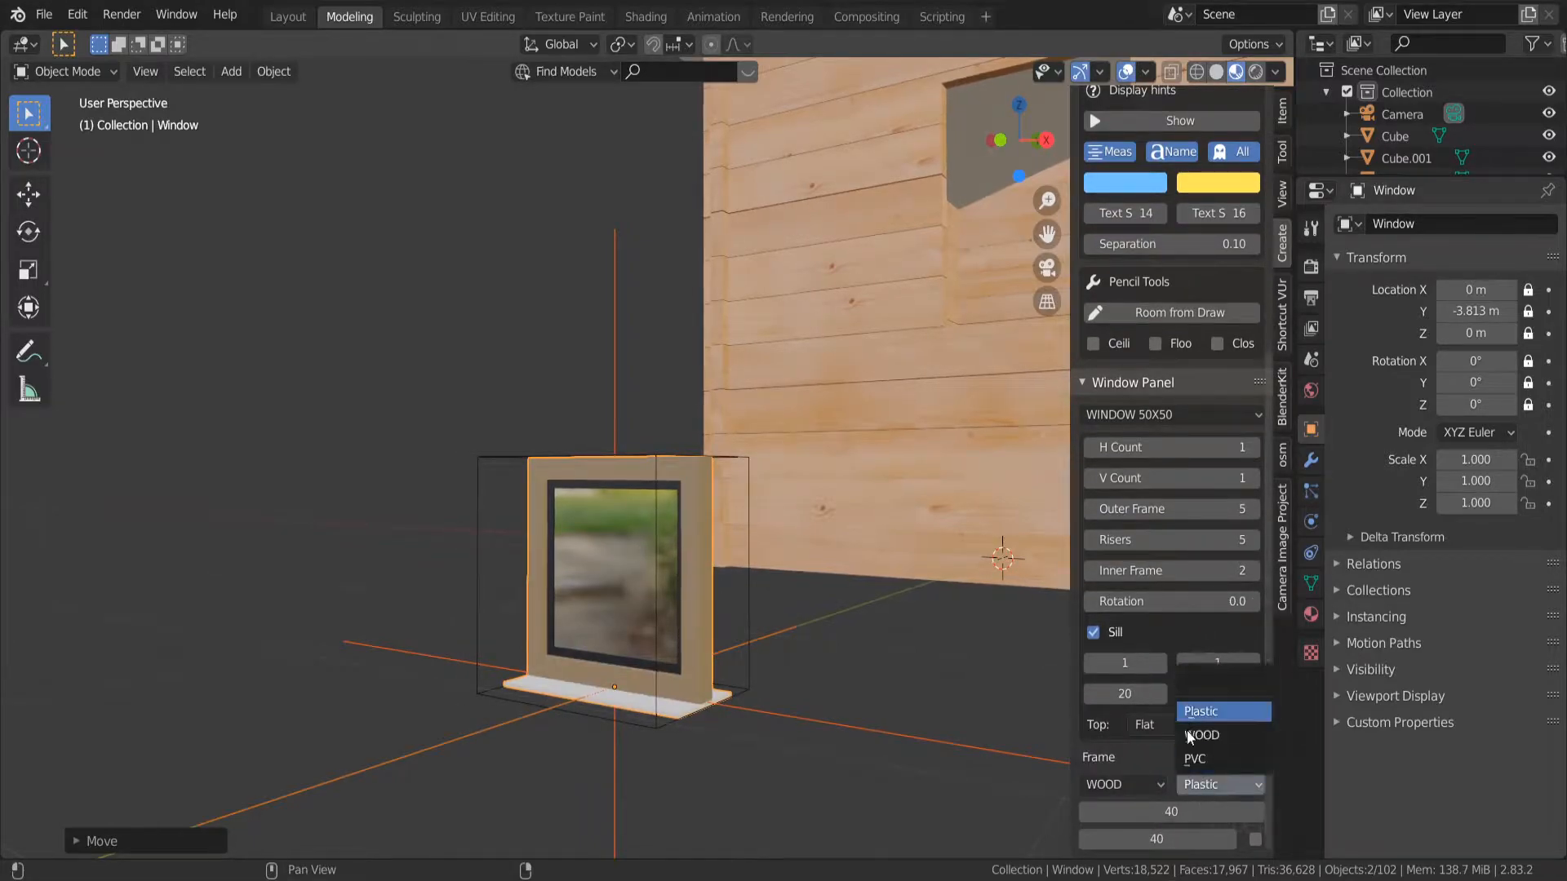
click(1196, 736)
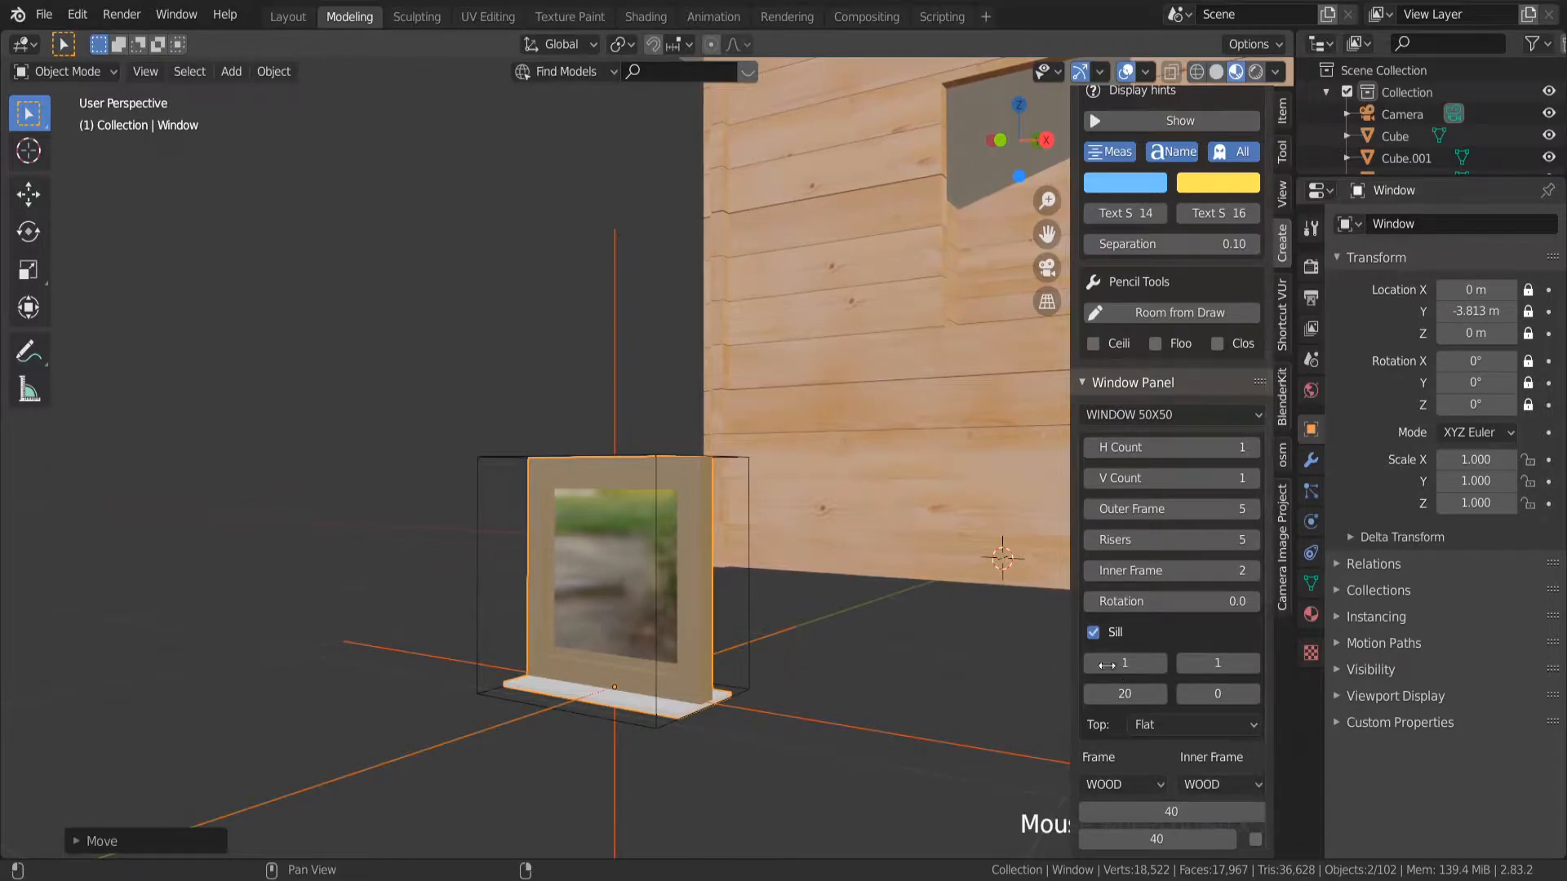
Set the window's H Count and V Count to 2, then the 110 column width and the 45 row height to 40.
click(1252, 477)
click(1251, 447)
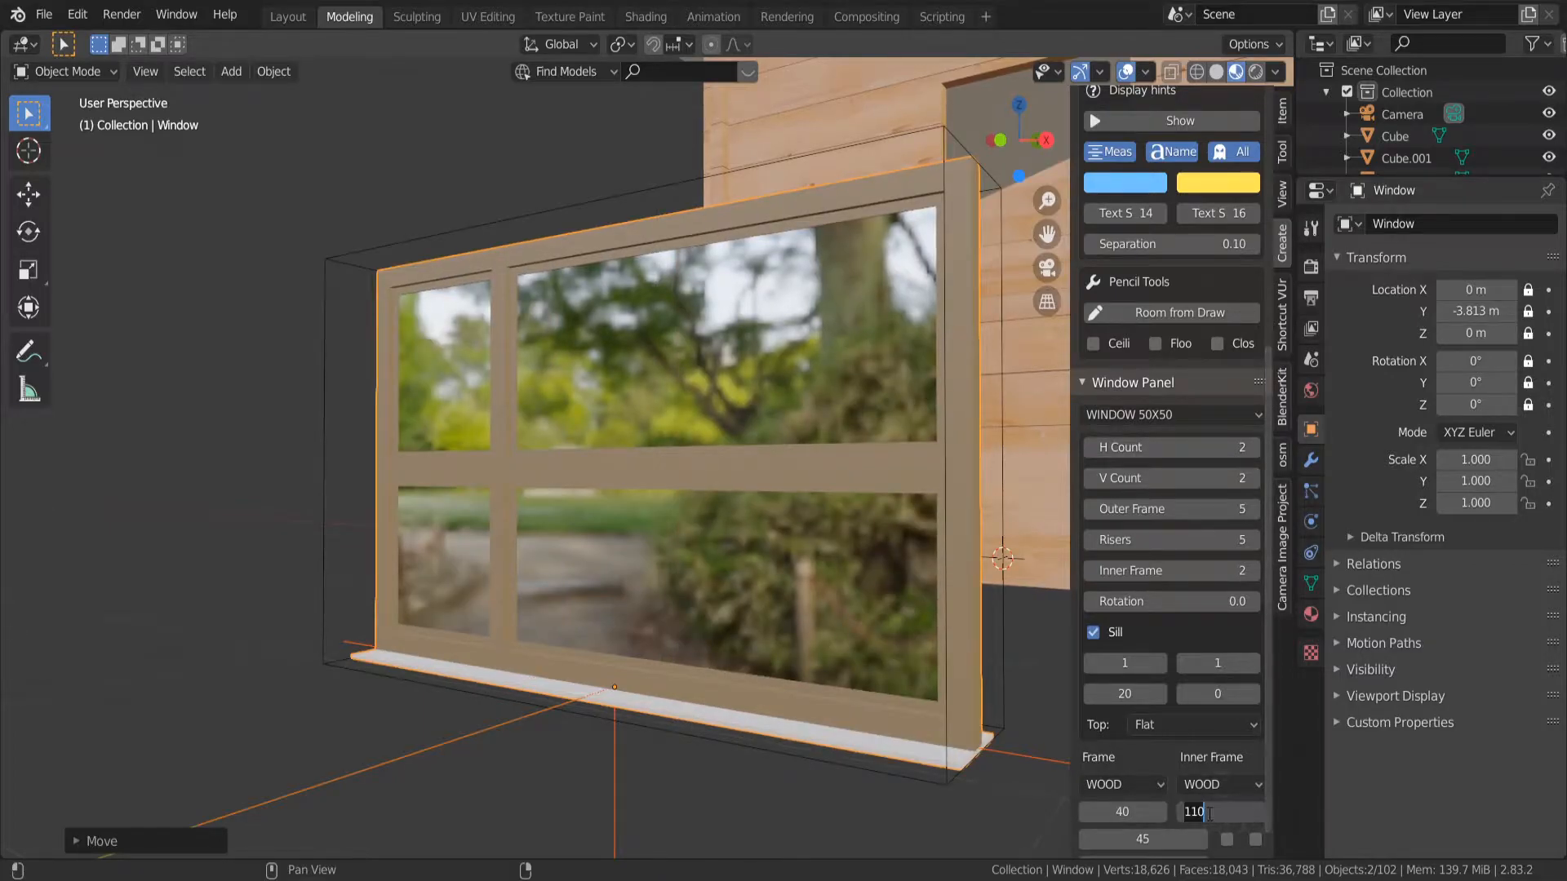
key(Return)
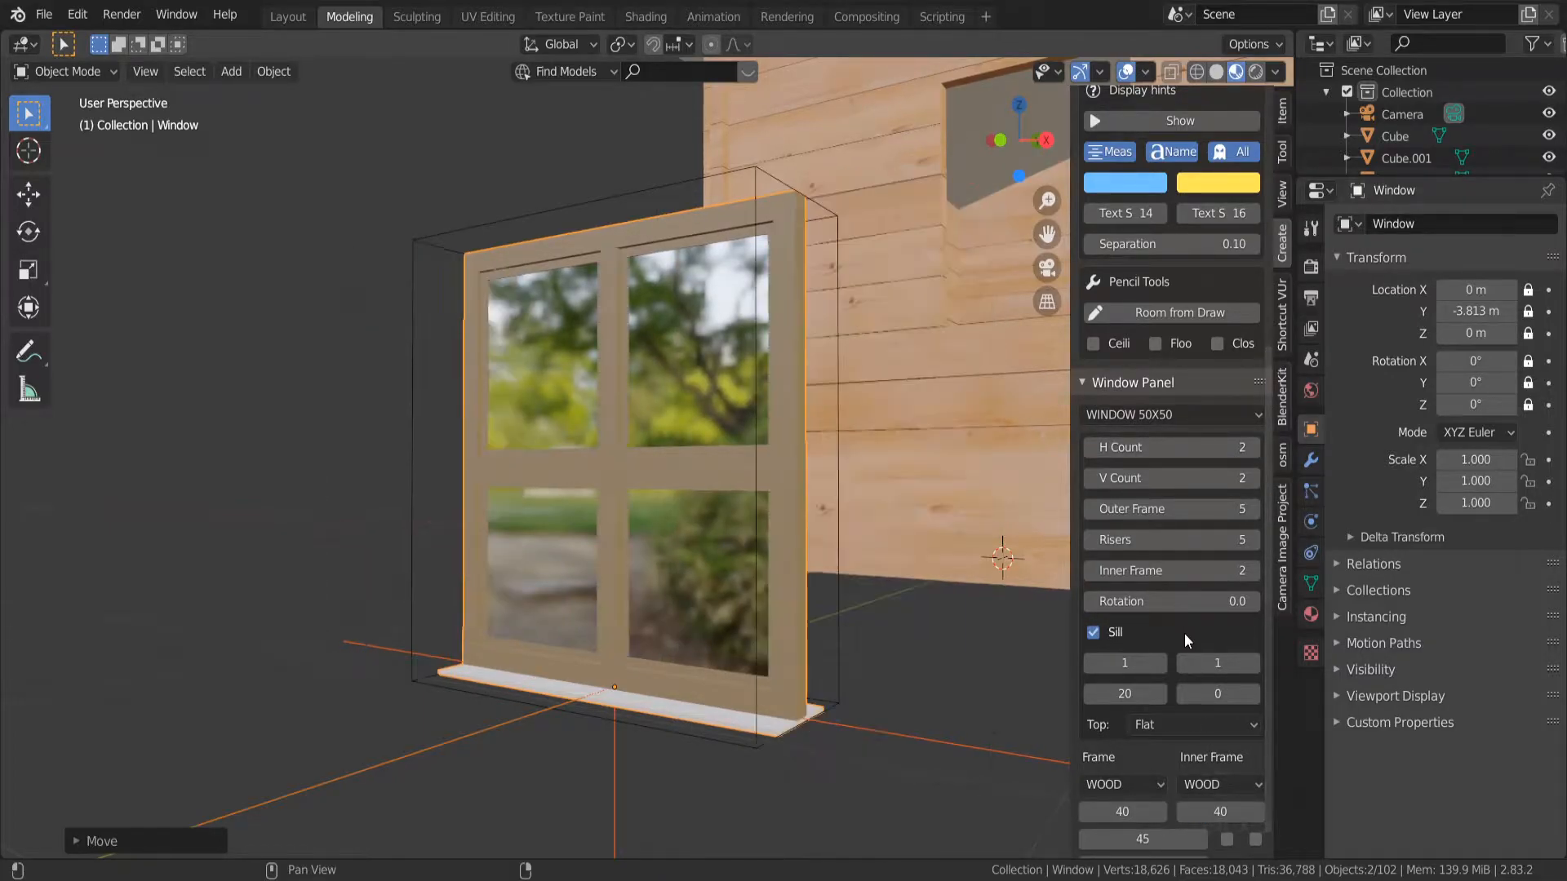
click(1170, 834)
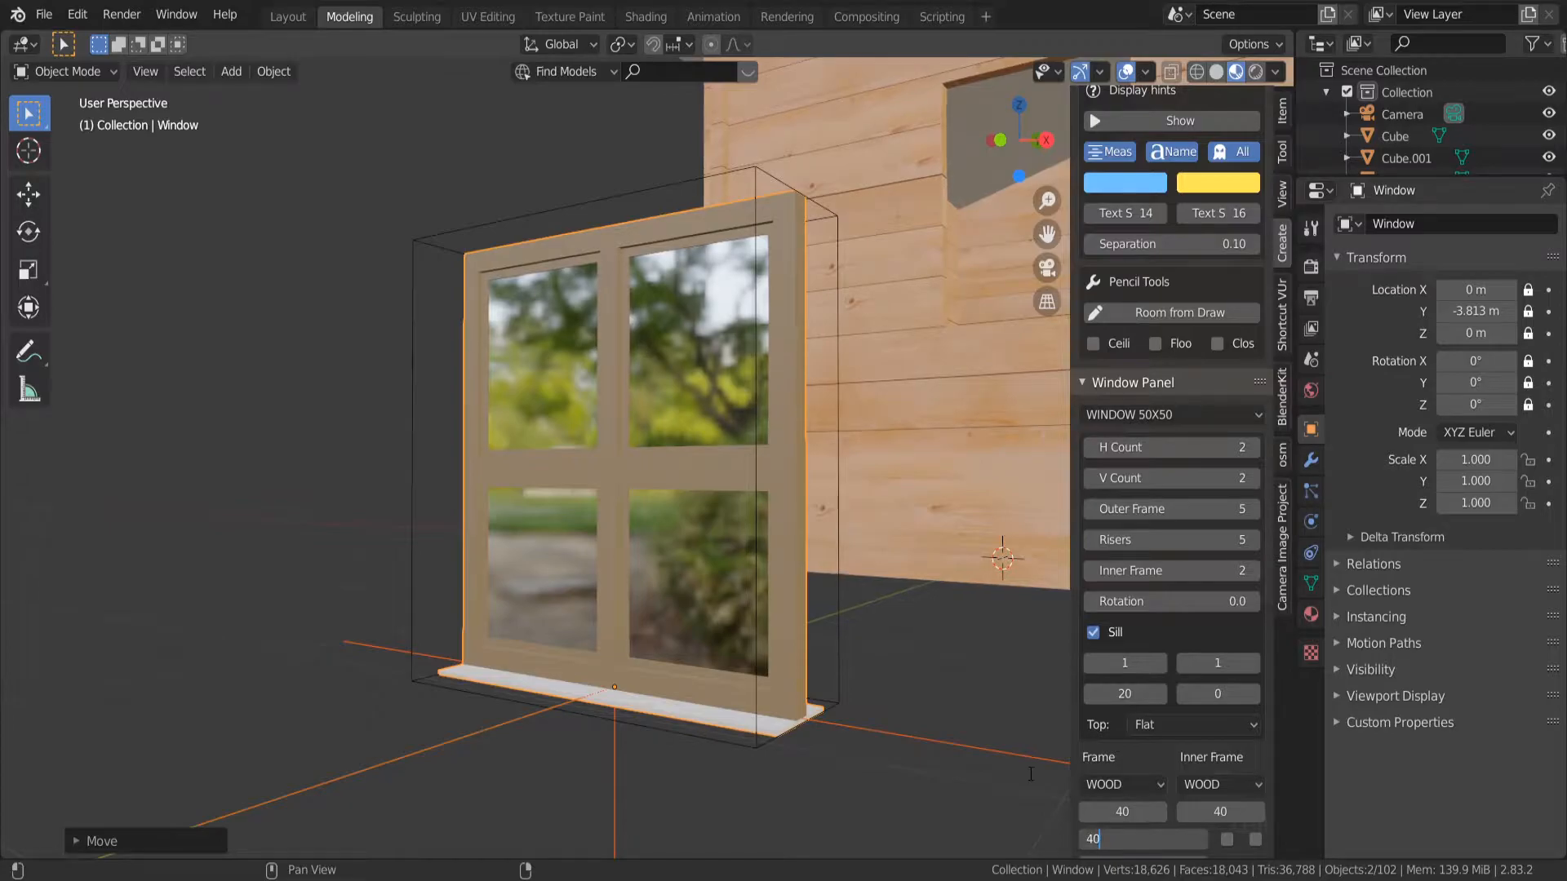
text(40)
key(Return)
Delete the faces of the sill from the window mesh in Edit Mode and return to Object Mode.
middle_drag(777, 509, 718, 531)
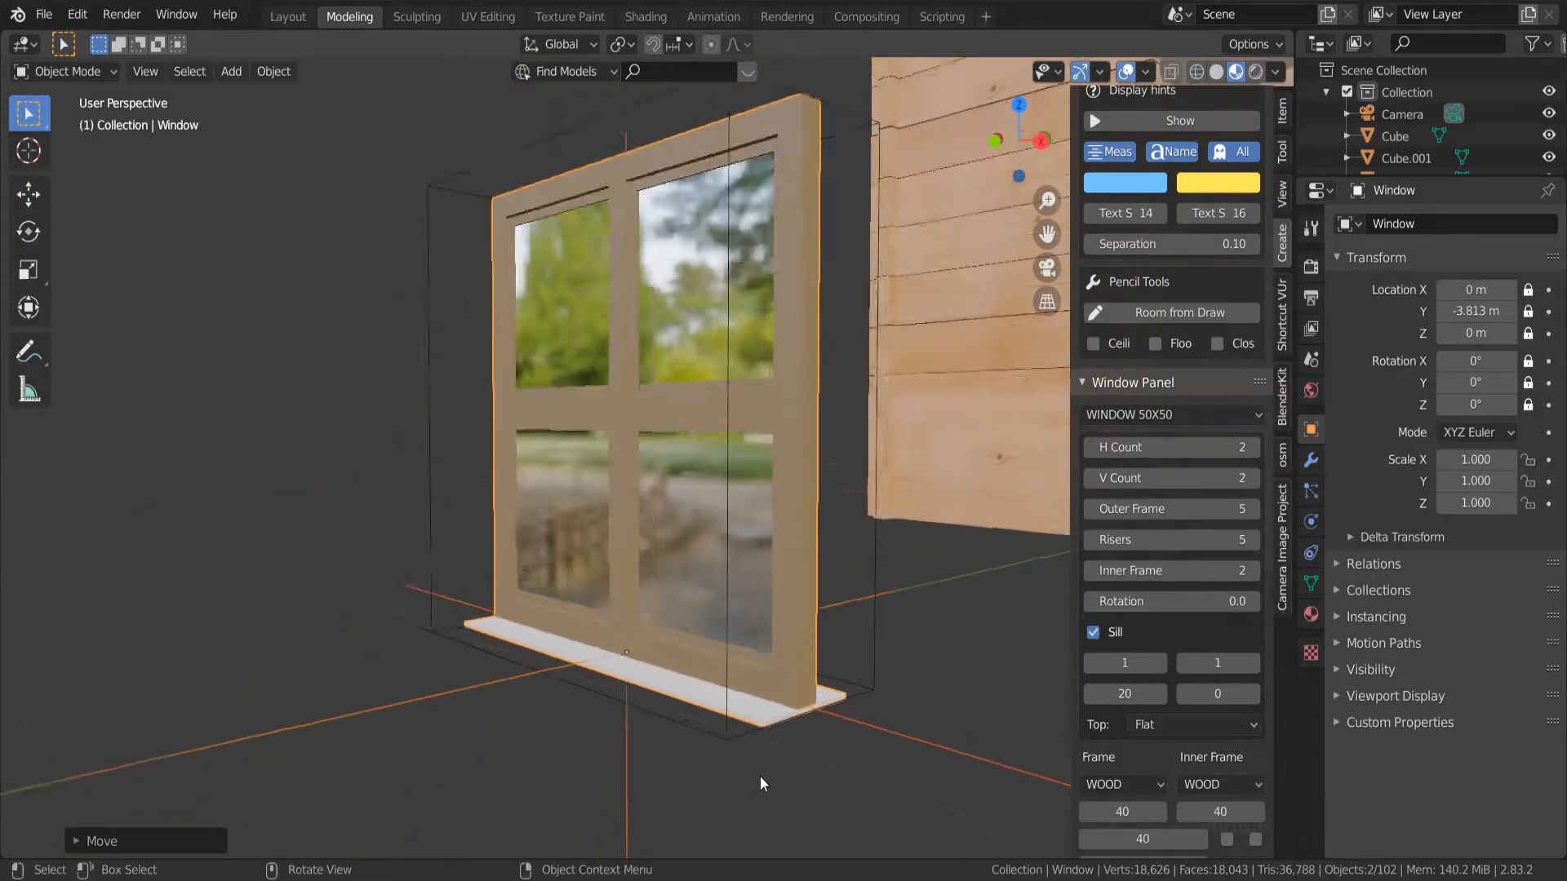
scroll(781, 688, up, 2)
click(785, 683)
key(Tab)
middle_drag(417, 221, 385, 190)
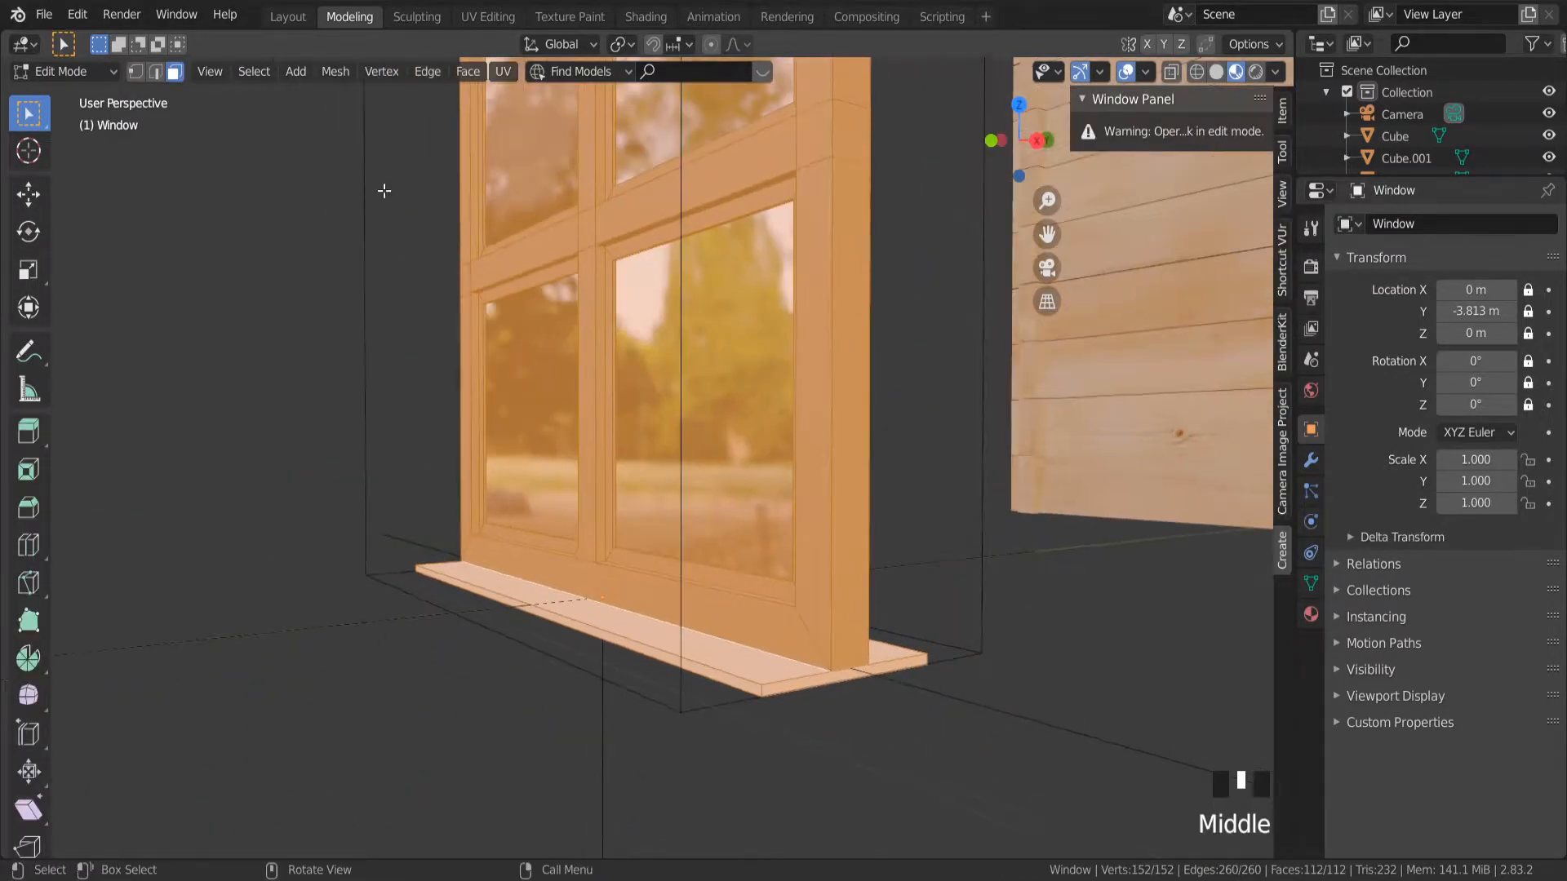
click(782, 688)
alt+click(782, 688)
key(x)
click(735, 597)
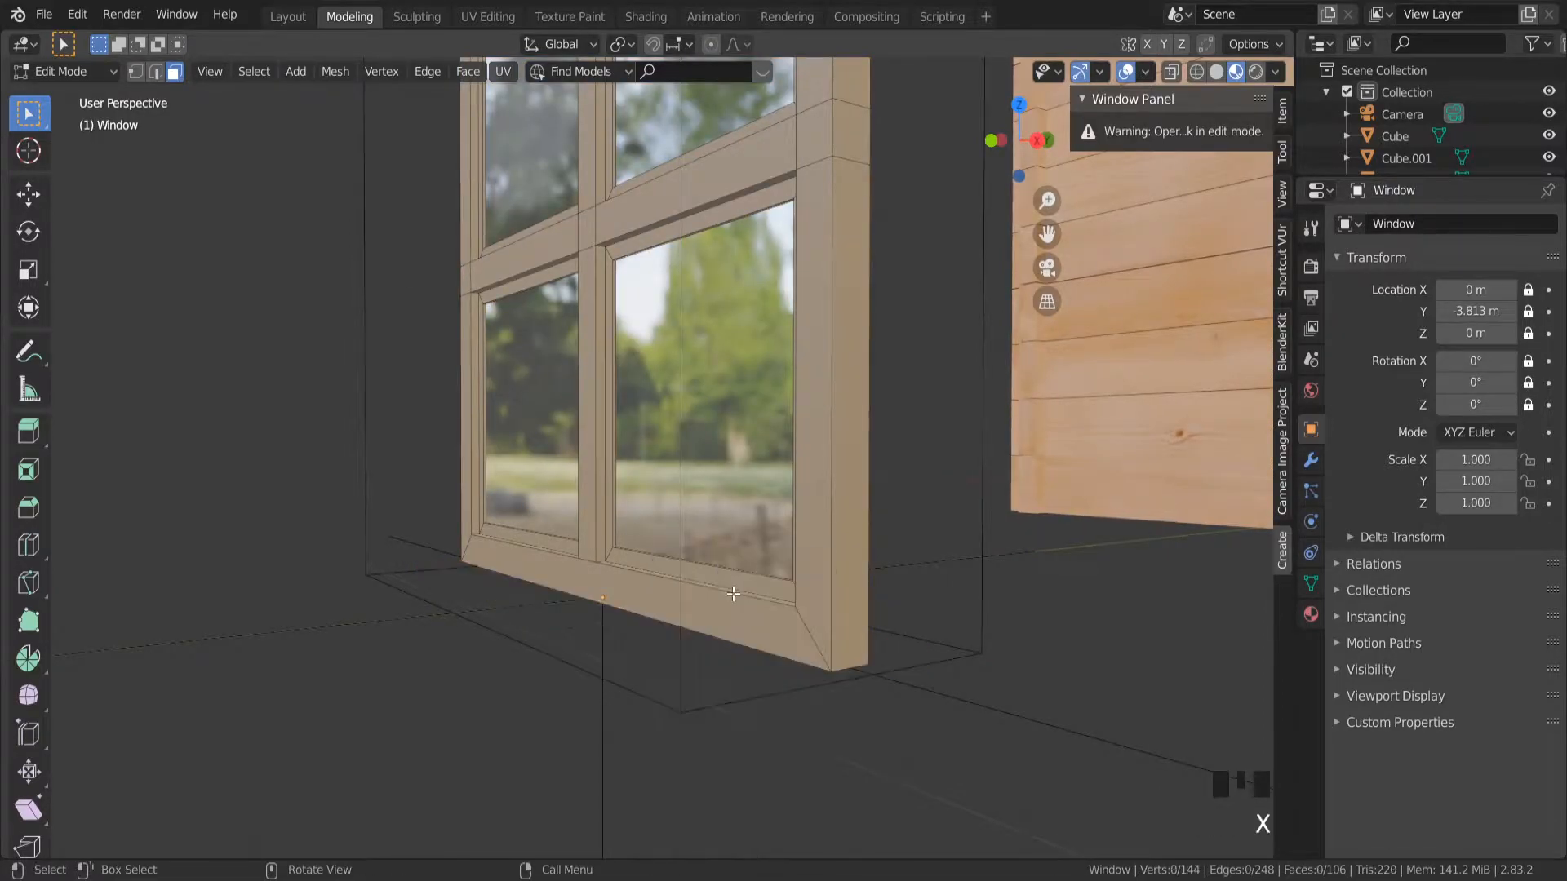
key(Tab)
In the Shading workspace, delete all shader nodes of the window's first Wood material.
middle_drag(723, 619, 797, 711)
click(651, 18)
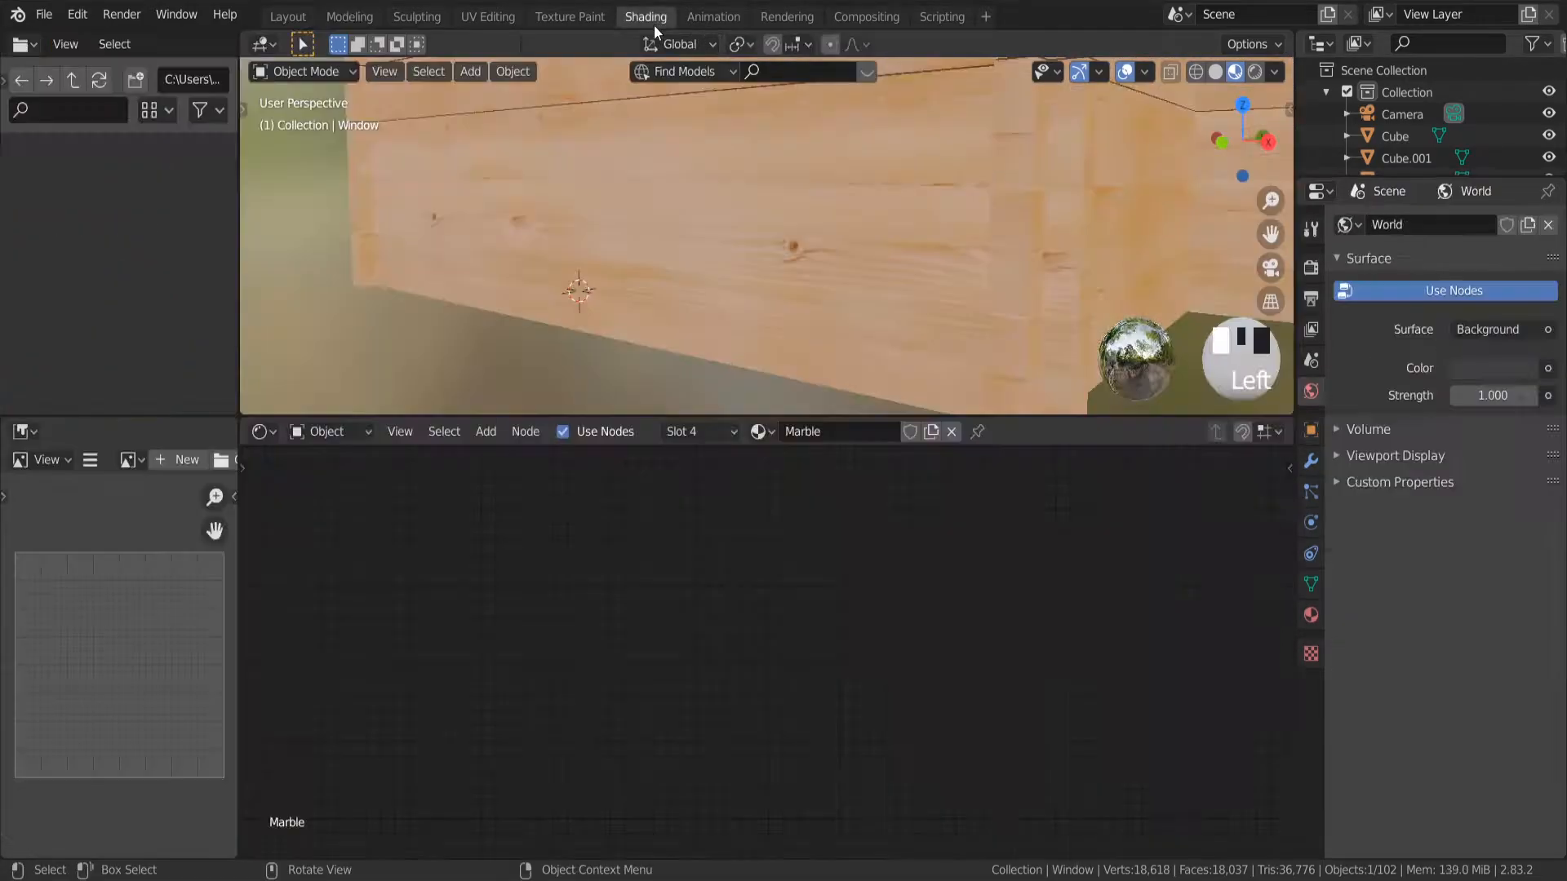
scroll(829, 299, down, 6)
scroll(589, 286, up, 1)
scroll(590, 286, up, 2)
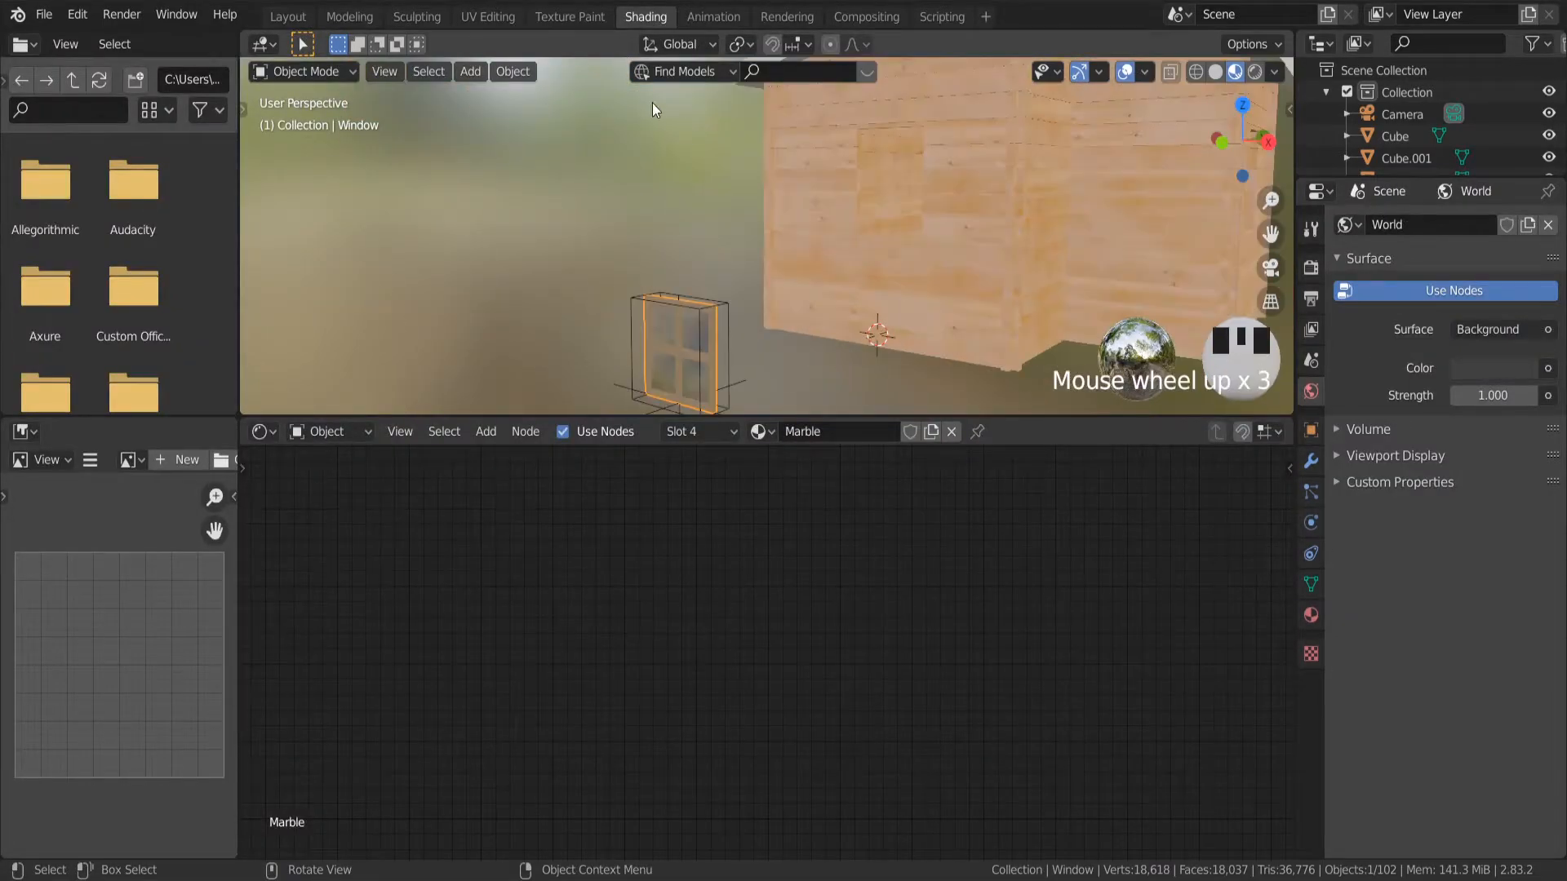
click(1311, 616)
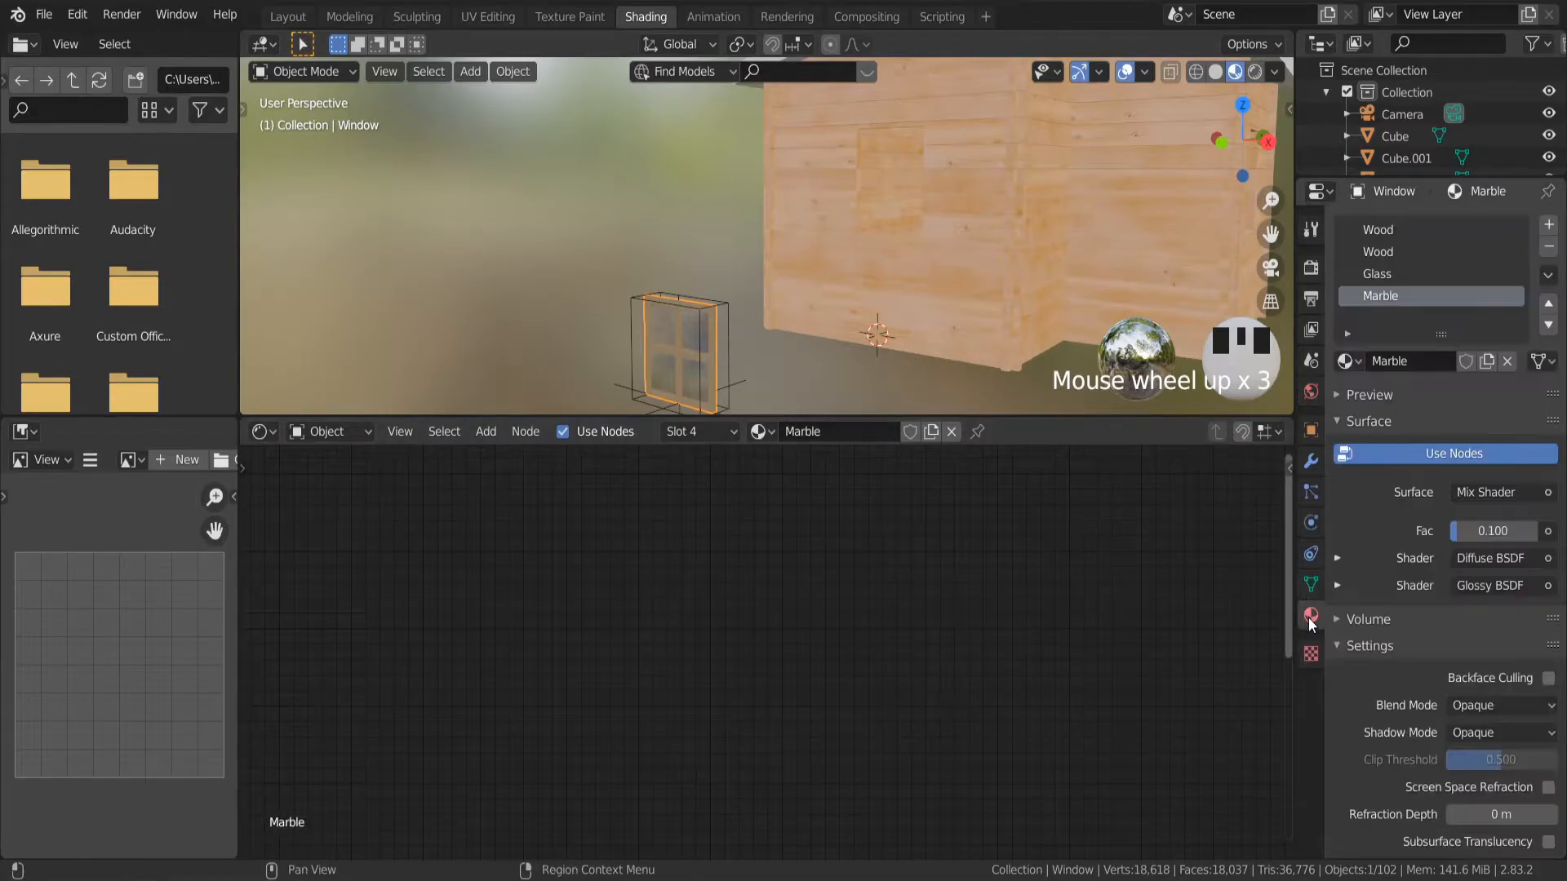
click(1389, 230)
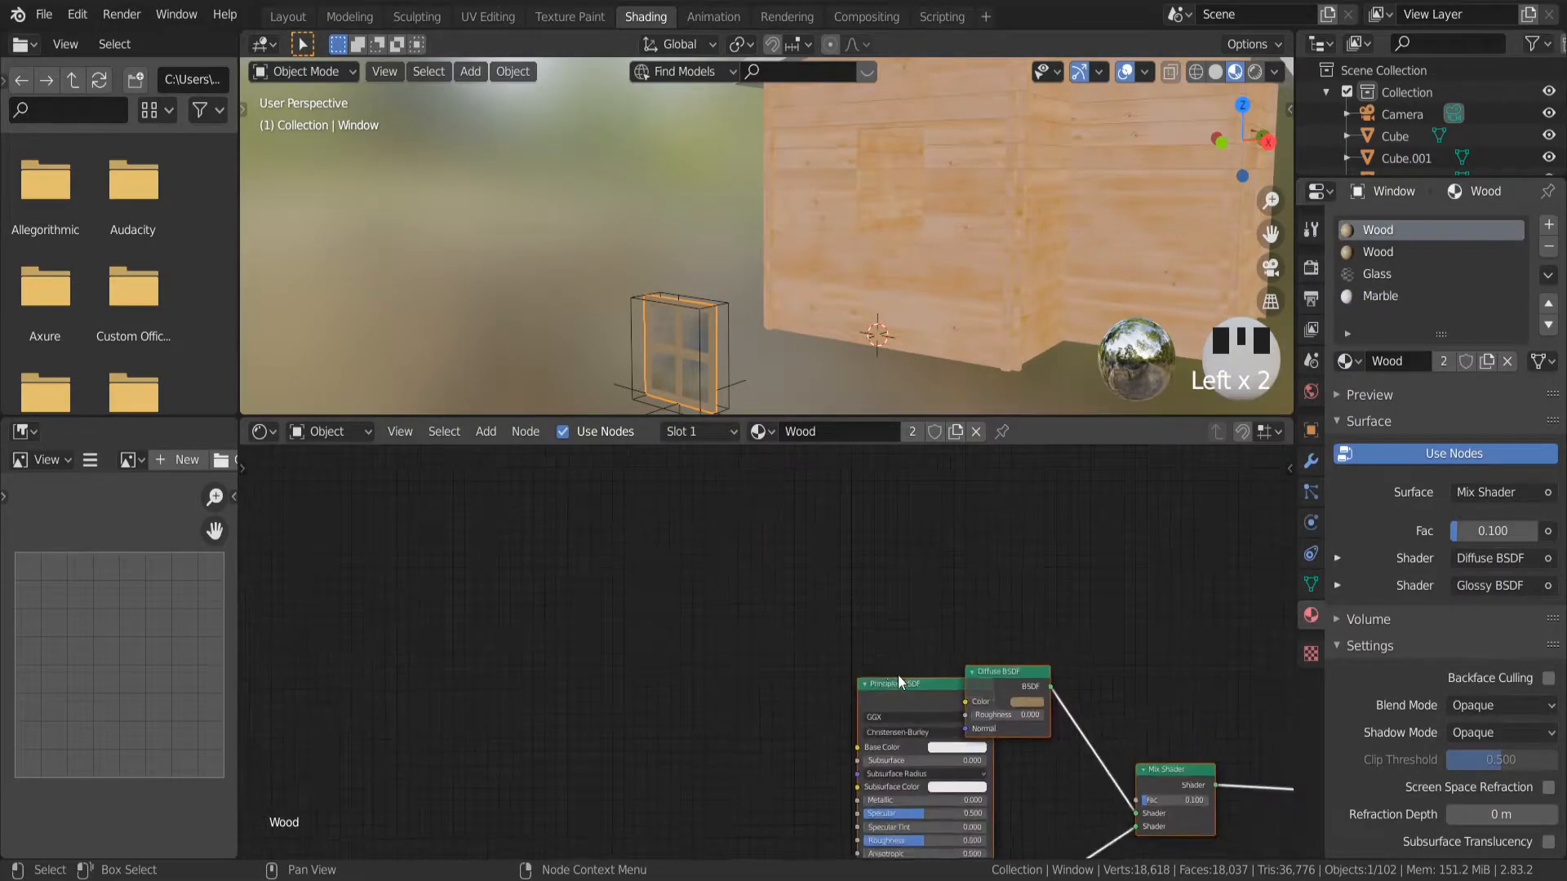
scroll(913, 583, down, 2)
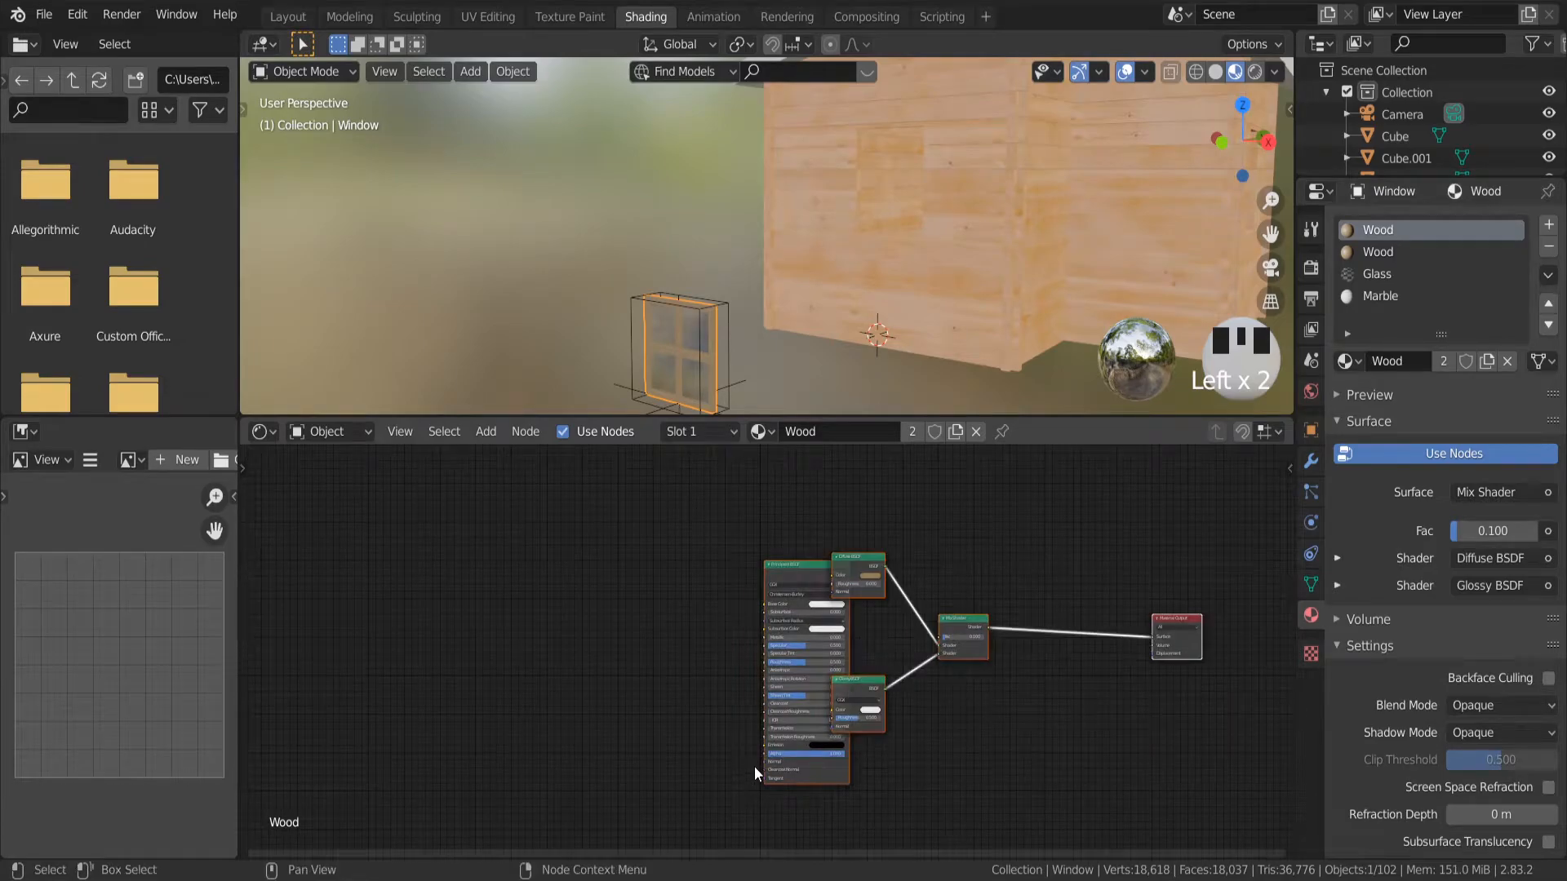
key(Delete)
Copy all shader nodes from a house wall plank's Material and paste them into the window's Wood material.
click(891, 267)
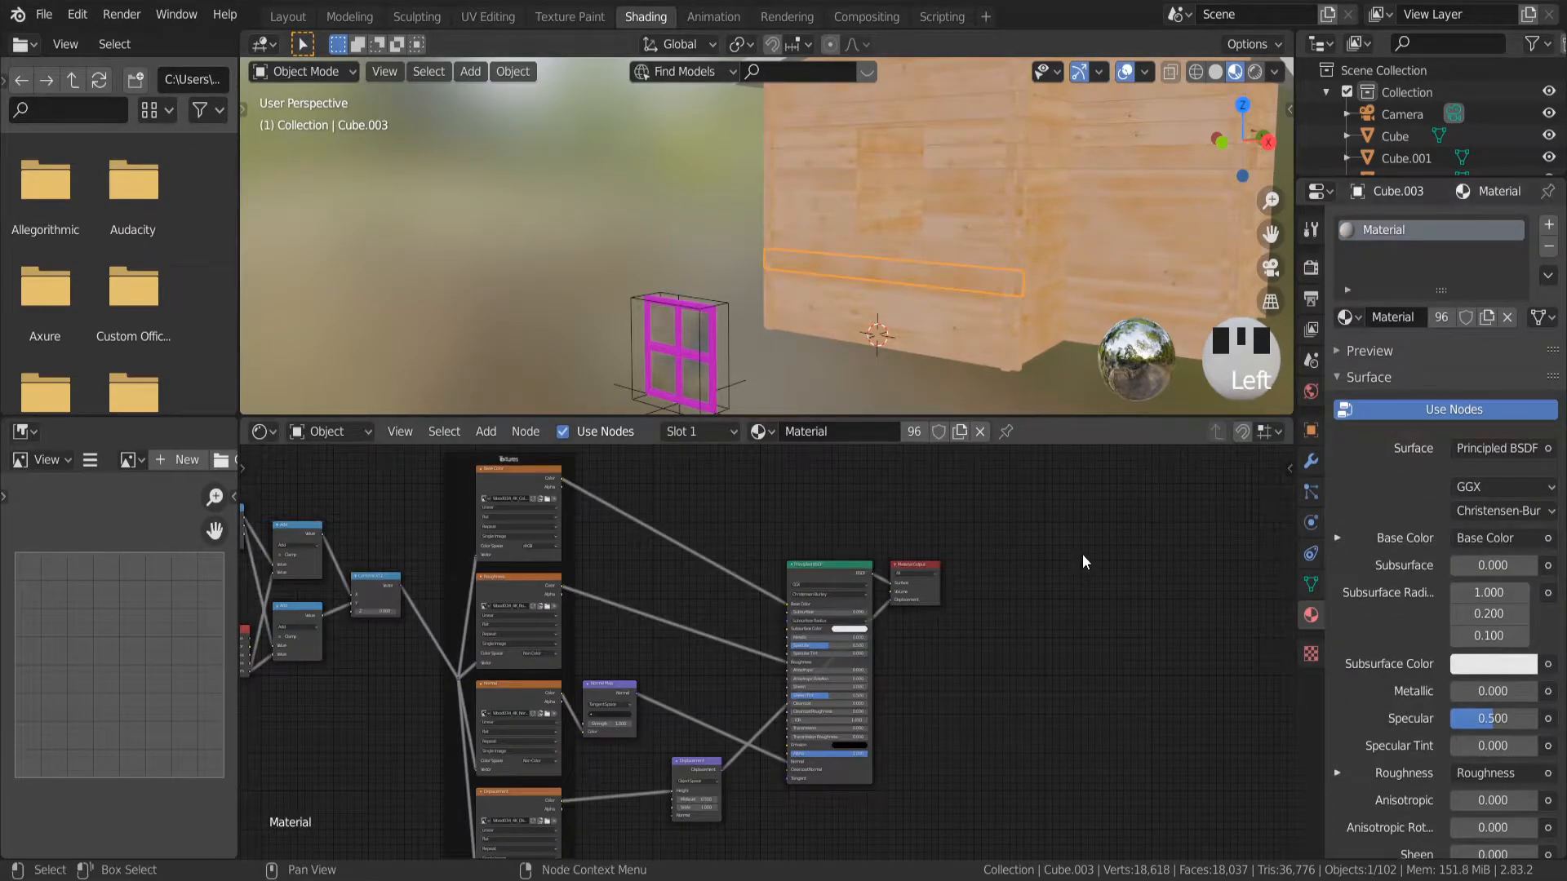
scroll(1083, 556, down, 4)
drag(1019, 480, 299, 797)
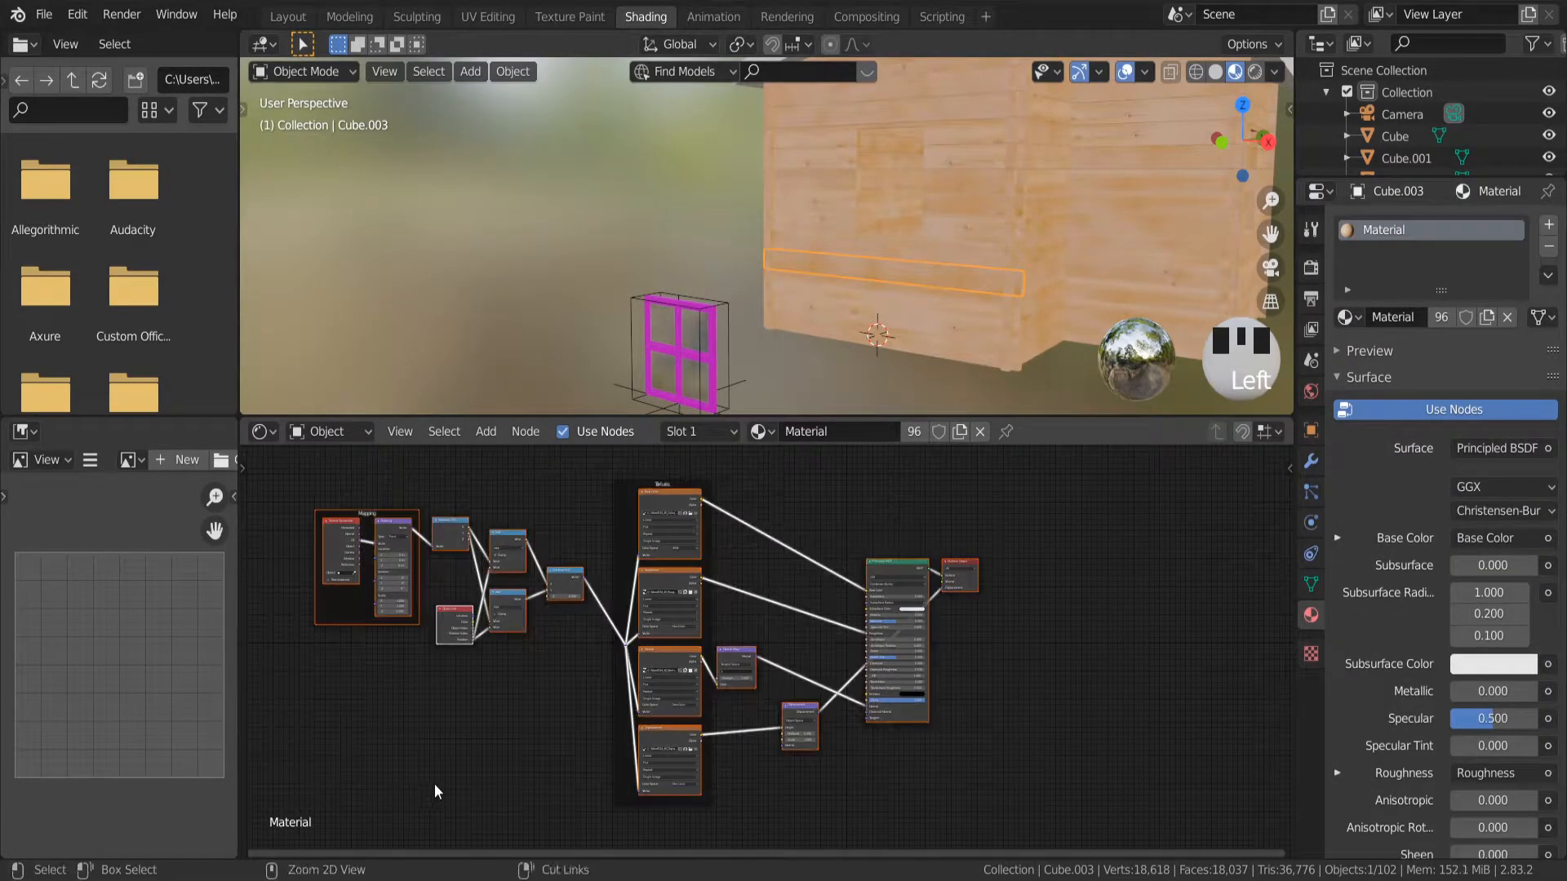
click(686, 342)
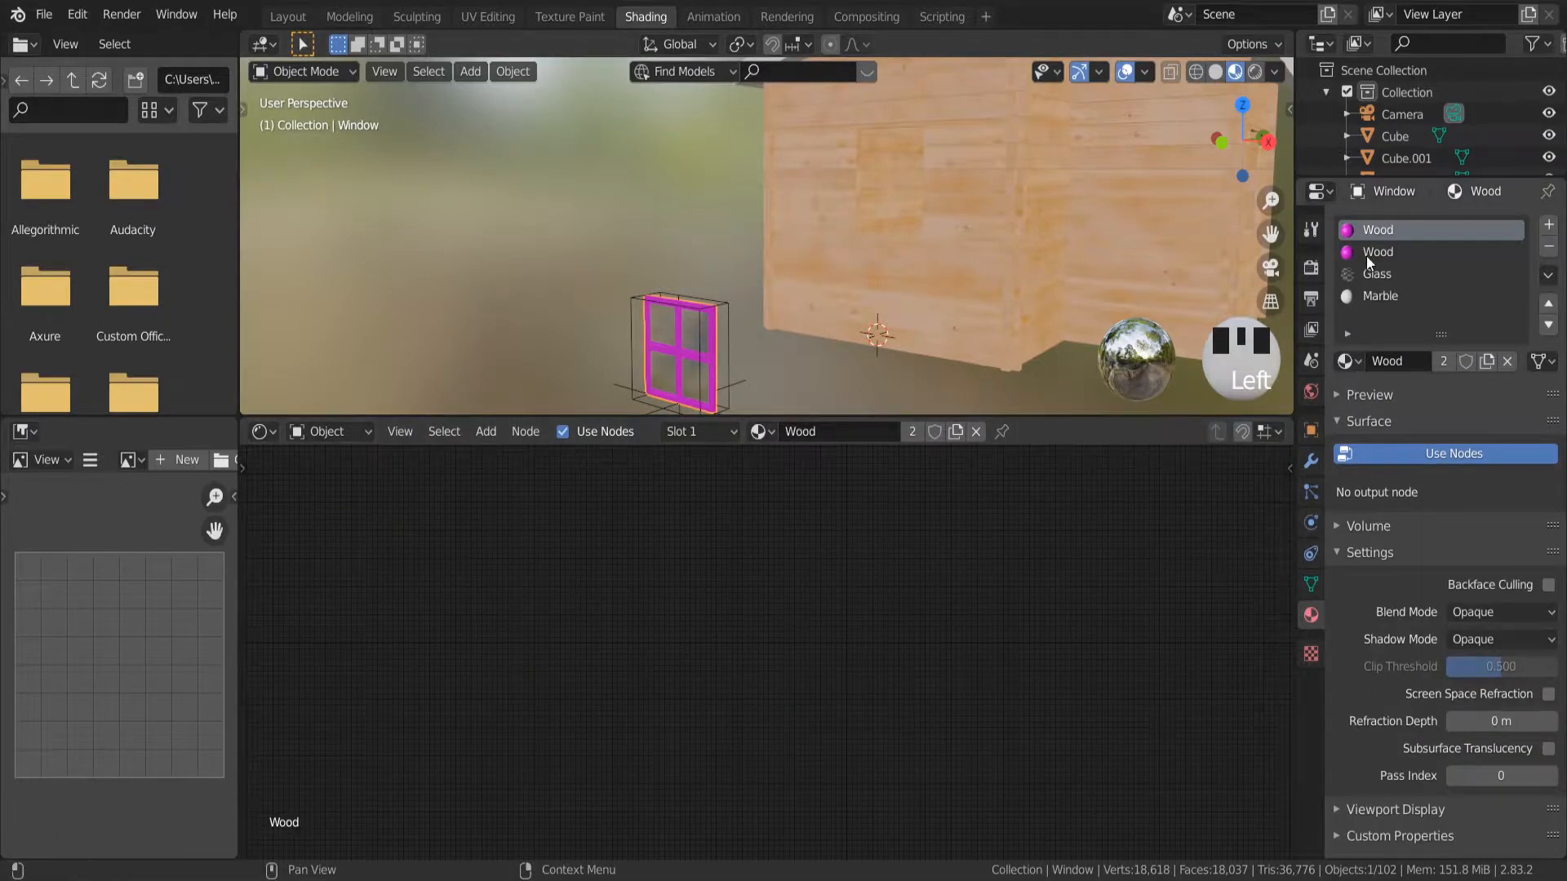
key(ctrl+v)
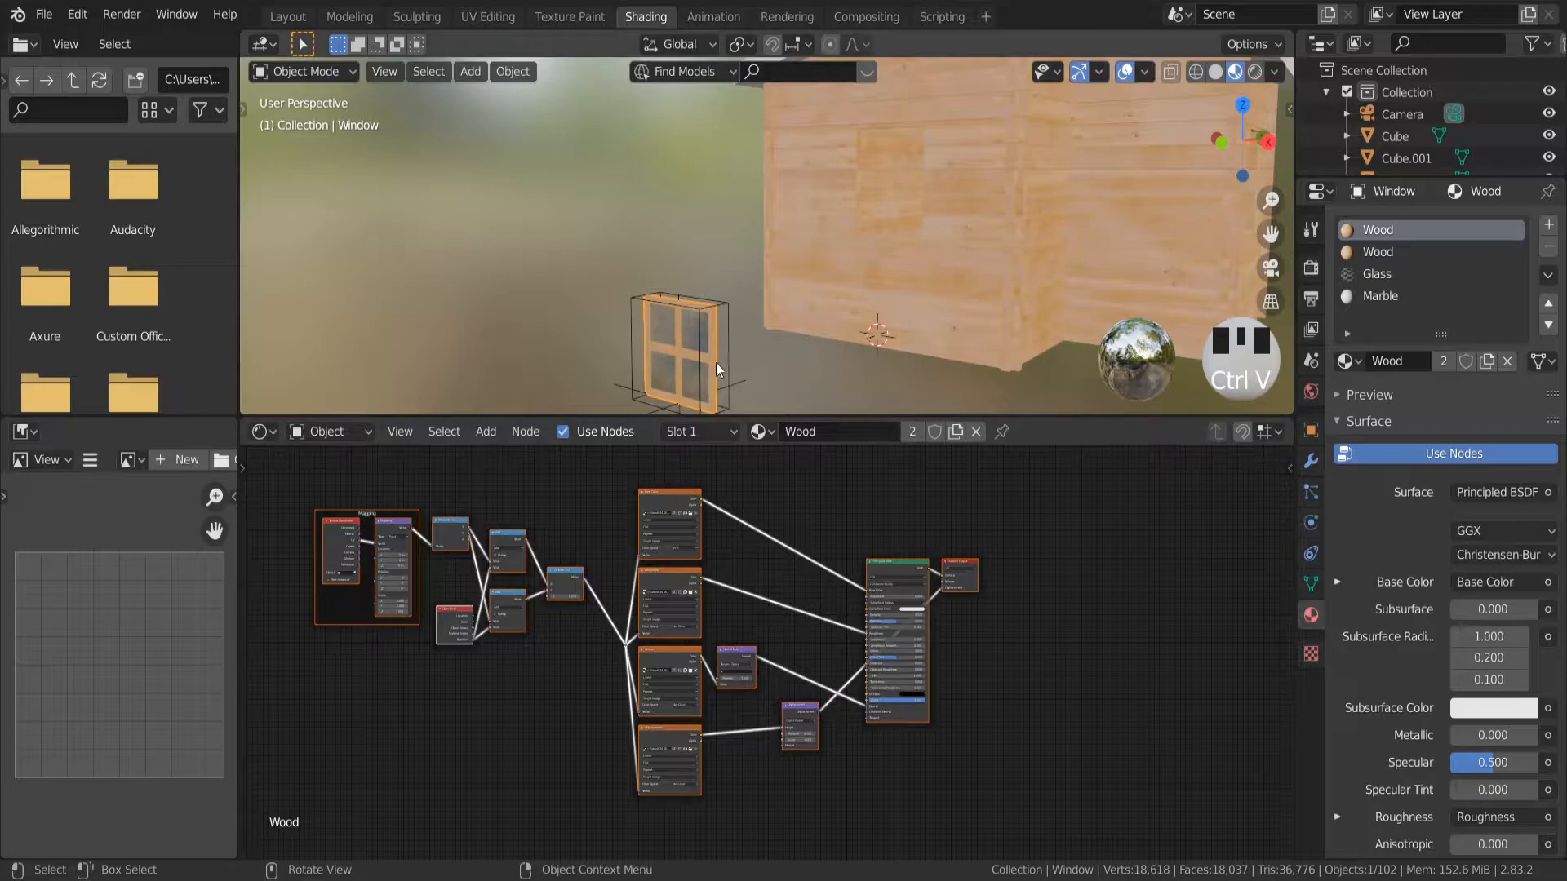
scroll(723, 334, up, 8)
scroll(736, 329, down, 9)
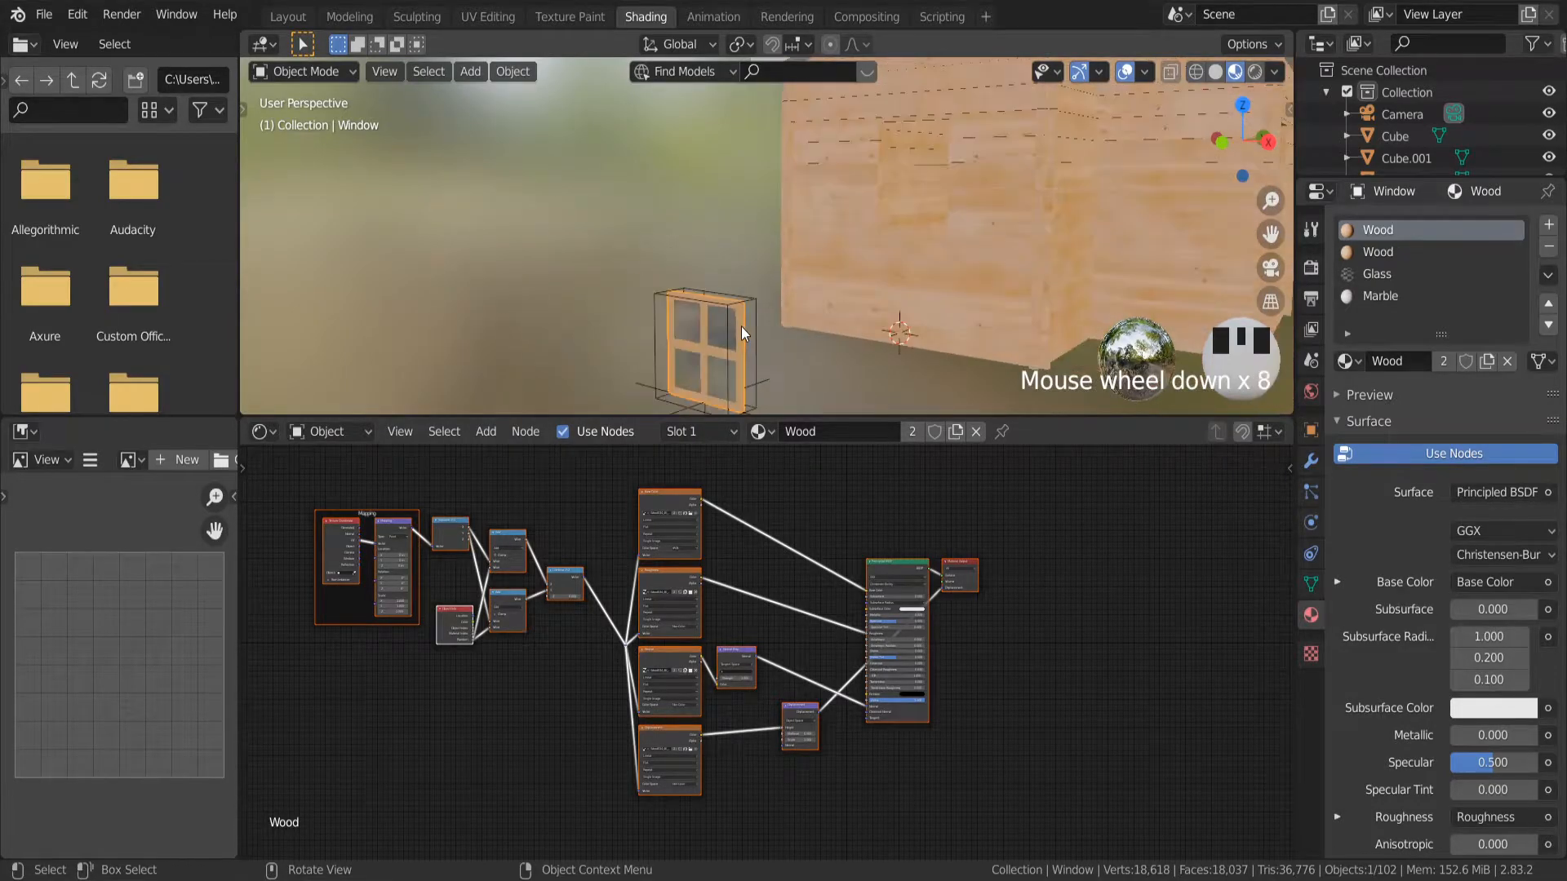
Return to the Modeling workspace, inspect the window's new wood texture, switch to Object Mode and hide the sidebar.
click(355, 18)
scroll(815, 487, down, 2)
scroll(775, 385, up, 2)
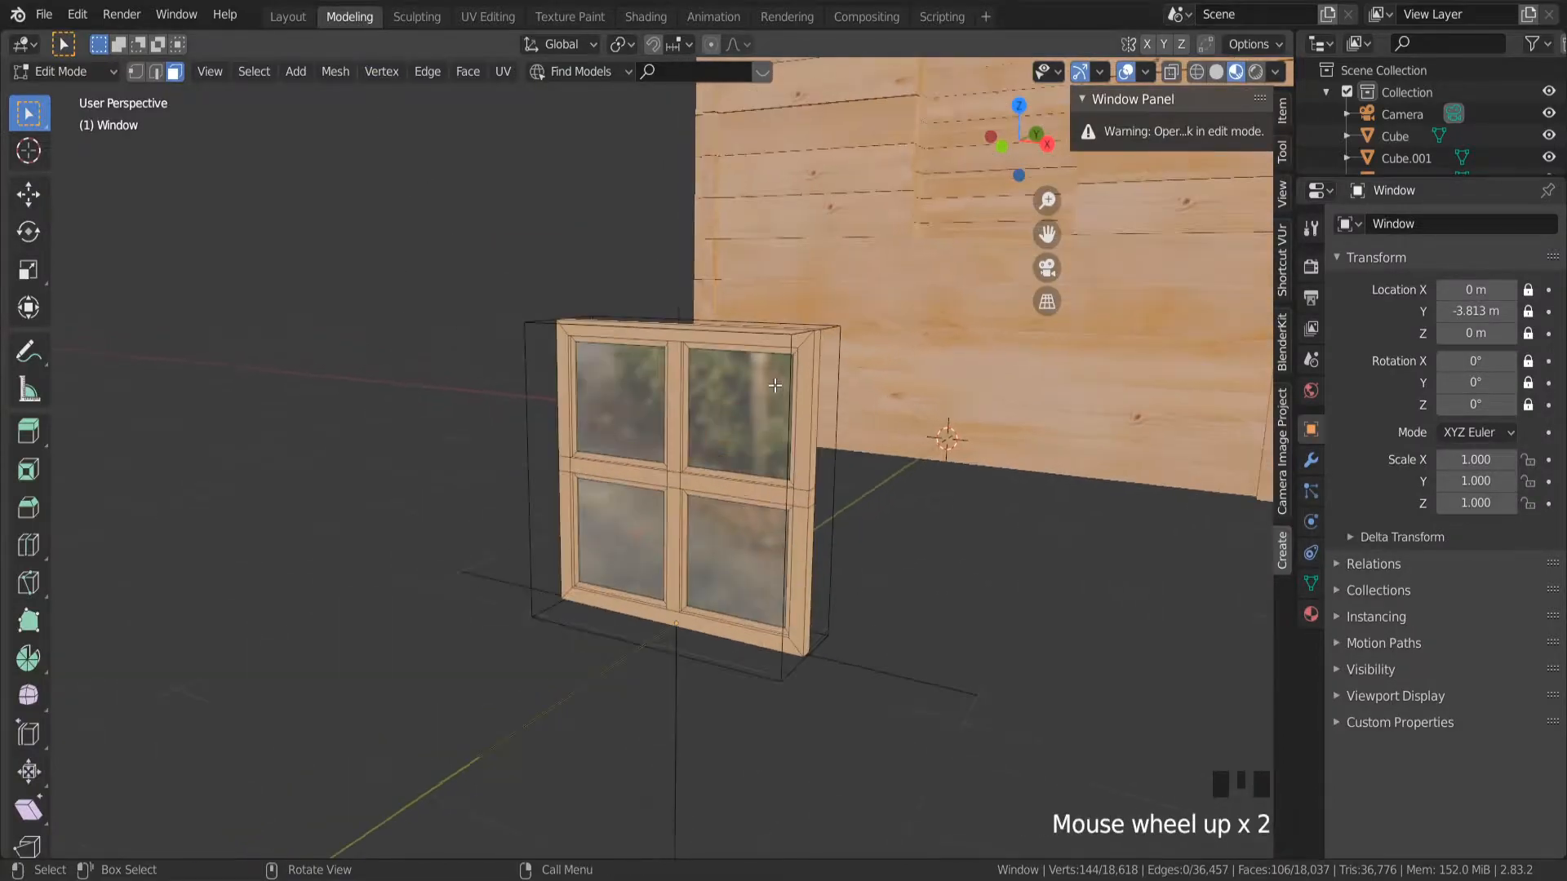
scroll(774, 385, up, 5)
scroll(813, 462, down, 3)
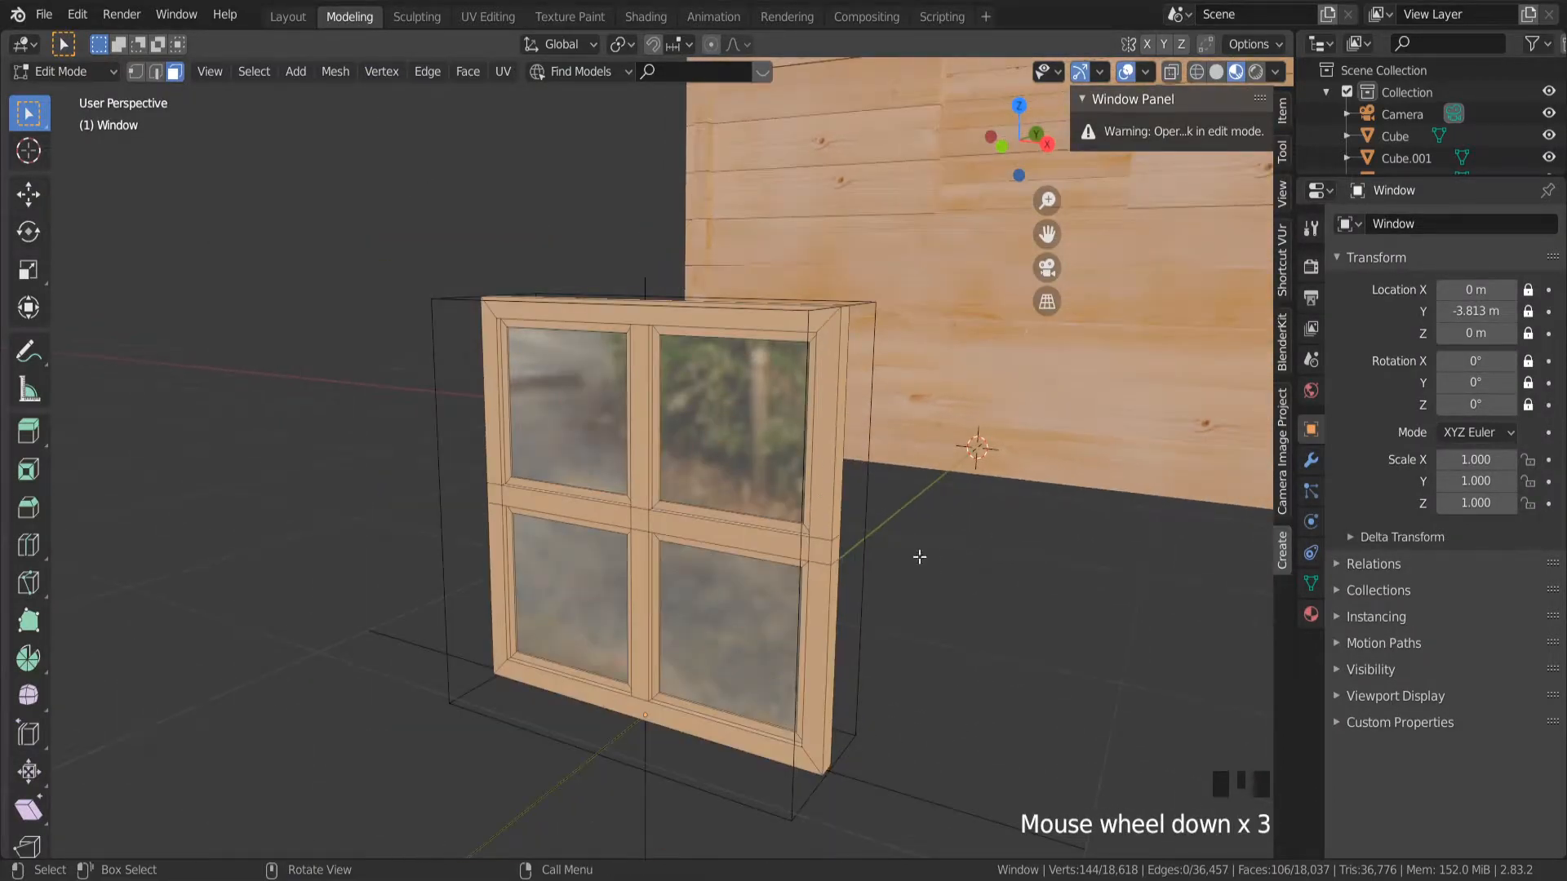
scroll(898, 564, down, 2)
key(Tab)
scroll(840, 571, down, 4)
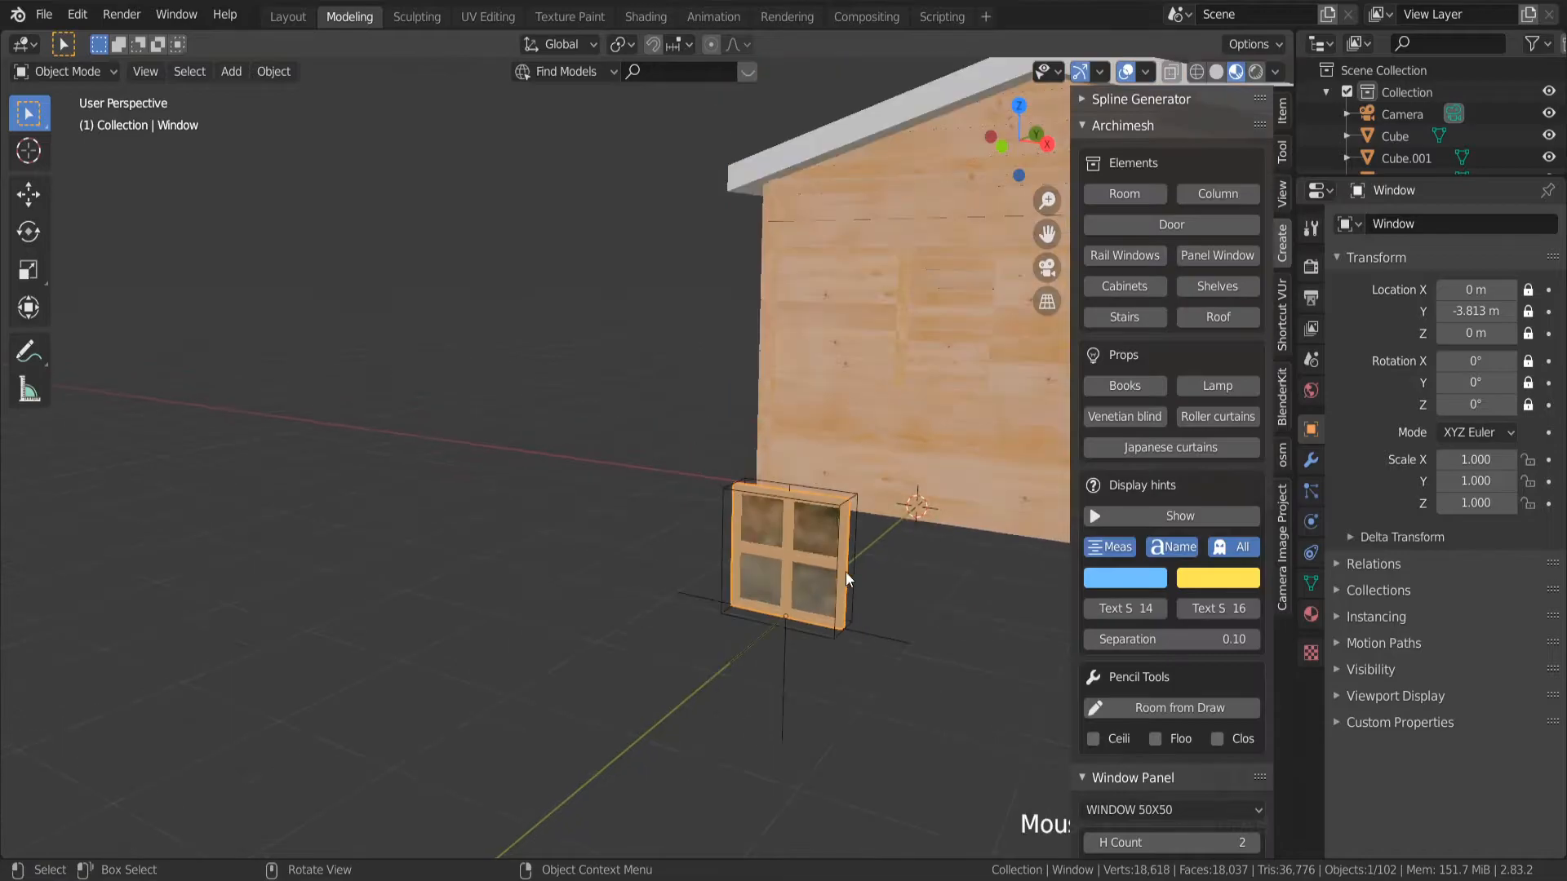
key(n)
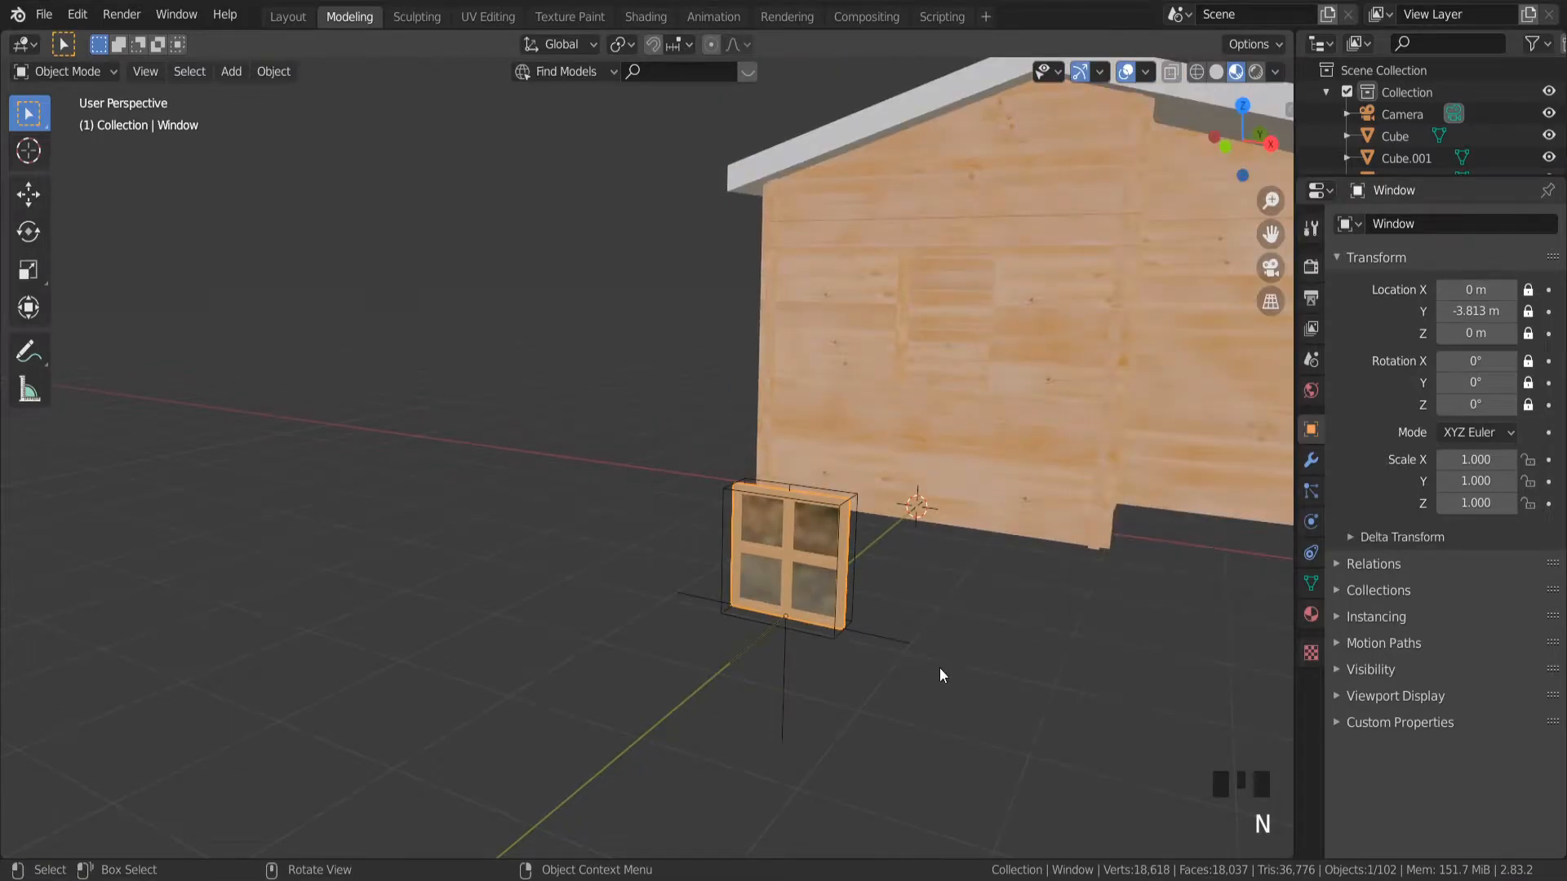
Duplicate the textured window object, leaving the copy at the original's position.
key(shift+d)
key(y)
click(973, 636)
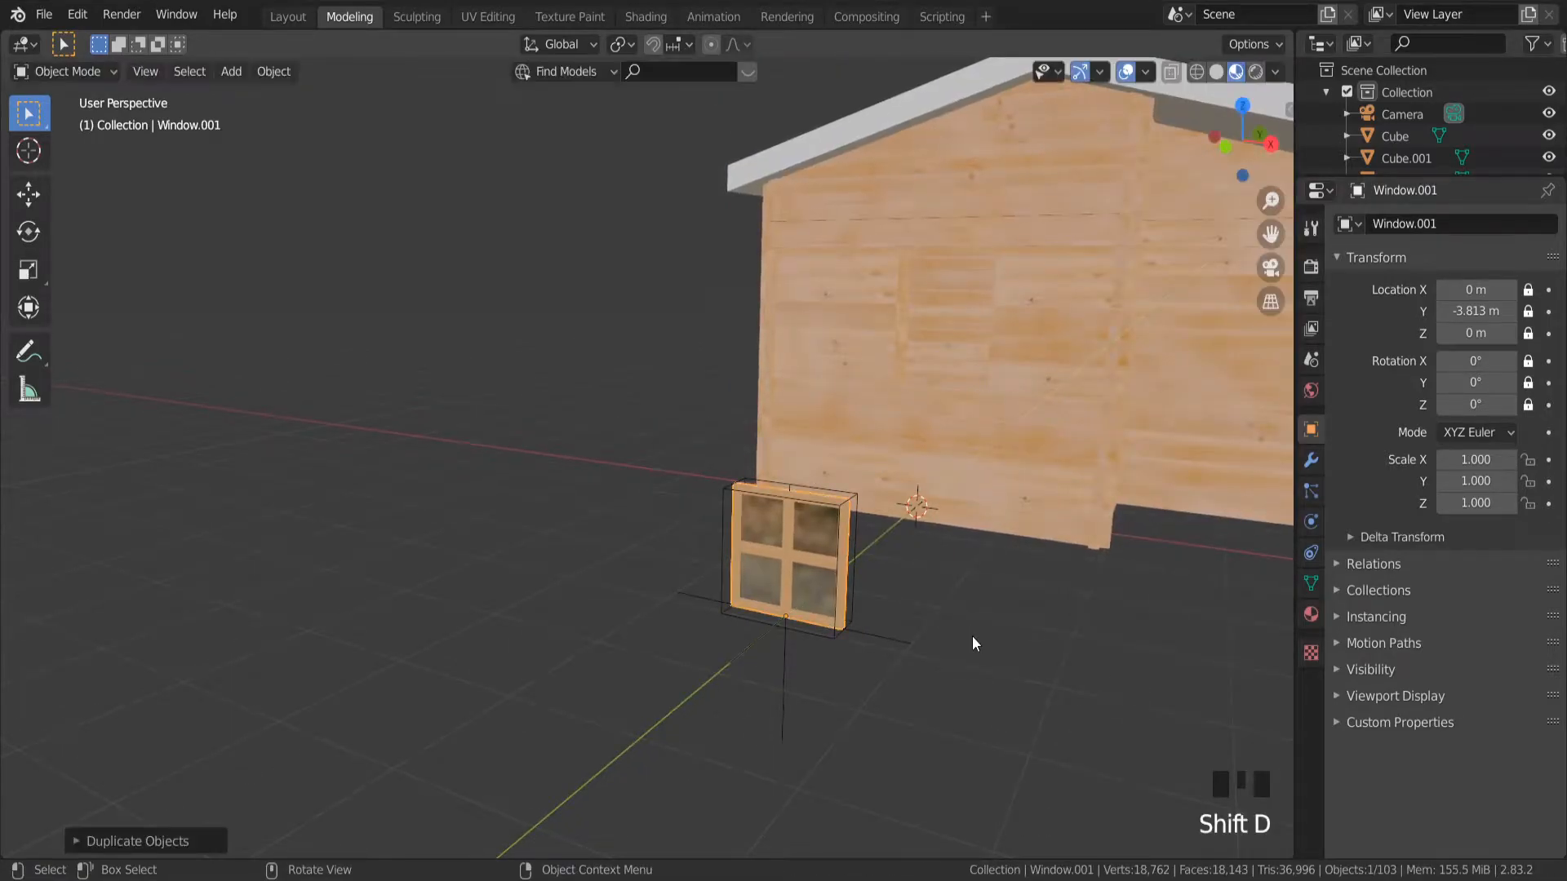
Duplicate all the stacked window objects together and place the copies along the X axis, beside the originals.
drag(1270, 233, 1053, 225)
scroll(962, 442, down, 3)
middle_drag(926, 494, 906, 559)
drag(737, 516, 594, 639)
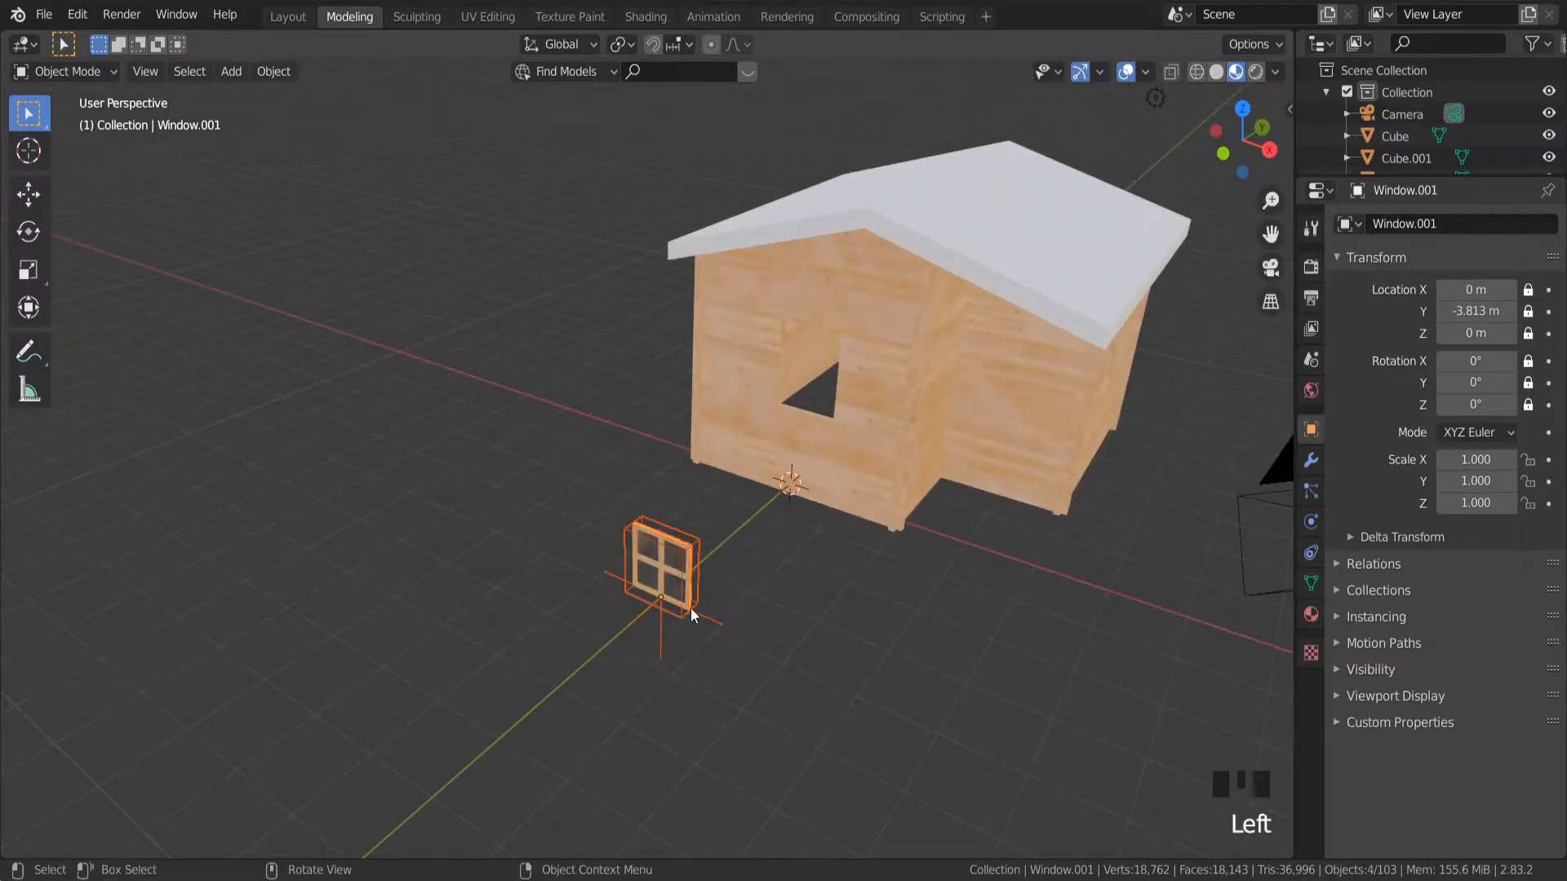
key(shift+d)
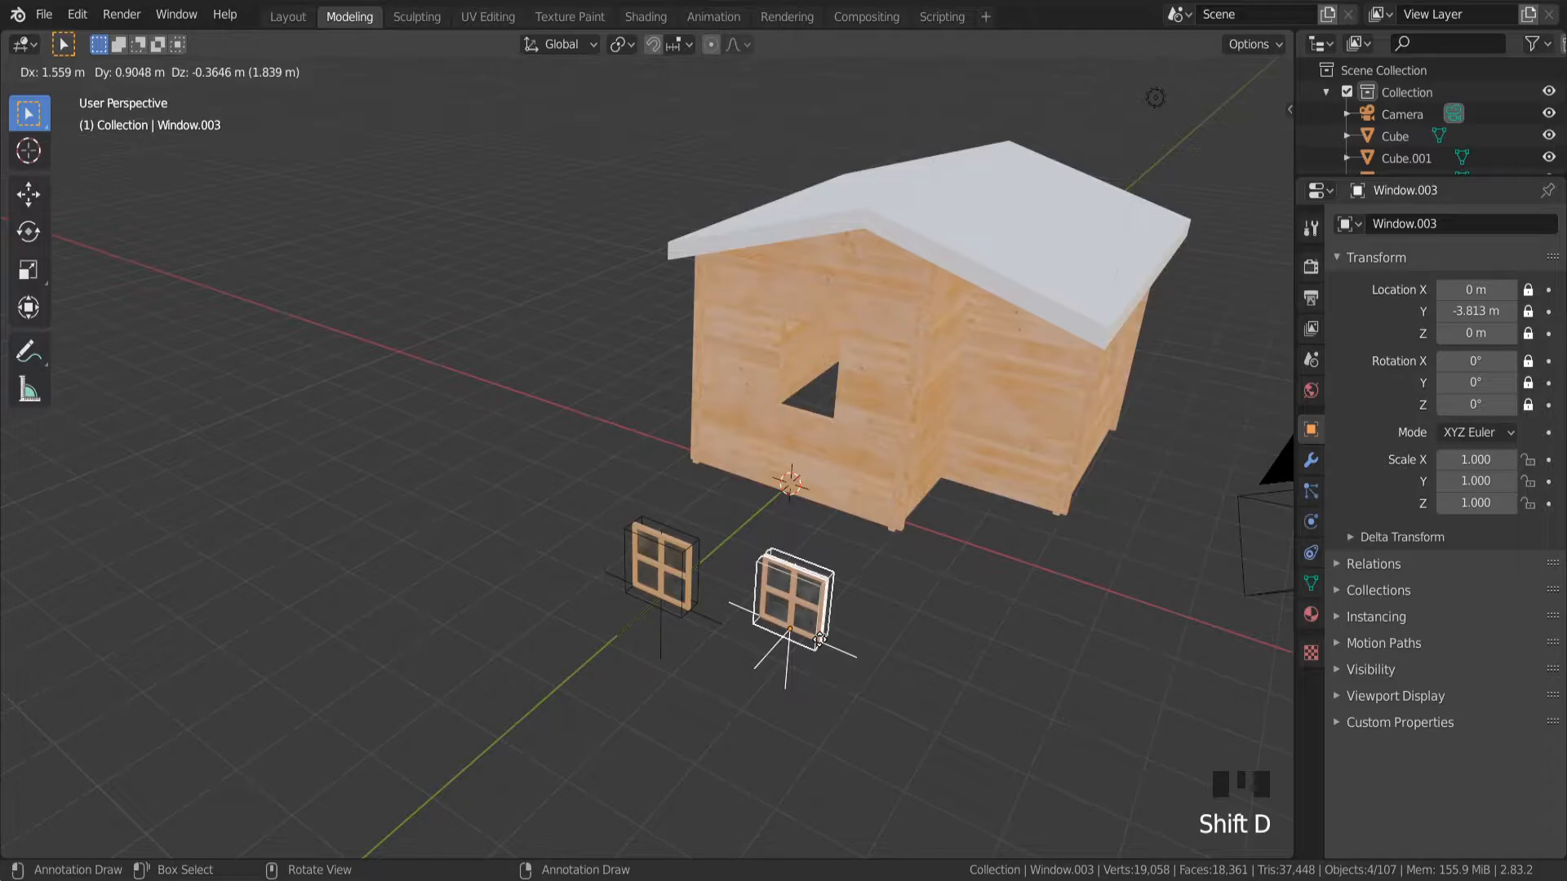
key(x)
click(946, 689)
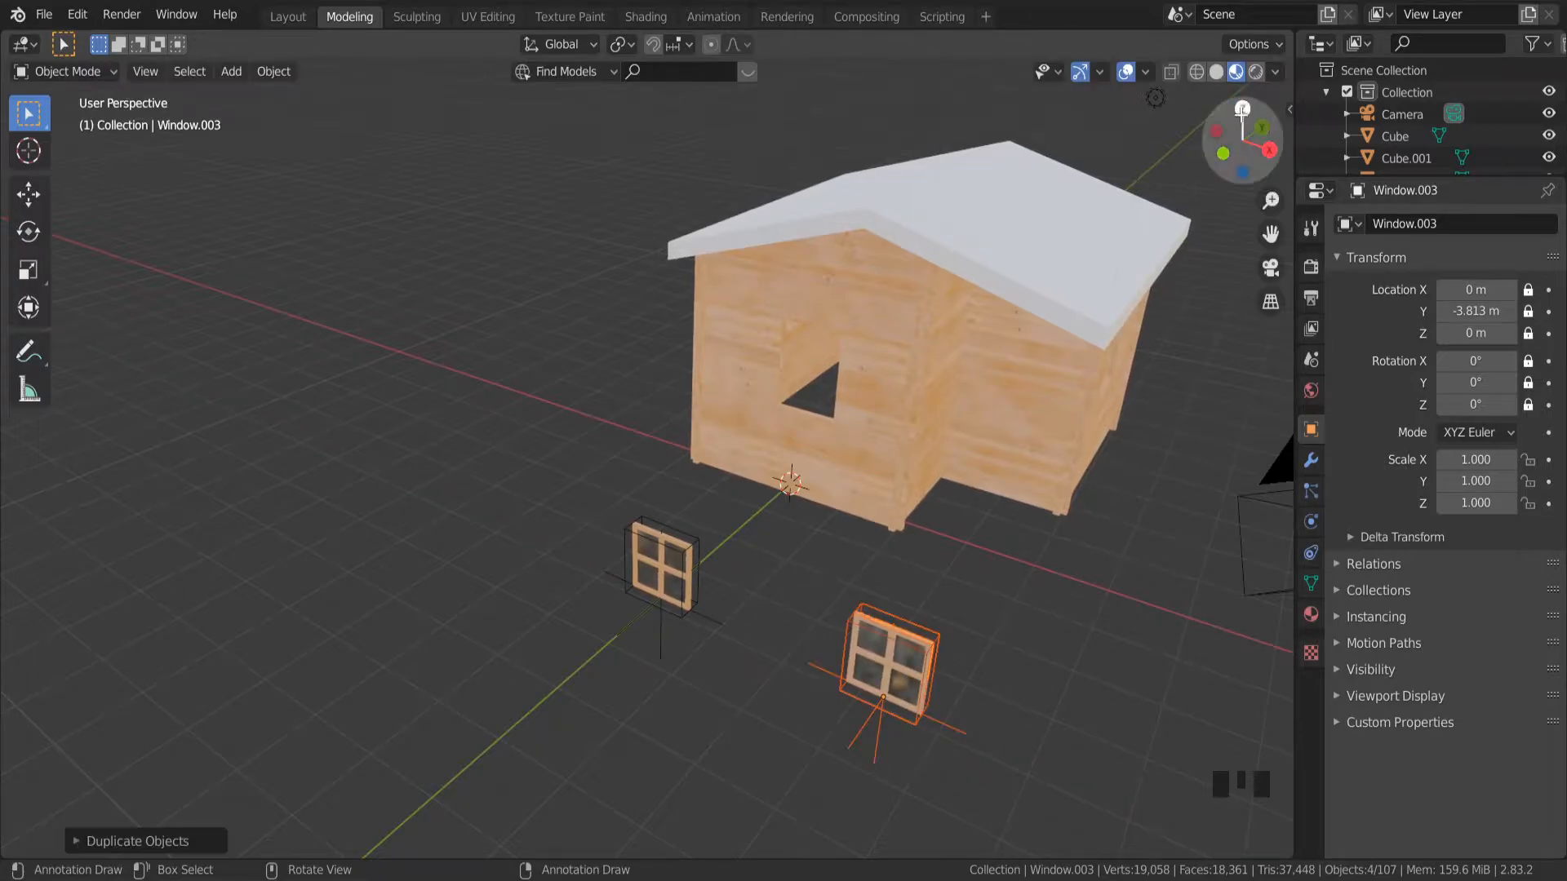
In a wireframe top view, rotate the duplicated window 90° about the Z axis.
click(1242, 110)
scroll(1005, 412, down, 2)
drag(1271, 234, 1215, 240)
scroll(992, 490, up, 3)
key(z)
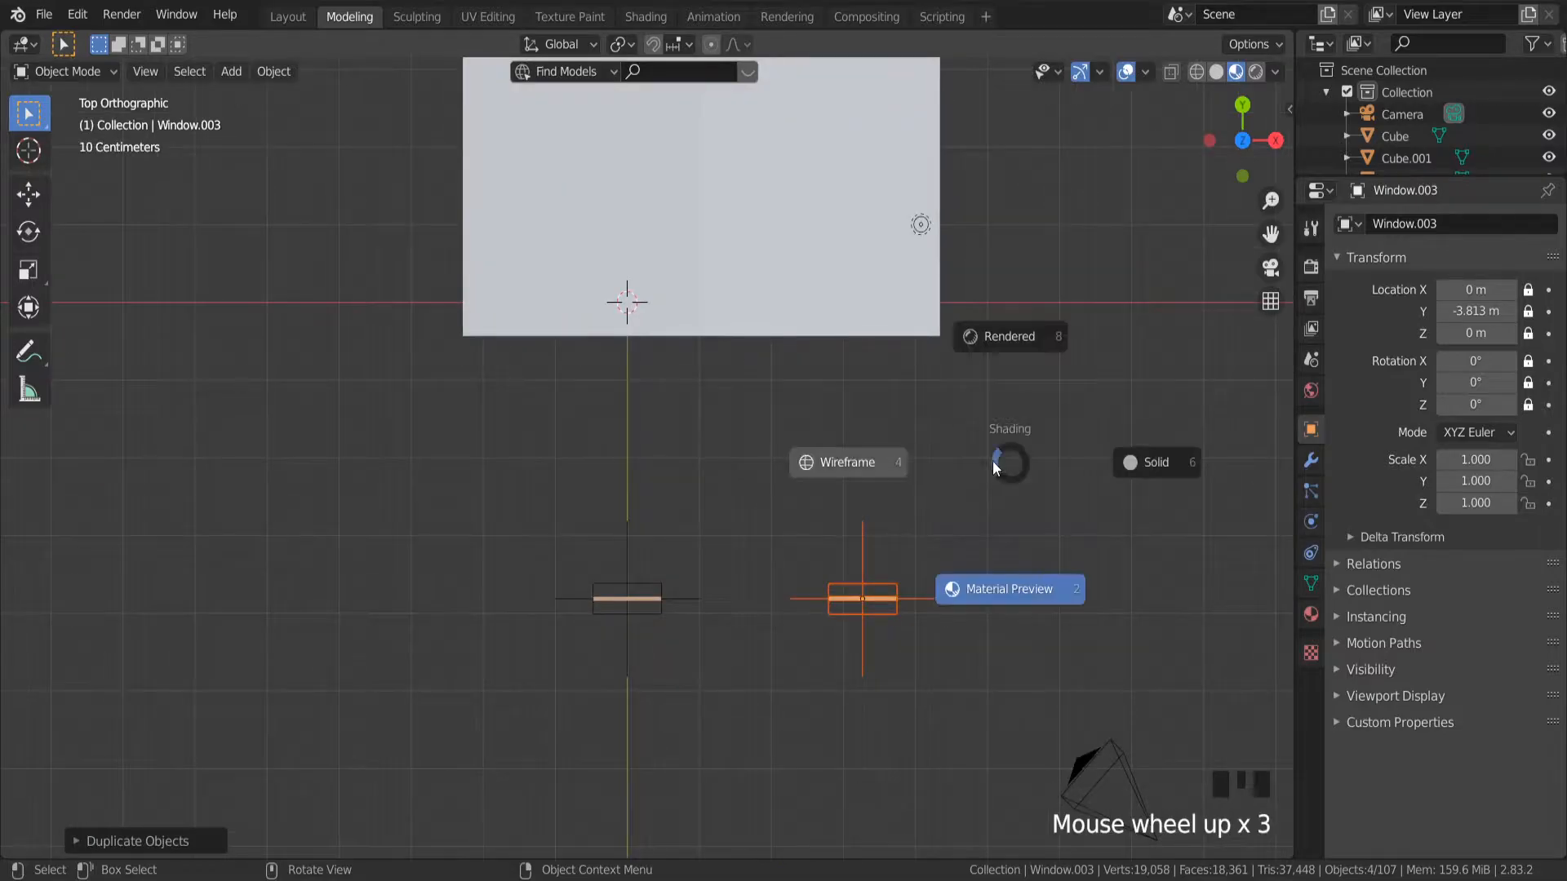
text(r)
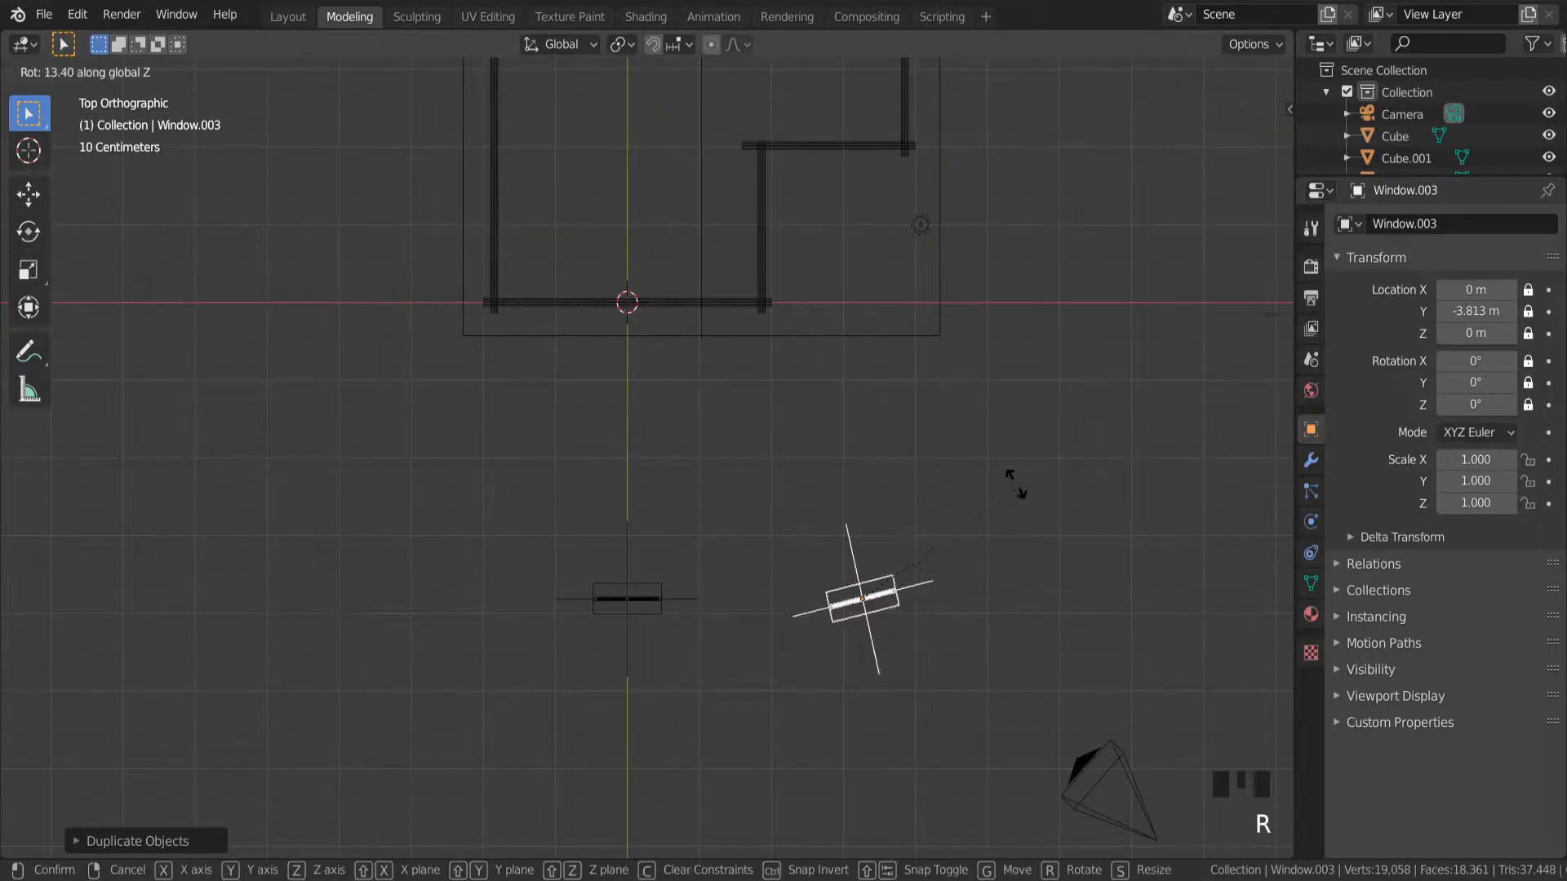
text(90)
key(Return)
Move the rotated window along Y next to the rear part of the house and along X into the thickness of its +X side wall.
scroll(977, 382, down, 2)
drag(1271, 234, 1116, 366)
key(g)
key(y)
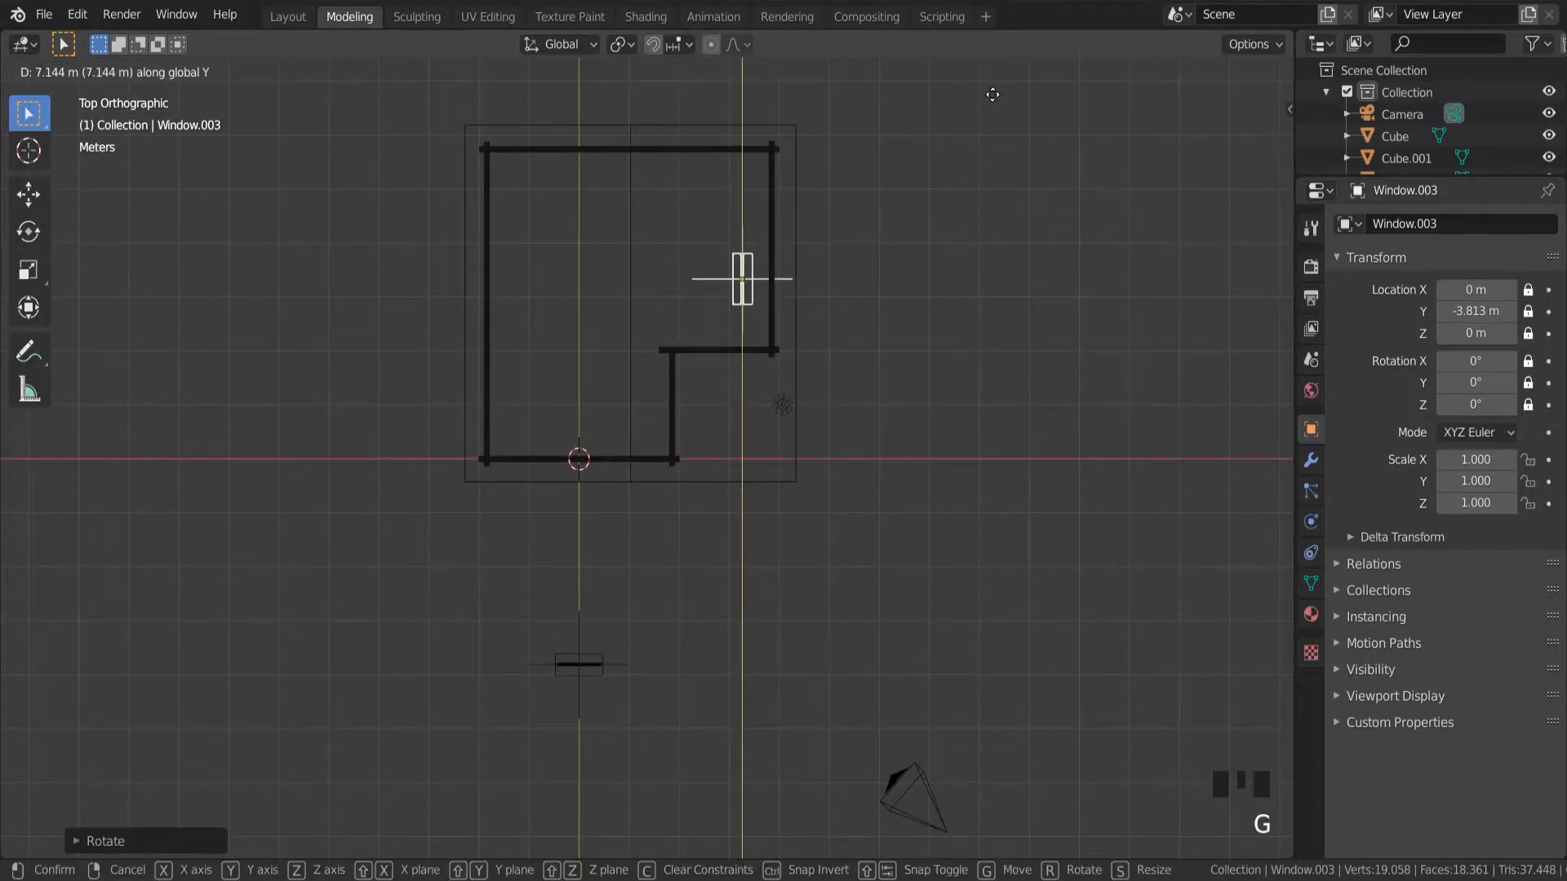
click(833, 101)
scroll(821, 231, up, 3)
scroll(806, 314, up, 4)
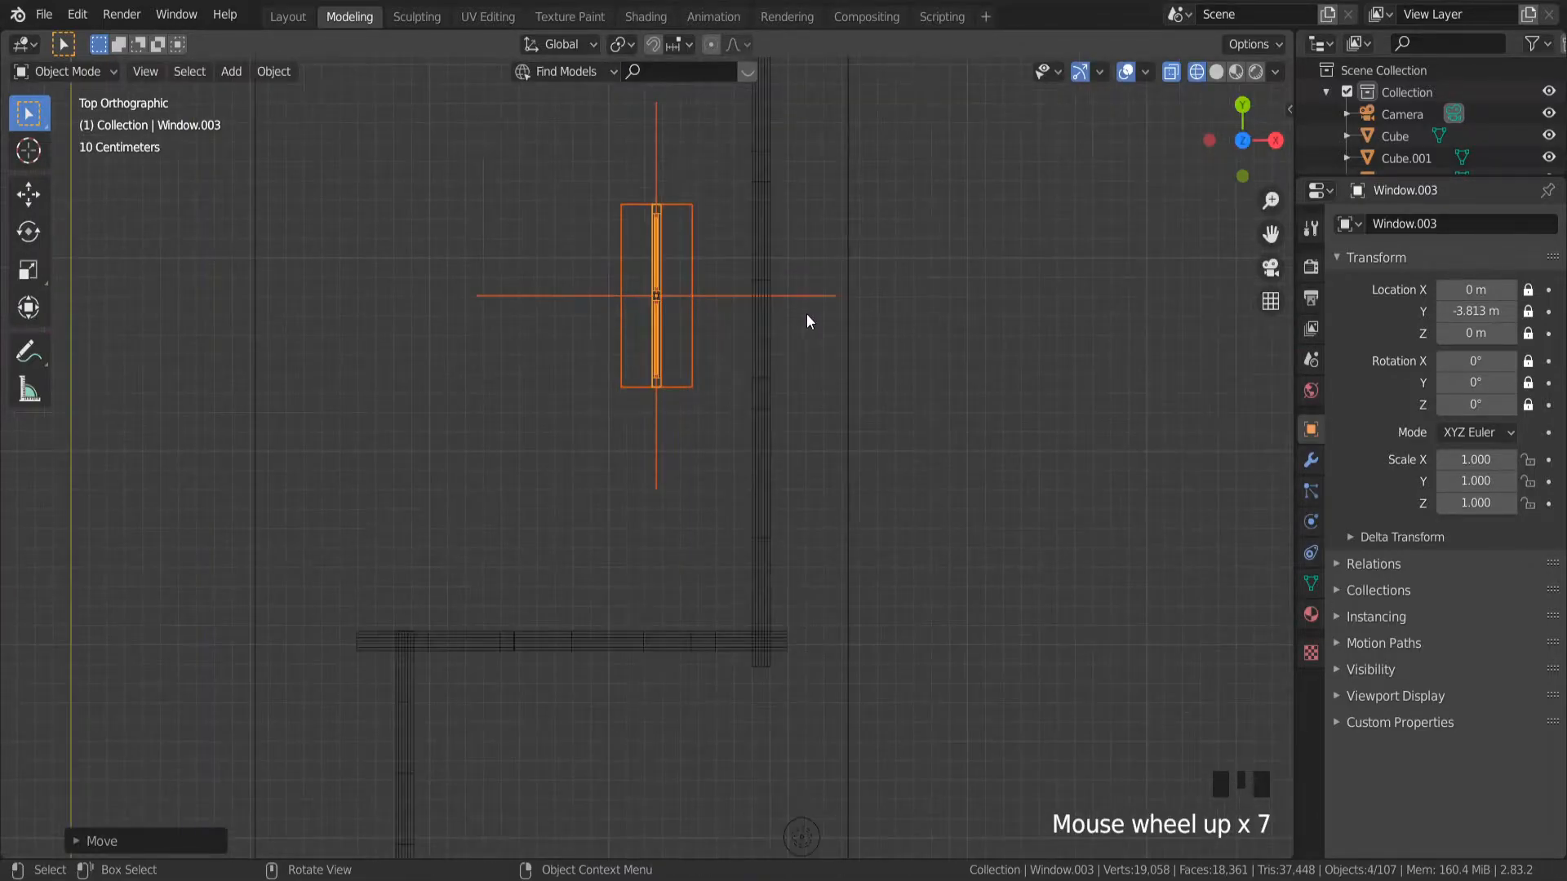
key(g)
key(x)
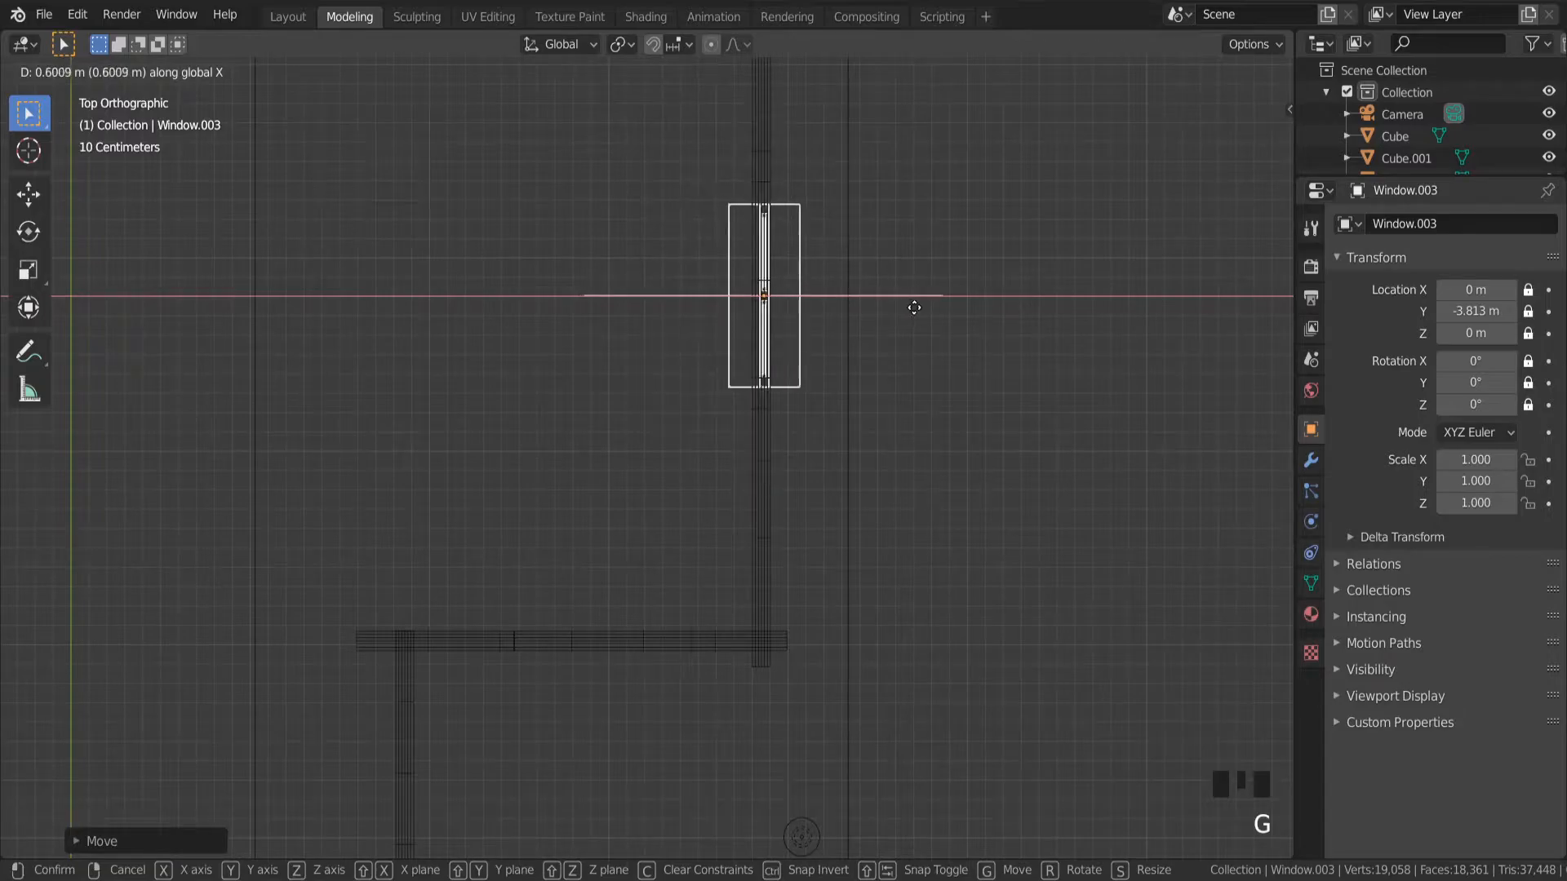
click(911, 308)
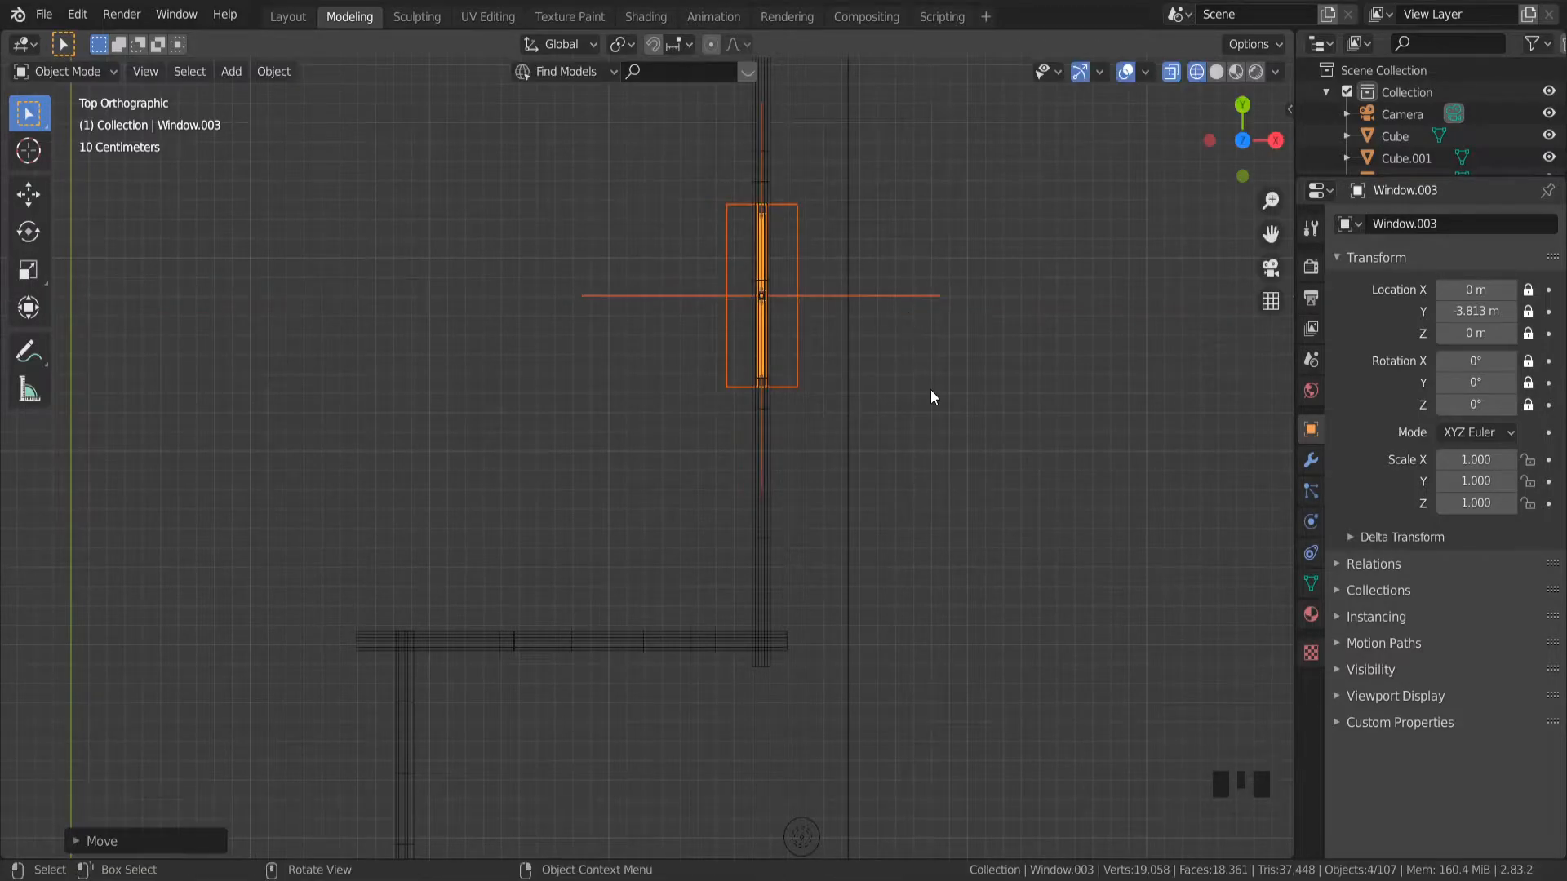
In a solid-shaded right side view, raise the window about 1.5 m along Z into the outlined wall opening.
middle_drag(930, 395, 787, 280)
scroll(973, 492, down, 4)
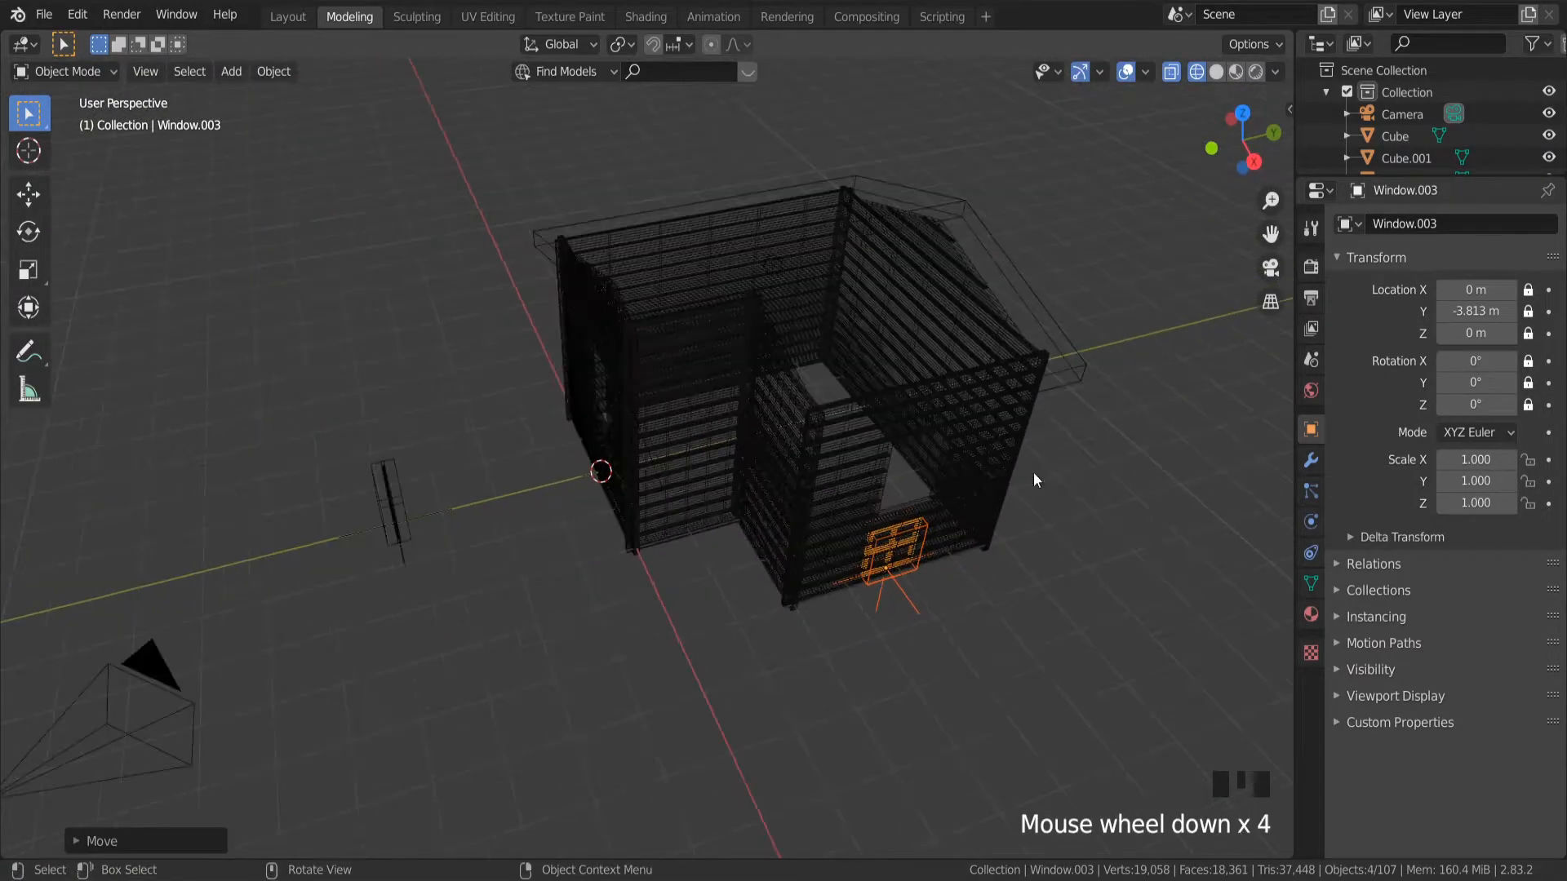
click(1253, 161)
scroll(914, 455, up, 5)
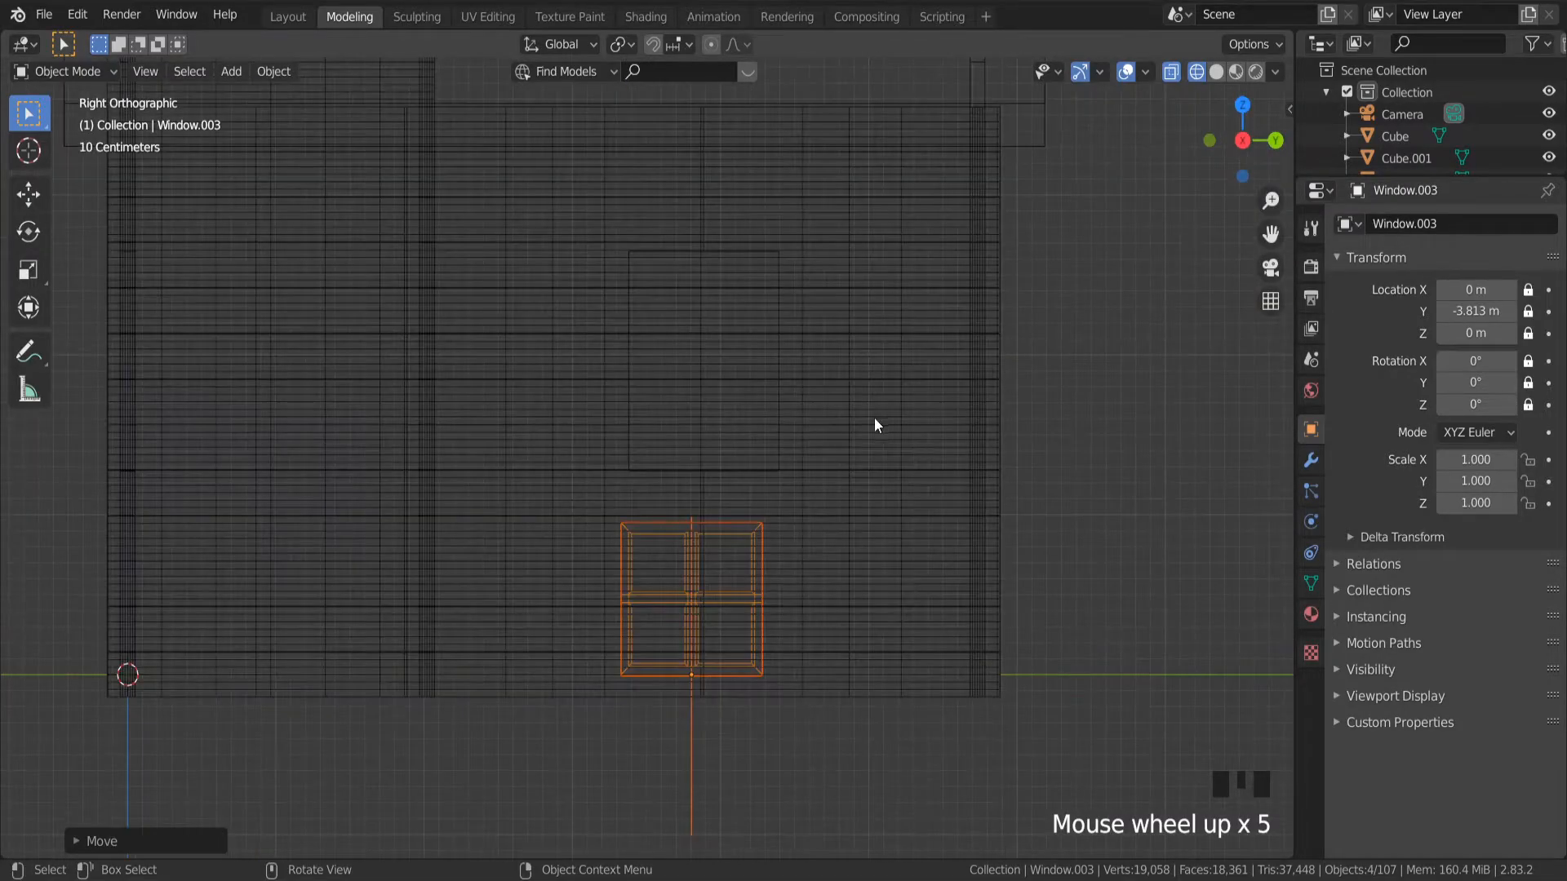
click(1216, 71)
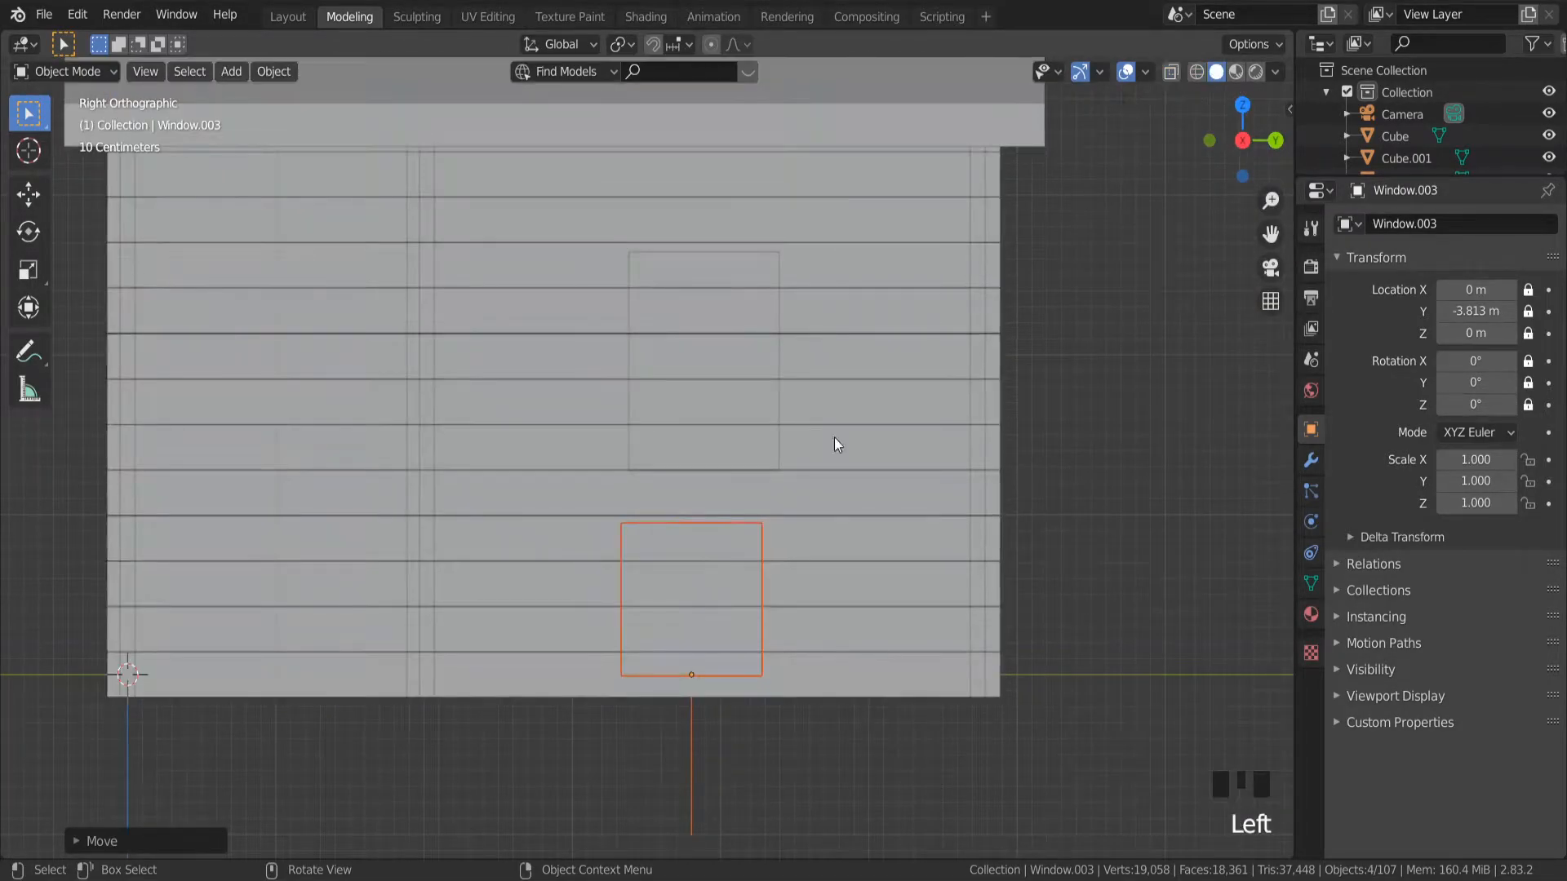
key(g)
key(z)
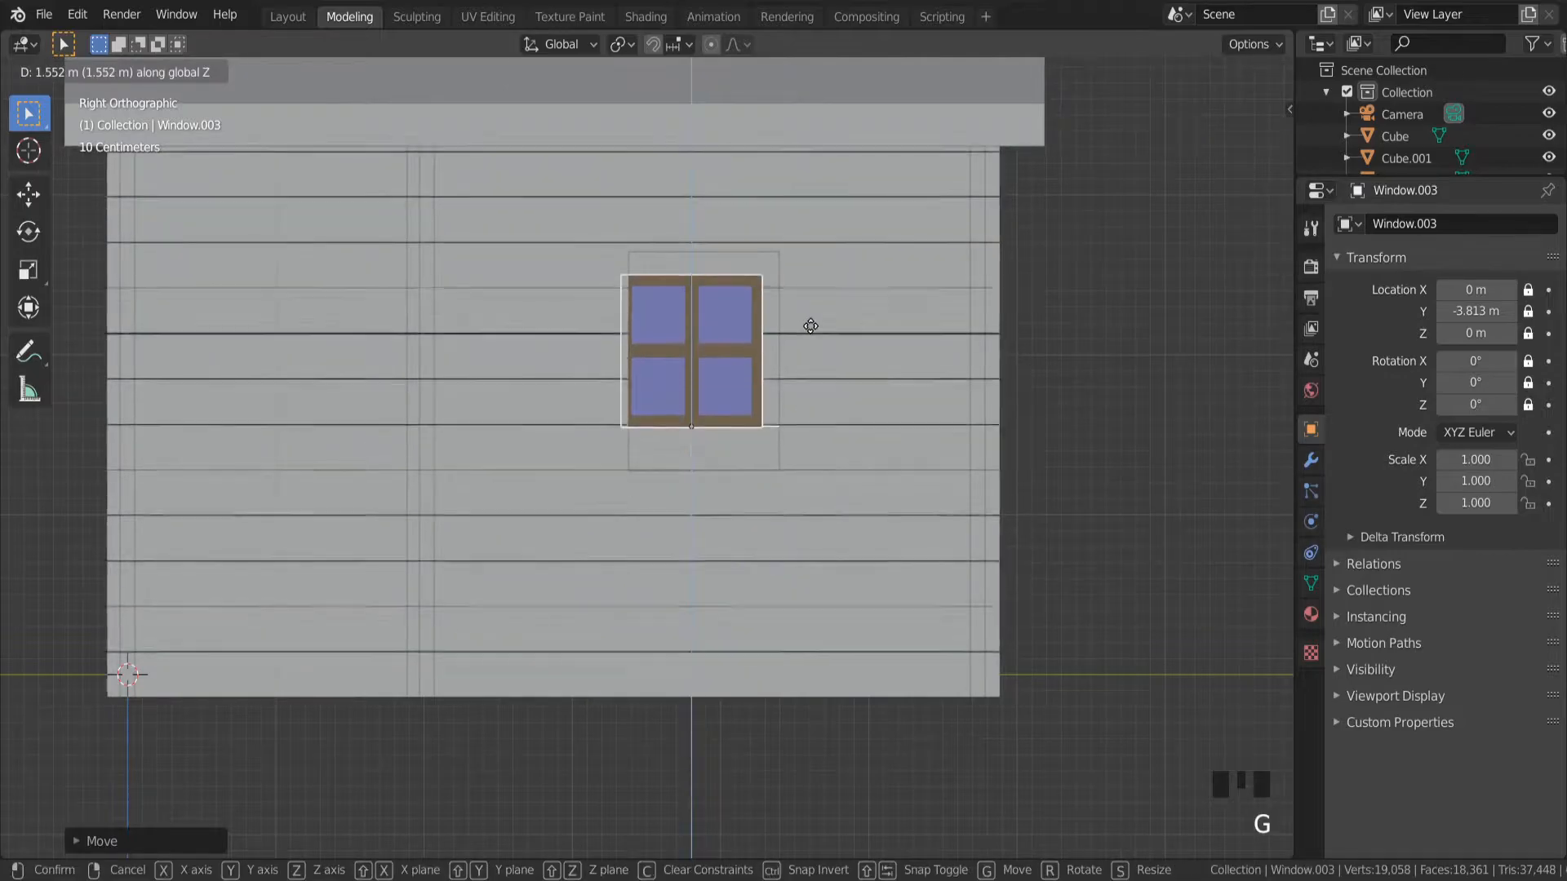
click(809, 338)
Shift the window about 0.08 m along Y to centre it horizontally in the wall opening.
scroll(785, 349, up, 5)
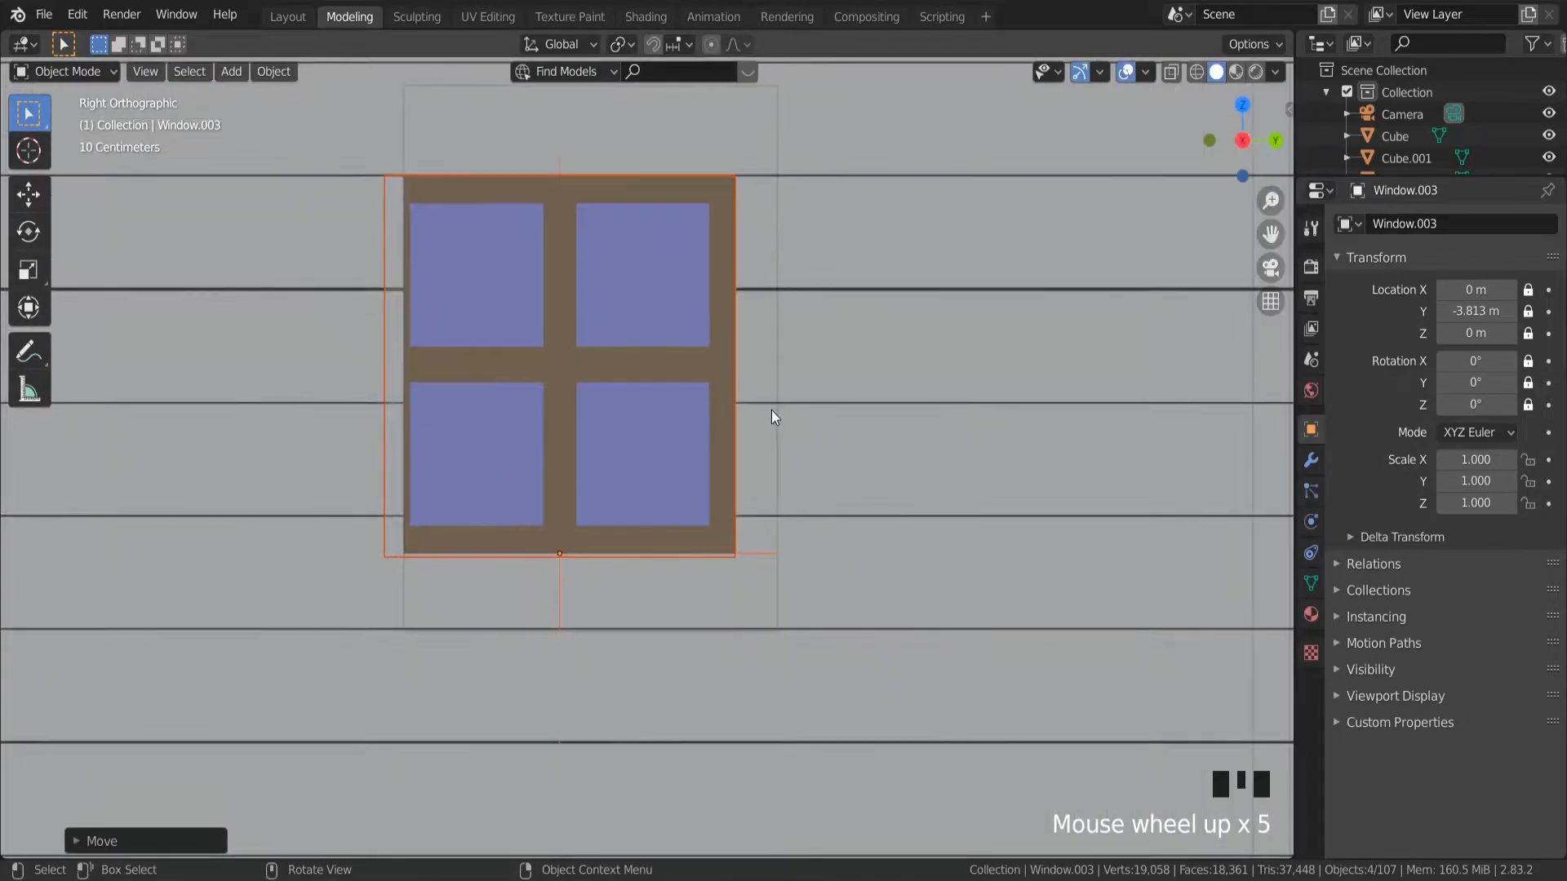
scroll(771, 410, down, 1)
key(g)
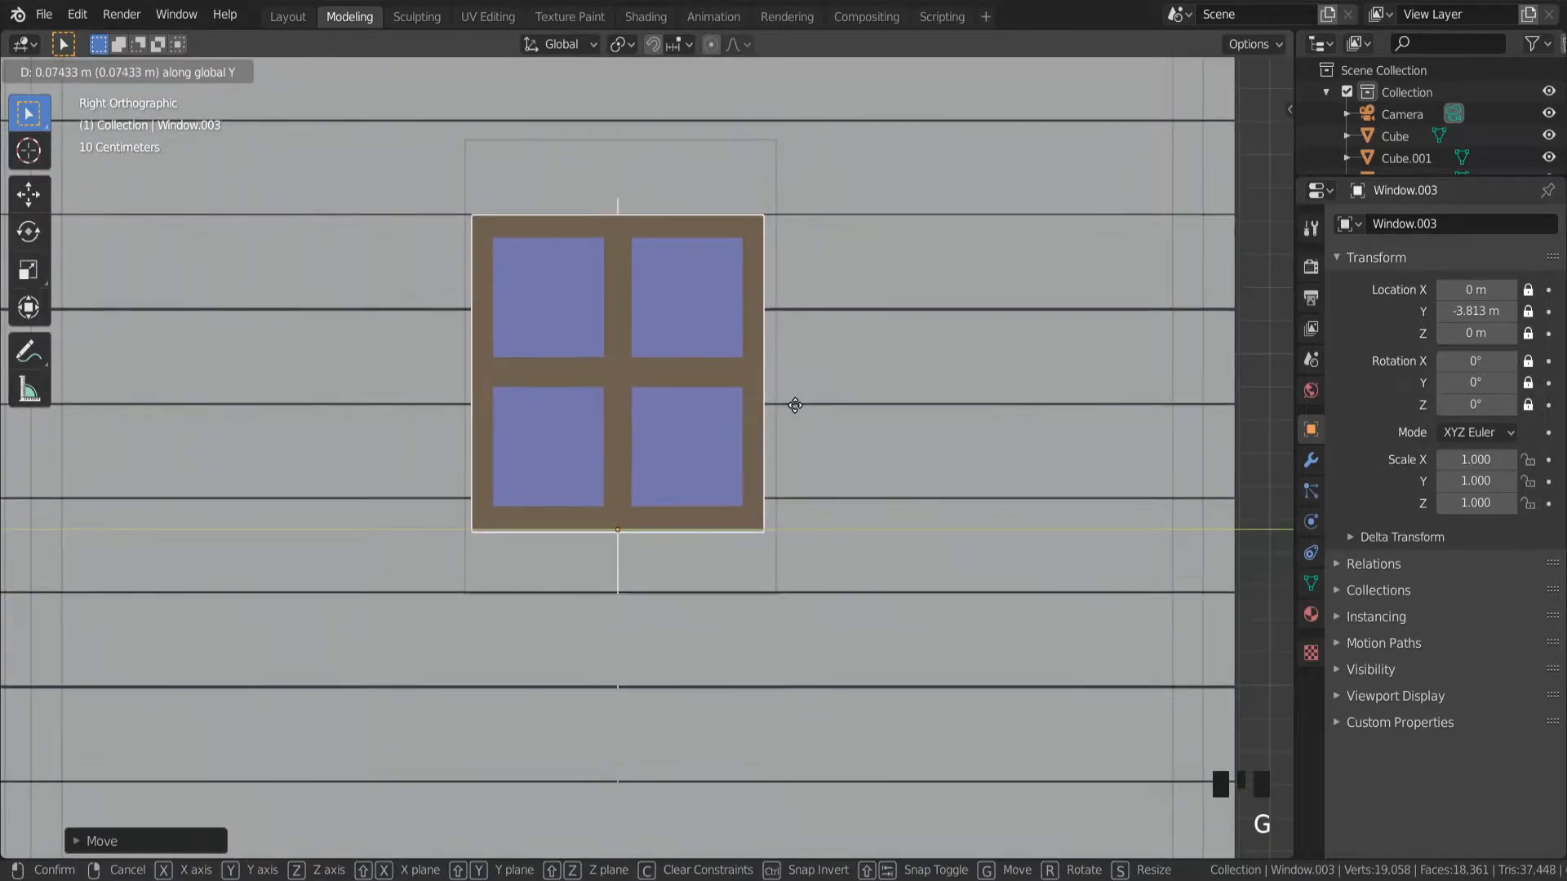
click(798, 406)
Scale the window along Z by about 1.3 and lower it toward the bottom edge of the opening.
key(s)
key(z)
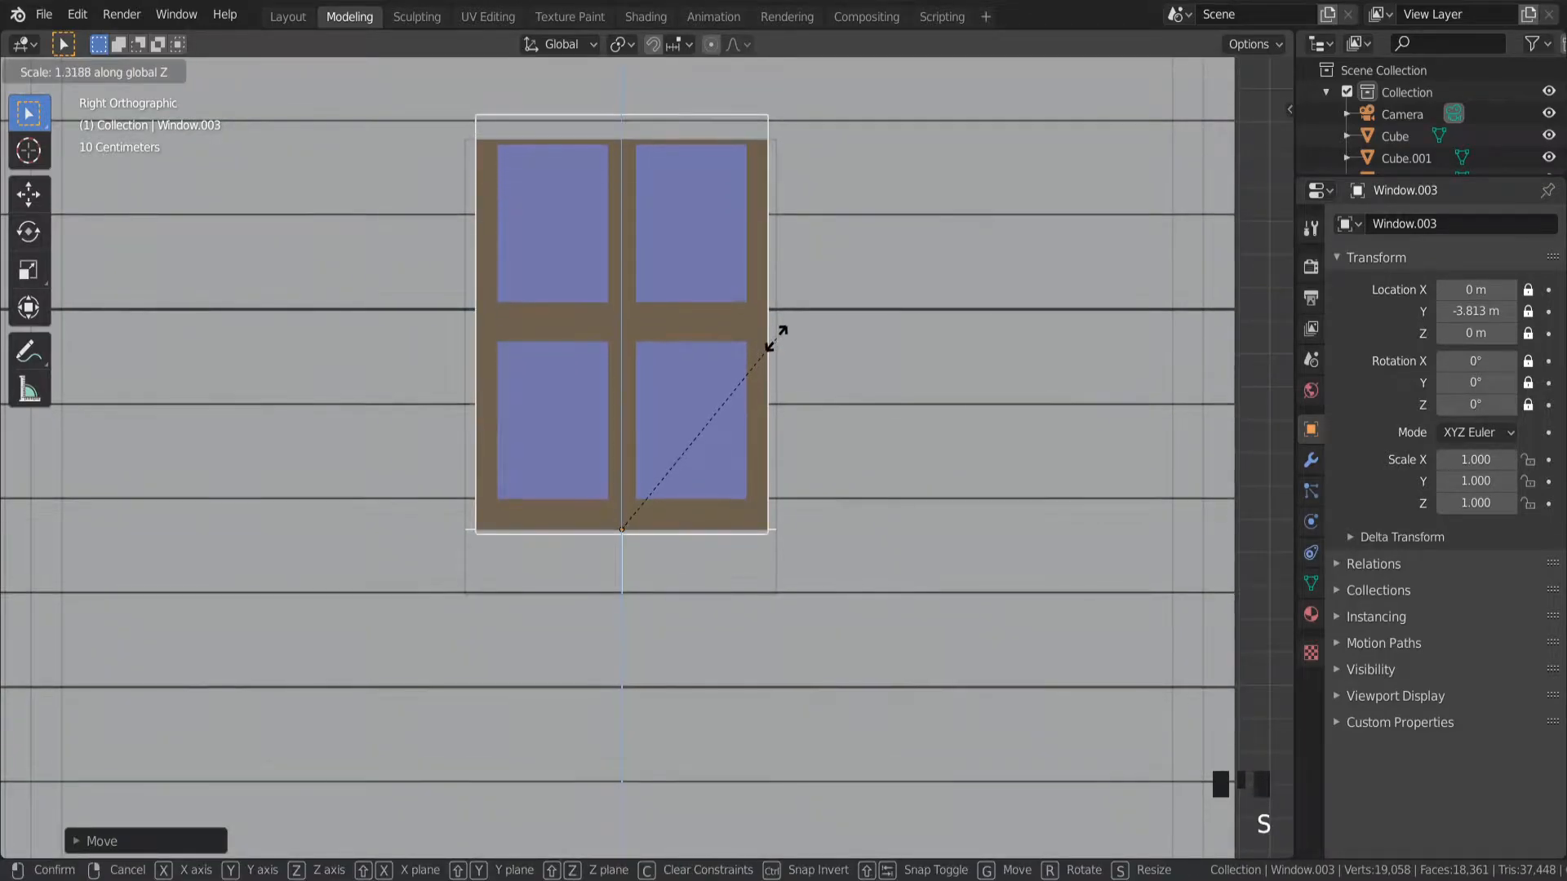
click(777, 340)
key(g)
key(z)
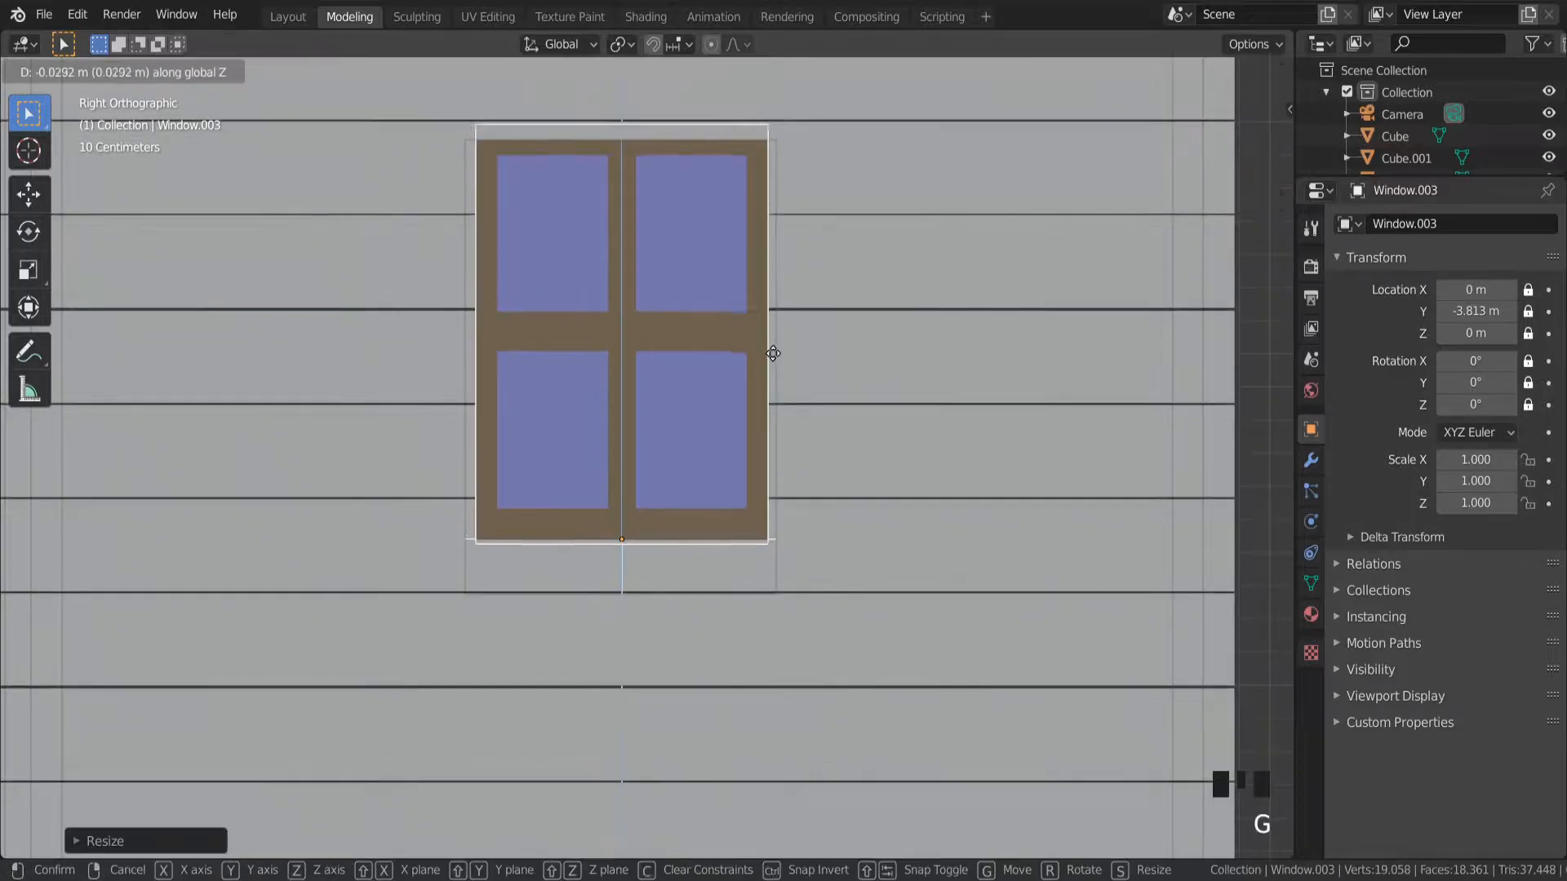
click(771, 390)
Stretch the window slightly more along Z and align it vertically with the top and bottom of the opening.
key(s)
key(z)
click(772, 373)
key(g)
key(z)
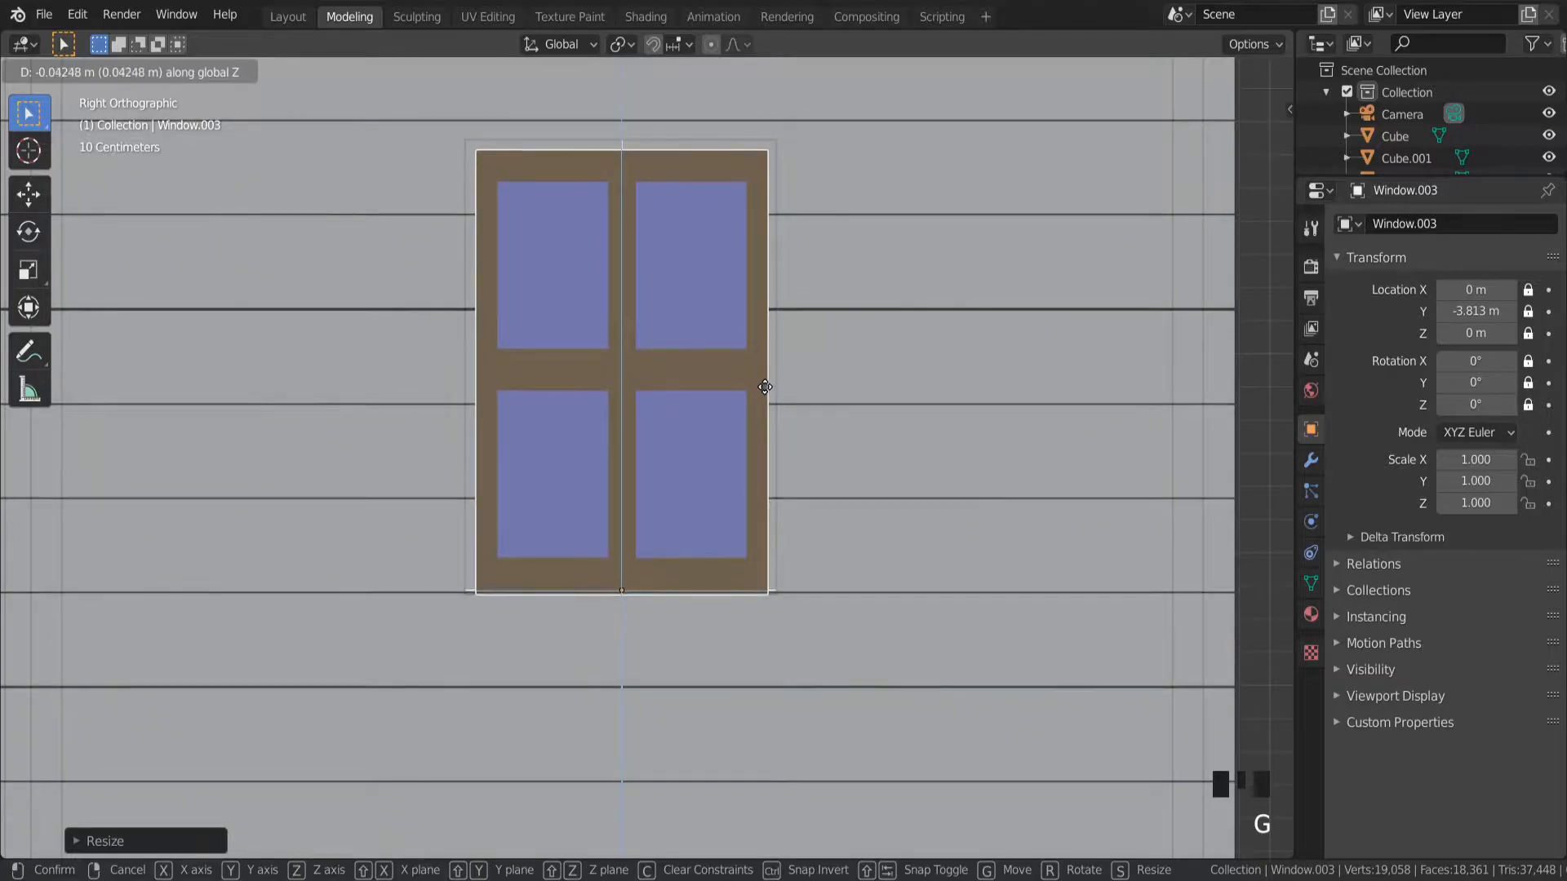
click(766, 386)
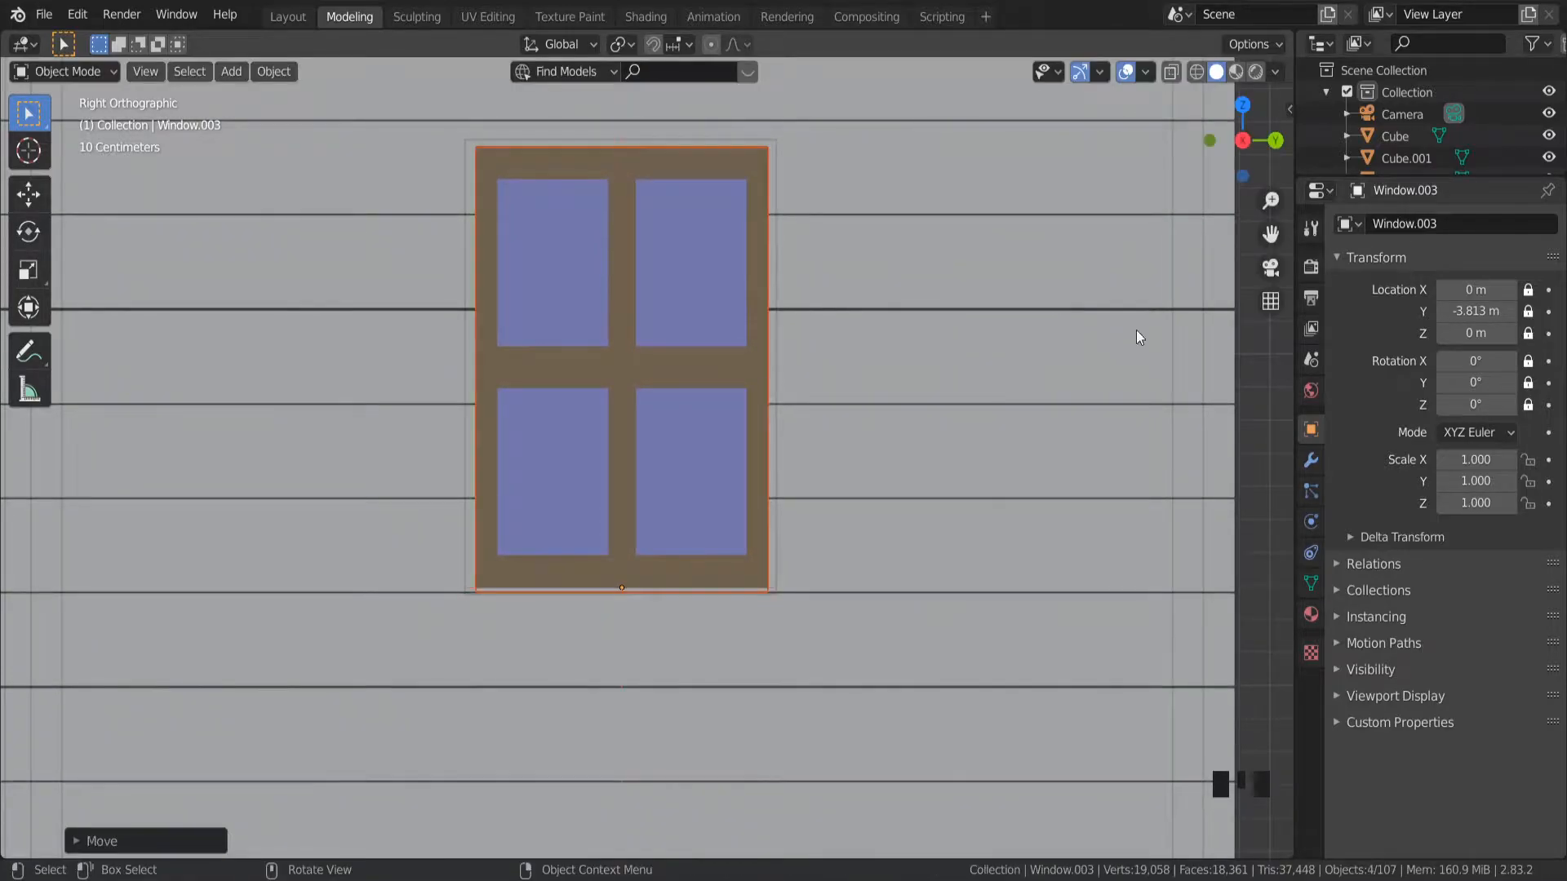
Inspect the window's fit in the side wall up close with Material Preview shading.
click(1246, 71)
middle_drag(872, 315, 813, 473)
scroll(740, 598, up, 4)
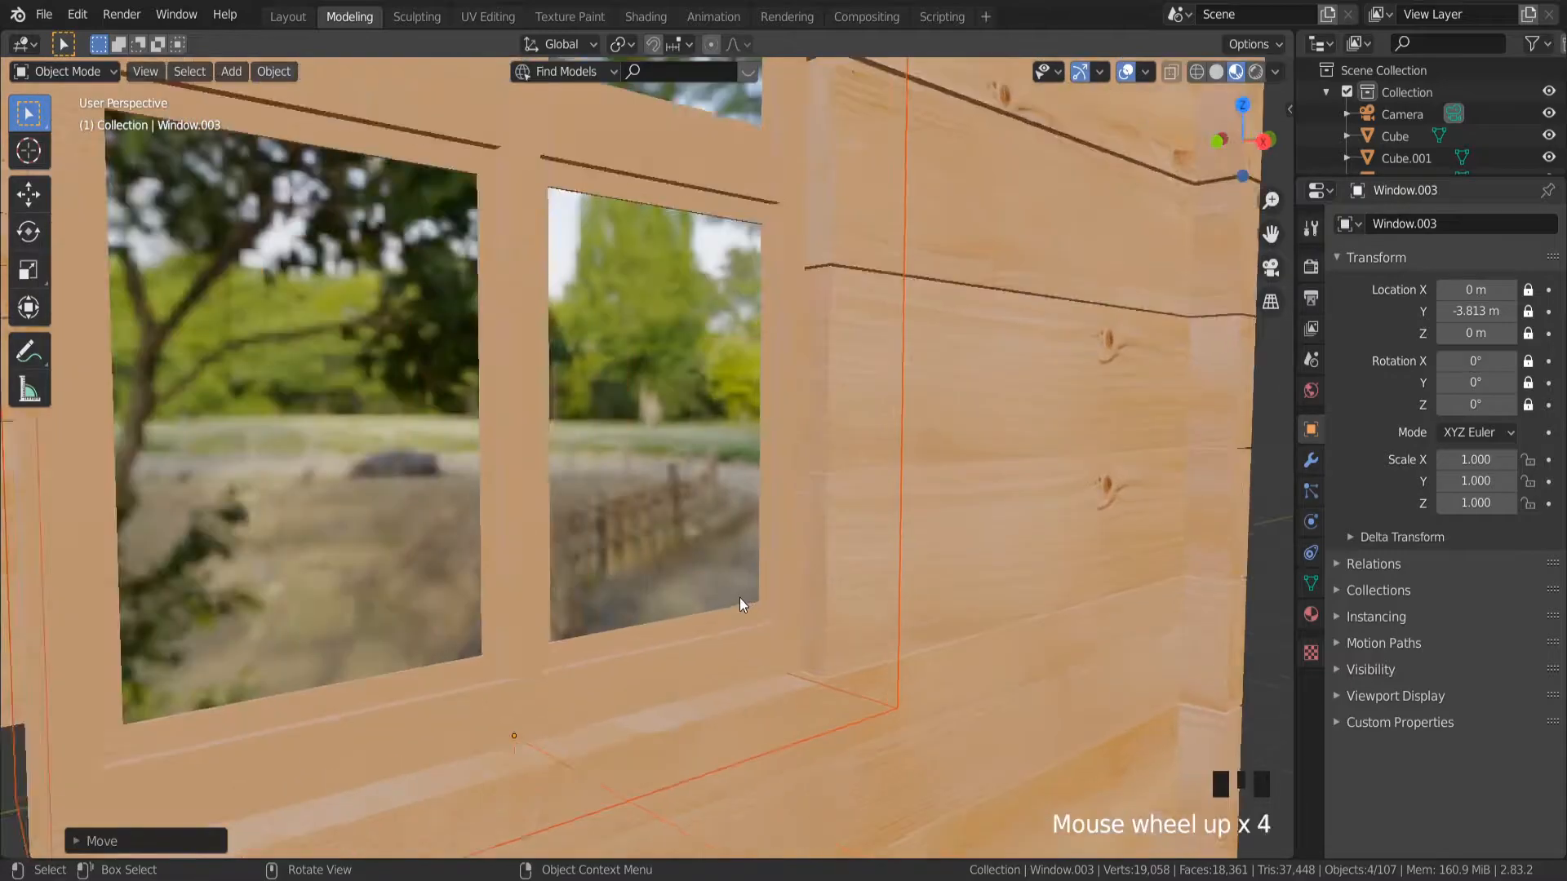
middle_drag(739, 597, 692, 575)
scroll(1105, 258, up, 2)
click(1247, 133)
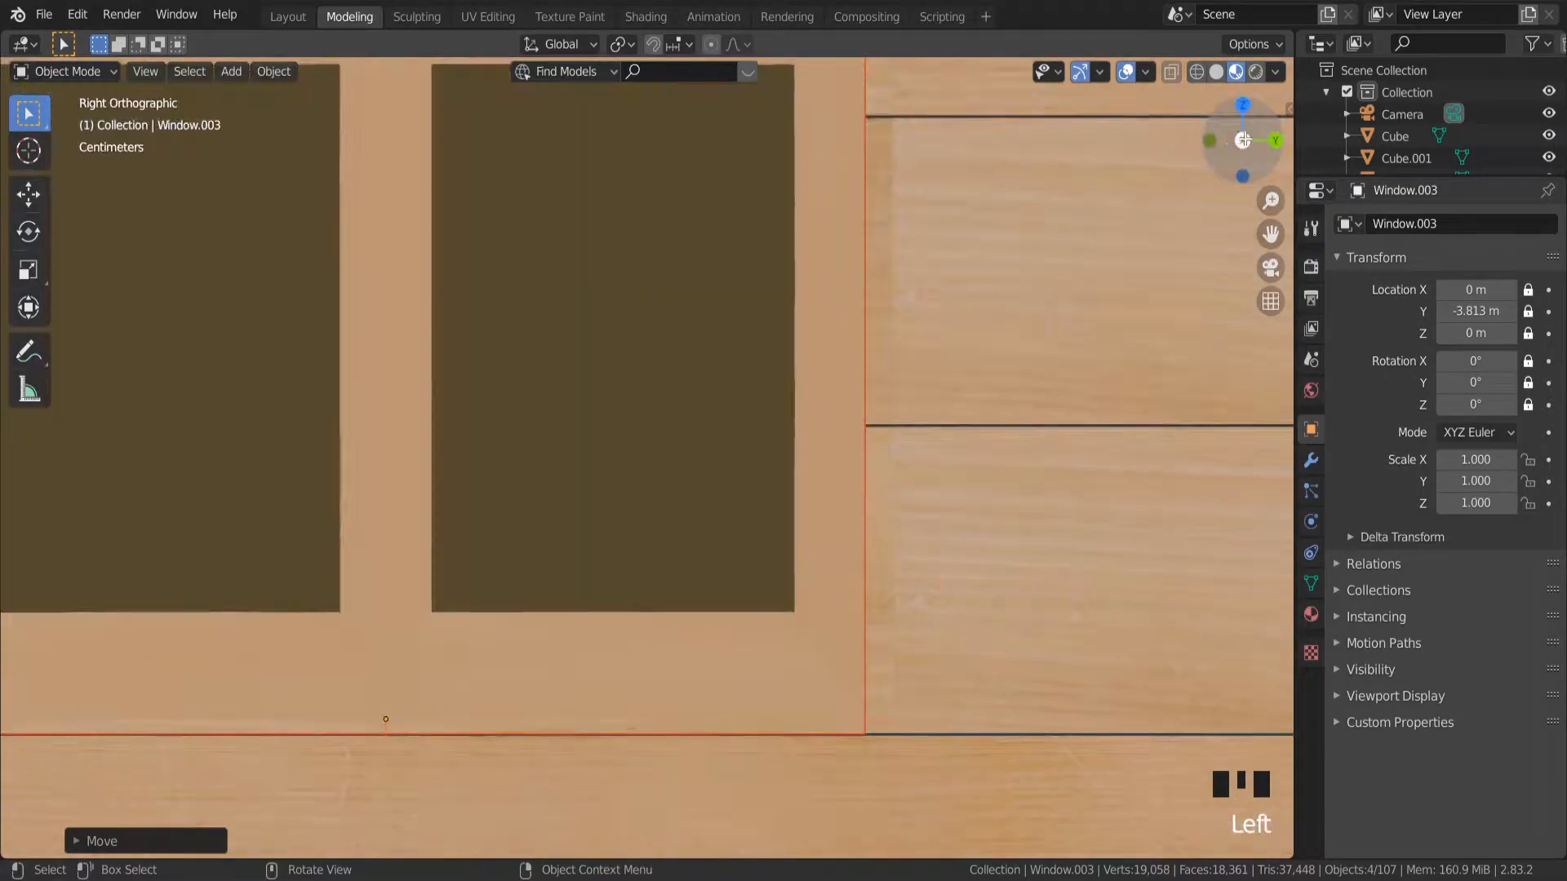
scroll(981, 403, down, 6)
Back in solid shading, scale the window up slightly in height and lower it to close the gap at the opening's bottom.
click(1221, 72)
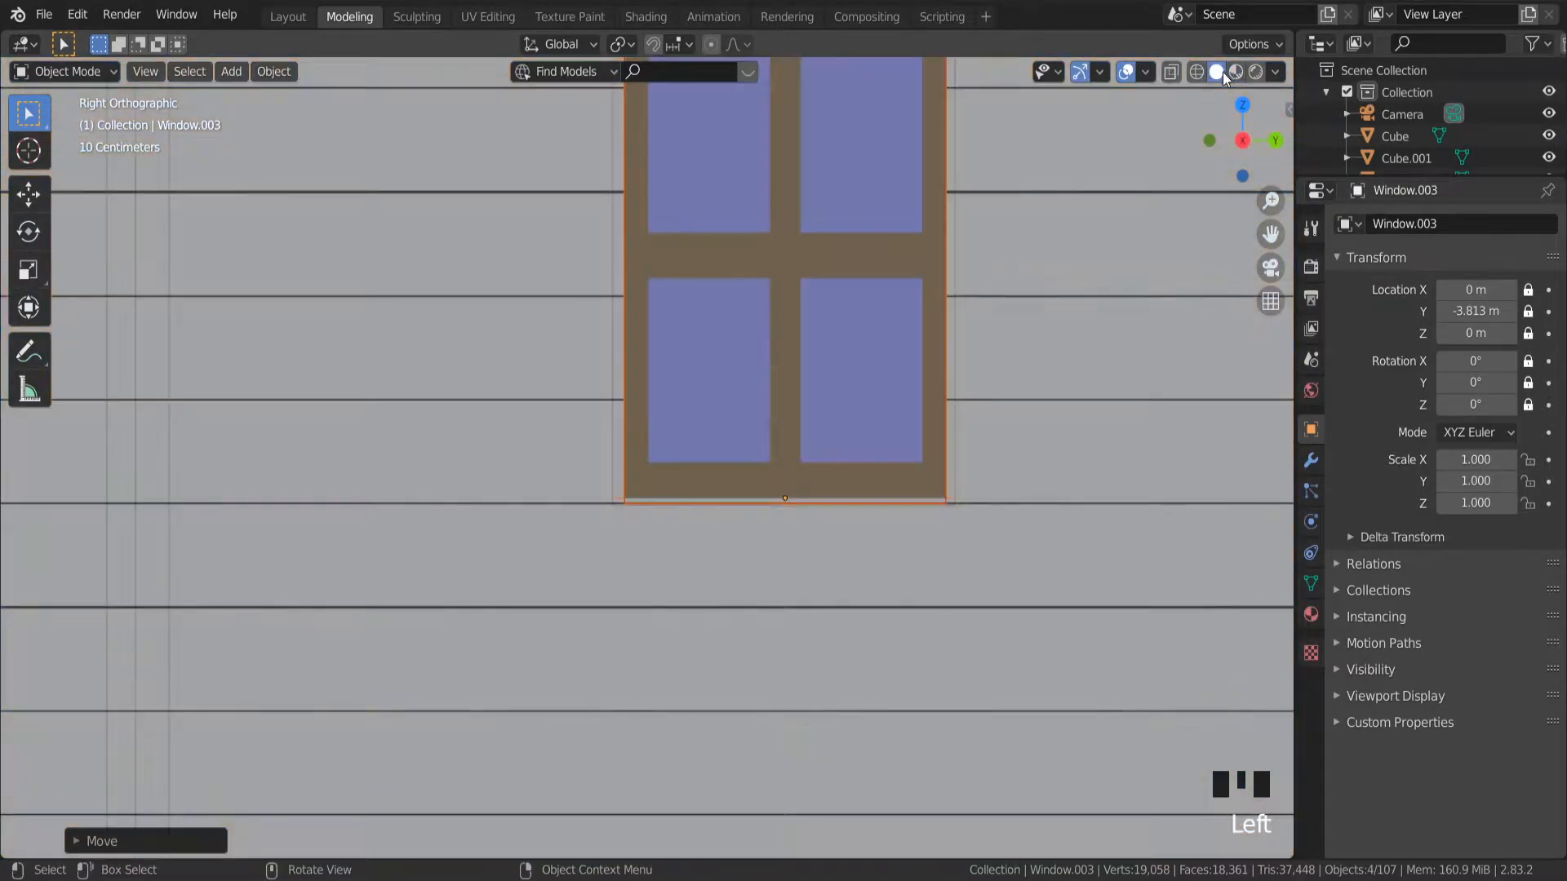
key(s)
click(918, 330)
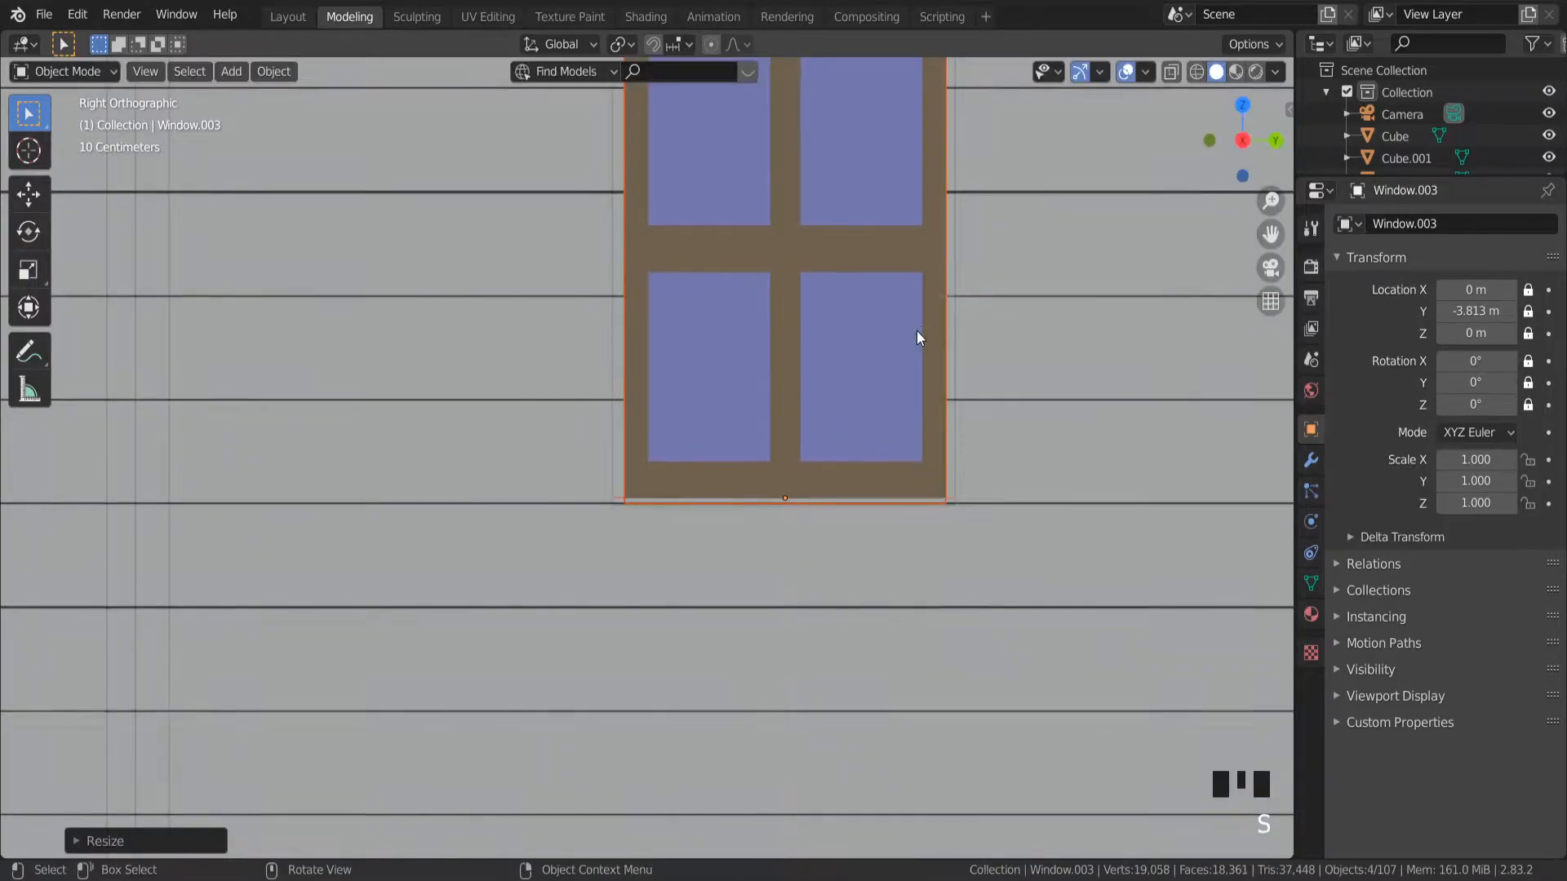
scroll(936, 247, down, 4)
scroll(937, 247, up, 4)
key(g)
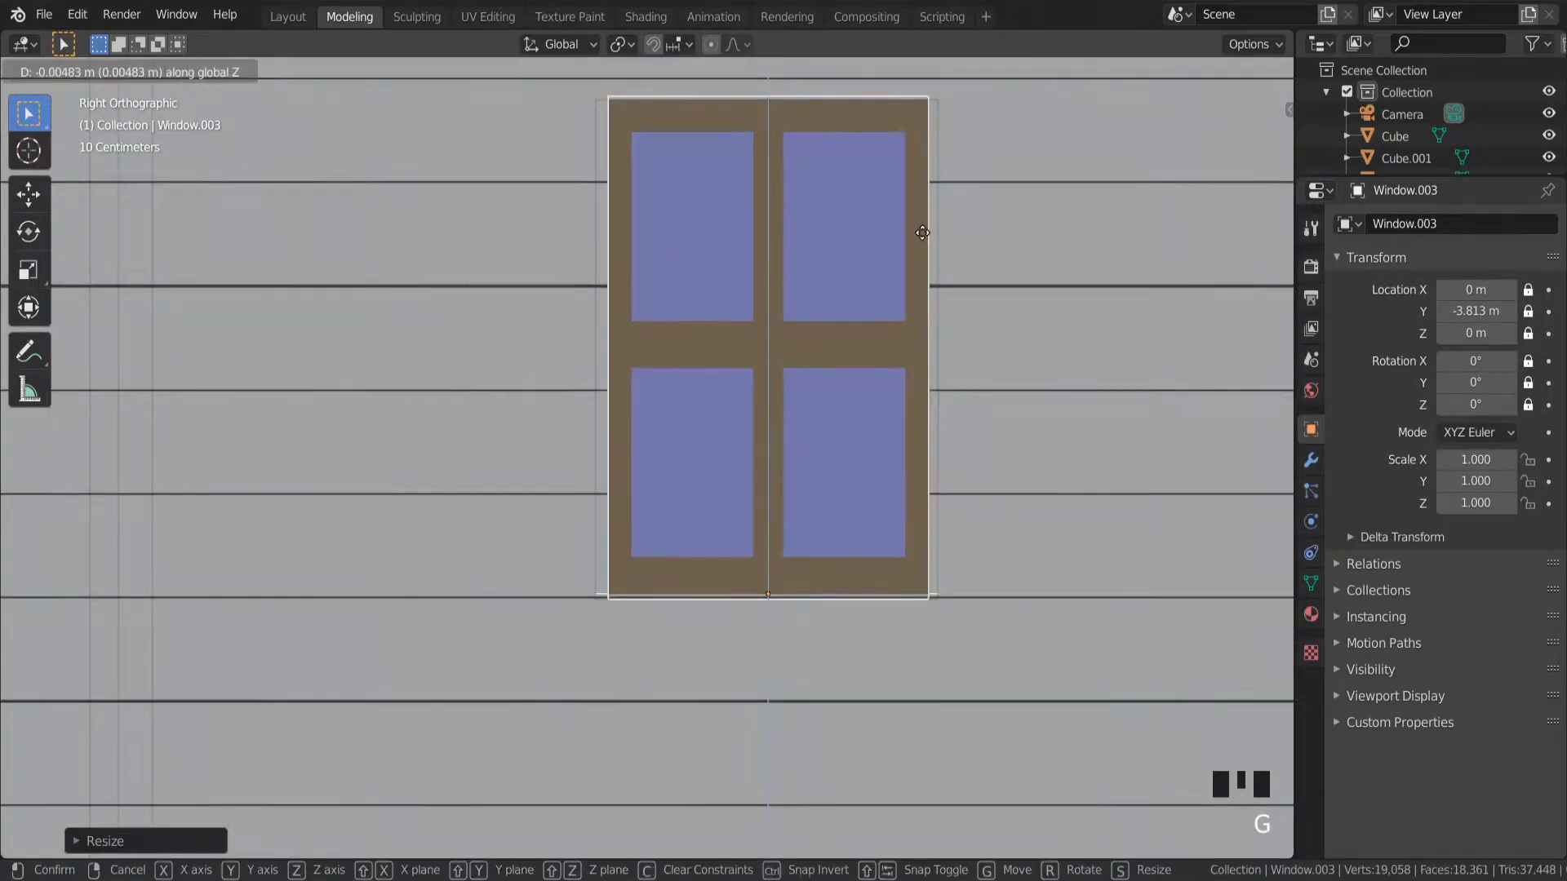
click(923, 241)
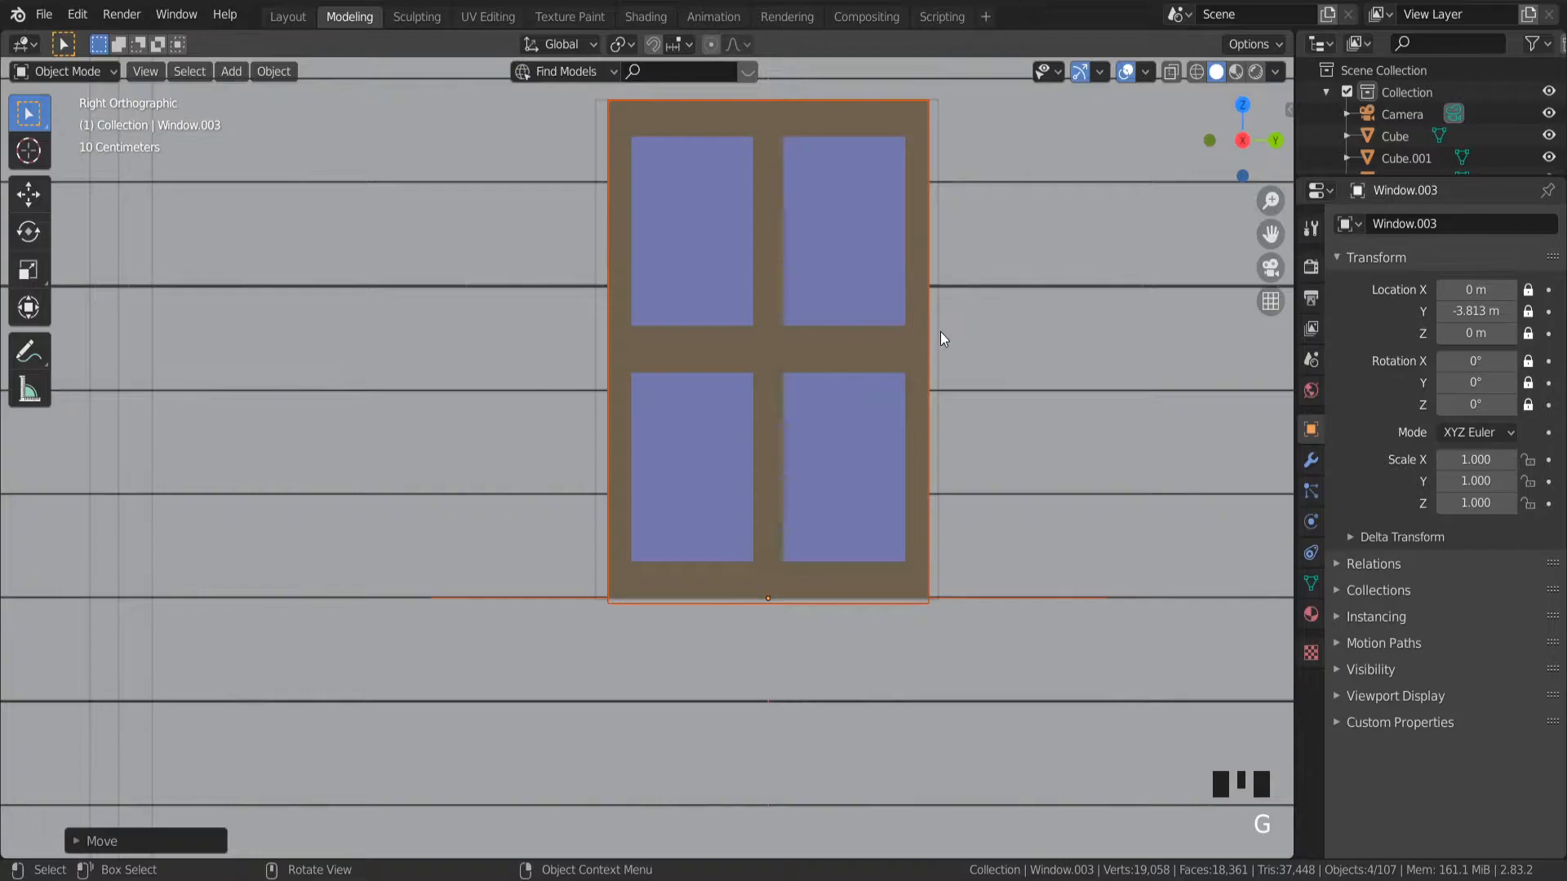
Widen the window along Y to fill the opening's width and nudge it about 0.007 m toward negative Y.
key(s)
key(y)
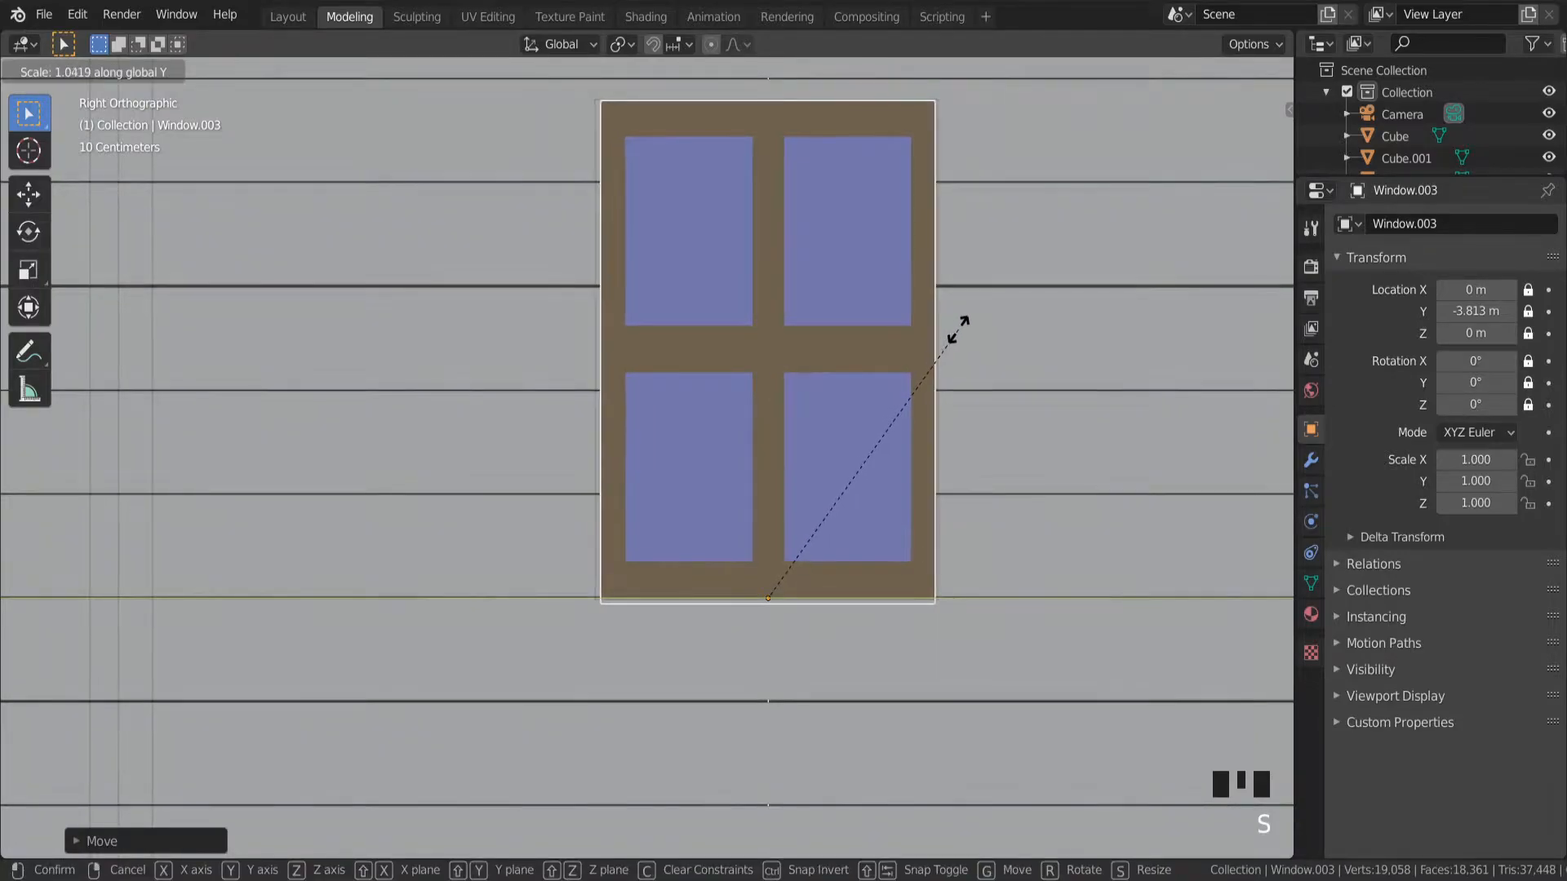
click(969, 329)
key(g)
key(y)
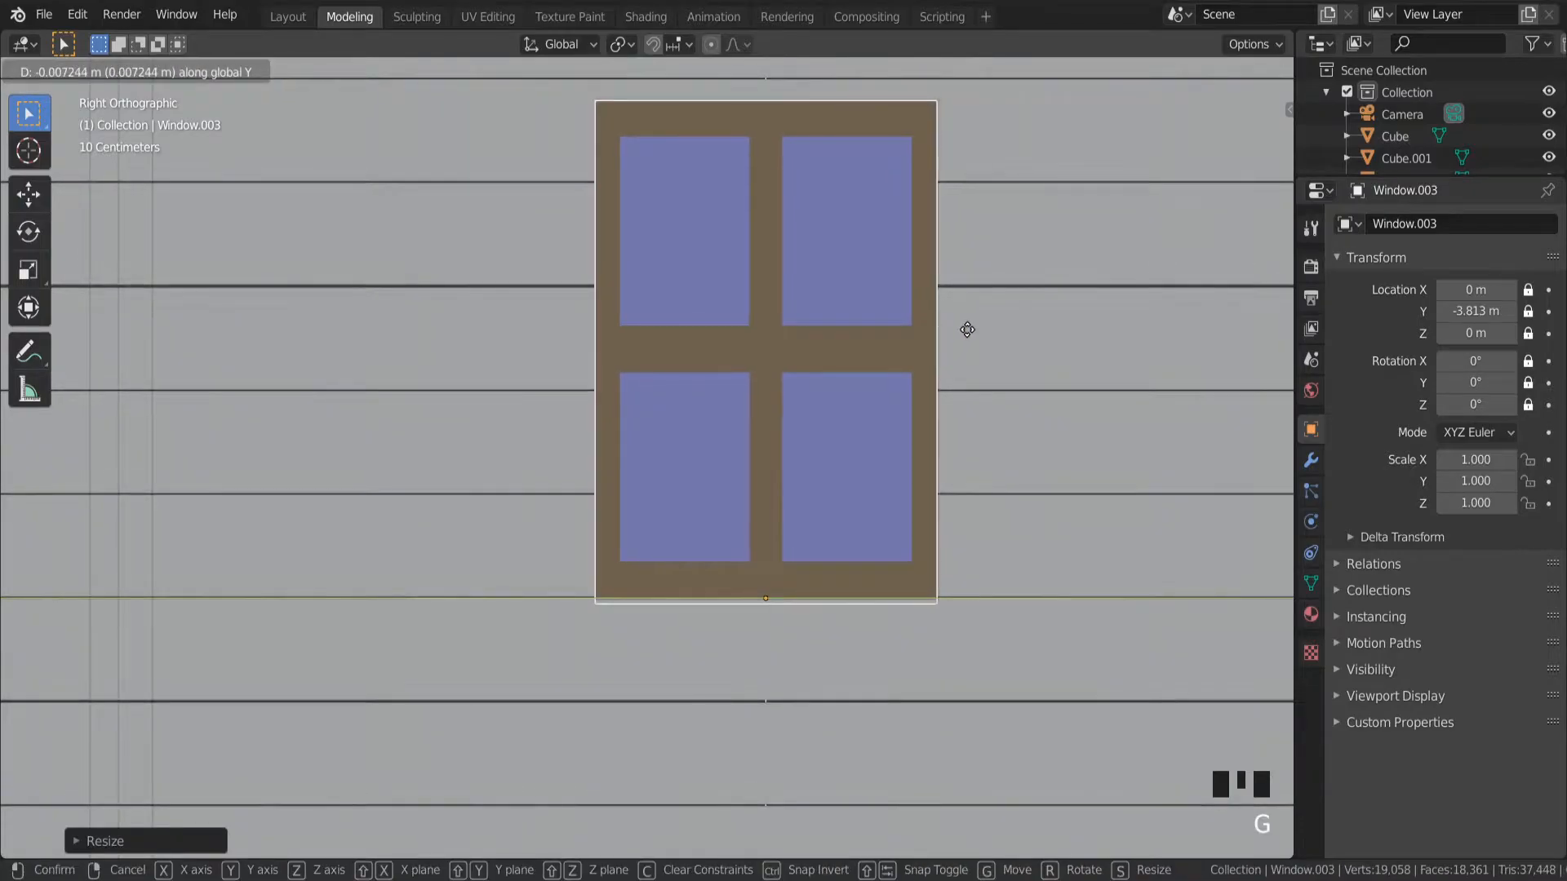
click(967, 329)
Examine the window's edges against the wall opening in solid and Material Preview shading.
scroll(898, 419, down, 2)
middle_drag(899, 420, 1012, 443)
scroll(919, 540, up, 3)
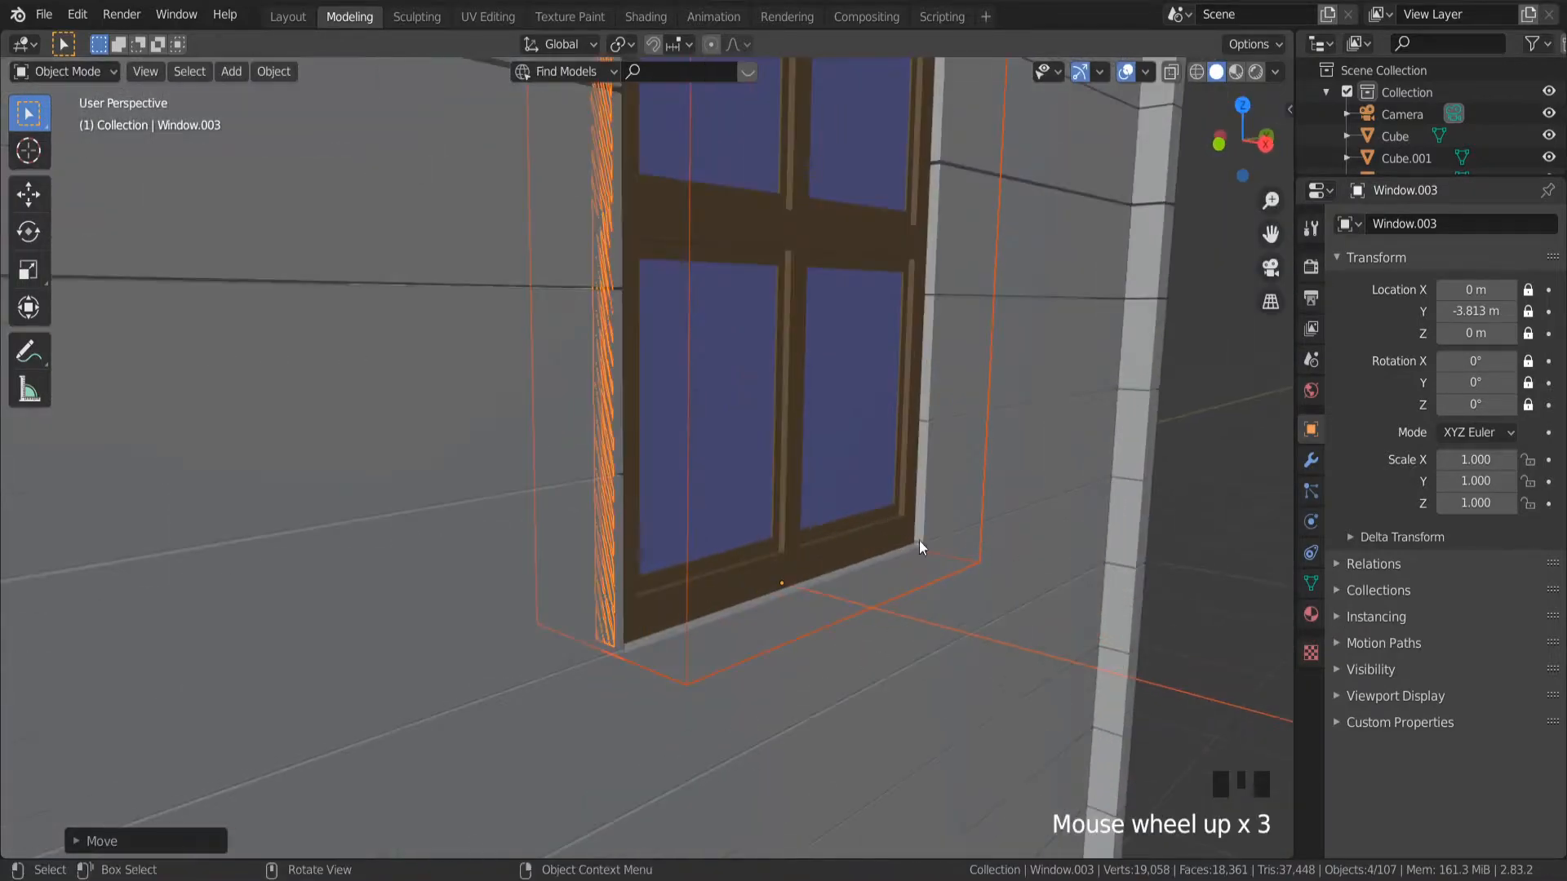
middle_drag(919, 540, 931, 536)
scroll(917, 502, down, 2)
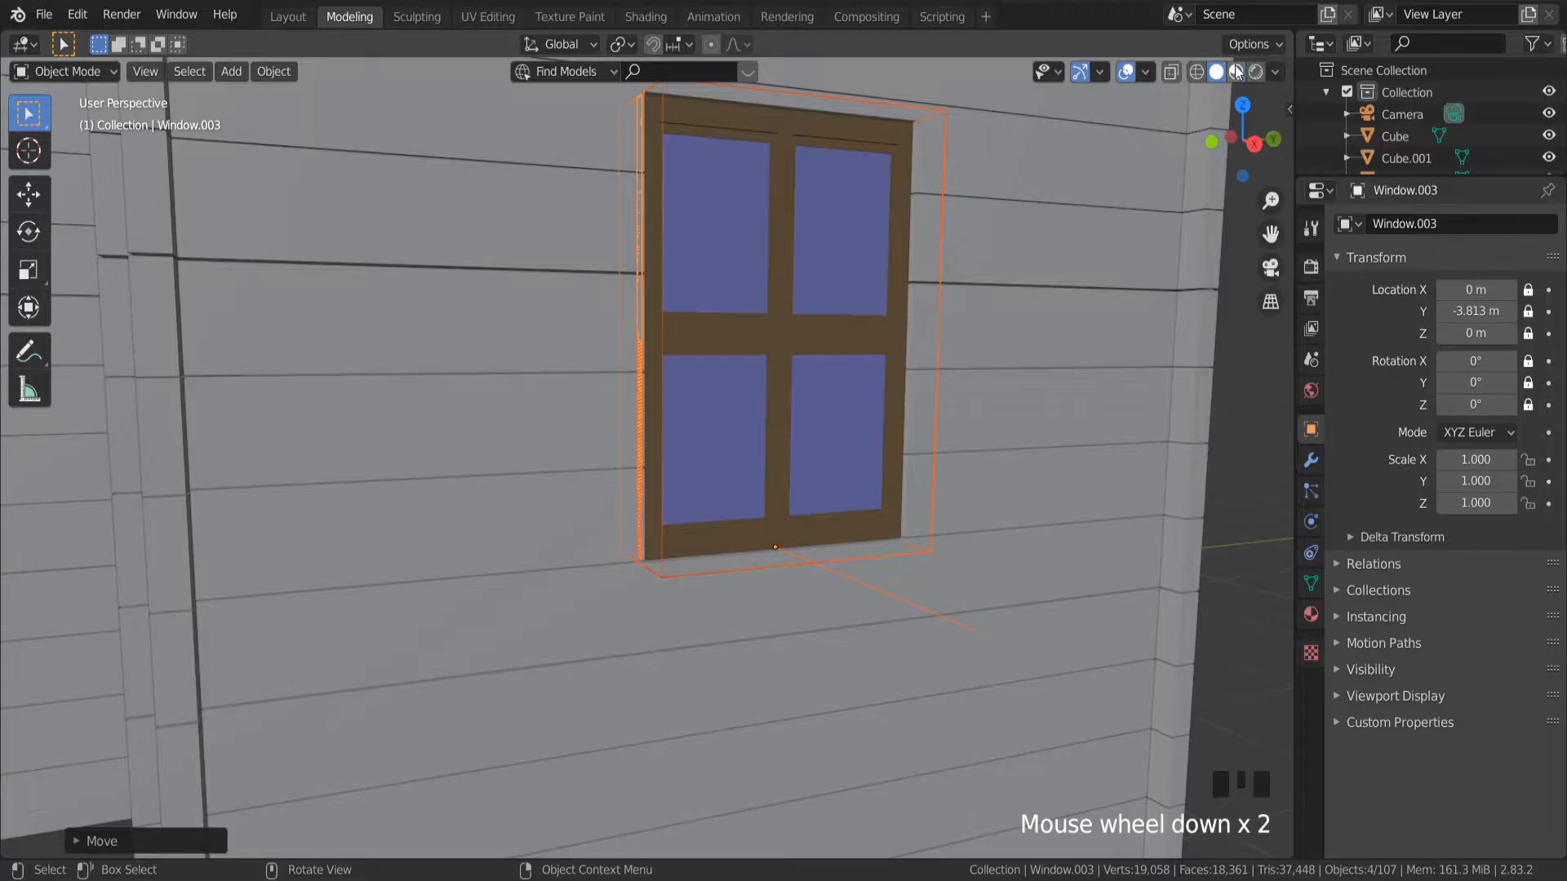
click(1237, 72)
mouse_move(1025, 296)
middle_down()
mouse_move(845, 383)
mouse_move(1025, 384)
mouse_move(996, 374)
middle_up()
scroll(846, 384, up, 5)
In Edit Mode, unwrap the selected outer frame faces of the side-wall window from the right side view.
key(Tab)
scroll(941, 372, down, 4)
middle_drag(900, 339, 239, 29)
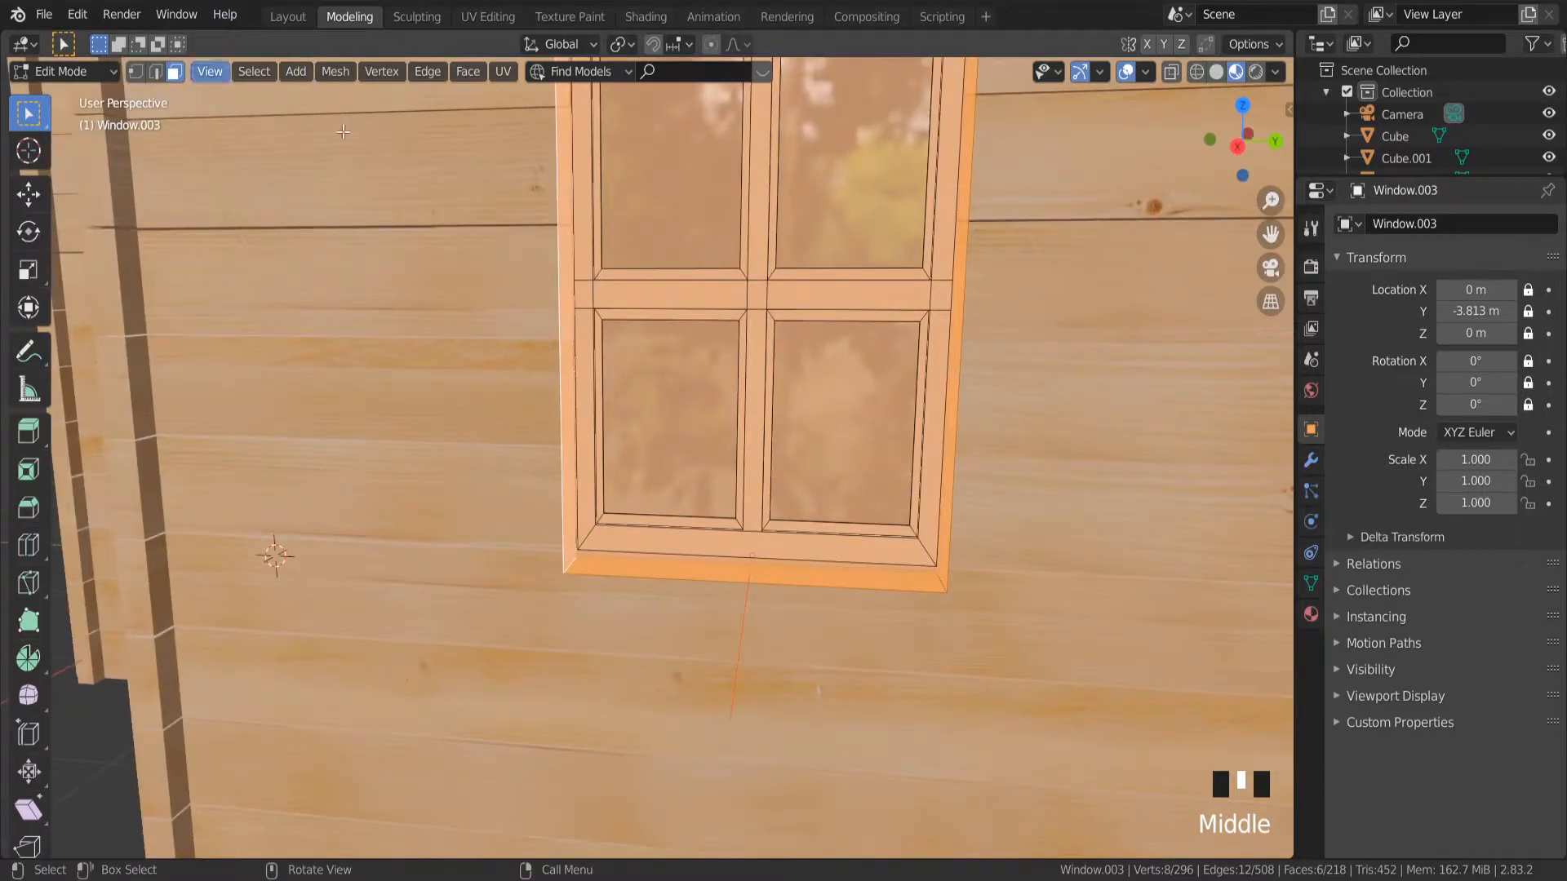
scroll(832, 301, down, 2)
scroll(832, 300, up, 2)
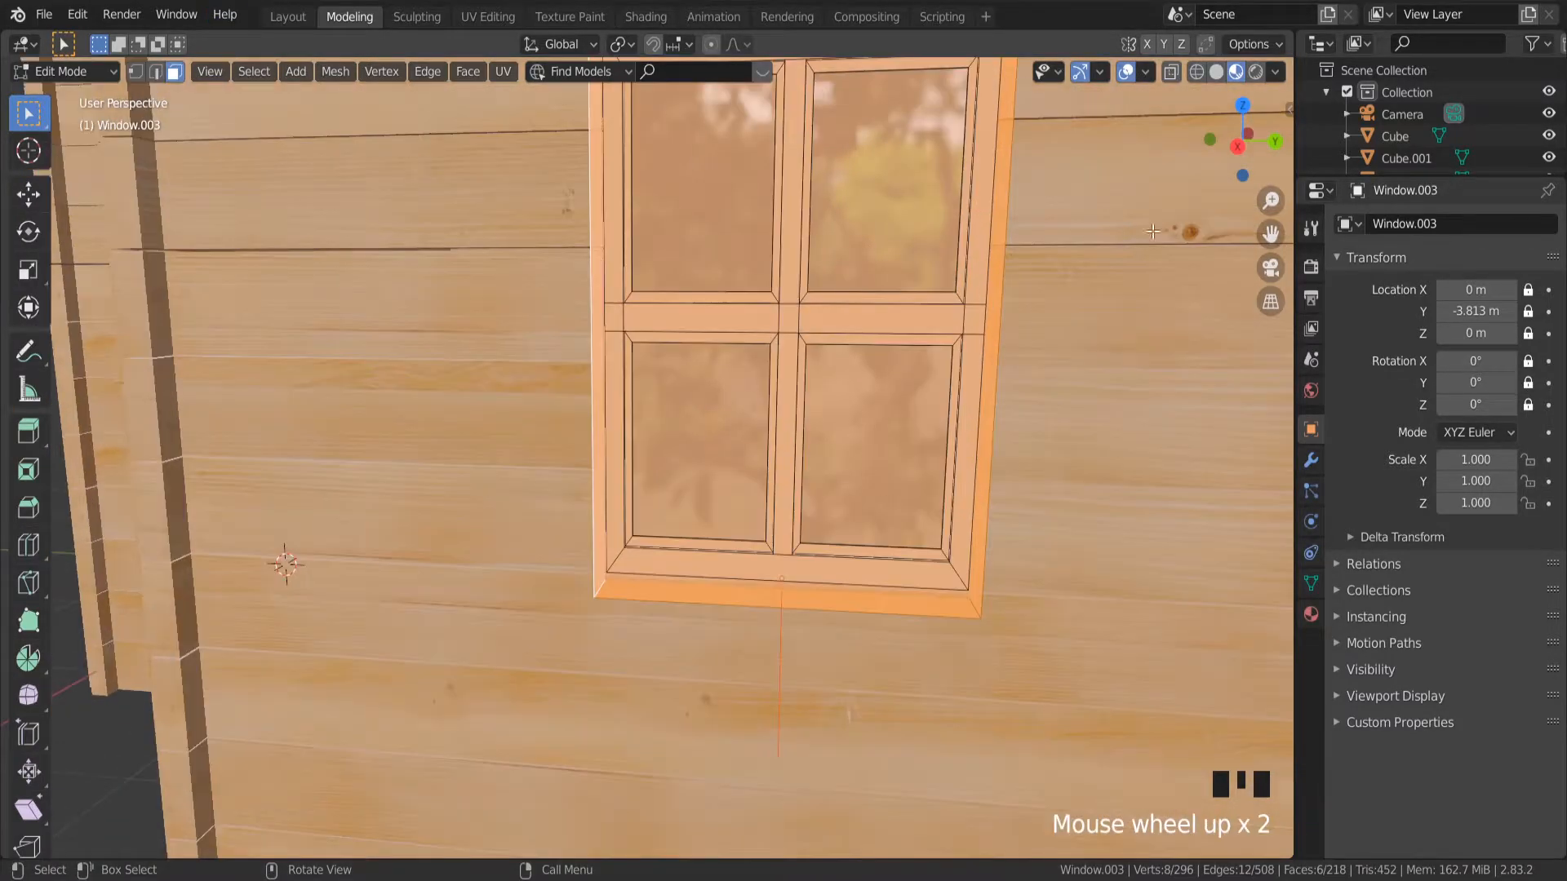
click(1237, 146)
scroll(880, 306, down, 2)
key(u)
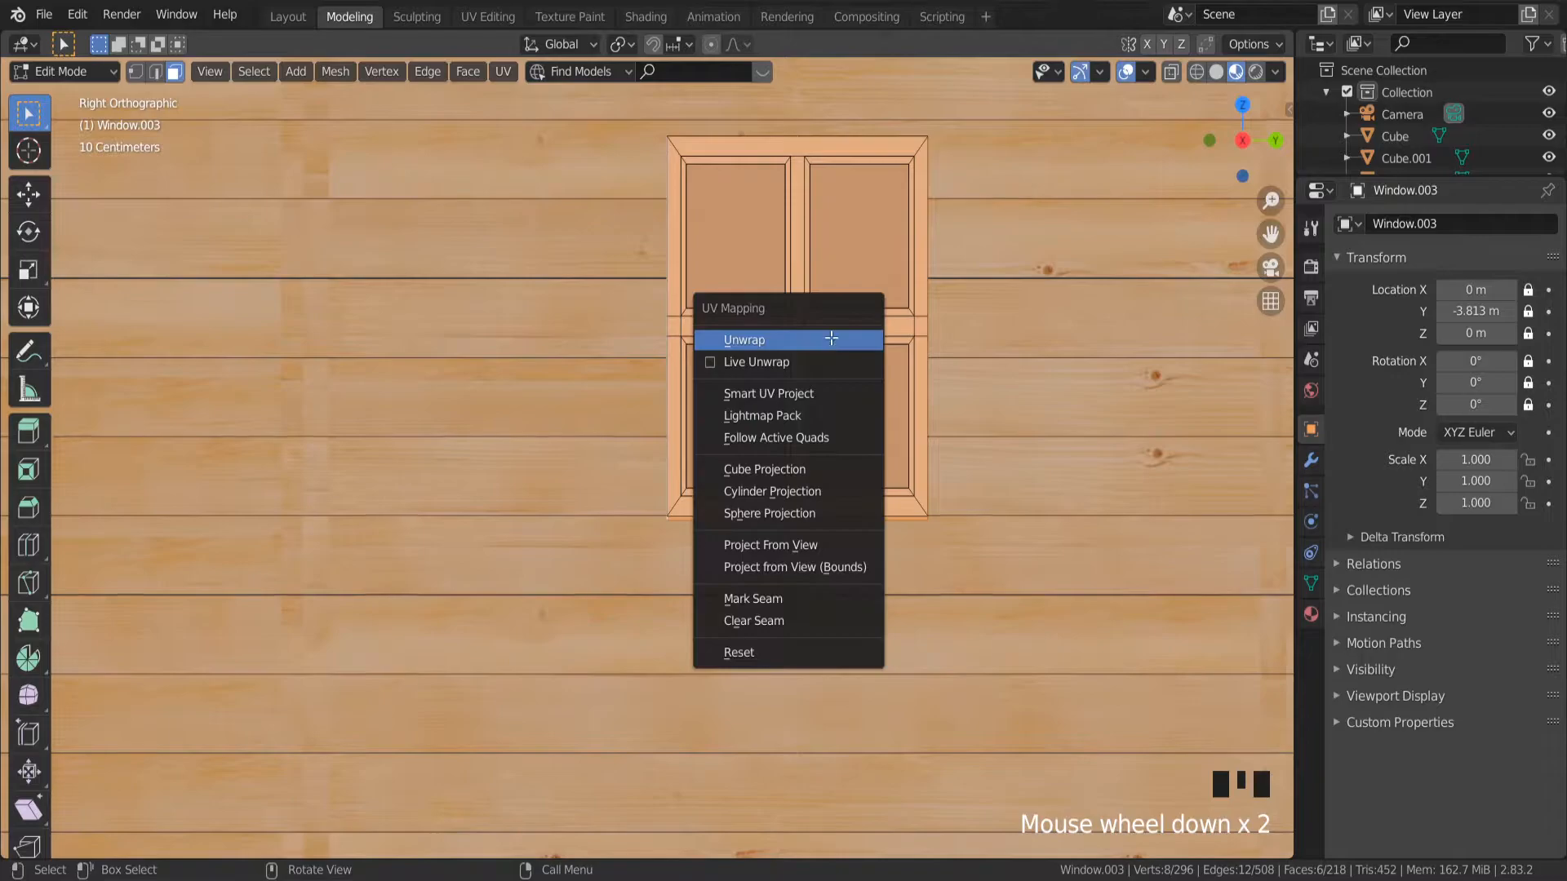
click(831, 339)
Apply the window's Scale in Object Mode and return to Edit Mode.
key(Tab)
scroll(866, 341, up, 3)
key(Tab)
key(Tab)
key(ctrl+a)
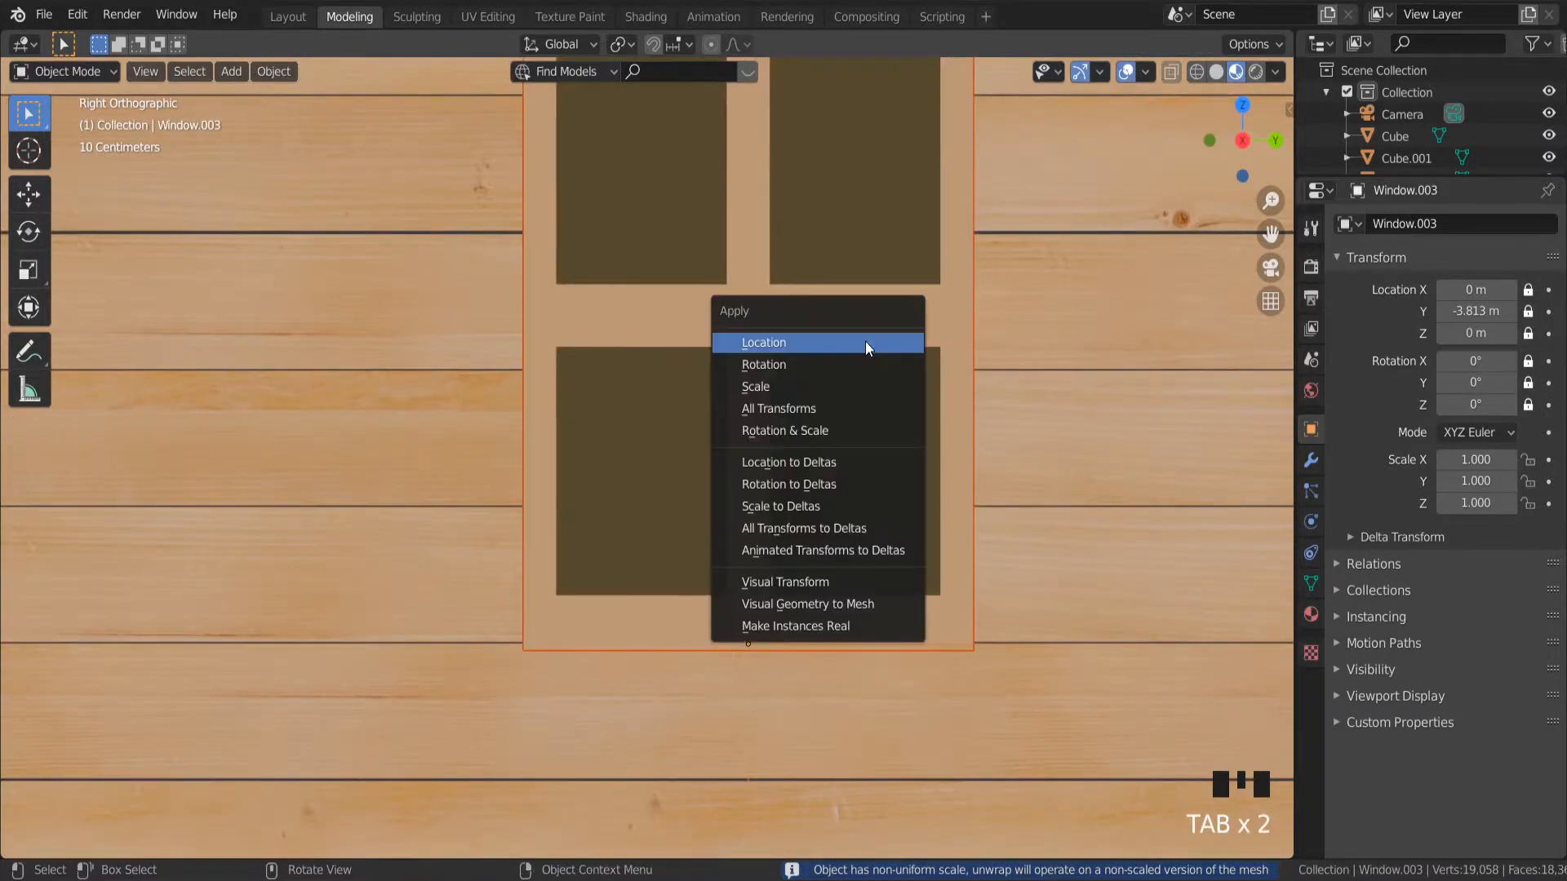
click(848, 388)
key(Tab)
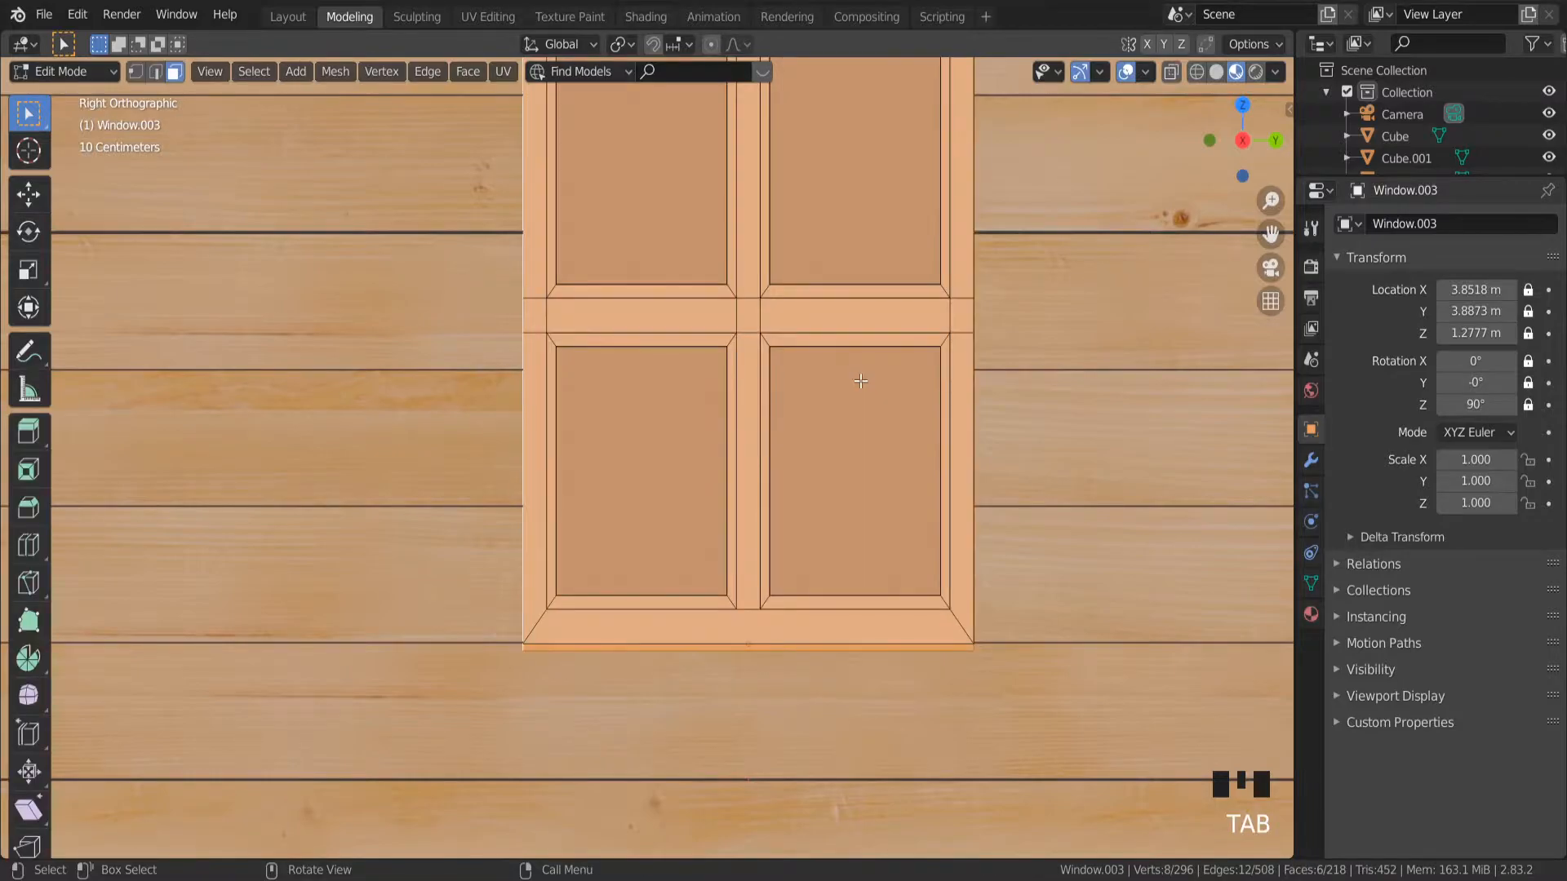
Apply Cube Projection to the selected window faces and check the frame's wood texture in Object Mode.
key(u)
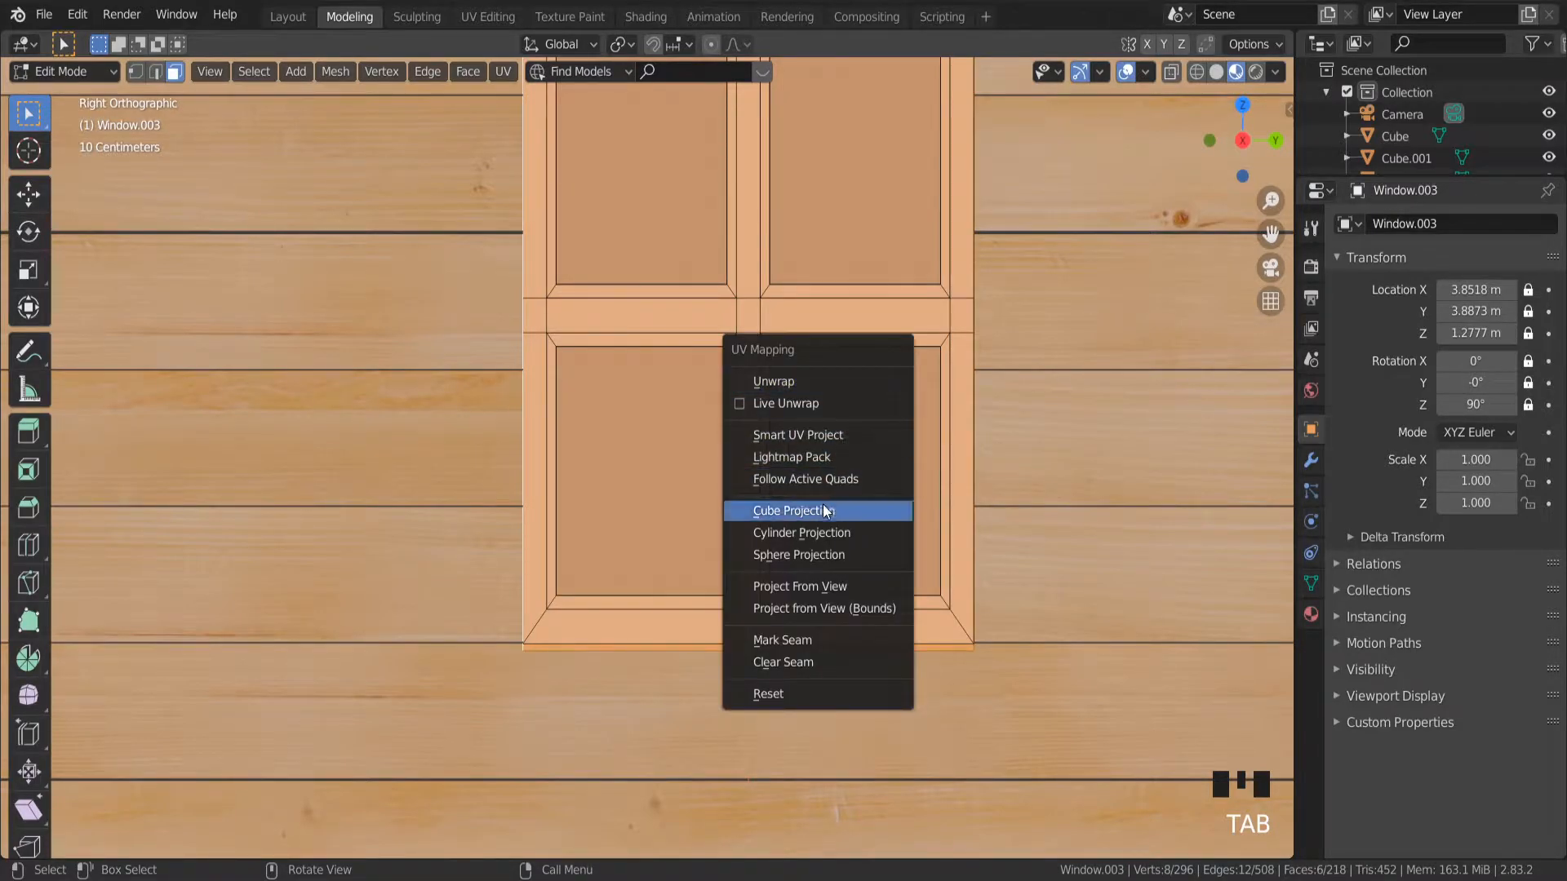
click(823, 505)
key(Tab)
scroll(816, 331, up, 4)
mouse_move(860, 336)
middle_down()
mouse_move(885, 339)
mouse_move(869, 312)
middle_up()
scroll(884, 322, up, 5)
scroll(870, 310, down, 9)
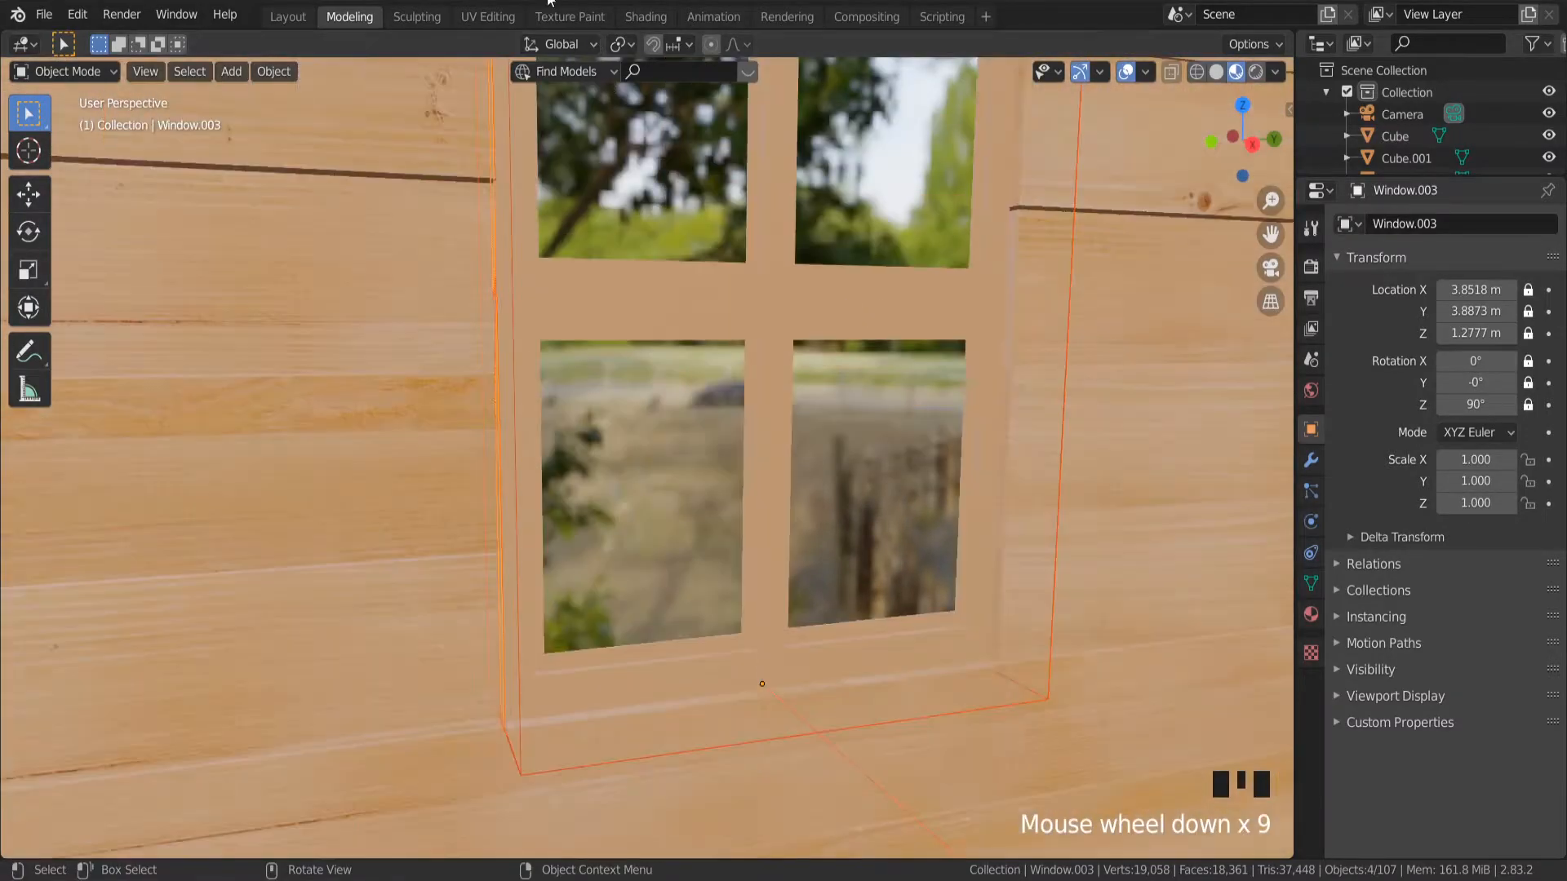
Switch to the UV Editing workspace and bring the side-wall window into a straight right side view.
click(488, 17)
scroll(1167, 581, up, 7)
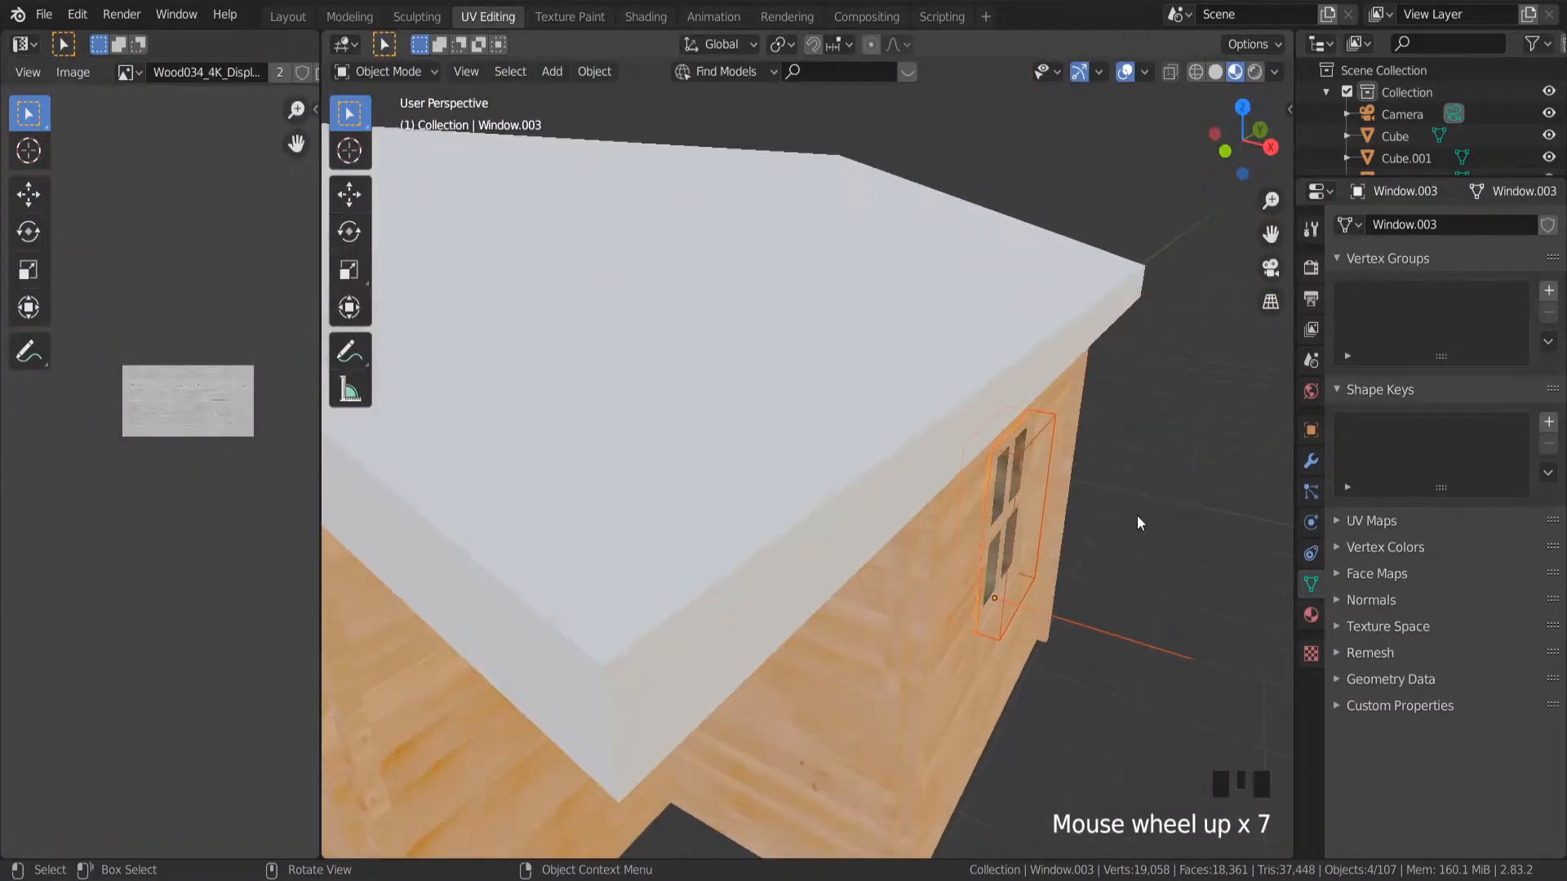
middle_drag(1138, 515, 1178, 434)
drag(1271, 234, 789, 76)
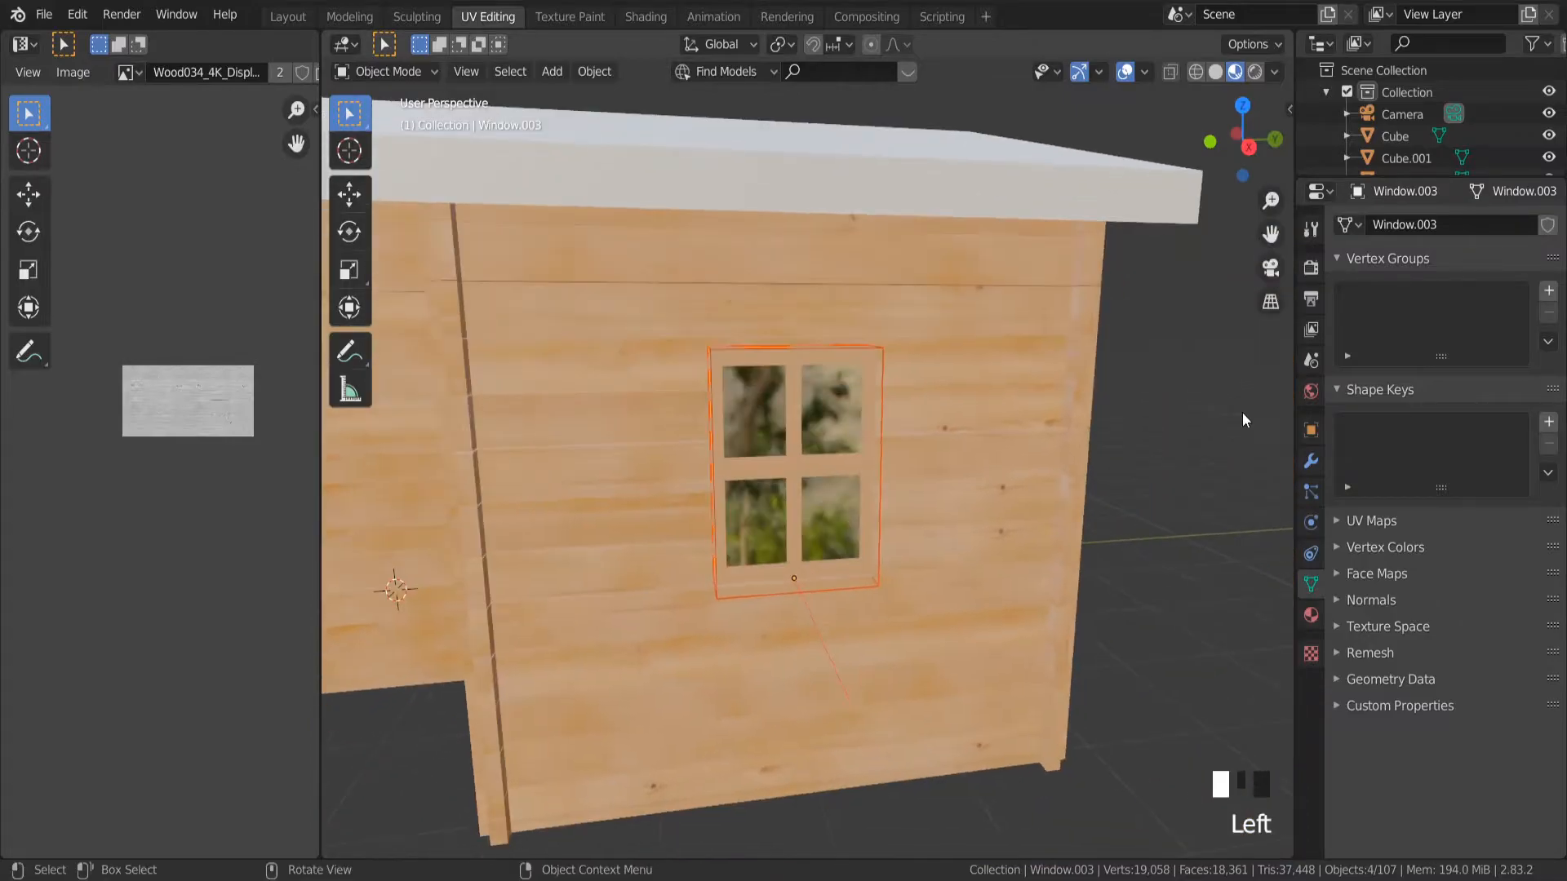
scroll(826, 477, up, 7)
middle_drag(826, 476, 826, 469)
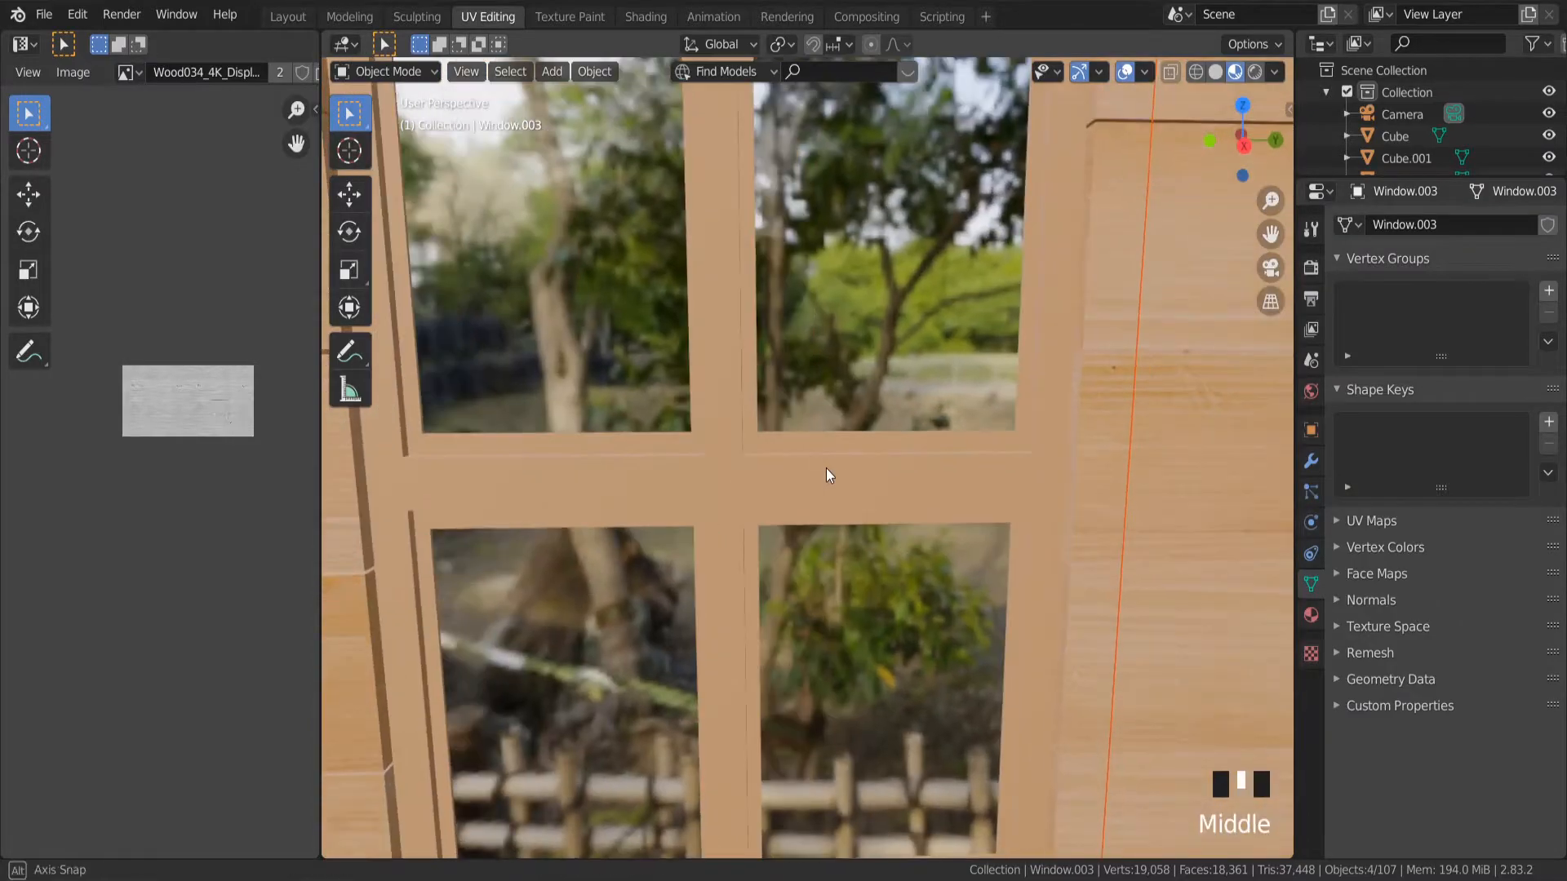
click(1242, 138)
scroll(961, 412, down, 3)
Apply Smart UV Project with a 66 angle limit to the selected window faces and check them in Rendered and Material Preview shading.
key(Tab)
key(u)
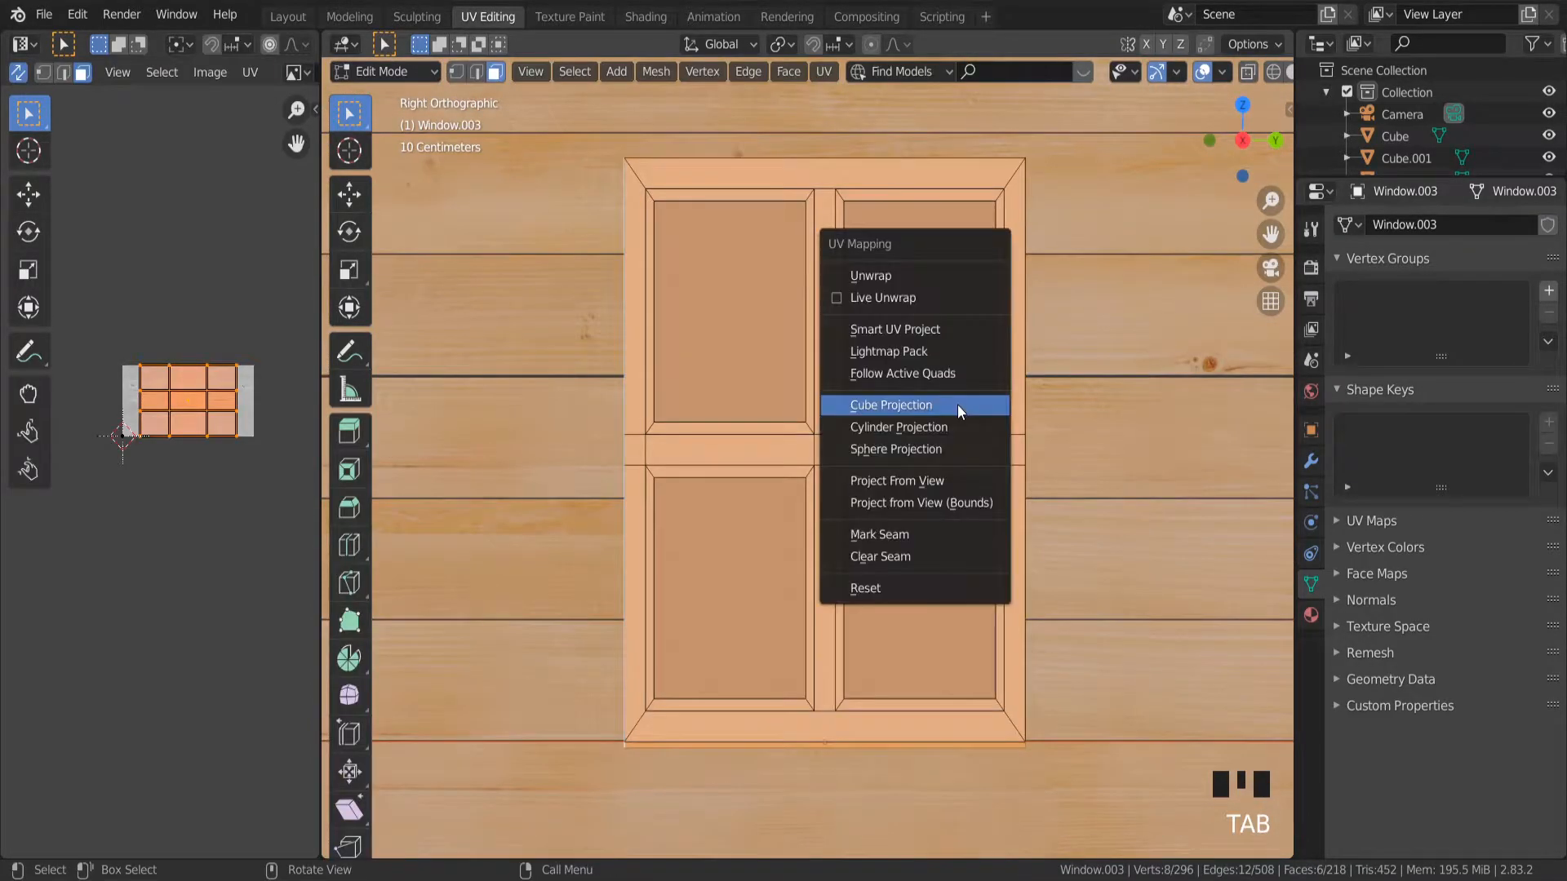
click(933, 328)
click(957, 499)
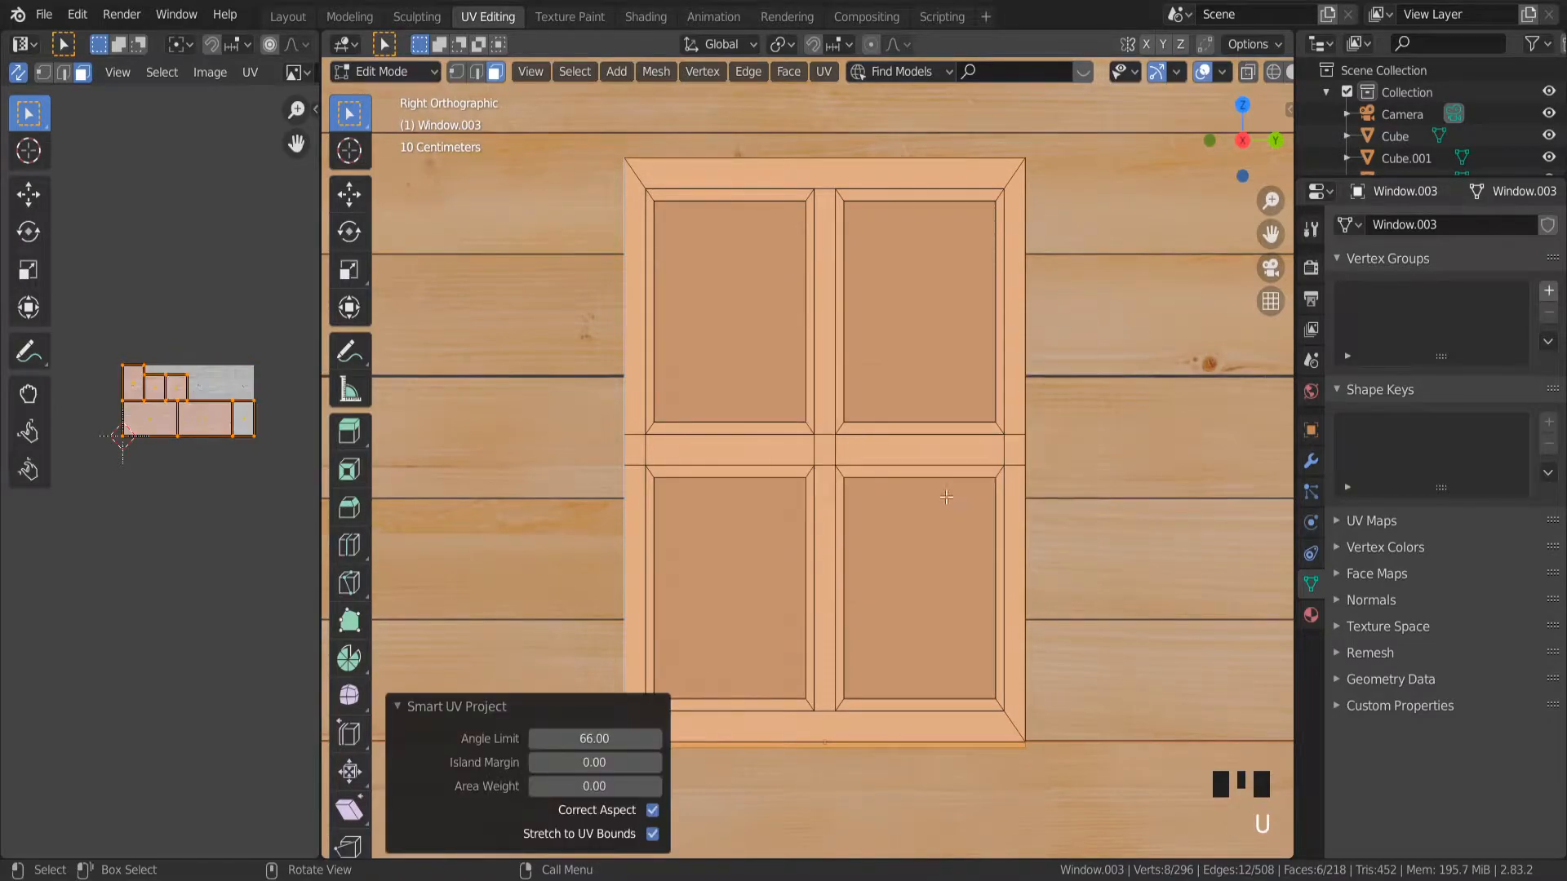
key(Tab)
scroll(898, 448, up, 7)
middle_drag(899, 449, 1267, 187)
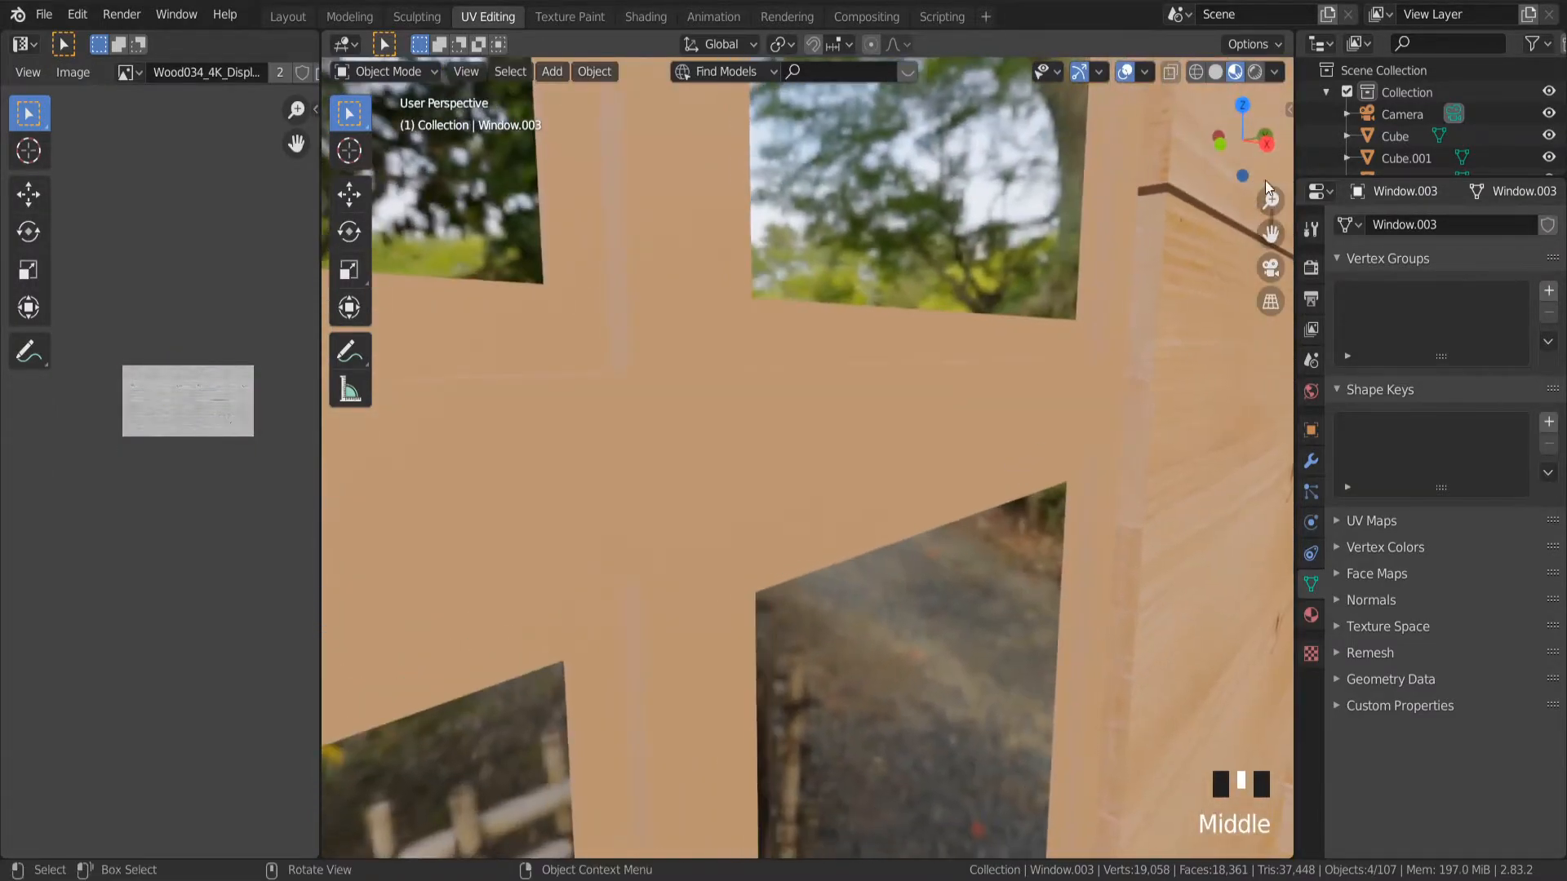
click(1250, 77)
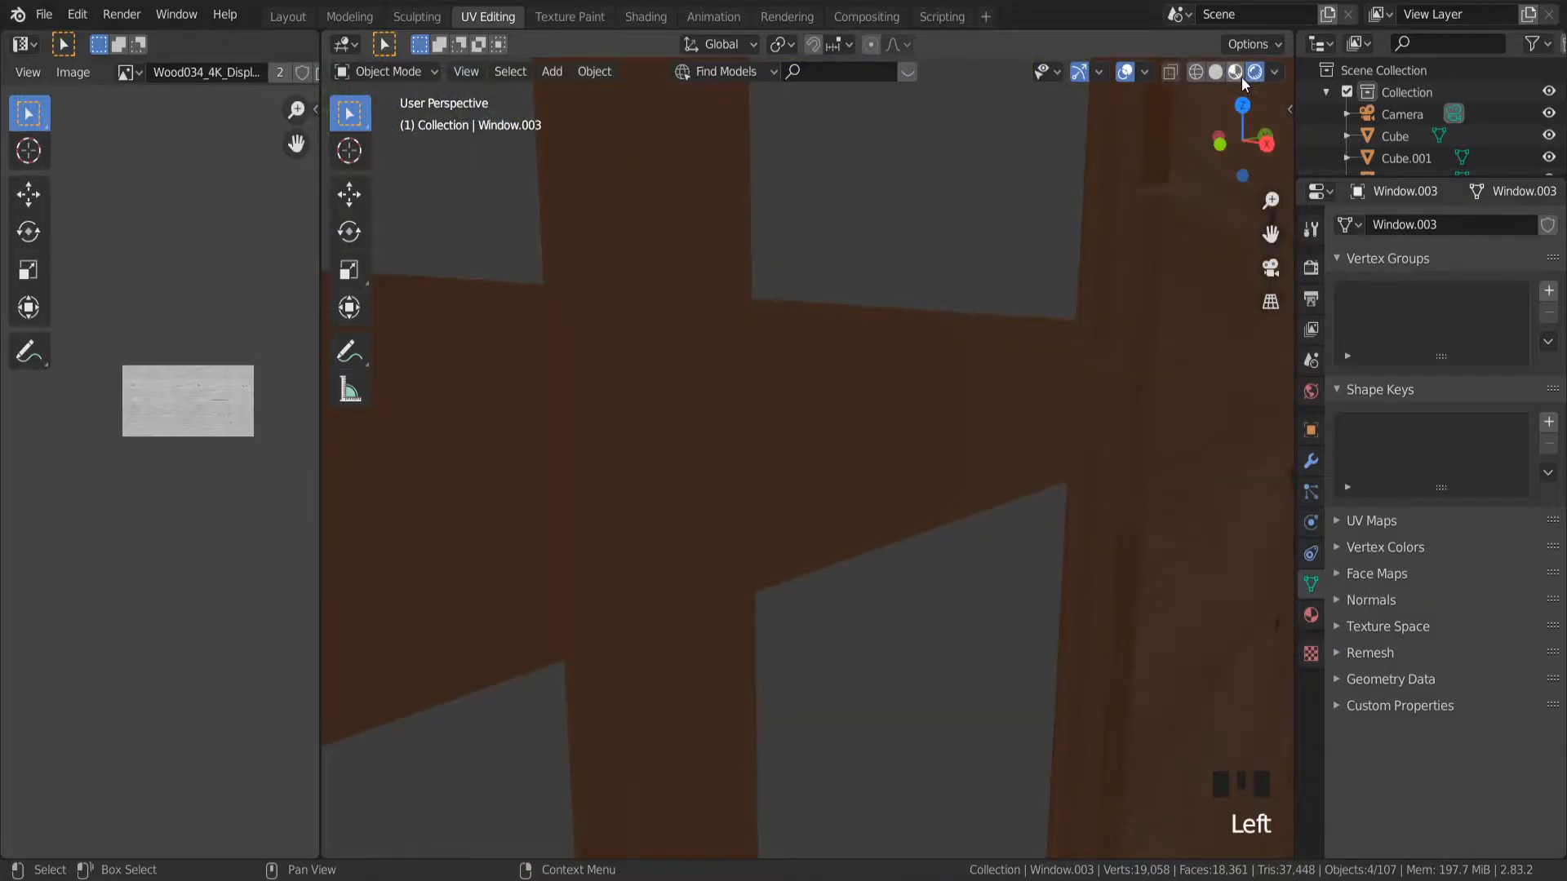
click(1237, 73)
scroll(894, 507, down, 2)
In Edit Mode, select all faces of the side-wall window from the right side view and apply Cube Projection.
key(Tab)
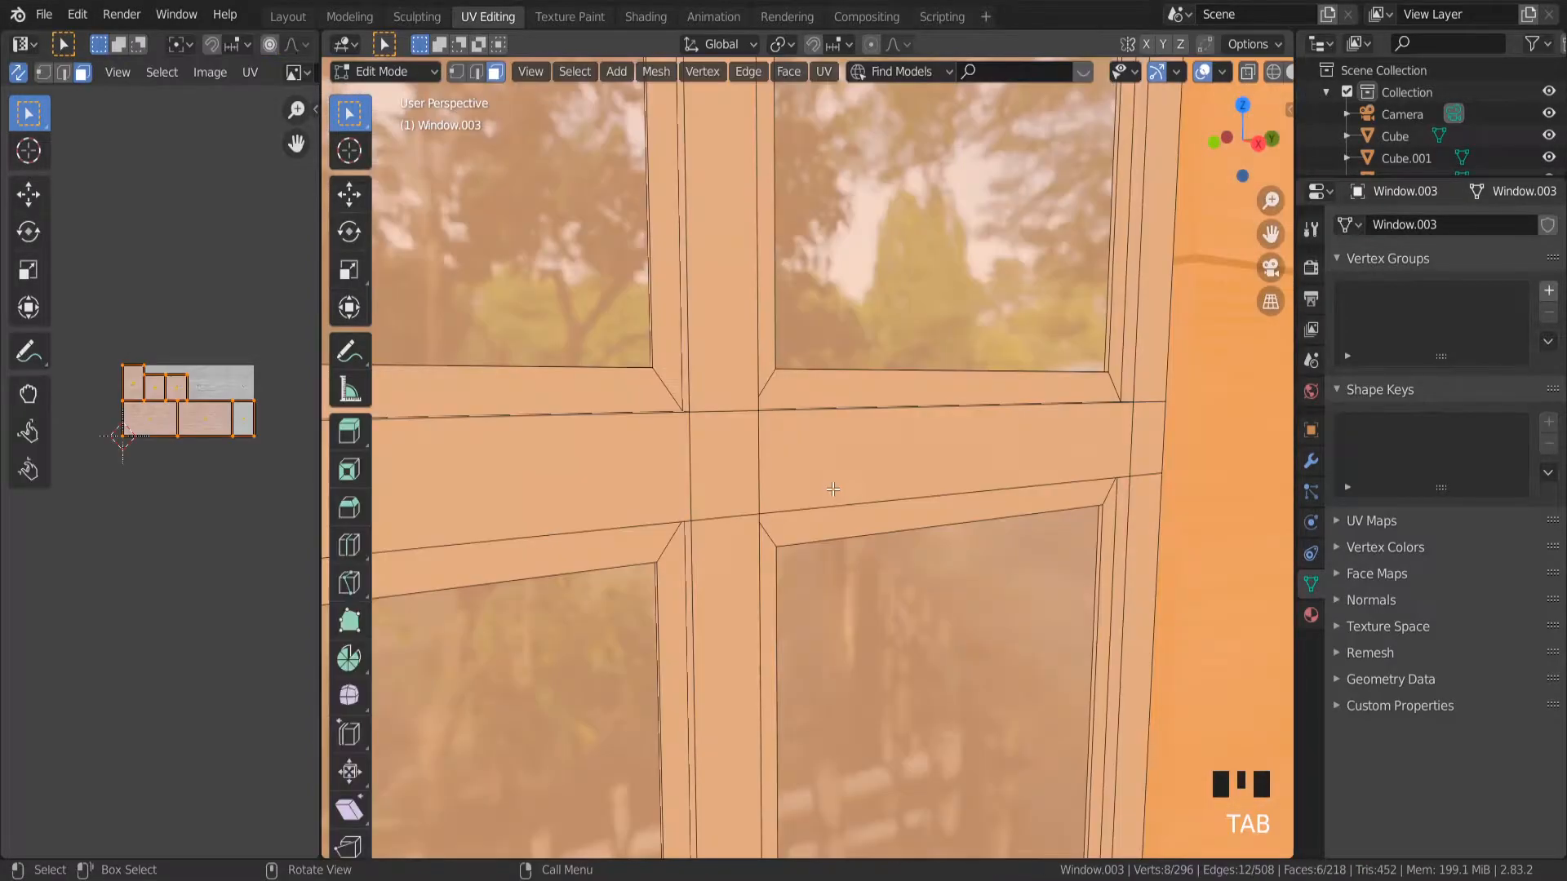
middle_drag(840, 447, 1264, 132)
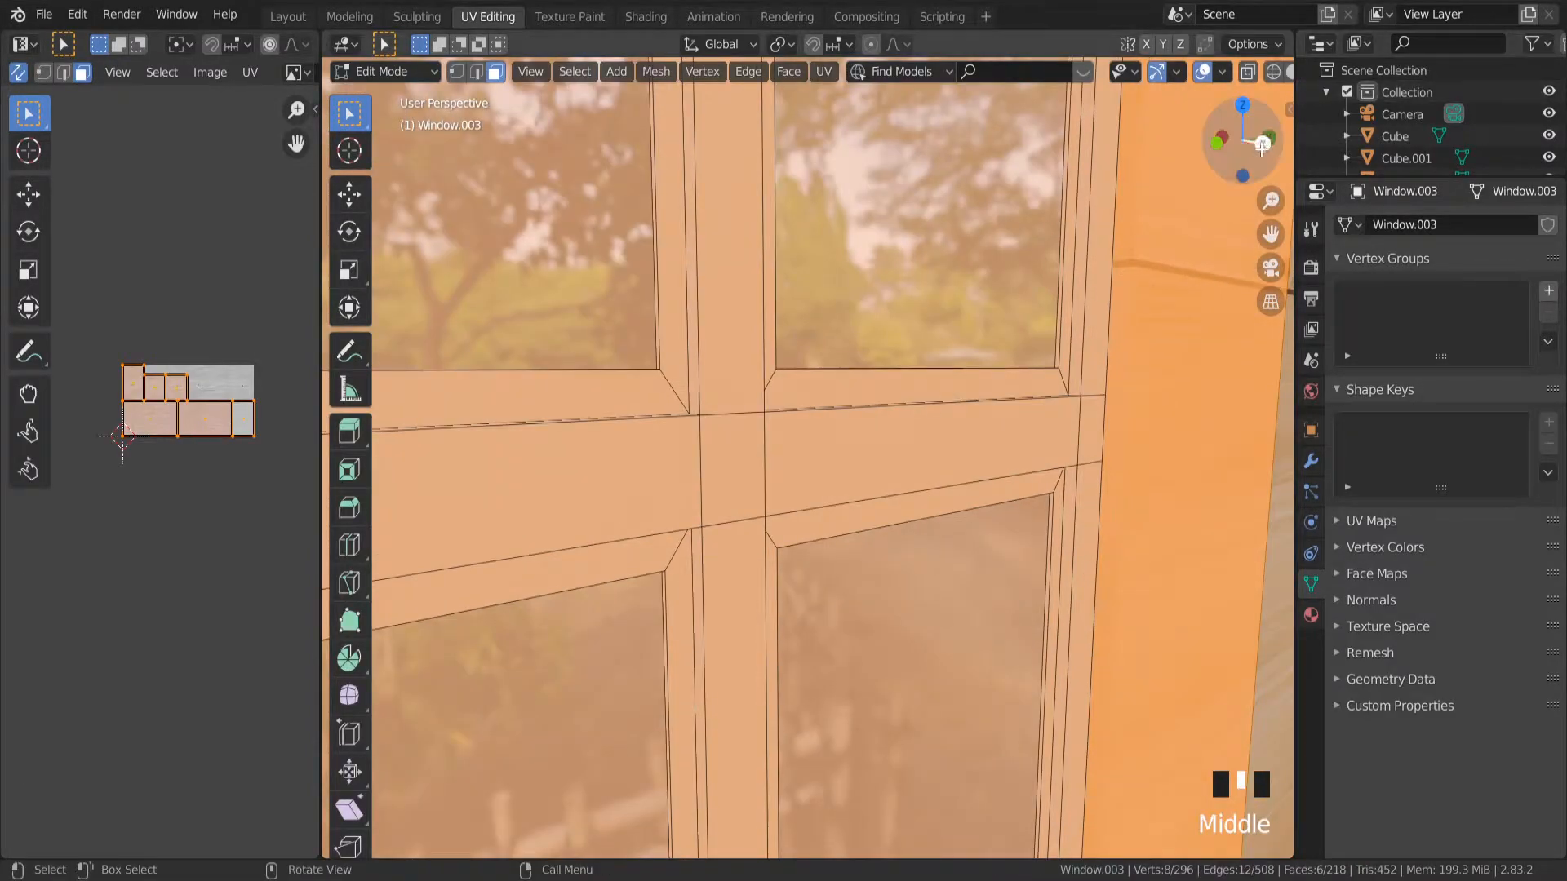
click(1263, 147)
scroll(526, 231, down, 3)
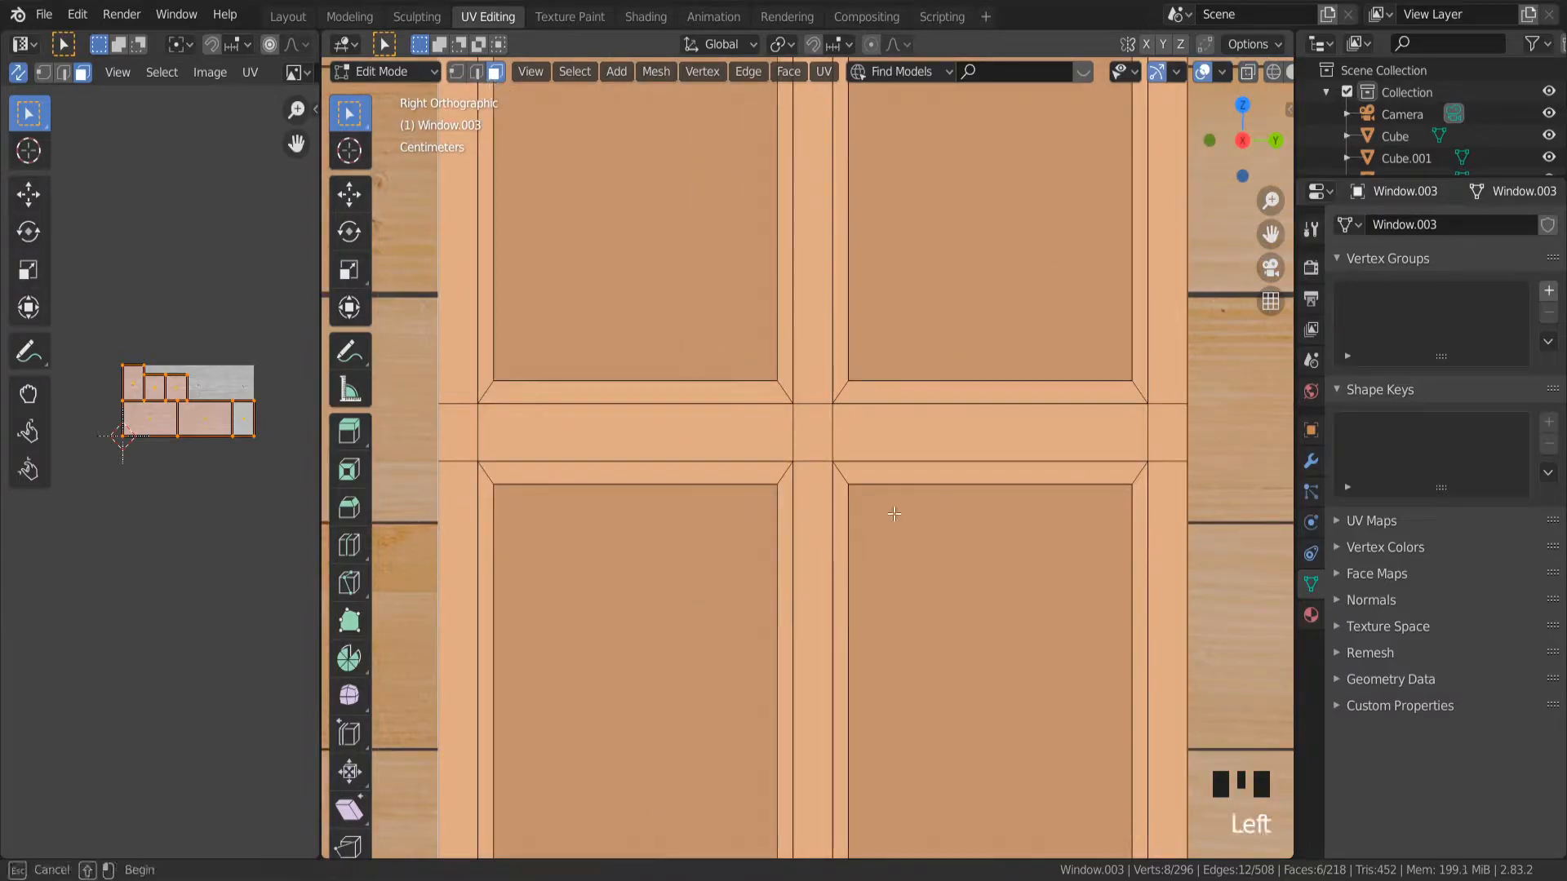
scroll(893, 513, down, 3)
click(1025, 328)
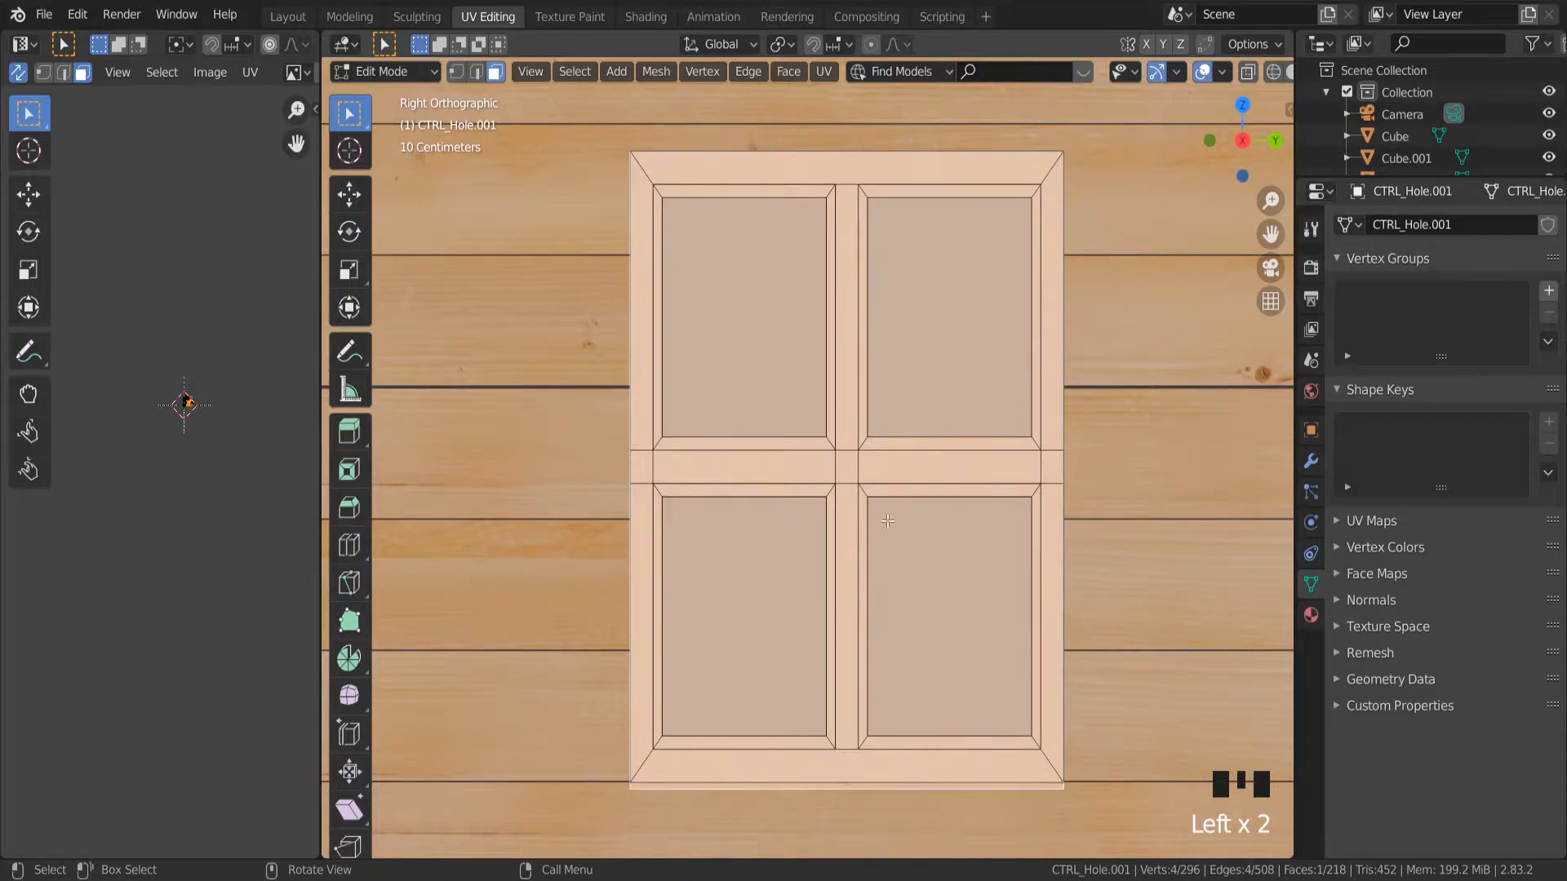
key(a)
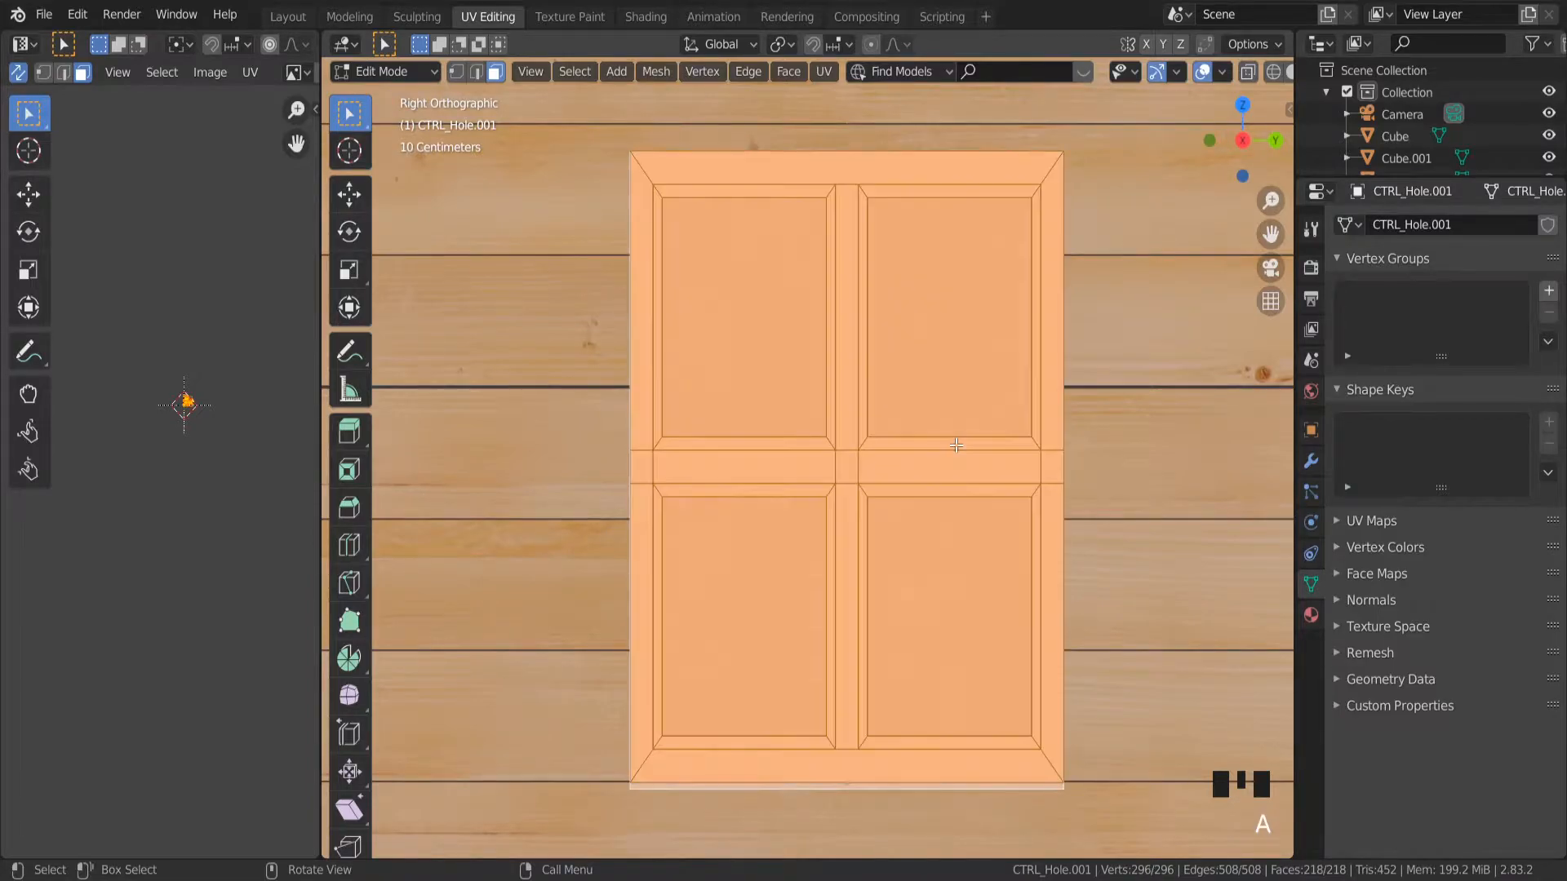
key(u)
click(928, 518)
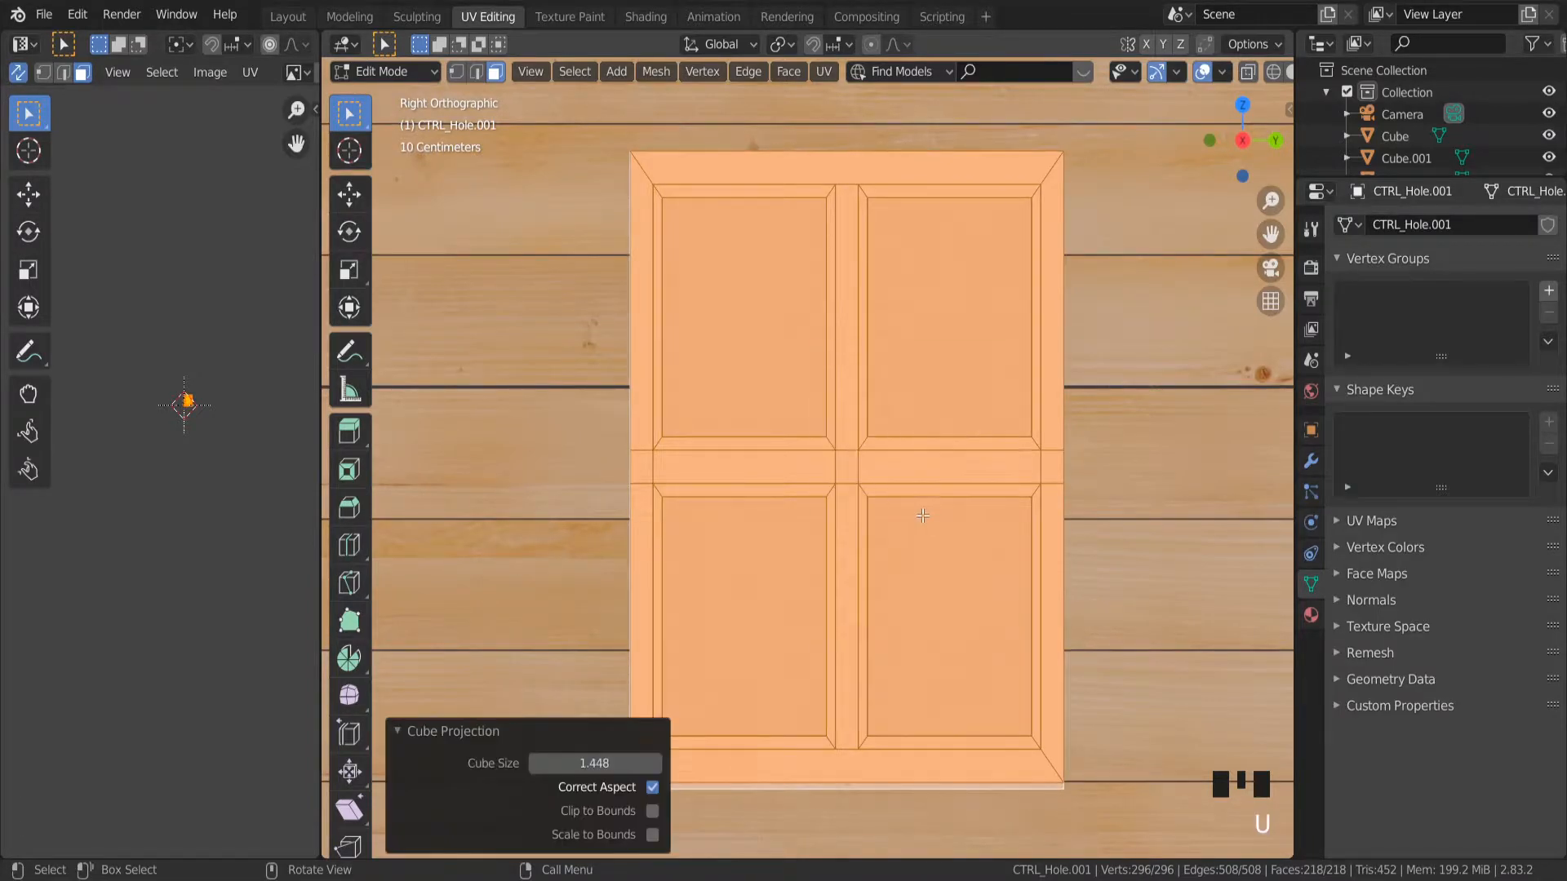
key(Tab)
Examine the wood texture on the window's frame and crossbars against the surrounding wall.
mouse_move(860, 453)
middle_down()
mouse_move(903, 465)
mouse_move(829, 449)
middle_up()
scroll(882, 465, up, 3)
scroll(740, 433, up, 1)
scroll(817, 444, down, 1)
scroll(818, 454, down, 3)
scroll(819, 453, down, 1)
scroll(551, 481, up, 8)
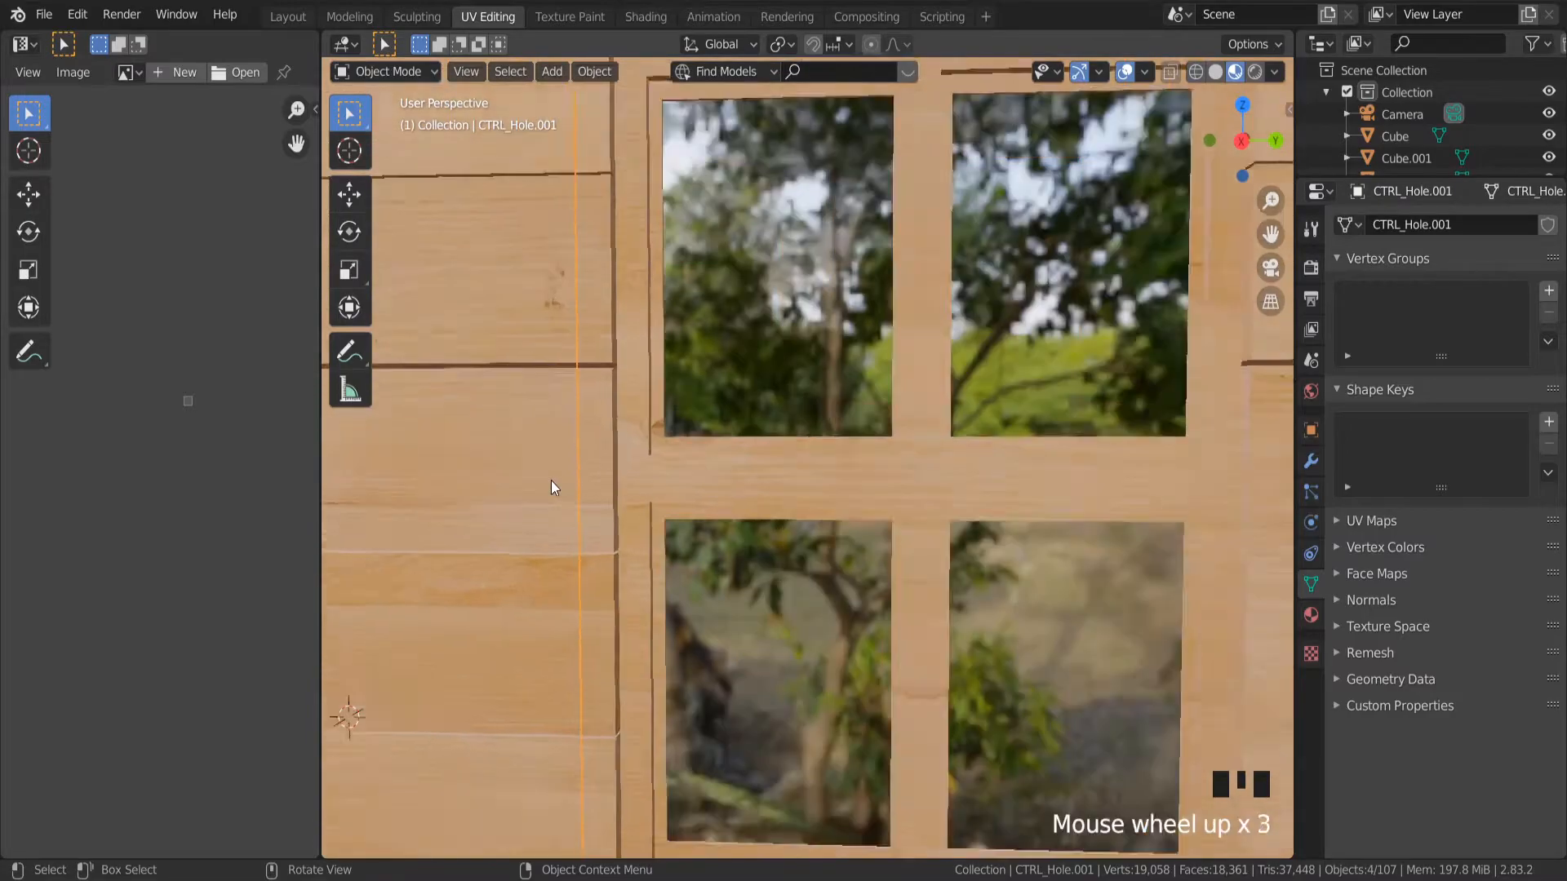
scroll(659, 461, down, 7)
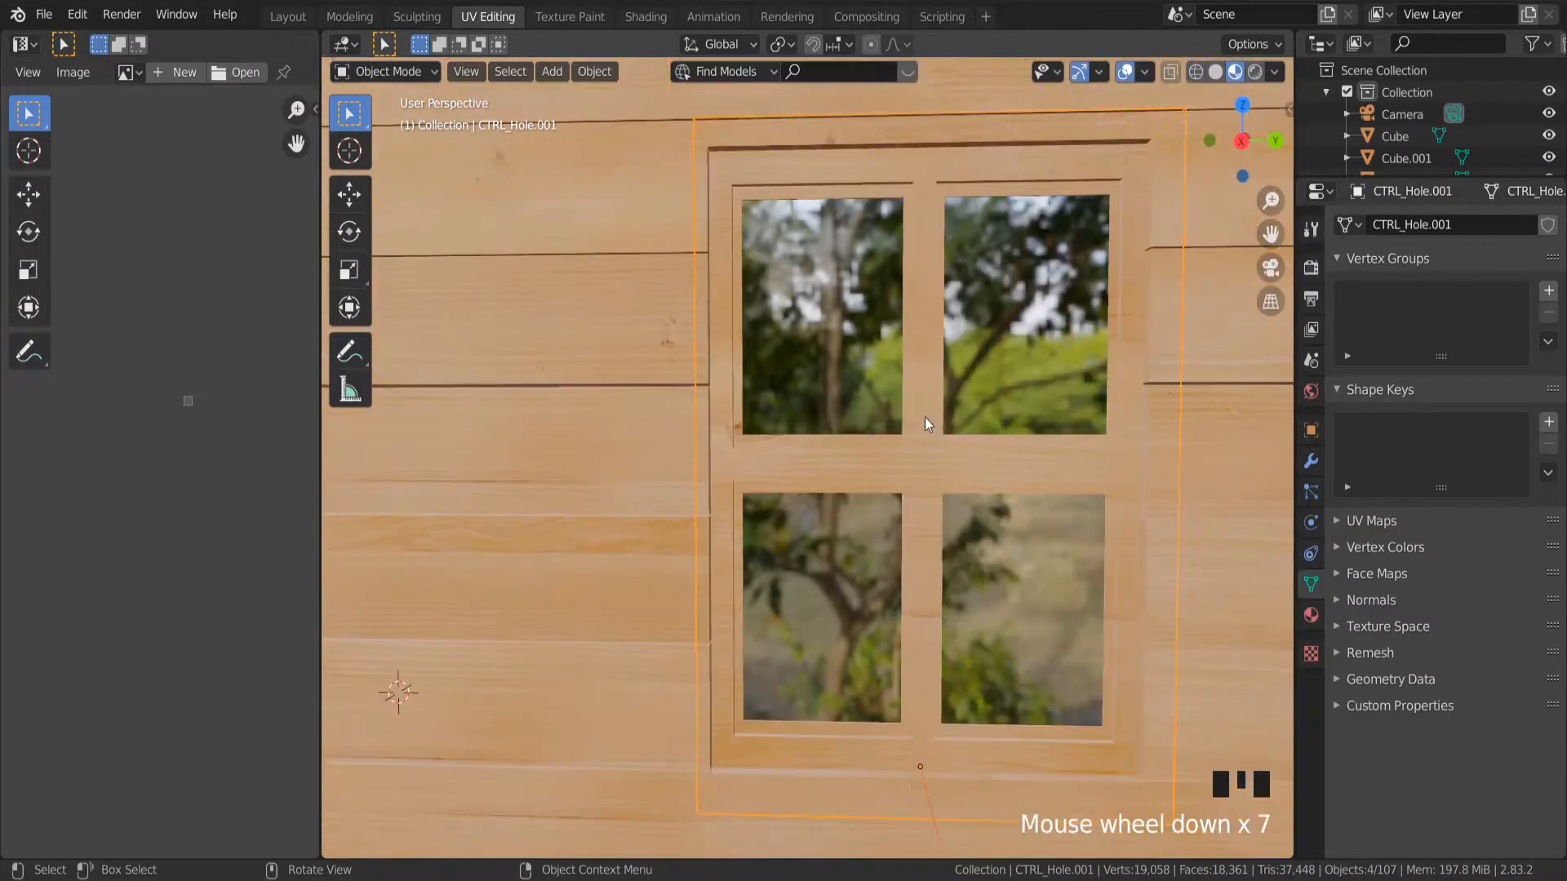
Scale the window's entire UV layout to about 0.845 and check the grain from the right side view.
click(1241, 139)
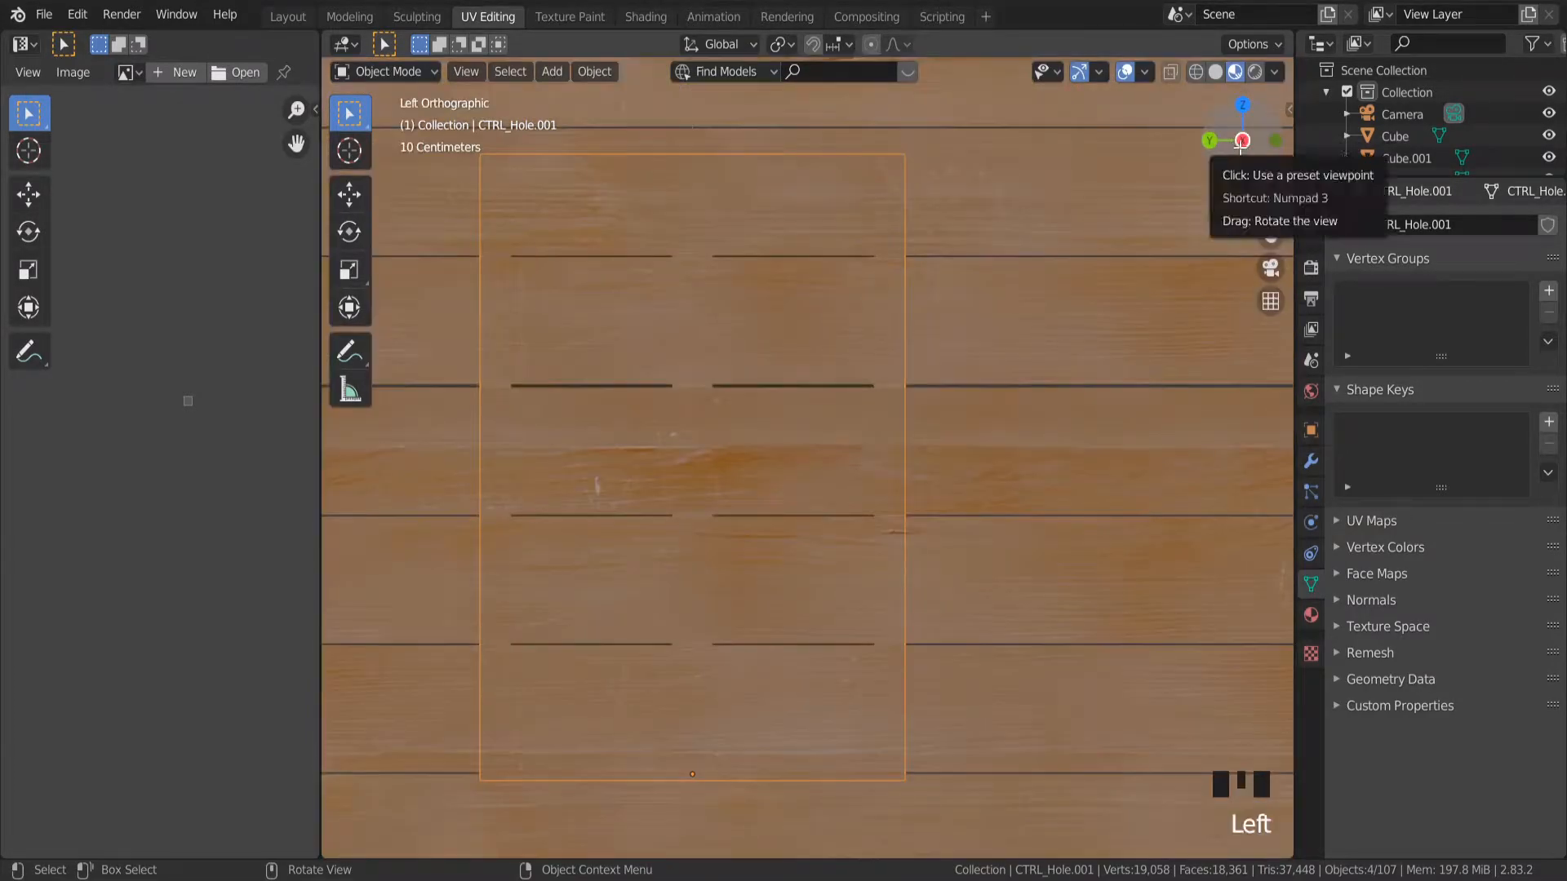
click(1234, 146)
scroll(917, 529, up, 2)
key(Tab)
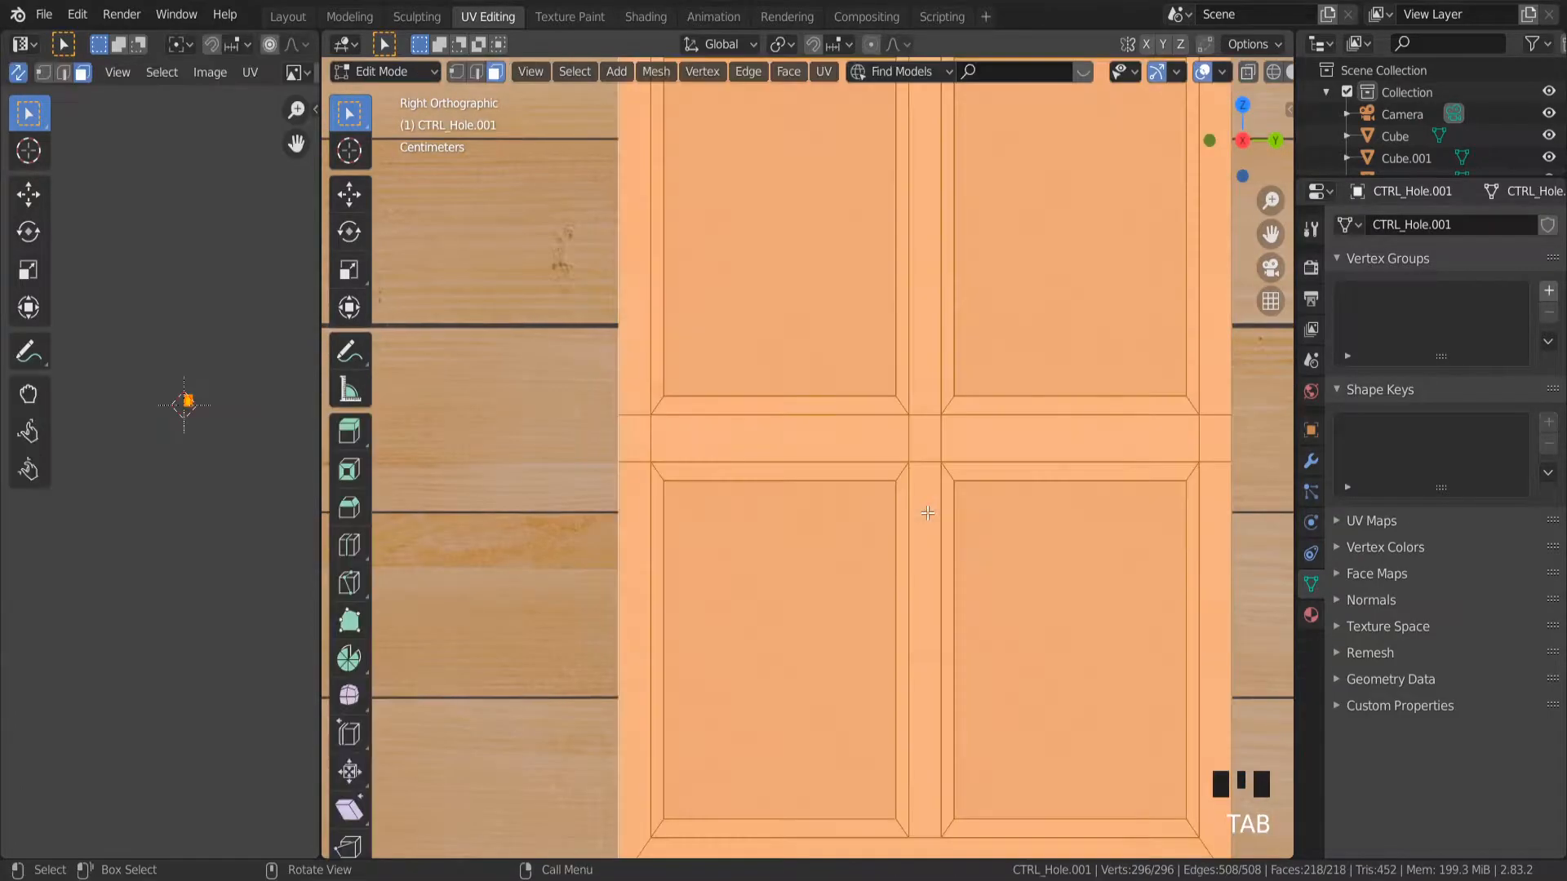
scroll(214, 388, up, 5)
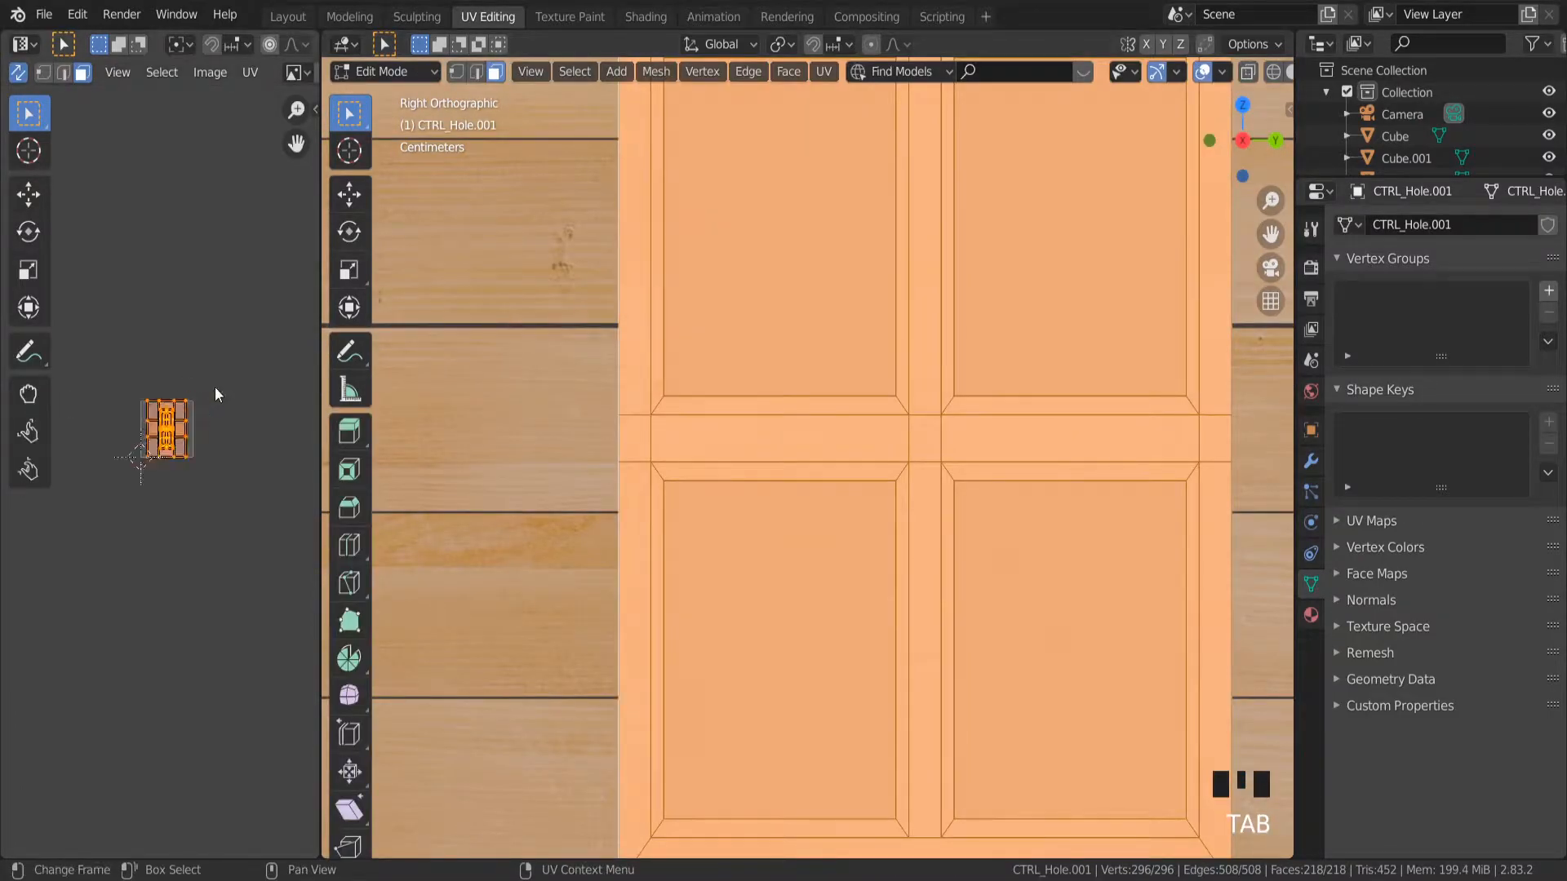
key(s)
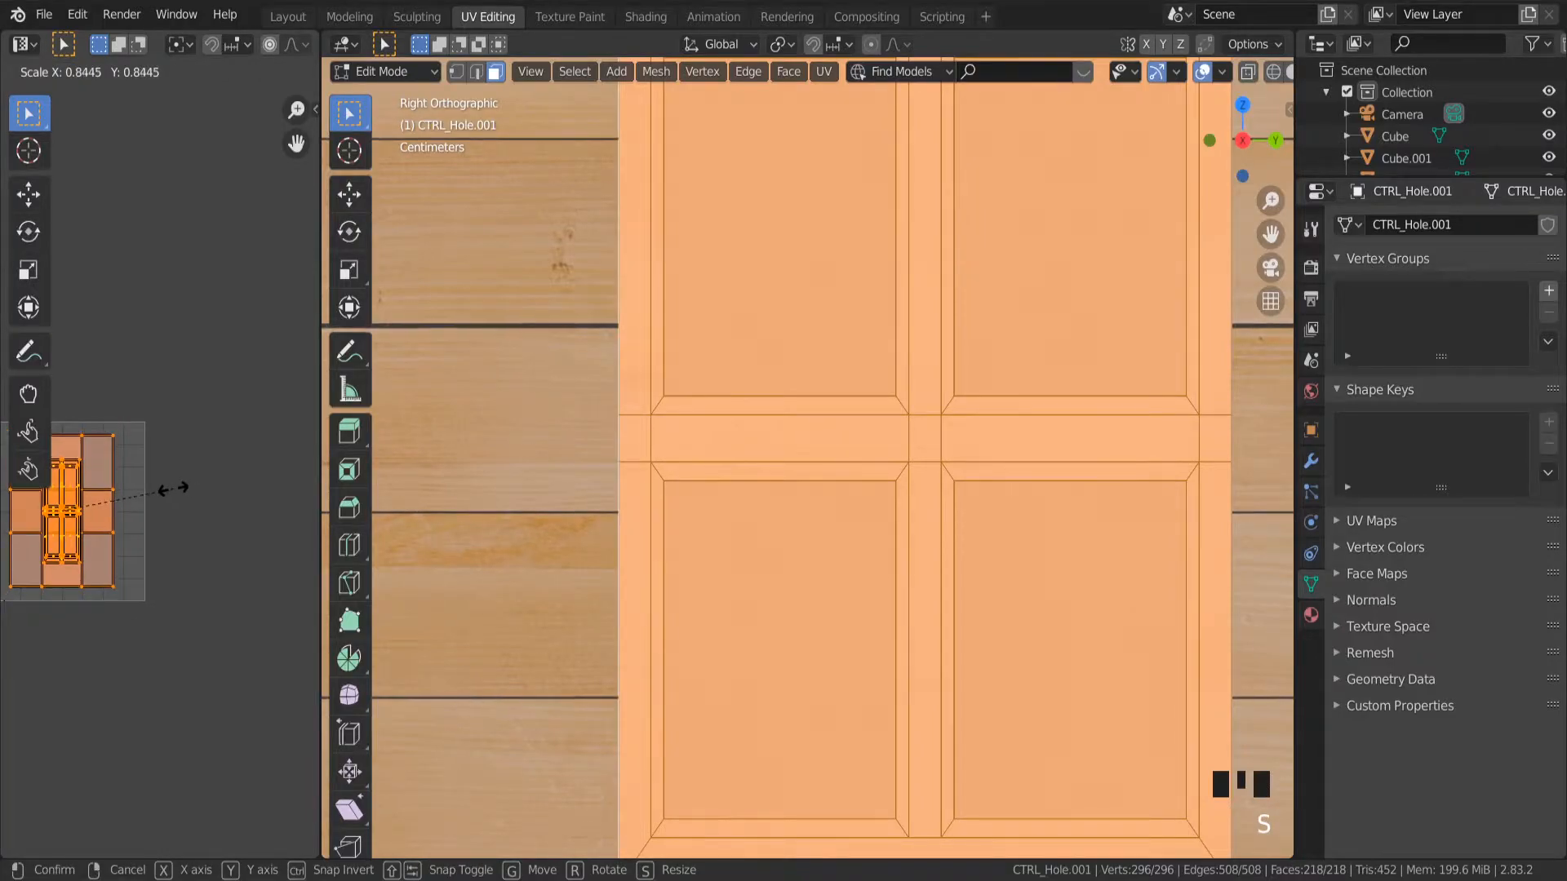
click(173, 488)
key(Tab)
scroll(629, 447, up, 1)
Rescale the window's UV layout in two more passes to a much smaller size, checking the wood grain on the frame.
key(Tab)
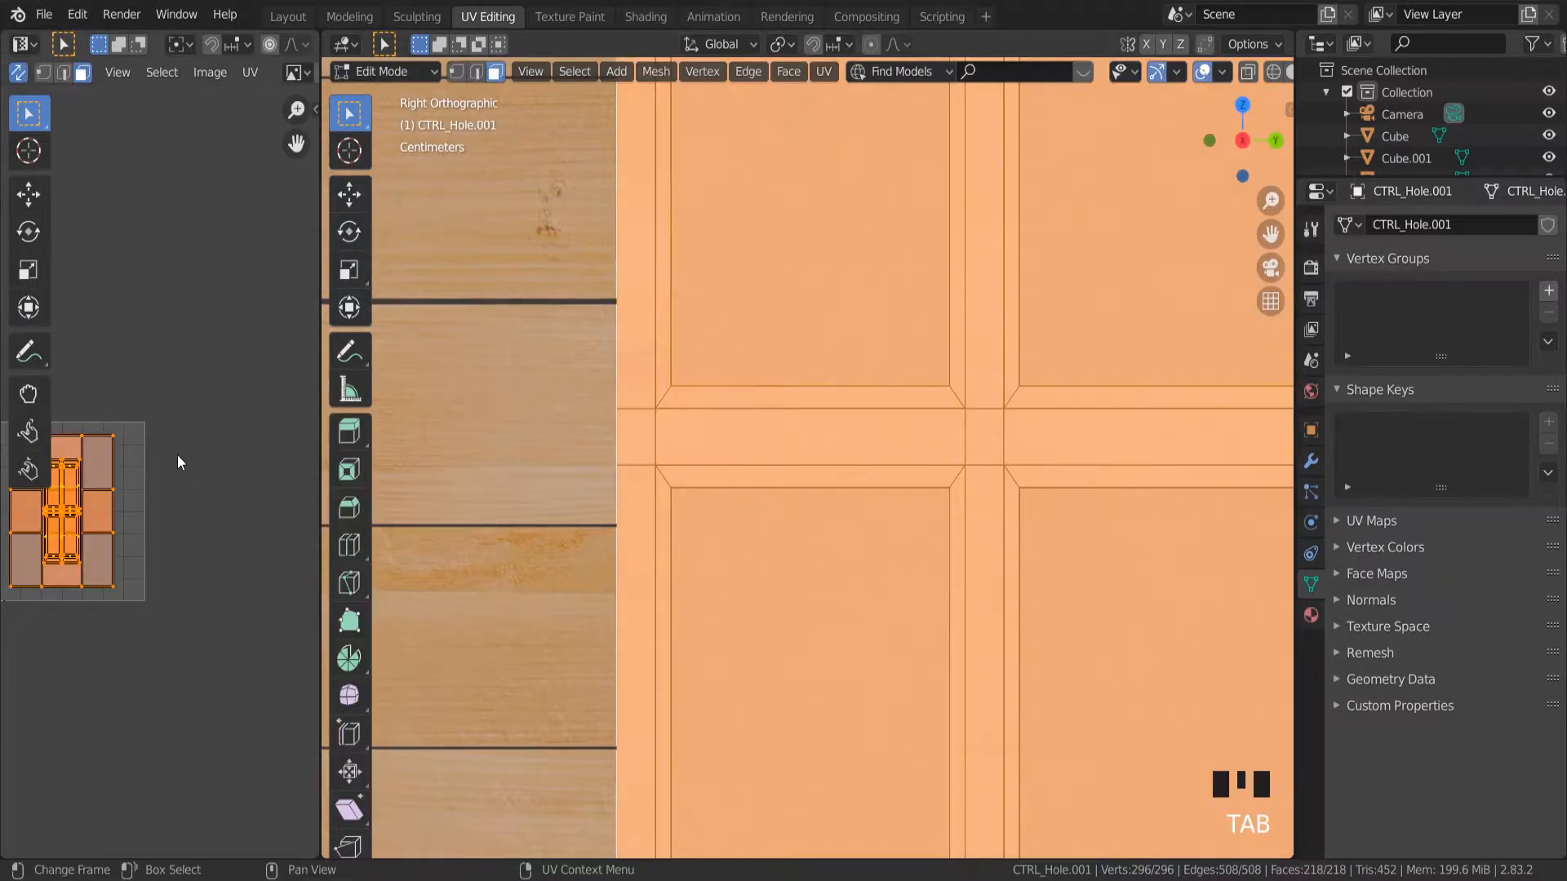
key(s)
click(131, 448)
key(Tab)
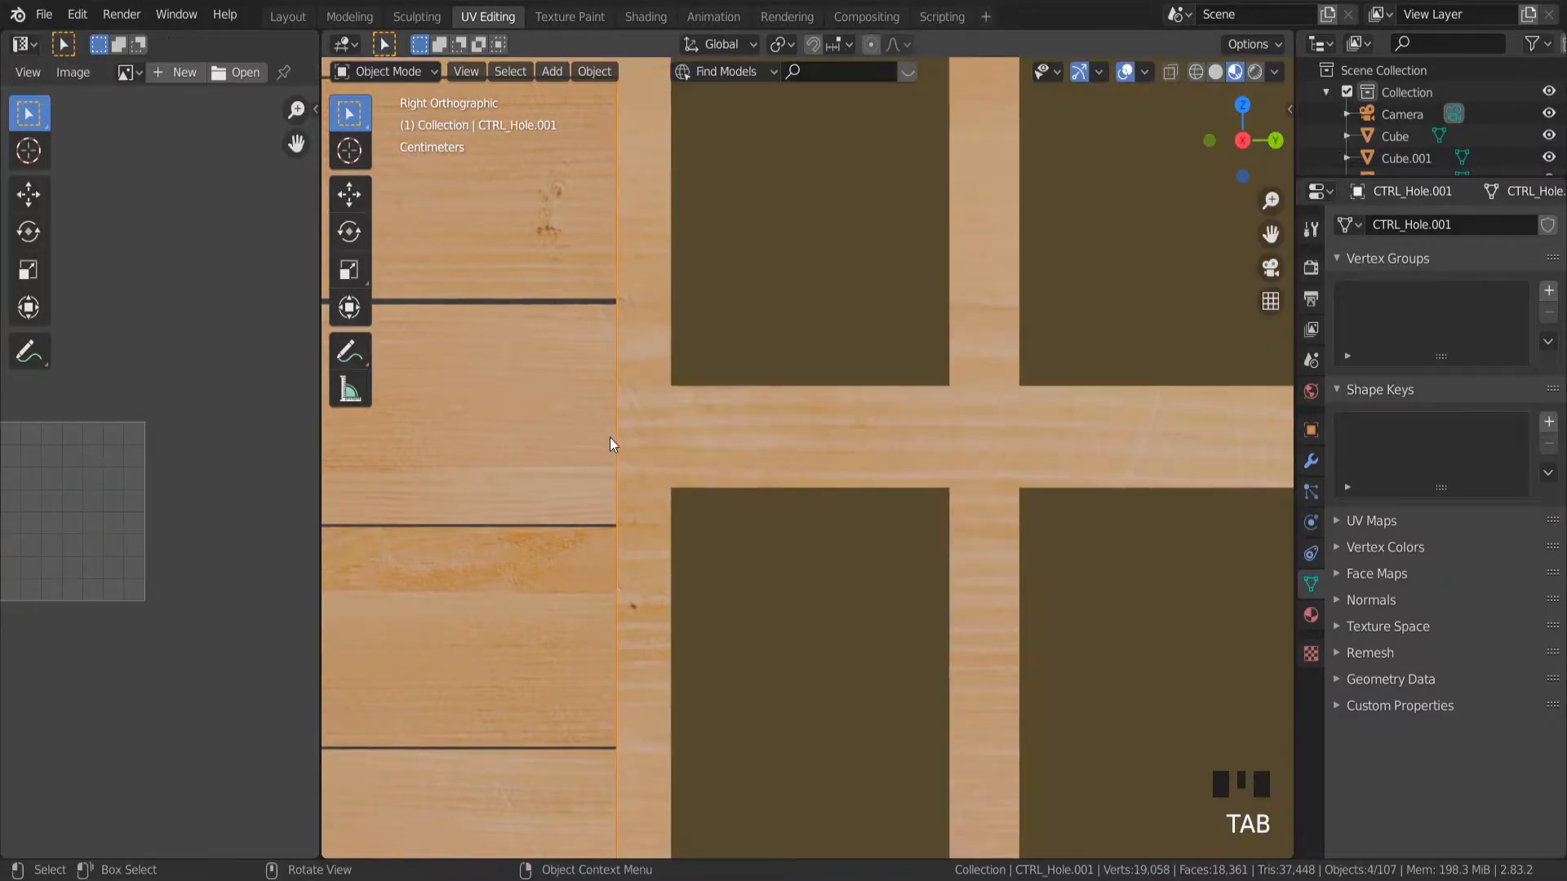
scroll(611, 438, down, 3)
key(Tab)
key(s)
click(227, 478)
key(Tab)
scroll(688, 434, up, 5)
mouse_move(830, 448)
middle_down()
mouse_move(885, 458)
mouse_move(854, 468)
middle_up()
scroll(854, 468, up, 3)
Reapply Cube Projection to all the window's faces from the right side view and check the wood grain from several angles.
key(Tab)
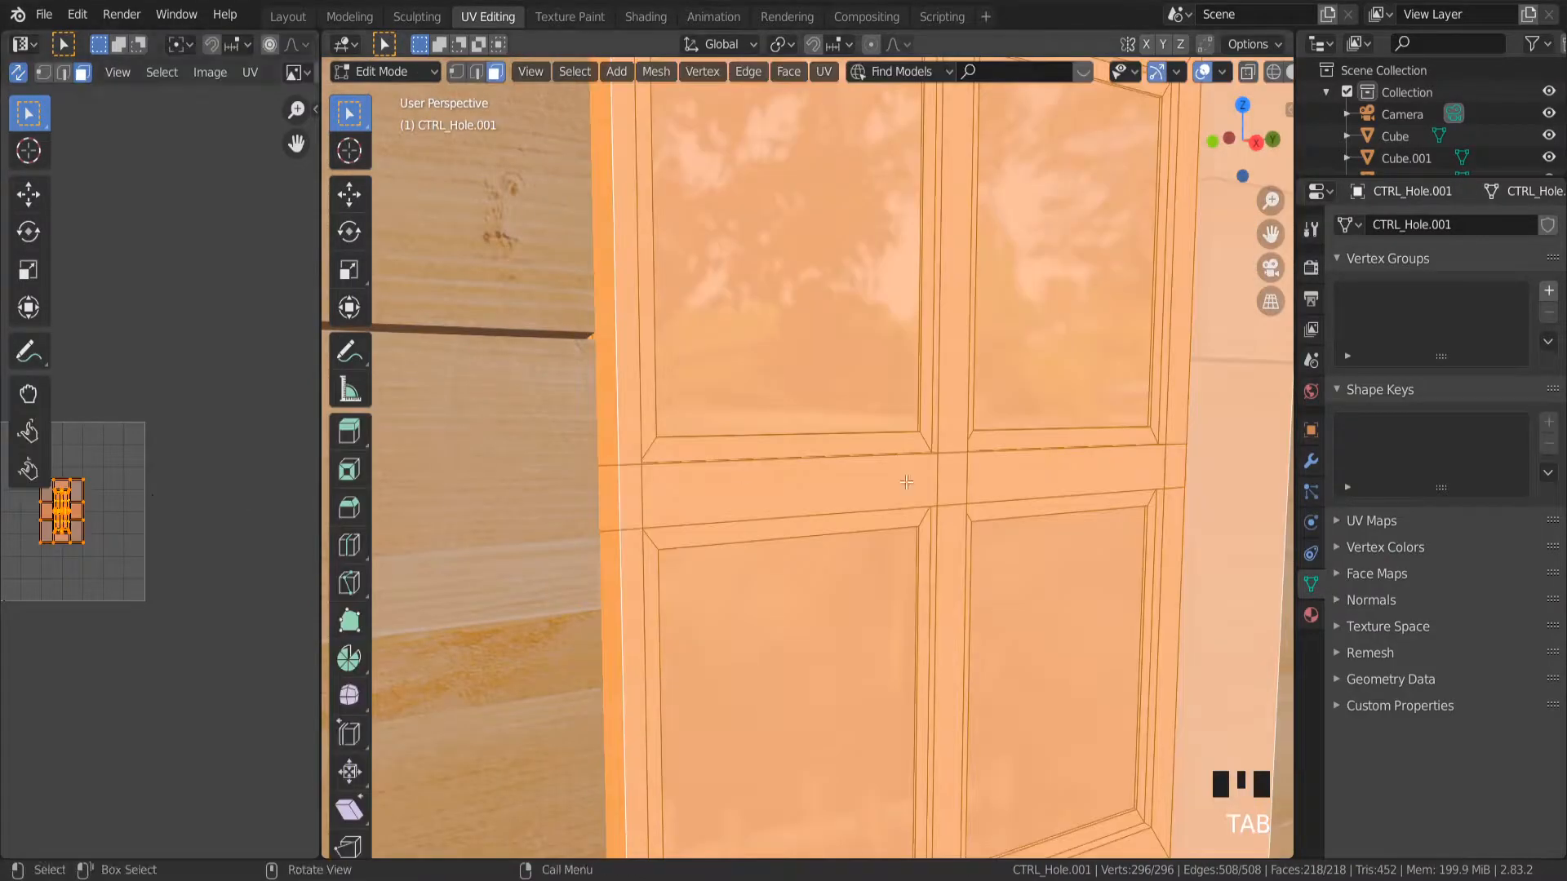
click(1256, 144)
scroll(1014, 498, down, 7)
key(u)
click(1013, 498)
key(Tab)
scroll(970, 483, up, 6)
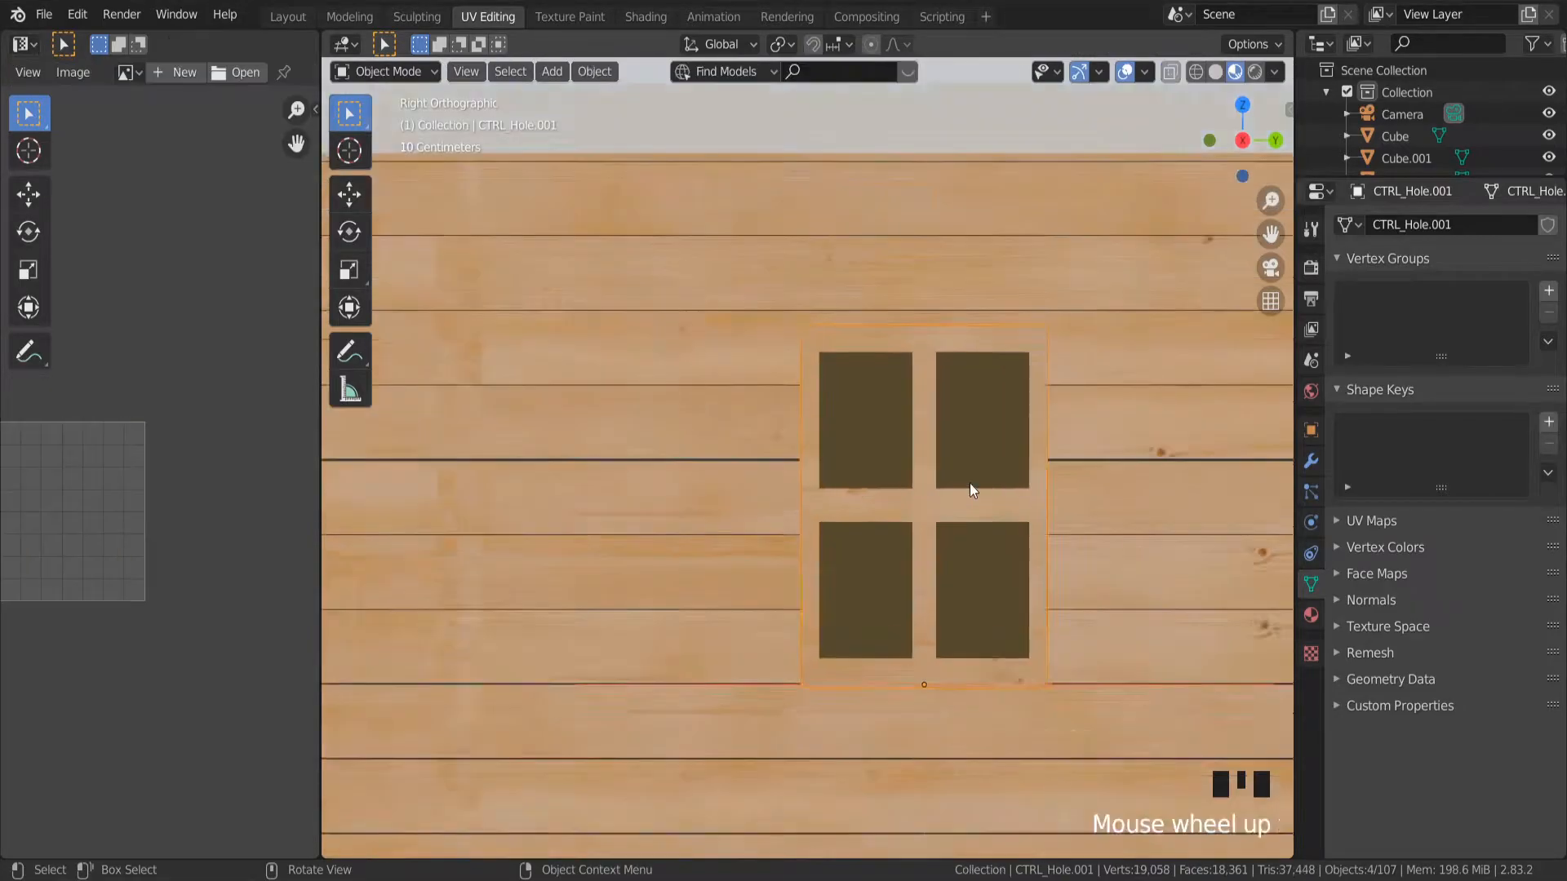
middle_drag(957, 487, 922, 501)
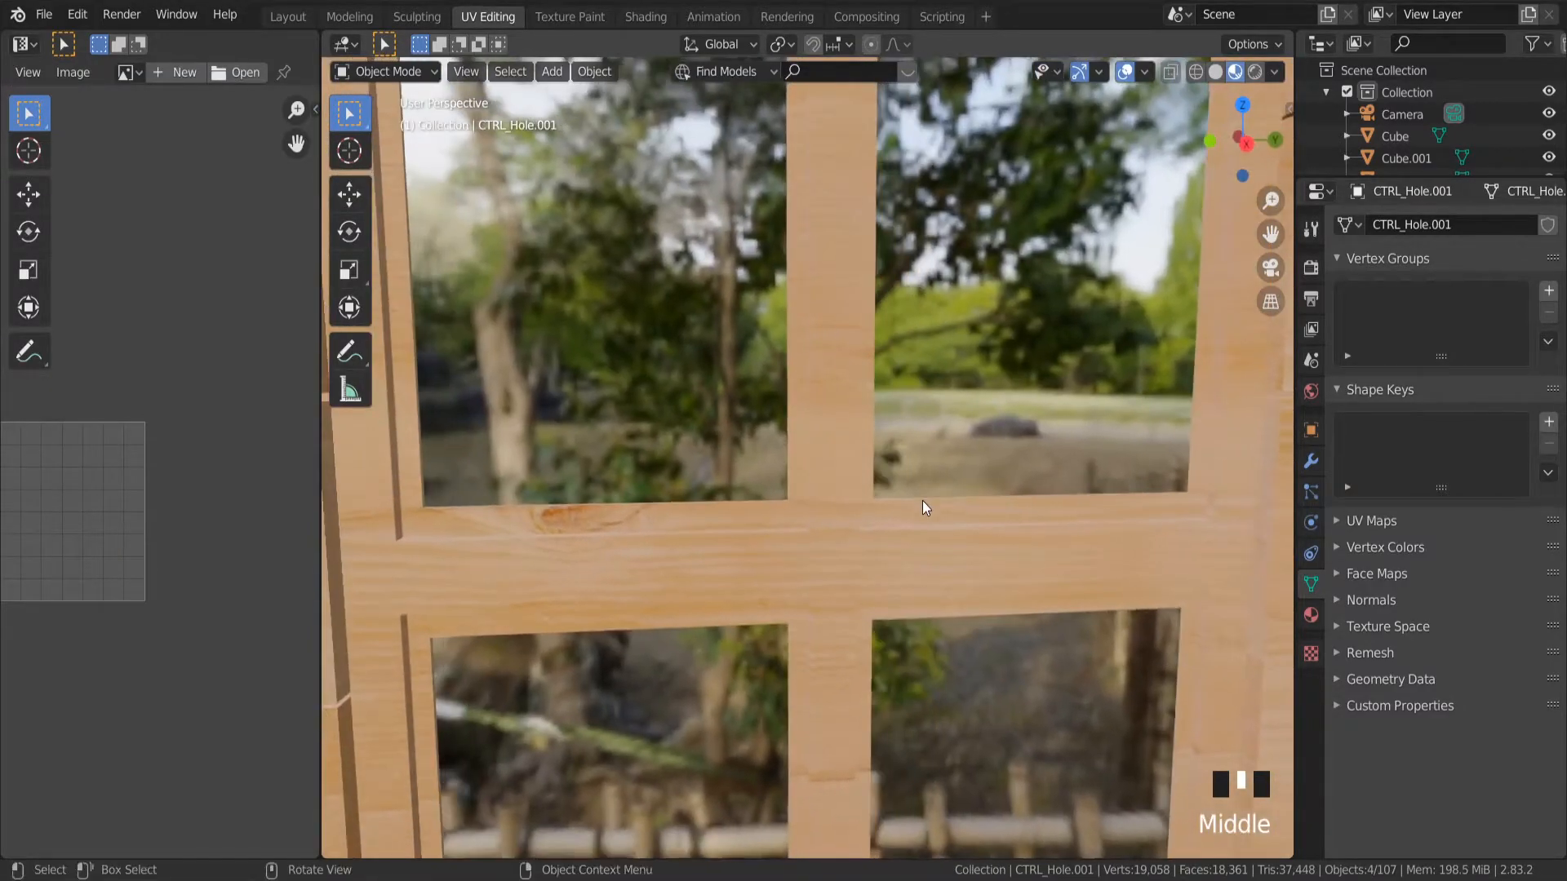
scroll(730, 503, down, 2)
middle_drag(729, 503, 769, 484)
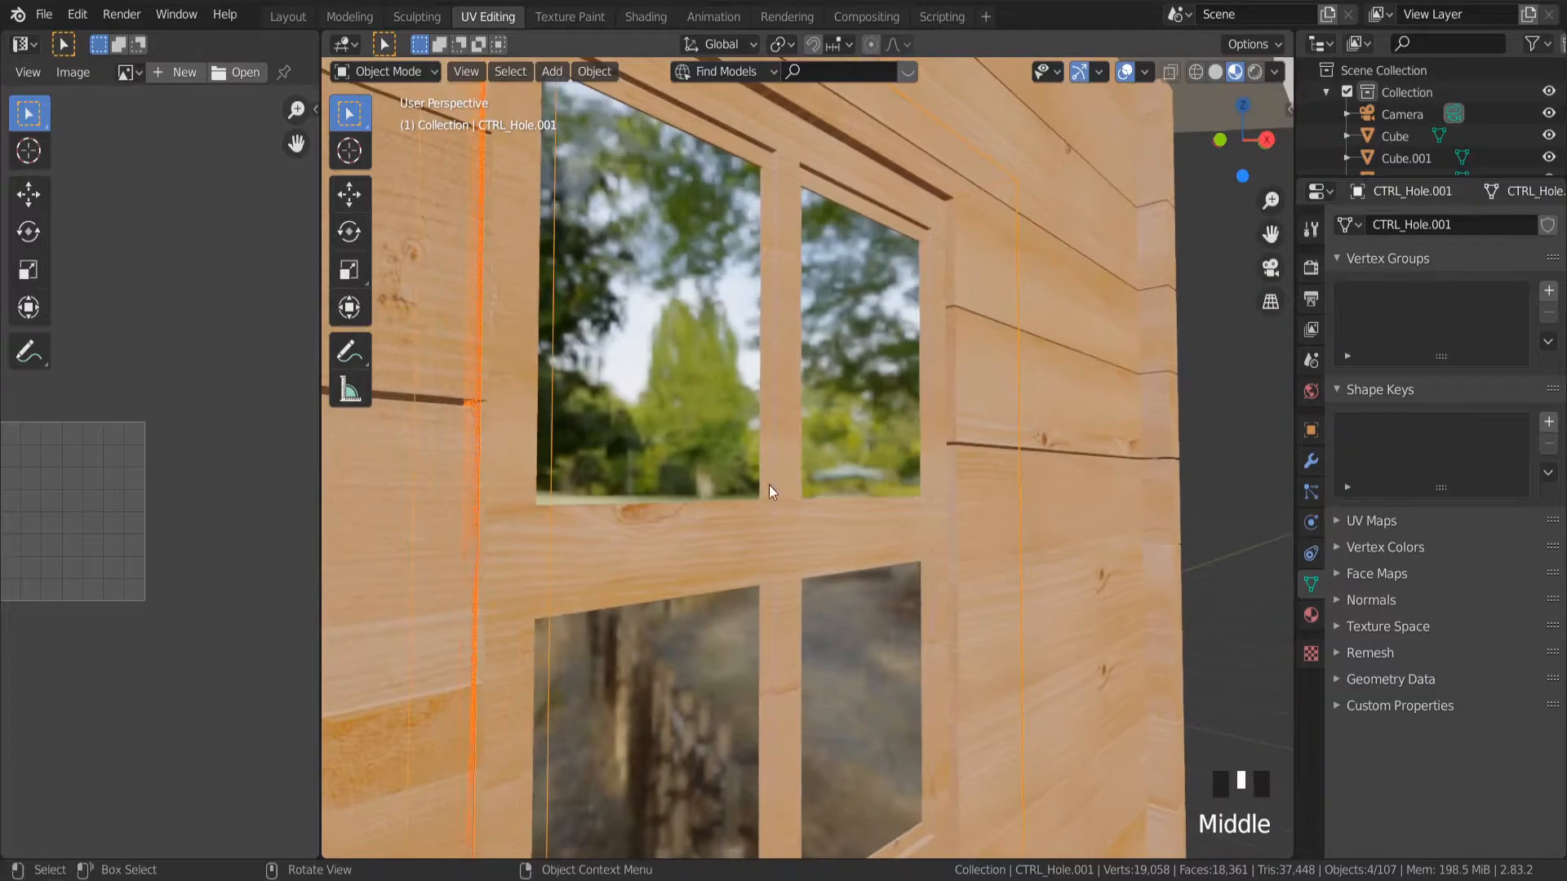
scroll(531, 546, up, 2)
middle_drag(531, 546, 466, 545)
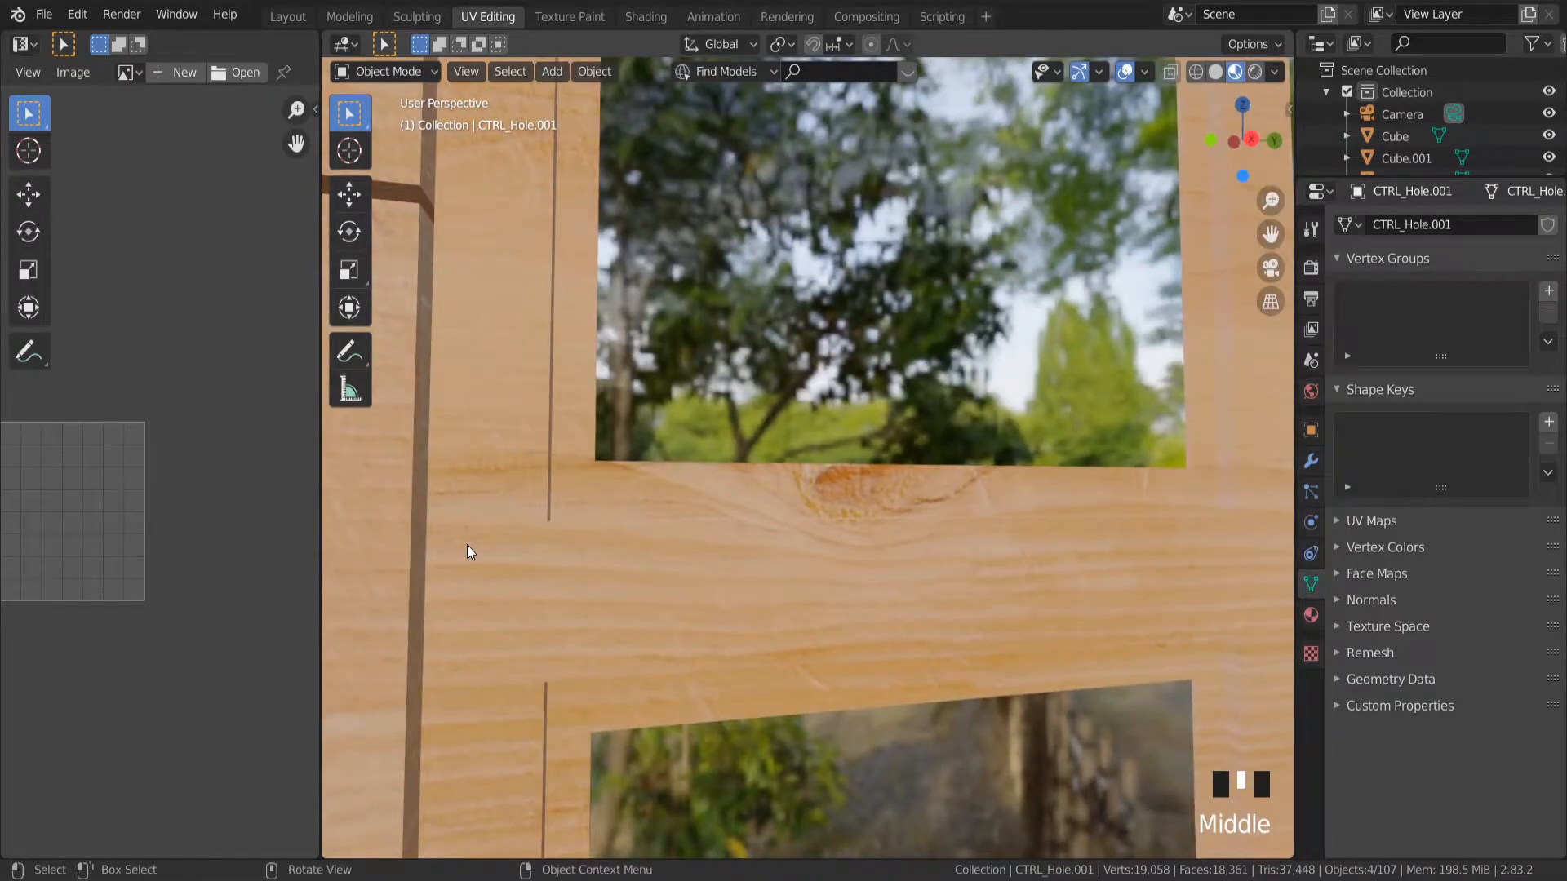
key(Tab)
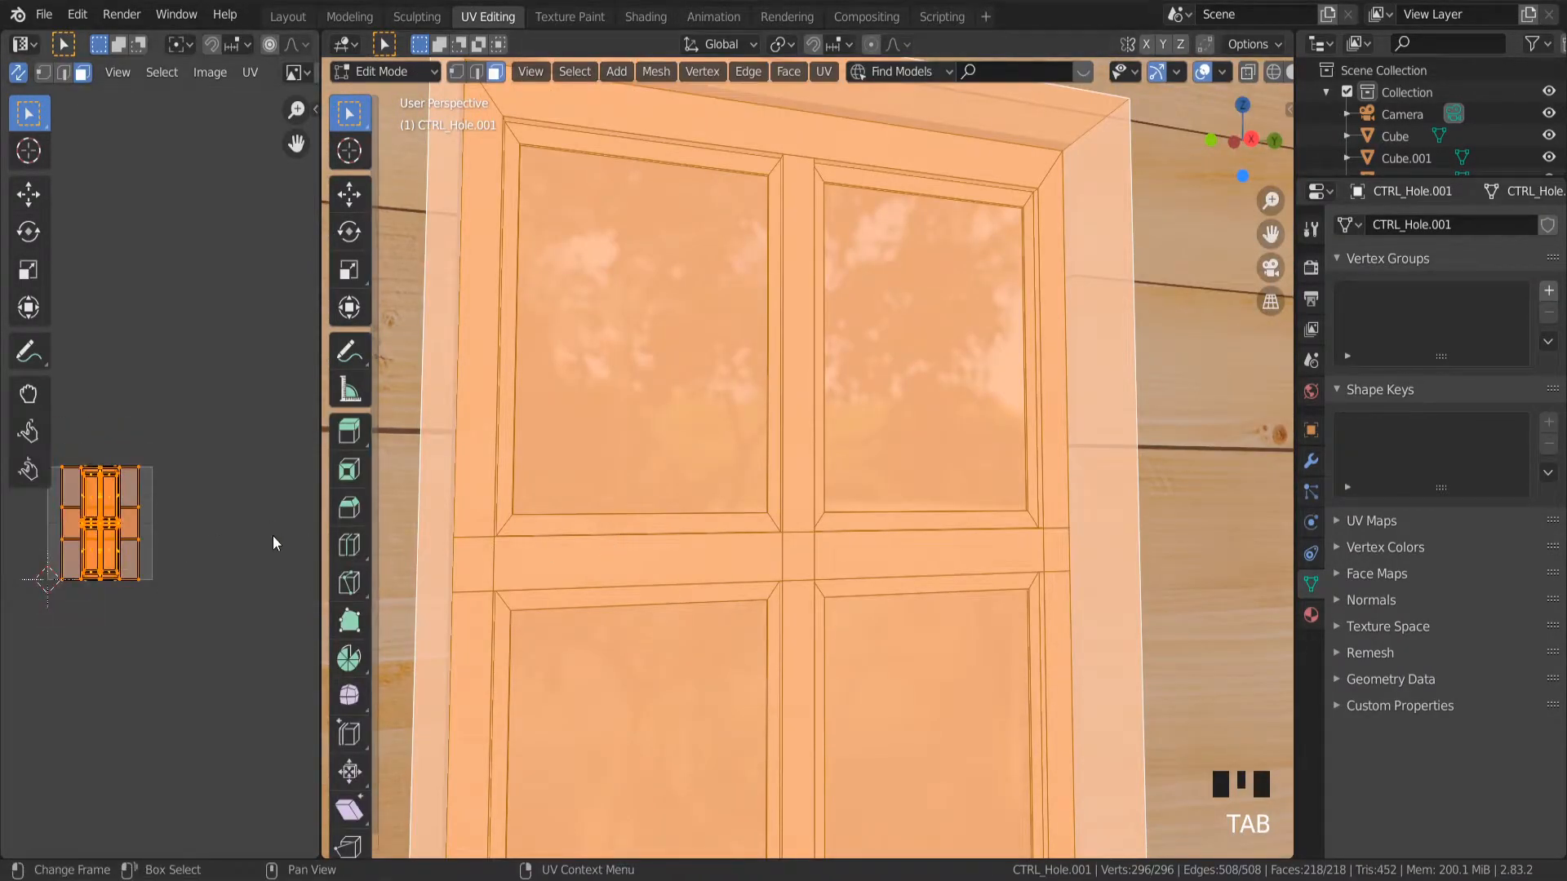
key(s)
click(187, 514)
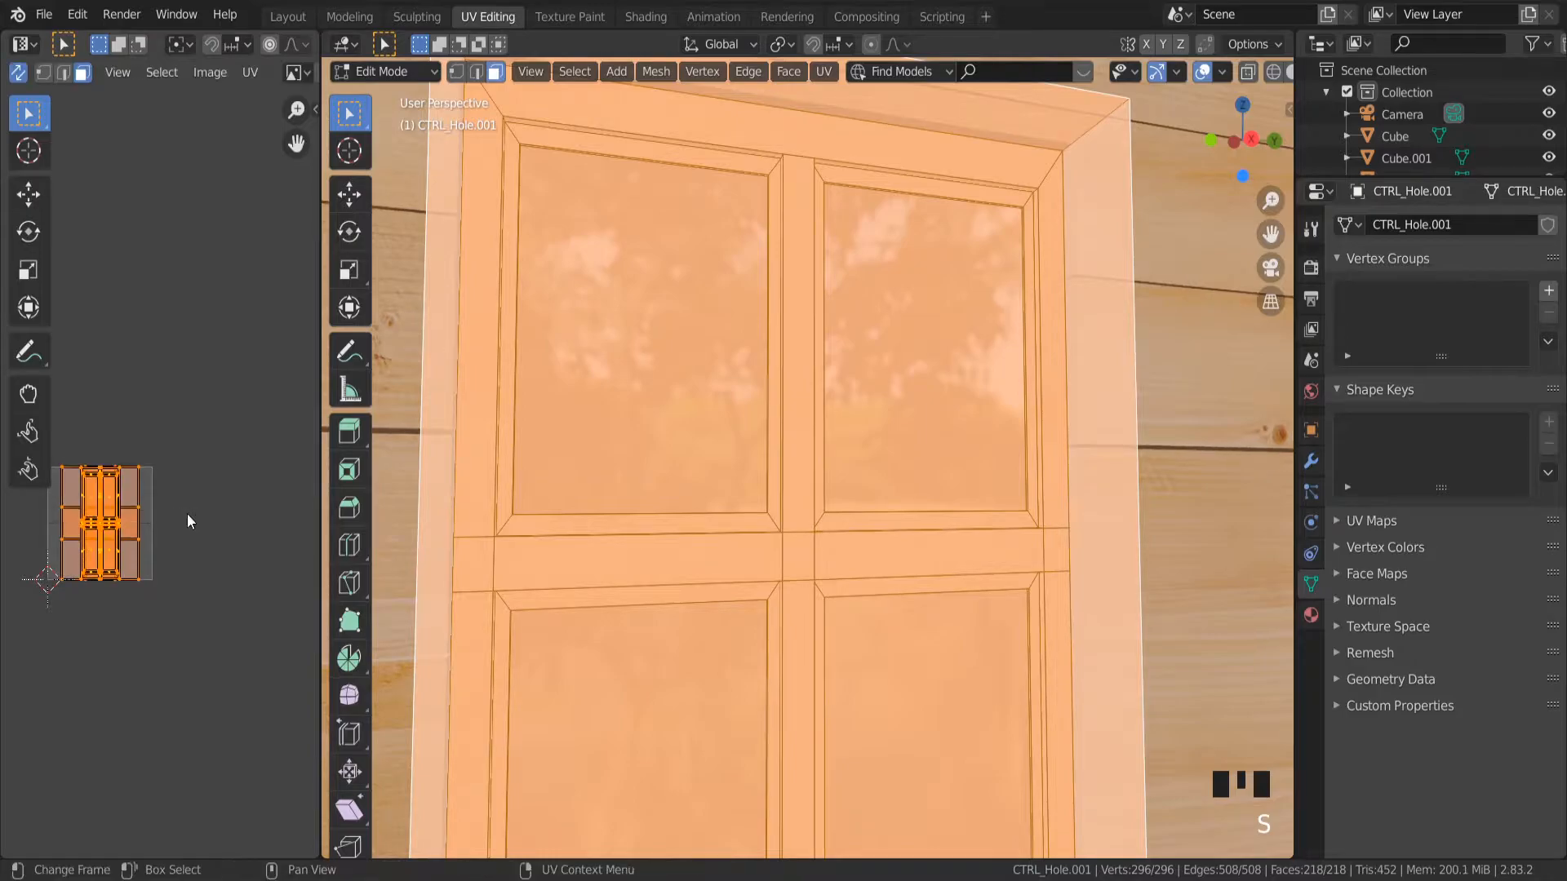
key(Tab)
Examine the wood grain on the window's crossbars and outer frame and its fit in the side wall.
scroll(718, 533, up, 2)
middle_drag(719, 533, 700, 541)
scroll(700, 540, down, 2)
middle_drag(842, 438, 849, 428)
scroll(776, 366, up, 4)
middle_drag(776, 366, 813, 392)
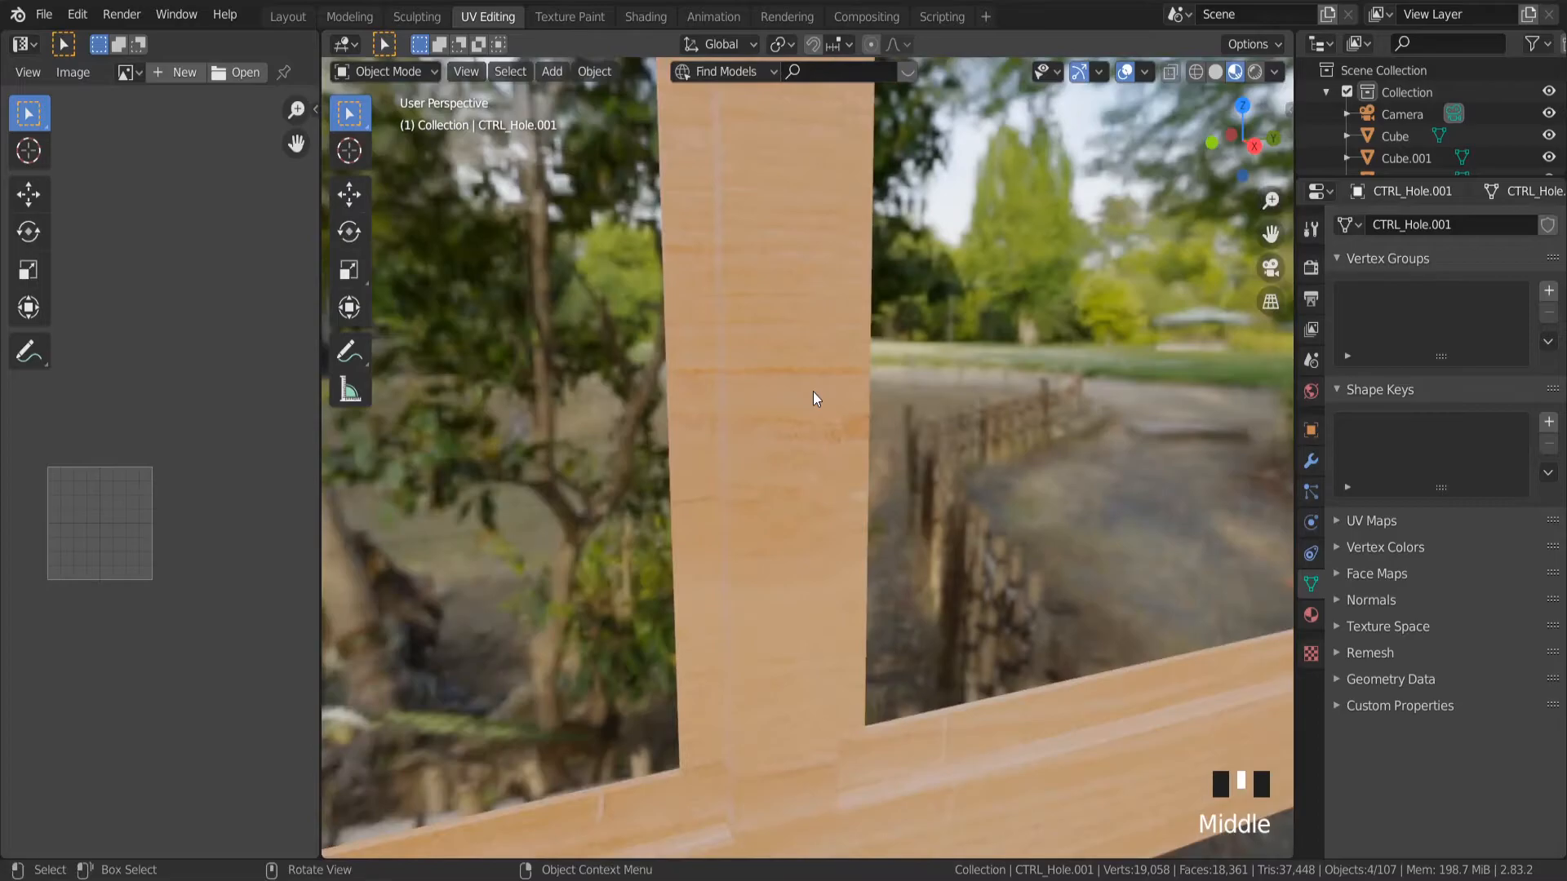
scroll(813, 392, down, 5)
scroll(839, 217, up, 6)
middle_drag(839, 217, 718, 276)
scroll(754, 231, down, 7)
scroll(875, 665, down, 6)
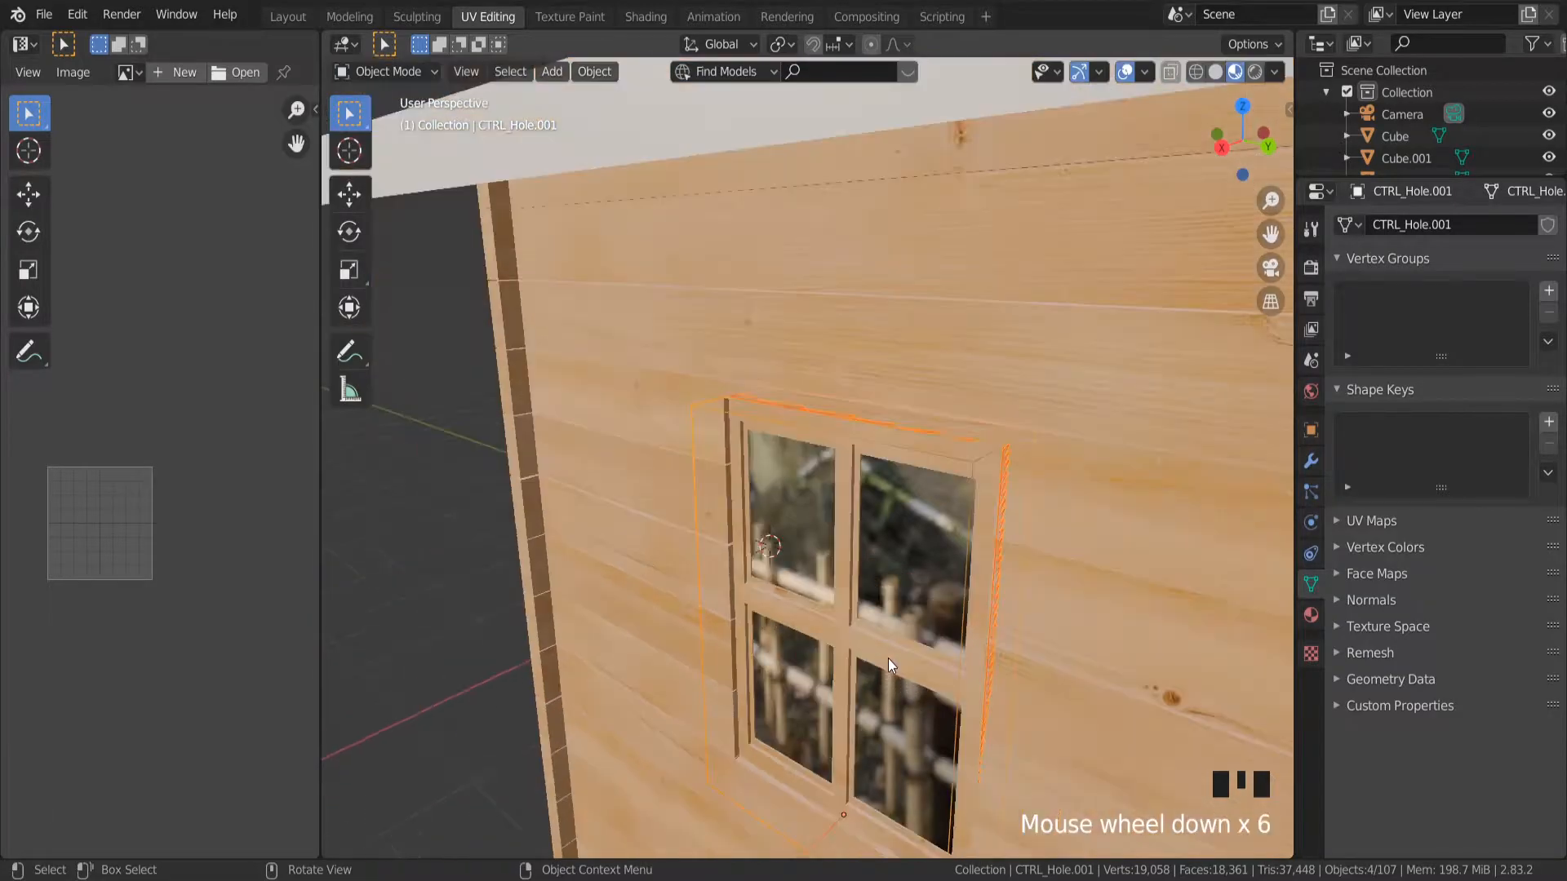
scroll(1012, 727, down, 3)
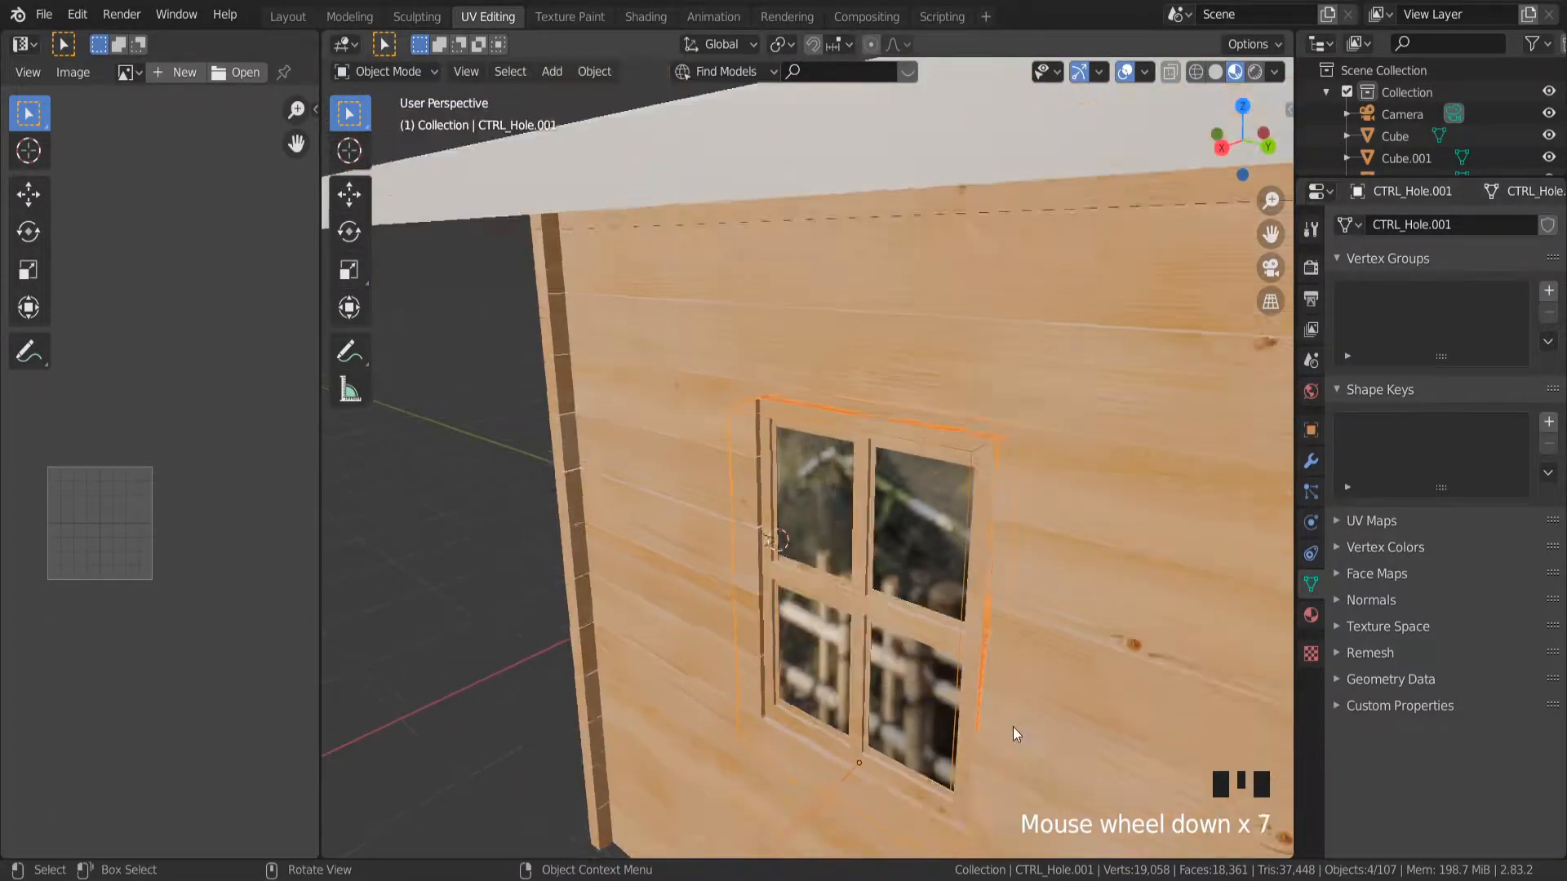
scroll(657, 448, up, 10)
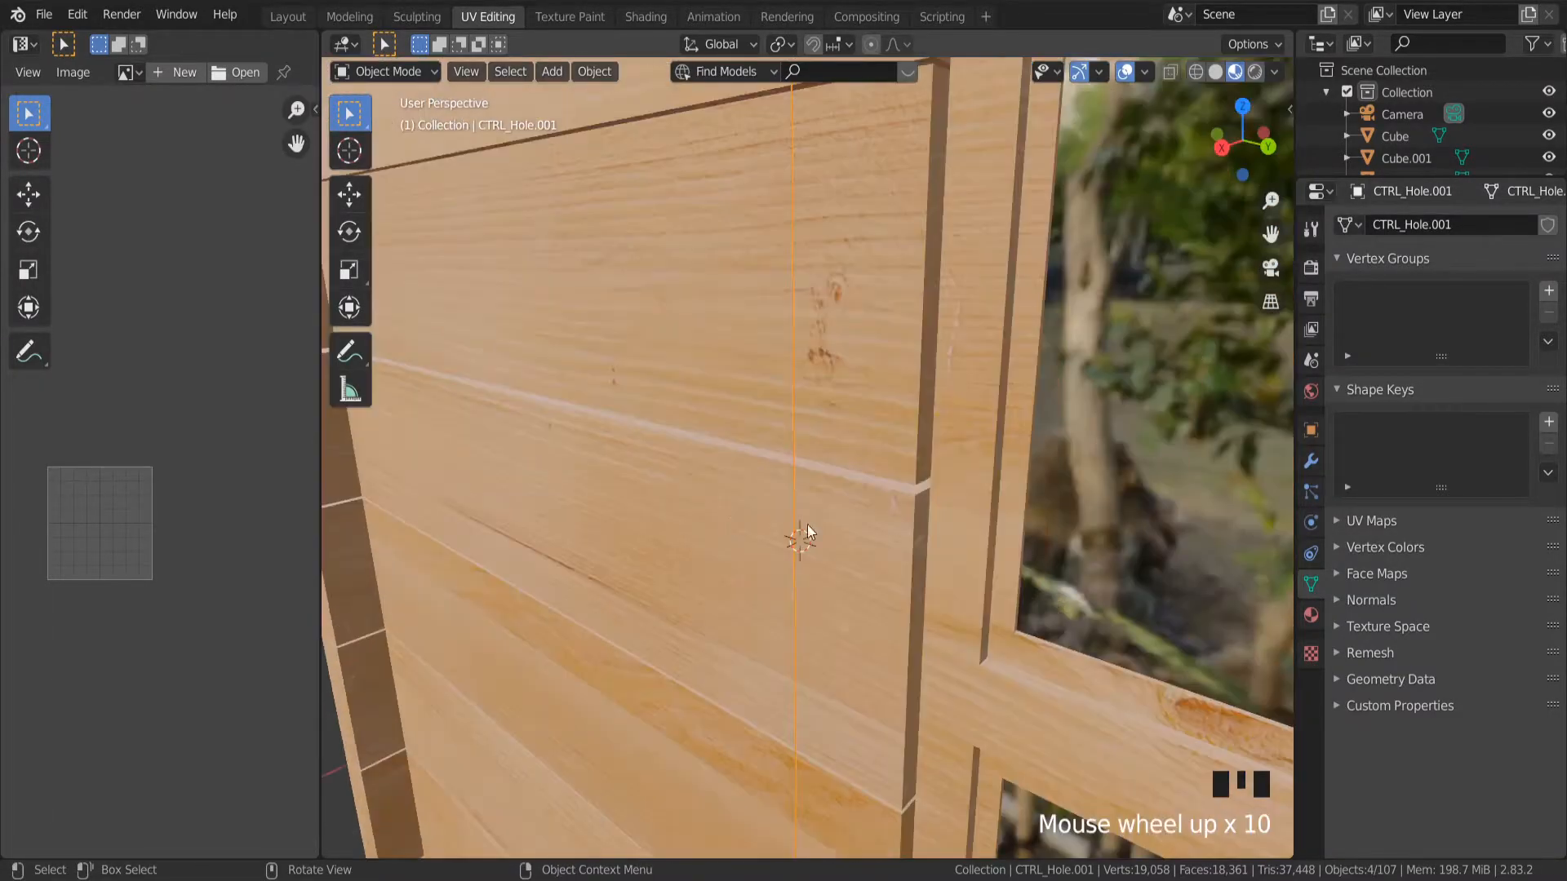
drag(1271, 234, 620, 65)
middle_drag(538, 550, 738, 535)
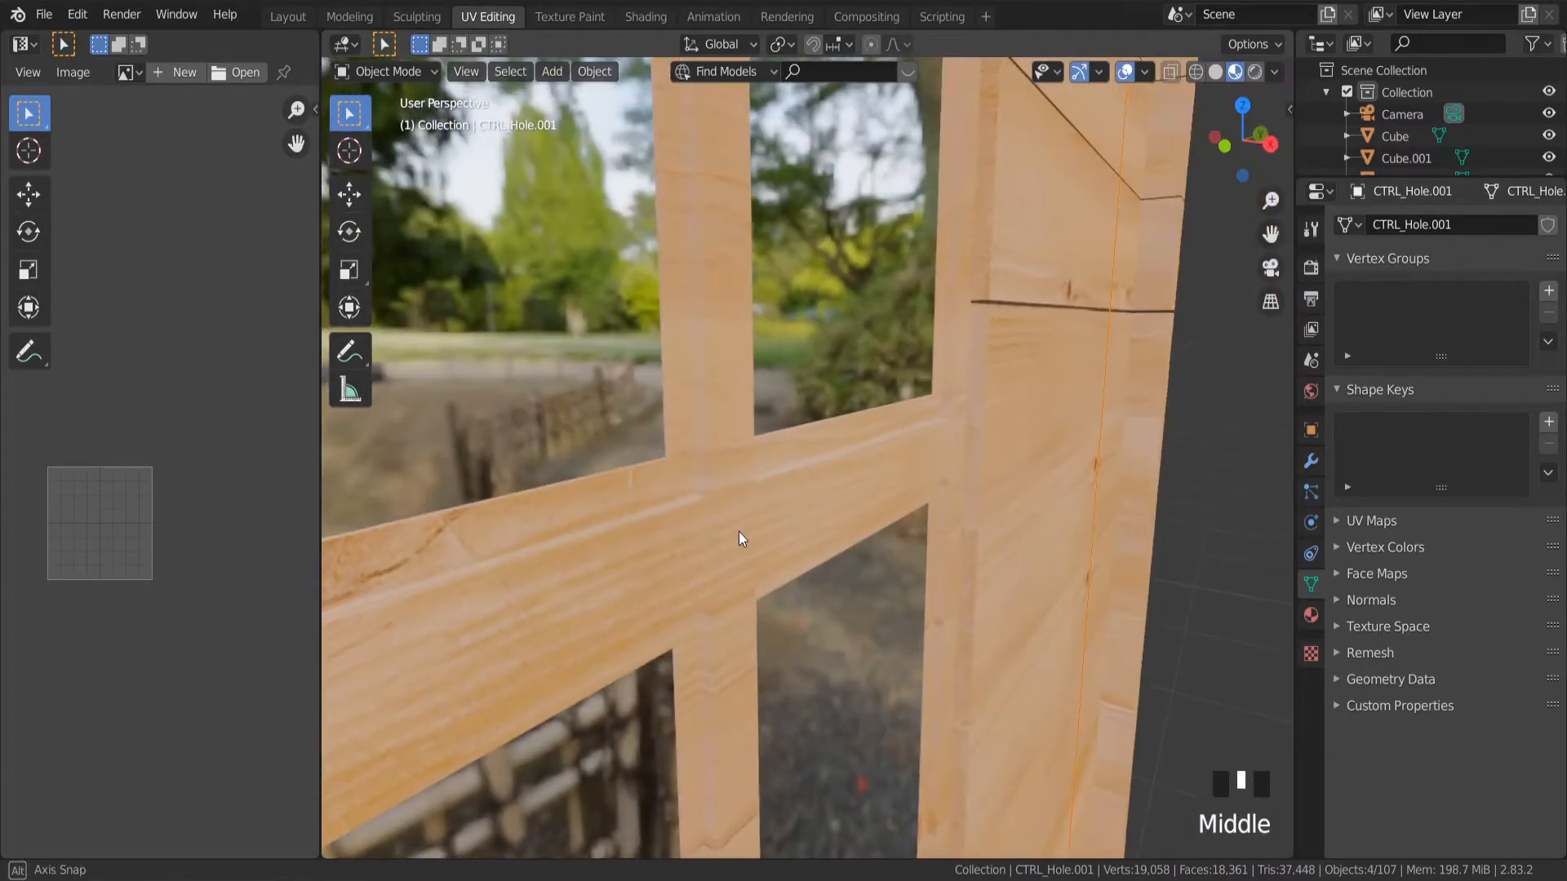
Examine the wood grain up close on the side-wall window's crossbars and upper frame.
scroll(749, 741, down, 1)
scroll(755, 718, up, 7)
scroll(738, 671, down, 3)
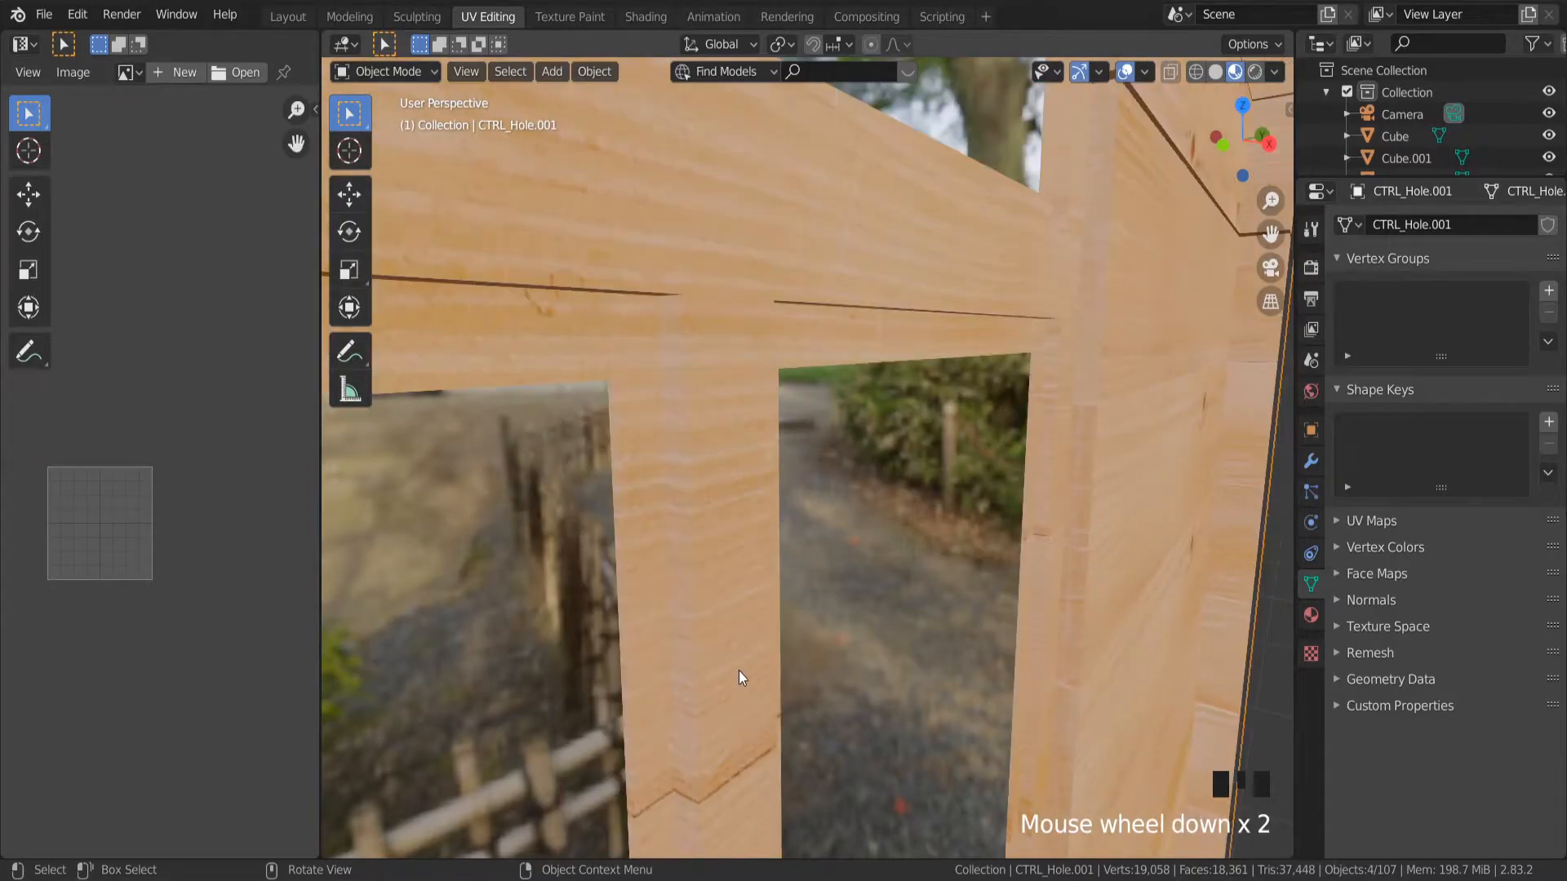
scroll(703, 663, down, 8)
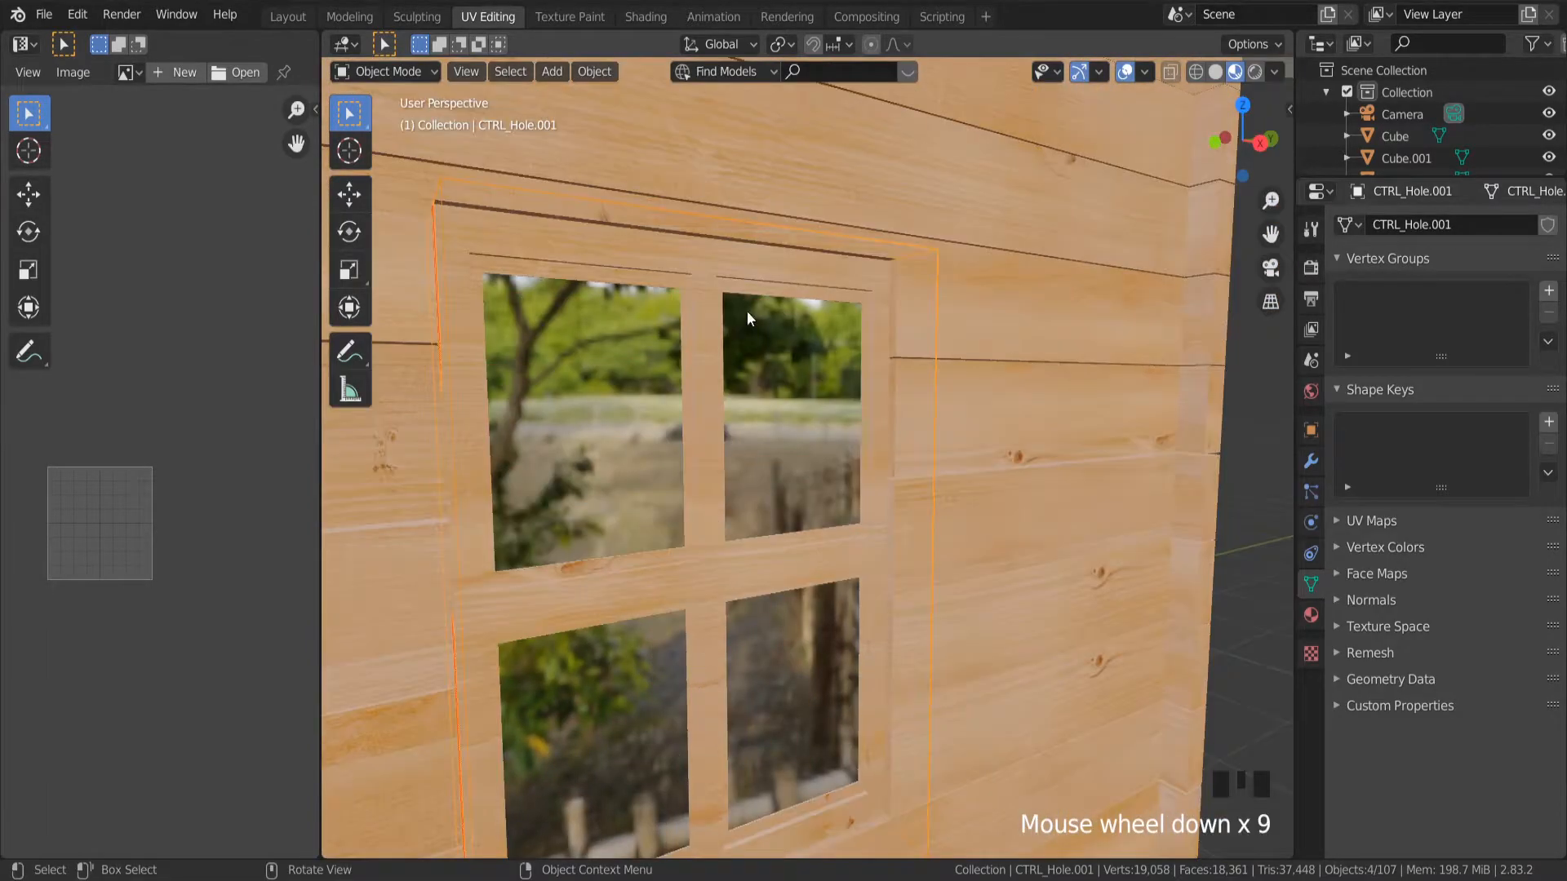
scroll(669, 175, up, 6)
scroll(682, 200, up, 2)
middle_drag(693, 231, 621, 374)
scroll(726, 373, down, 3)
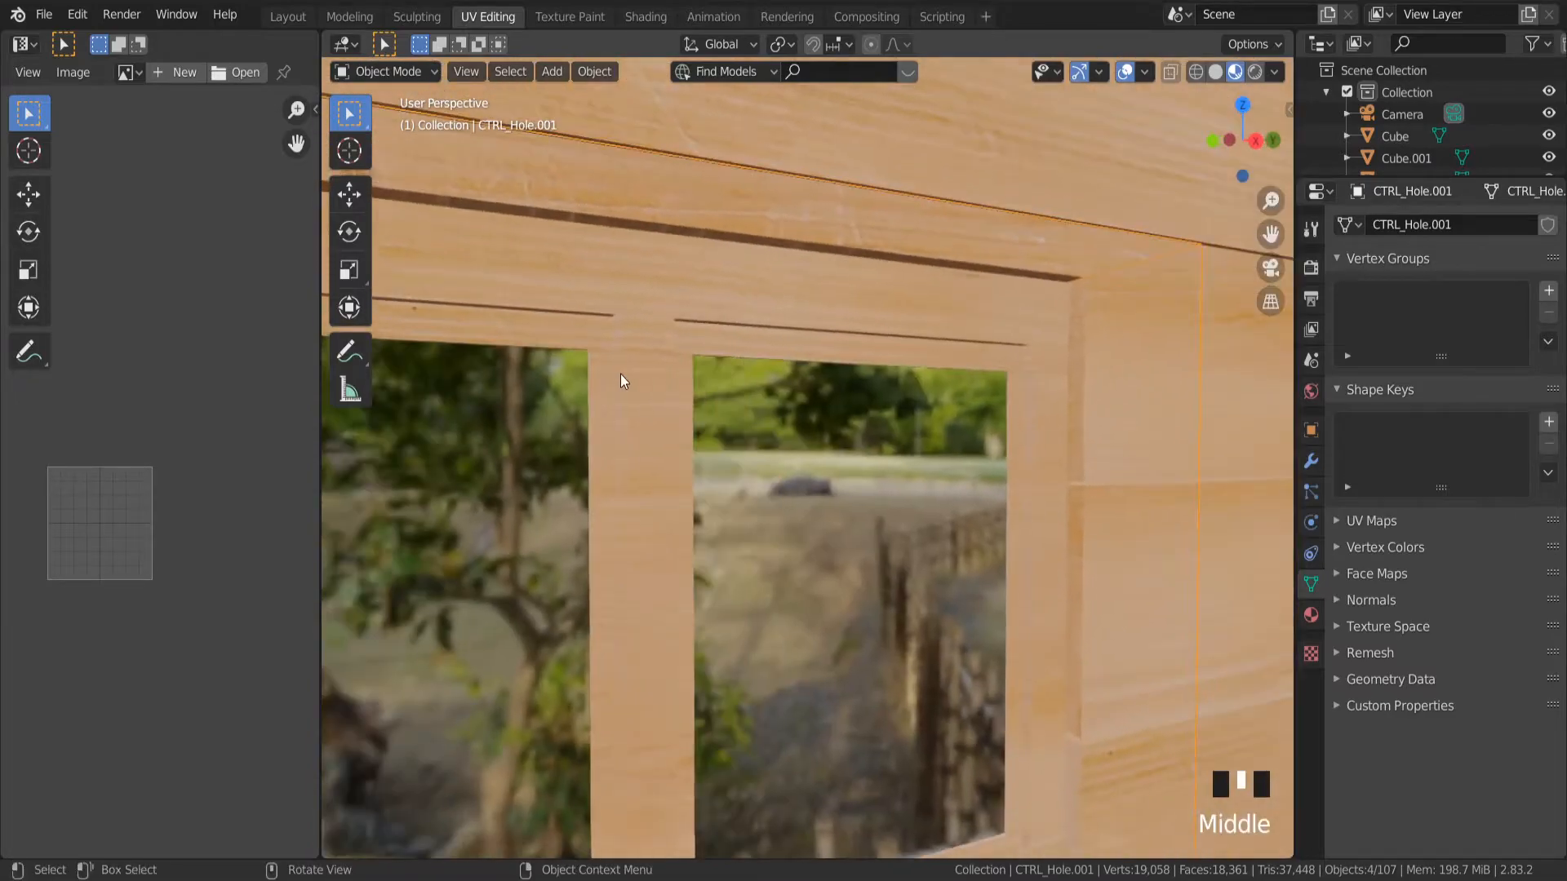
Try Smart UV Project with its default settings on all the side-wall window's faces from the right side view.
click(1255, 140)
scroll(742, 602, down, 7)
key(Tab)
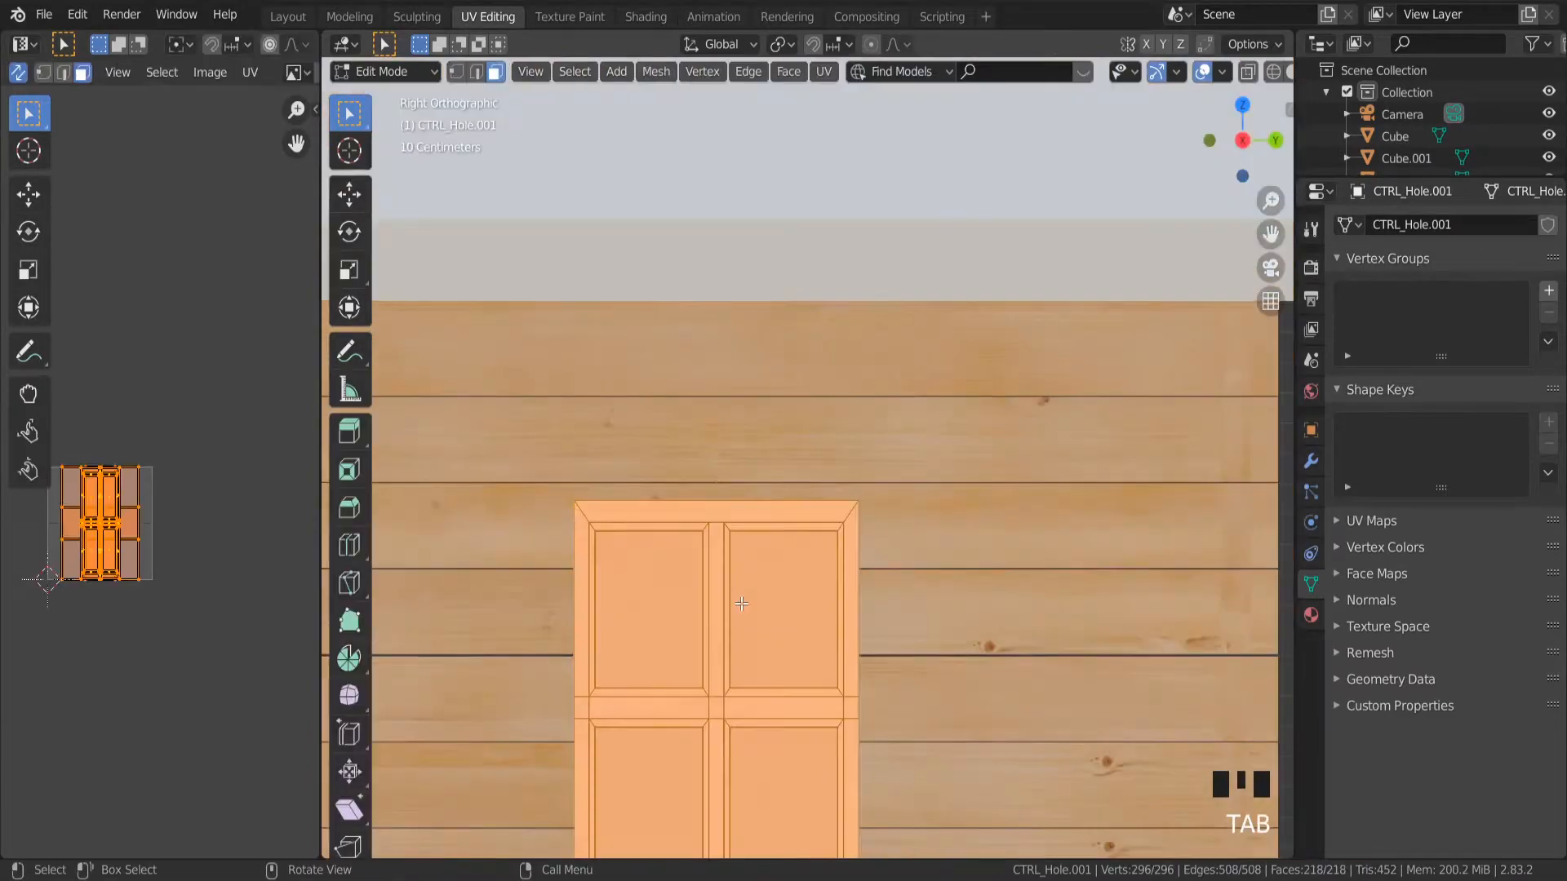
scroll(753, 649, up, 2)
key(u)
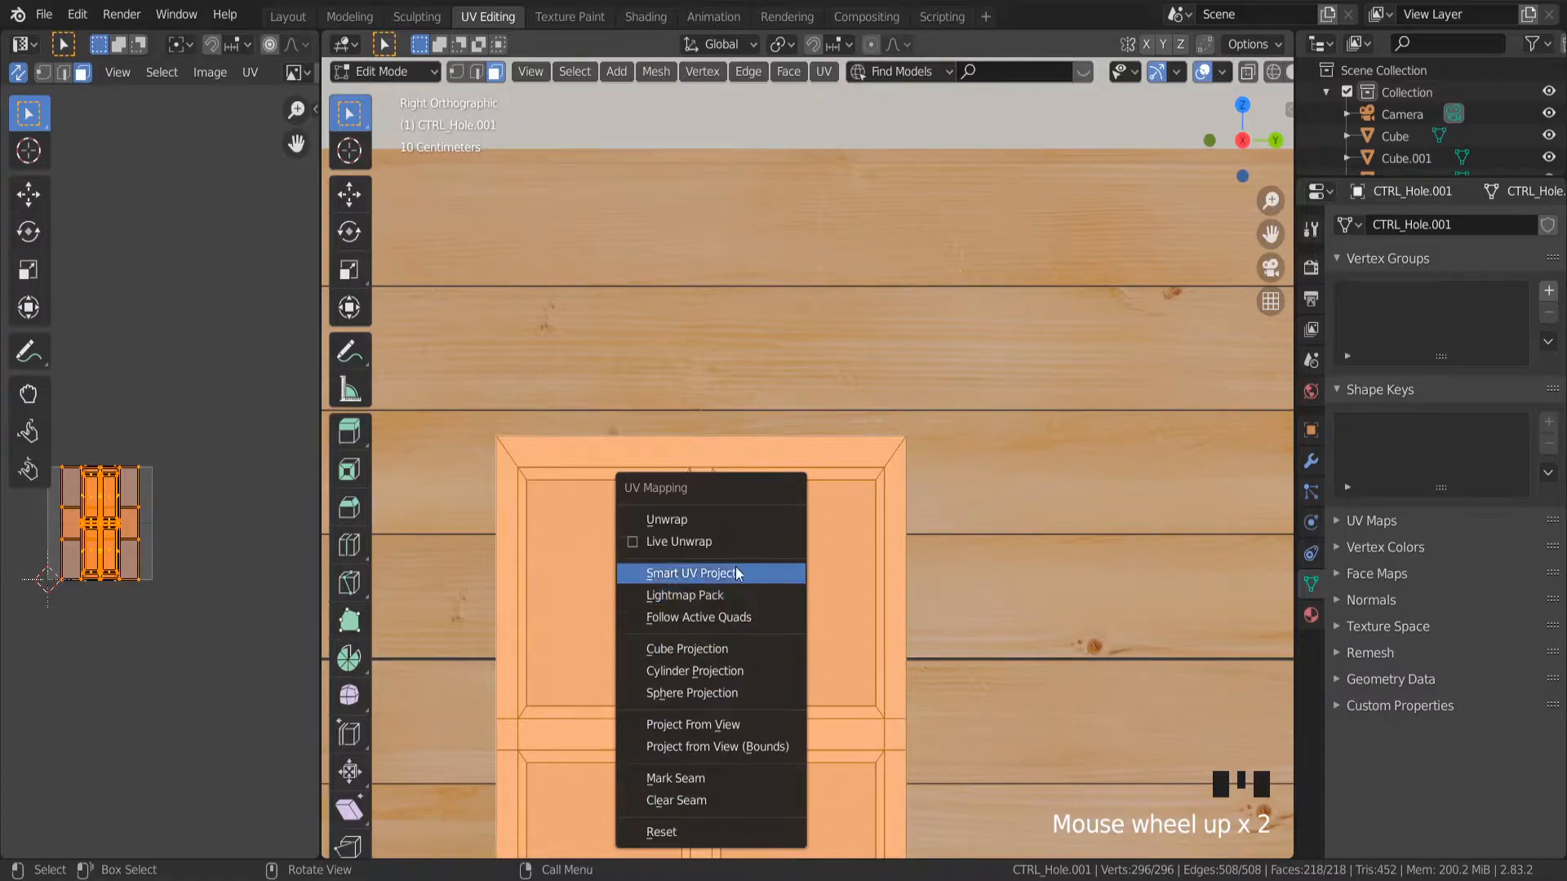
click(736, 573)
click(749, 733)
key(Tab)
Inspect the newly projected wood grain on the window's vertical bar, top rail and frame from several angles.
scroll(710, 592, up, 4)
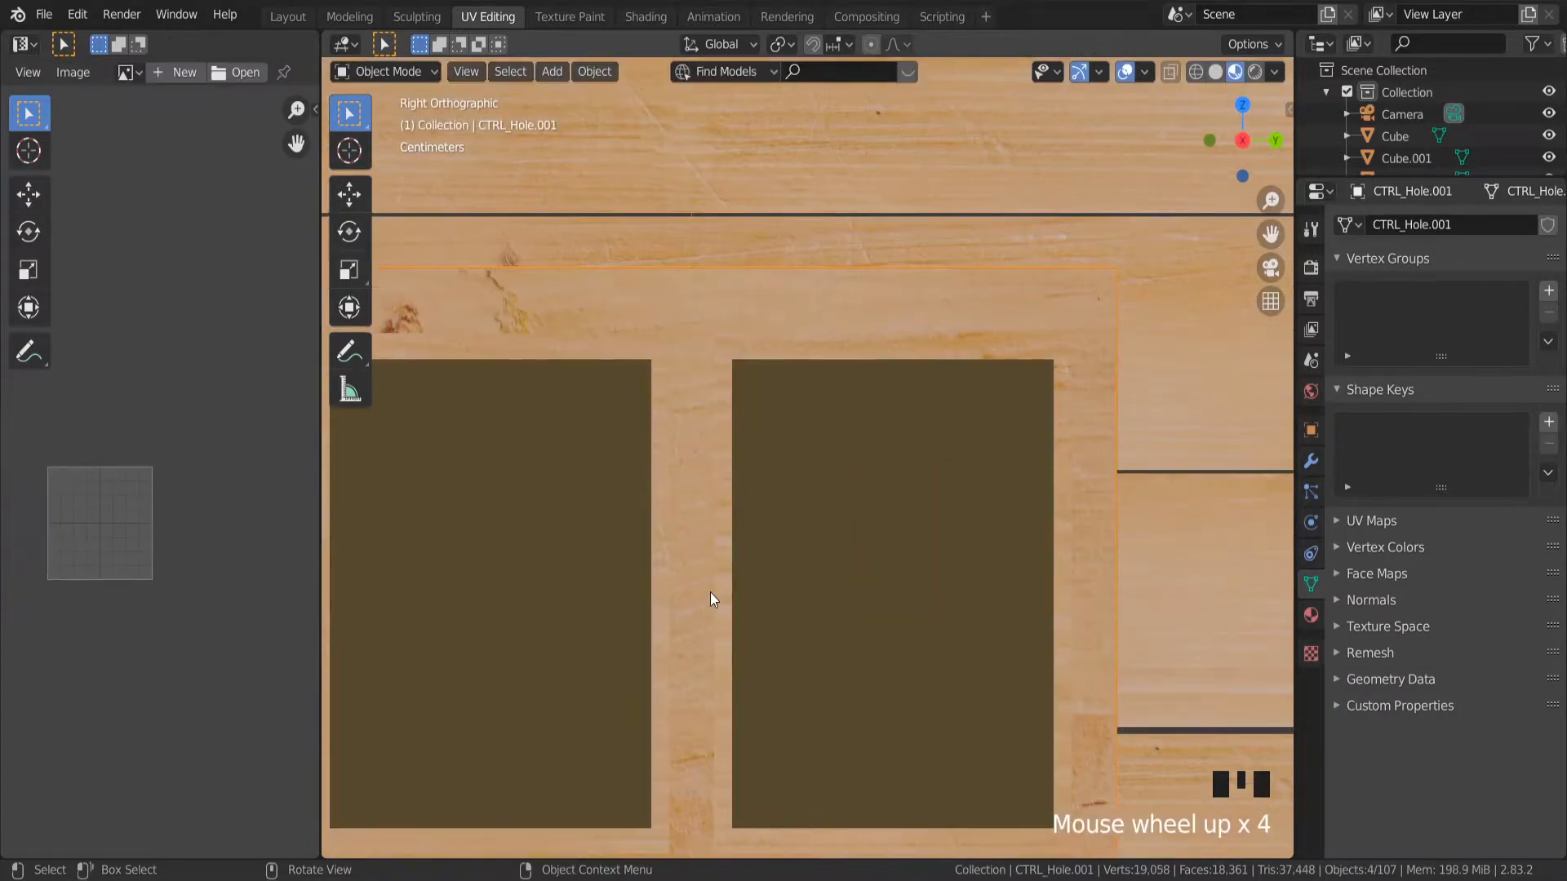
scroll(710, 593, up, 3)
scroll(710, 593, down, 1)
middle_drag(710, 593, 715, 507)
scroll(748, 501, up, 6)
scroll(708, 509, down, 3)
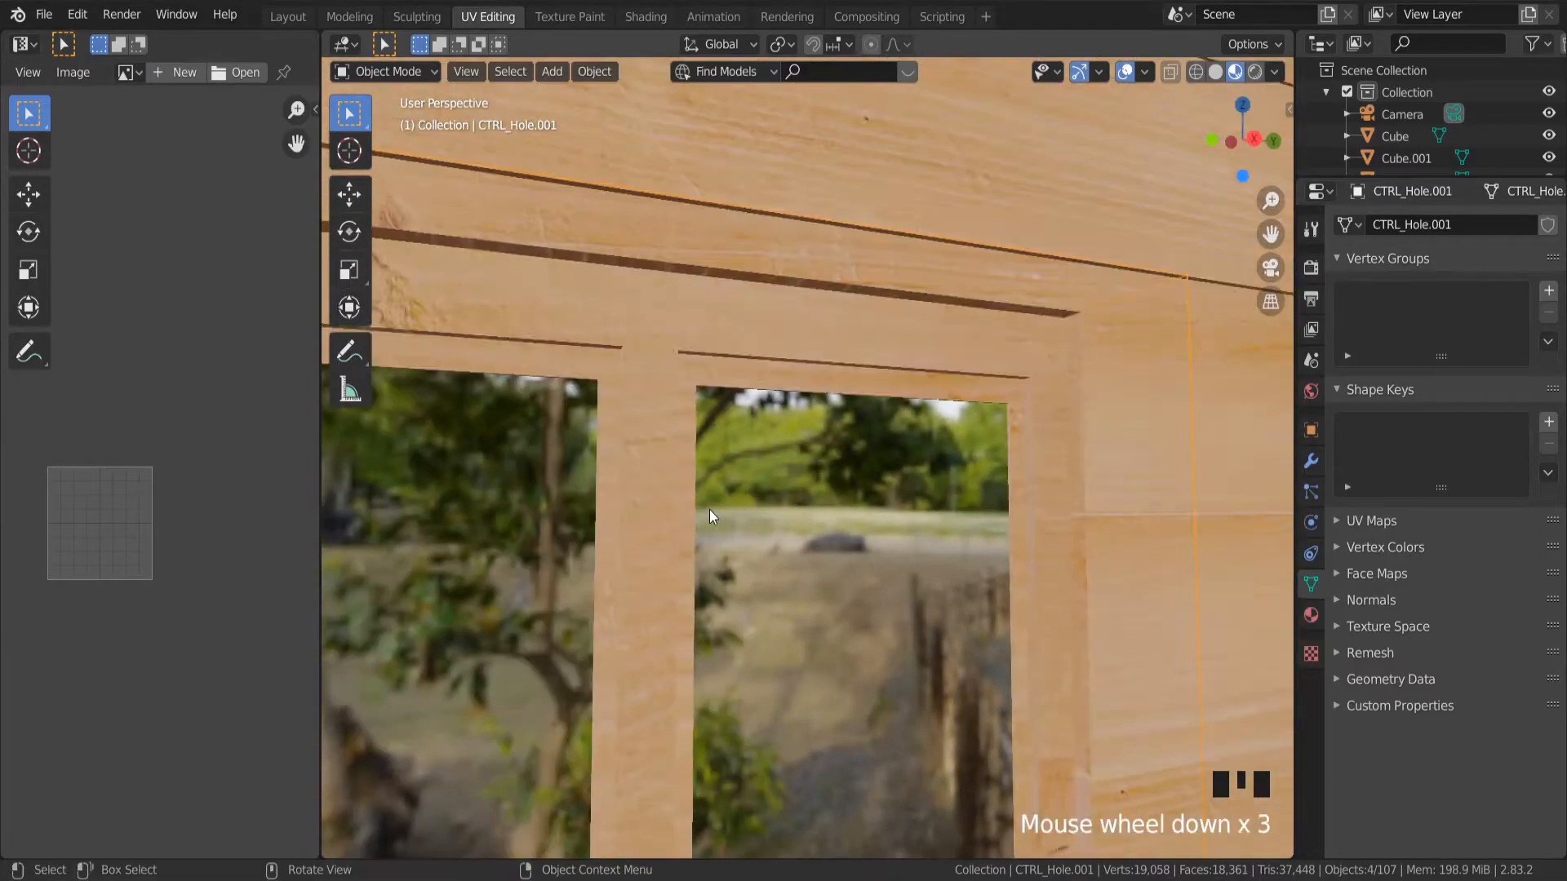
scroll(709, 511, down, 2)
scroll(709, 511, up, 4)
middle_drag(917, 538, 1031, 541)
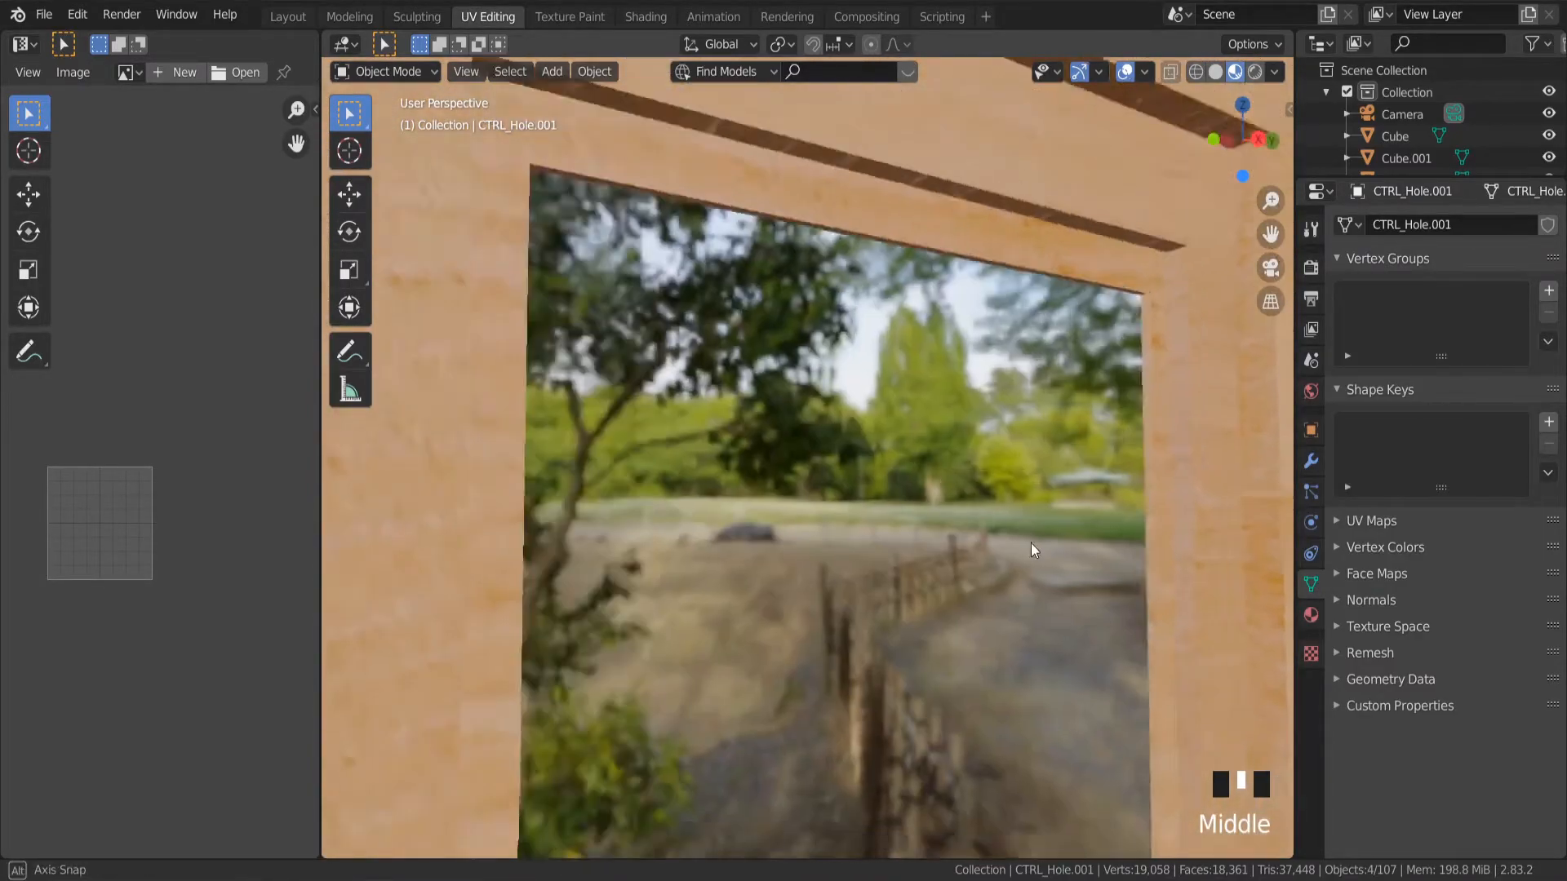
Unwrap all the window's faces with Cube Projection from the right side view and check the grain.
scroll(878, 614, down, 7)
click(1218, 147)
scroll(830, 635, down, 4)
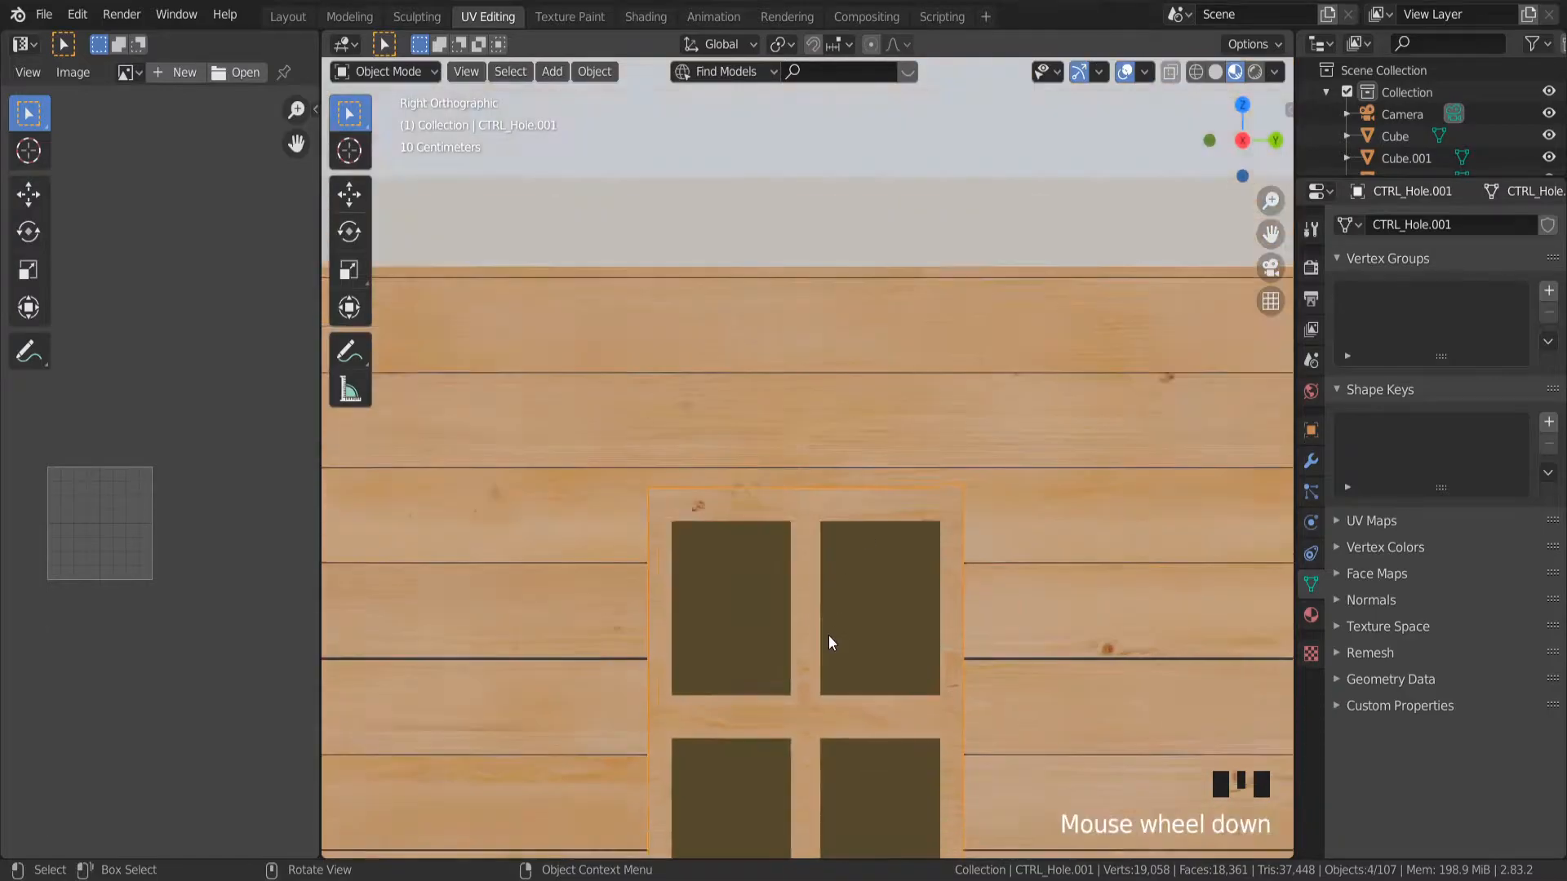
key(Tab)
key(u)
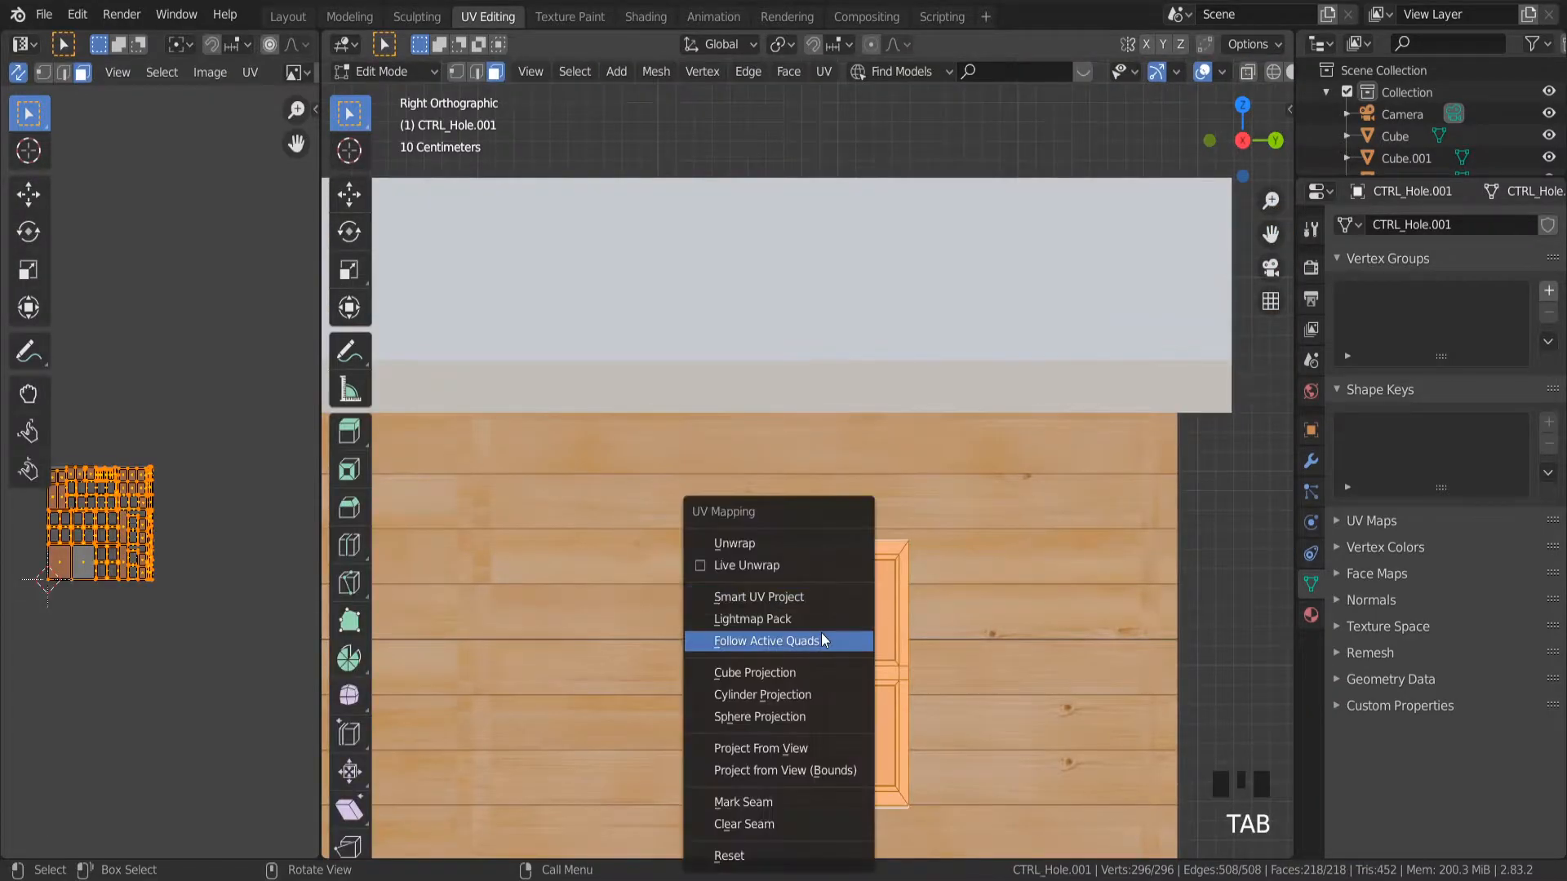
click(813, 671)
key(Tab)
scroll(825, 645, up, 11)
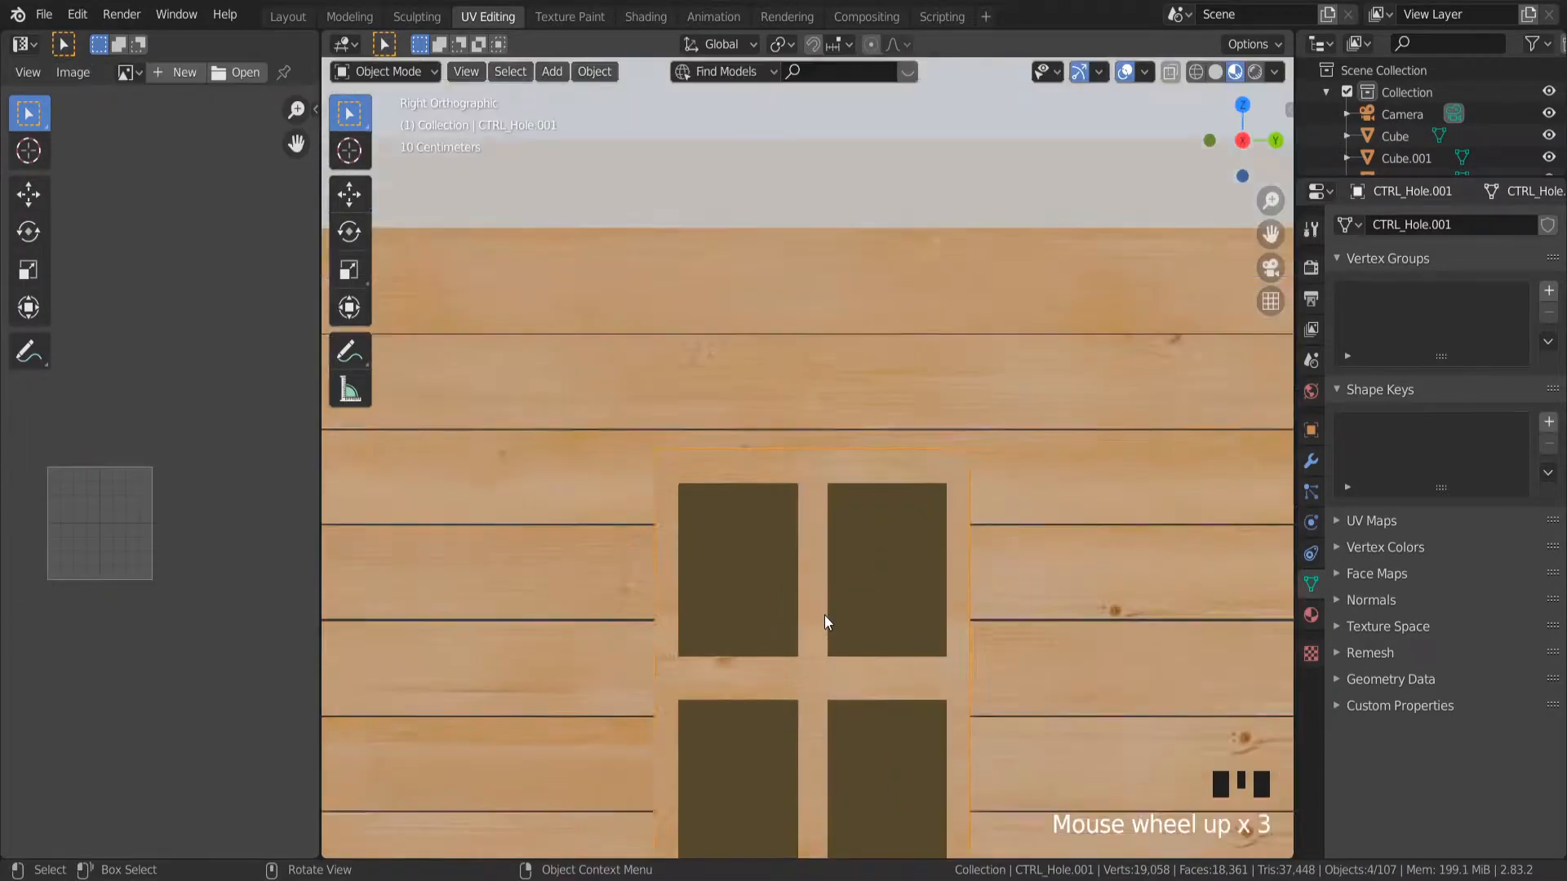
Reapply Cube Projection to all the window's faces with a reduced cube size and check the grain.
key(Tab)
scroll(805, 636, down, 4)
scroll(804, 637, down, 7)
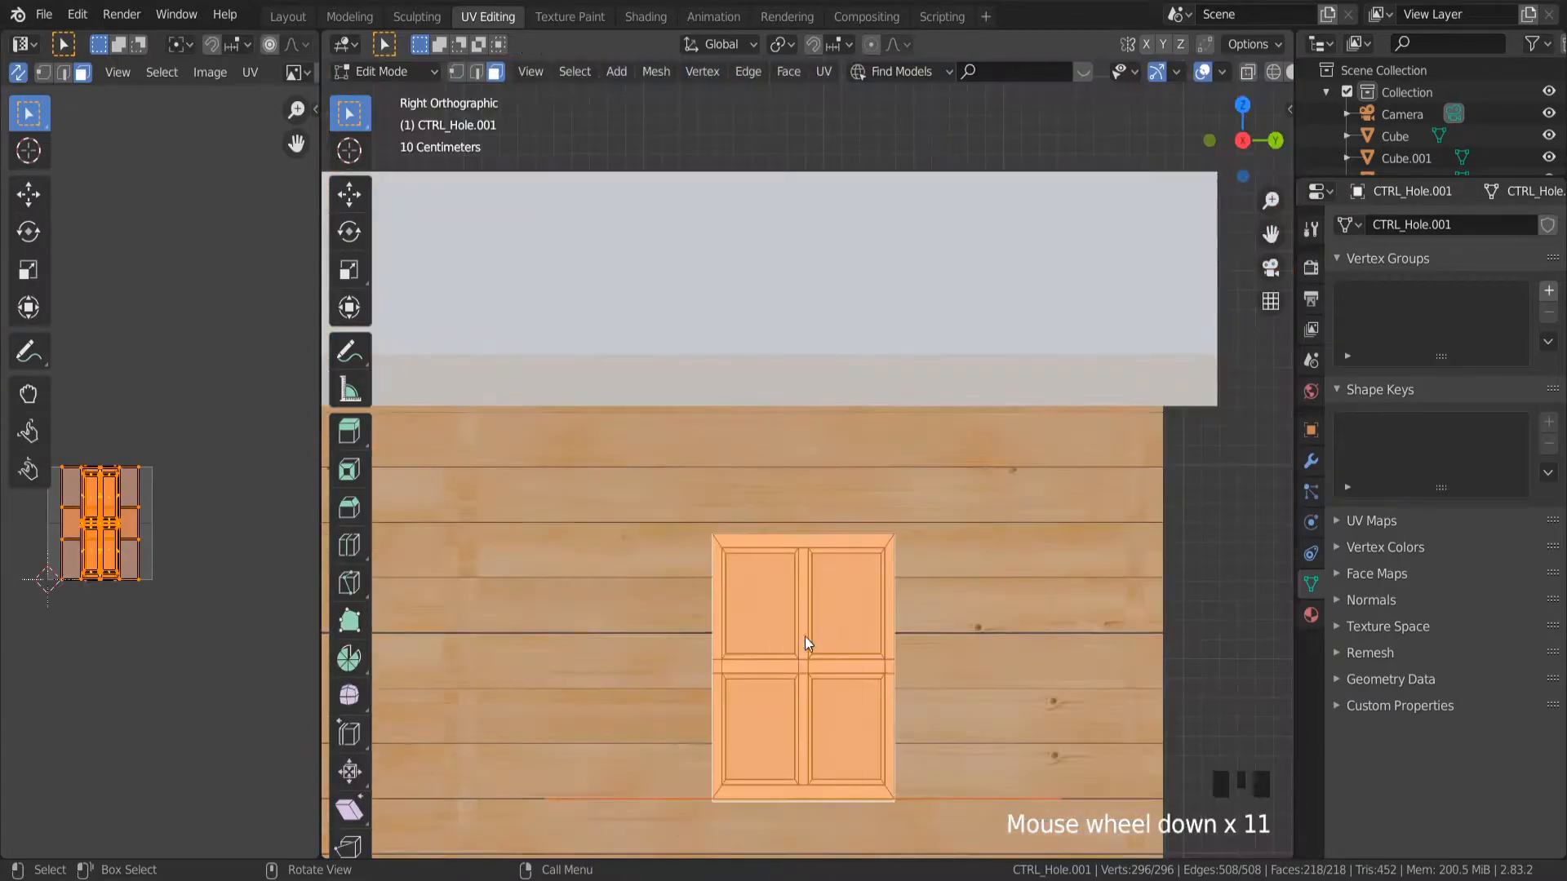
key(u)
click(805, 636)
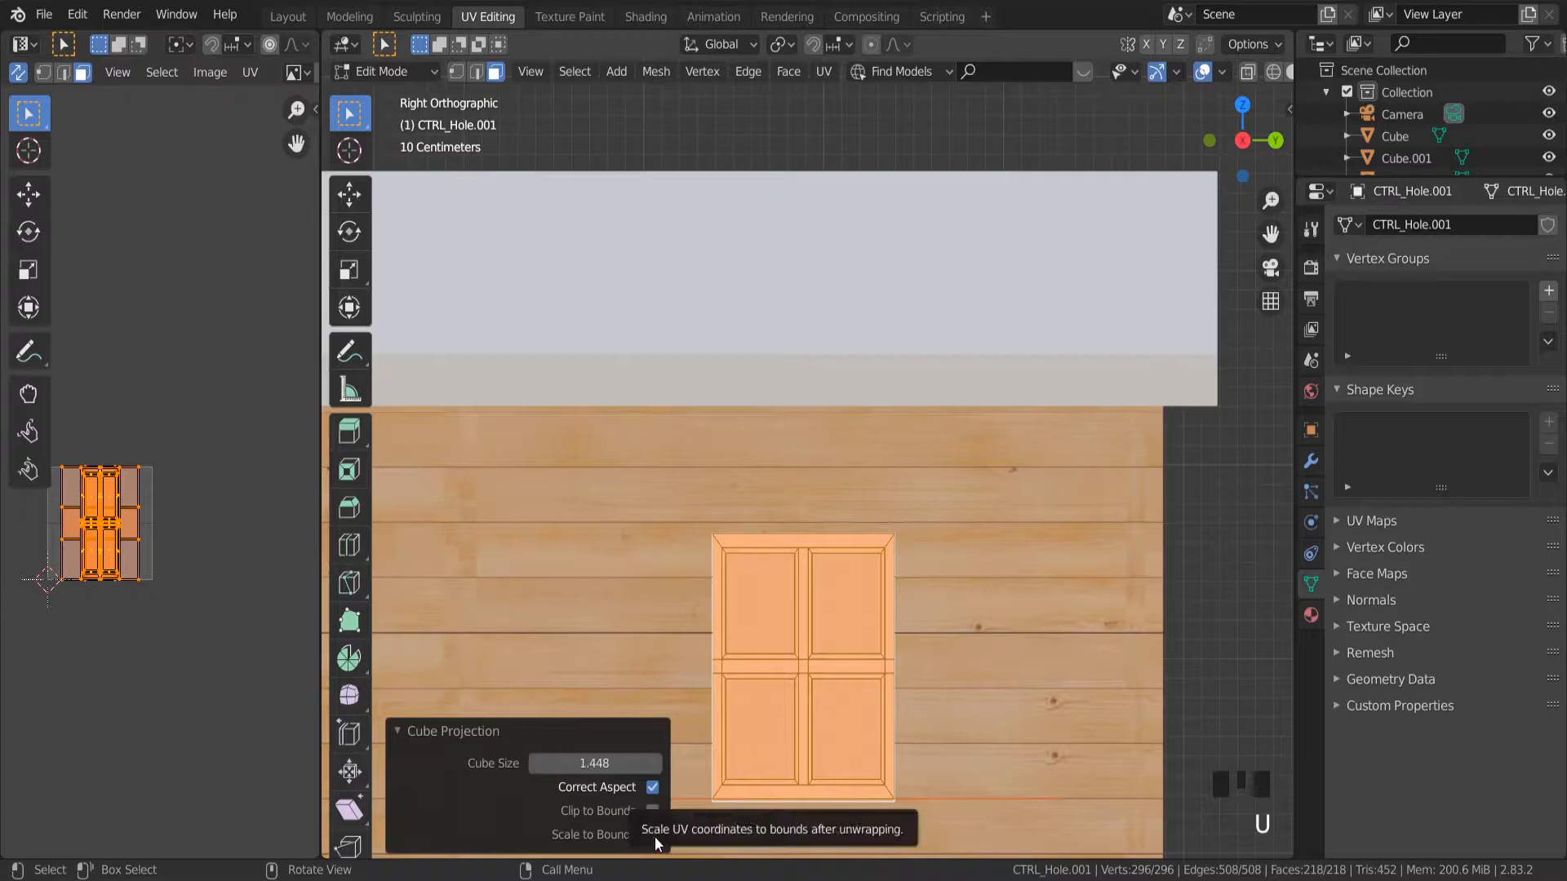
drag(618, 765, 543, 765)
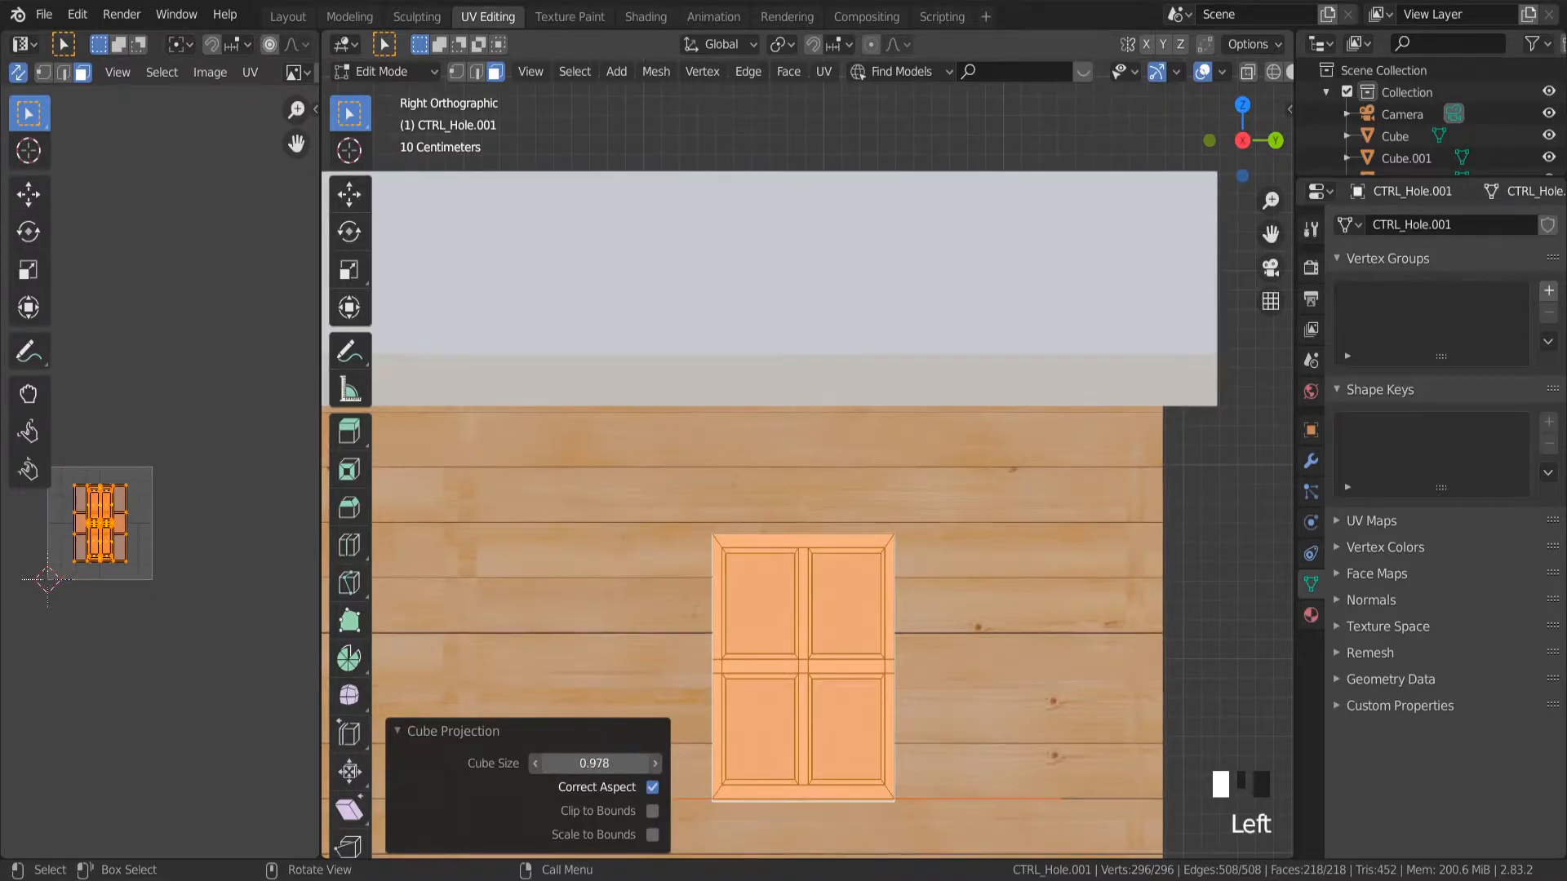
key(Tab)
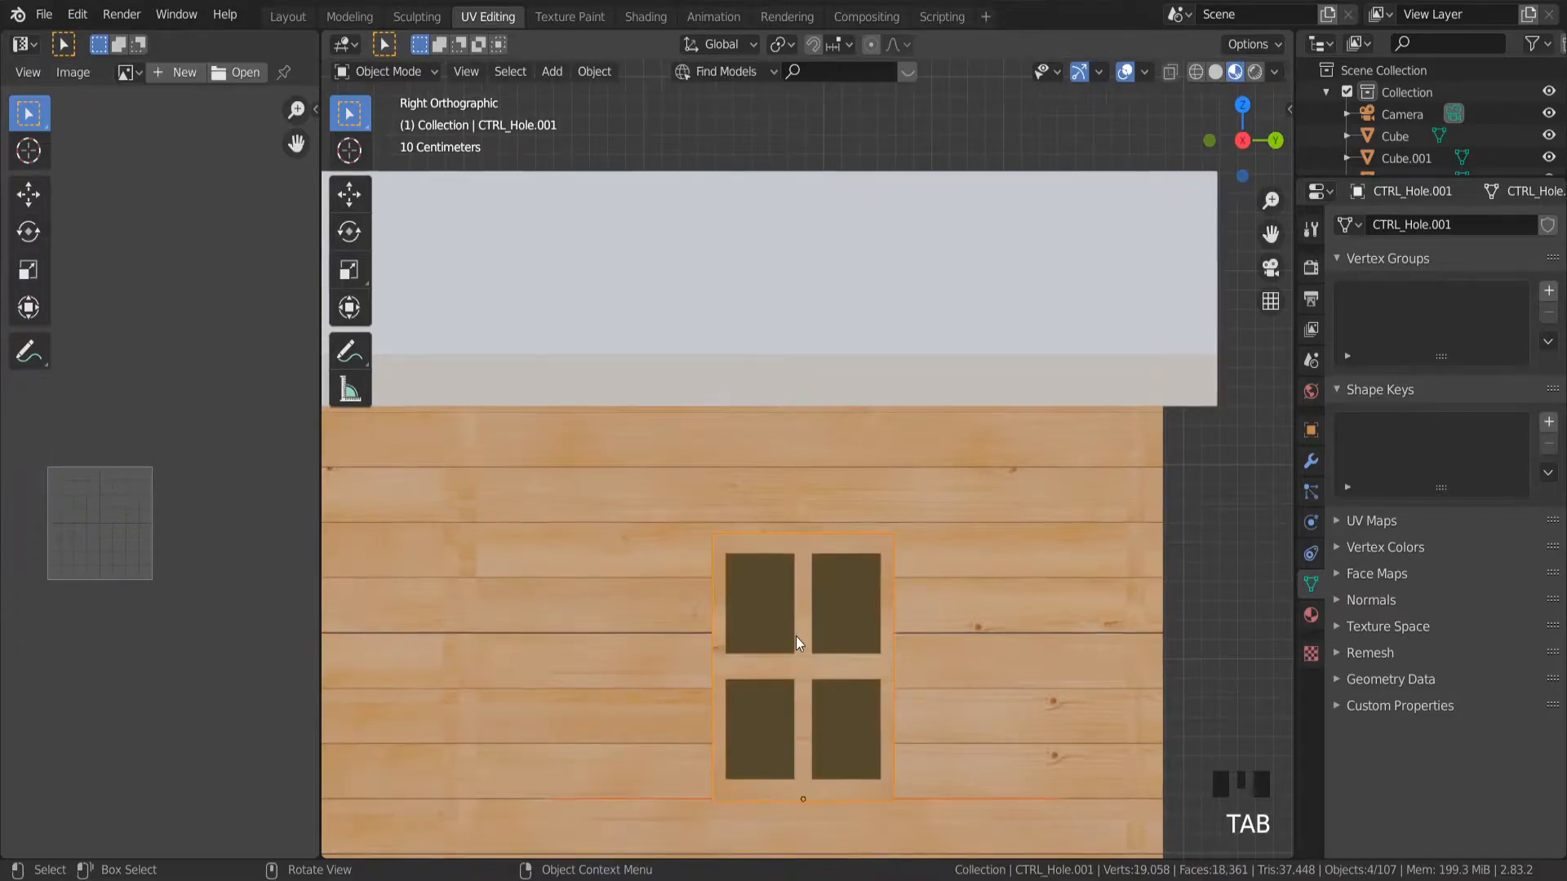
scroll(796, 636, up, 9)
scroll(806, 661, down, 3)
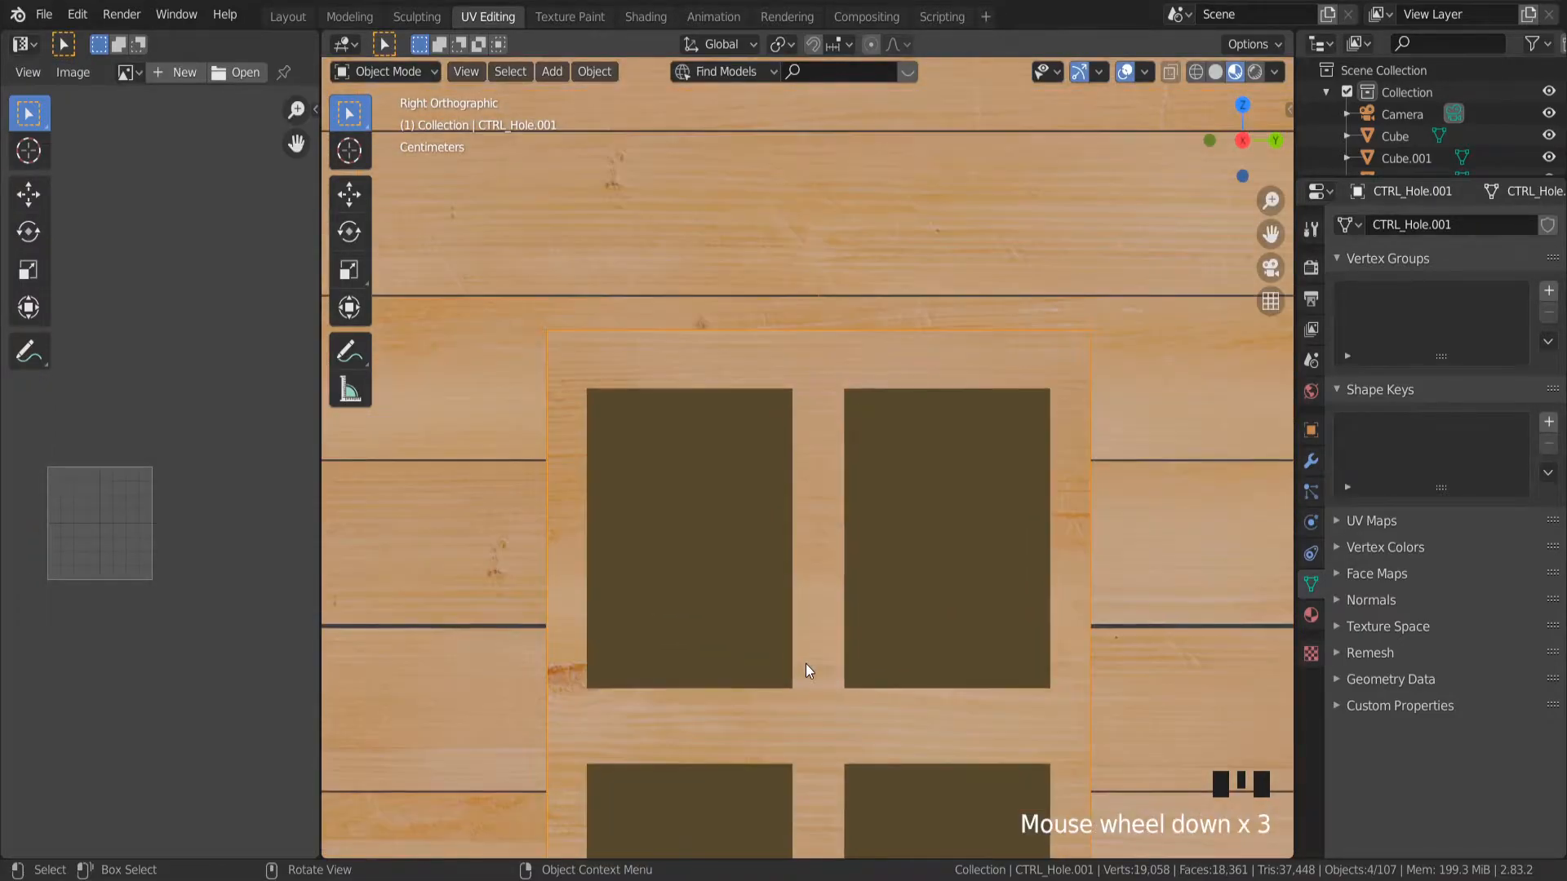
Apply Cube Projection to all the window's faces with a cube size of 1 and check the wood grain.
key(Tab)
key(u)
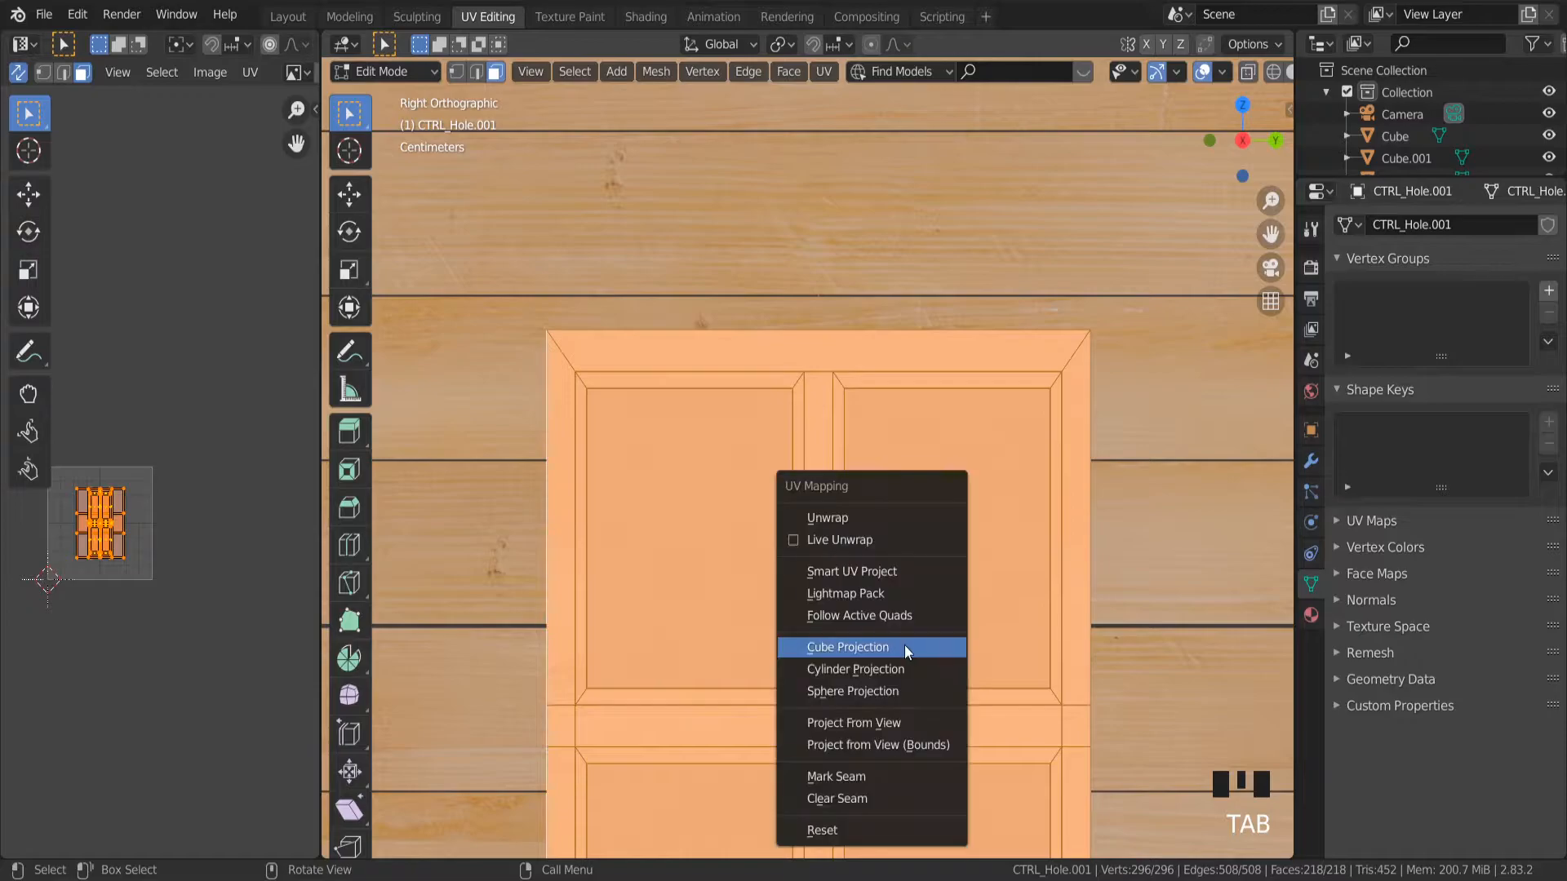
click(903, 644)
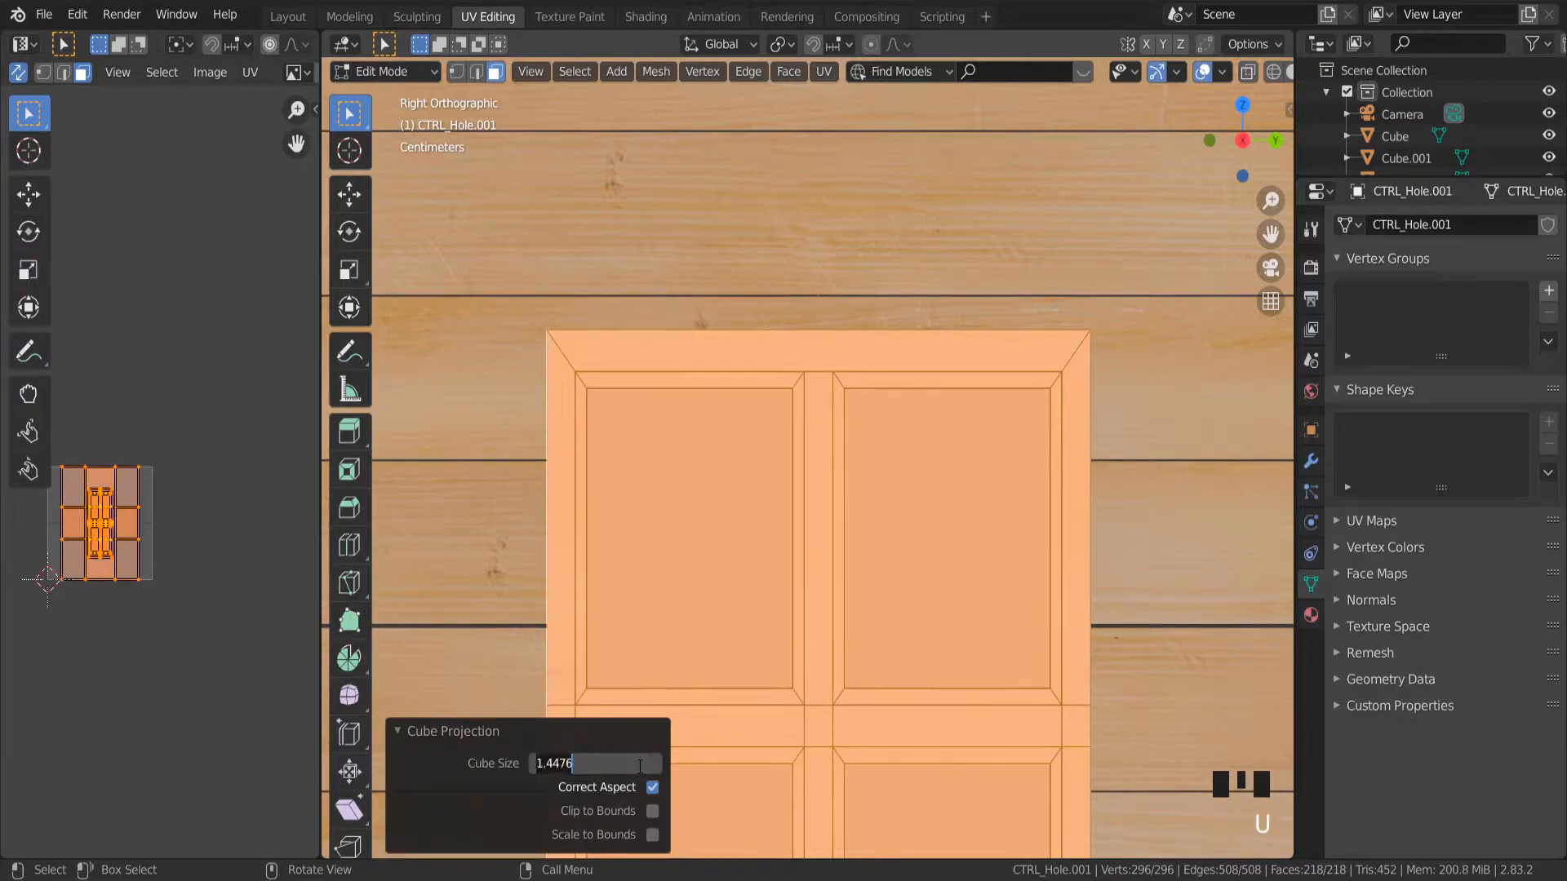
text(1)
click(614, 745)
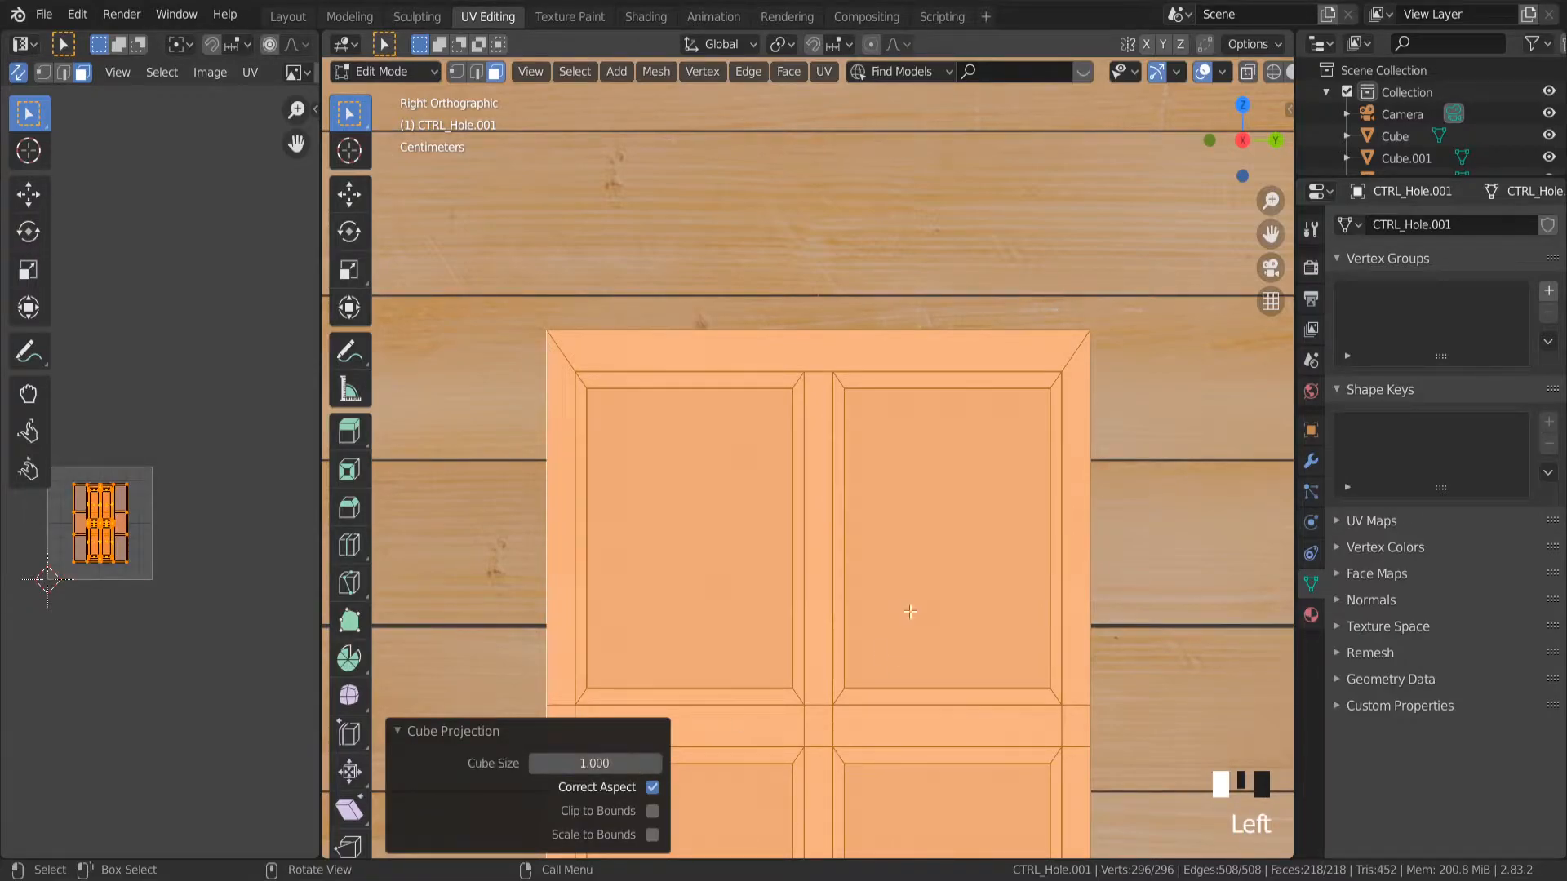
key(Tab)
scroll(867, 611, up, 3)
scroll(861, 620, down, 2)
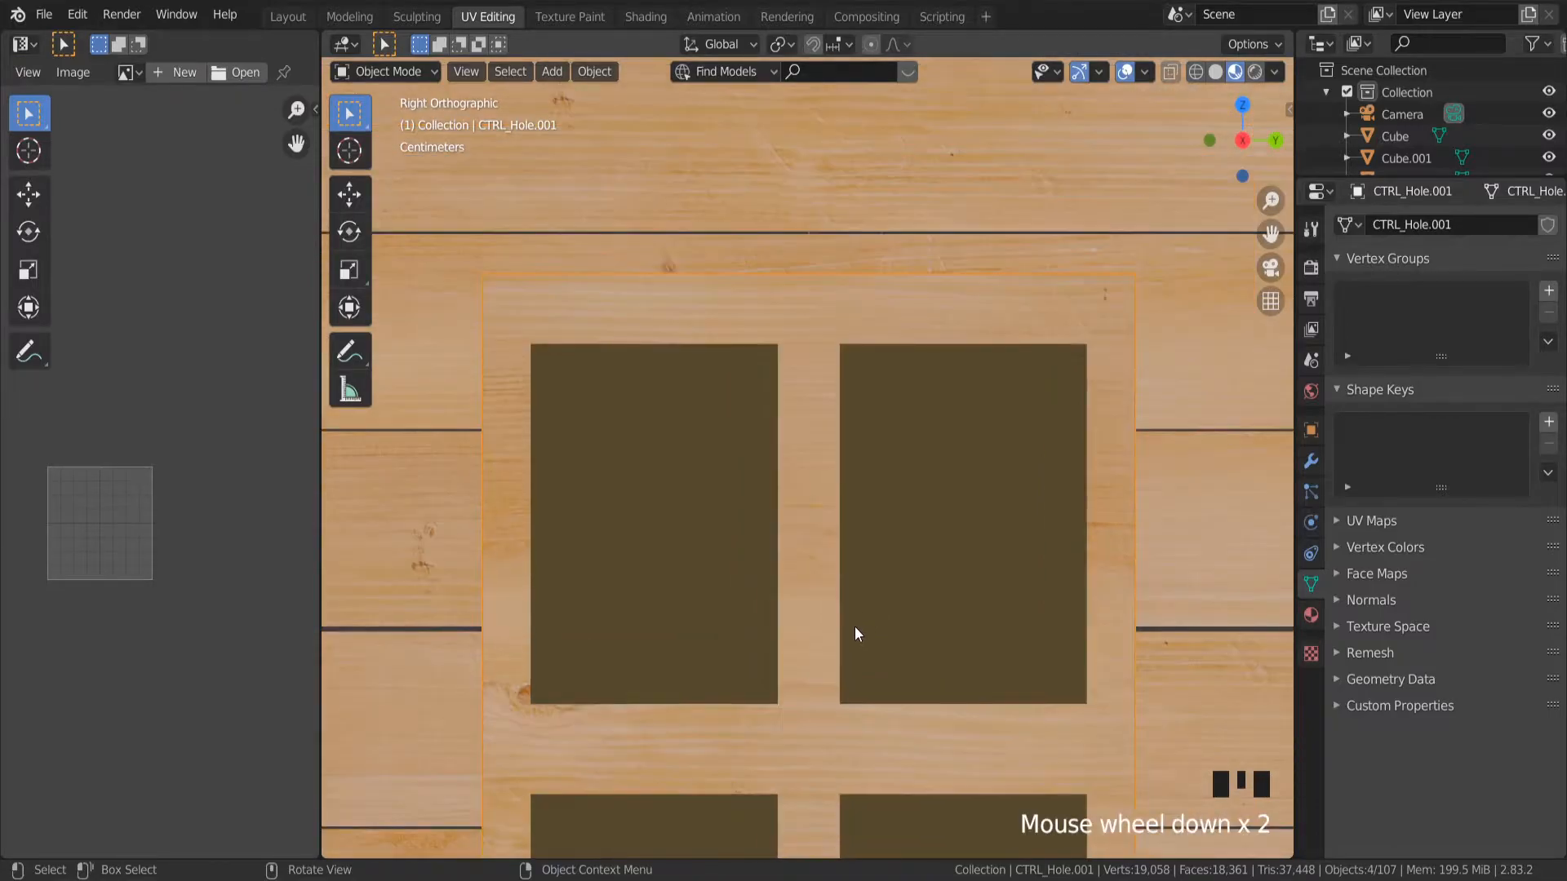
scroll(849, 644, down, 3)
middle_drag(811, 689, 696, 683)
scroll(757, 698, up, 3)
scroll(702, 684, down, 4)
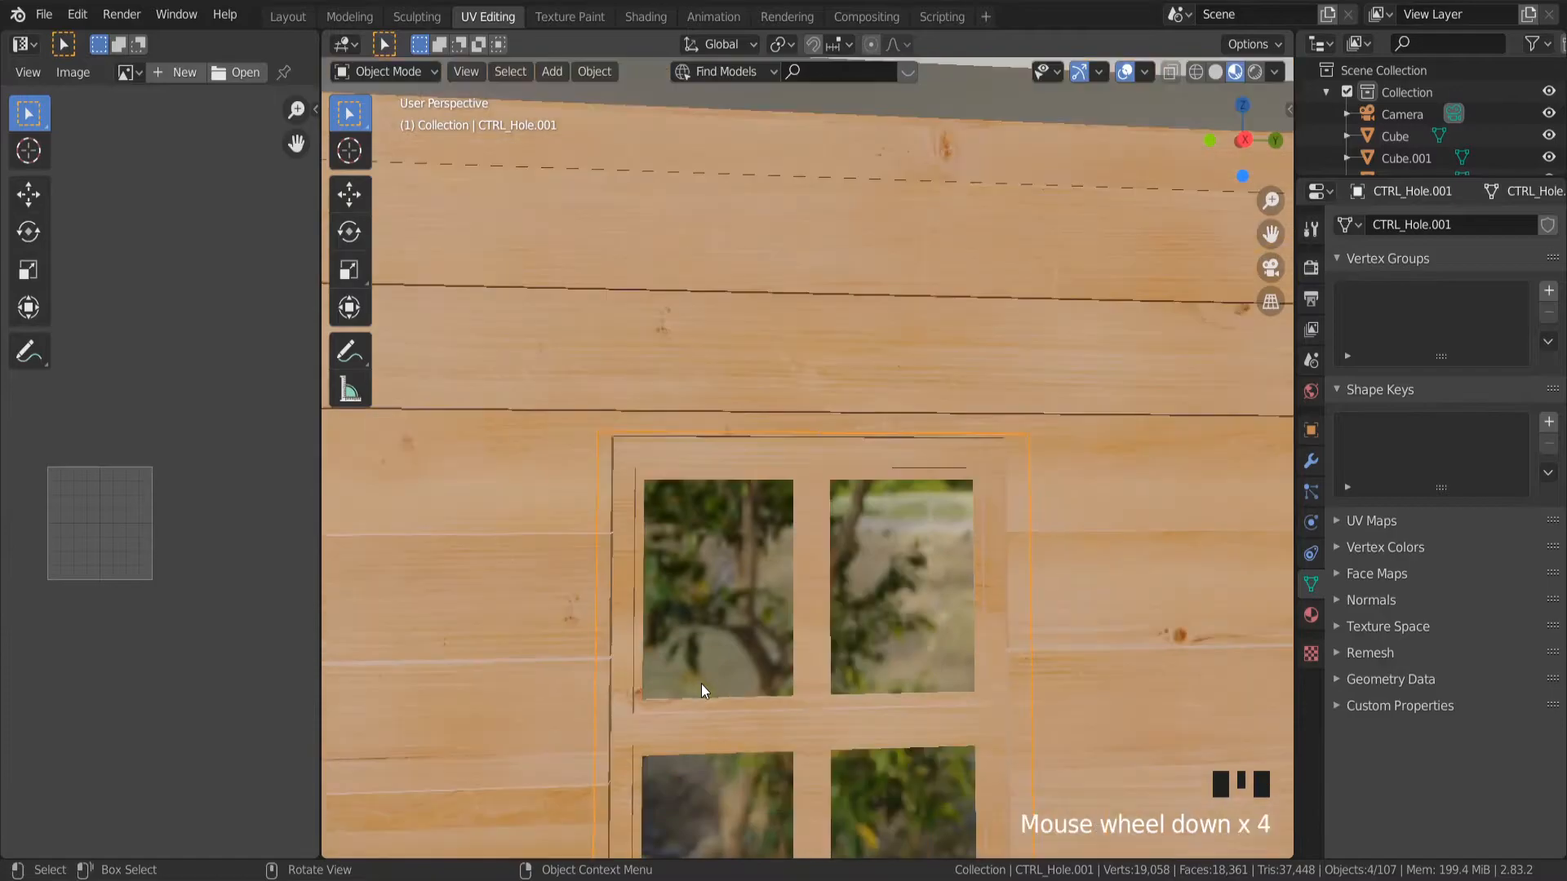
Duplicate the side-wall window and move the copy about -4.83 m along the Y axis, clear of the wall.
scroll(718, 687, down, 8)
middle_drag(791, 754, 824, 762)
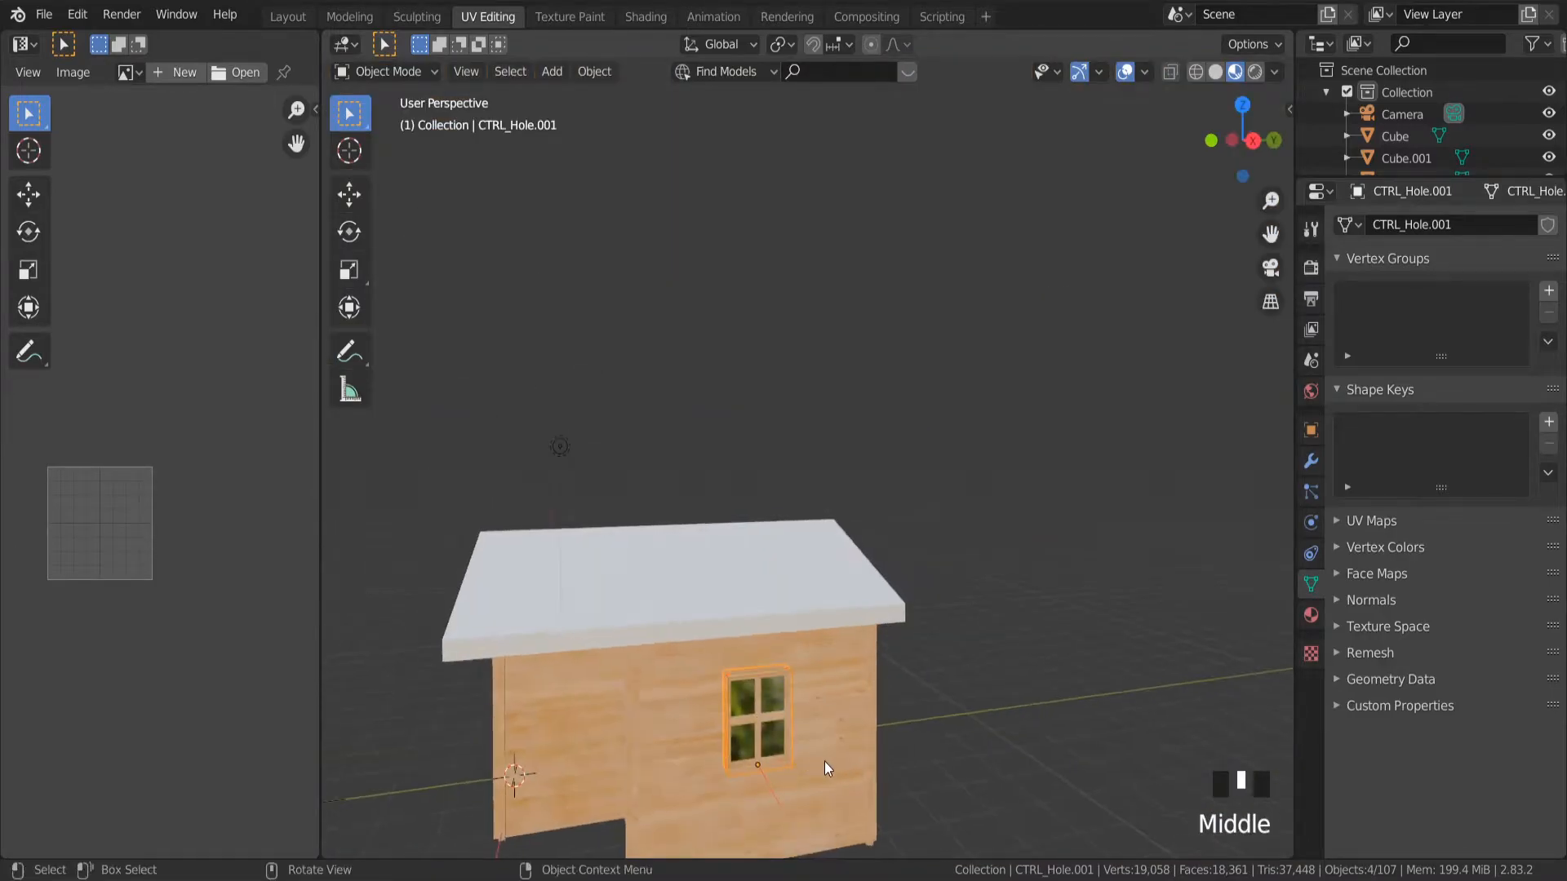
key(shift+d)
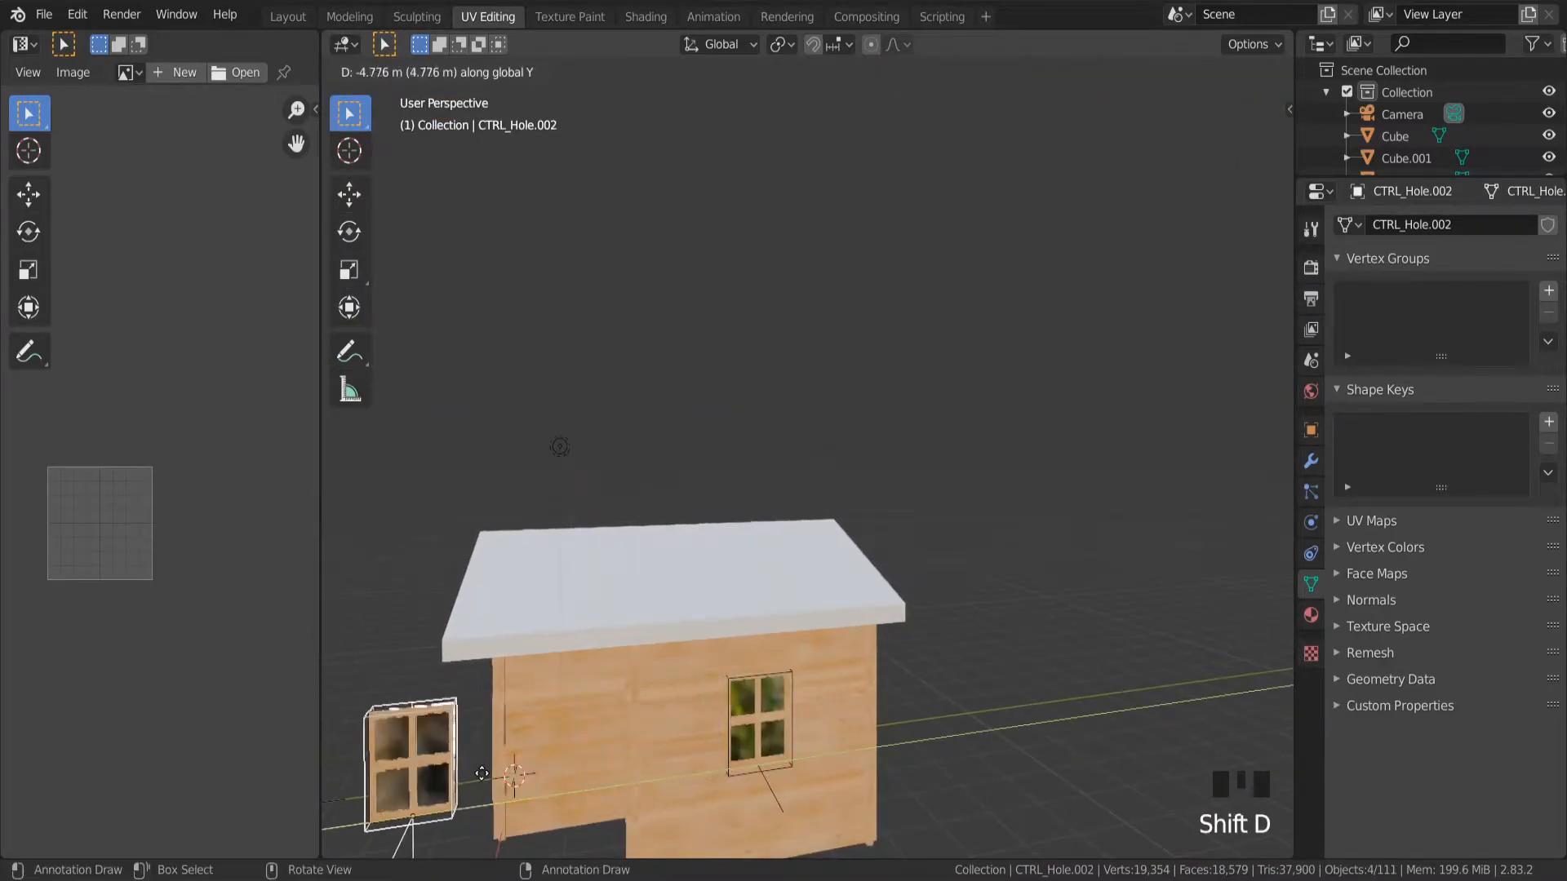
click(522, 772)
scroll(530, 771, down, 2)
middle_drag(886, 625, 727, 711)
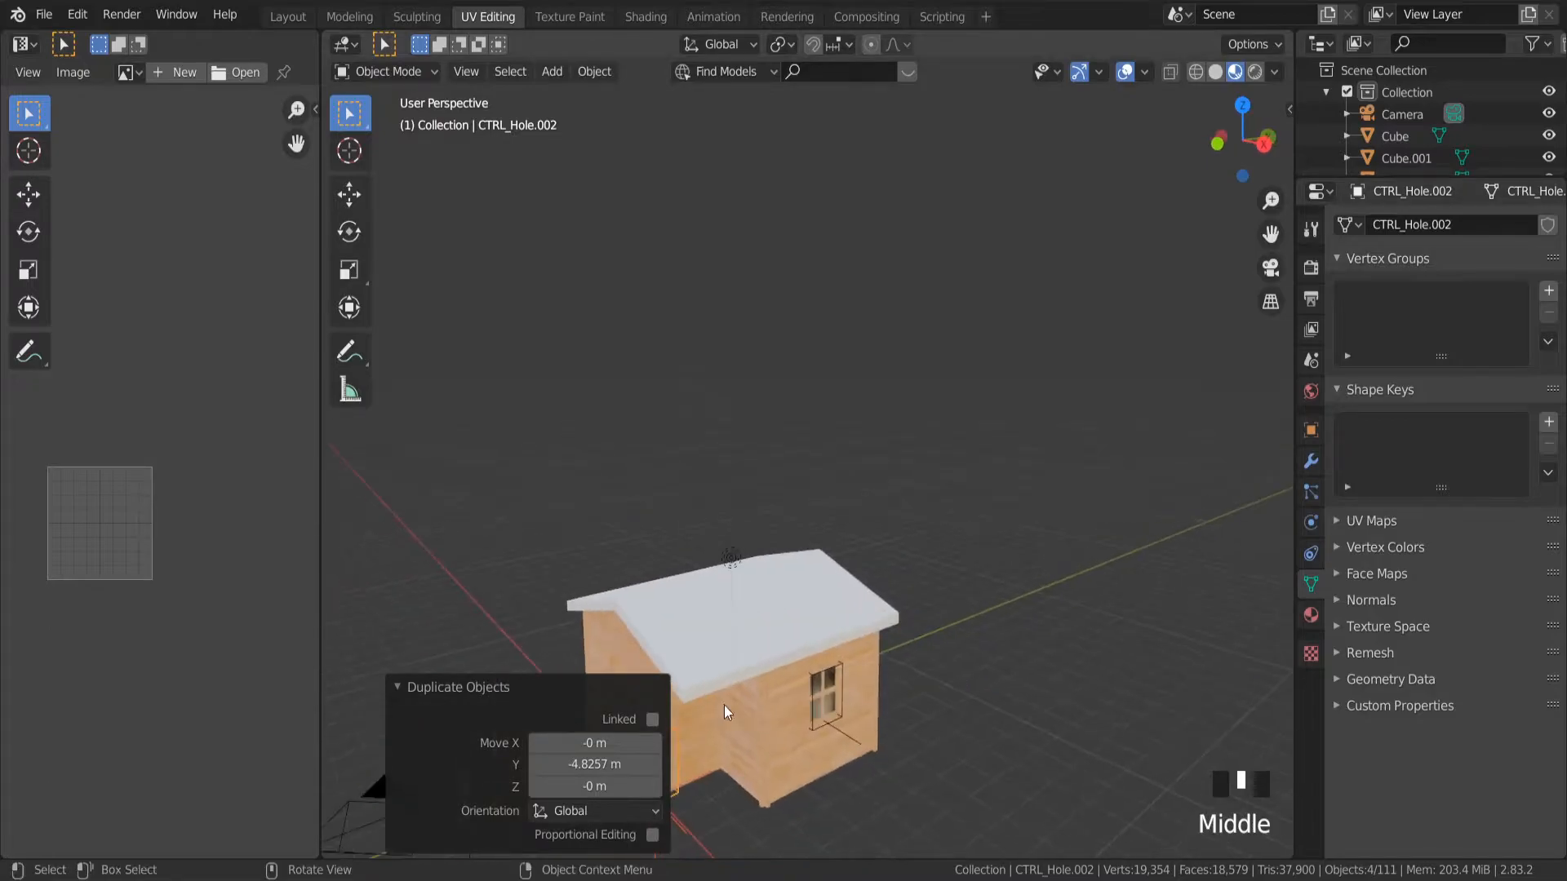
click(409, 695)
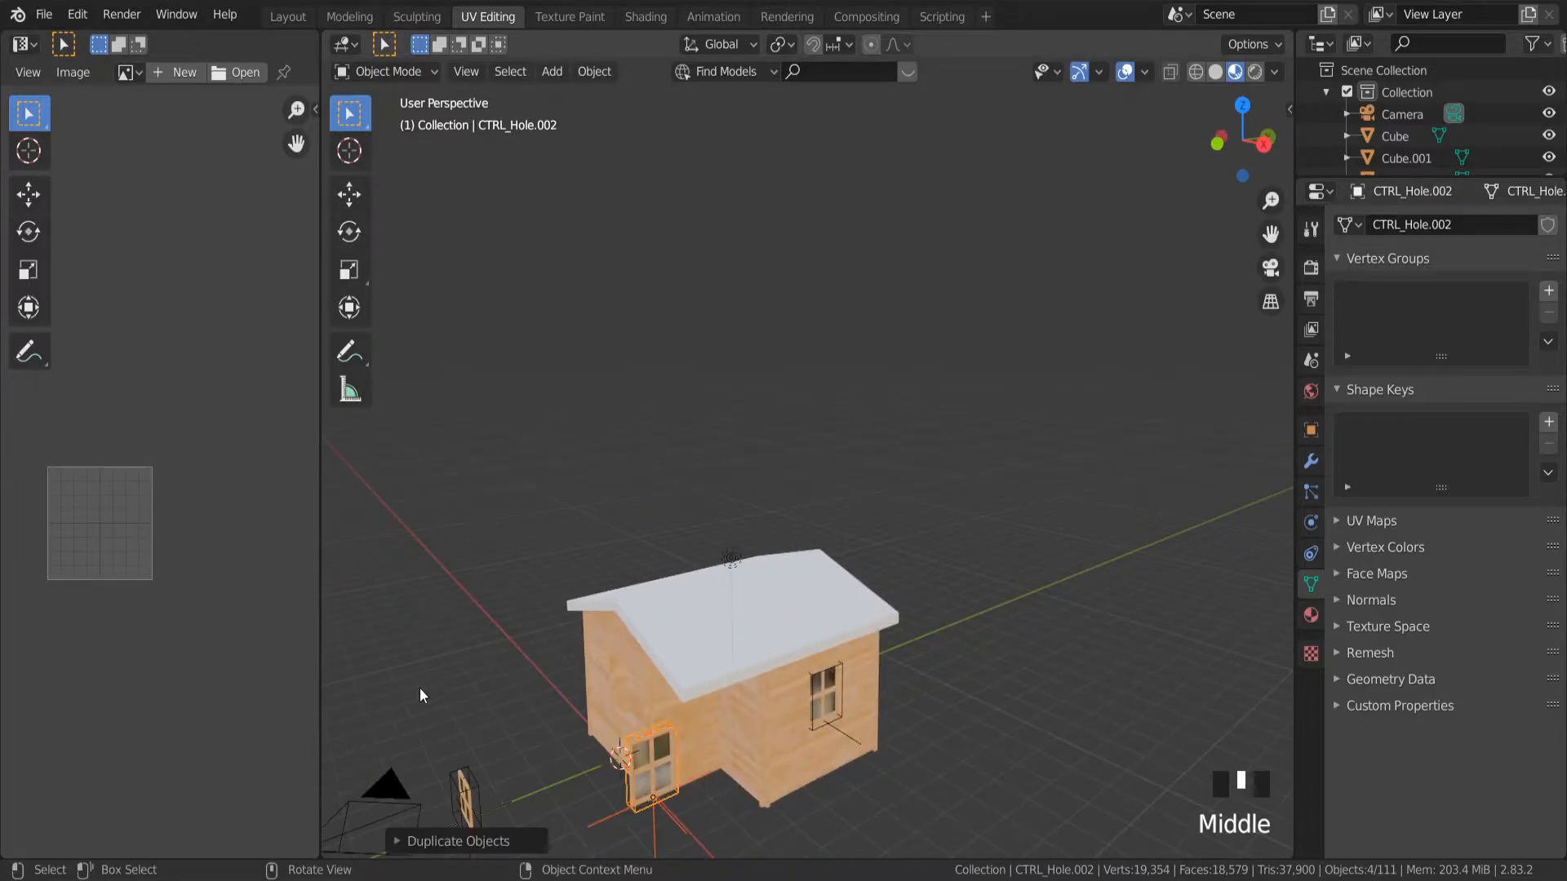
Rotate the duplicated window a quarter turn about the Z axis in top view so it parallels the front wall.
click(1244, 103)
scroll(902, 703, up, 6)
key(r)
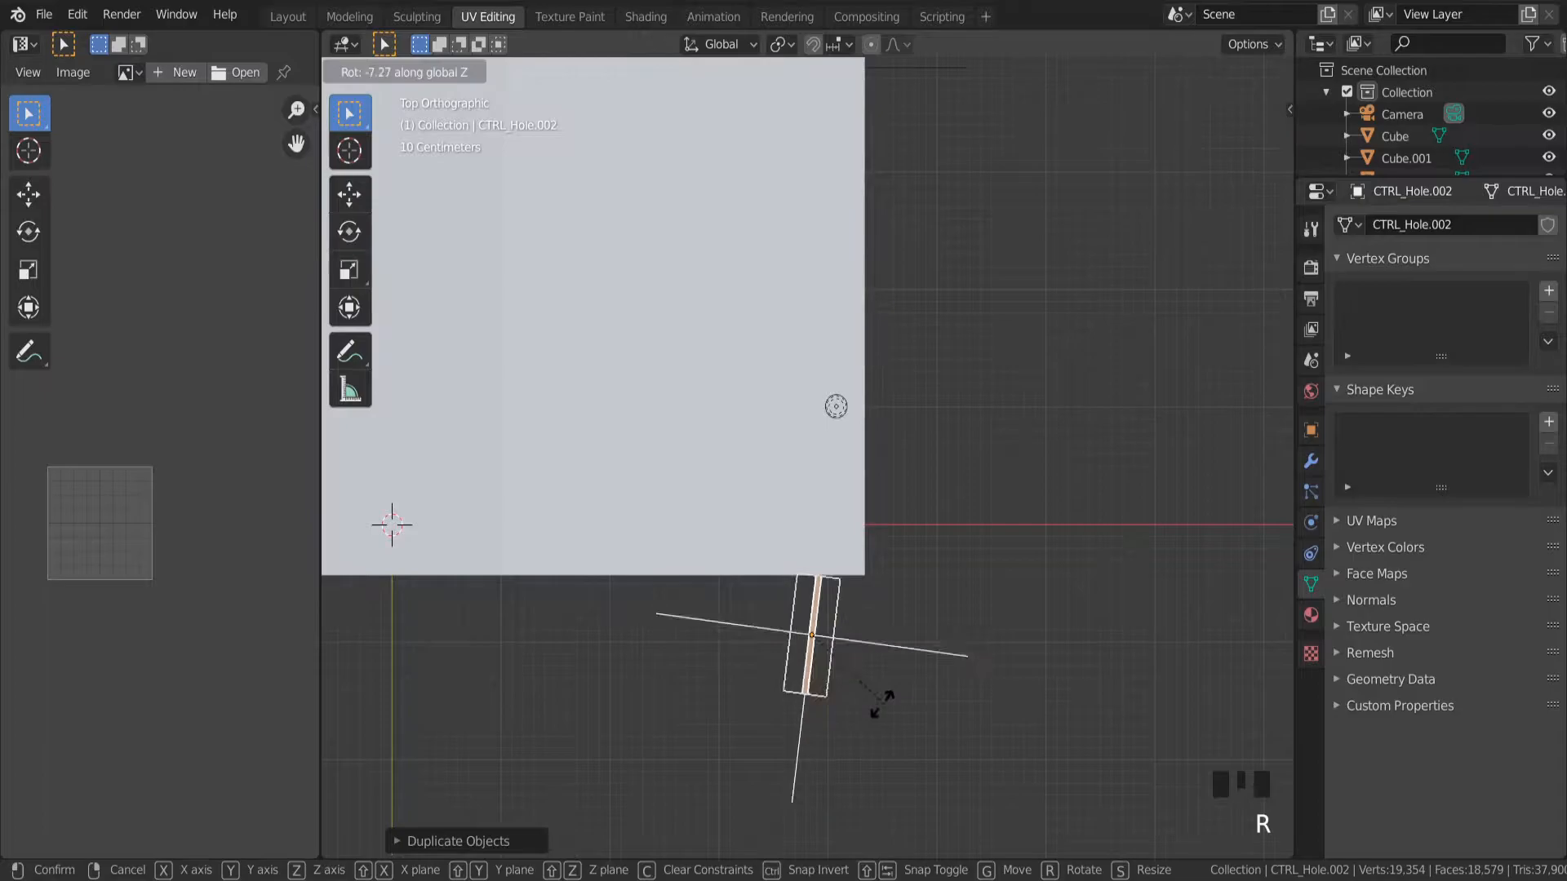
click(819, 668)
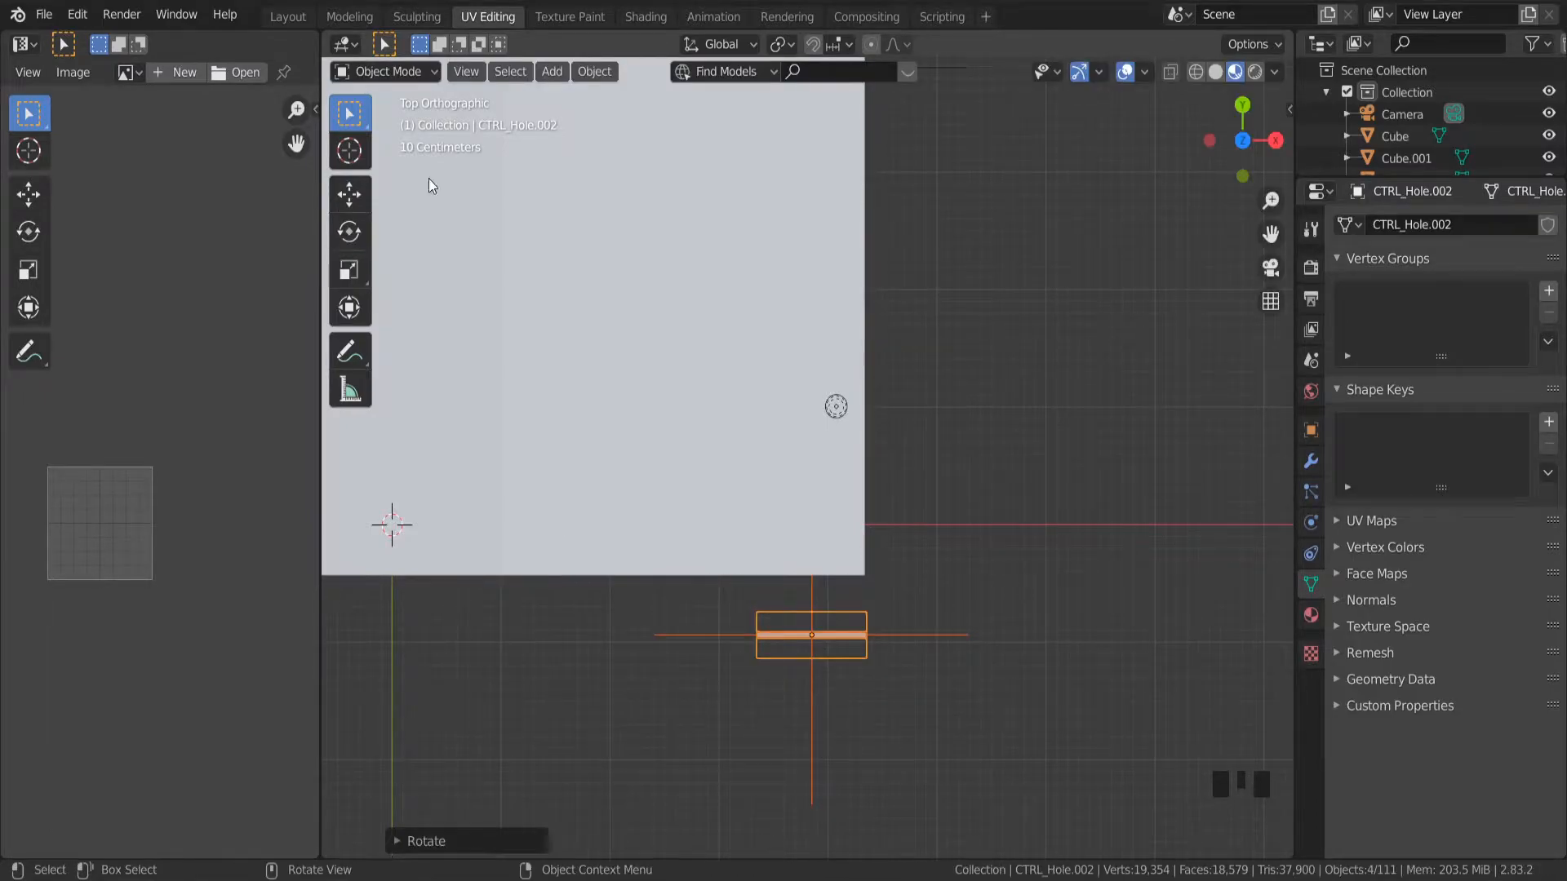
In the Modeling workspace's wireframe top view, move the duplicated window about 0.9 m along Y into line with the front wall.
click(349, 16)
scroll(614, 511, down, 12)
middle_drag(256, 469, 736, 416)
click(1242, 104)
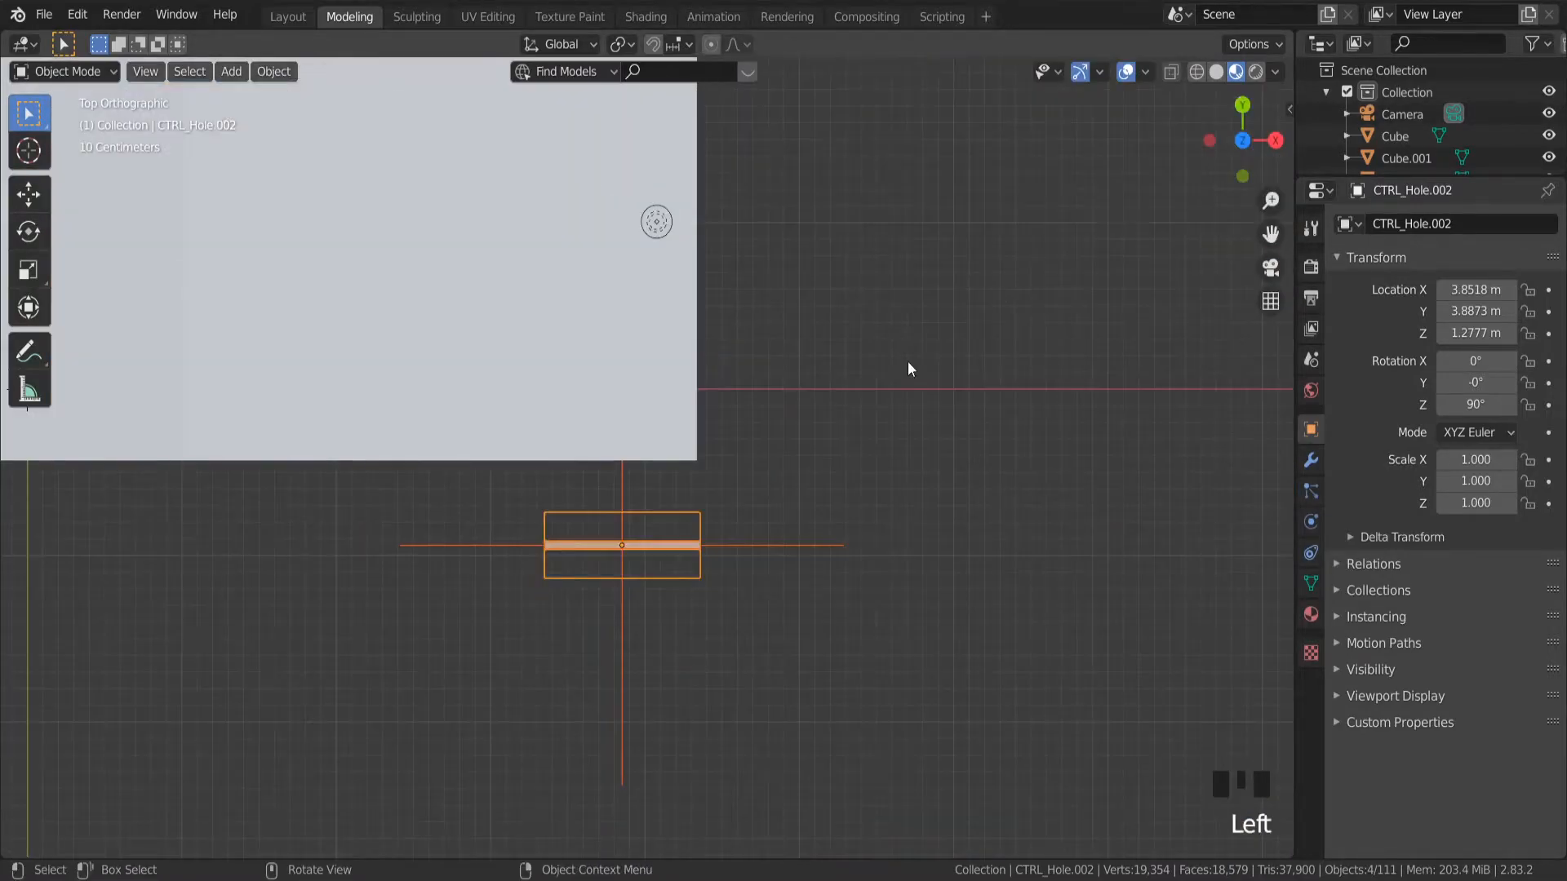
scroll(786, 488, down, 5)
key(z)
scroll(684, 488, up, 3)
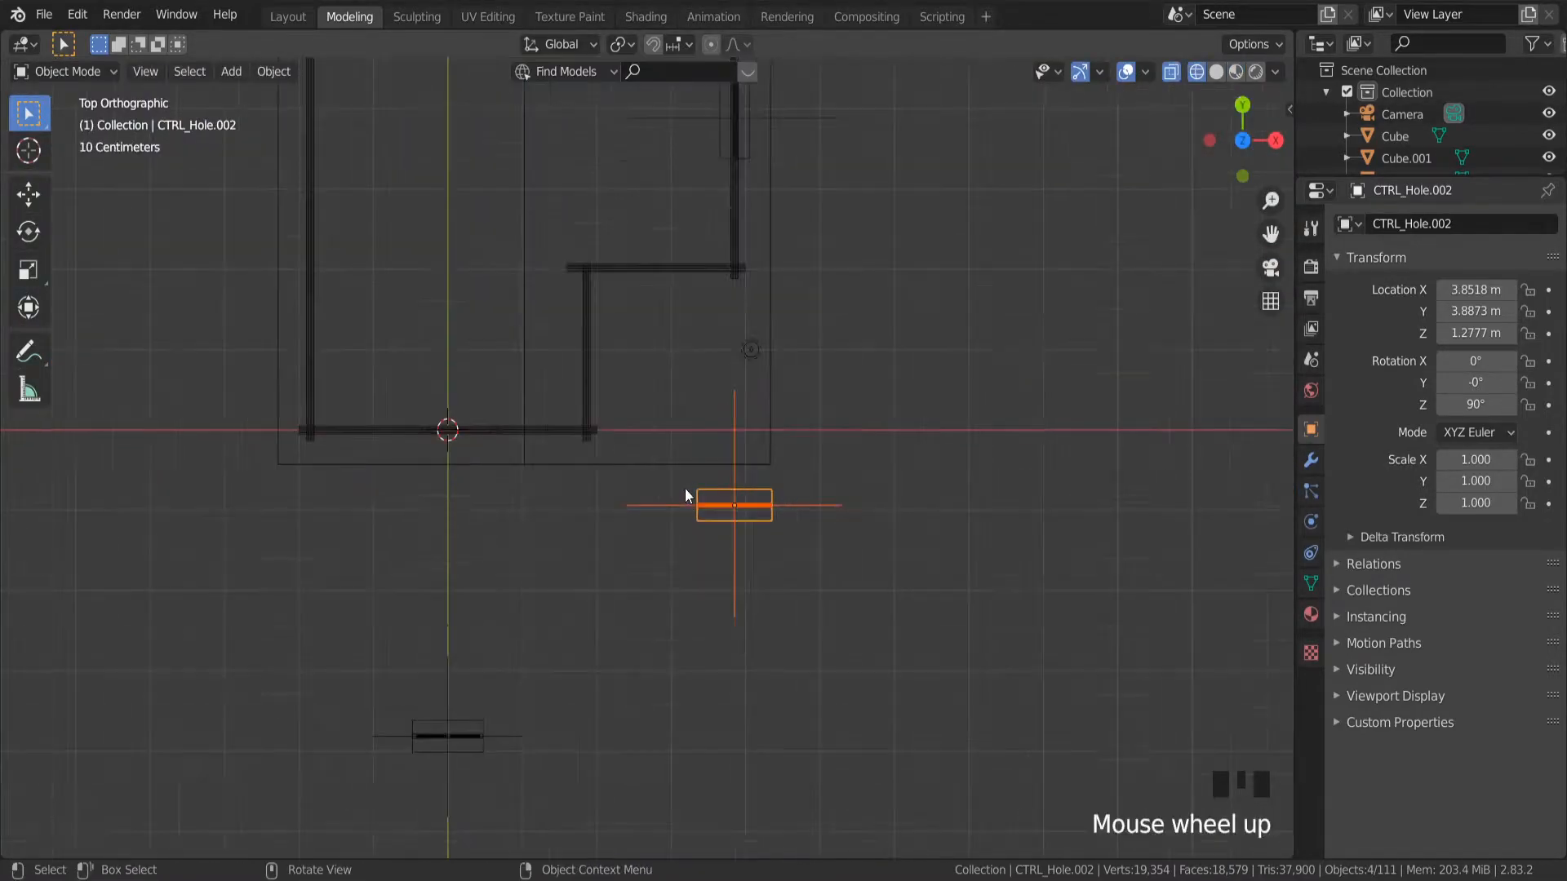
key(g)
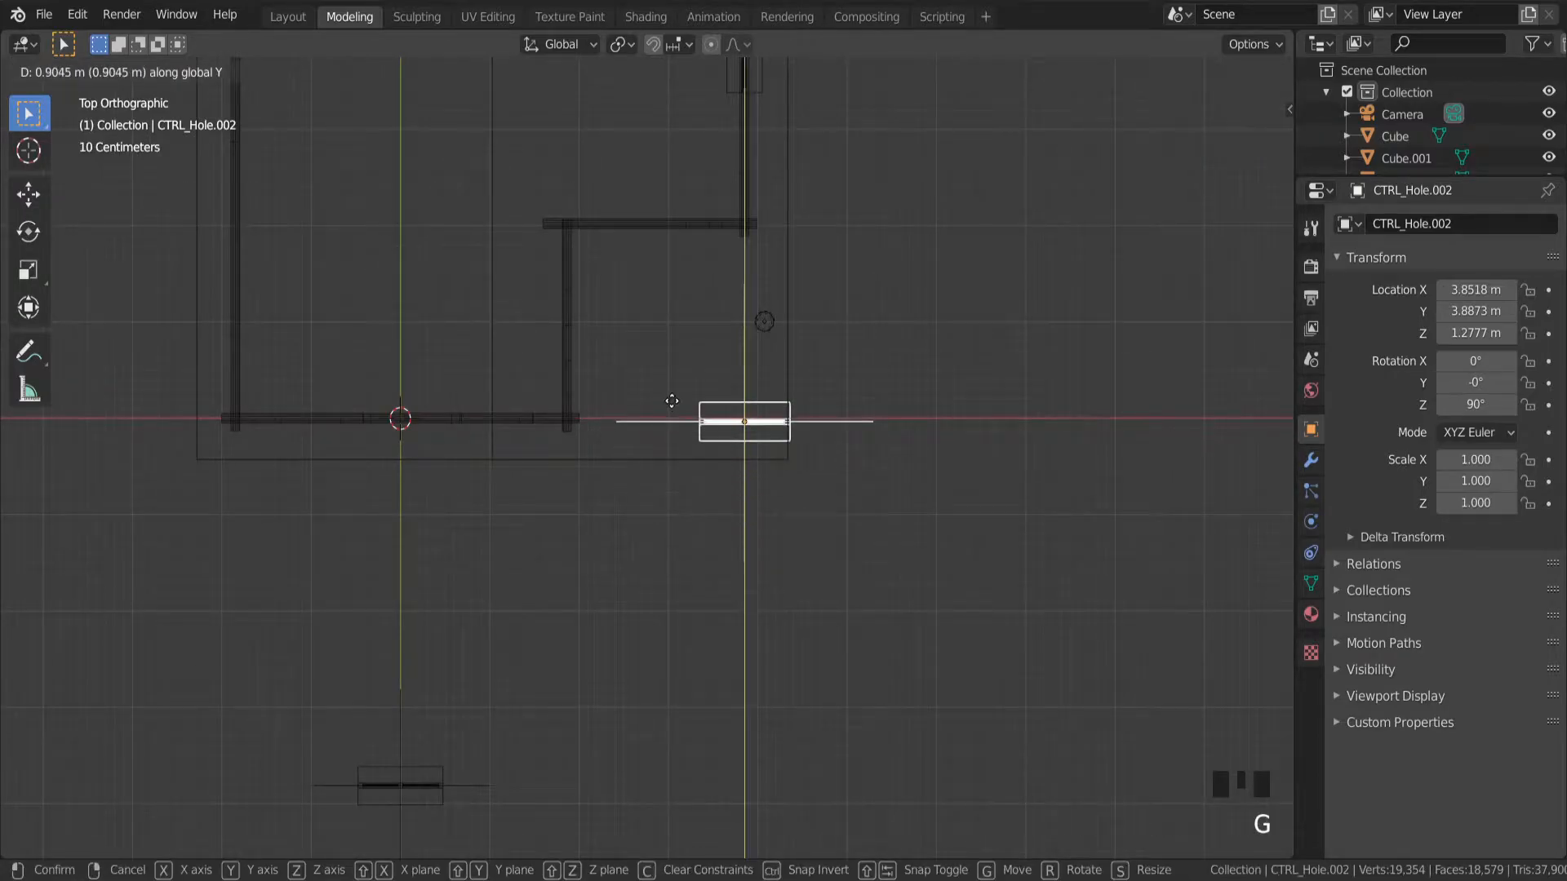
click(636, 403)
Move the duplicated window along the negative X axis to the front wall's window opening.
scroll(636, 403, down, 2)
key(g)
key(x)
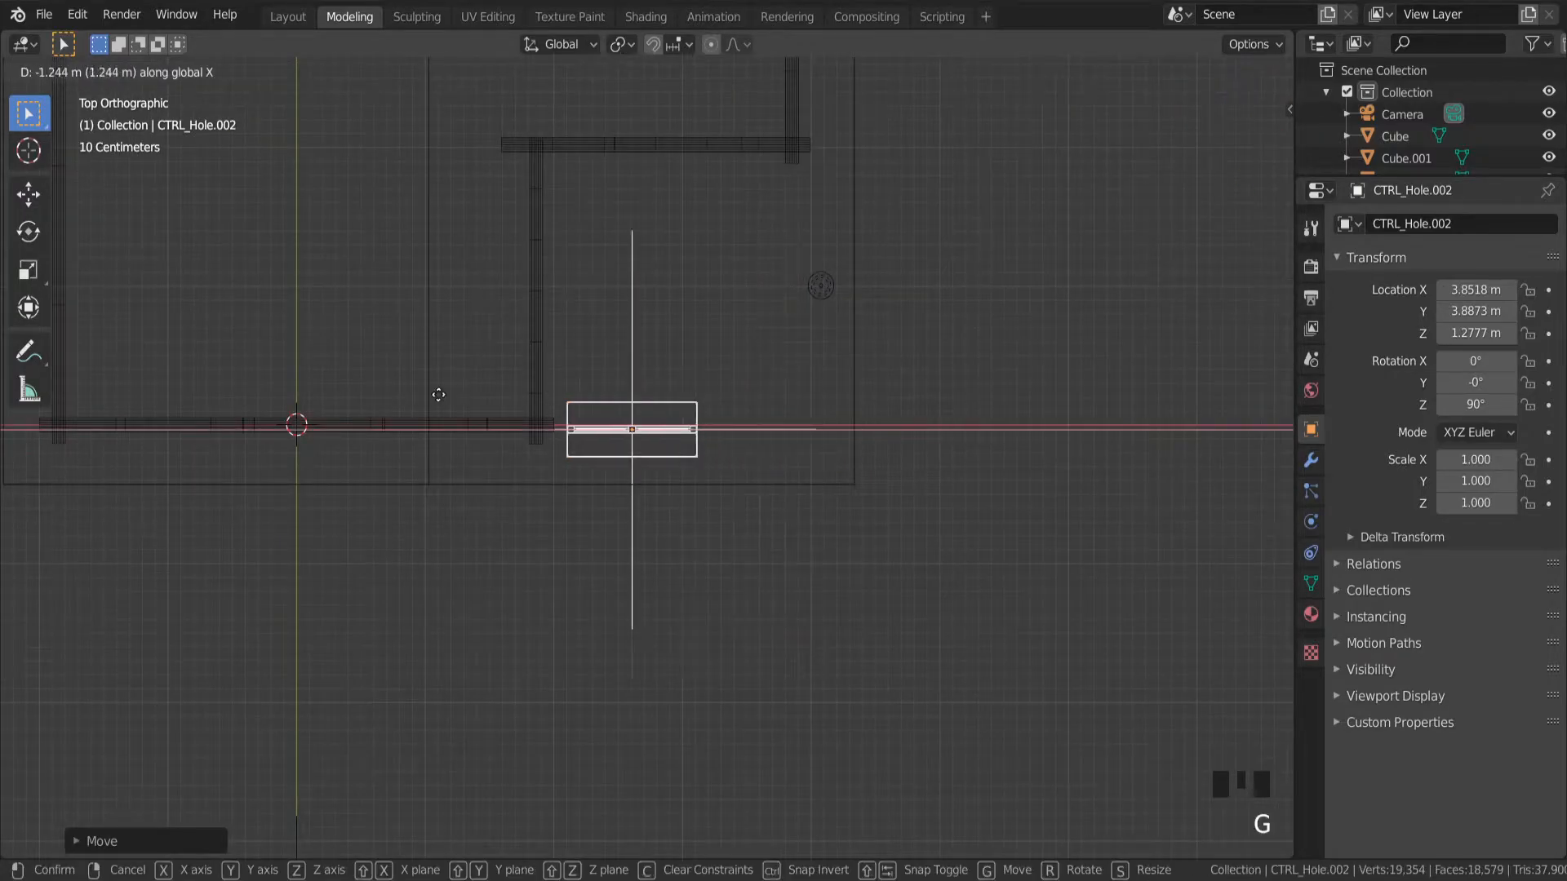
click(151, 377)
Inspect the duplicated window's fit in the front wall opening from the front and in solid shading.
click(1239, 142)
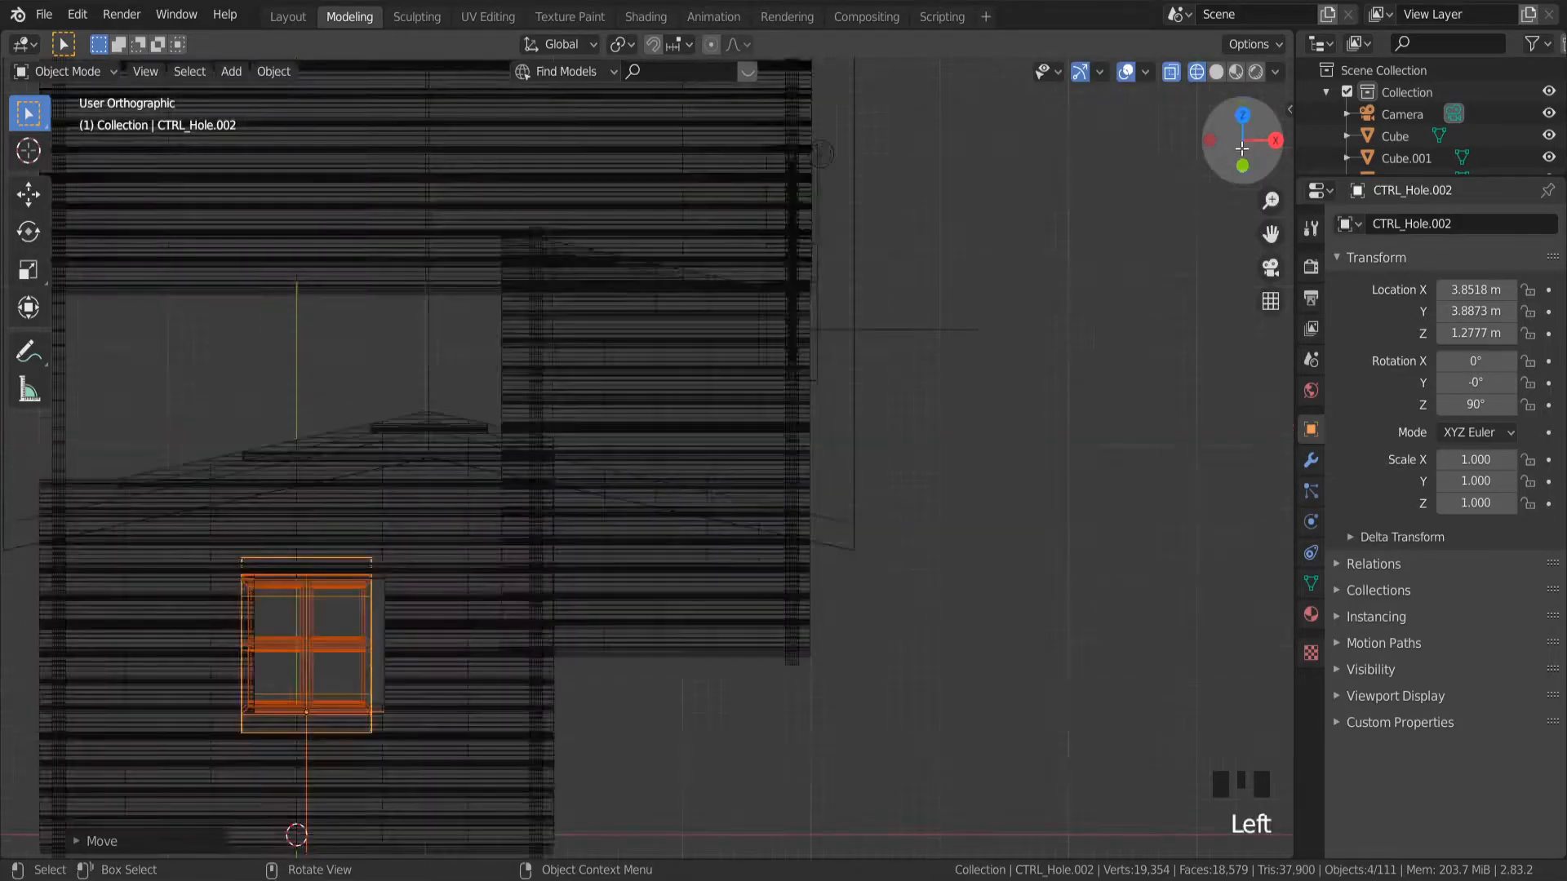
scroll(698, 561, down, 4)
middle_drag(699, 561, 659, 476)
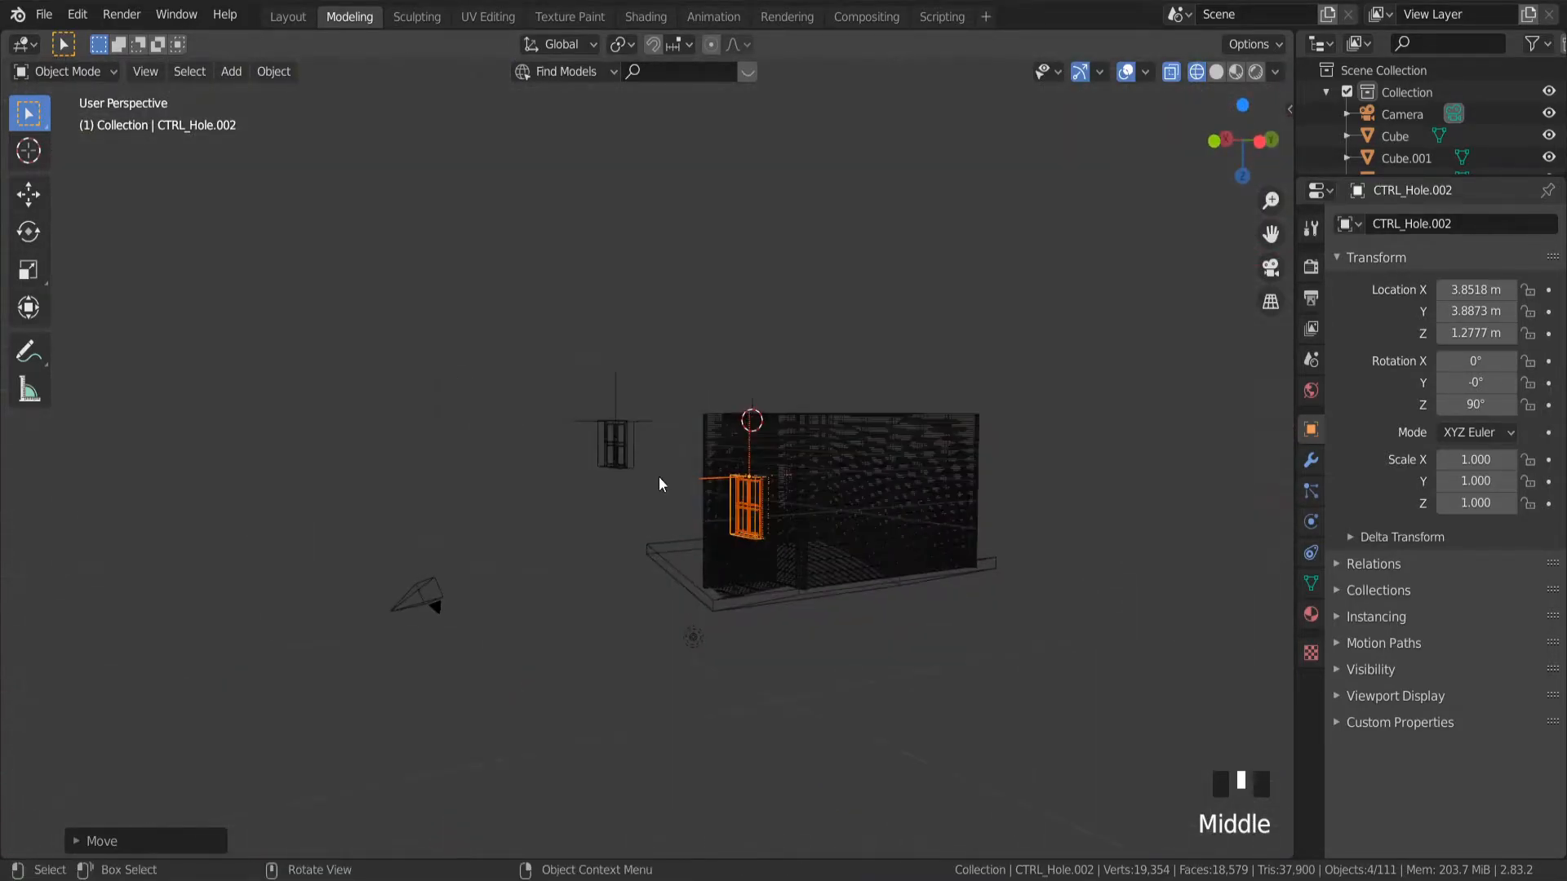
middle_drag(967, 386, 988, 374)
click(1216, 71)
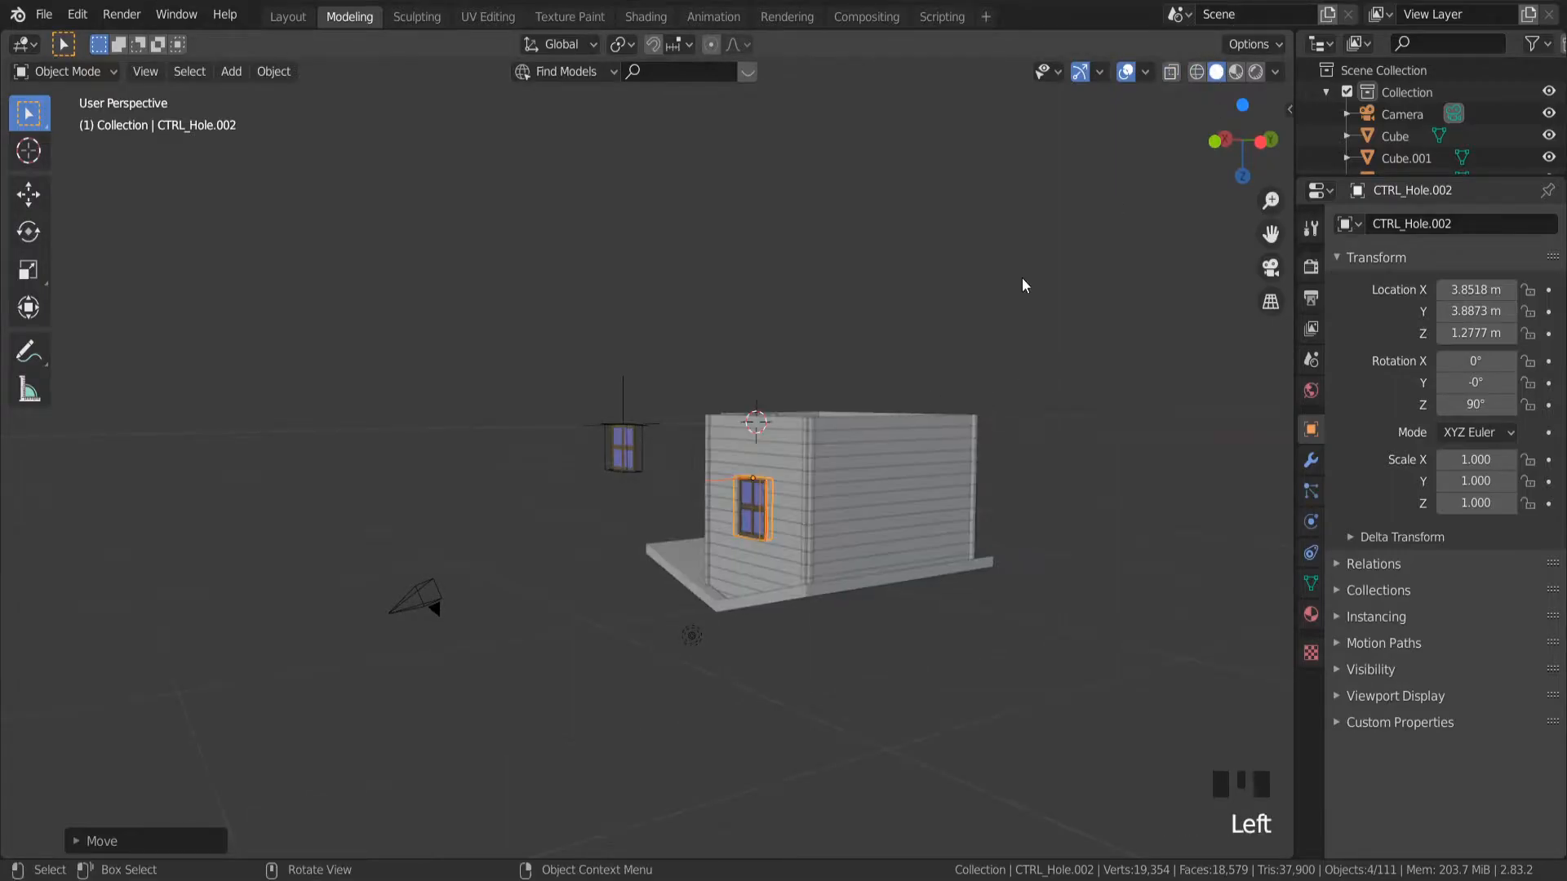
scroll(736, 512, up, 6)
mouse_move(736, 512)
middle_down()
mouse_move(839, 562)
mouse_move(909, 566)
mouse_move(979, 452)
middle_up()
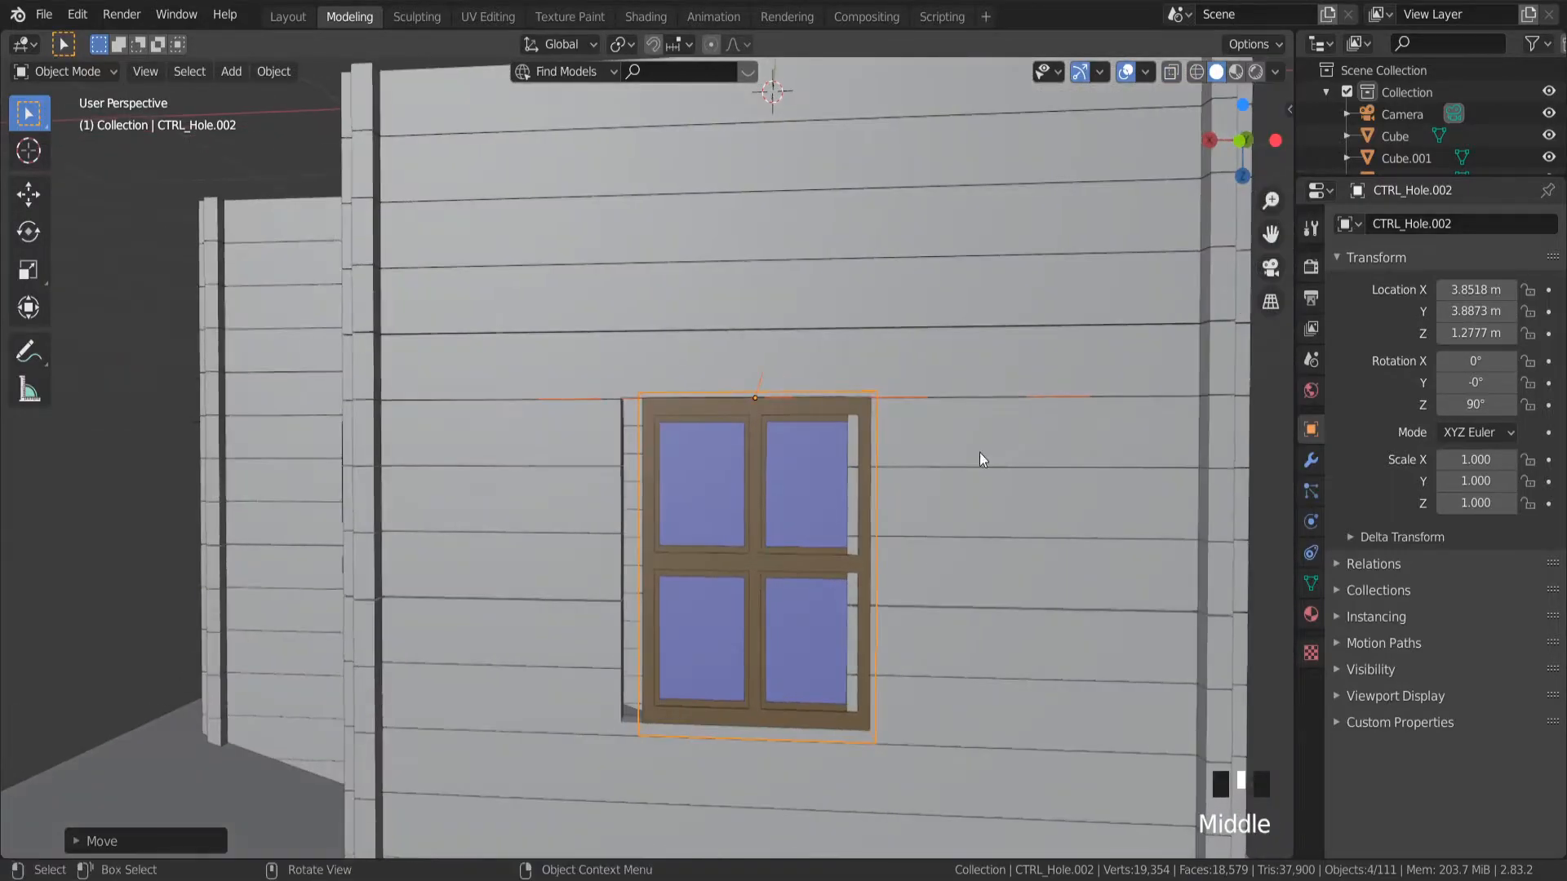
In front view, move the duplicated window about 0.096 m along X to align it with the front wall opening.
click(1240, 141)
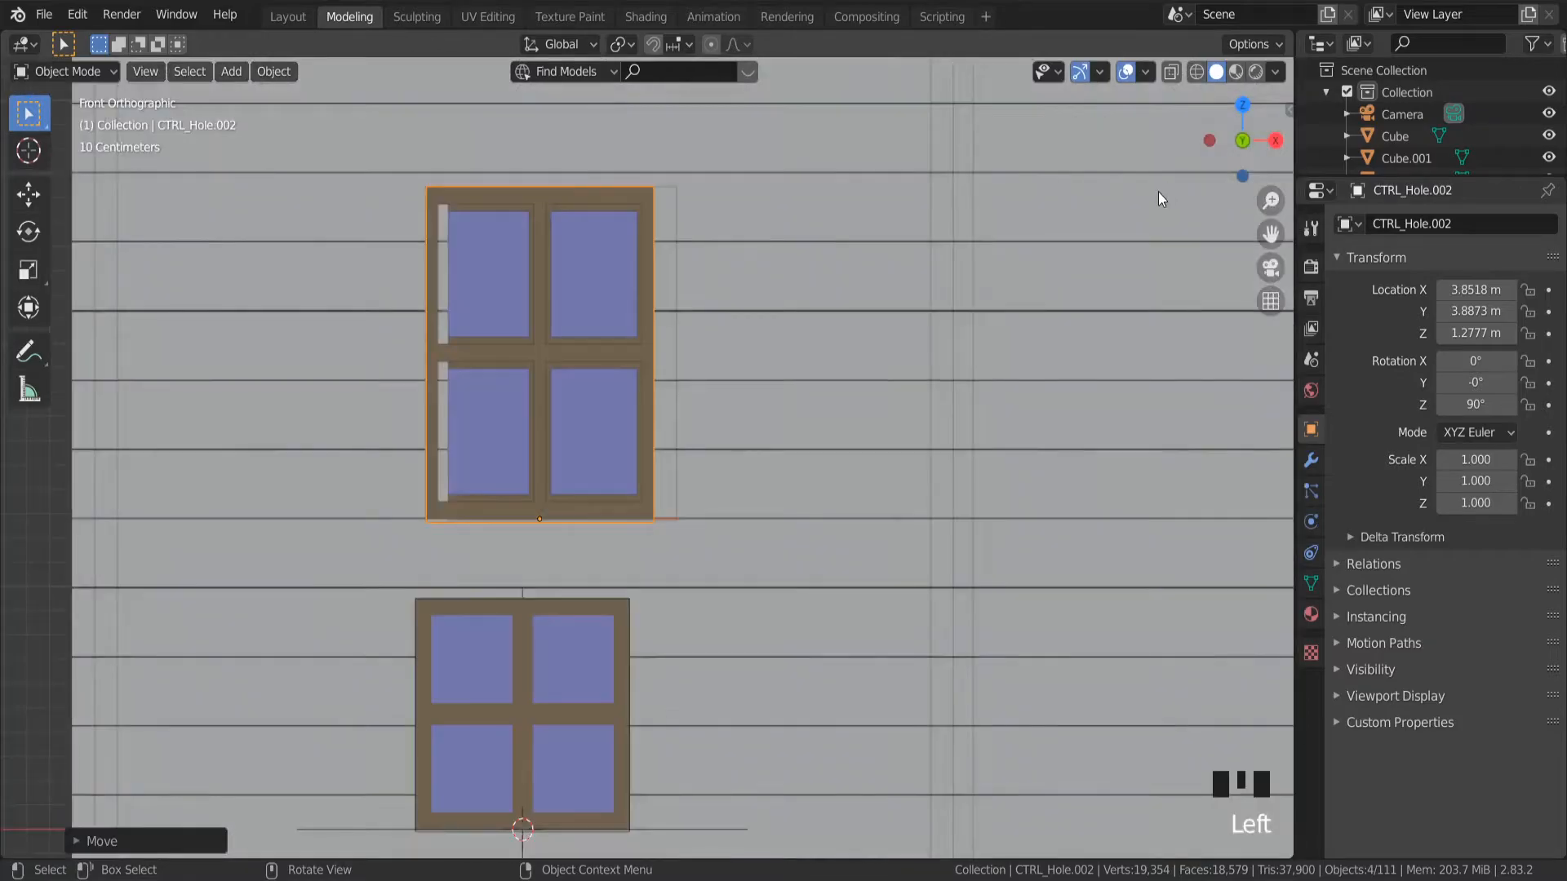
click(1239, 141)
click(1239, 141)
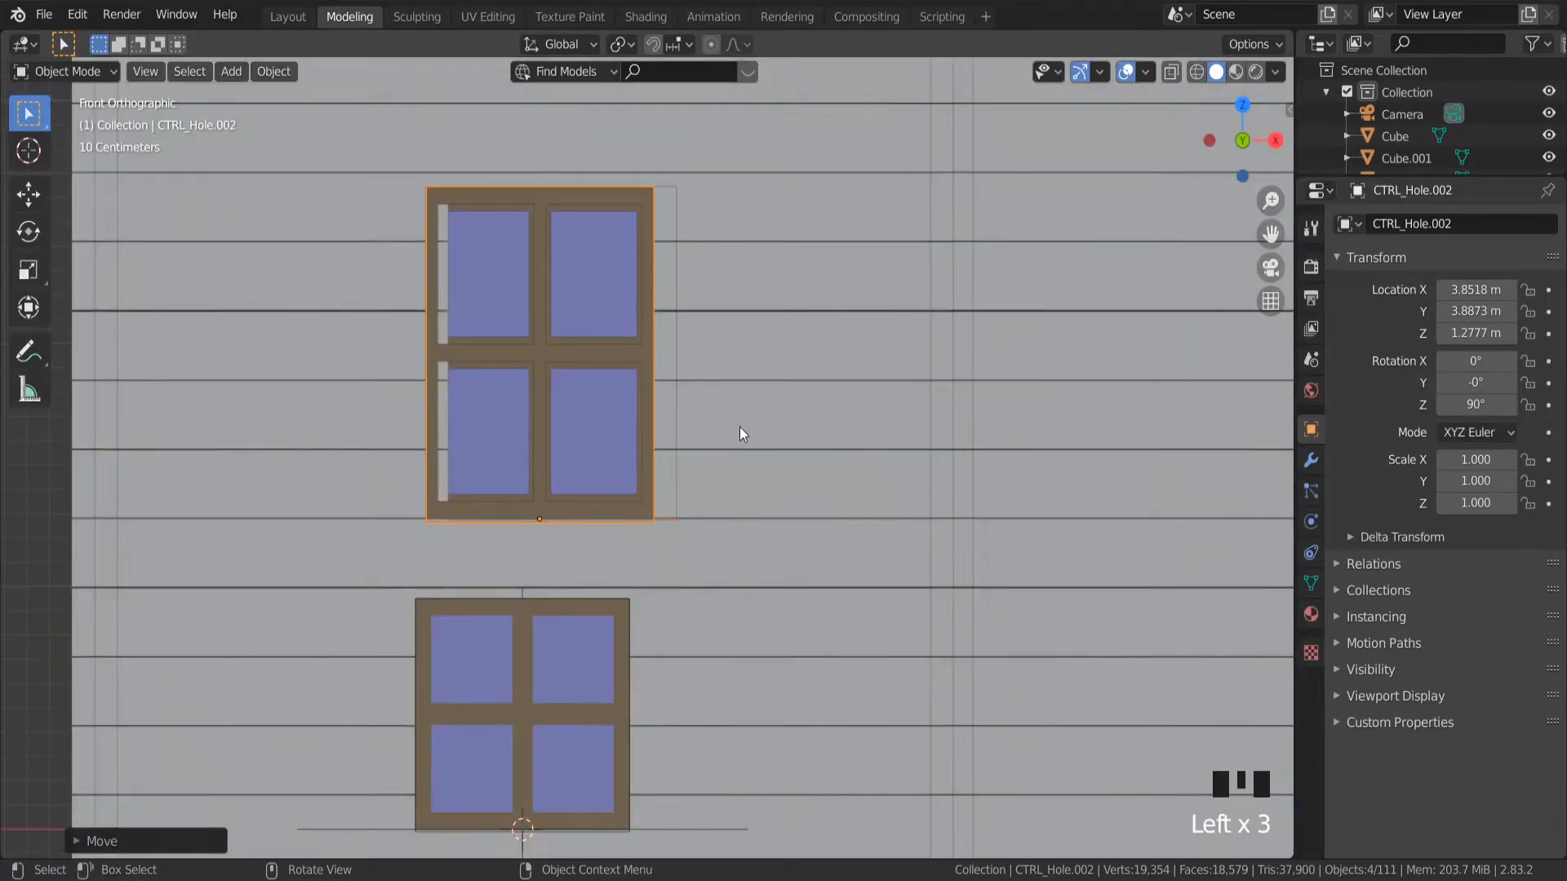
scroll(569, 416, down, 5)
scroll(661, 392, up, 8)
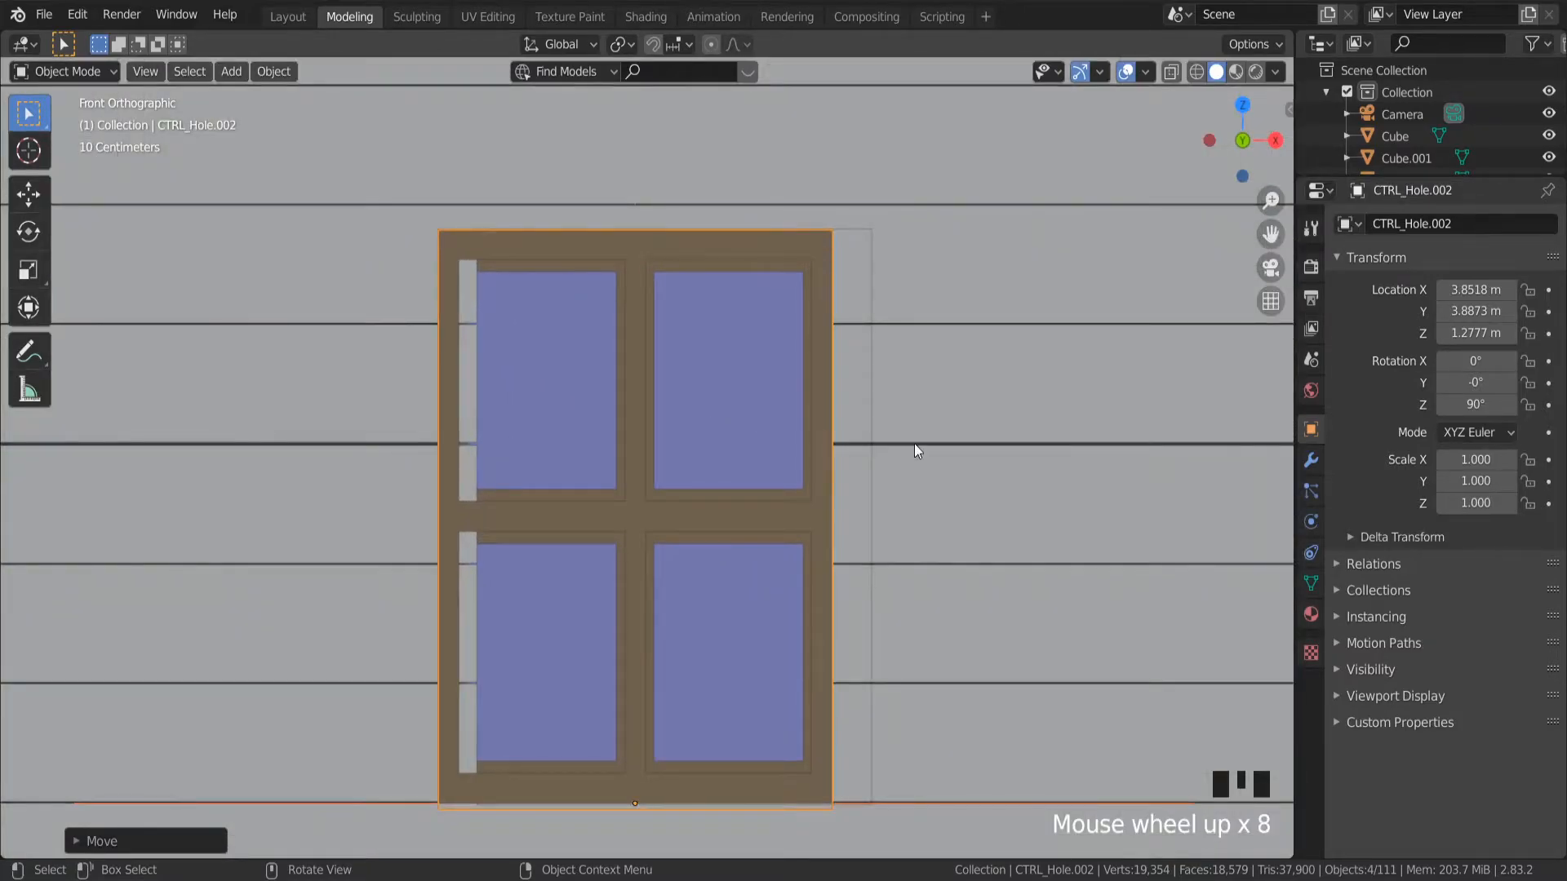
key(g)
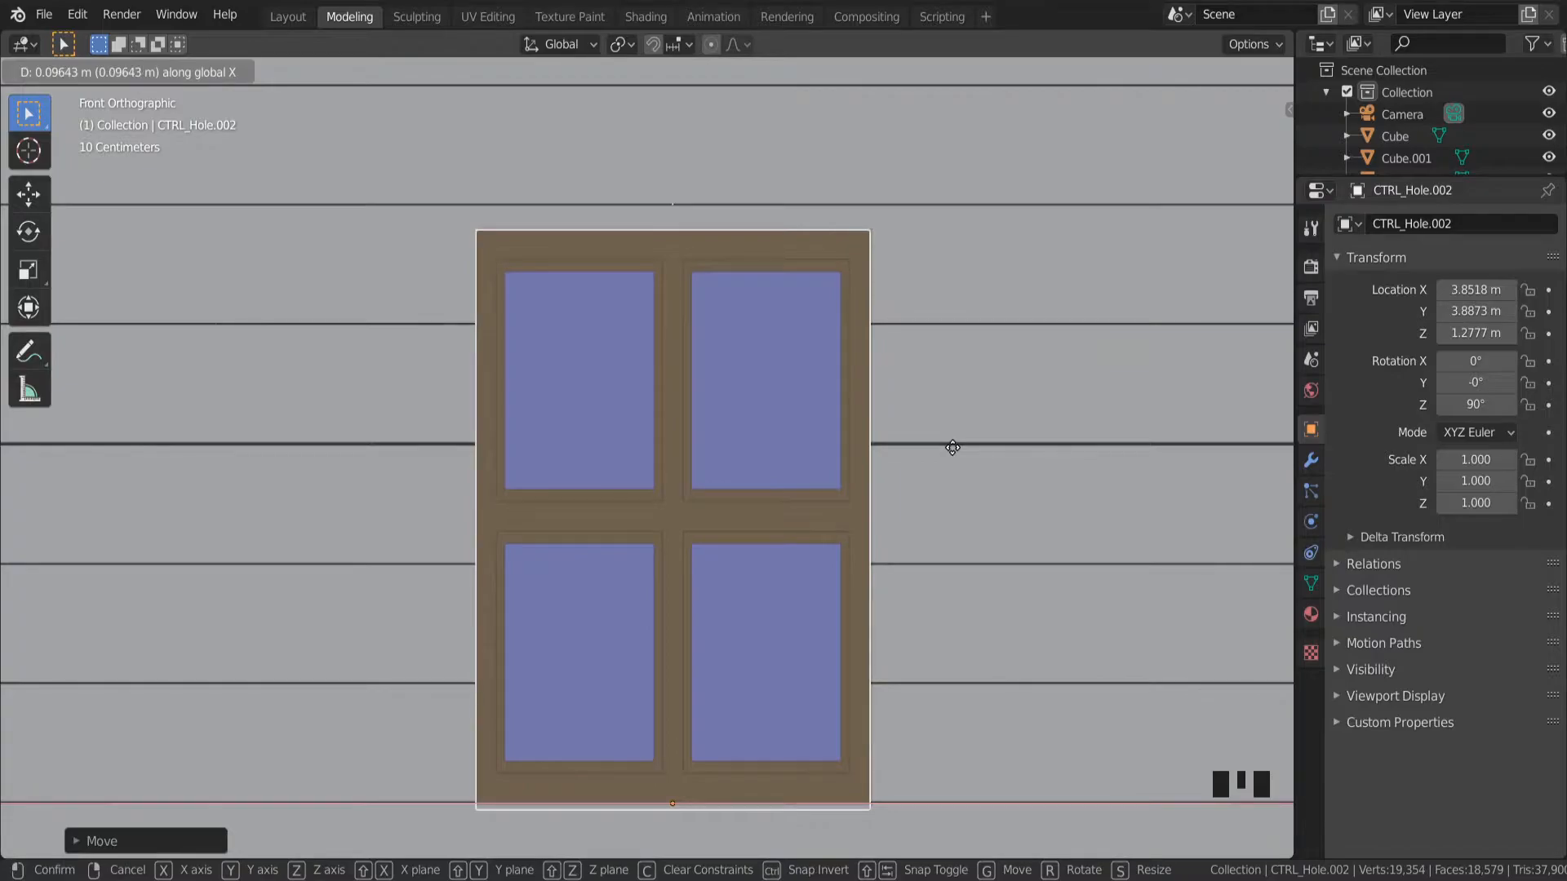
click(952, 447)
Examine the front and side of the house around the fitted window in Material Preview shading.
scroll(919, 522, down, 10)
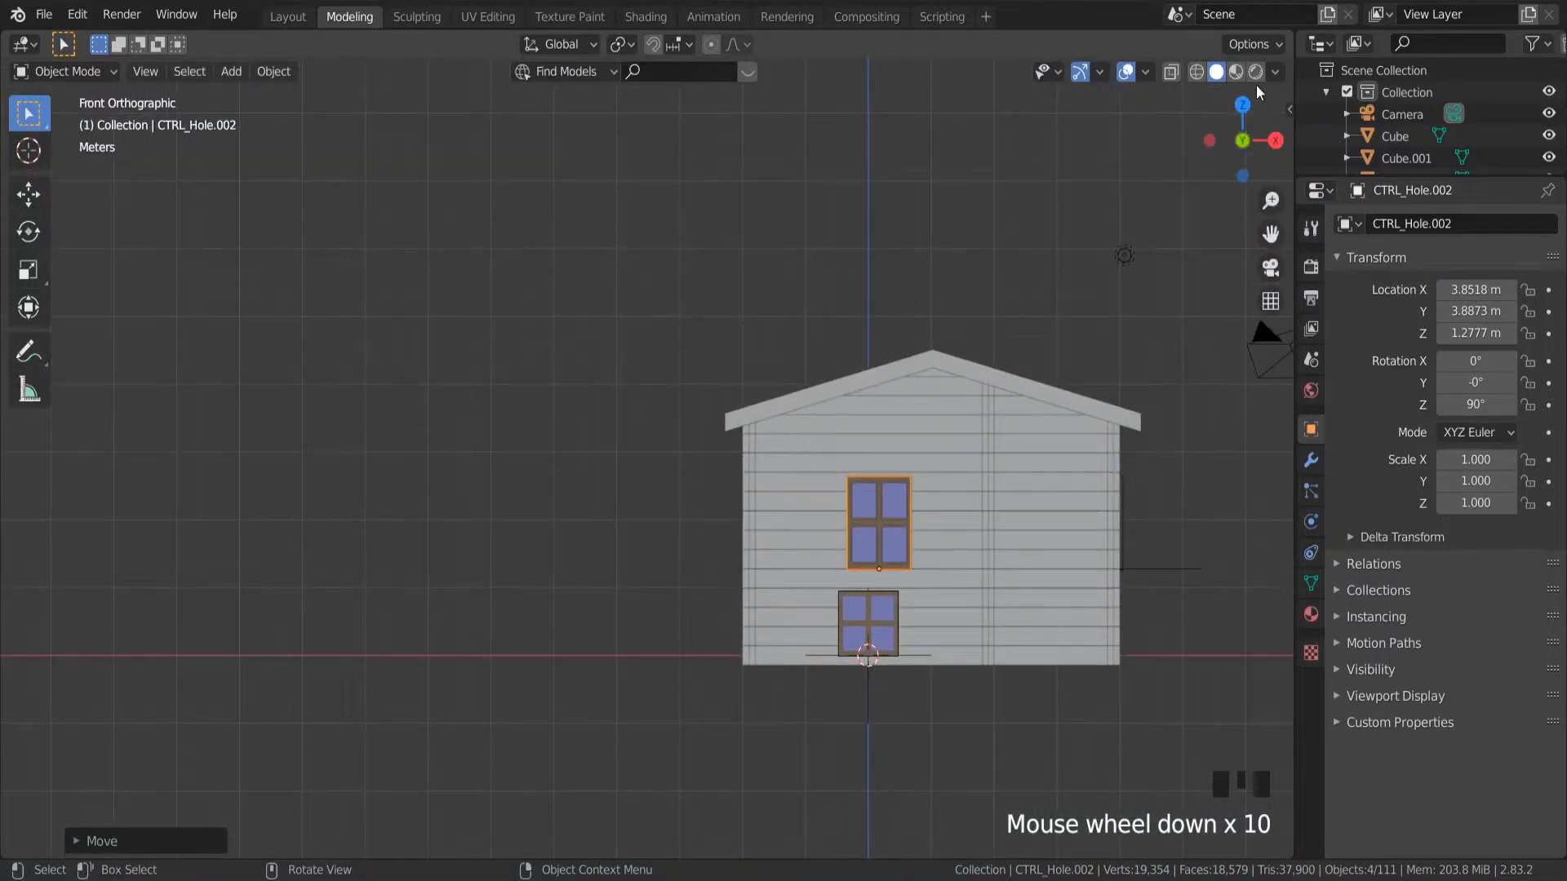
click(1236, 72)
middle_drag(952, 568, 850, 602)
scroll(842, 522, up, 3)
scroll(818, 608, down, 8)
middle_drag(996, 580, 1153, 513)
scroll(1221, 529, up, 6)
scroll(860, 566, down, 7)
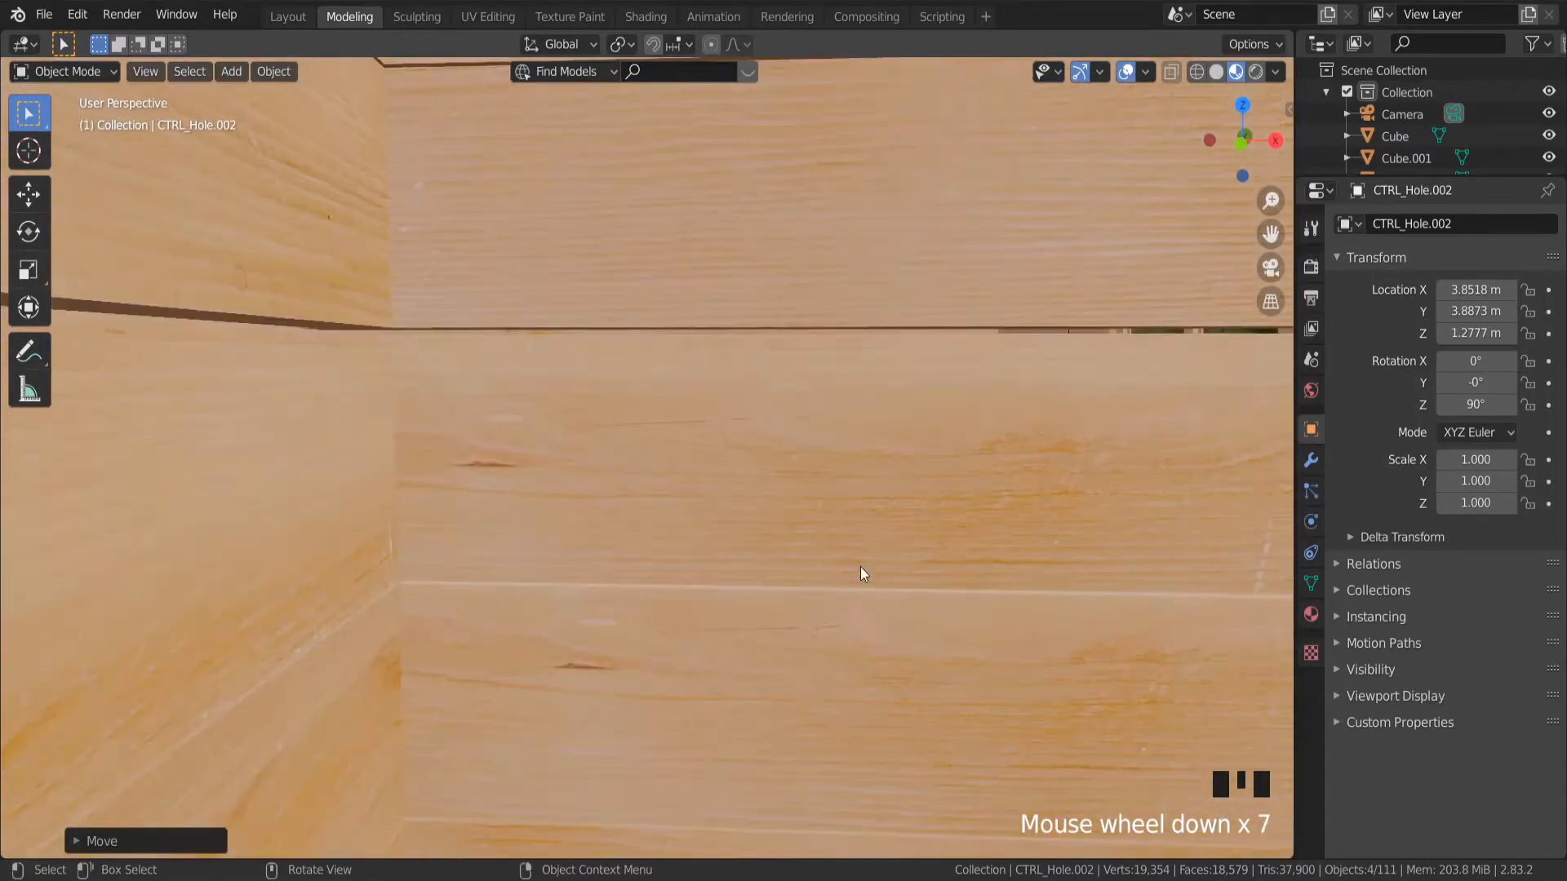
scroll(555, 655, down, 14)
middle_drag(506, 658, 361, 703)
scroll(385, 727, up, 5)
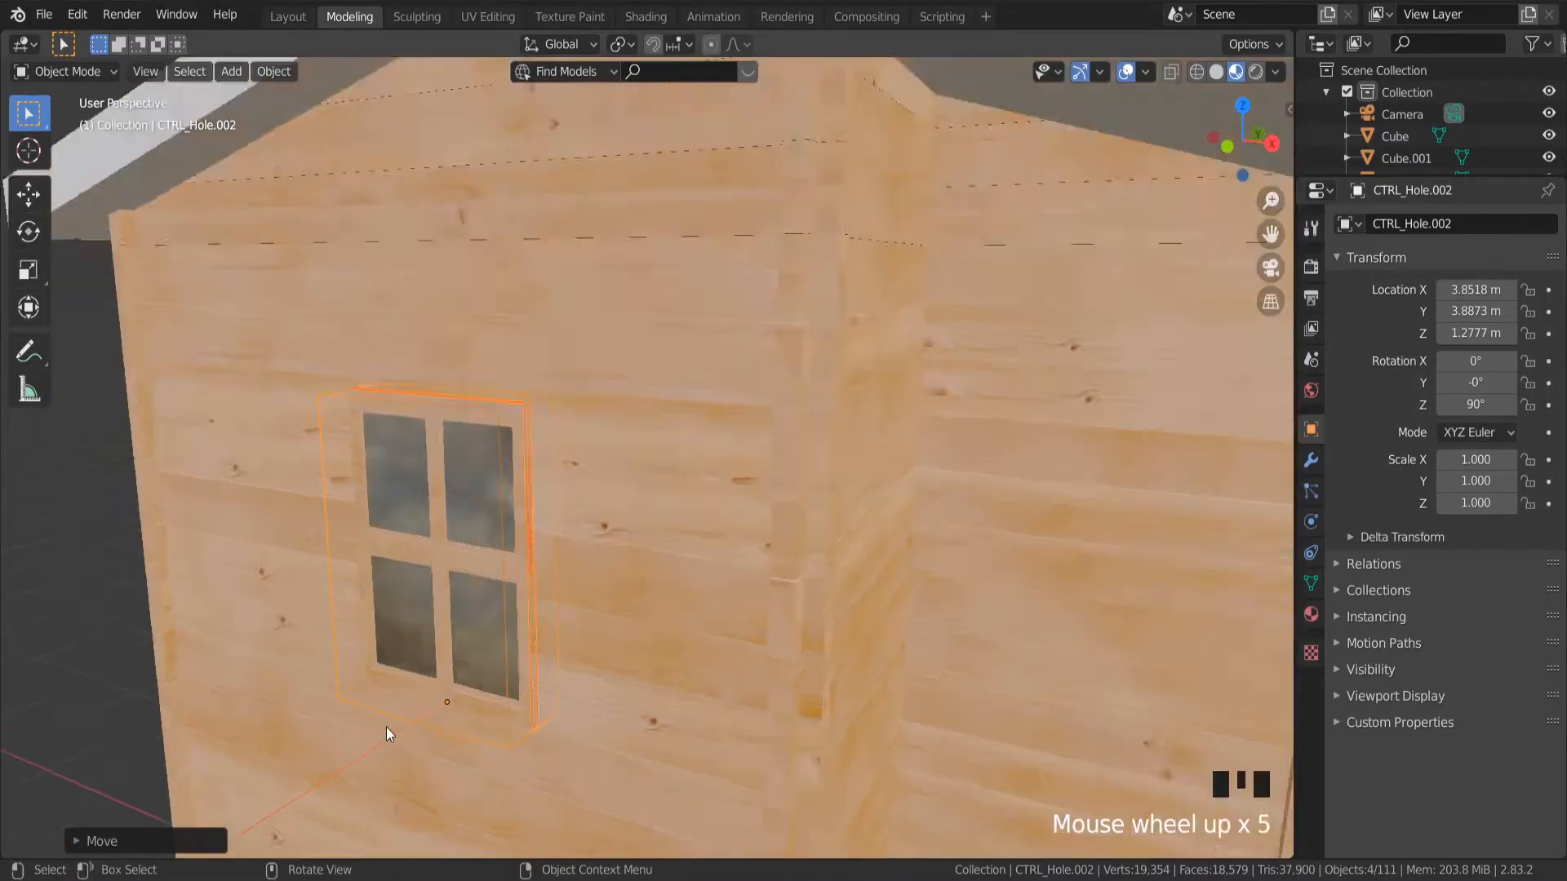
Move the front window about 0.019 m along Y to seat it in the wall opening.
scroll(385, 727, up, 6)
middle_drag(622, 666, 587, 655)
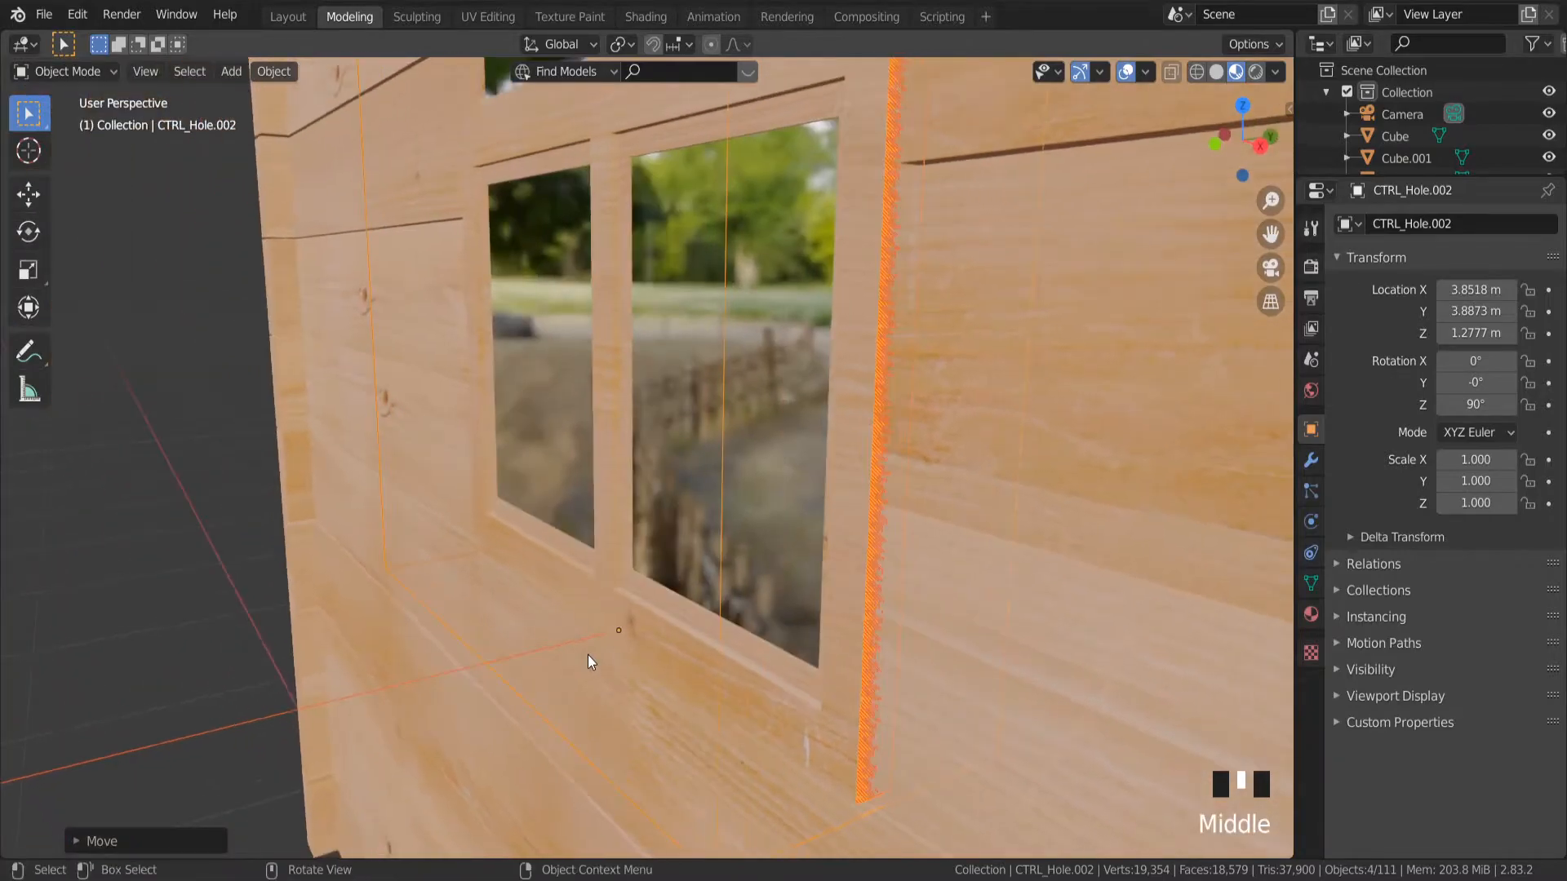
key(g)
key(y)
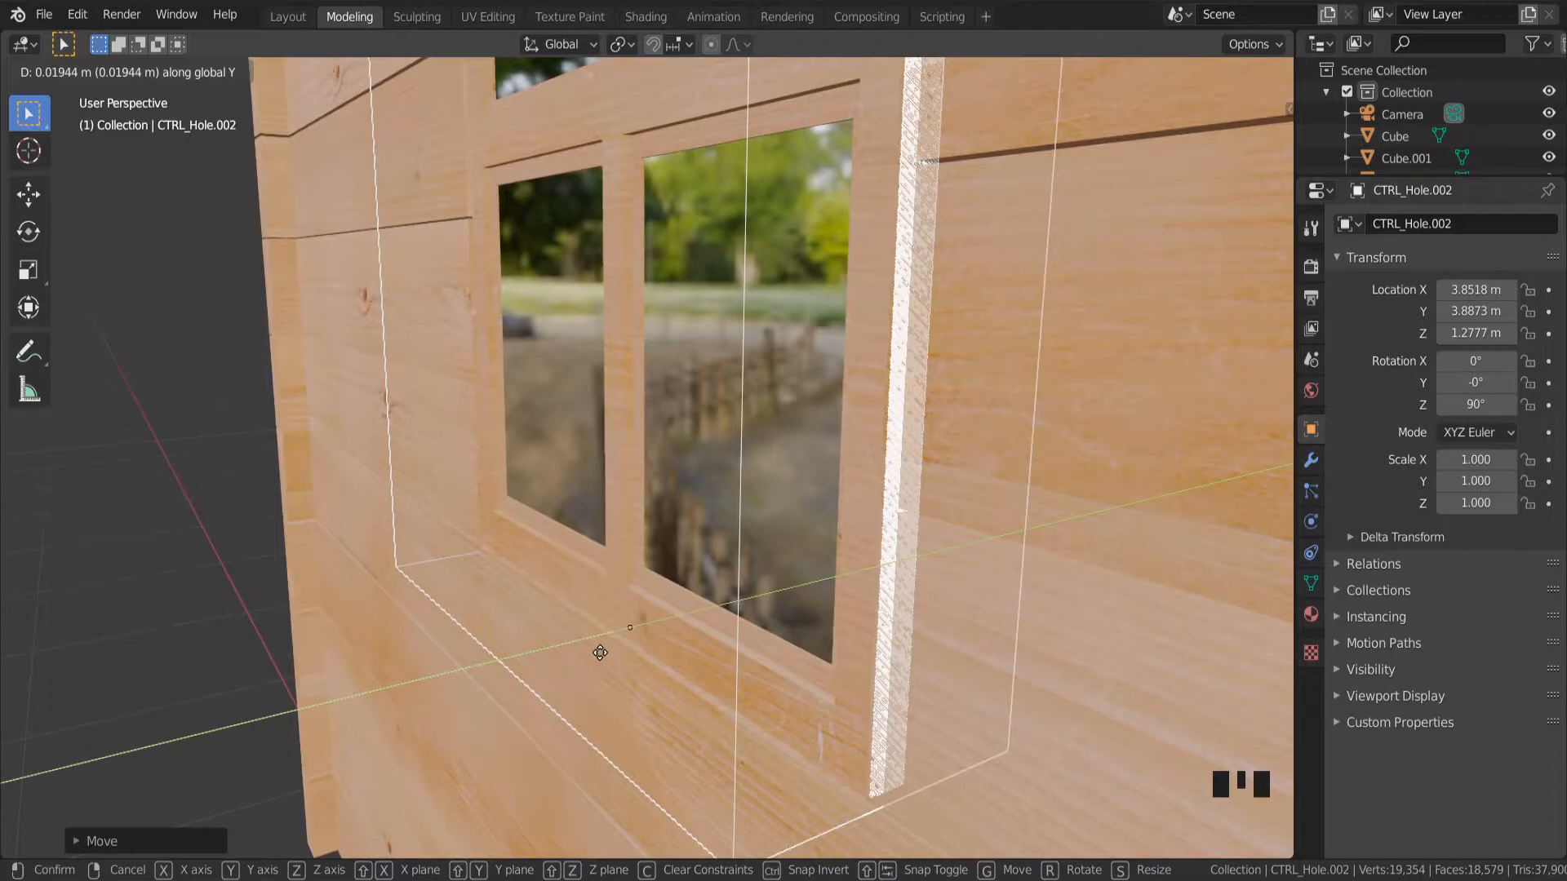
click(599, 653)
scroll(600, 653, down, 9)
scroll(1257, 610, down, 6)
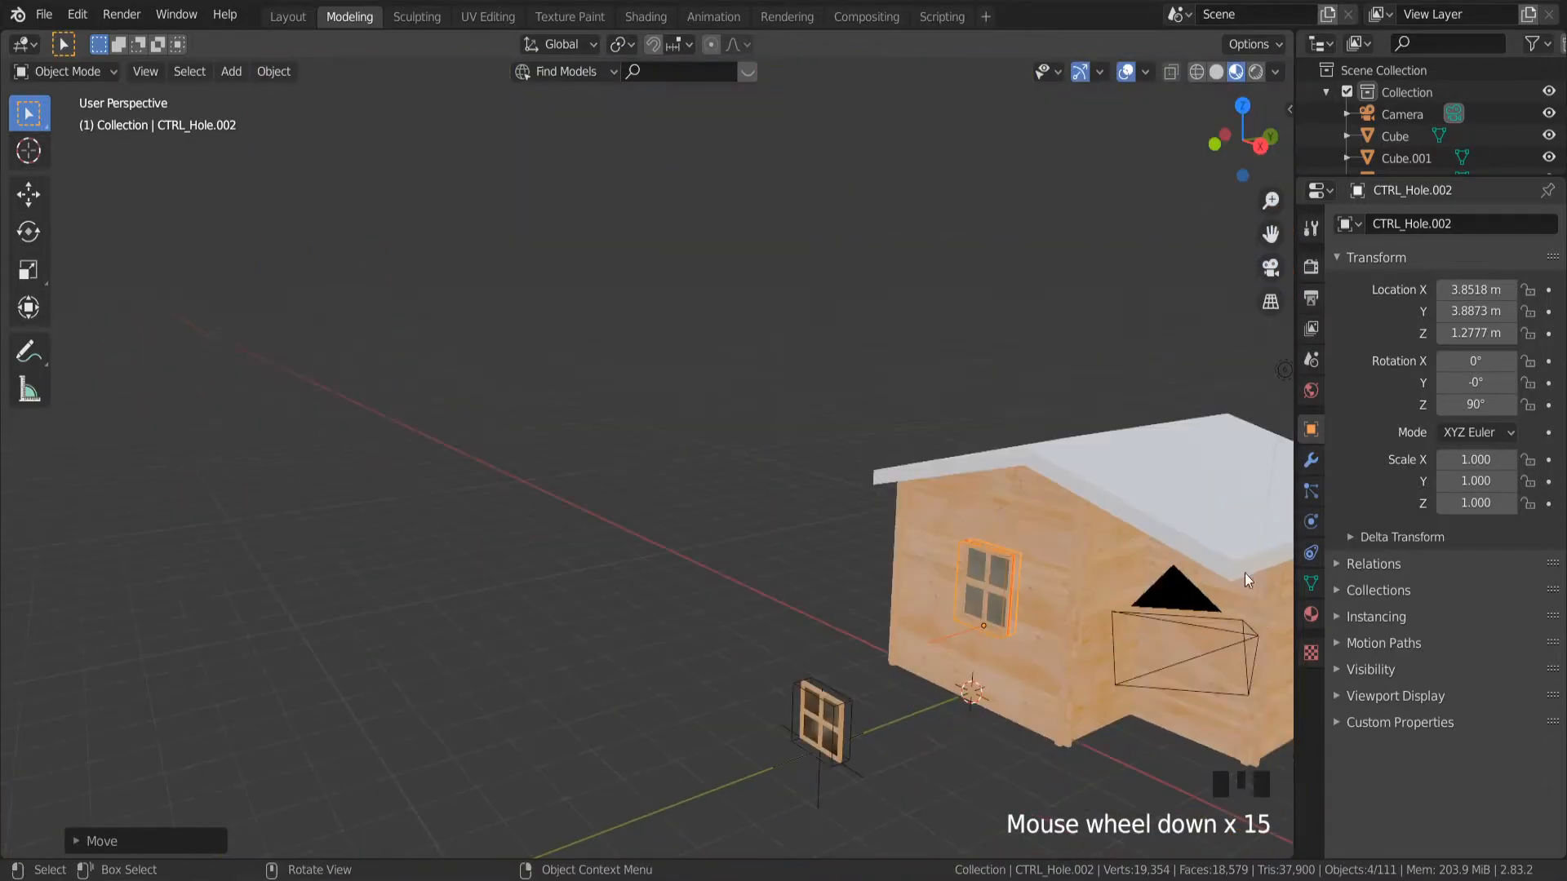
Delete the spare original window standing outside the house and clear the selection.
drag(1274, 232, 1006, 178)
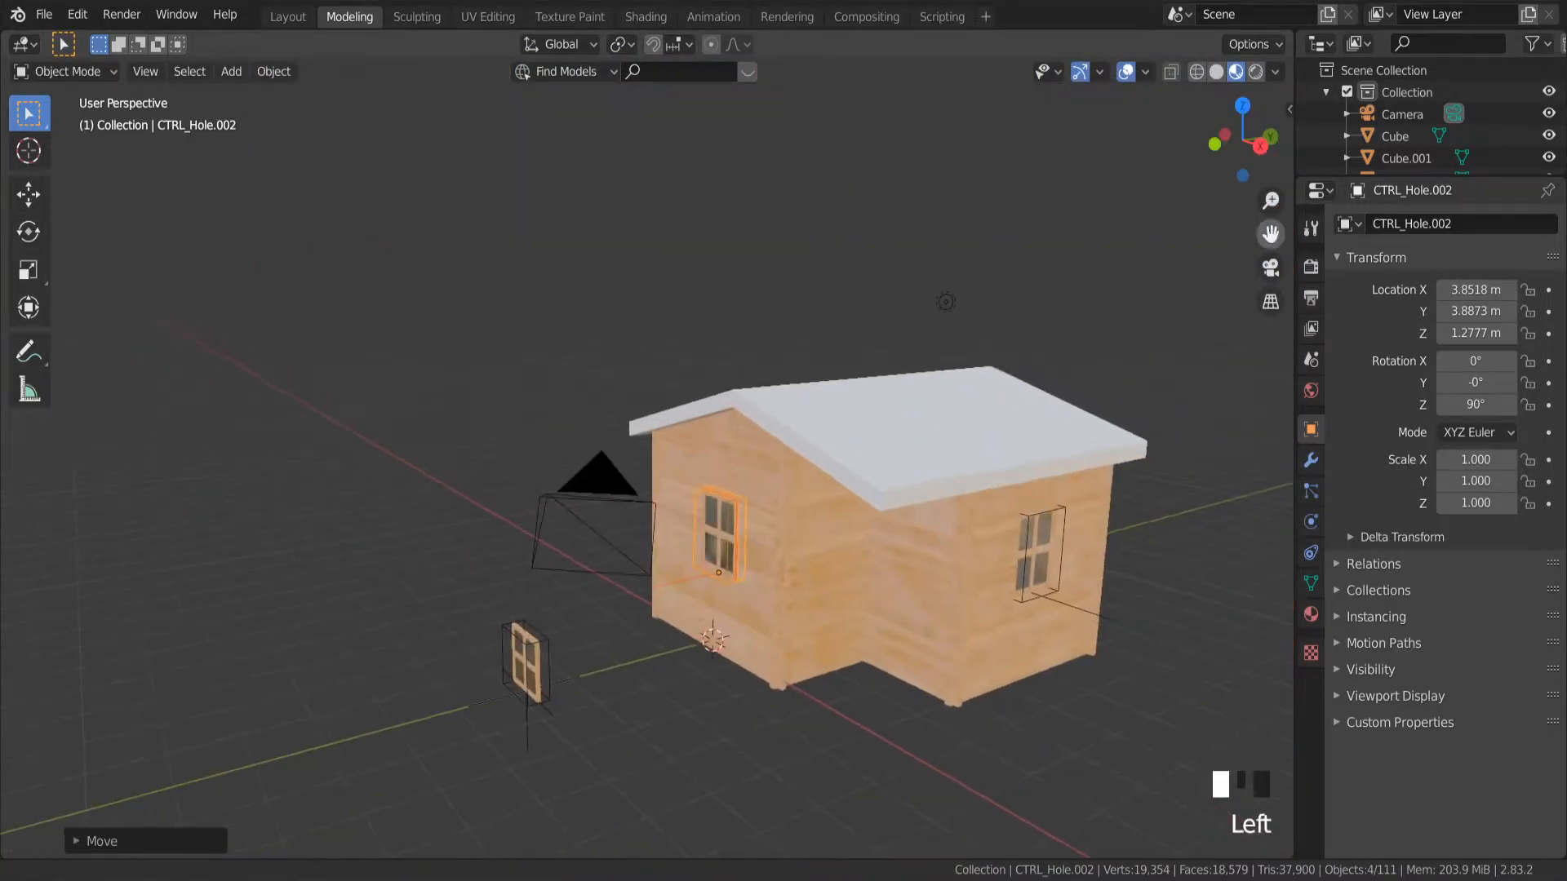
key(Tab)
key(Tab)
click(626, 723)
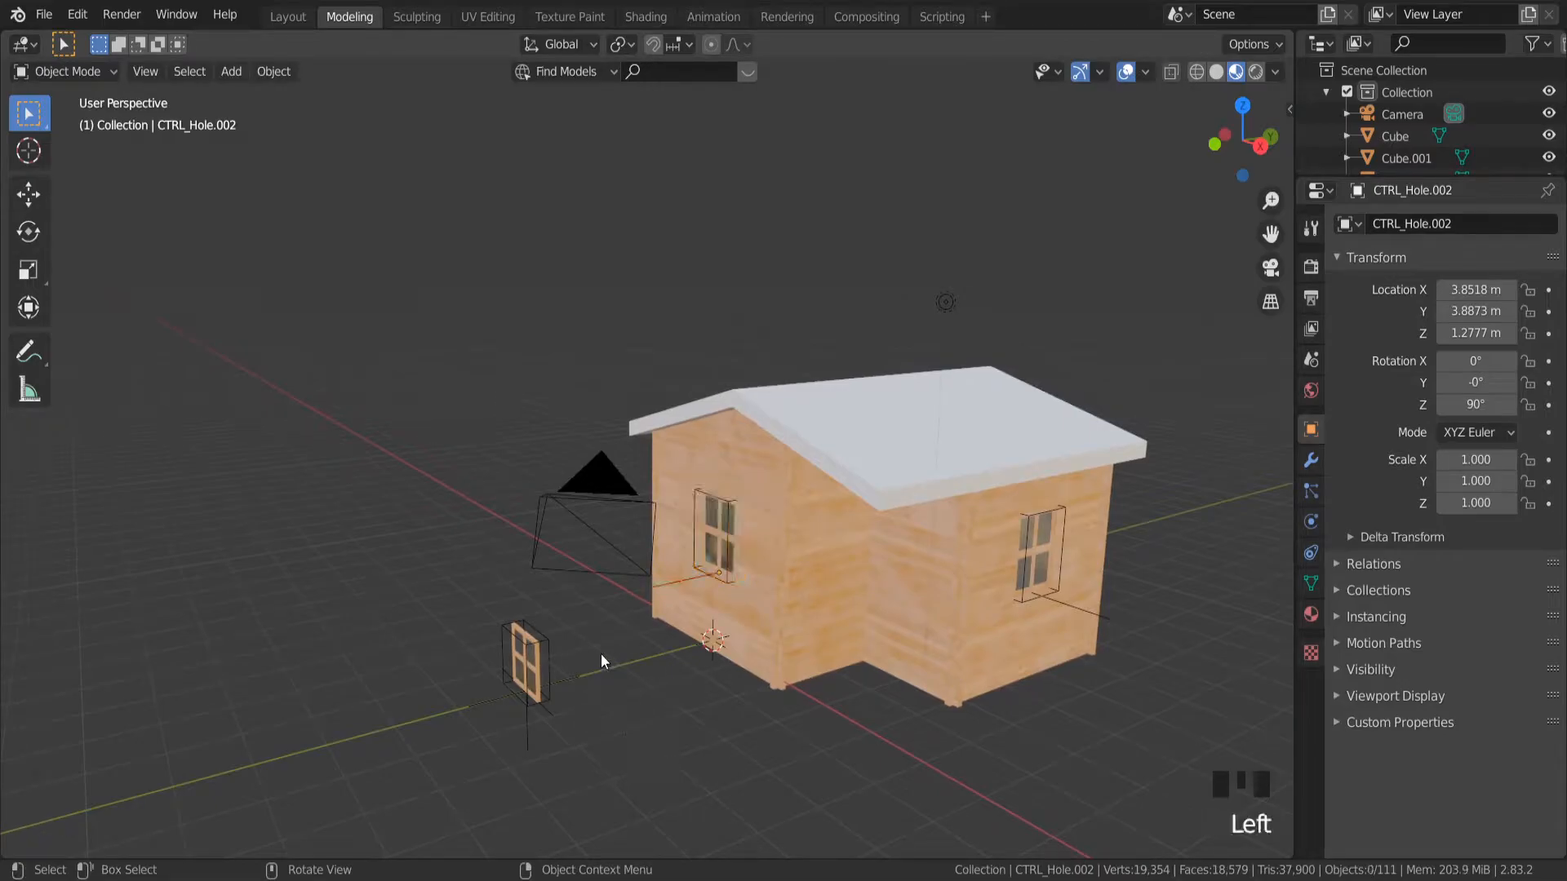
click(473, 722)
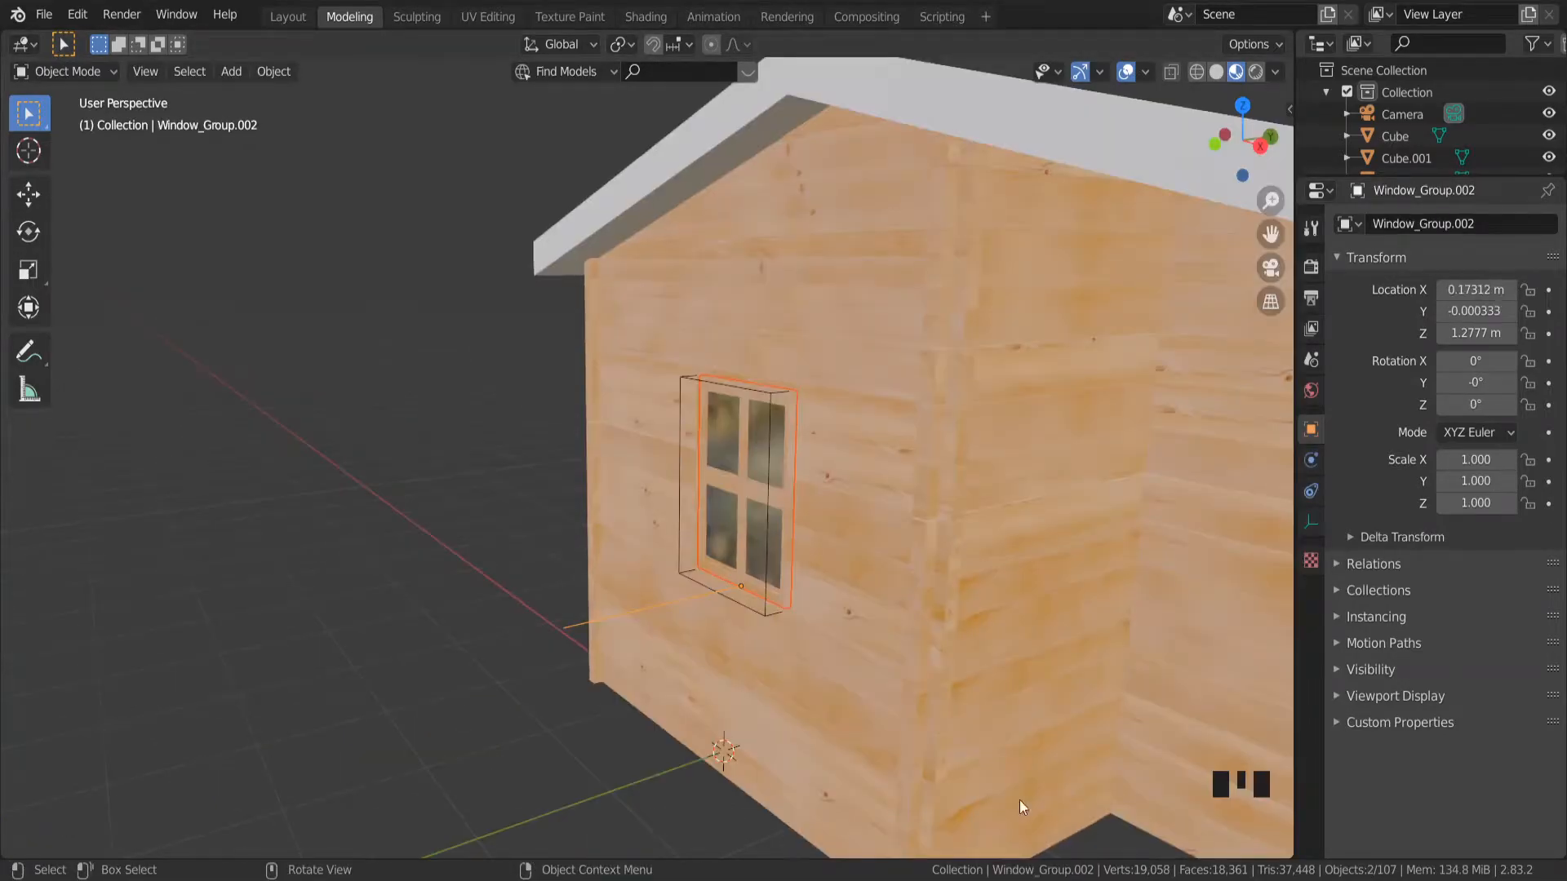
scroll(434, 639, down, 4)
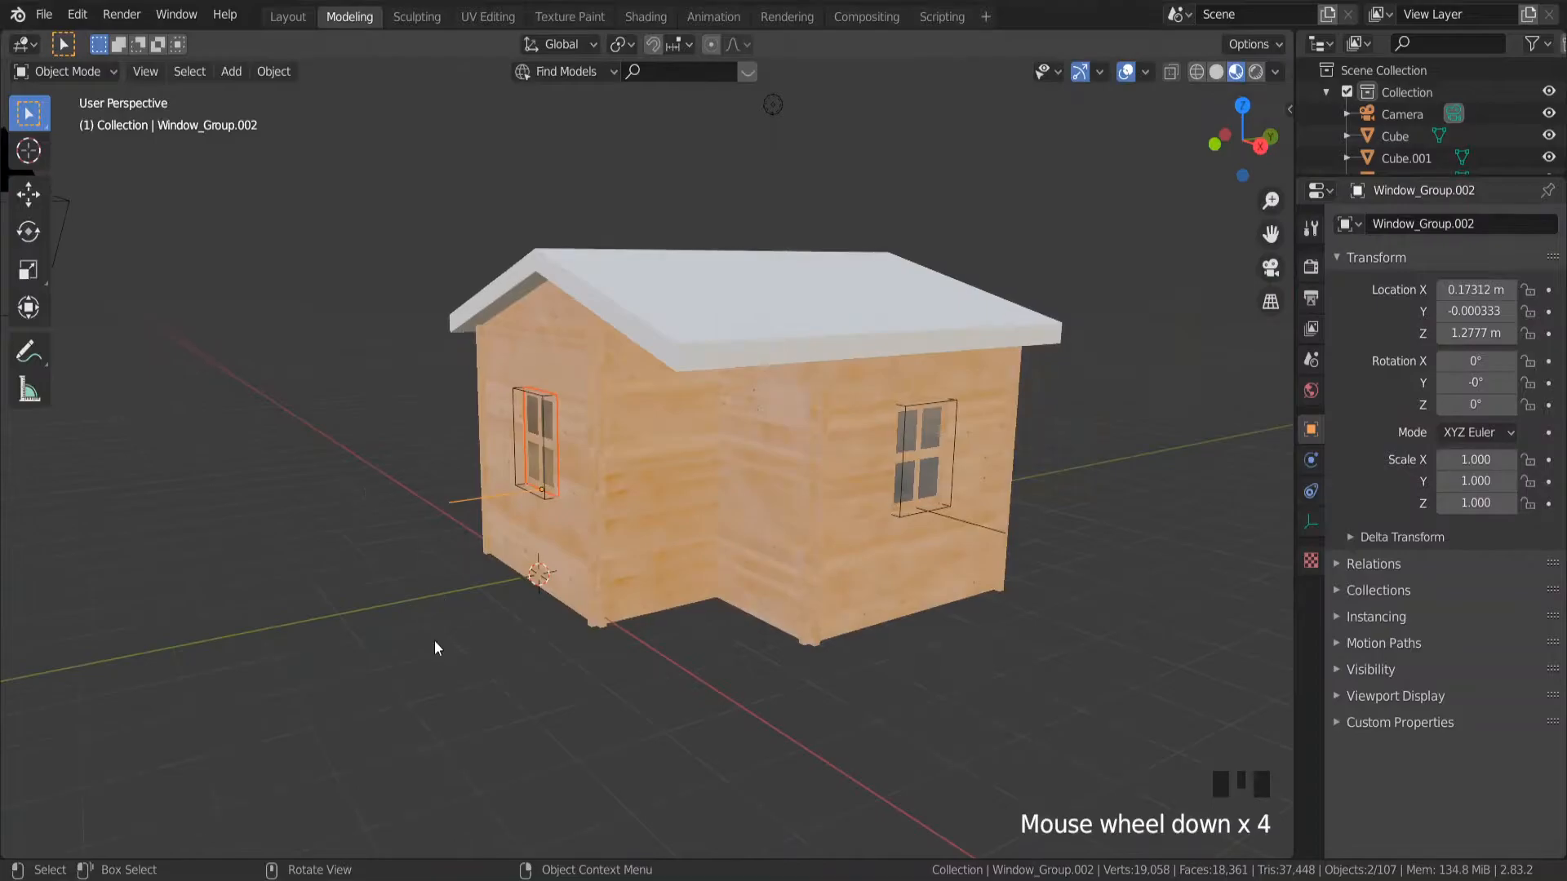
click(433, 647)
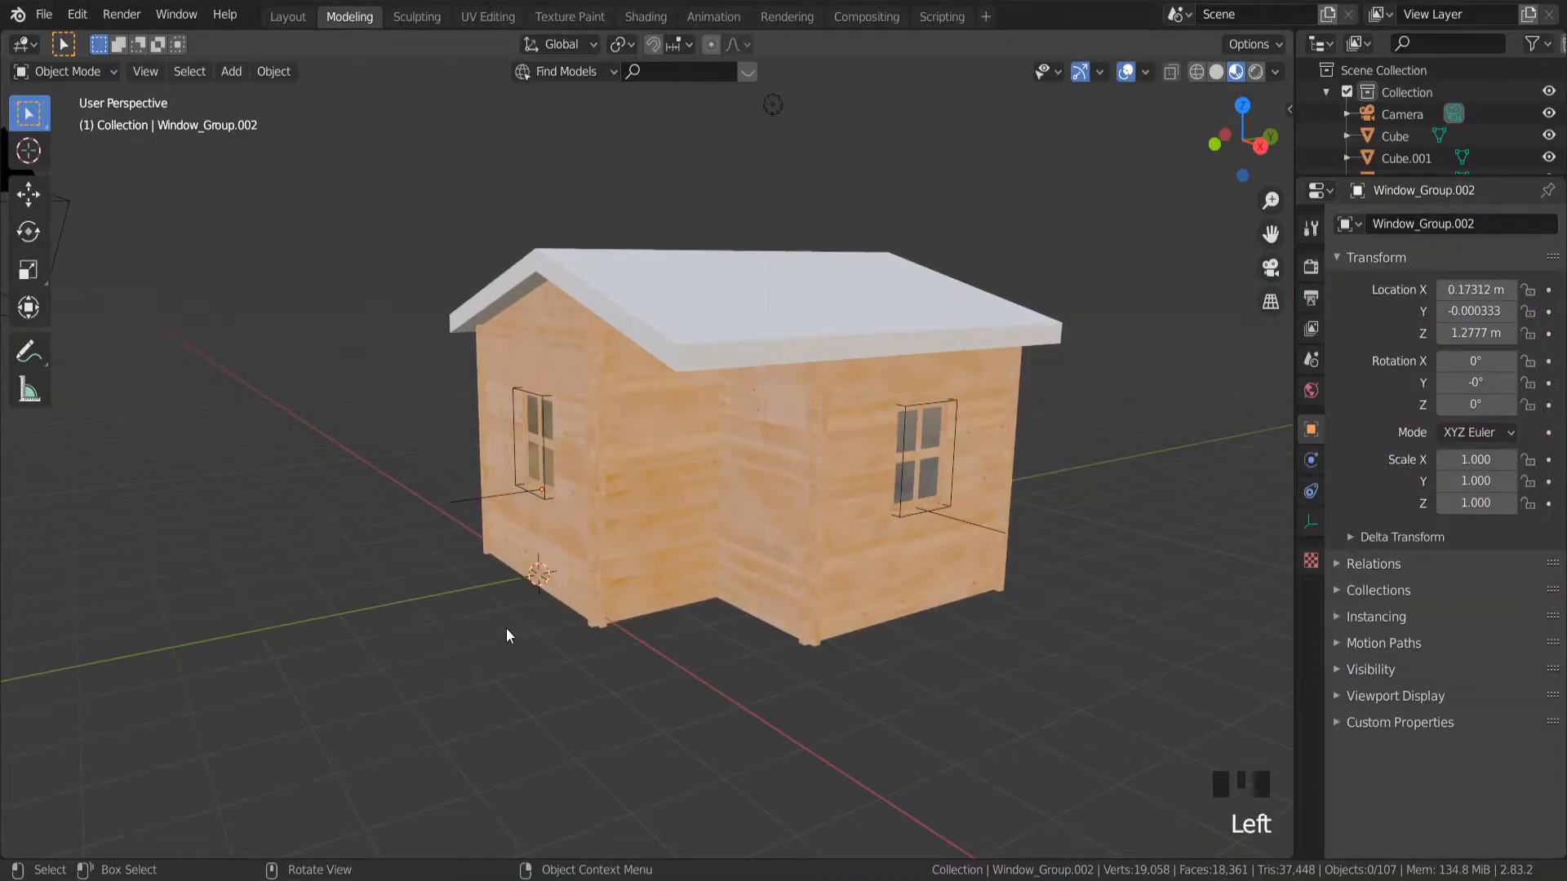
Select the entire house with its windows and move it about 4.26 m along Y, away from the origin.
scroll(507, 636, up, 1)
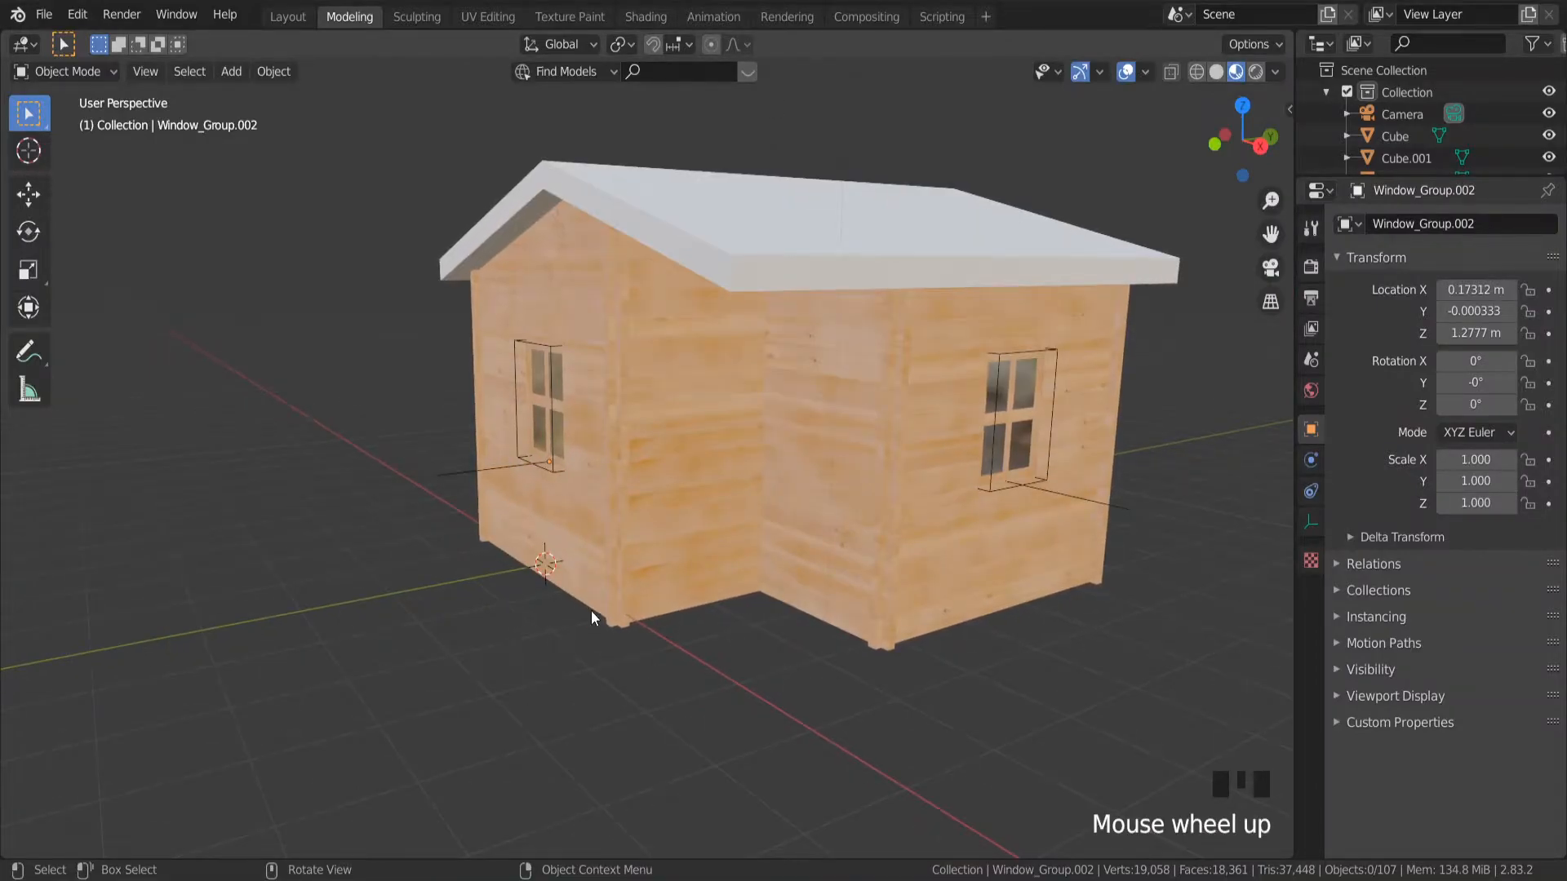
scroll(790, 483, down, 2)
drag(962, 315, 522, 718)
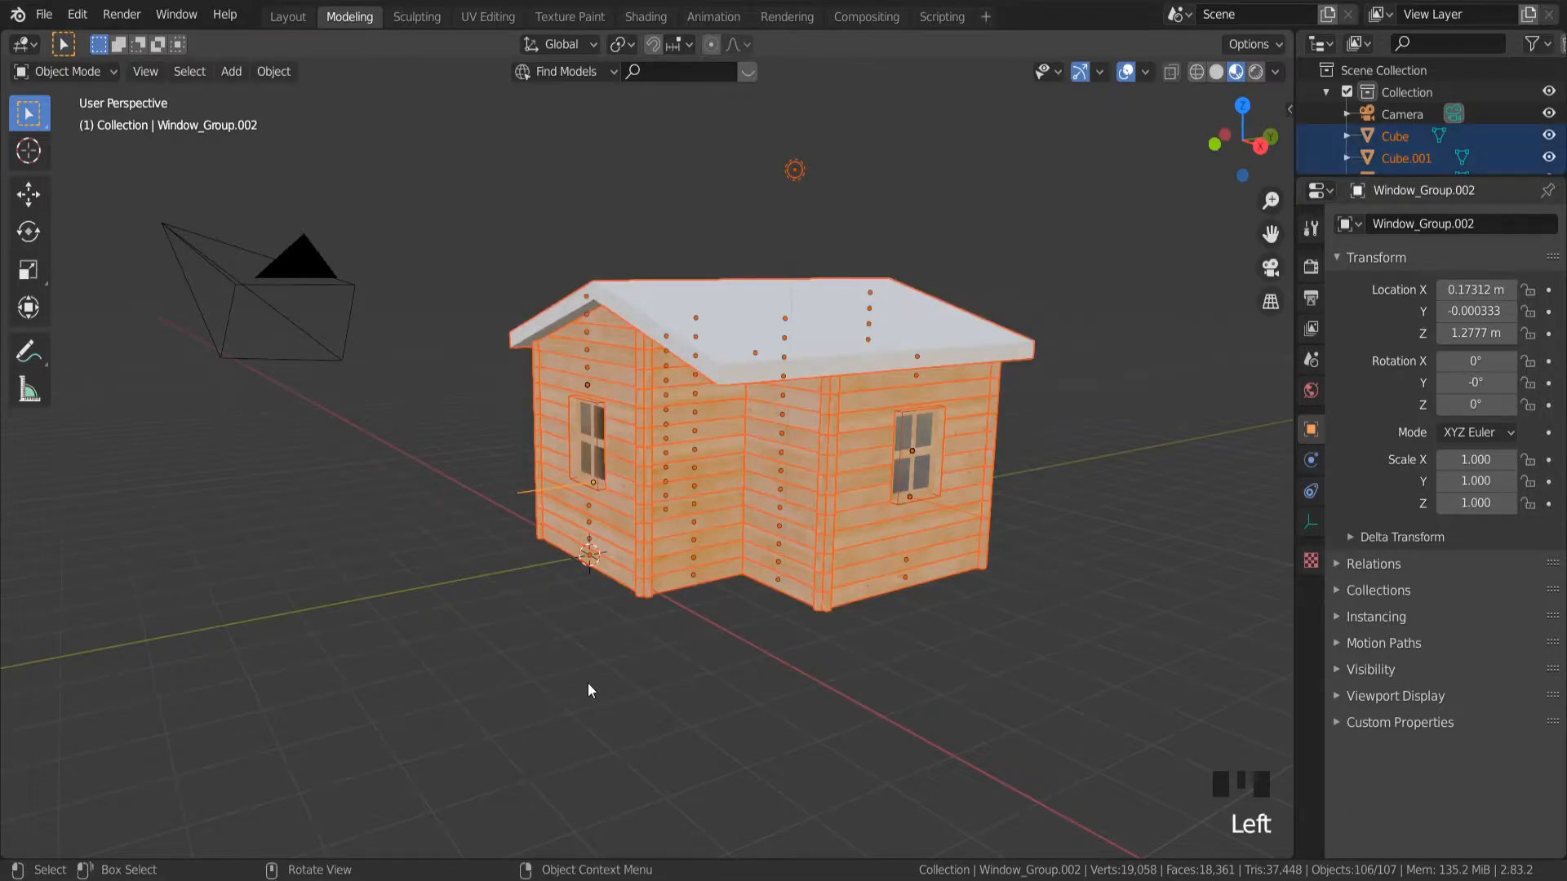
key(g)
key(y)
click(758, 672)
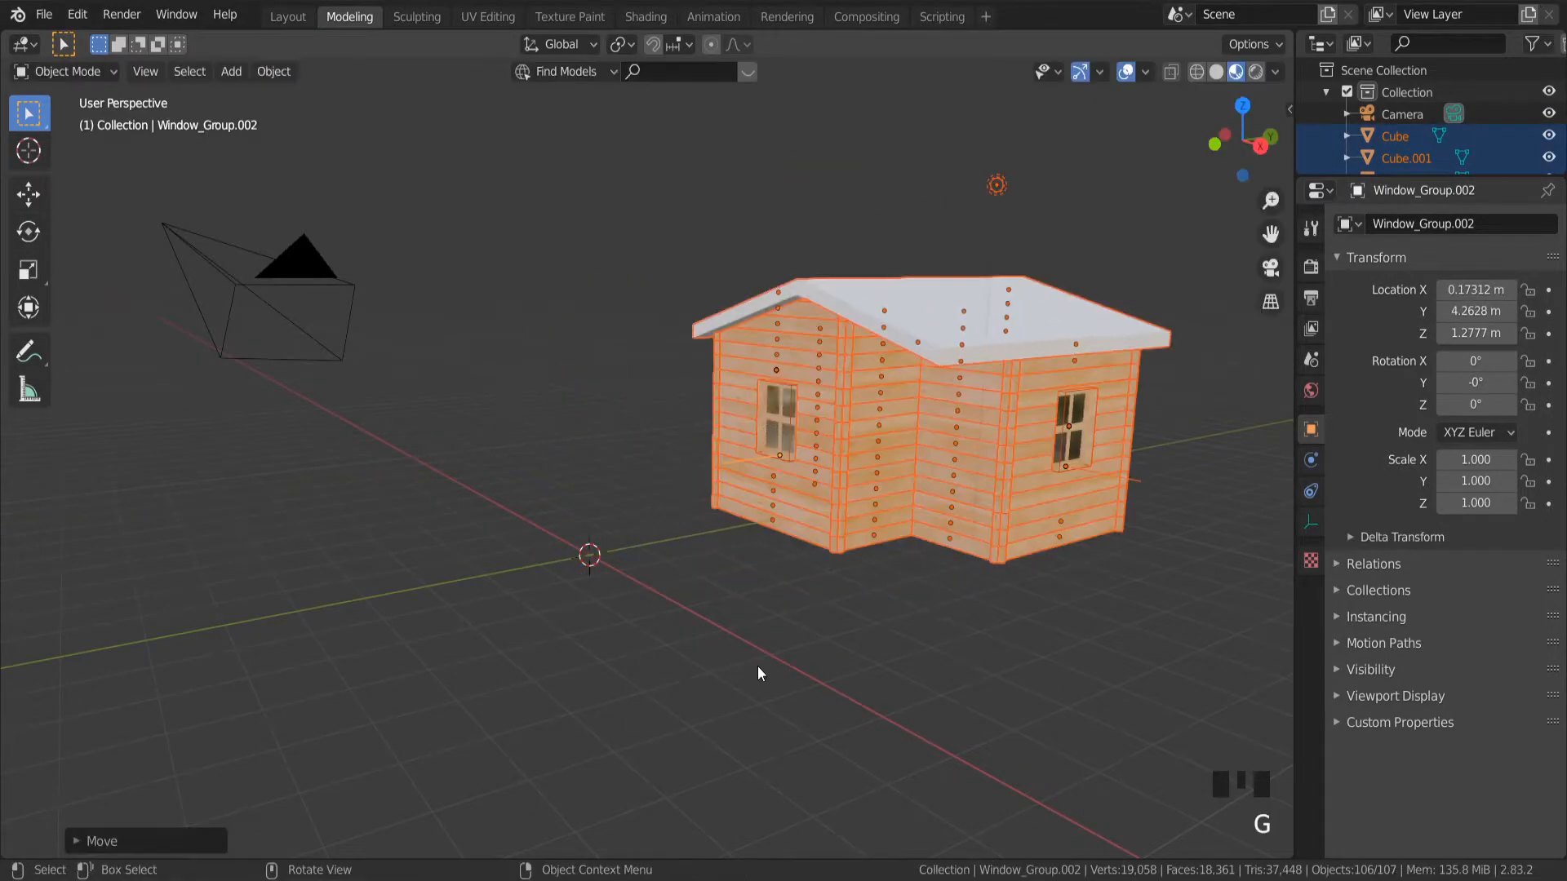
click(734, 600)
Add an Archimesh door at the world origin.
scroll(1128, 385, up, 2)
key(n)
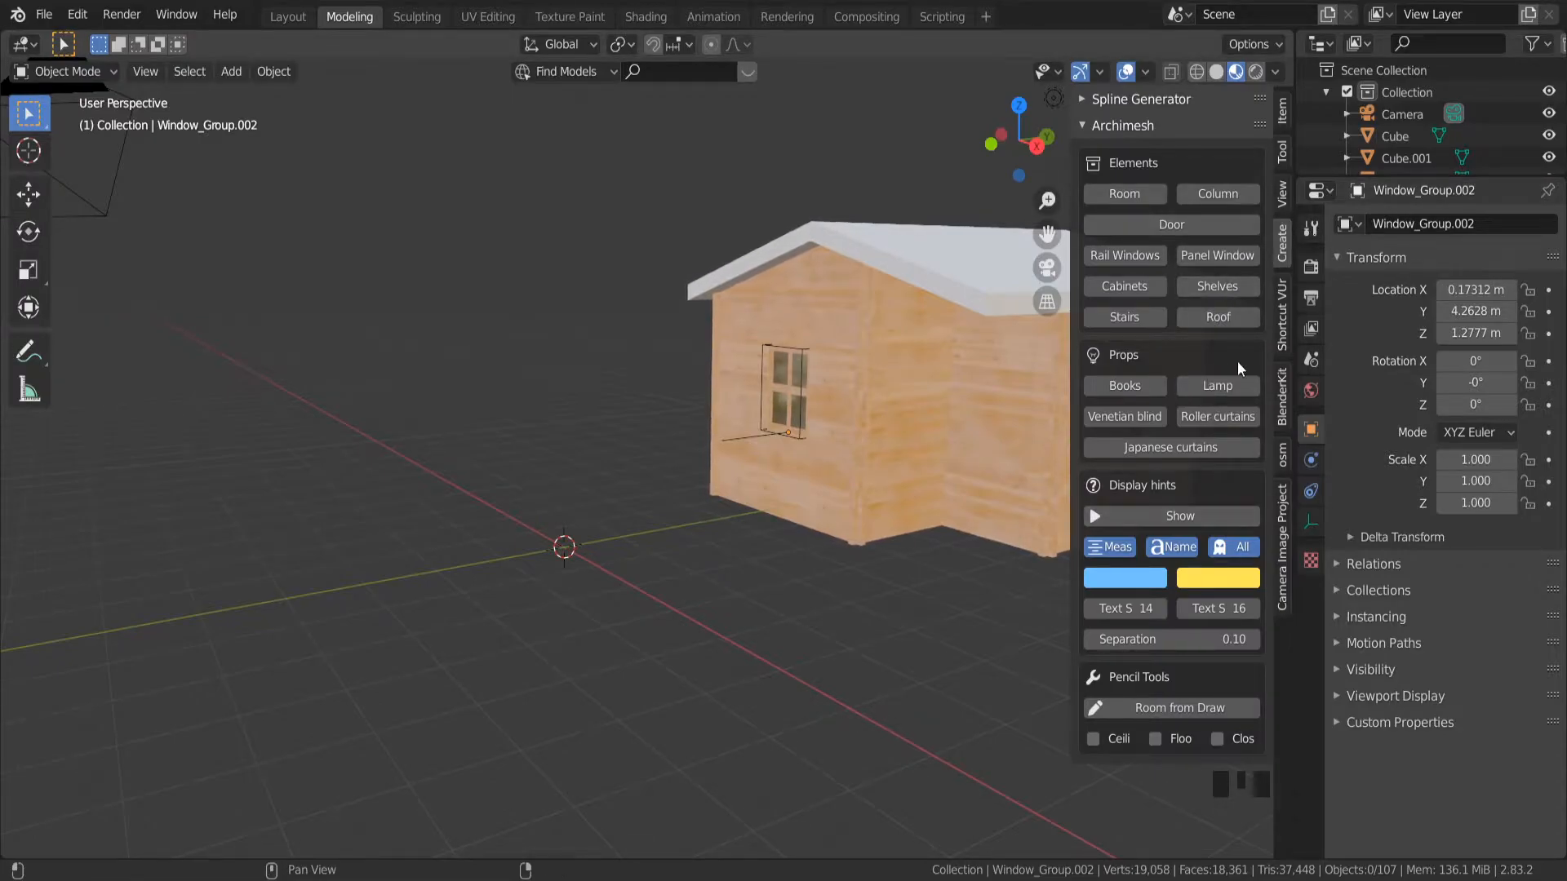
click(1188, 227)
scroll(553, 485, up, 9)
middle_drag(601, 484, 624, 488)
scroll(624, 494, down, 3)
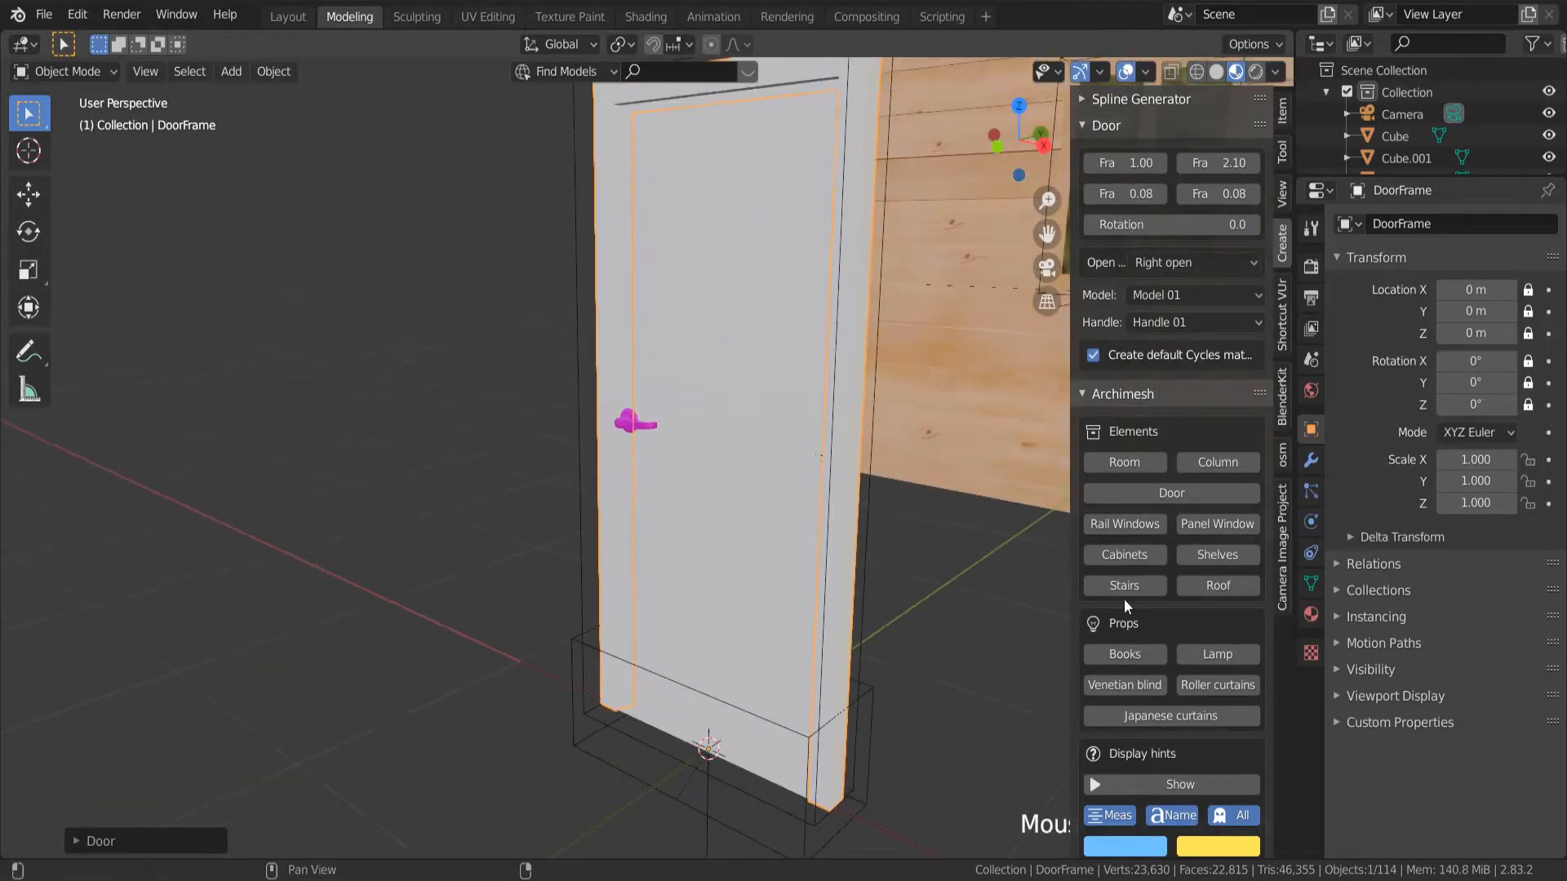
Try other door models on the Archimesh door and settle on Model 05.
click(1191, 297)
click(1185, 348)
click(1195, 297)
click(1165, 437)
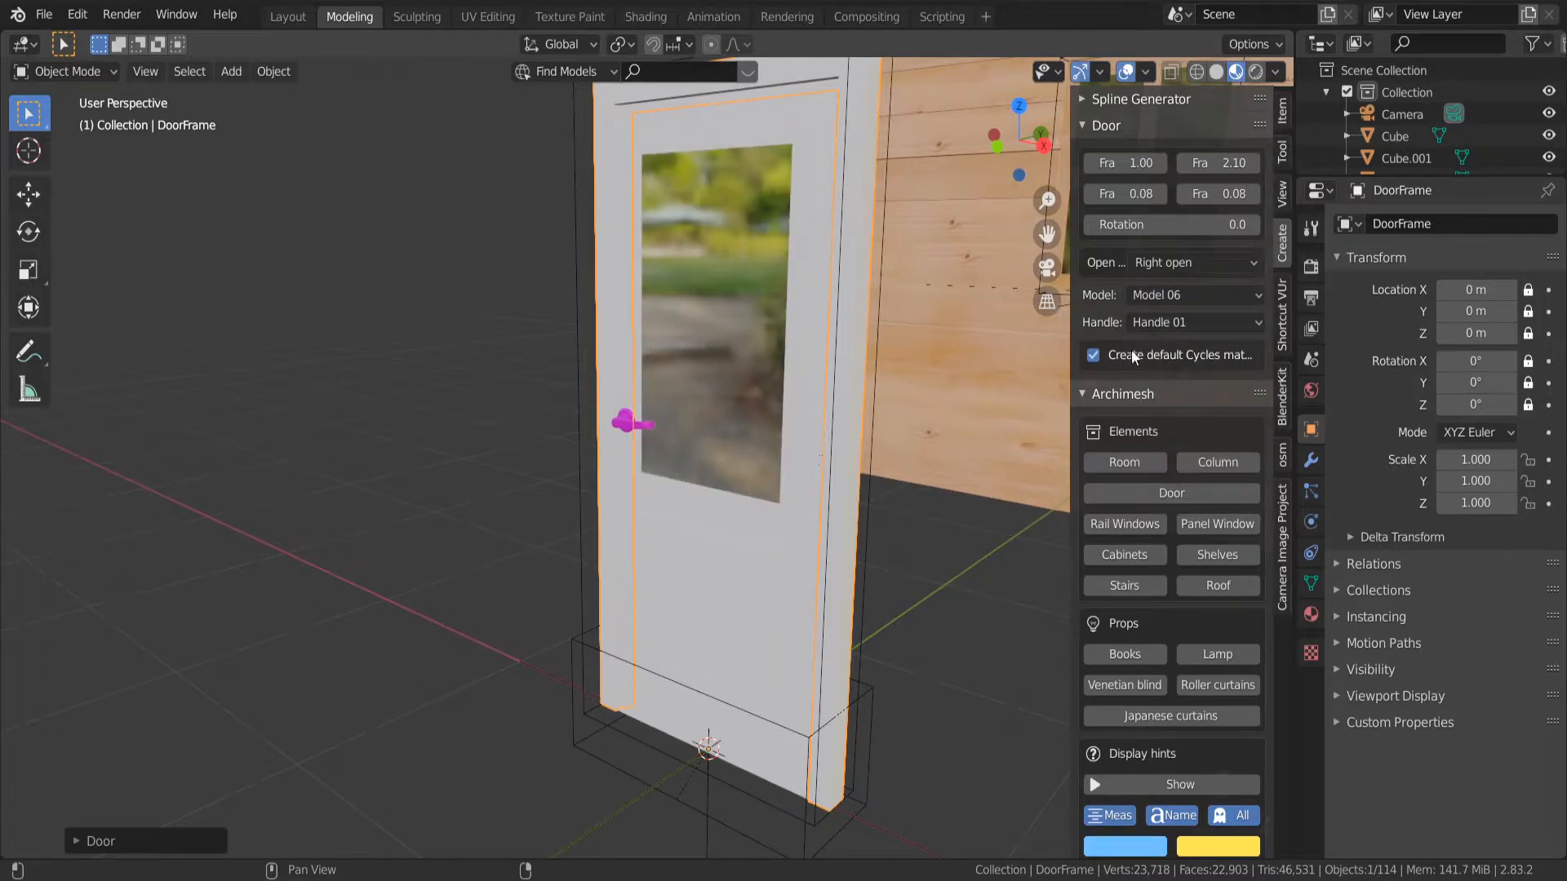
click(1191, 296)
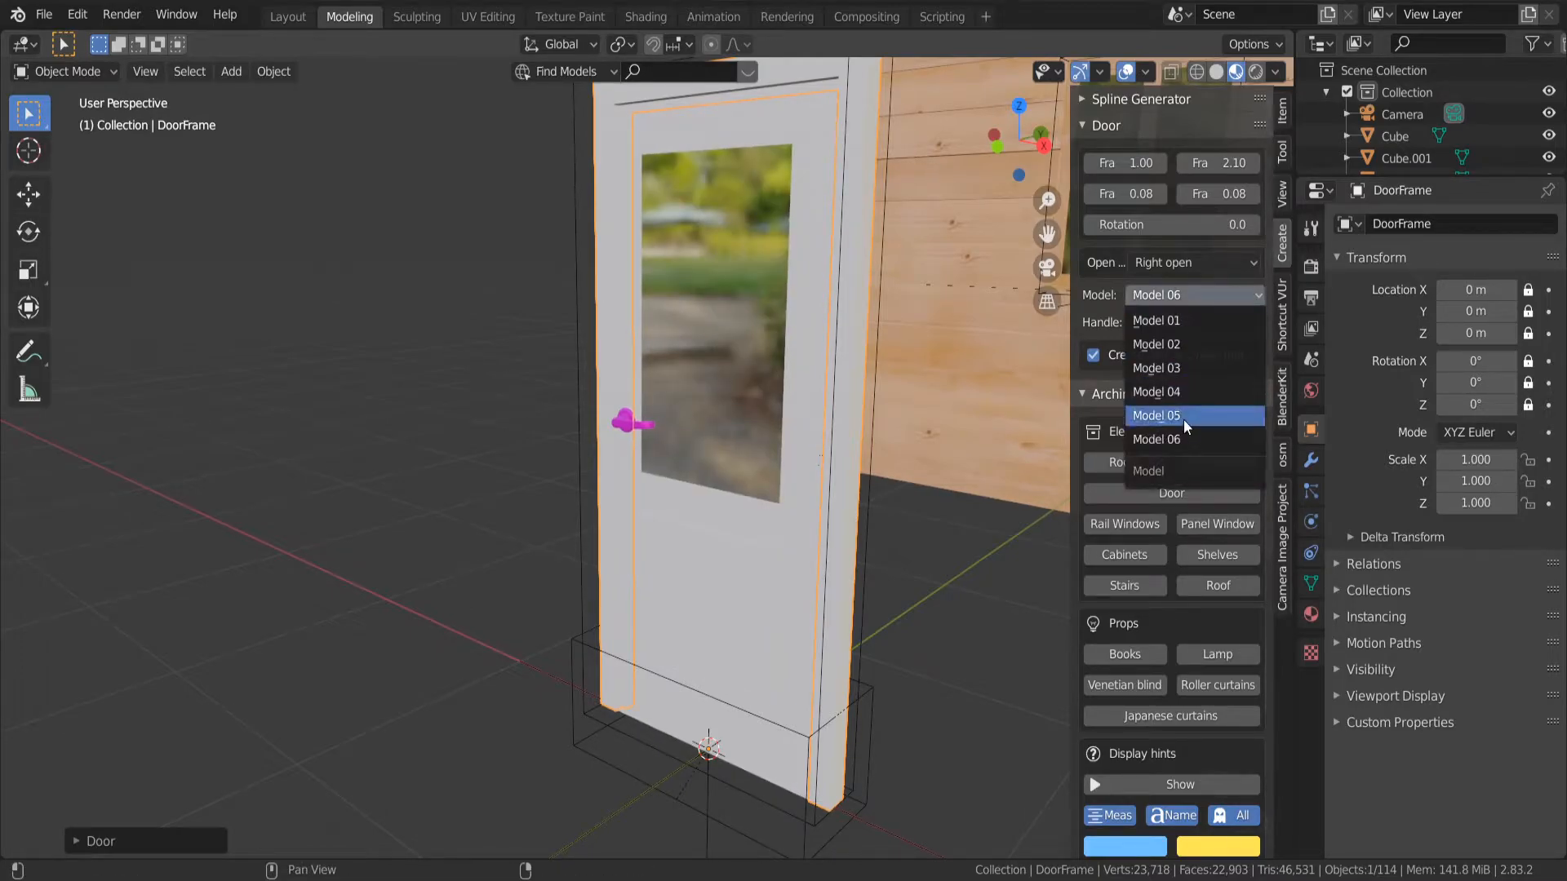
click(1184, 412)
scroll(769, 524, down, 3)
middle_drag(769, 525, 824, 518)
scroll(1167, 465, down, 5)
scroll(1186, 501, up, 4)
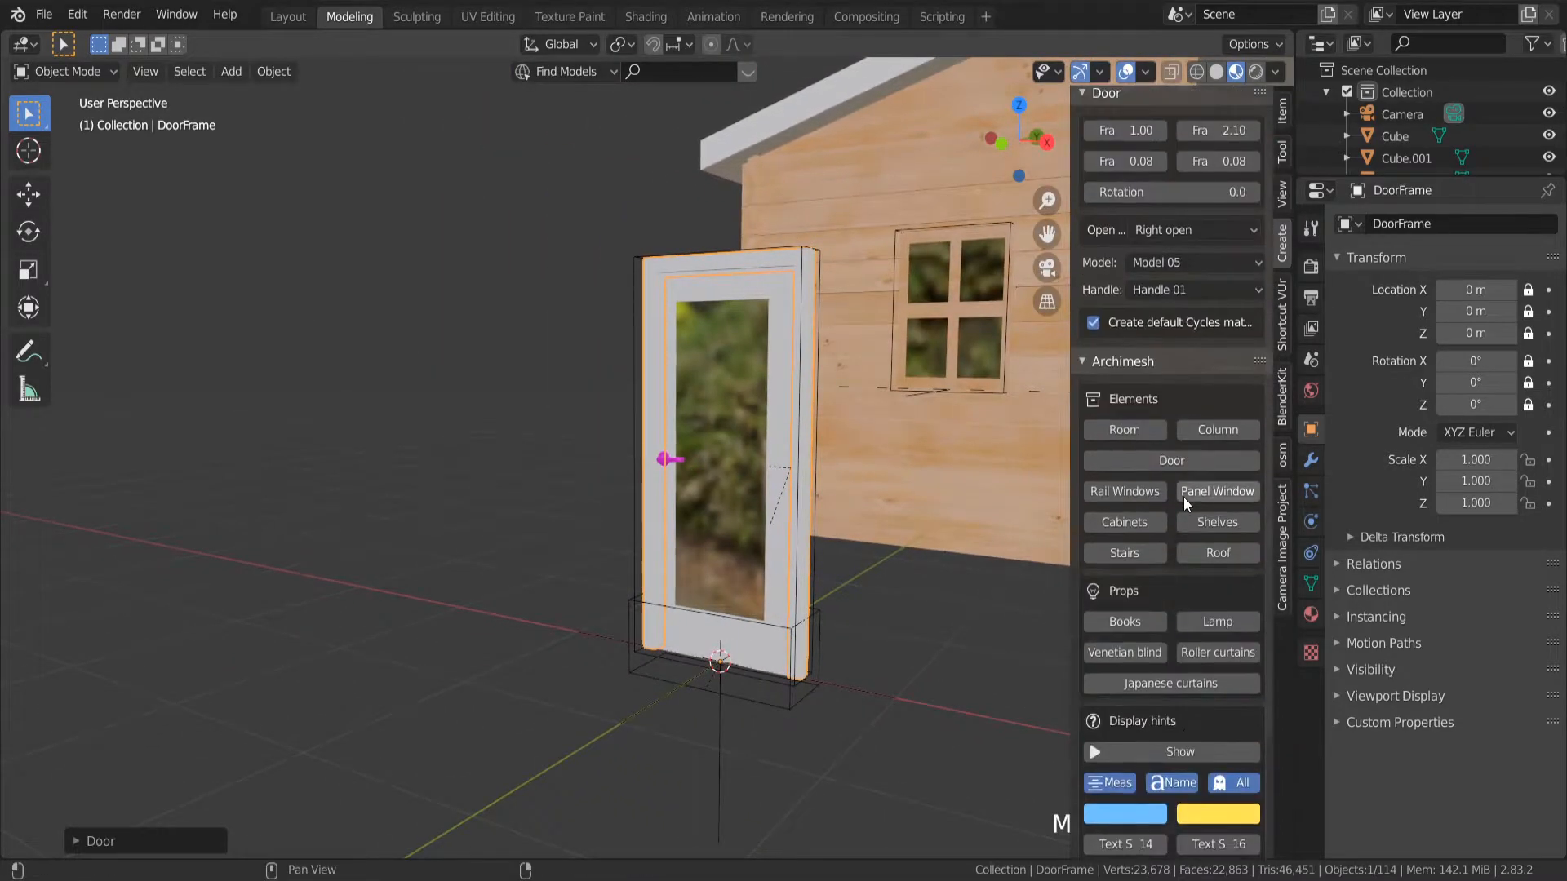
scroll(901, 374, up, 2)
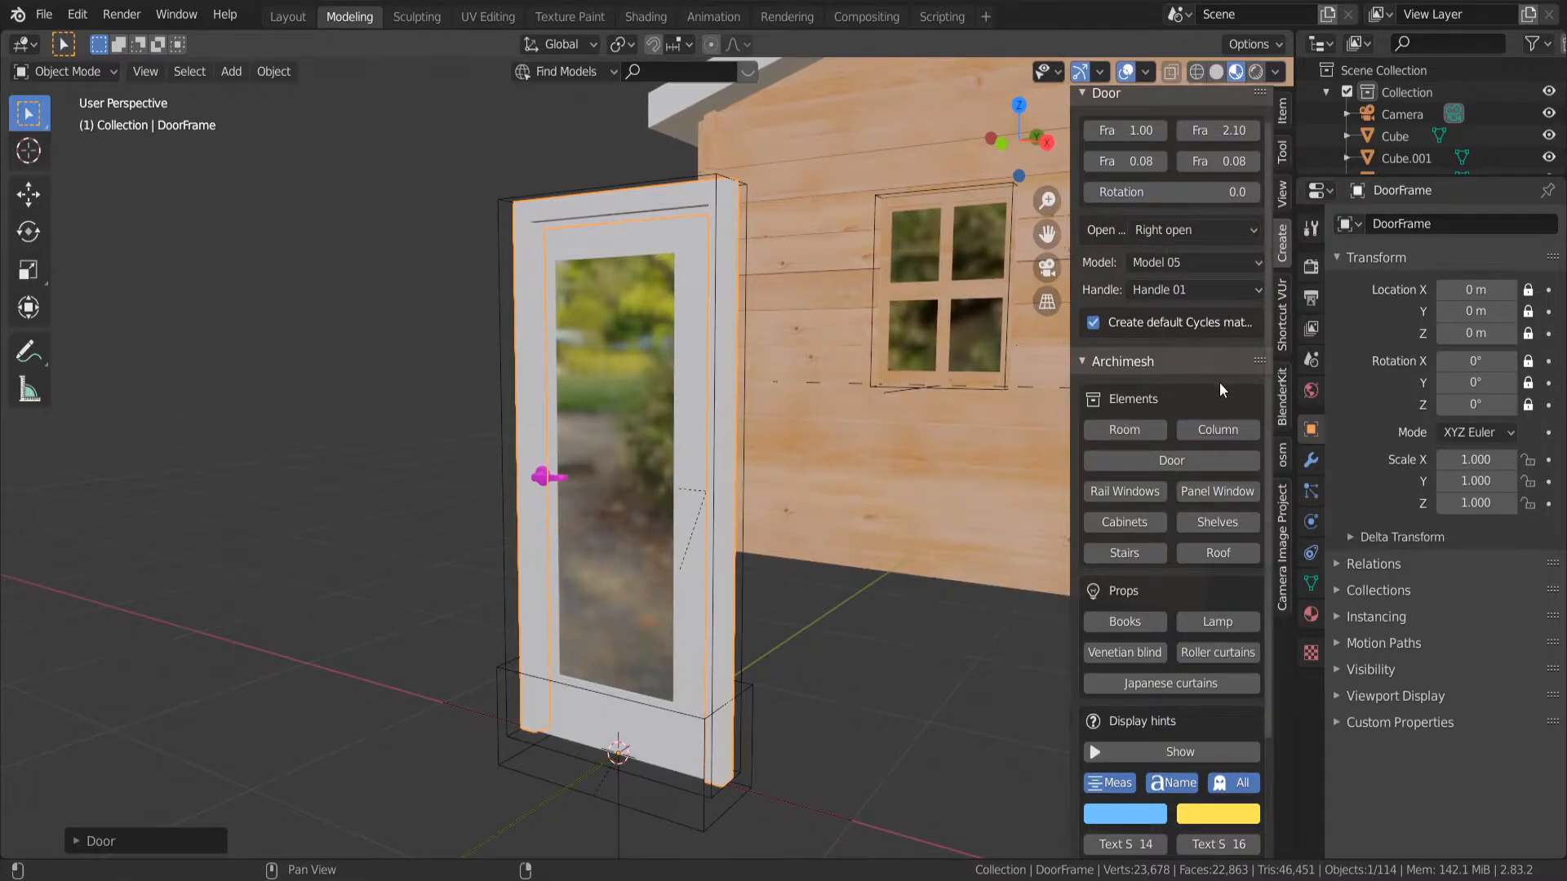
scroll(1221, 390, down, 4)
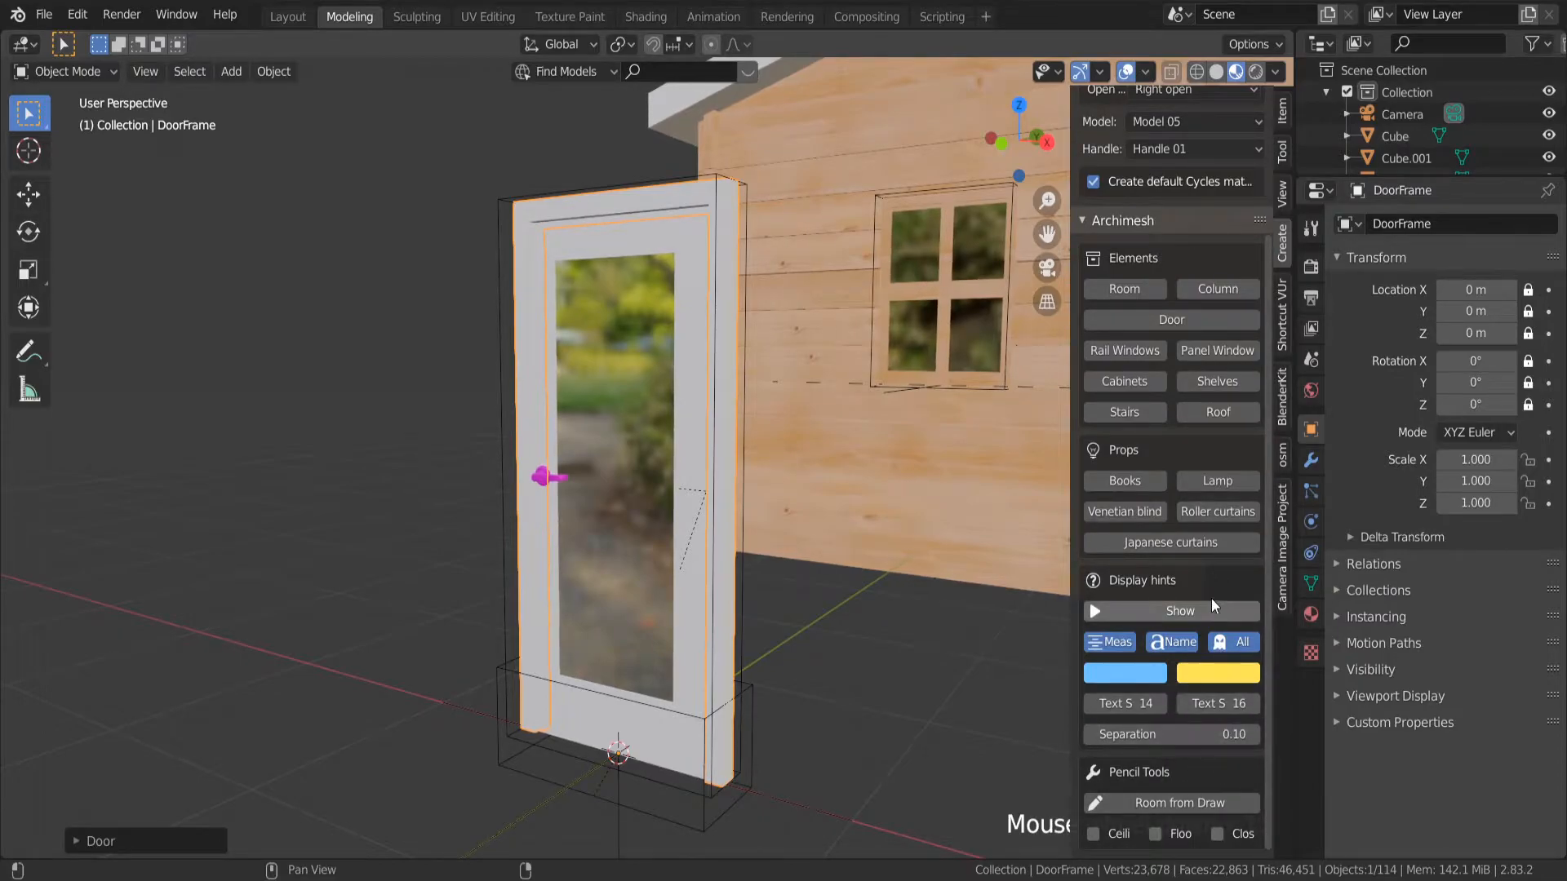
Select all the stacked logs of the short side wall between the front gable and the inner corner, and join them into one object.
middle_drag(861, 531, 816, 528)
scroll(759, 553, down, 4)
click(920, 651)
middle_drag(920, 651, 902, 549)
drag(1046, 234, 942, 335)
middle_drag(751, 524, 787, 490)
click(777, 641)
scroll(777, 642, up, 2)
shift+click(772, 599)
shift+click(762, 552)
shift+click(779, 494)
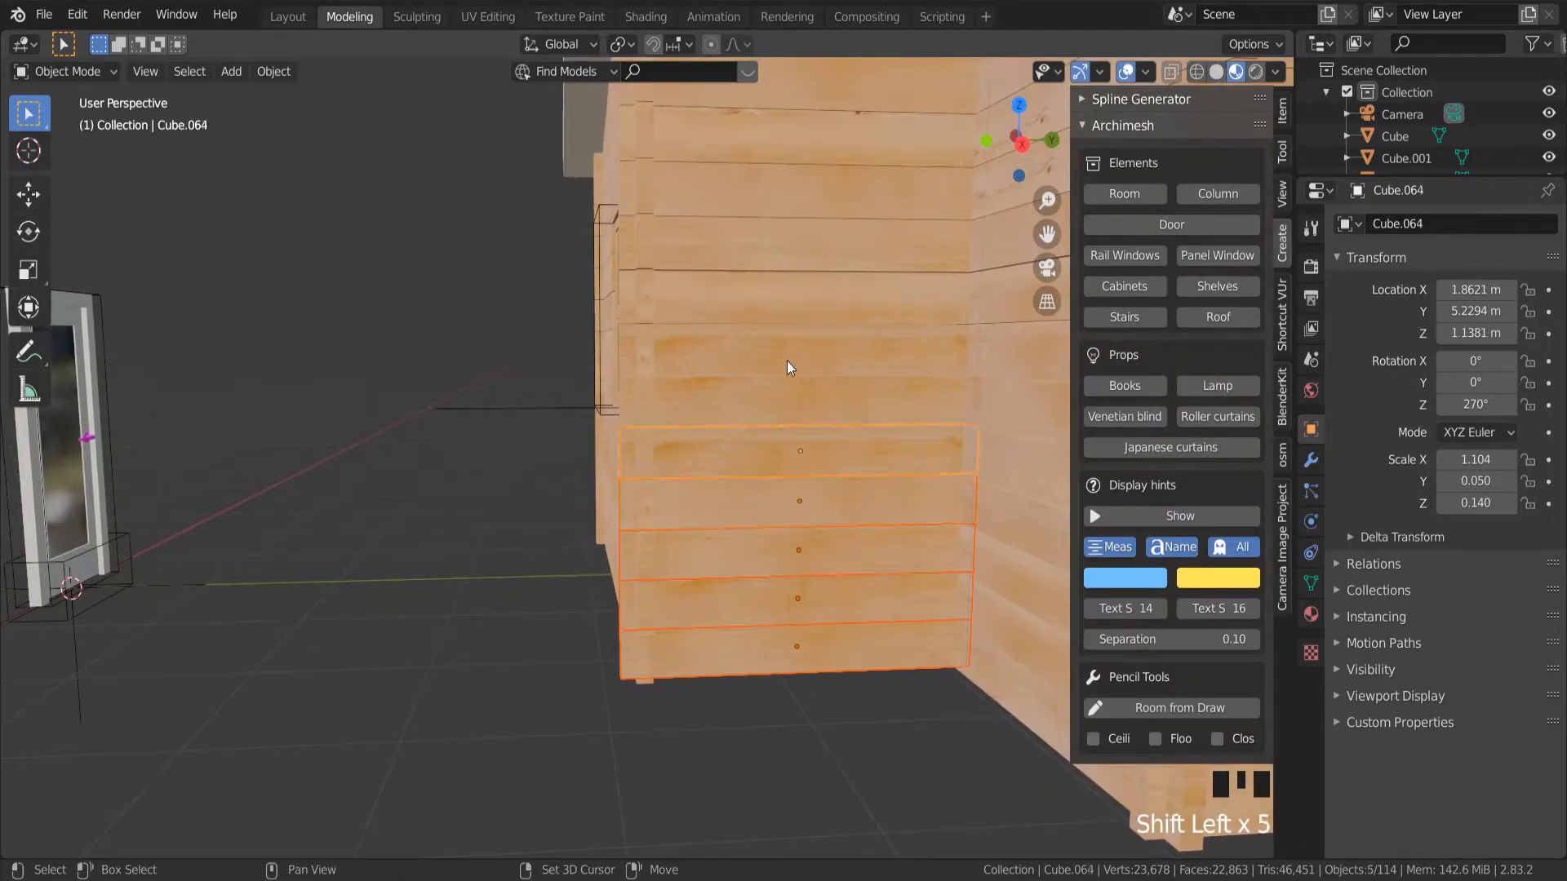
shift+click(796, 298)
shift+click(804, 259)
shift+click(806, 199)
shift+click(820, 141)
shift+click(831, 90)
scroll(831, 90, down, 5)
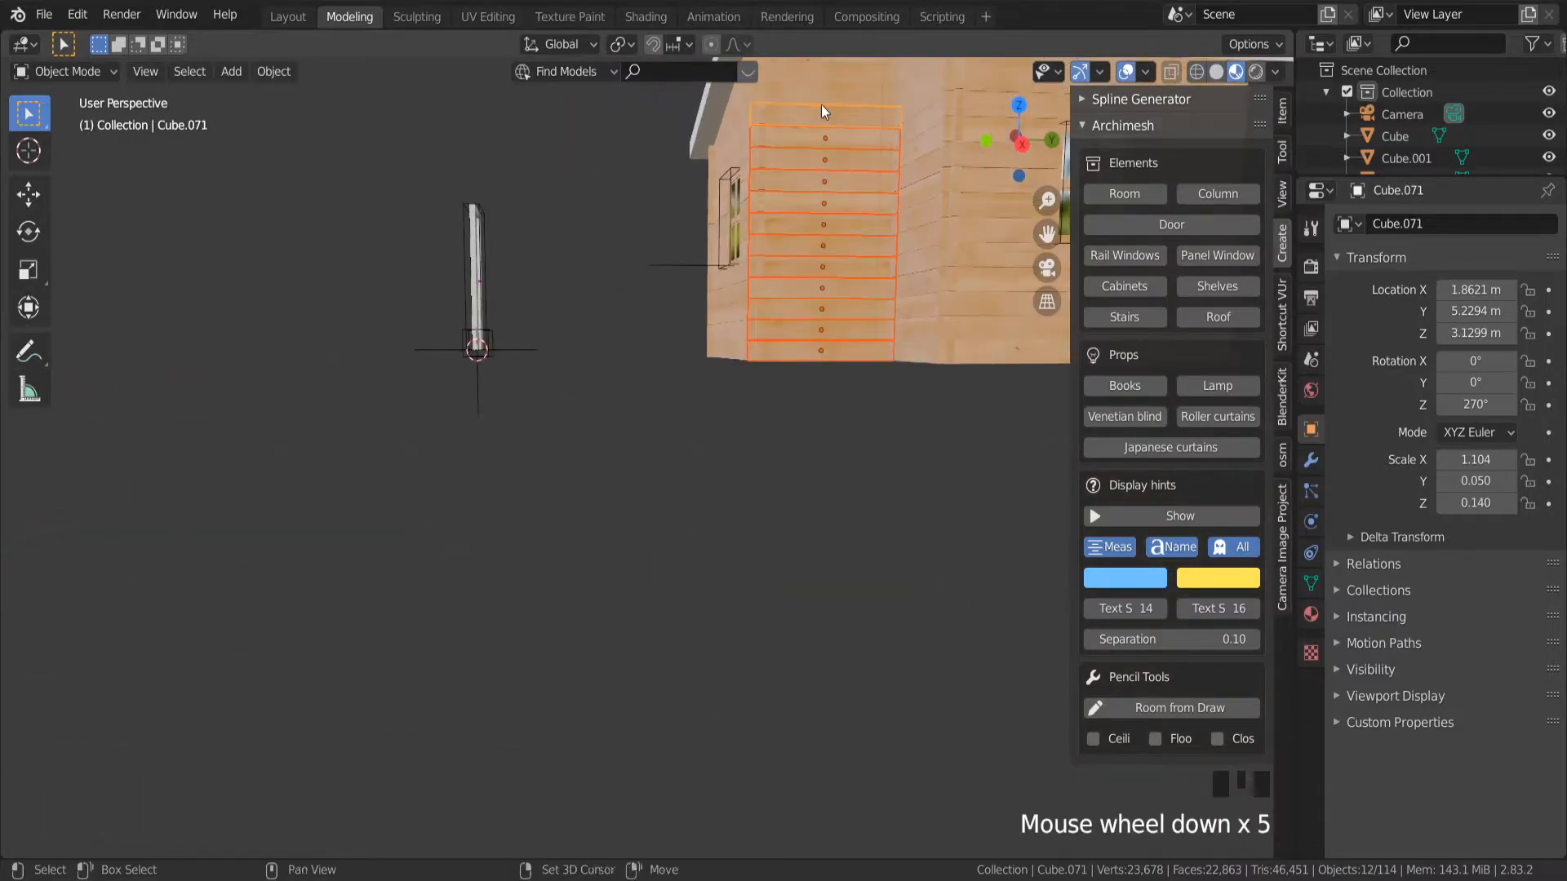
shift+click(830, 95)
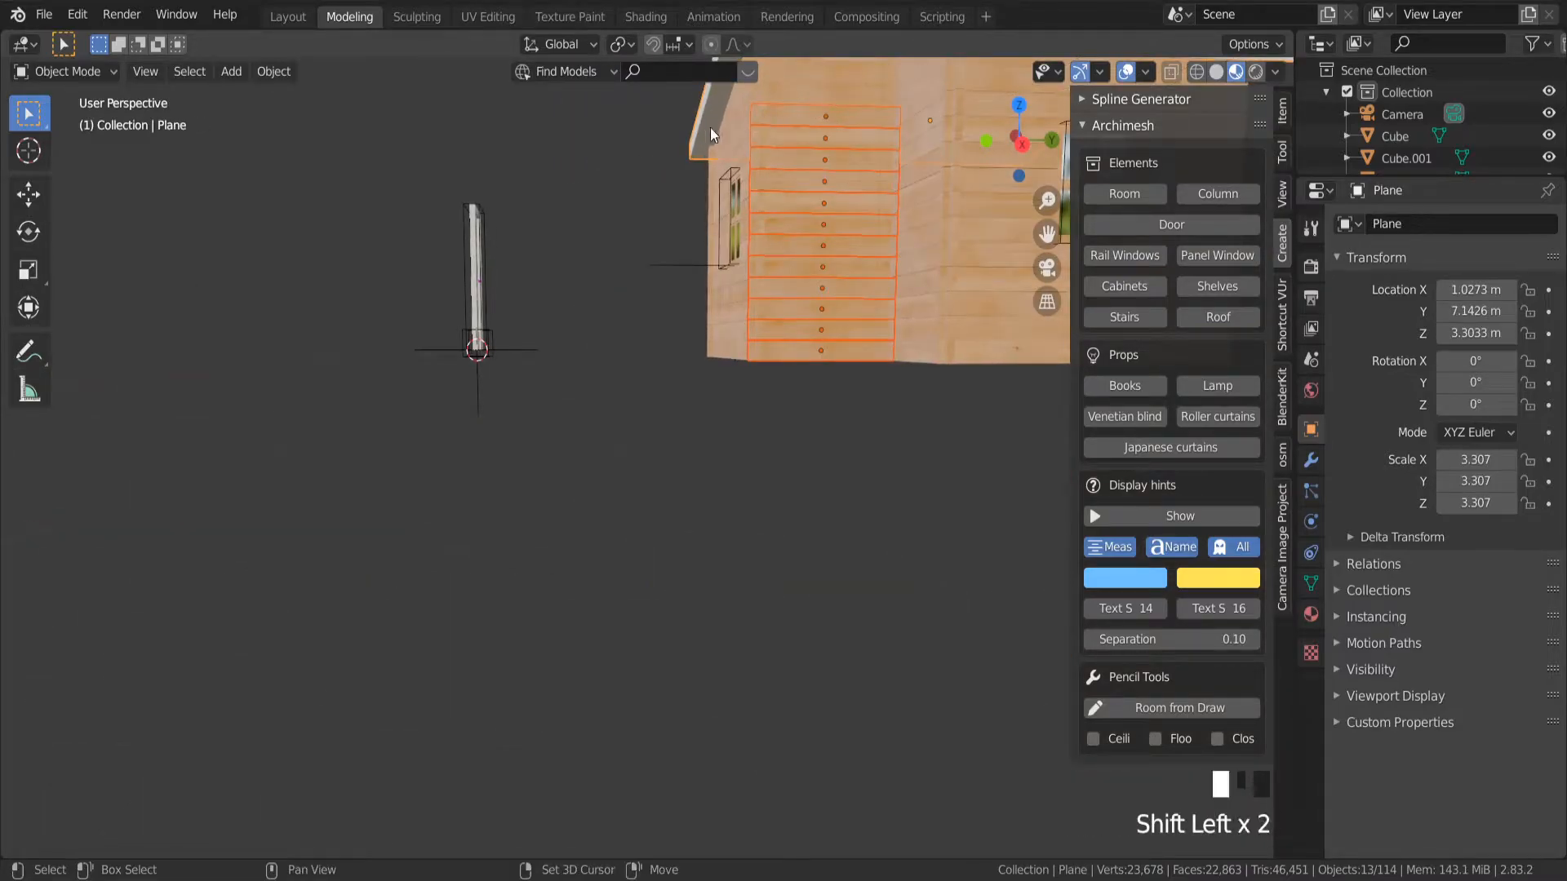
shift+click(827, 94)
middle_drag(864, 137, 873, 198)
scroll(898, 155, up, 3)
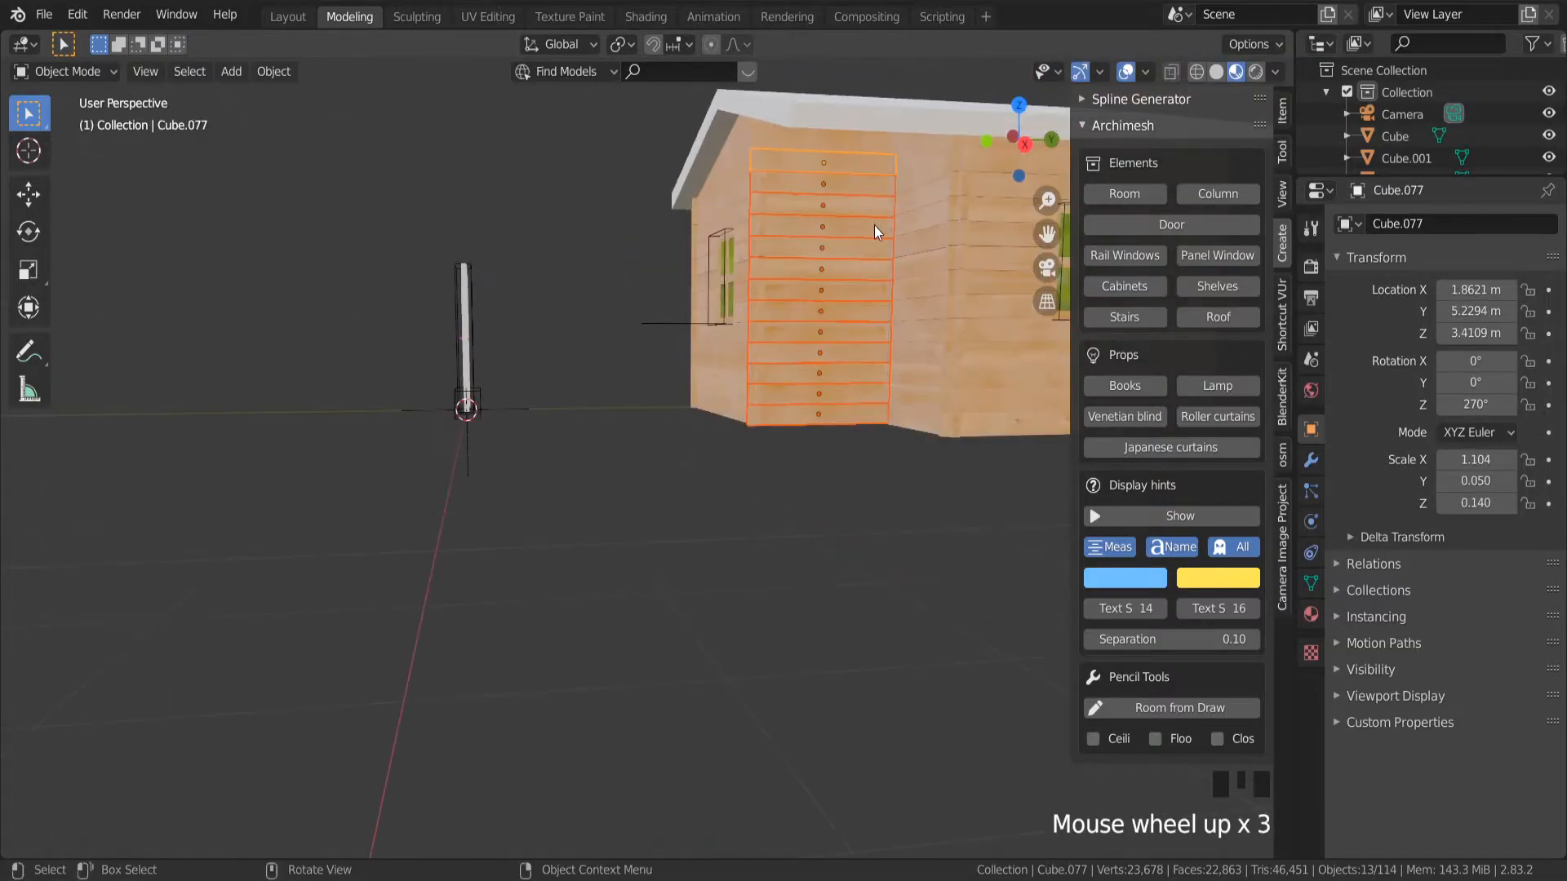
key(ctrl+j)
scroll(874, 227, up, 3)
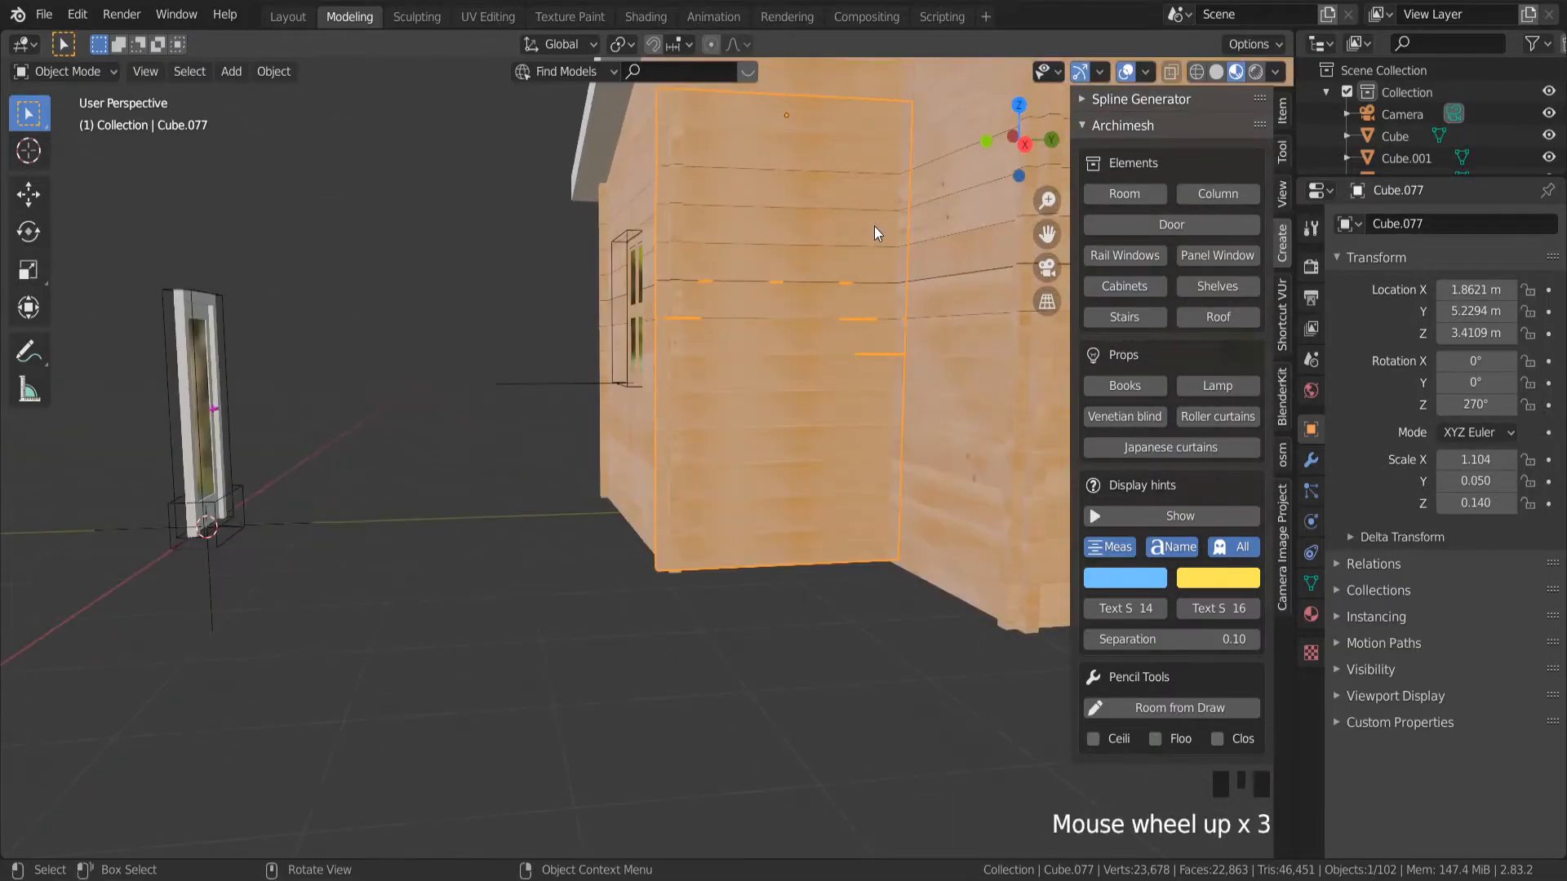
middle_drag(874, 227, 901, 254)
click(730, 681)
scroll(730, 681, down, 2)
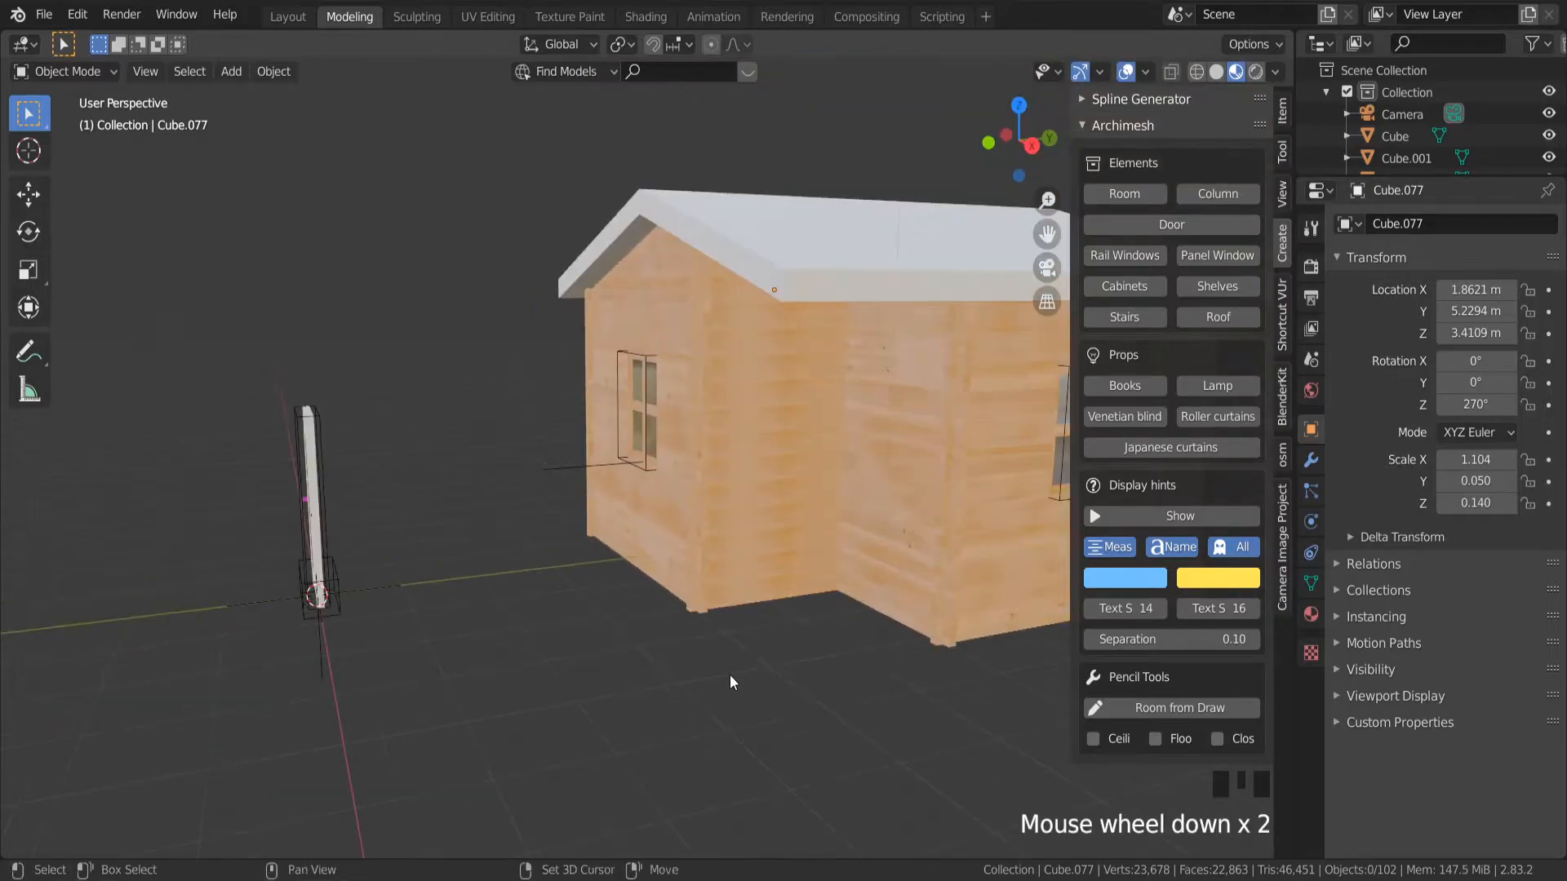
Add a cube mesh and move it about 6.54 m along Y to the house.
key(shift+a)
mouse_move(734, 436)
click(854, 458)
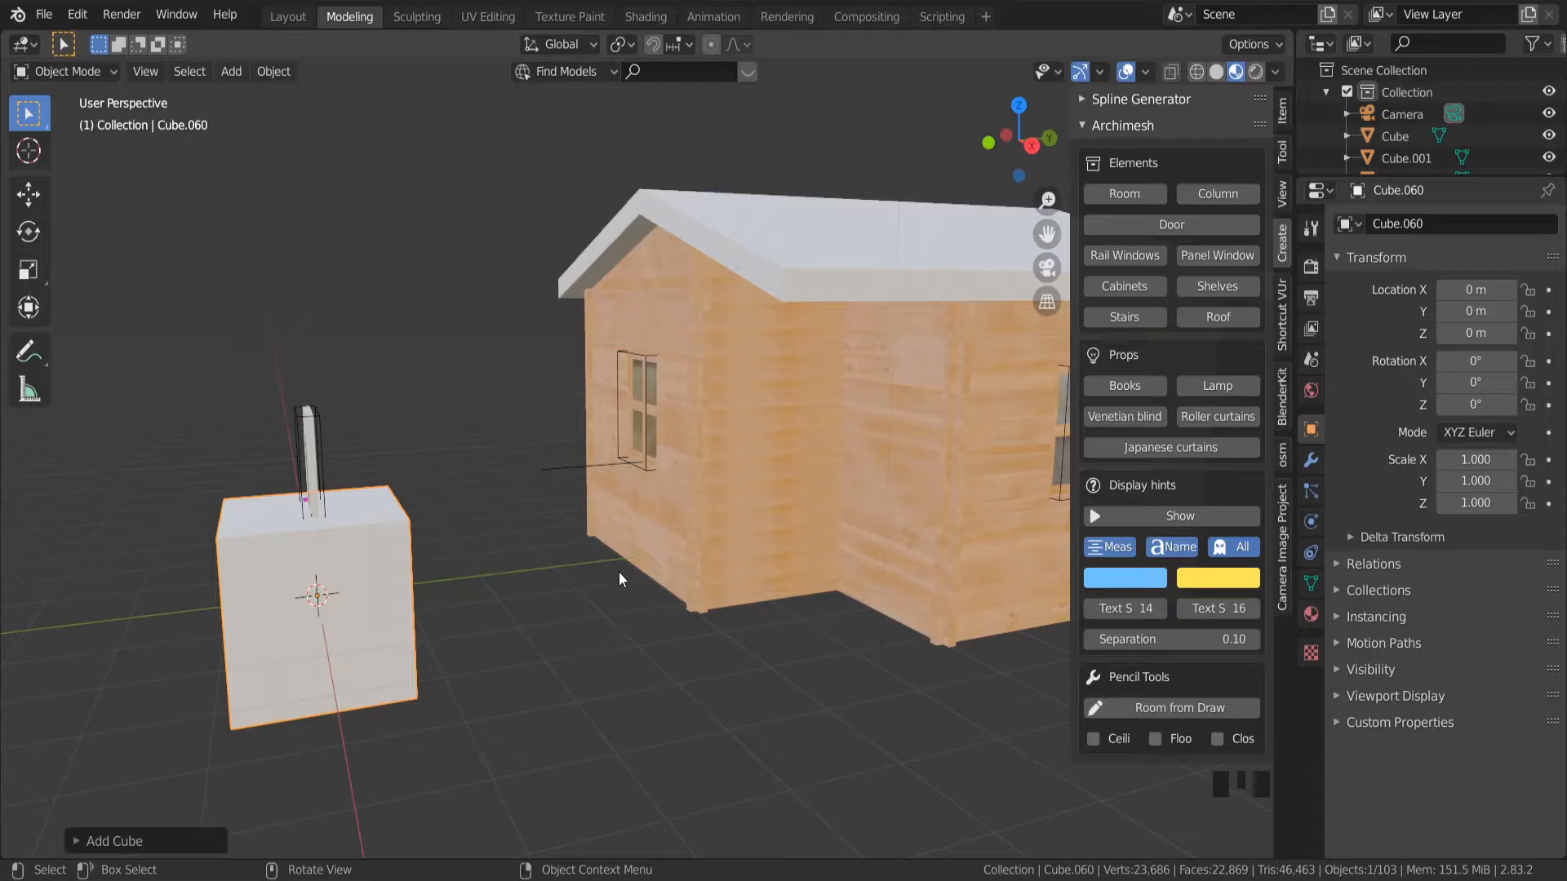
key(g)
key(y)
click(822, 569)
middle_drag(823, 569, 761, 550)
scroll(761, 551, down, 5)
Move the cube to about X 3.48 m and Y 5.02 m, beside the entry wall in the house's recessed corner.
click(1018, 105)
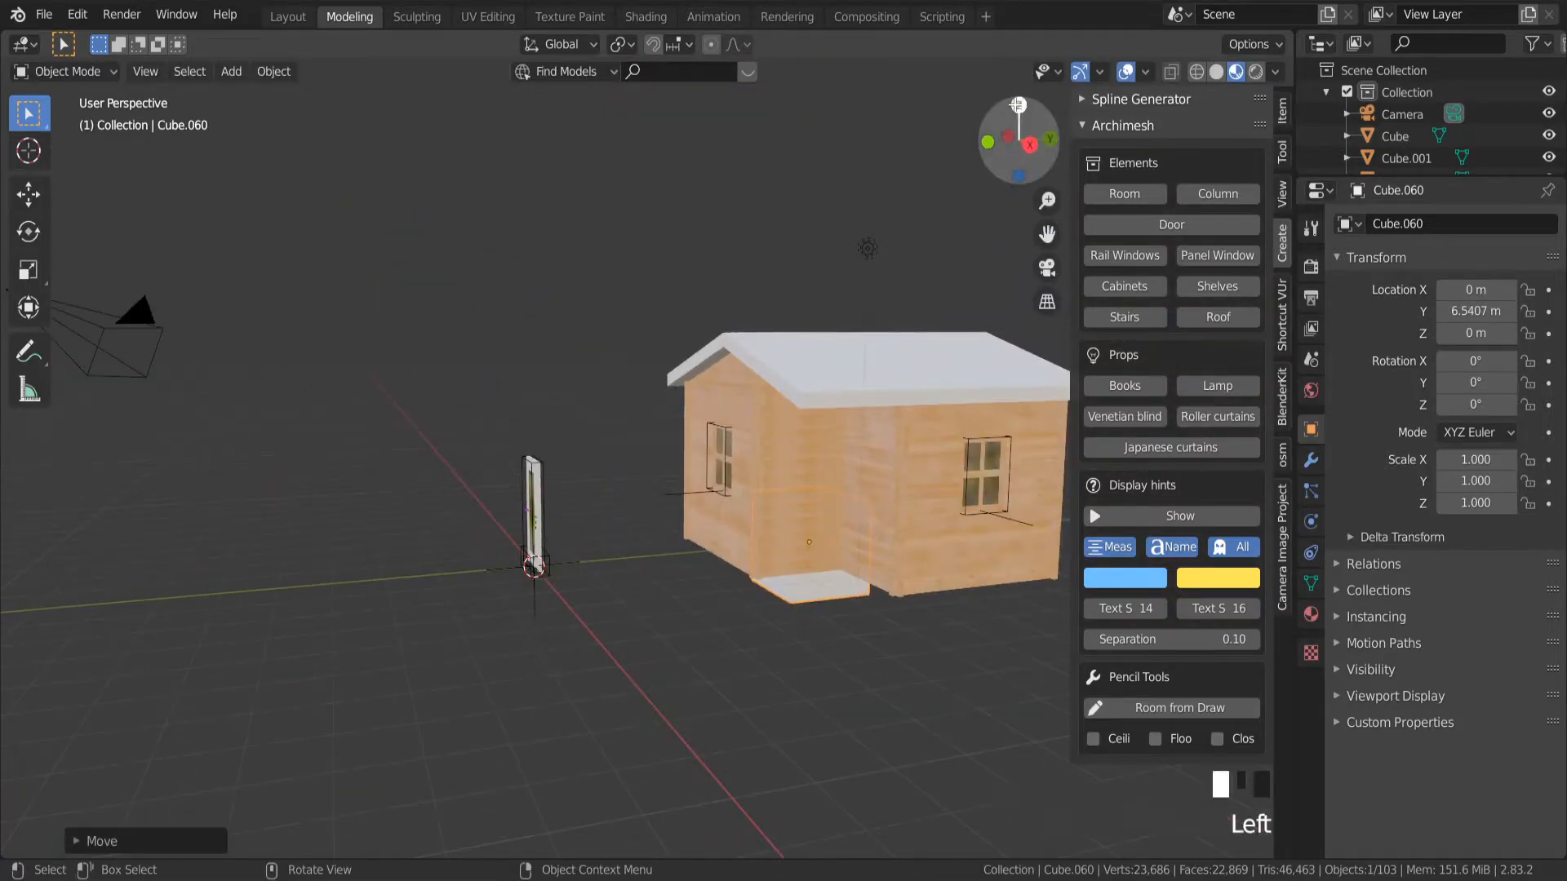
key(g)
key(x)
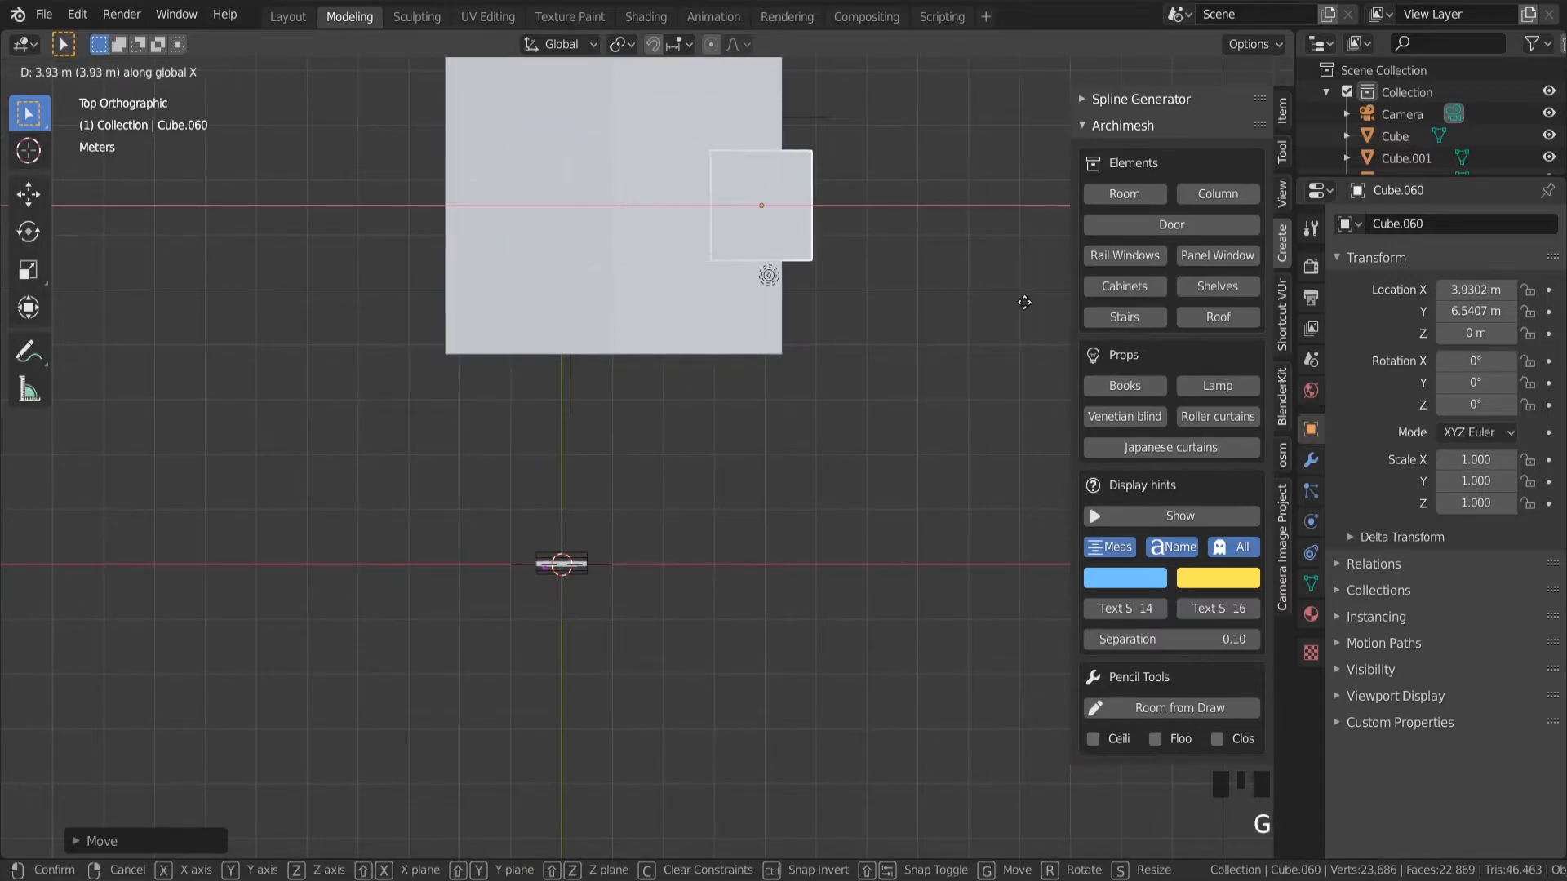
click(870, 219)
key(g)
key(y)
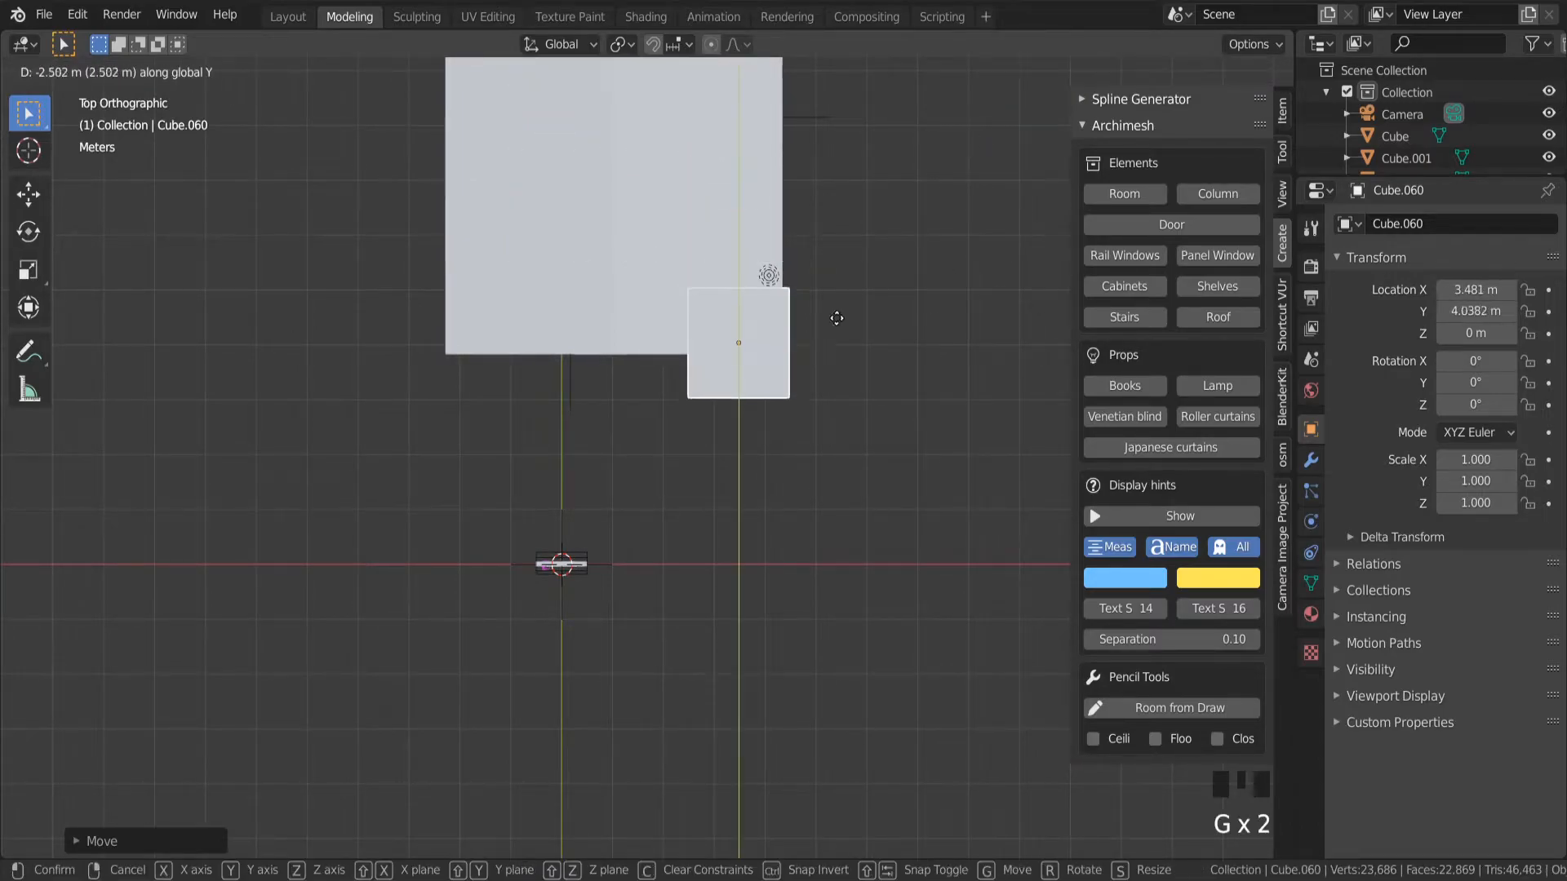
click(833, 294)
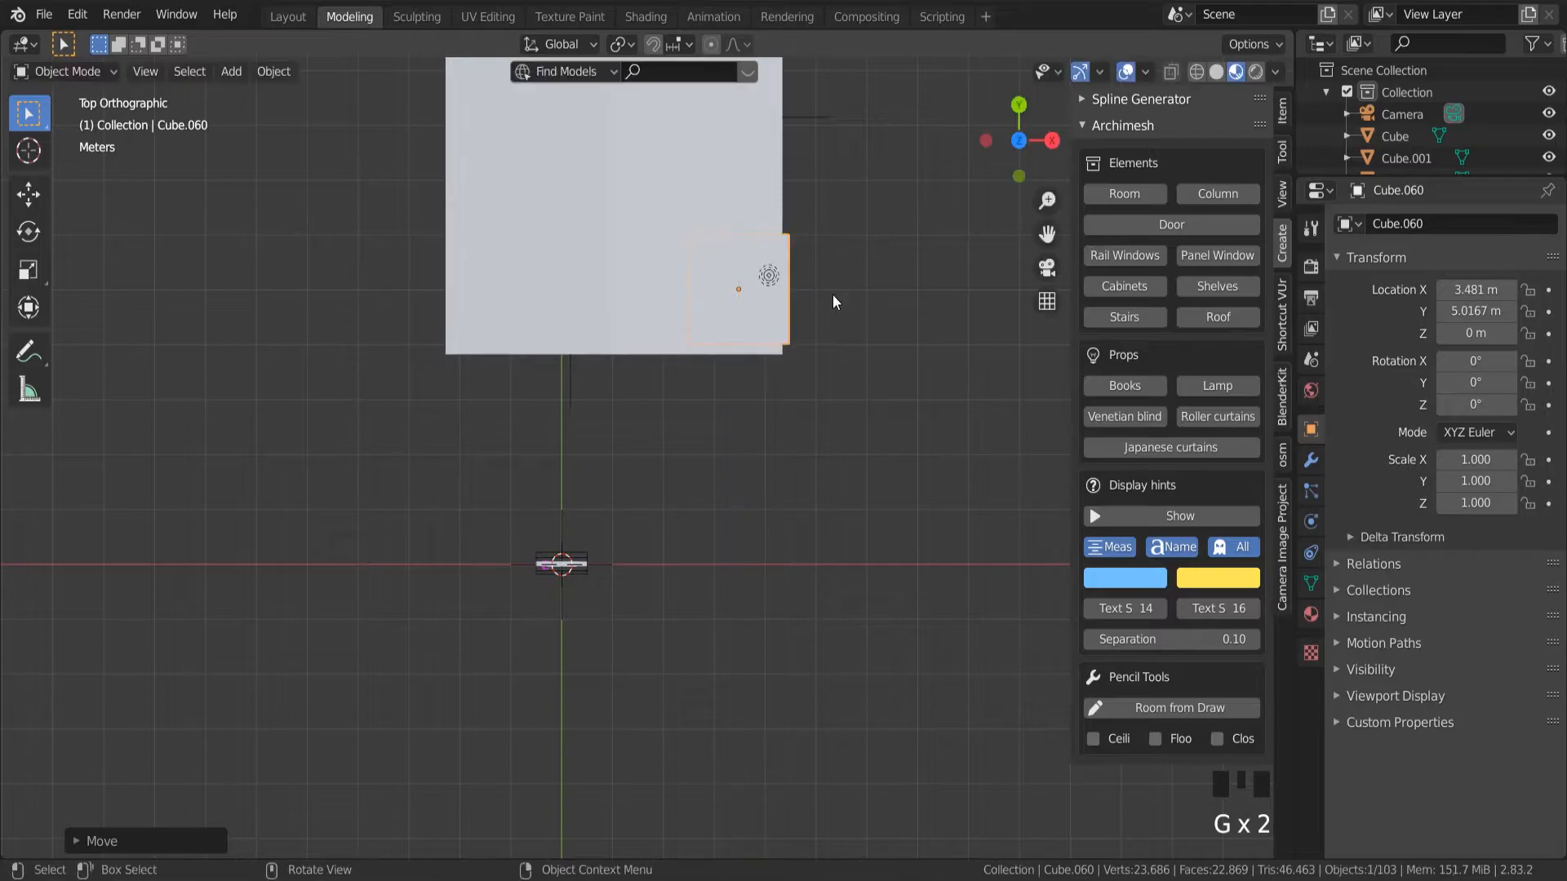
Move the cube along X to about 2.40 m so that it crosses the entry wall.
middle_drag(832, 294, 786, 303)
scroll(844, 374, up, 3)
middle_drag(843, 374, 937, 349)
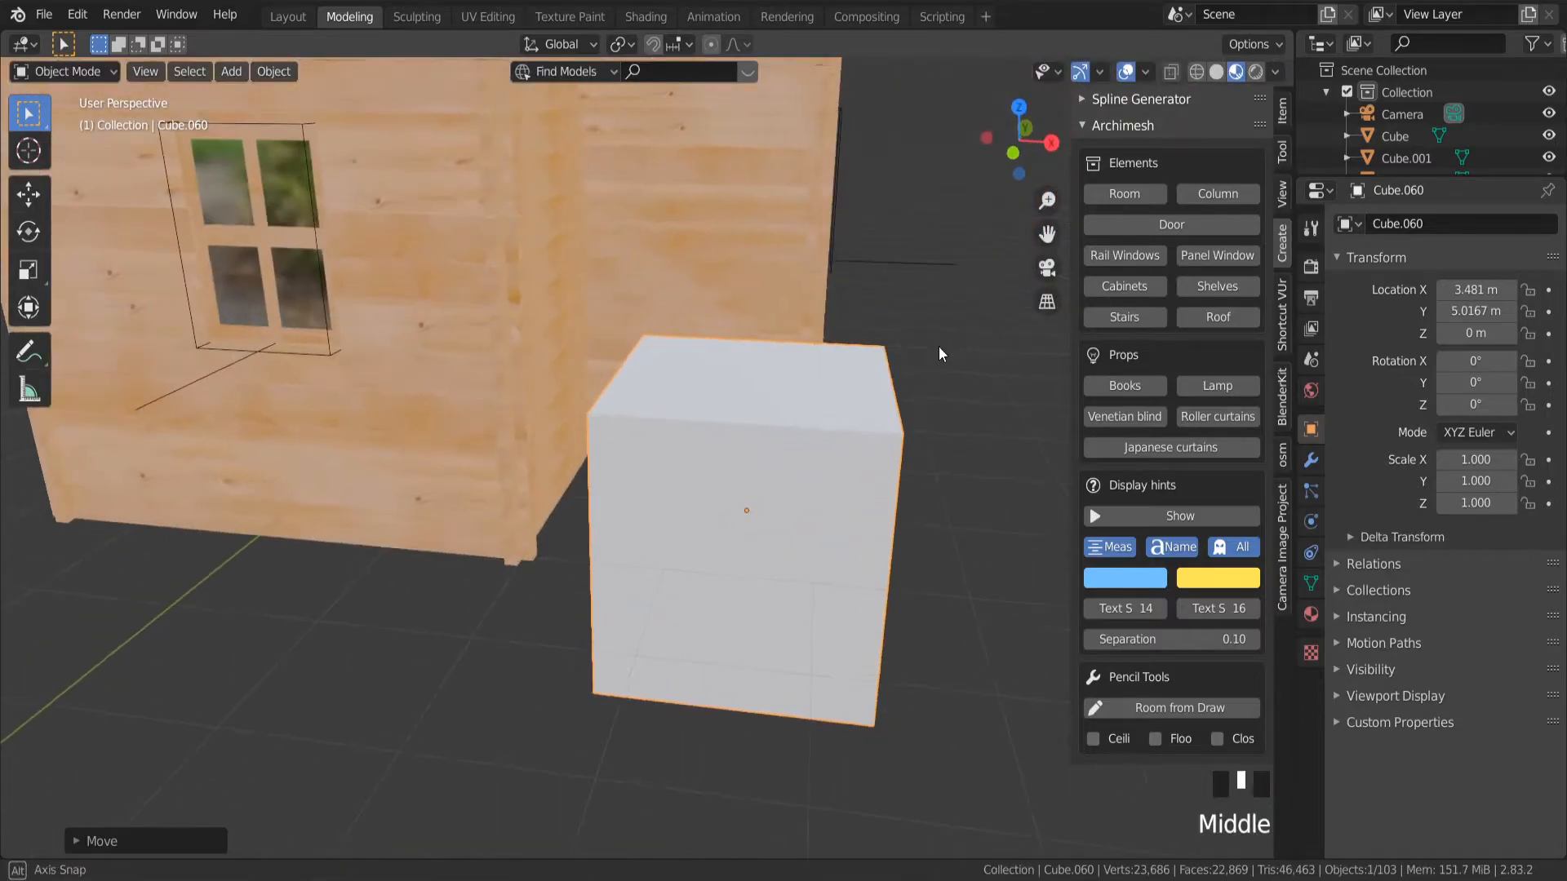
key(g)
key(x)
click(706, 328)
Scale the cube uniformly to about 0.859 and shift it along Y to about 5.26 m.
middle_drag(705, 328, 543, 346)
key(s)
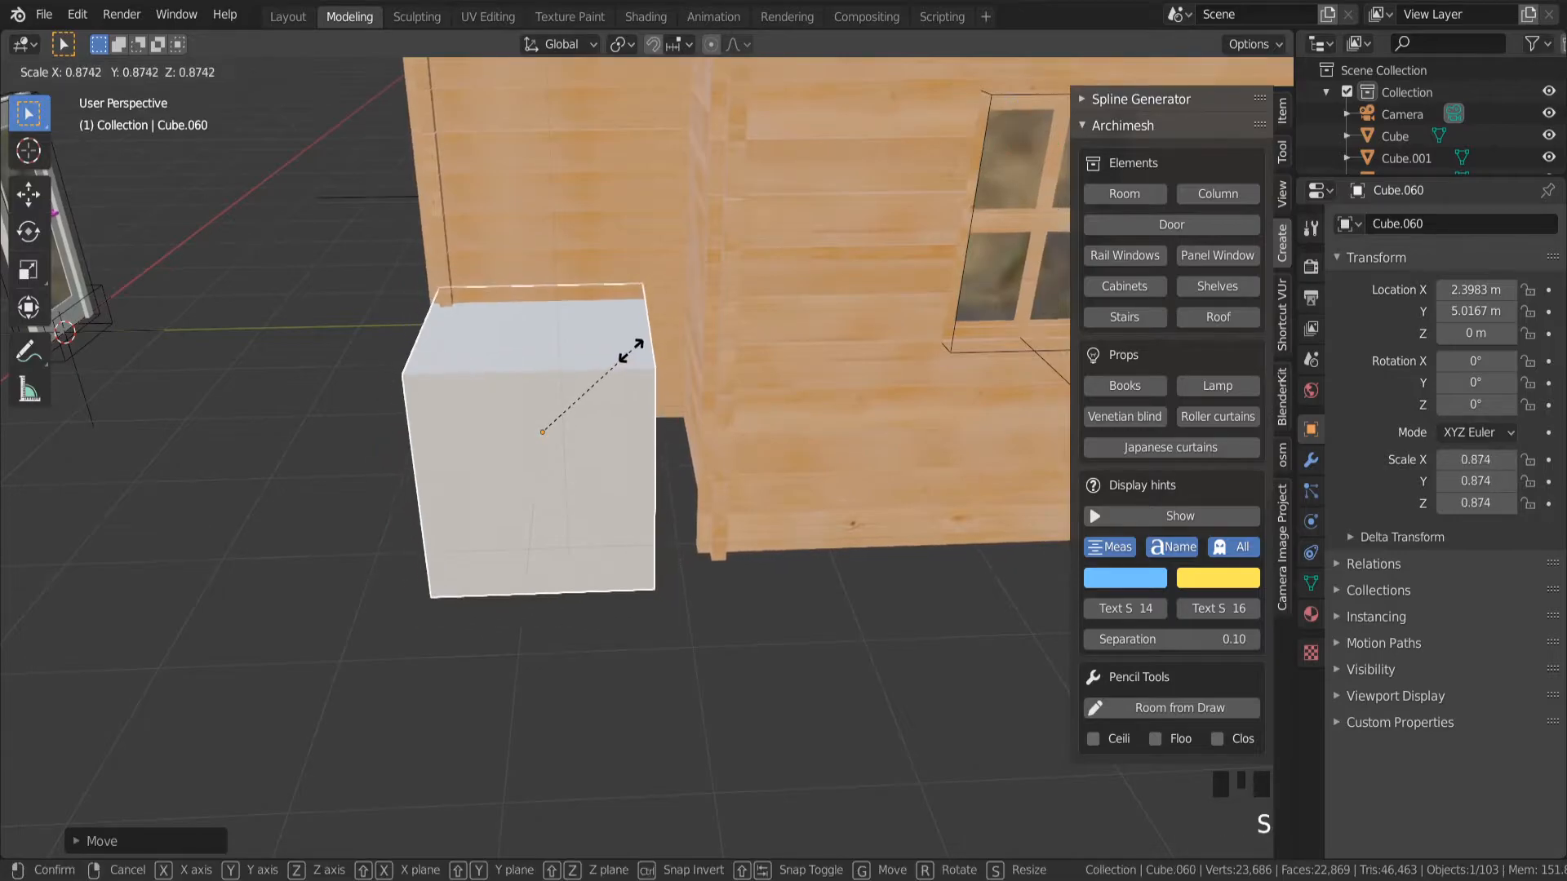
click(625, 350)
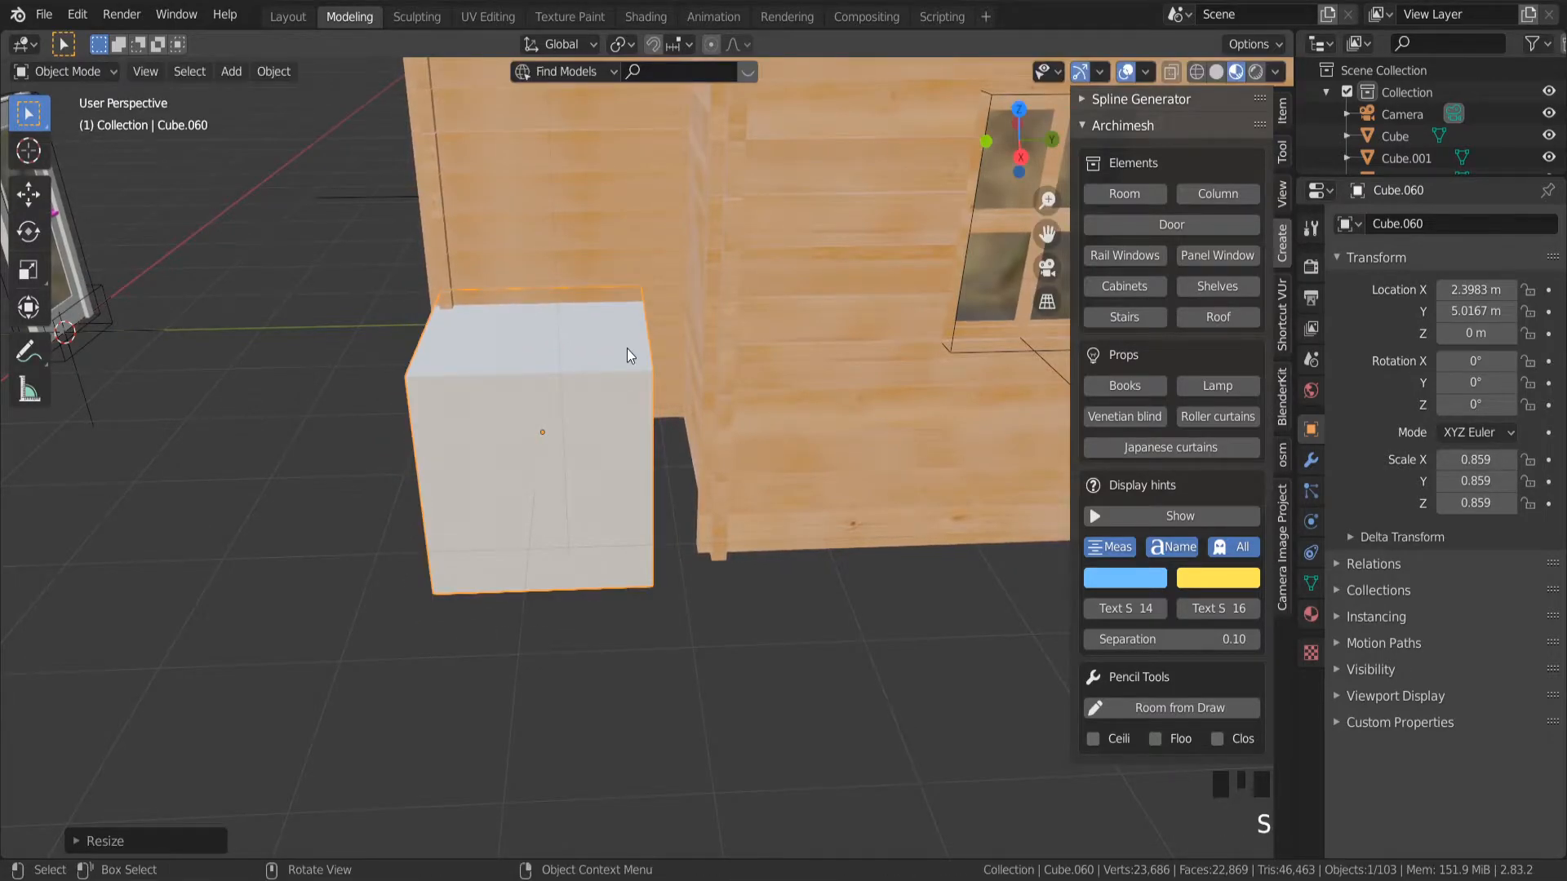
key(g)
key(y)
click(647, 351)
mouse_move(605, 353)
middle_down()
mouse_move(759, 370)
mouse_move(633, 405)
mouse_move(599, 346)
middle_up()
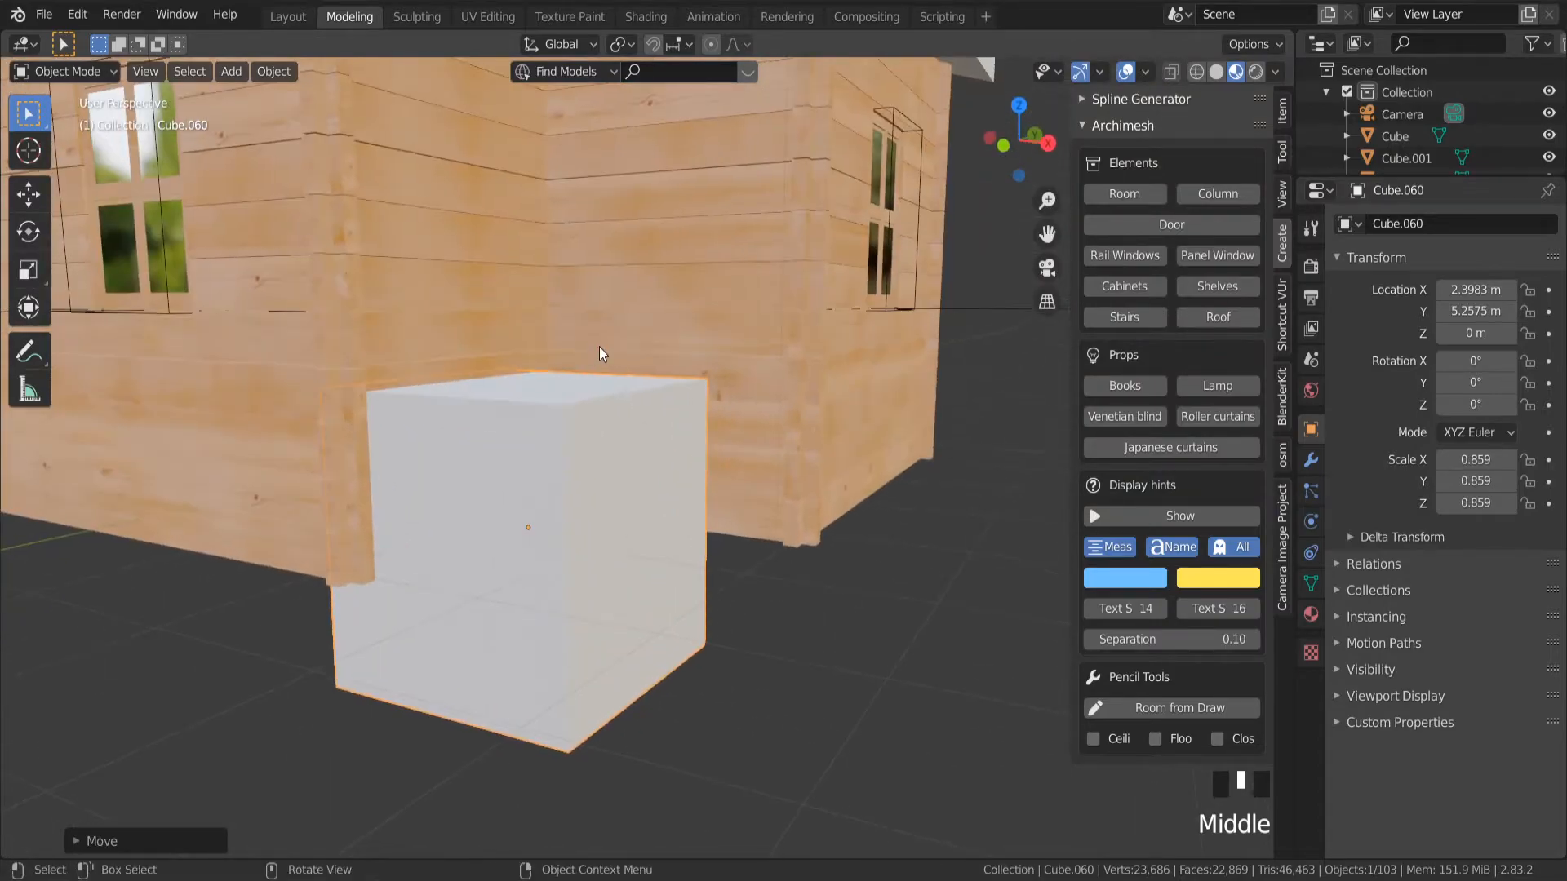
Raise the cube off the ground and adjust its height on the entry wall to about Z 0.89 m.
key(g)
key(z)
click(623, 92)
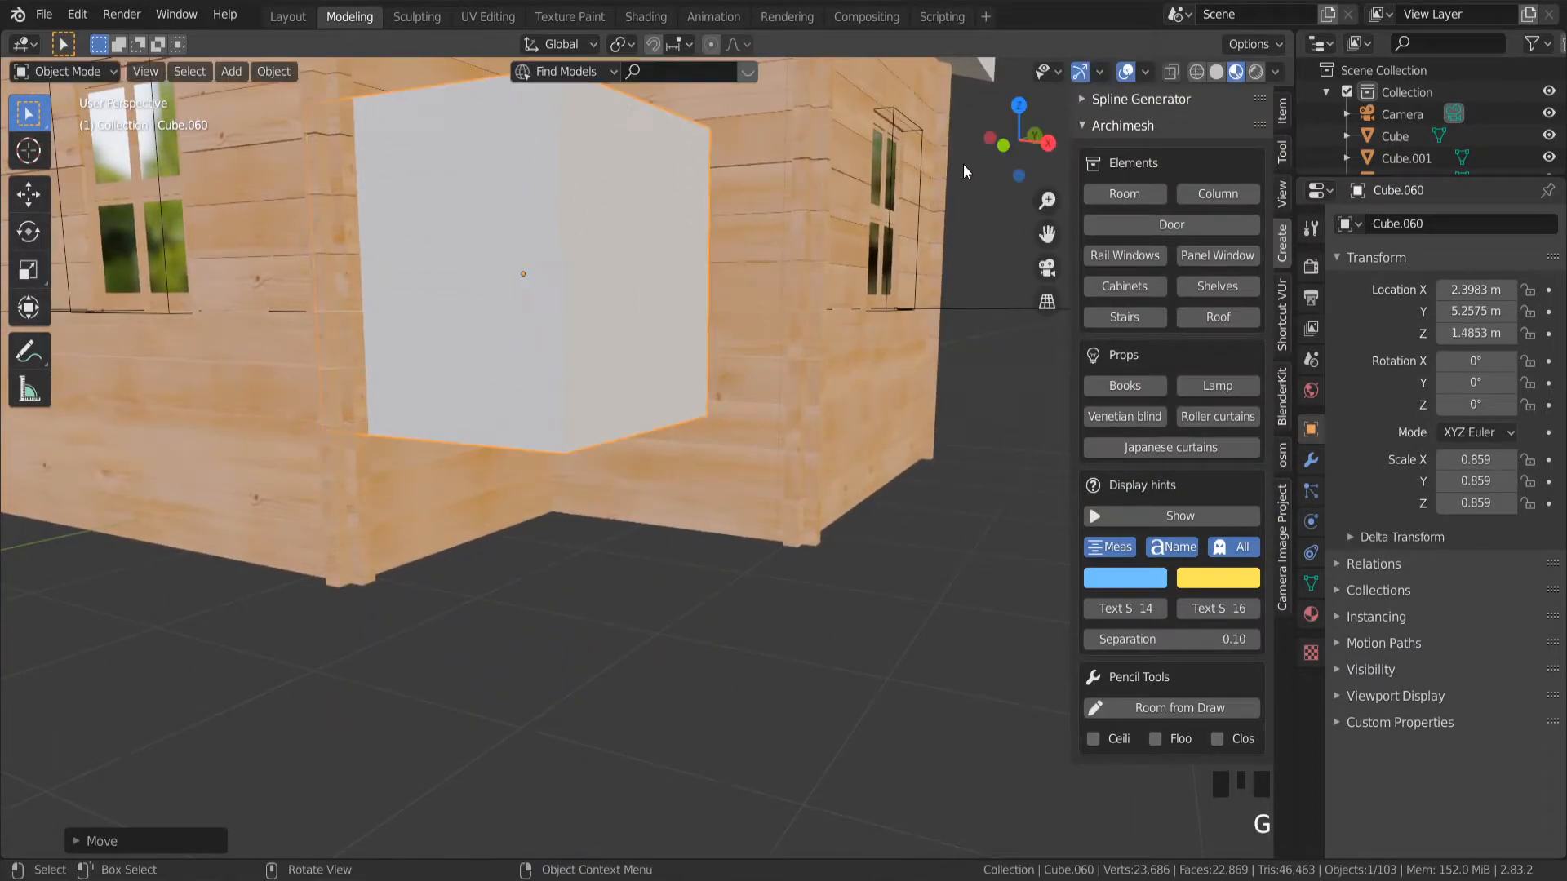
click(1045, 143)
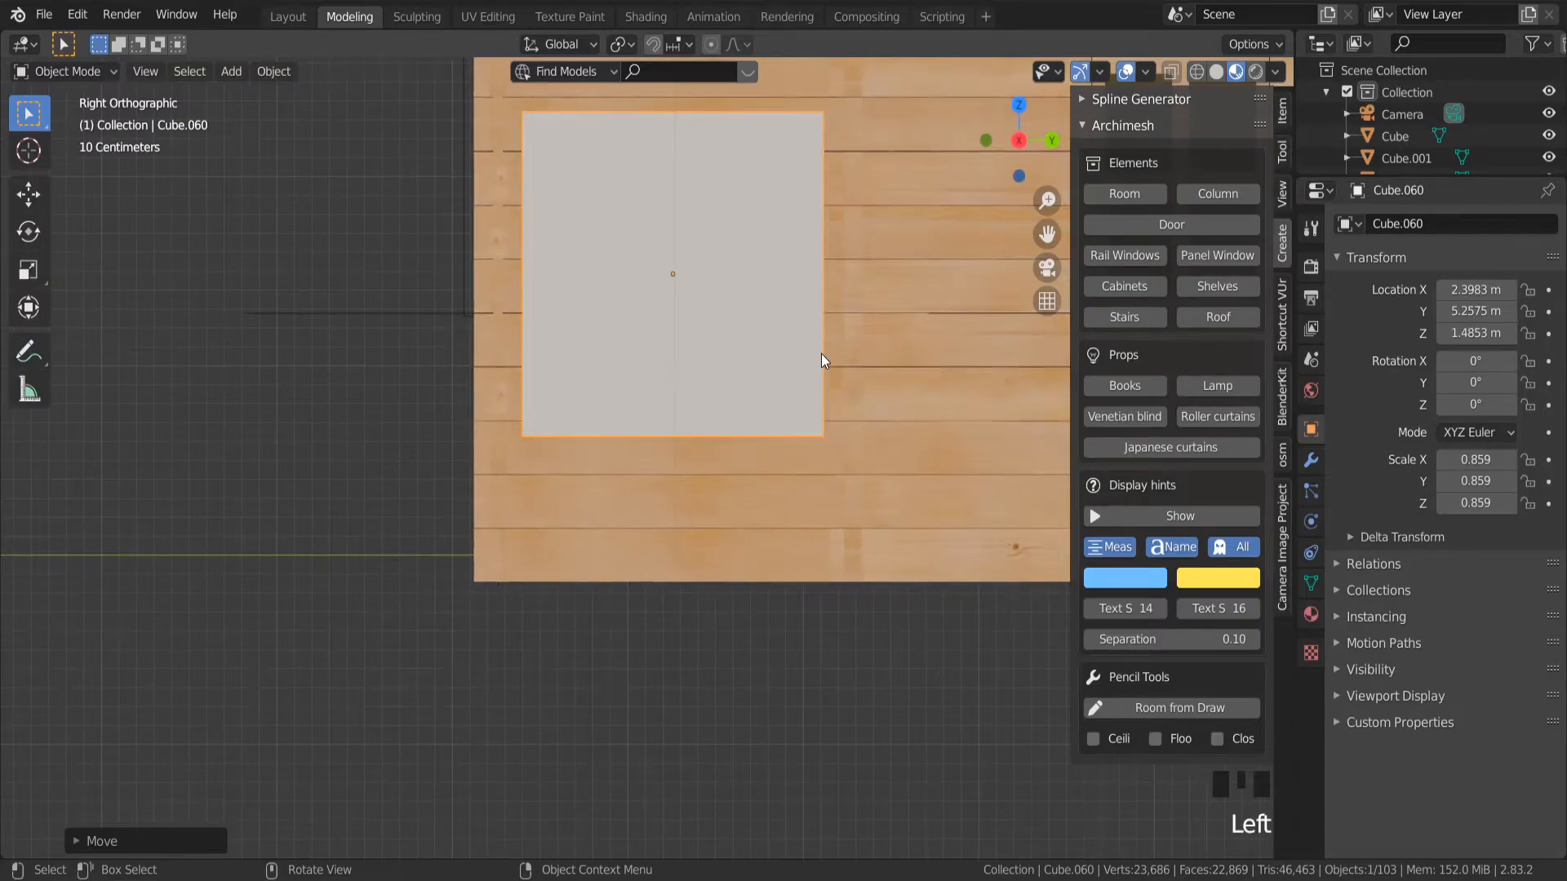
key(g)
key(z)
click(812, 467)
Stretch the cube along Z to a scale of about 1.418 and raise it to about Z 1.32 m as a door-shaped cutter.
key(s)
key(z)
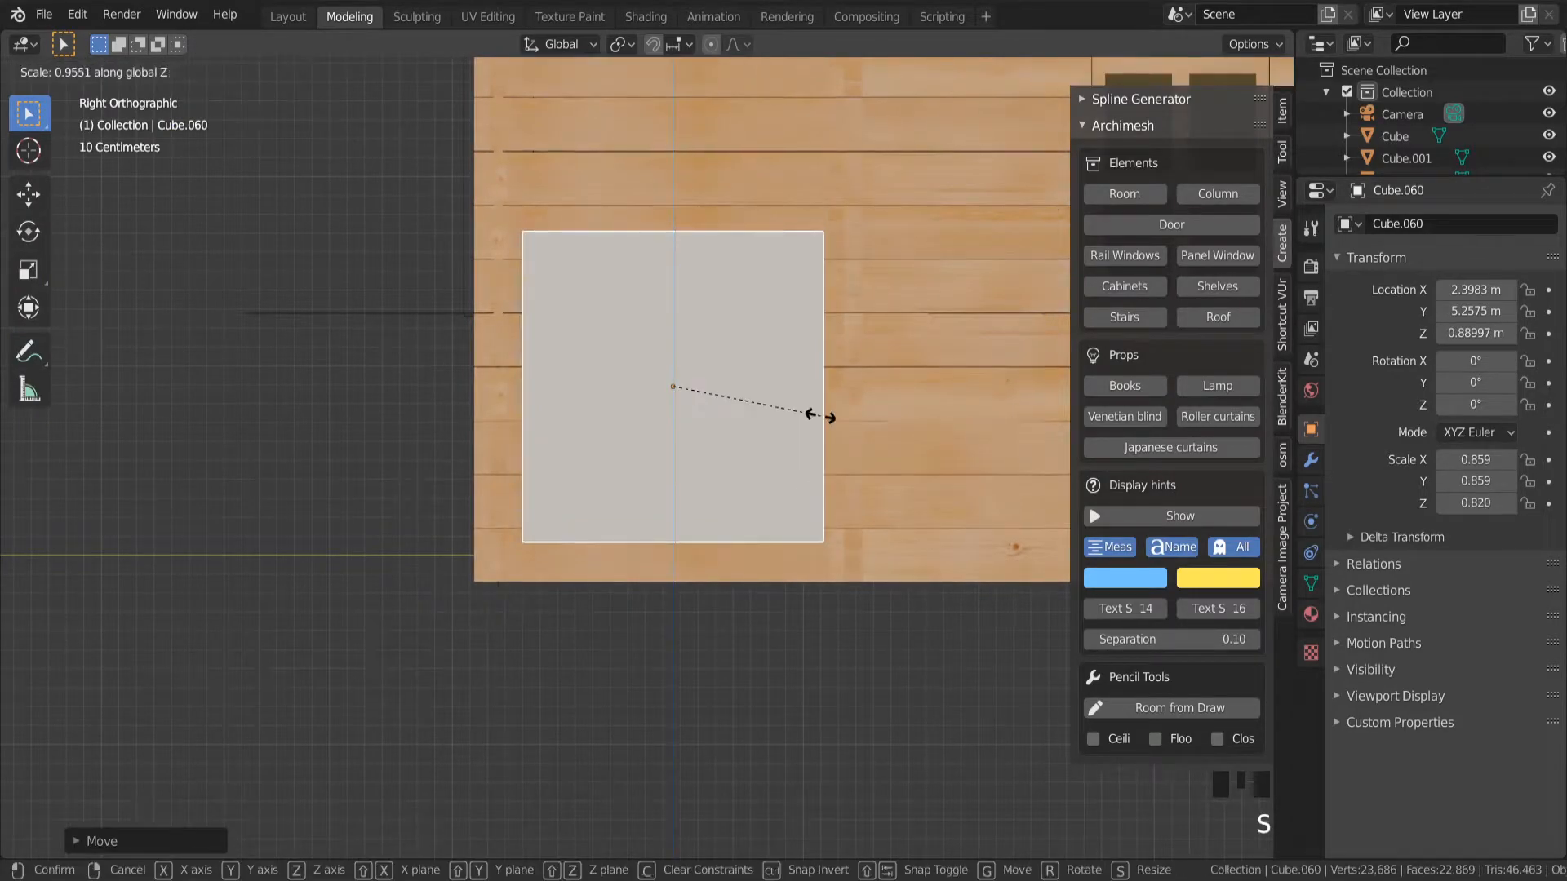
click(854, 190)
scroll(853, 258, down, 5)
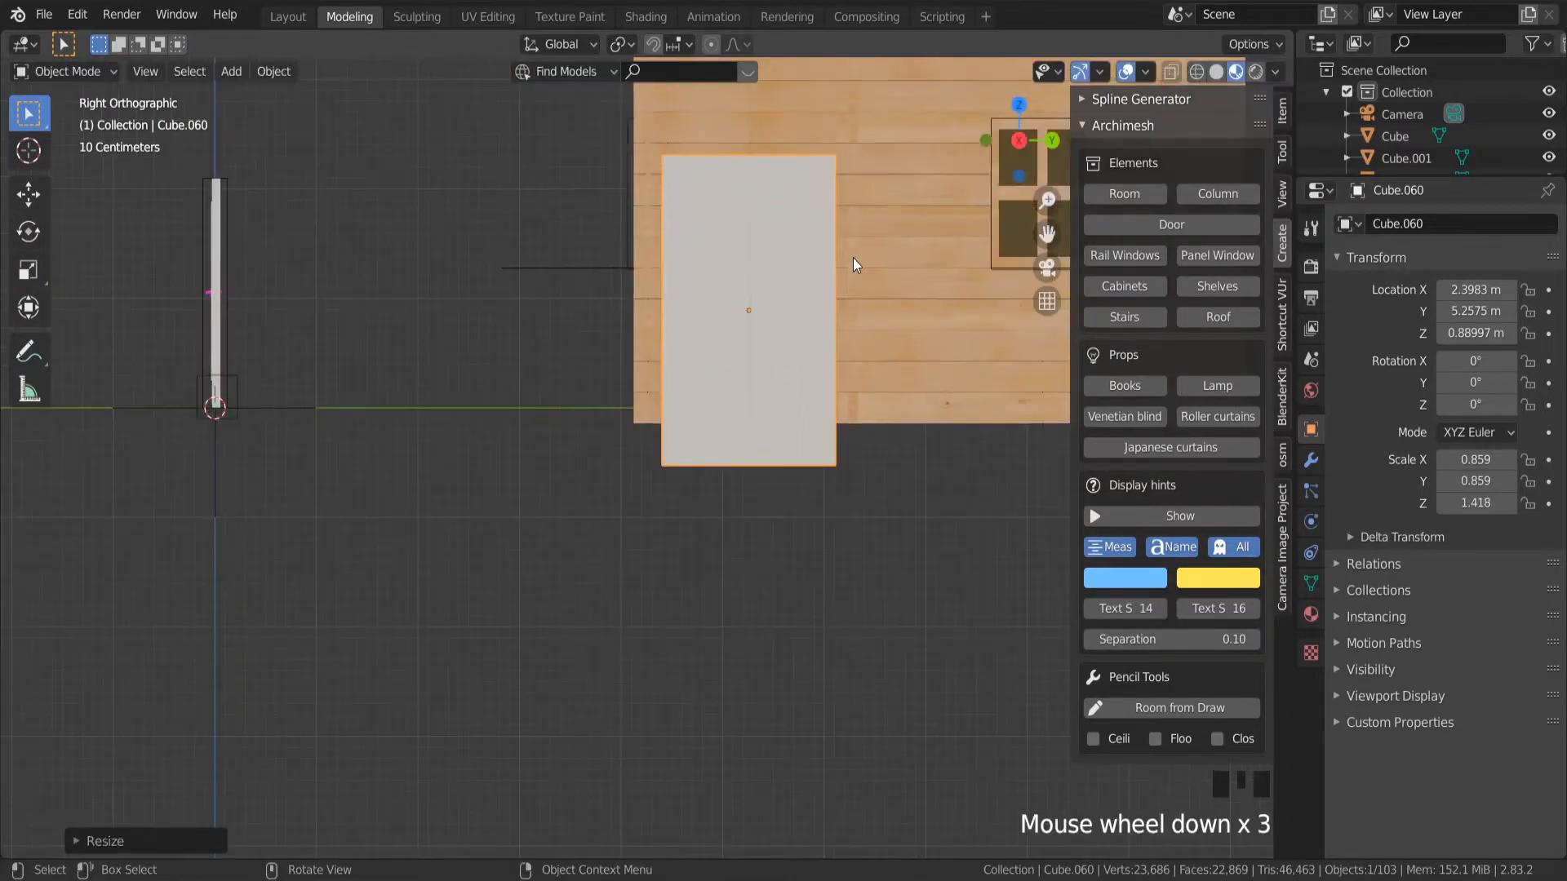
key(g)
key(z)
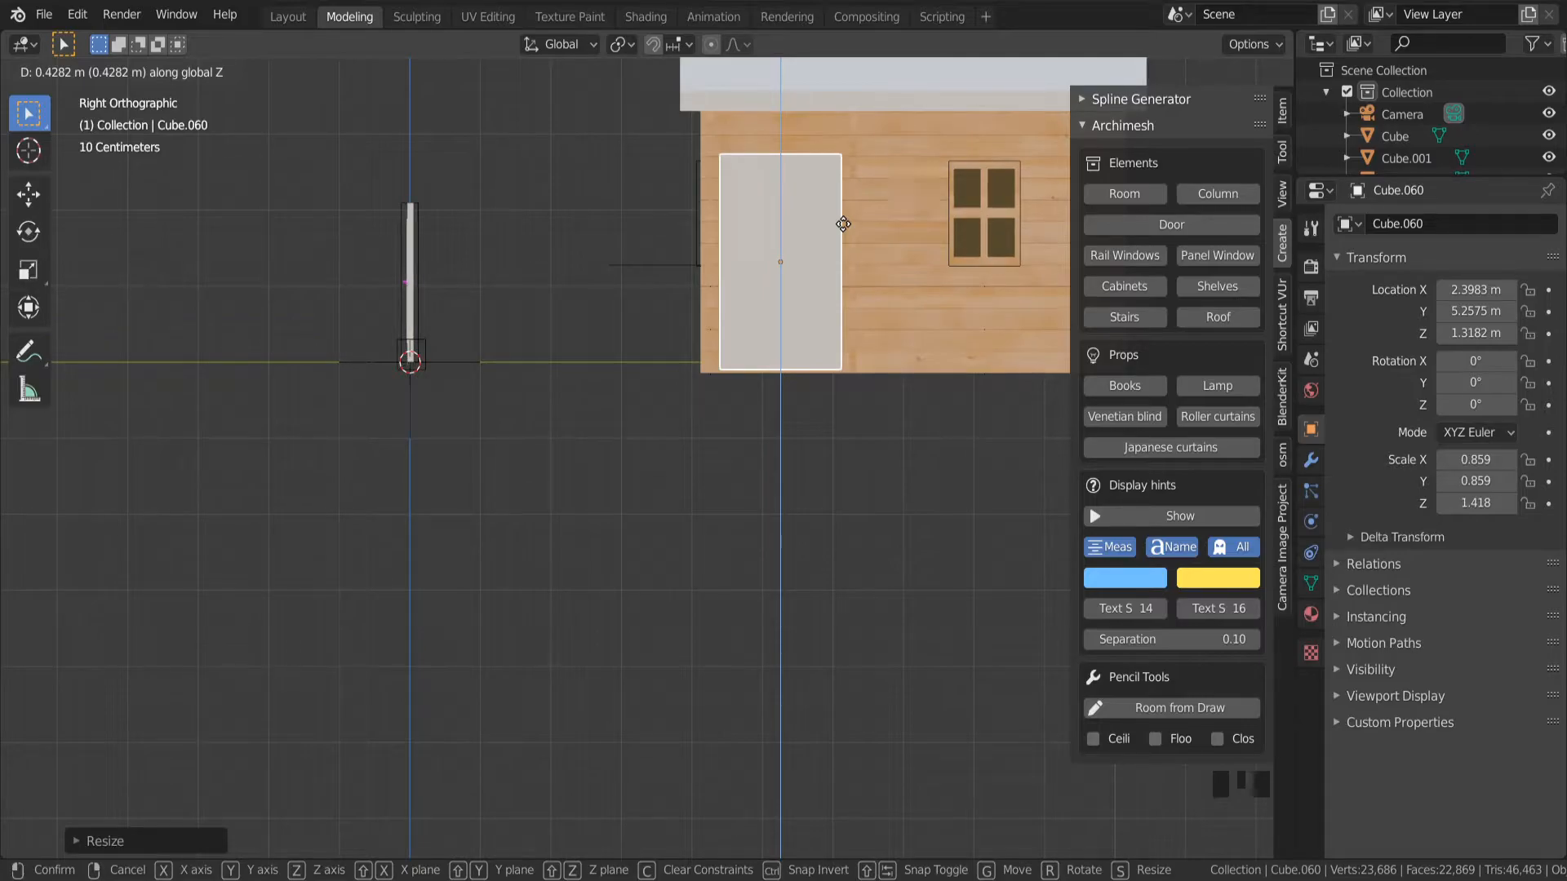
click(843, 223)
Try applying a Boolean Difference modifier on the cube with the joined entry wall as its object.
middle_drag(816, 283, 856, 277)
scroll(854, 331, down, 2)
scroll(585, 334, up, 2)
middle_drag(584, 342, 966, 266)
scroll(952, 182, up, 2)
scroll(915, 323, up, 2)
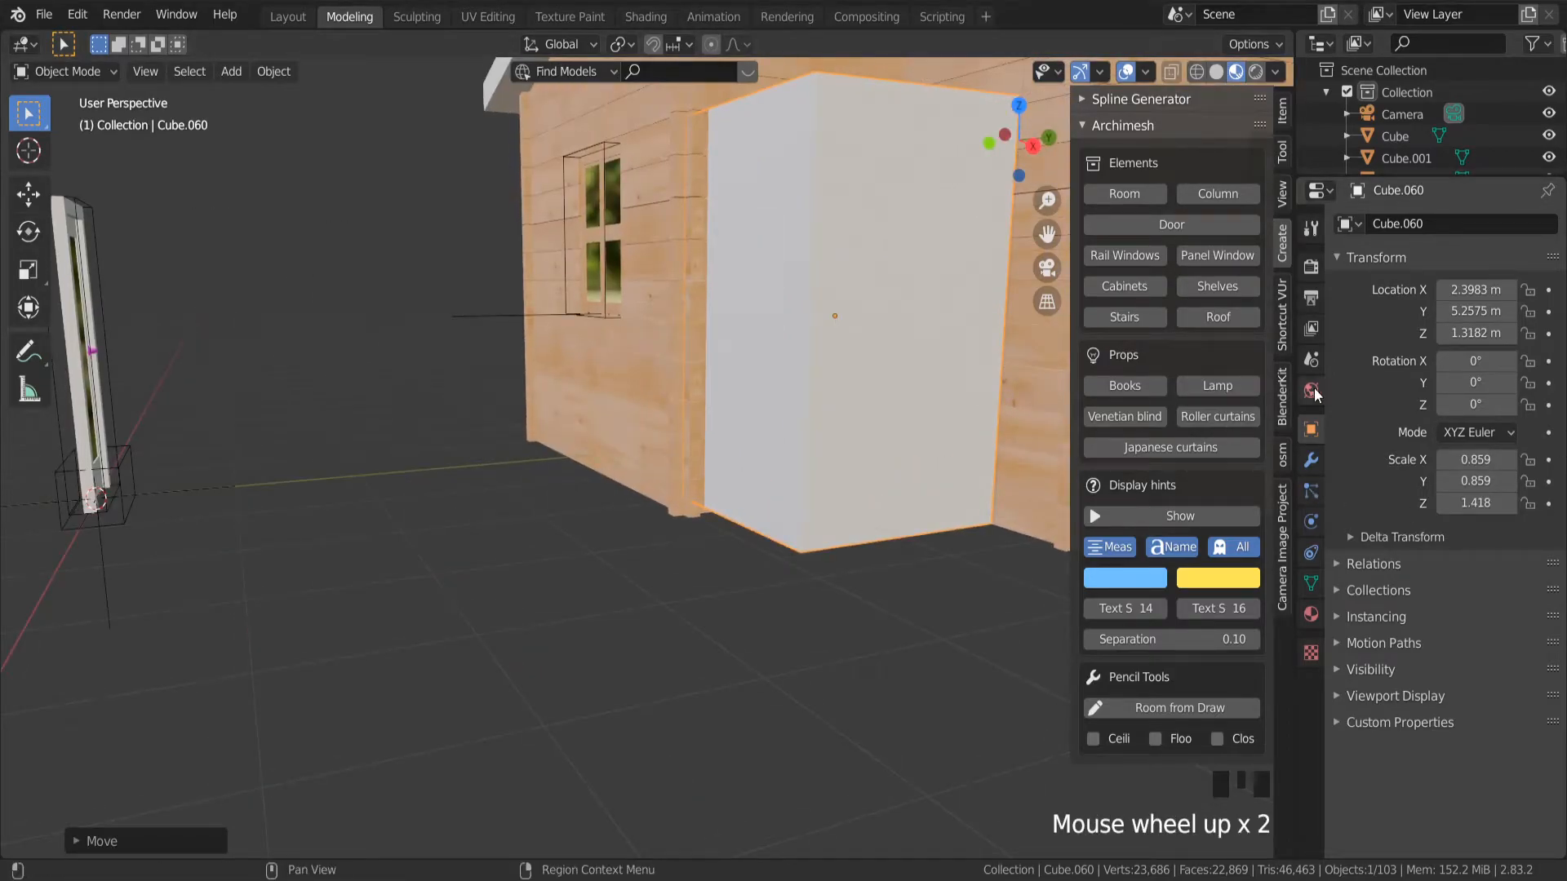
click(1312, 460)
click(1486, 227)
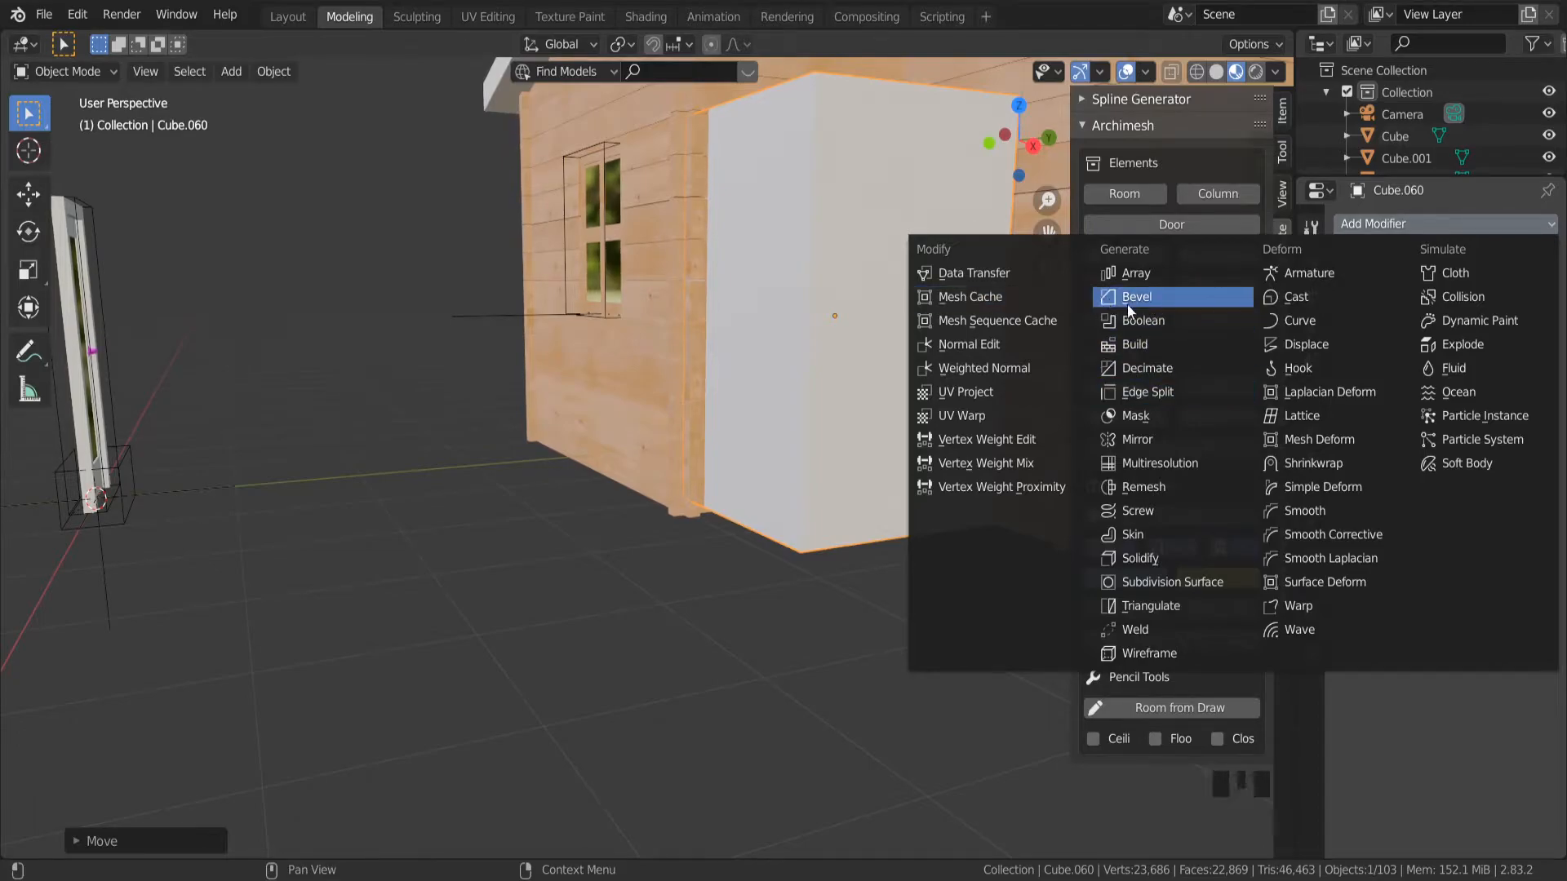
click(1169, 327)
middle_drag(697, 191, 824, 204)
scroll(774, 292, down, 4)
scroll(757, 233, up, 6)
click(1543, 344)
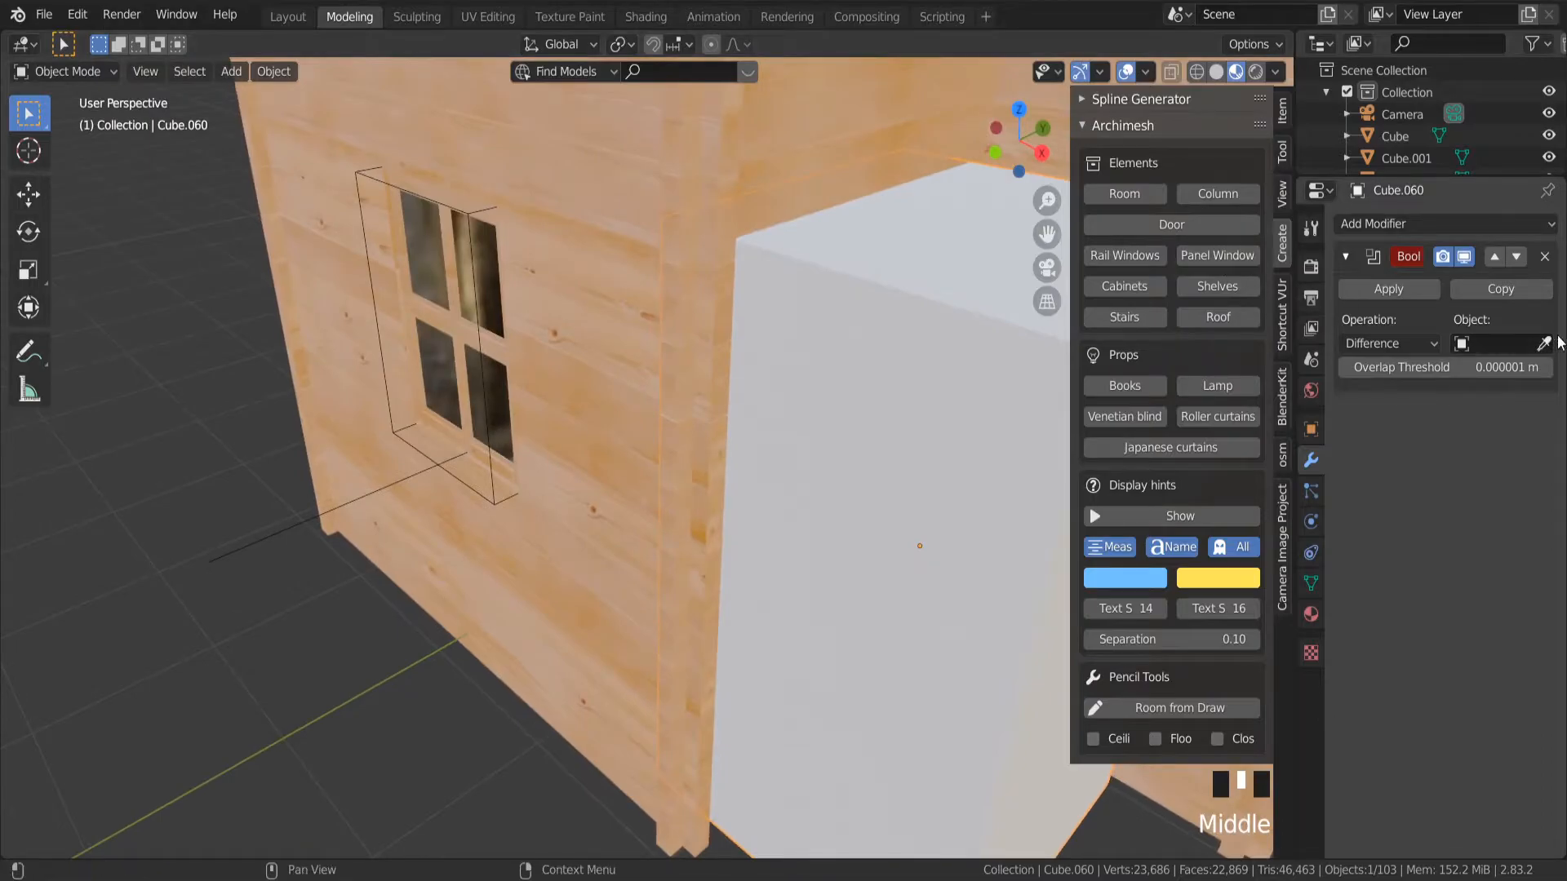
click(819, 163)
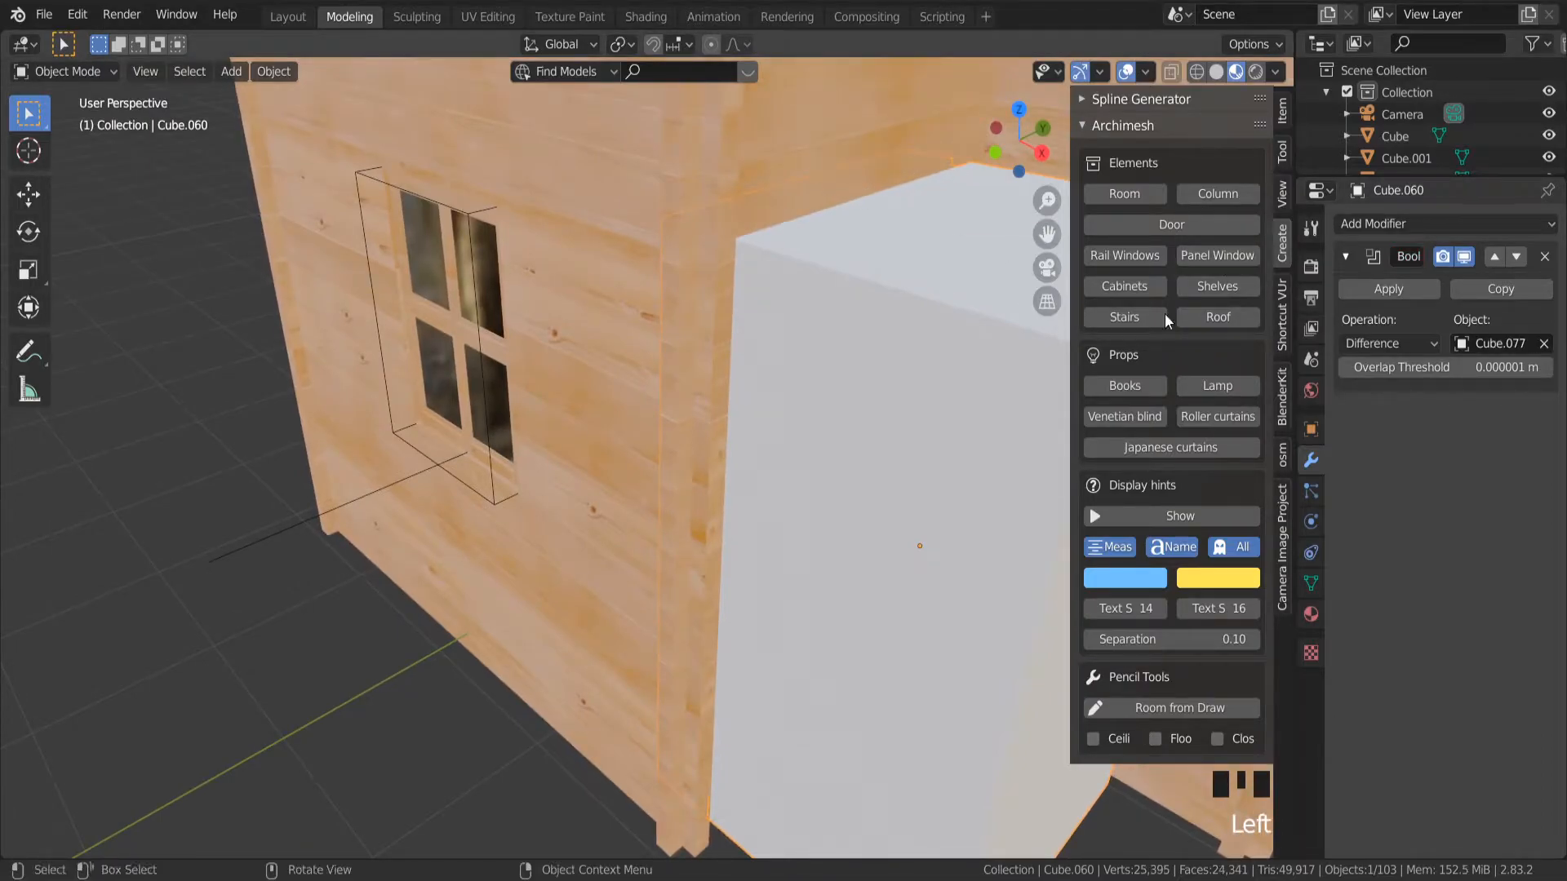
click(1412, 289)
Try moving the cube aside to inspect the cut, cancel the move and undo the Boolean on the cube.
scroll(854, 506, down, 2)
click(861, 508)
click(860, 507)
key(g)
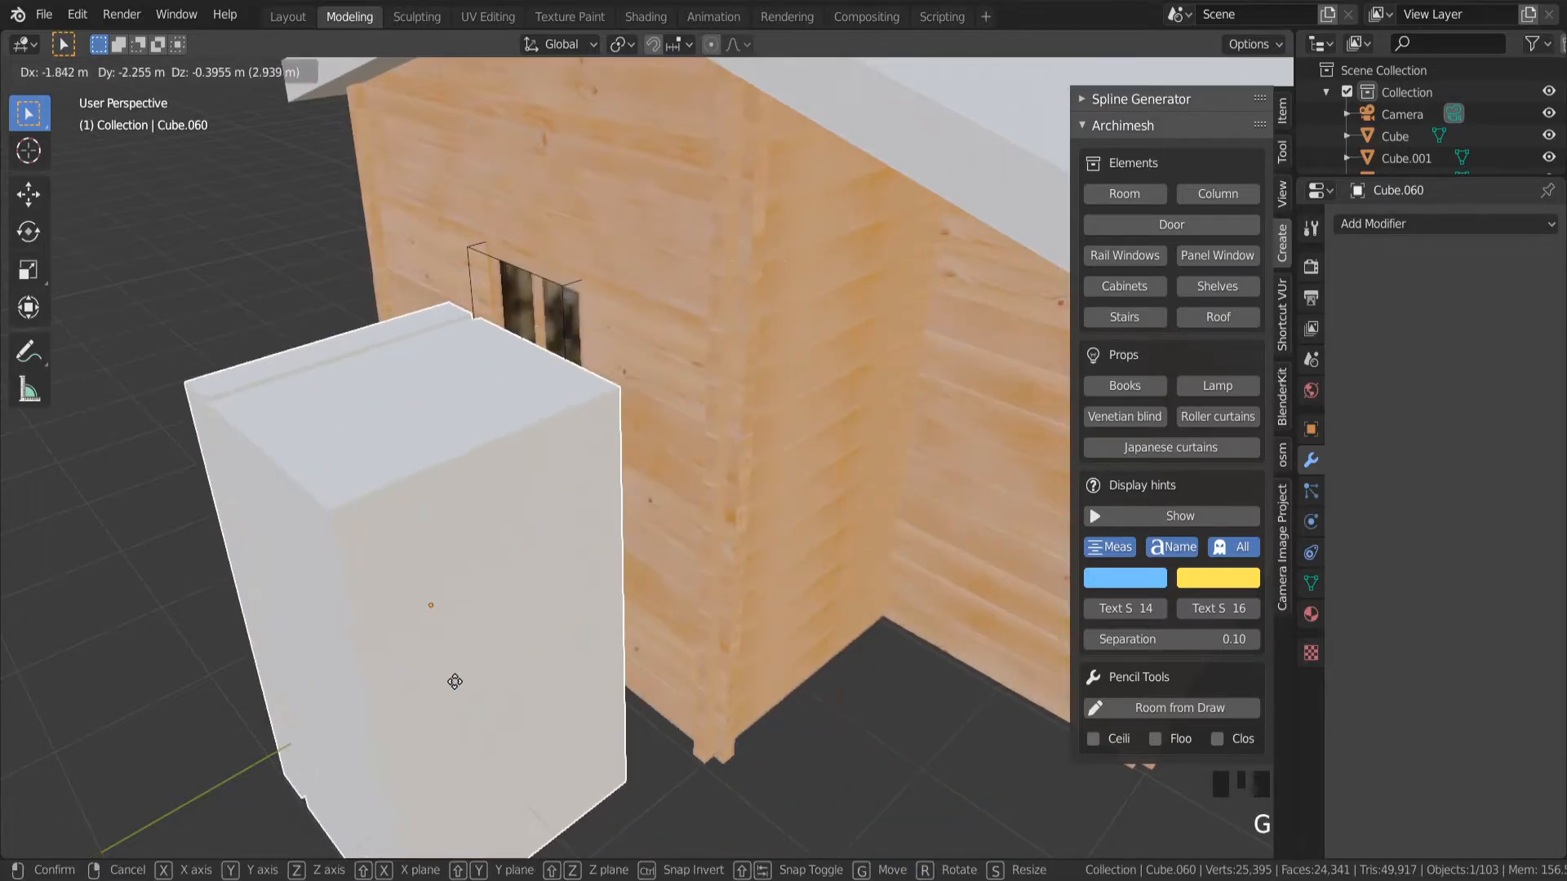
key(Escape)
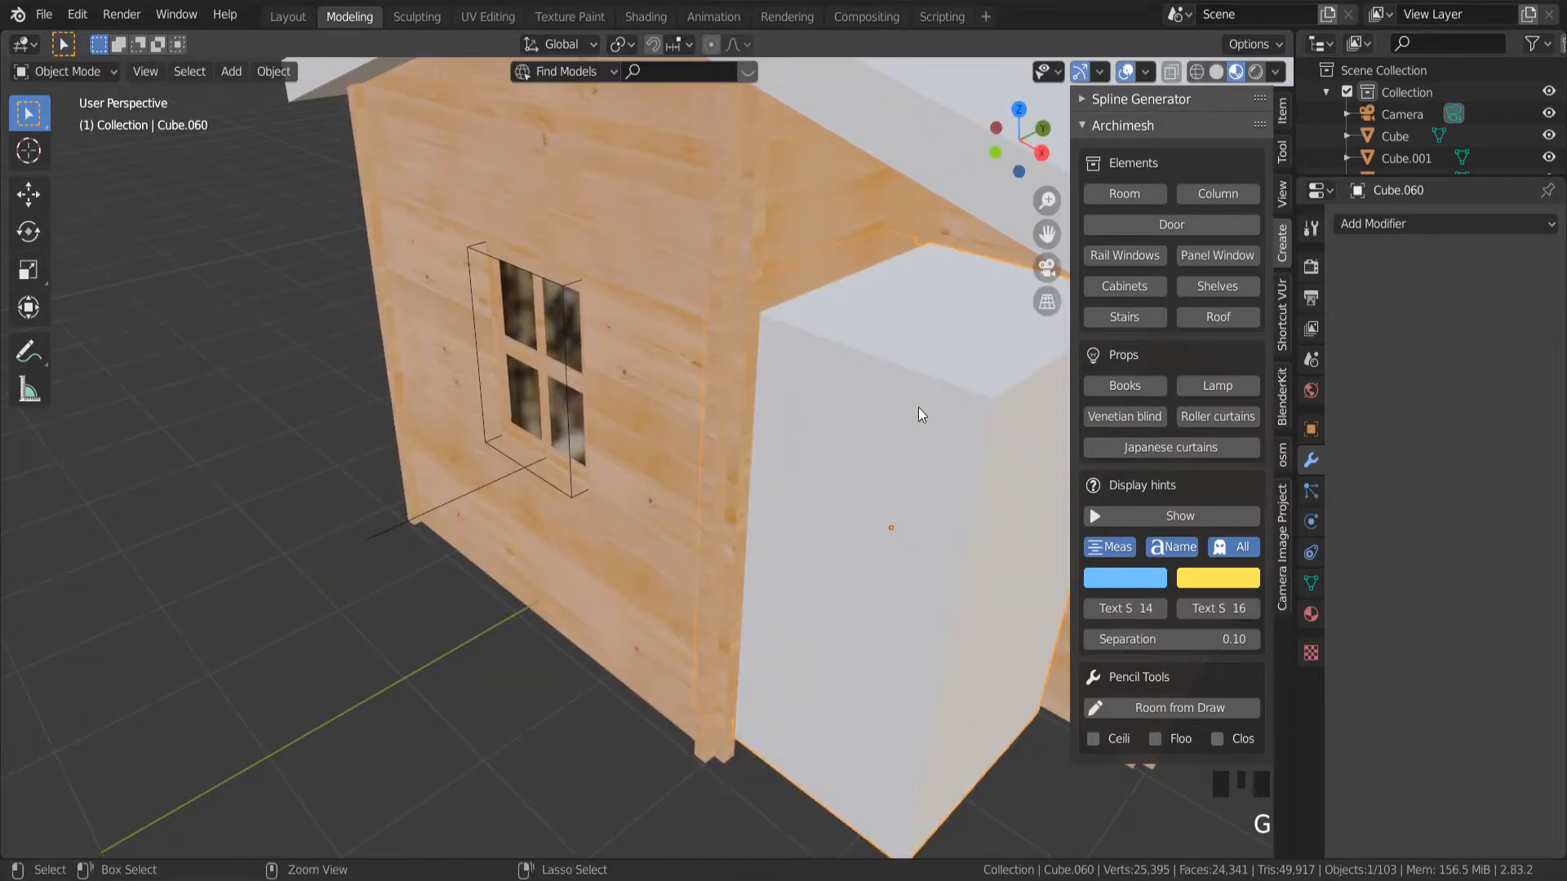
key(ctrl+z)
Add a Boolean Difference modifier to the joined entry wall with the cube as its object, and apply it.
click(823, 268)
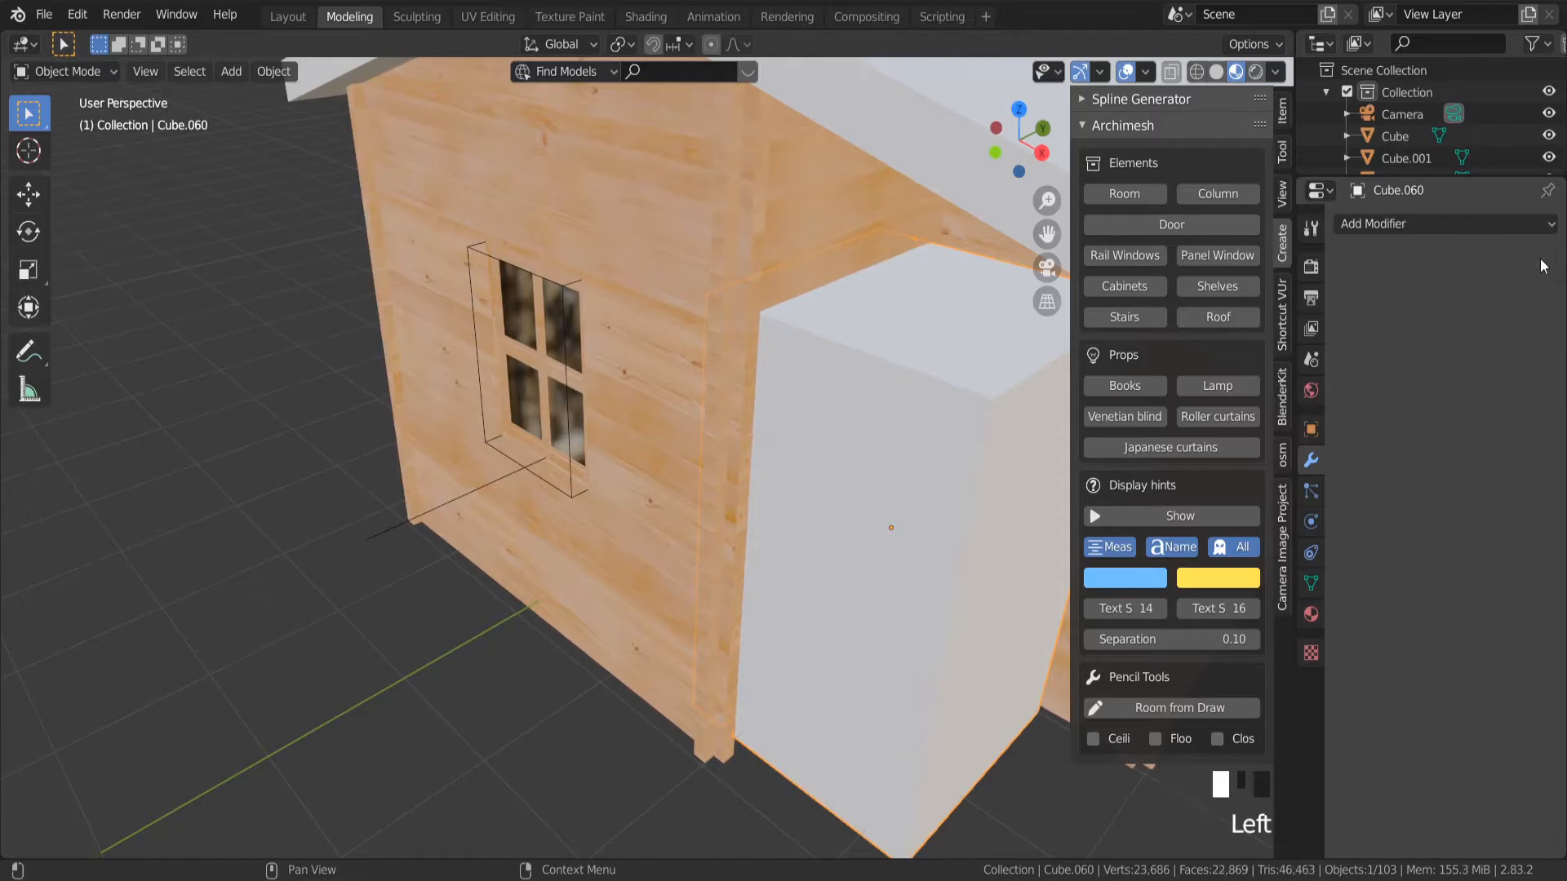
click(787, 247)
click(1453, 224)
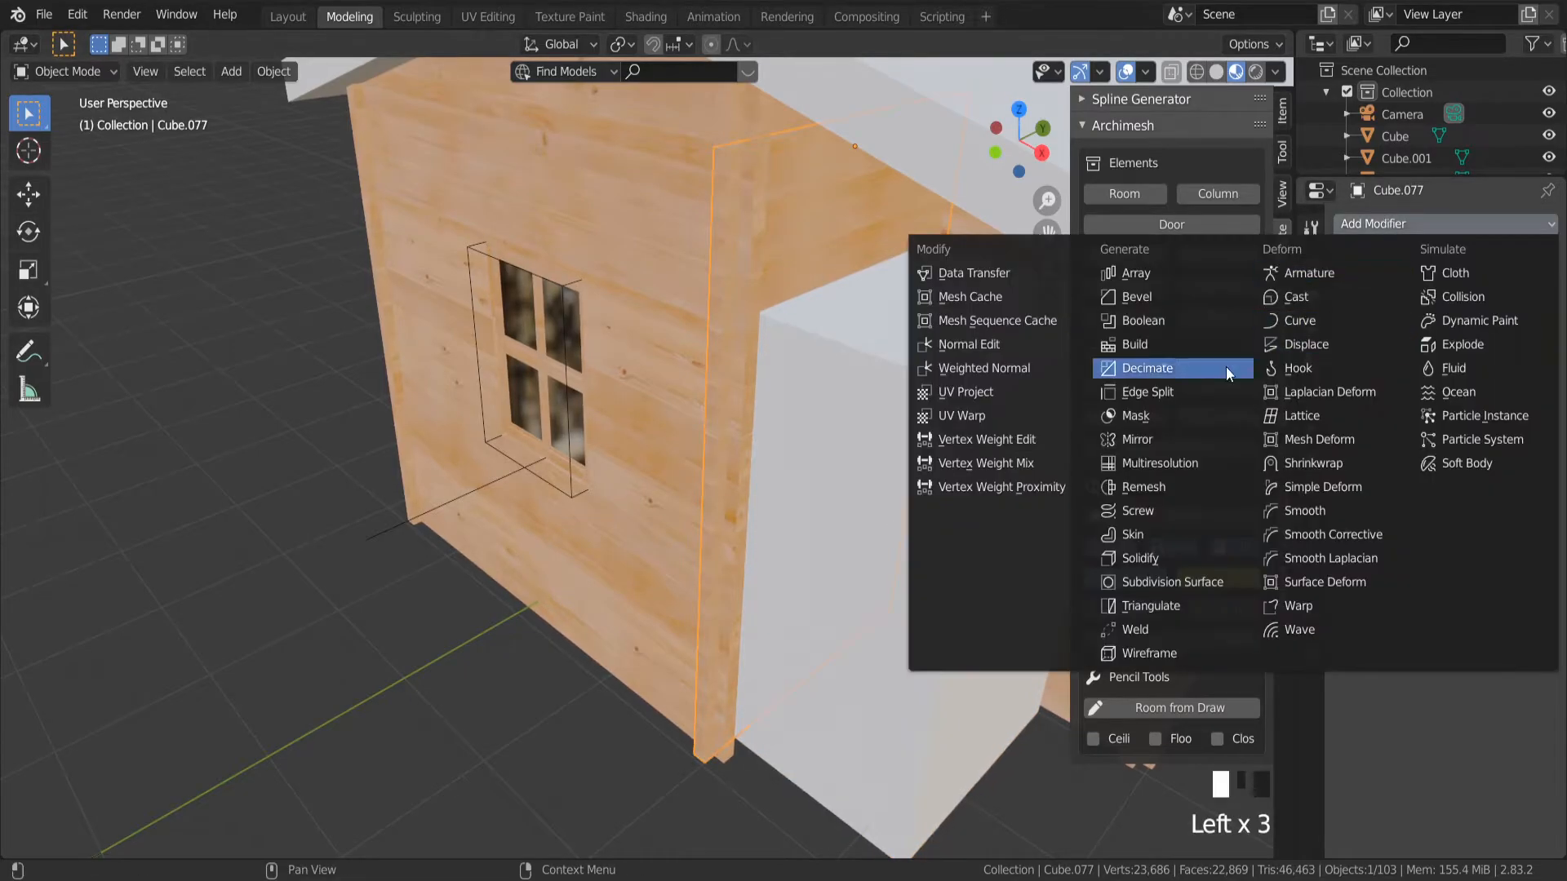
click(1167, 320)
click(1544, 345)
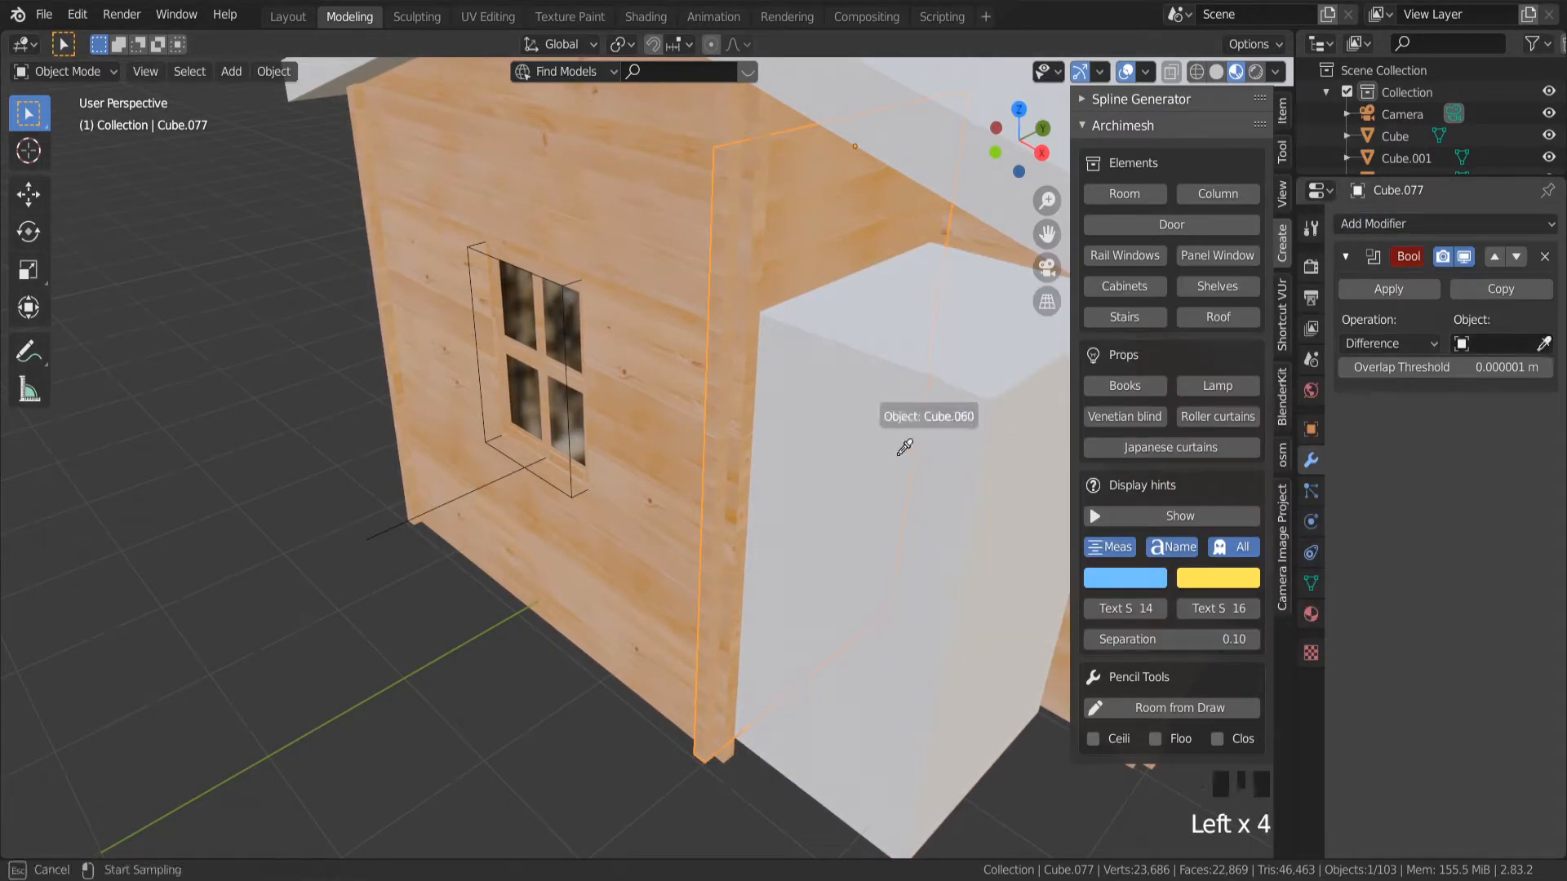
click(972, 457)
click(1388, 289)
Delete the cutter cube from the entry wall.
click(1012, 600)
key(x)
click(1012, 599)
Try to rotate only the door's hole control object about Z.
middle_drag(1012, 600, 991, 561)
scroll(991, 562, down, 2)
click(320, 581)
scroll(369, 615, down, 3)
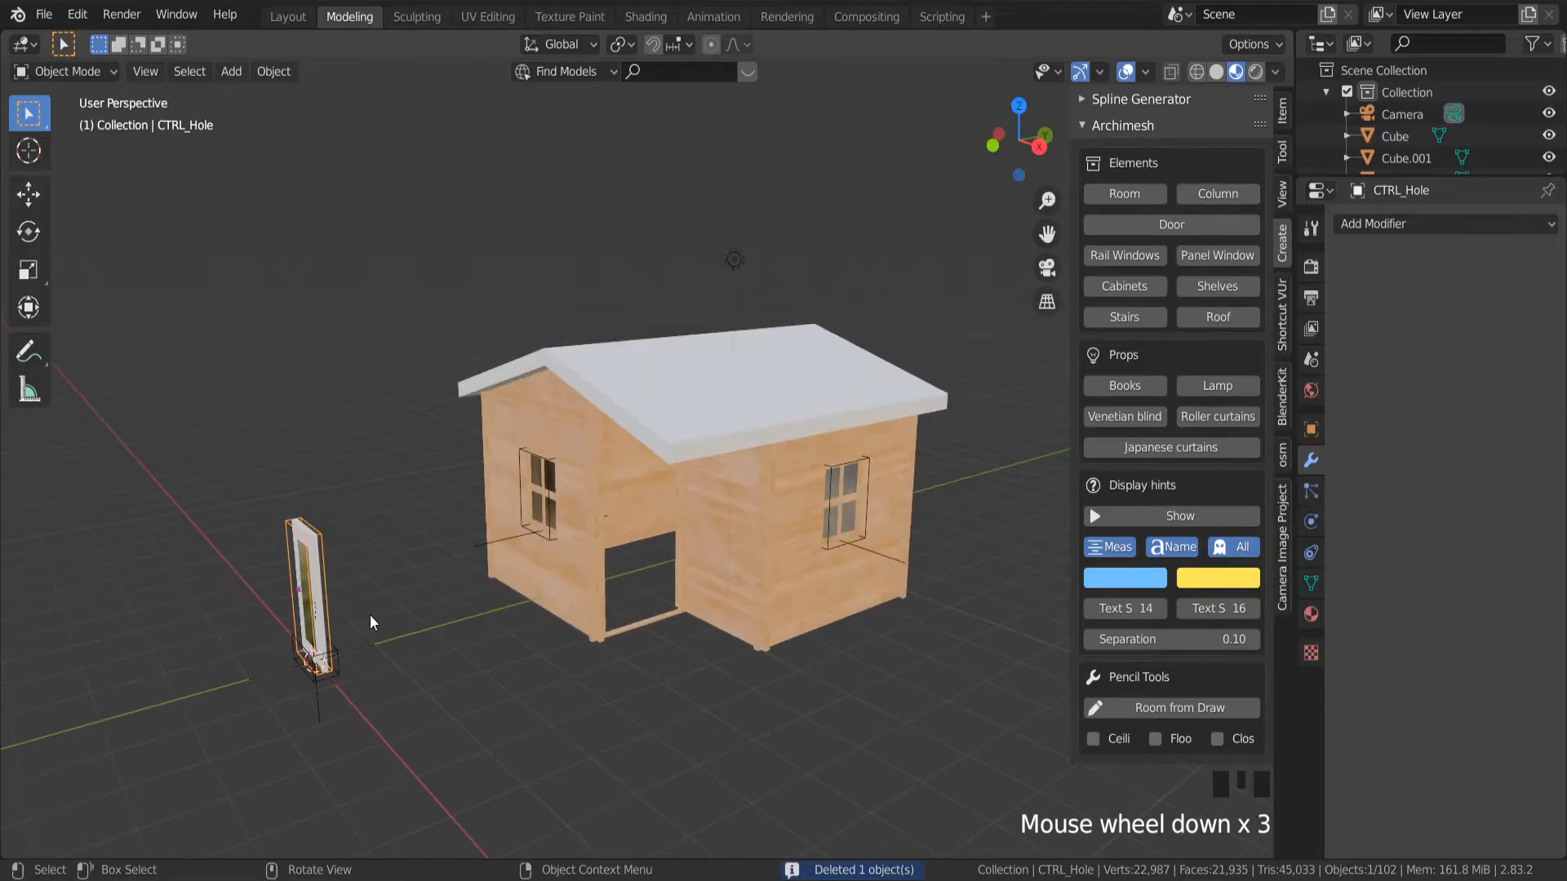
key(r)
key(z)
click(264, 494)
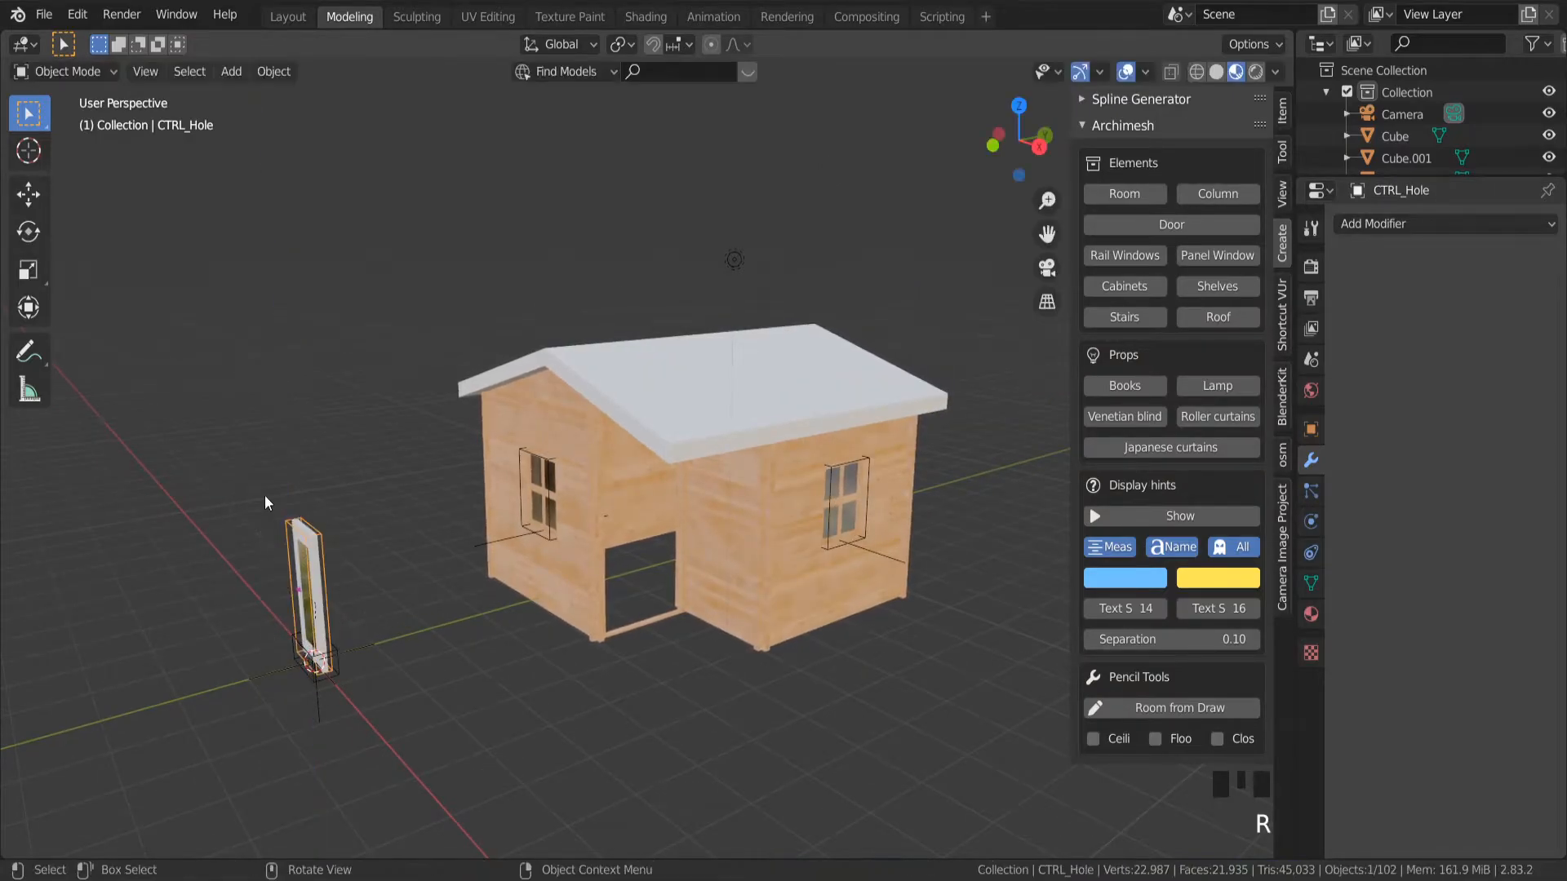
Select all parts of the Archimesh door and rotate them about Z until the door is parallel to the entry wall.
double_click(309, 653)
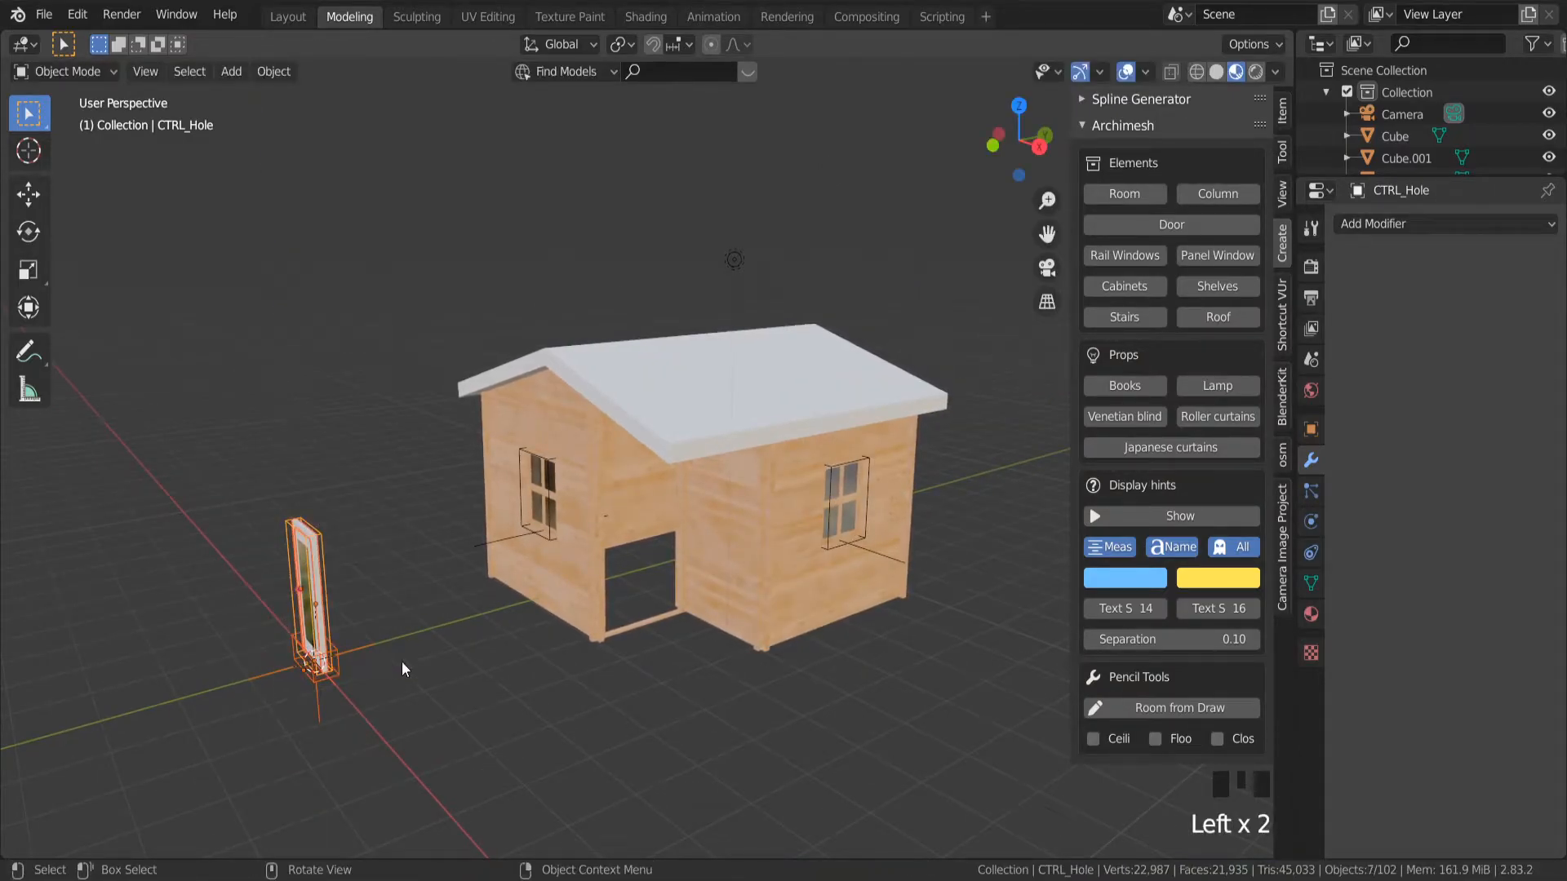
key(r)
key(z)
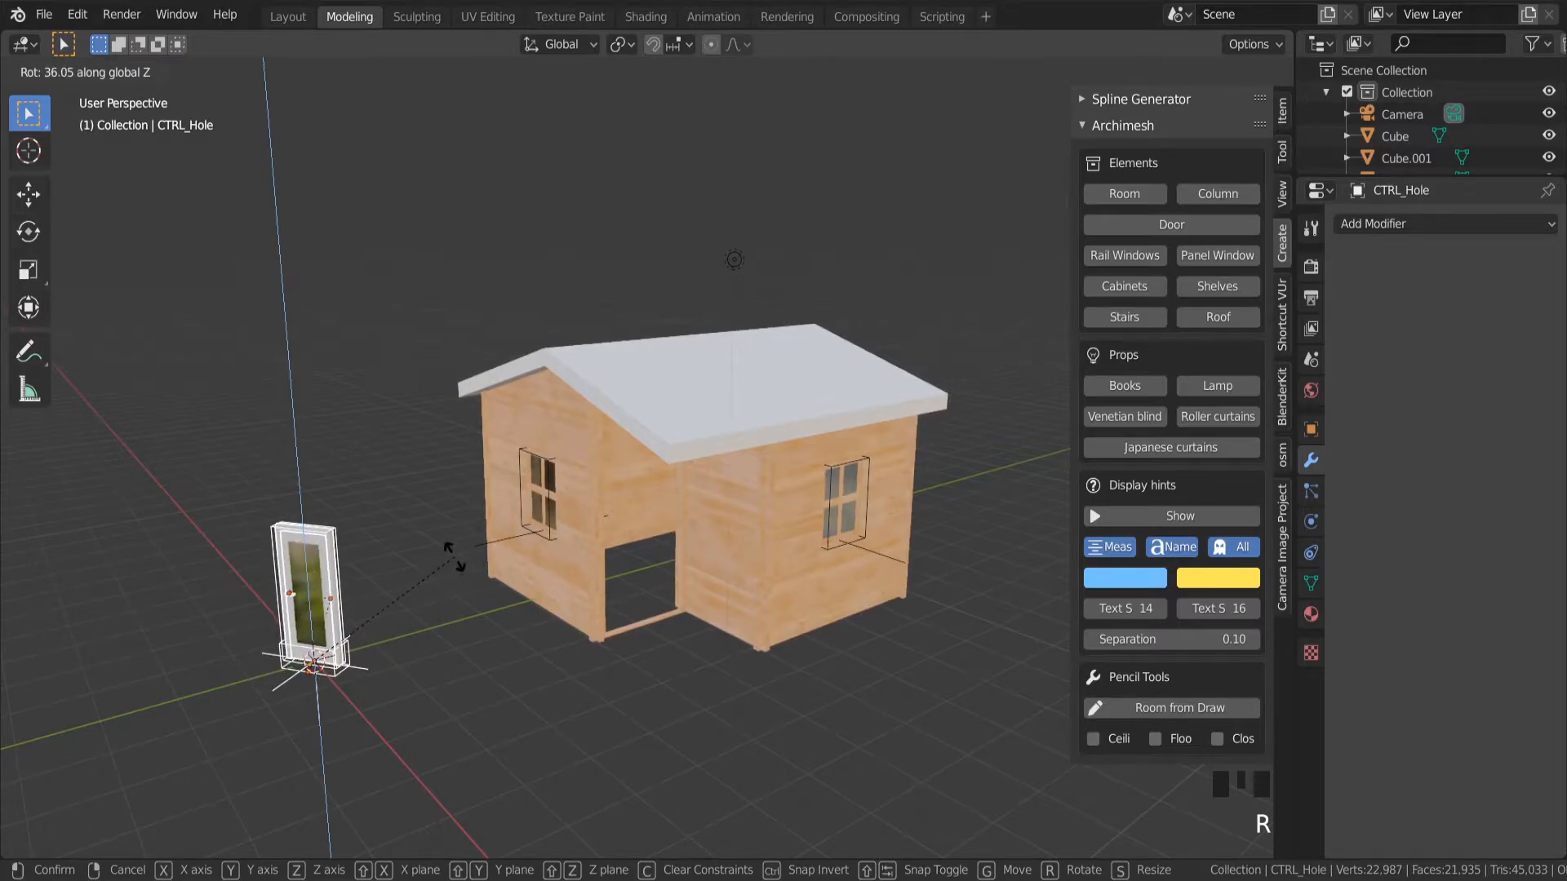
click(454, 558)
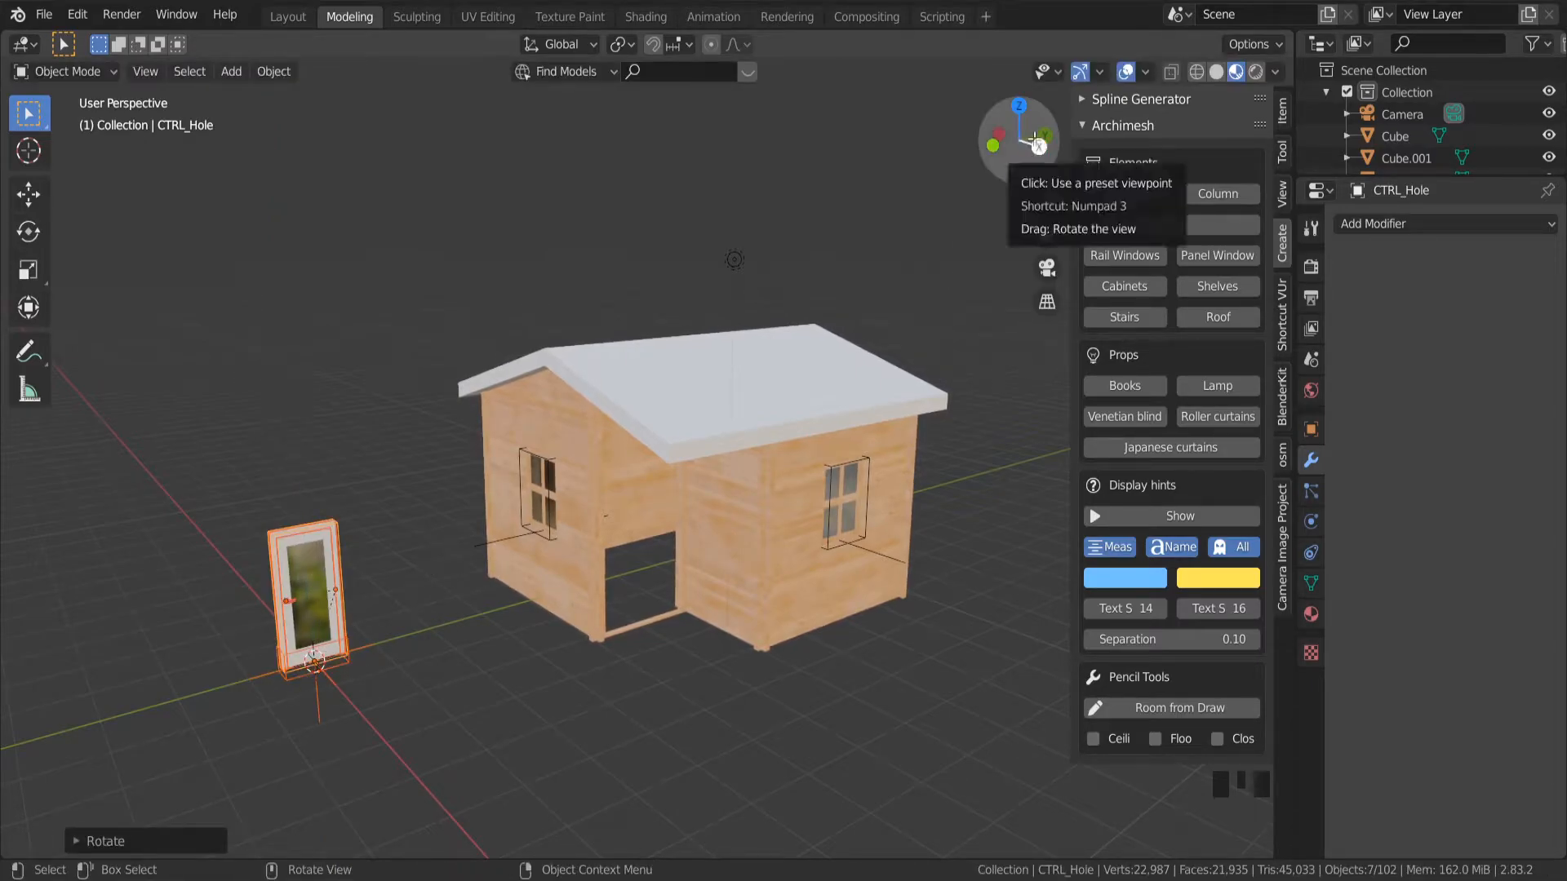
Show the top view in wireframe and move the whole door along Y until it is level with the entry wall opening.
click(1018, 107)
key(z)
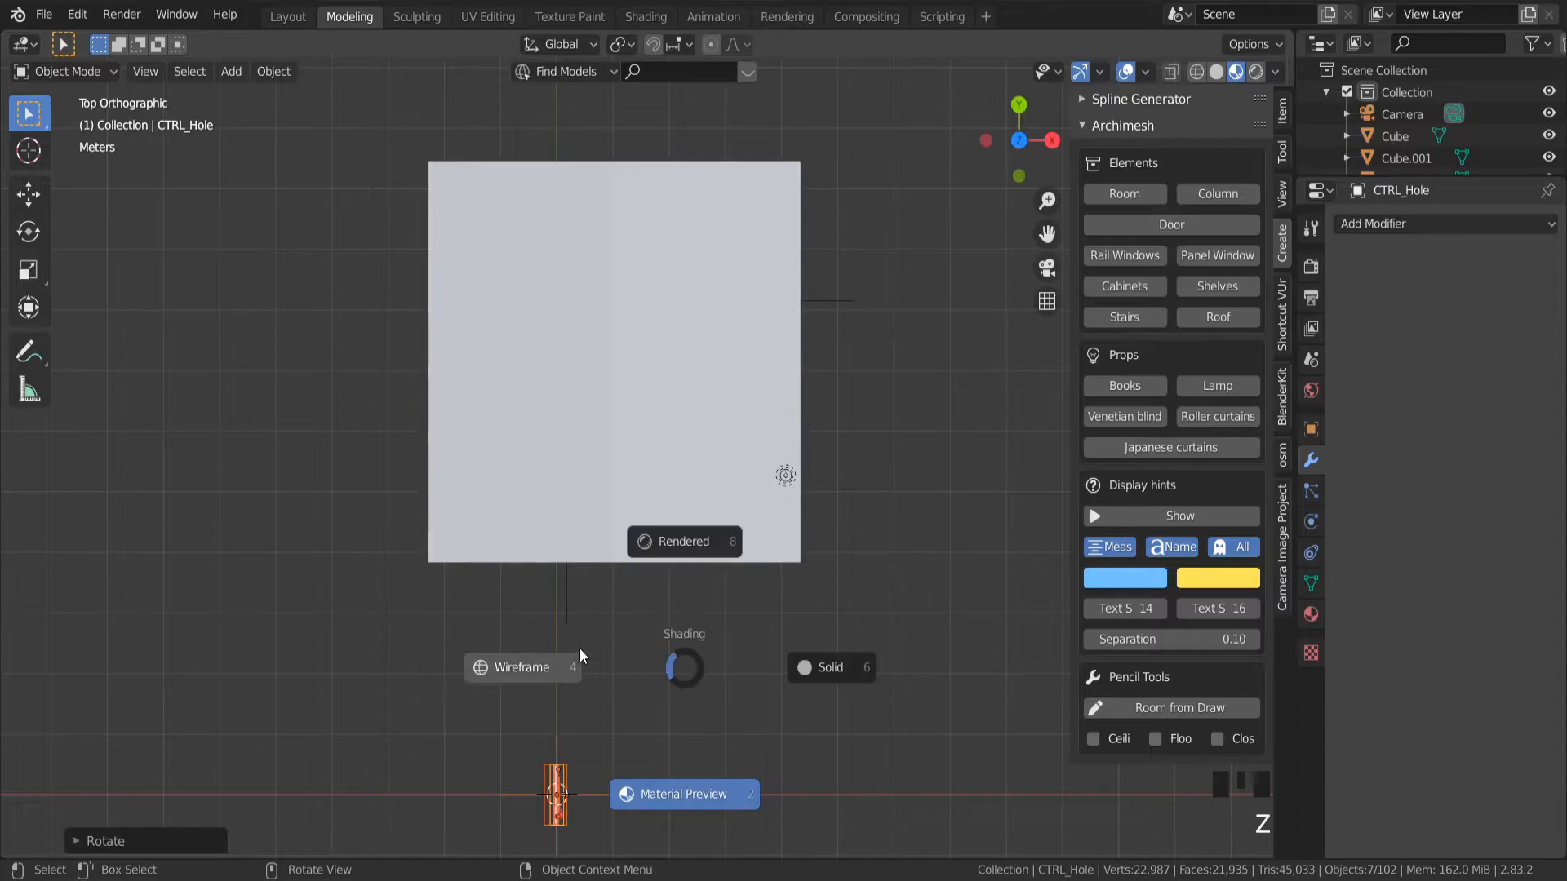
click(571, 677)
key(g)
key(y)
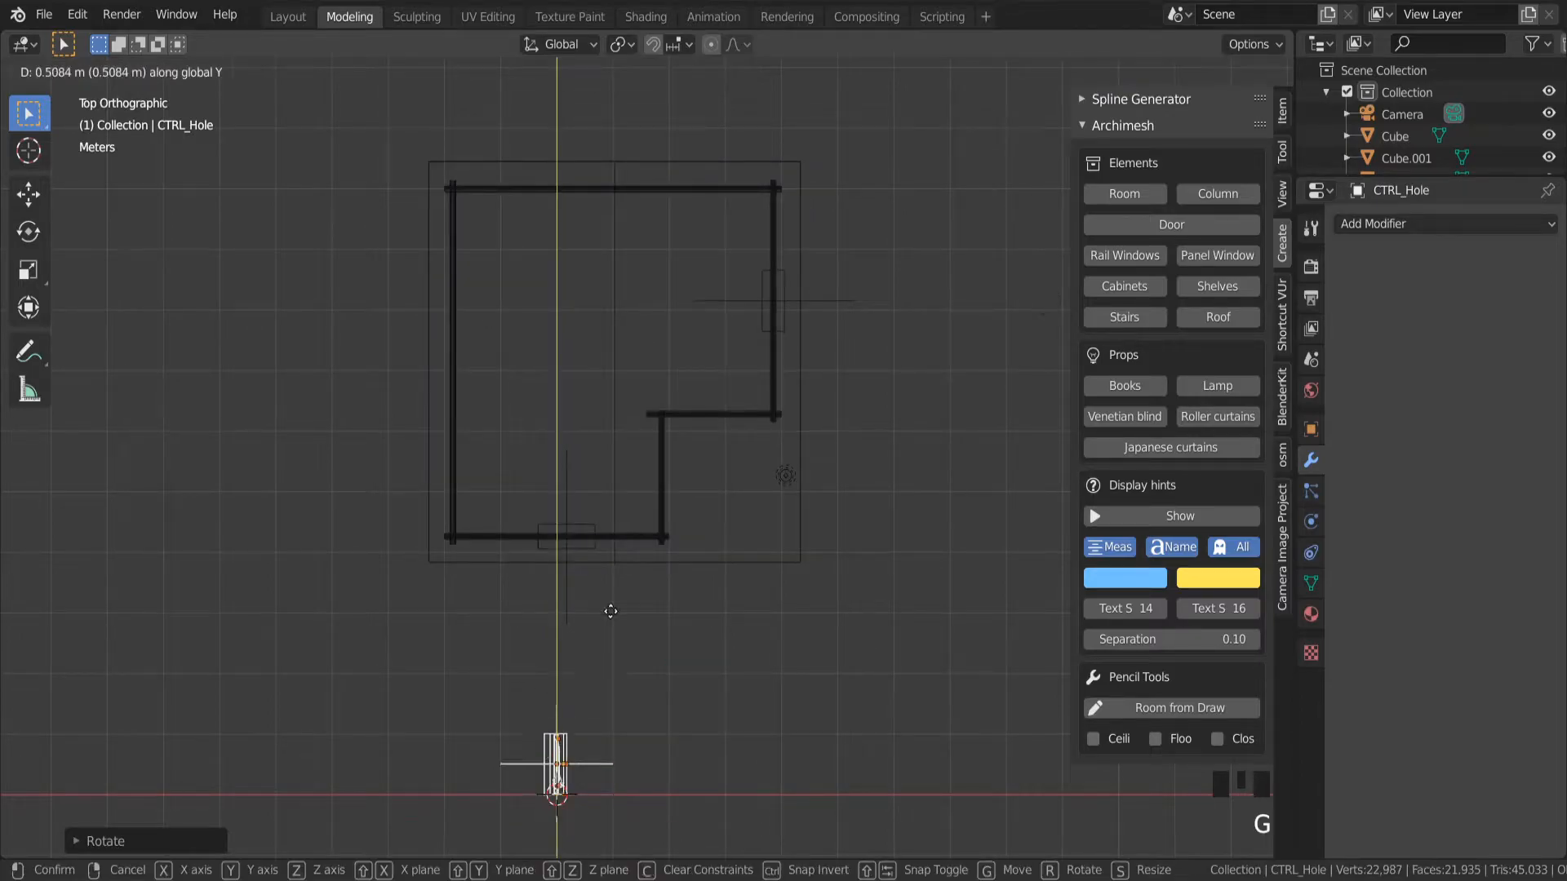
click(679, 371)
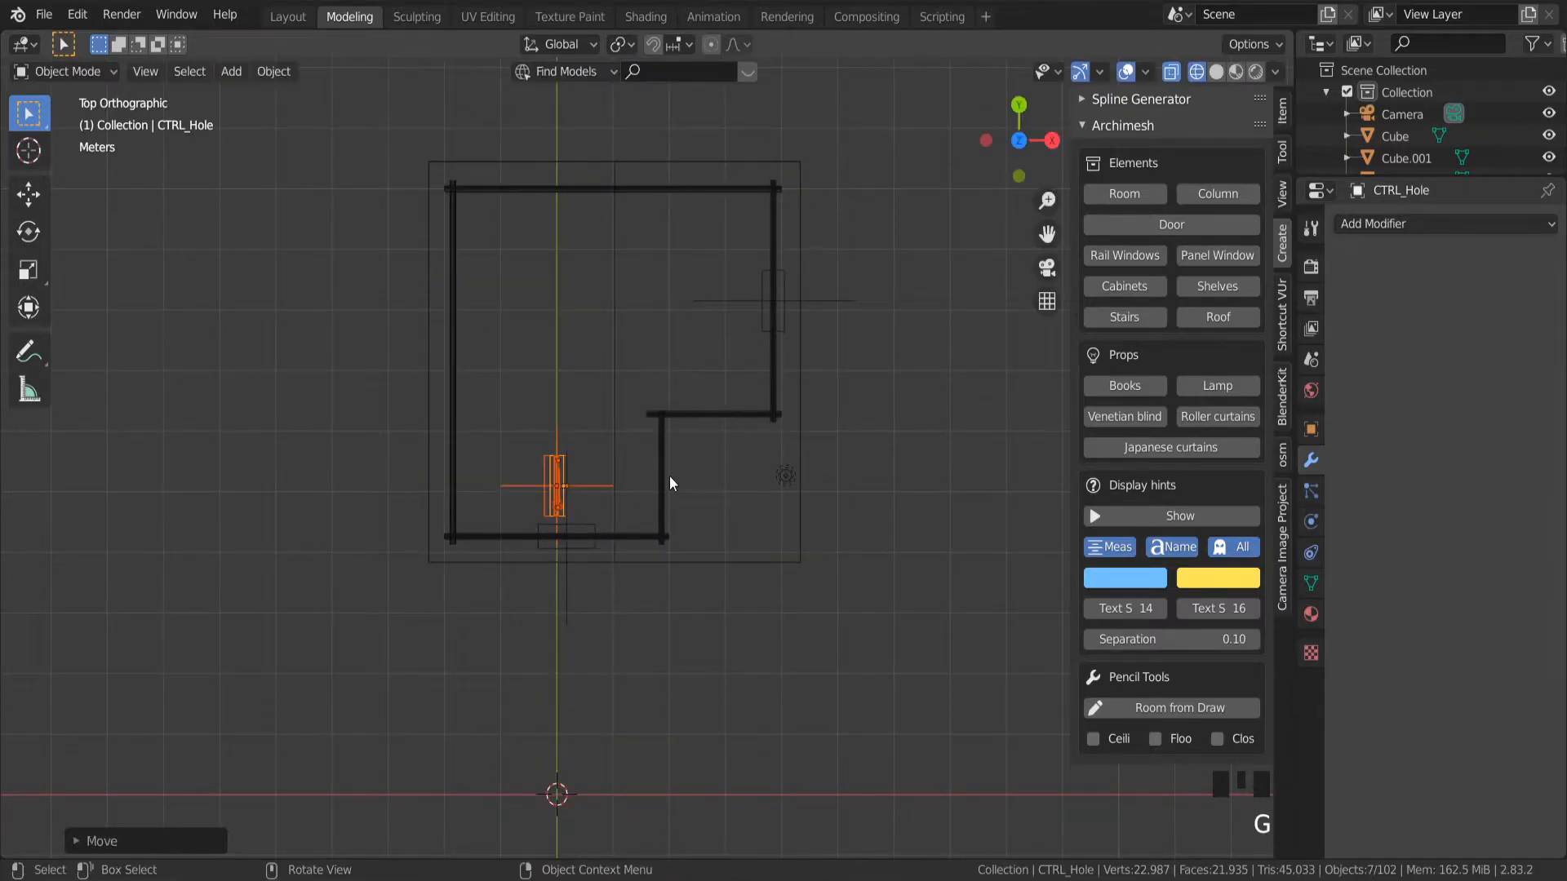
Move the door assembly about 1.84 m along the X axis into the short side wall of the recessed corner.
scroll(669, 476, up, 2)
key(g)
key(x)
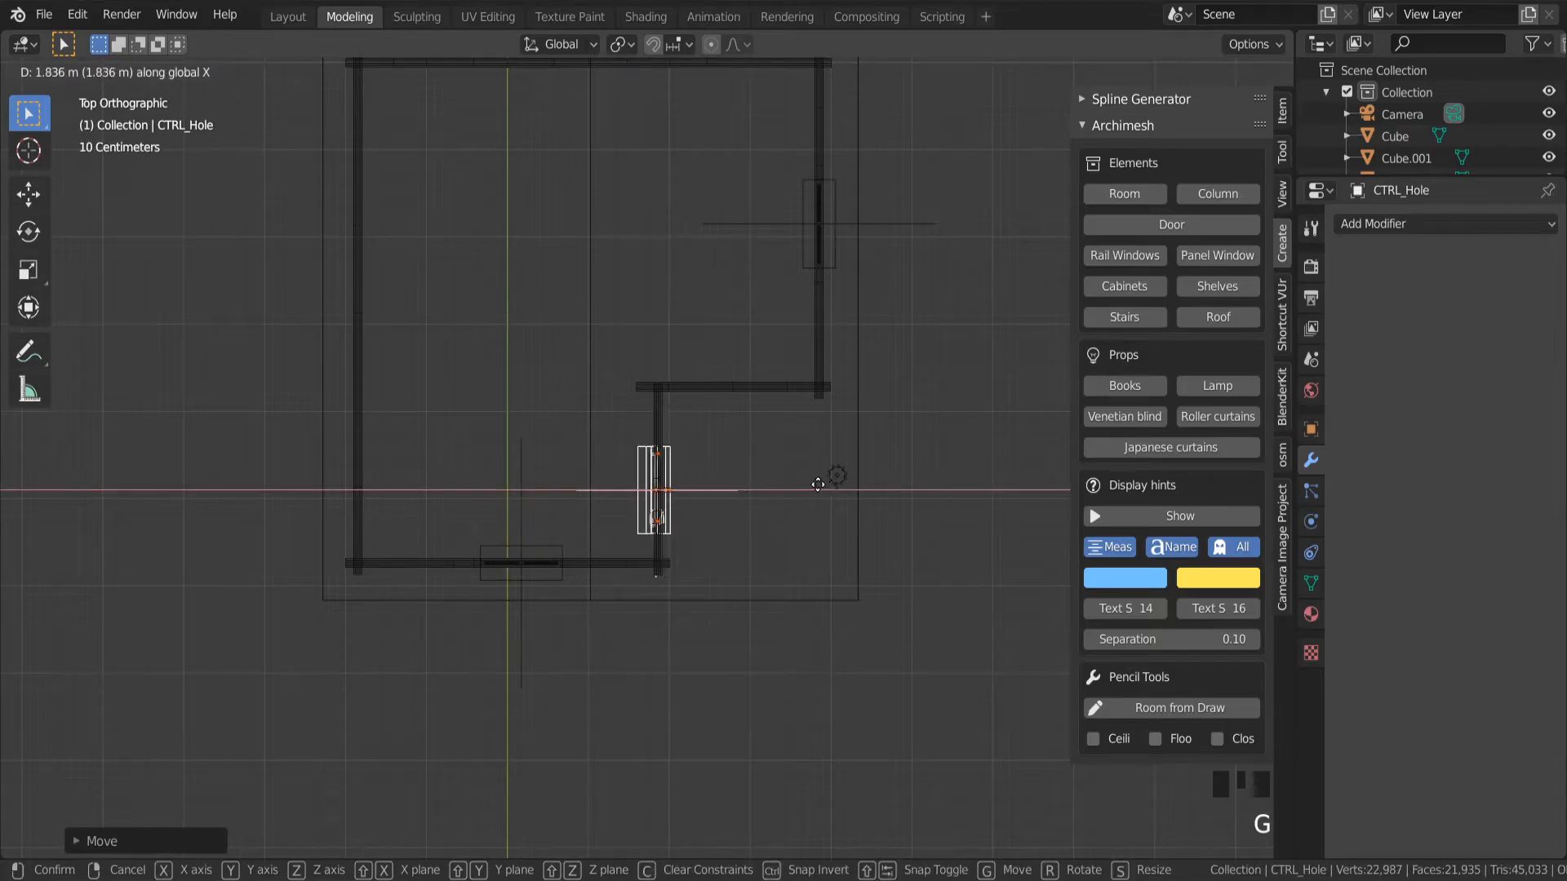
click(821, 483)
scroll(717, 473, up, 8)
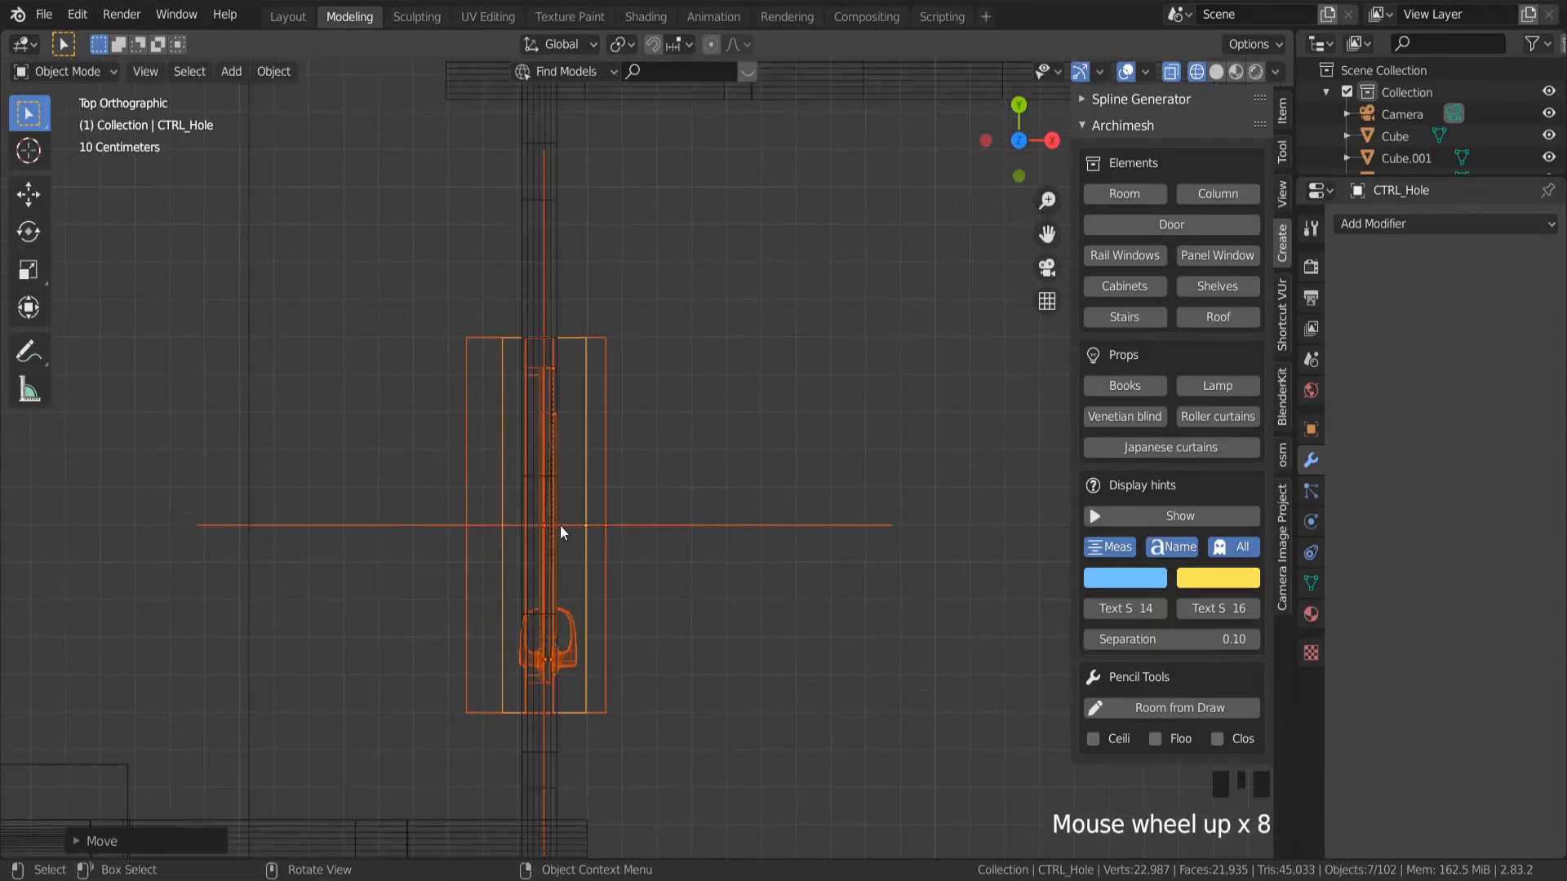
middle_drag(560, 525, 635, 531)
scroll(635, 531, down, 6)
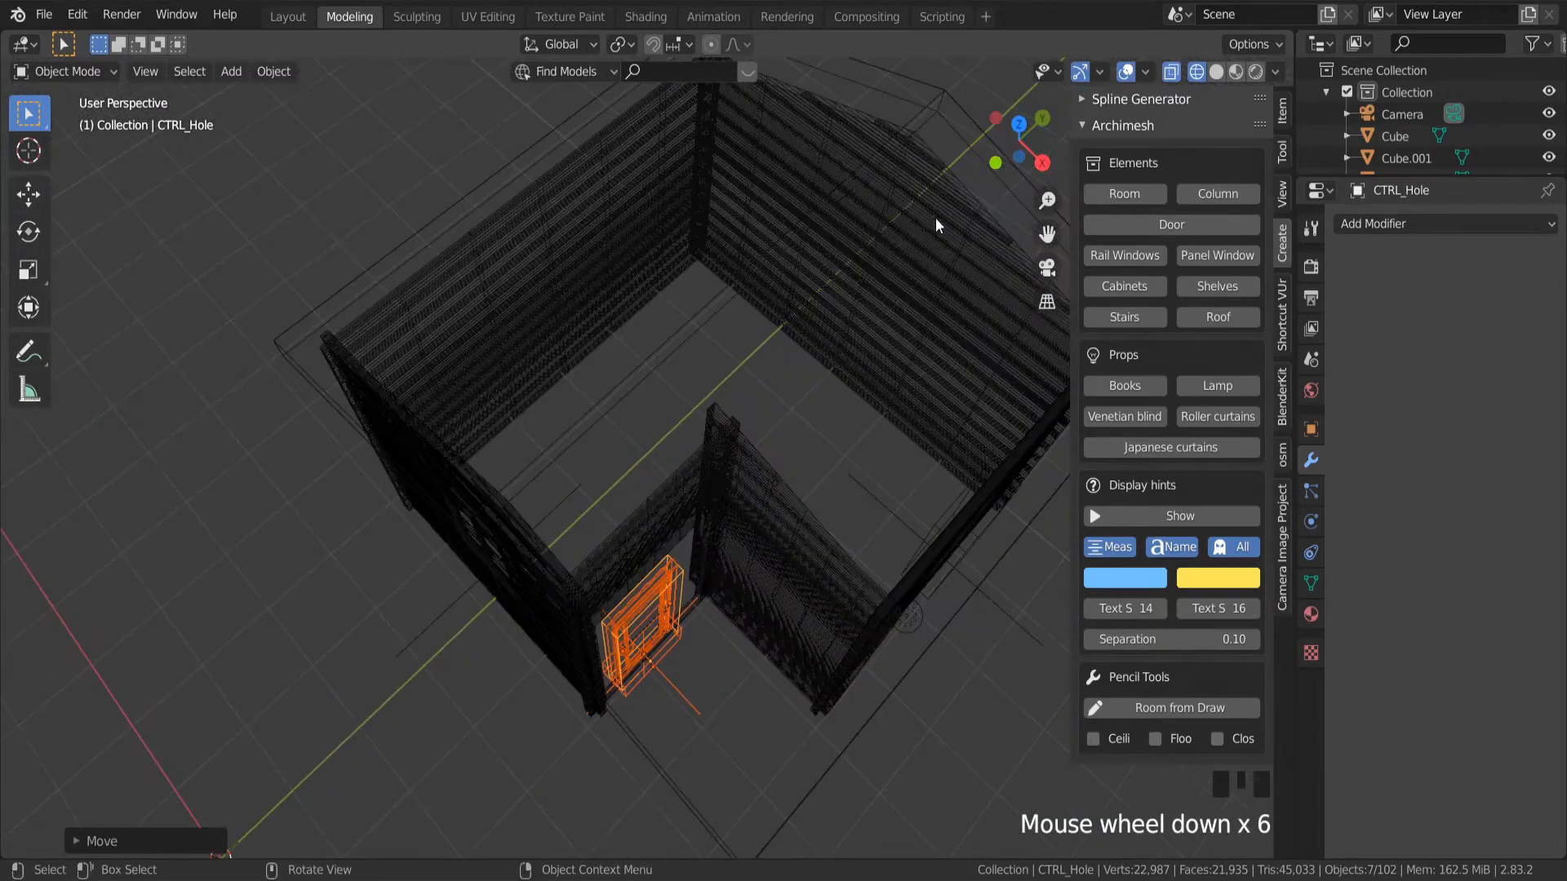
Show the model in solid shading and scale the door assembly up uniformly to better fill its wall opening.
click(1216, 71)
middle_drag(889, 594, 777, 574)
scroll(775, 777, down, 5)
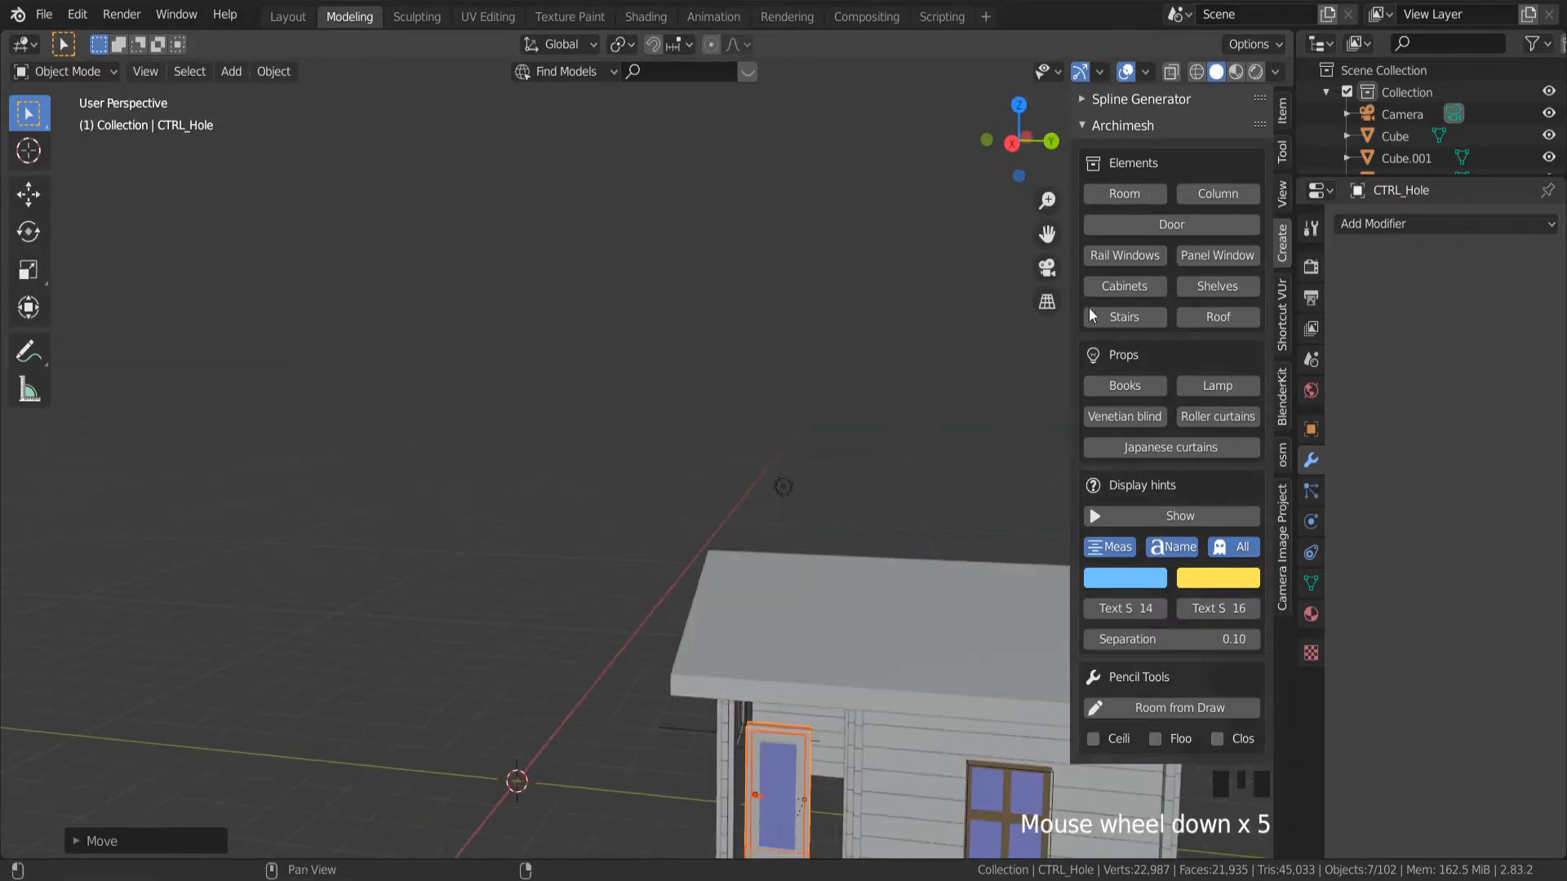
drag(1050, 229, 753, 547)
scroll(772, 558, down, 7)
scroll(760, 310, up, 5)
middle_drag(760, 306, 782, 209)
scroll(736, 294, up, 2)
middle_drag(736, 294, 645, 355)
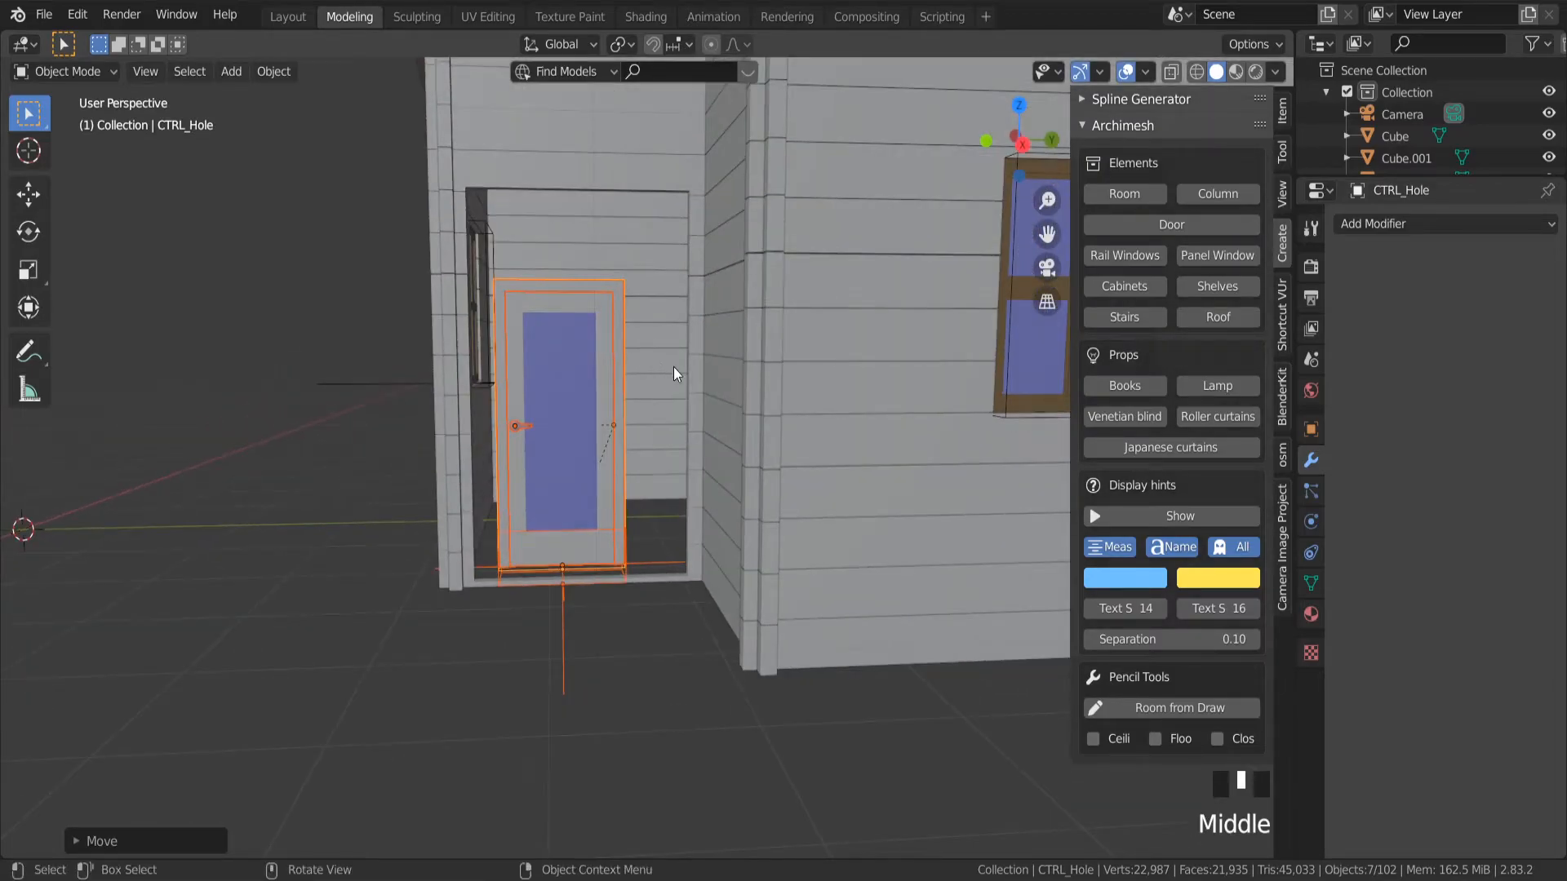
key(s)
click(718, 392)
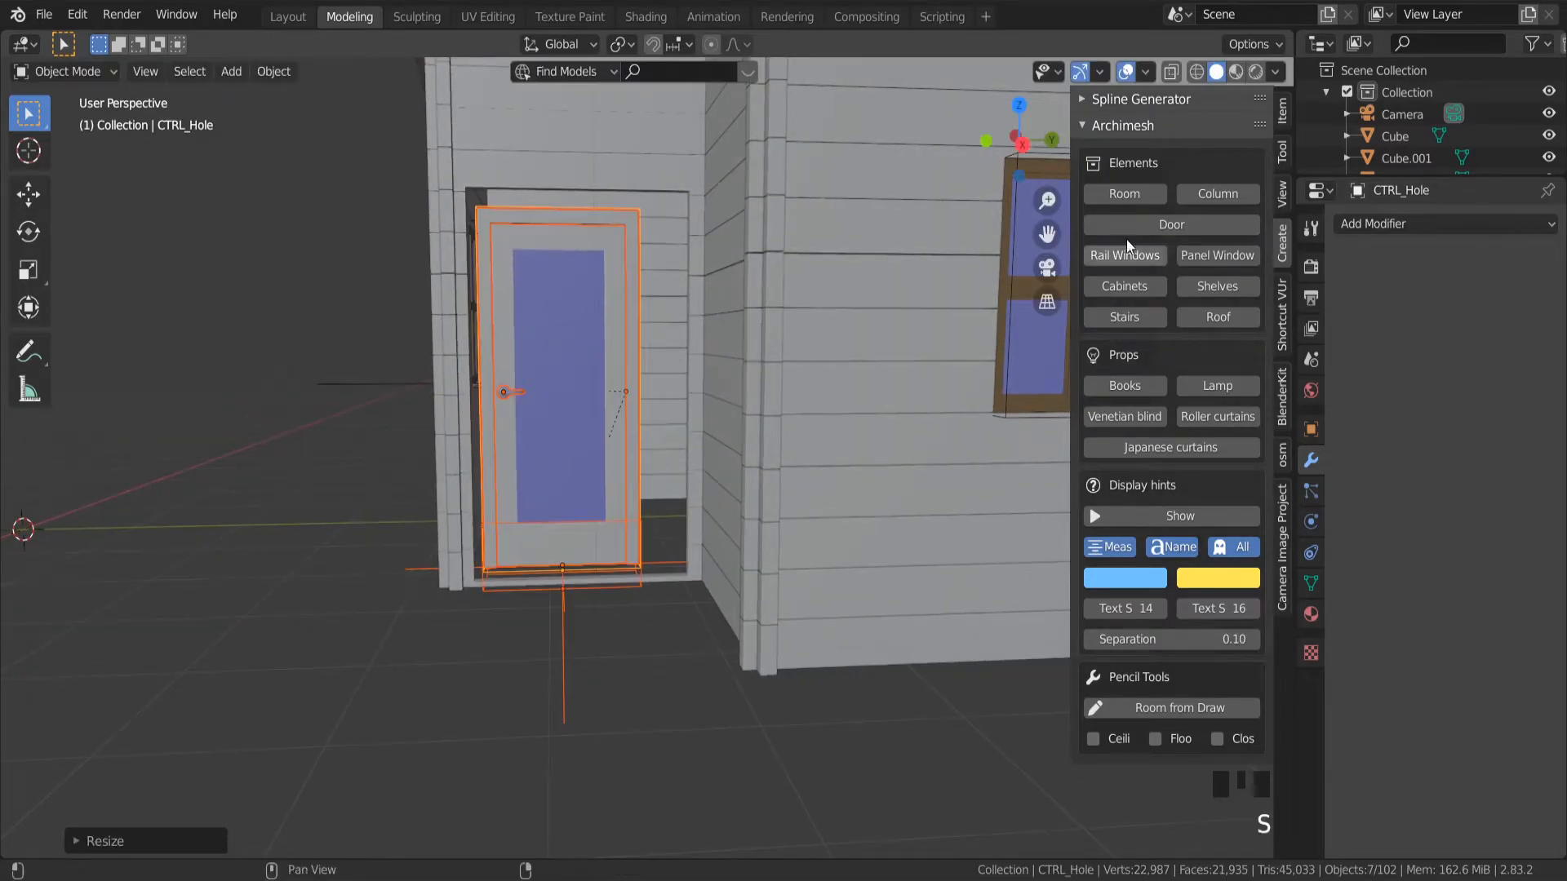
Move the door horizontally in the right orthographic view to centre it in the wall opening.
click(1024, 145)
scroll(552, 338, up, 4)
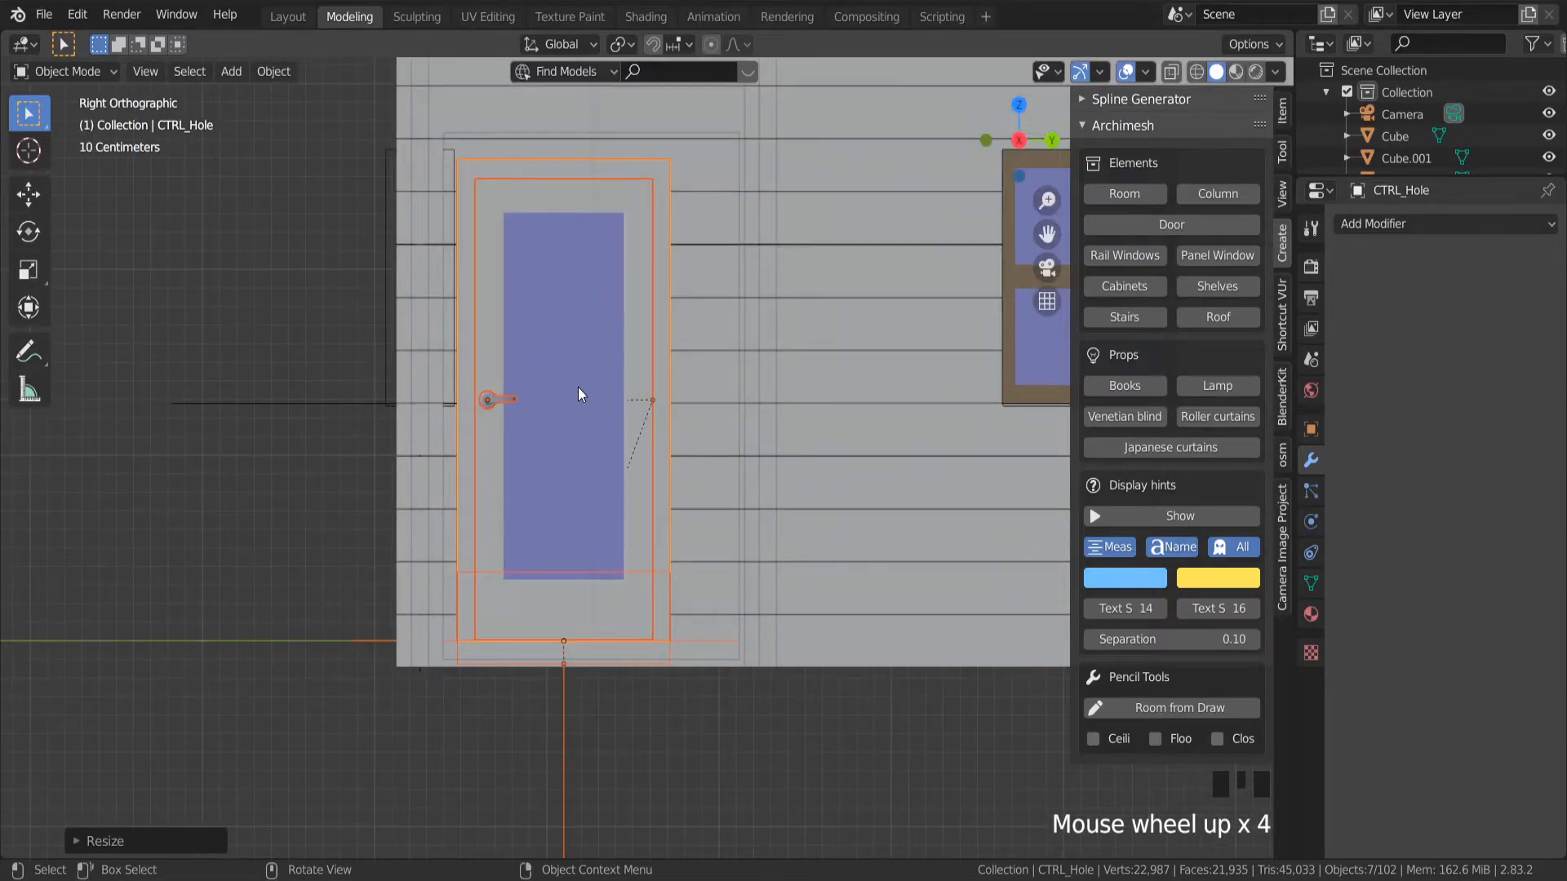
key(g)
click(609, 390)
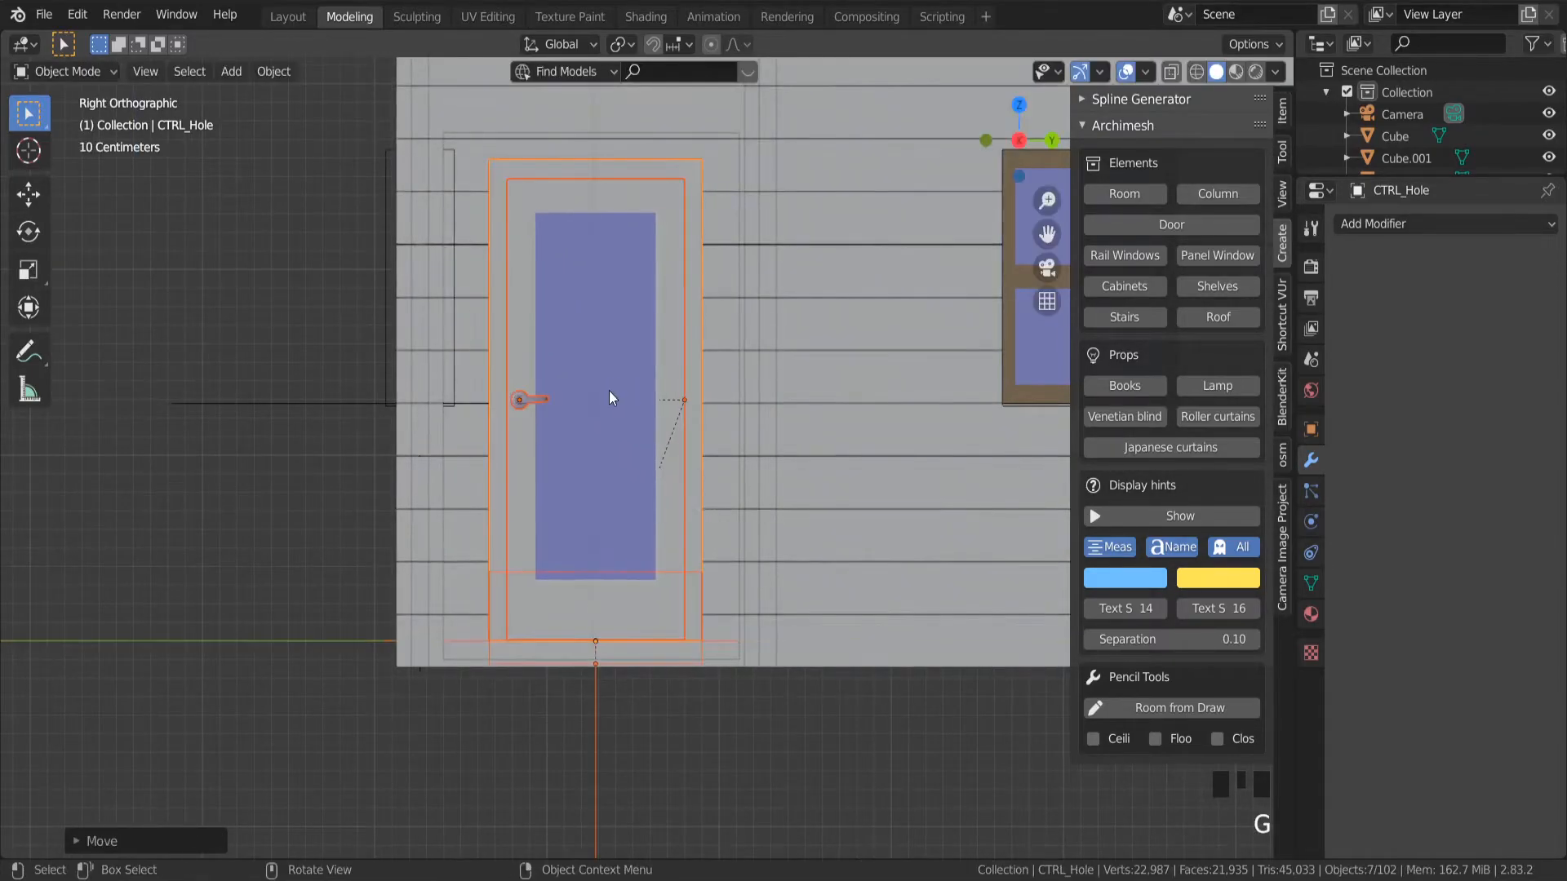
Scale the door taller along Z and wider along Y to match the outline of the wall opening.
key(s)
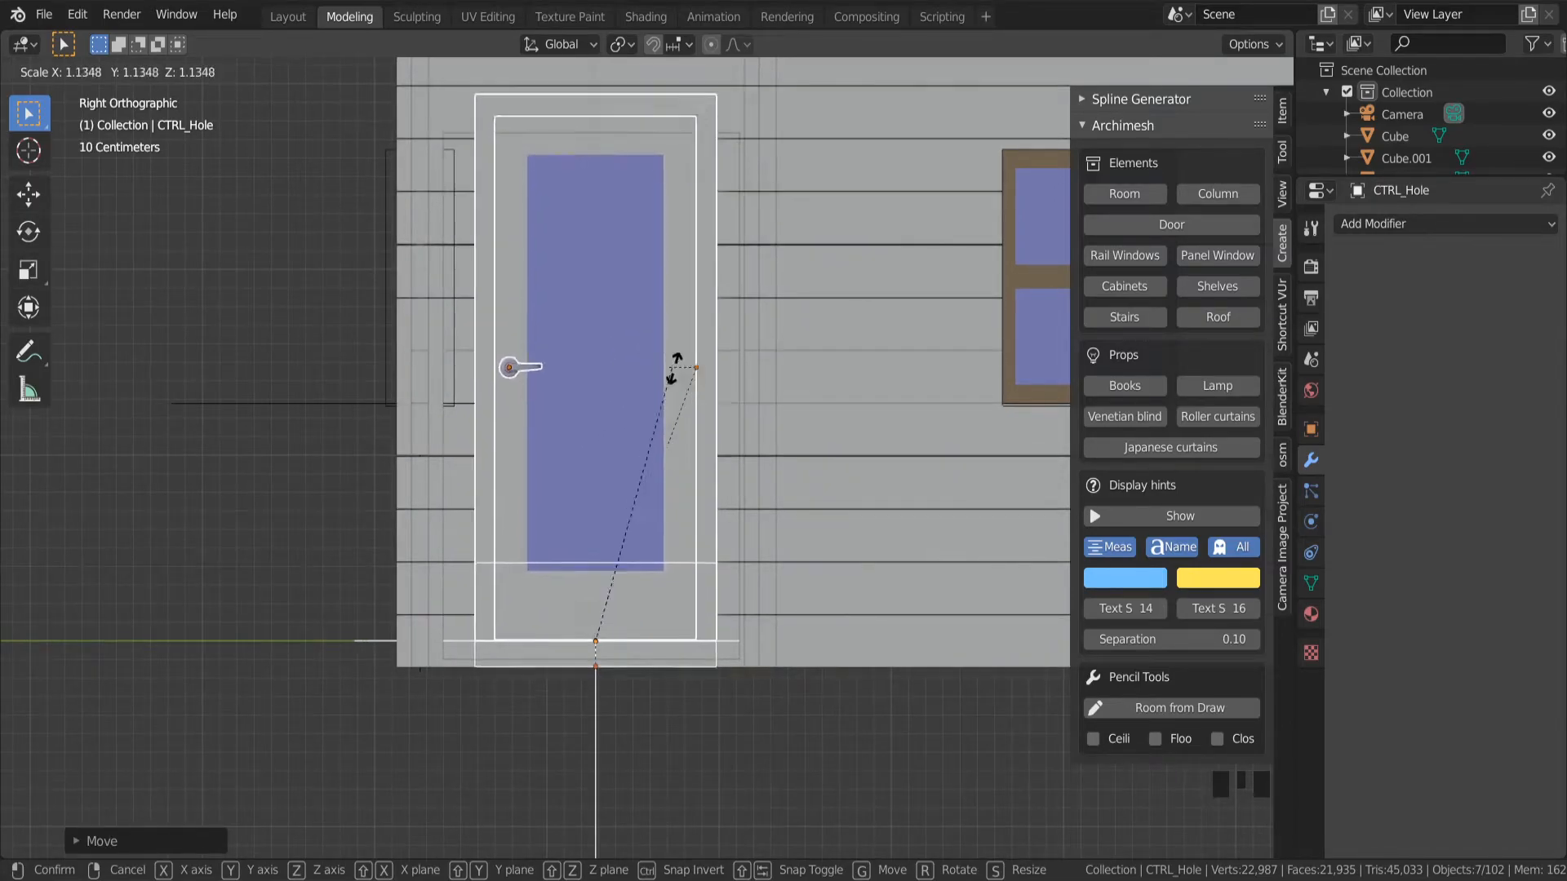
click(687, 347)
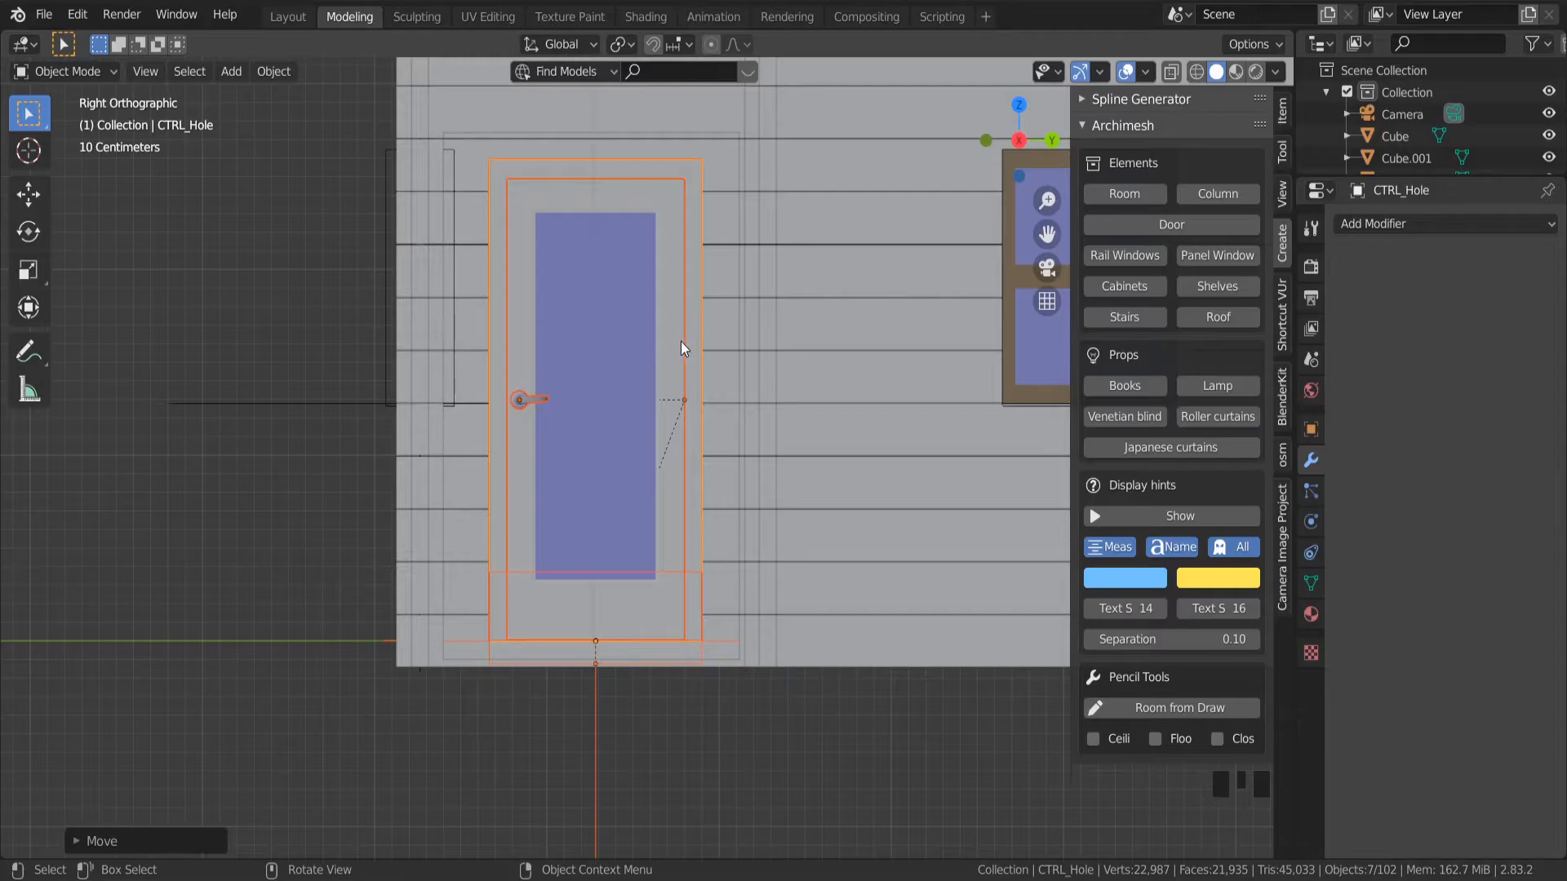
key(s)
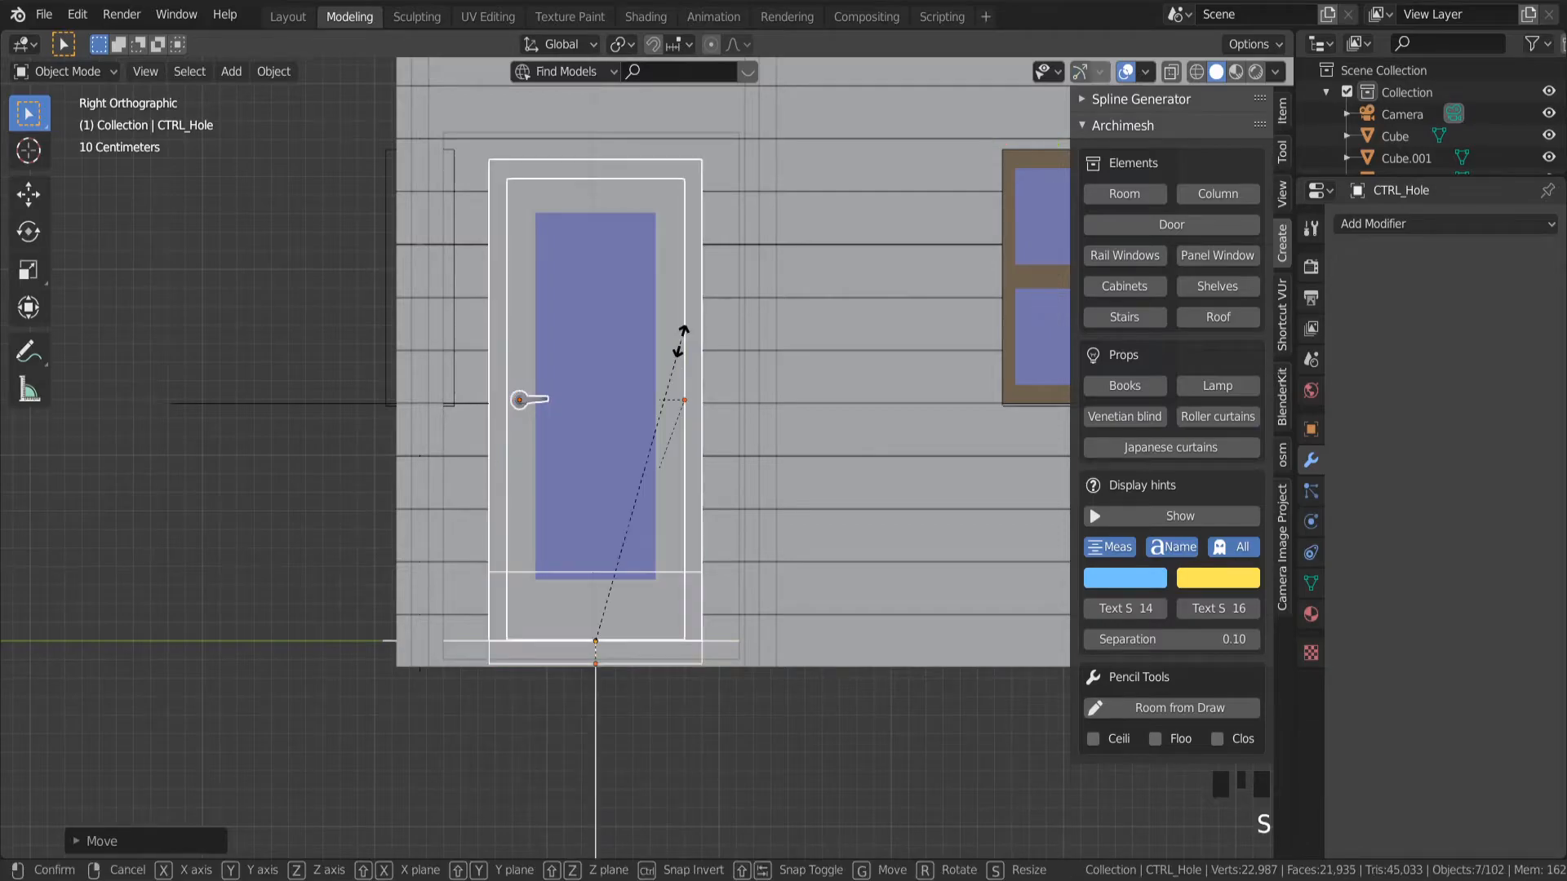
key(z)
click(719, 343)
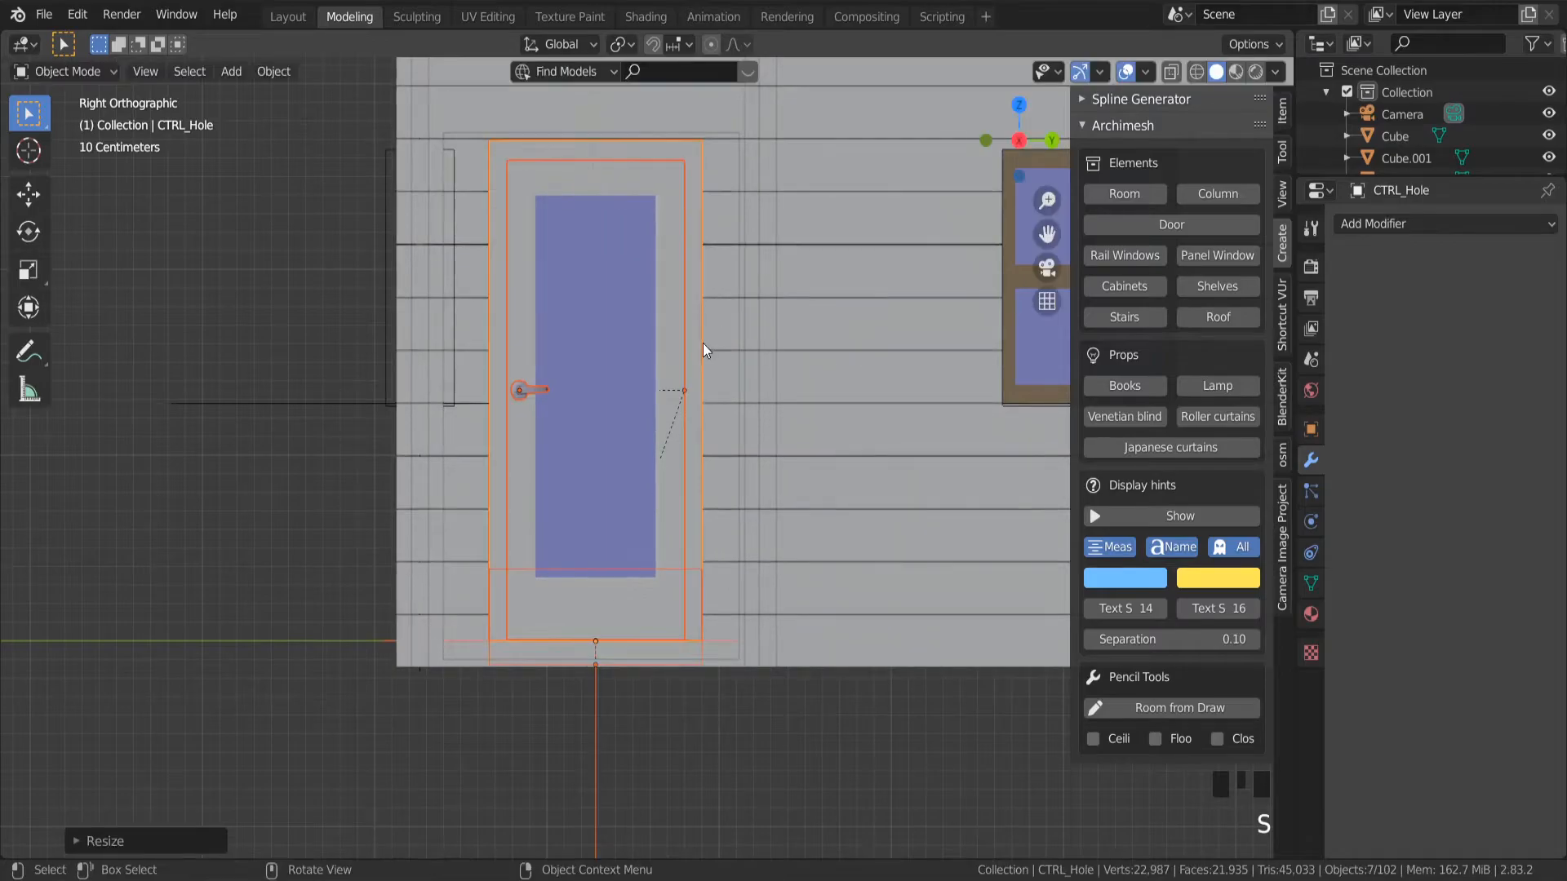
key(s)
key(y)
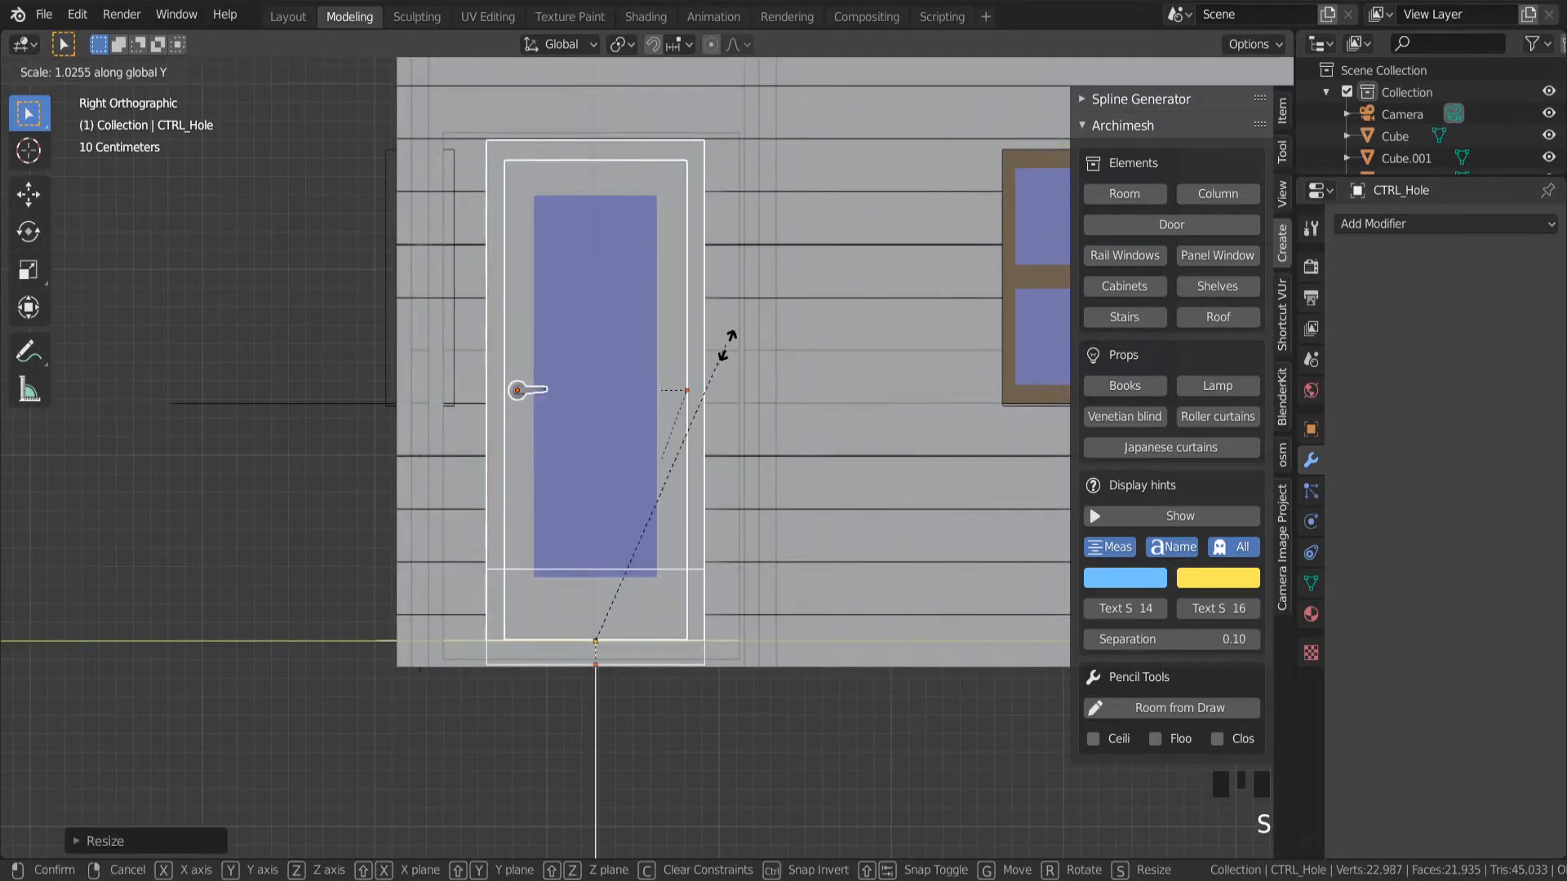
click(903, 346)
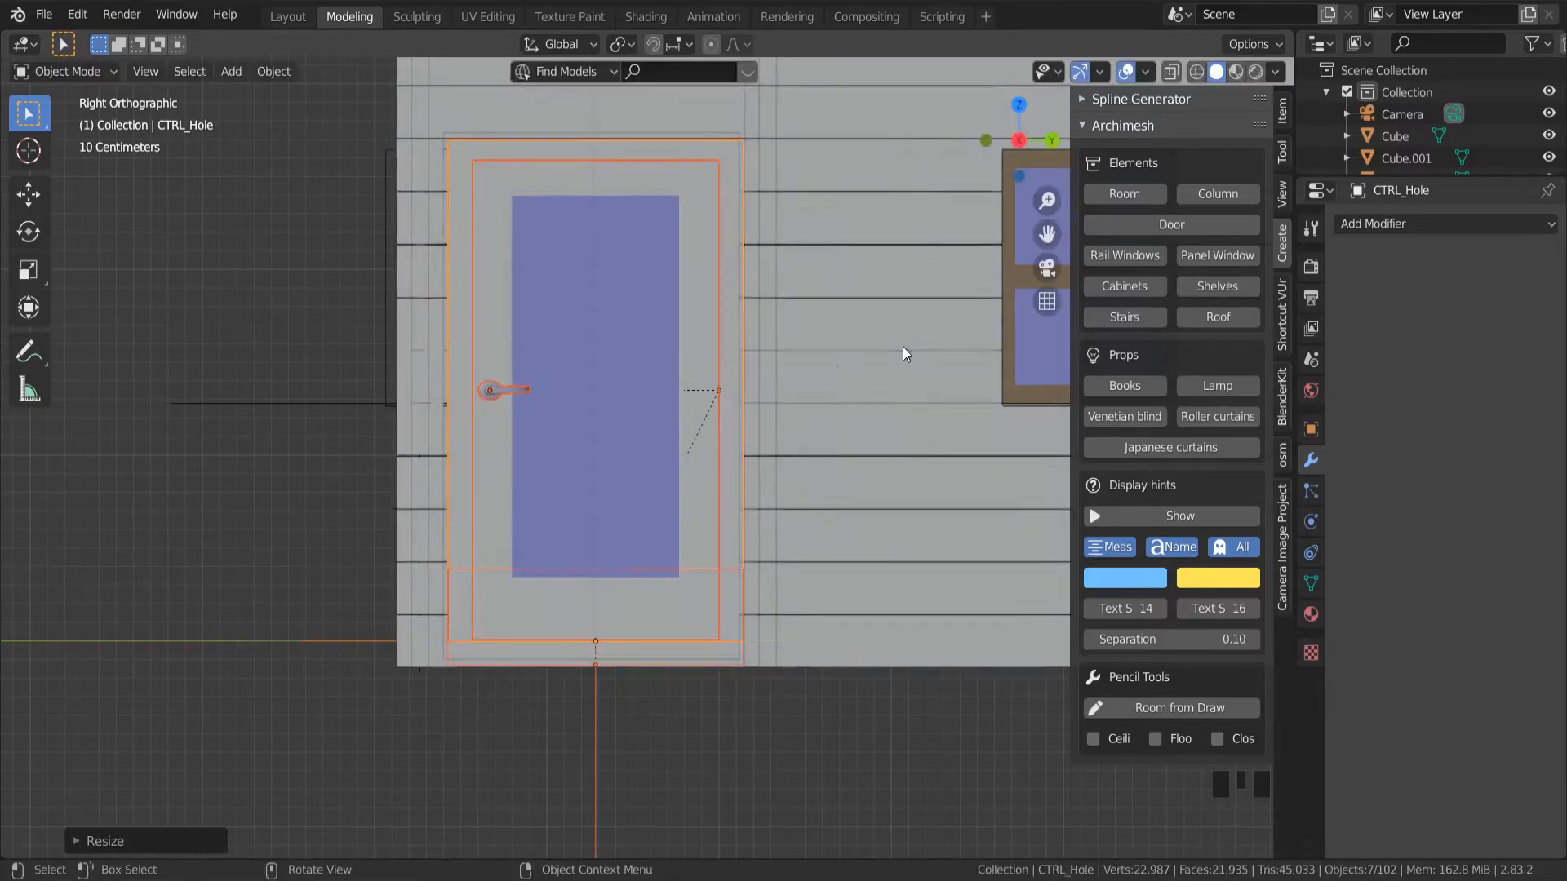
Lower the door about 0.1 m along Z and scale its height by about 1.05 to reach the opening's top.
middle_drag(632, 674, 677, 707)
scroll(677, 707, down, 2)
scroll(642, 728, up, 2)
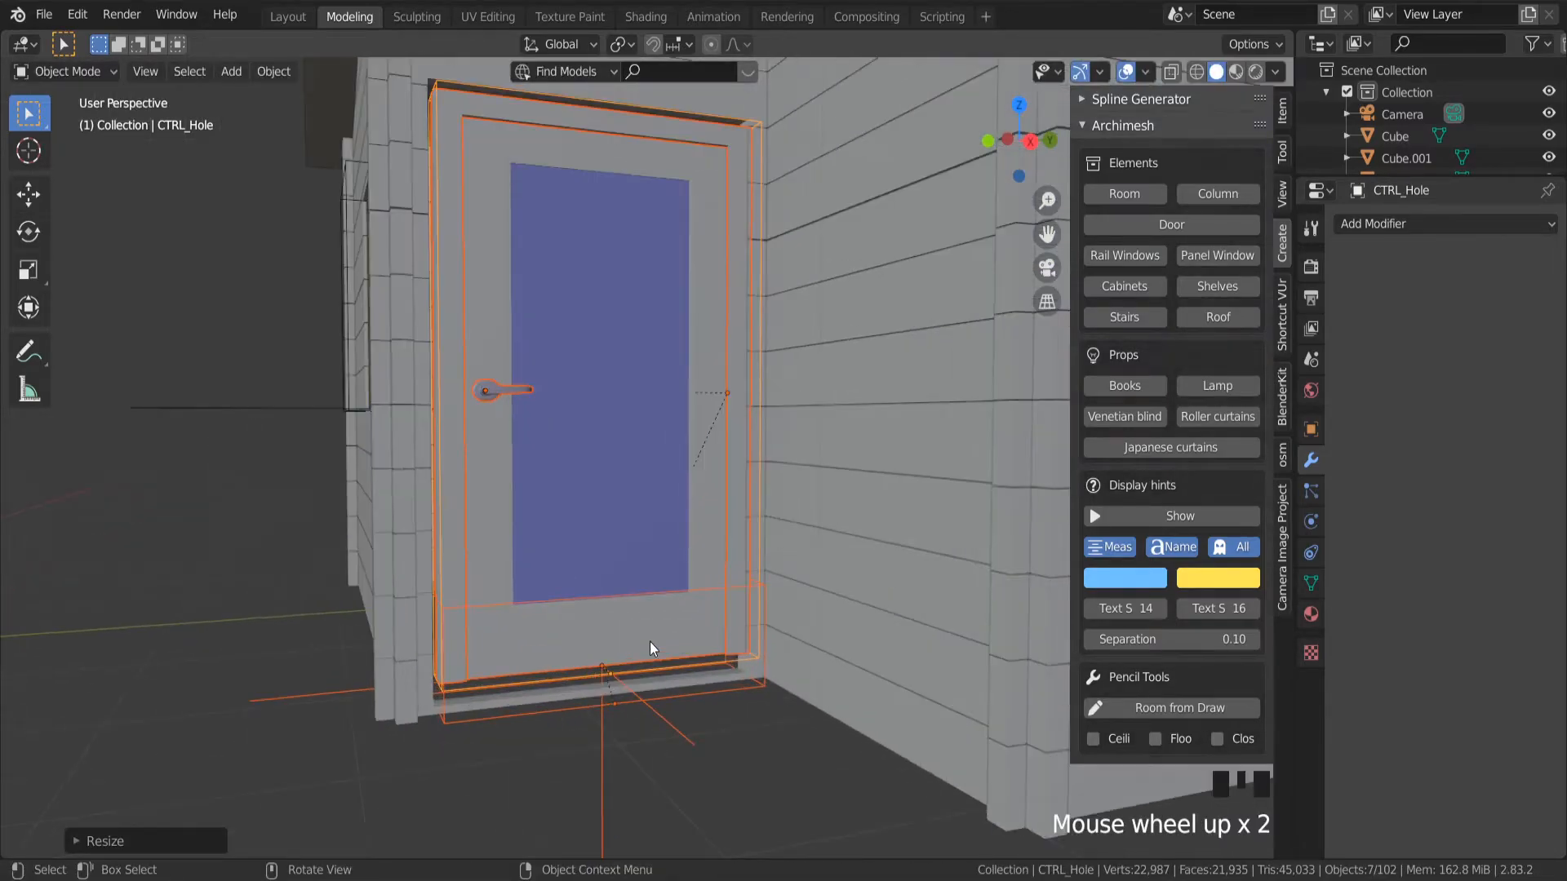
click(1009, 140)
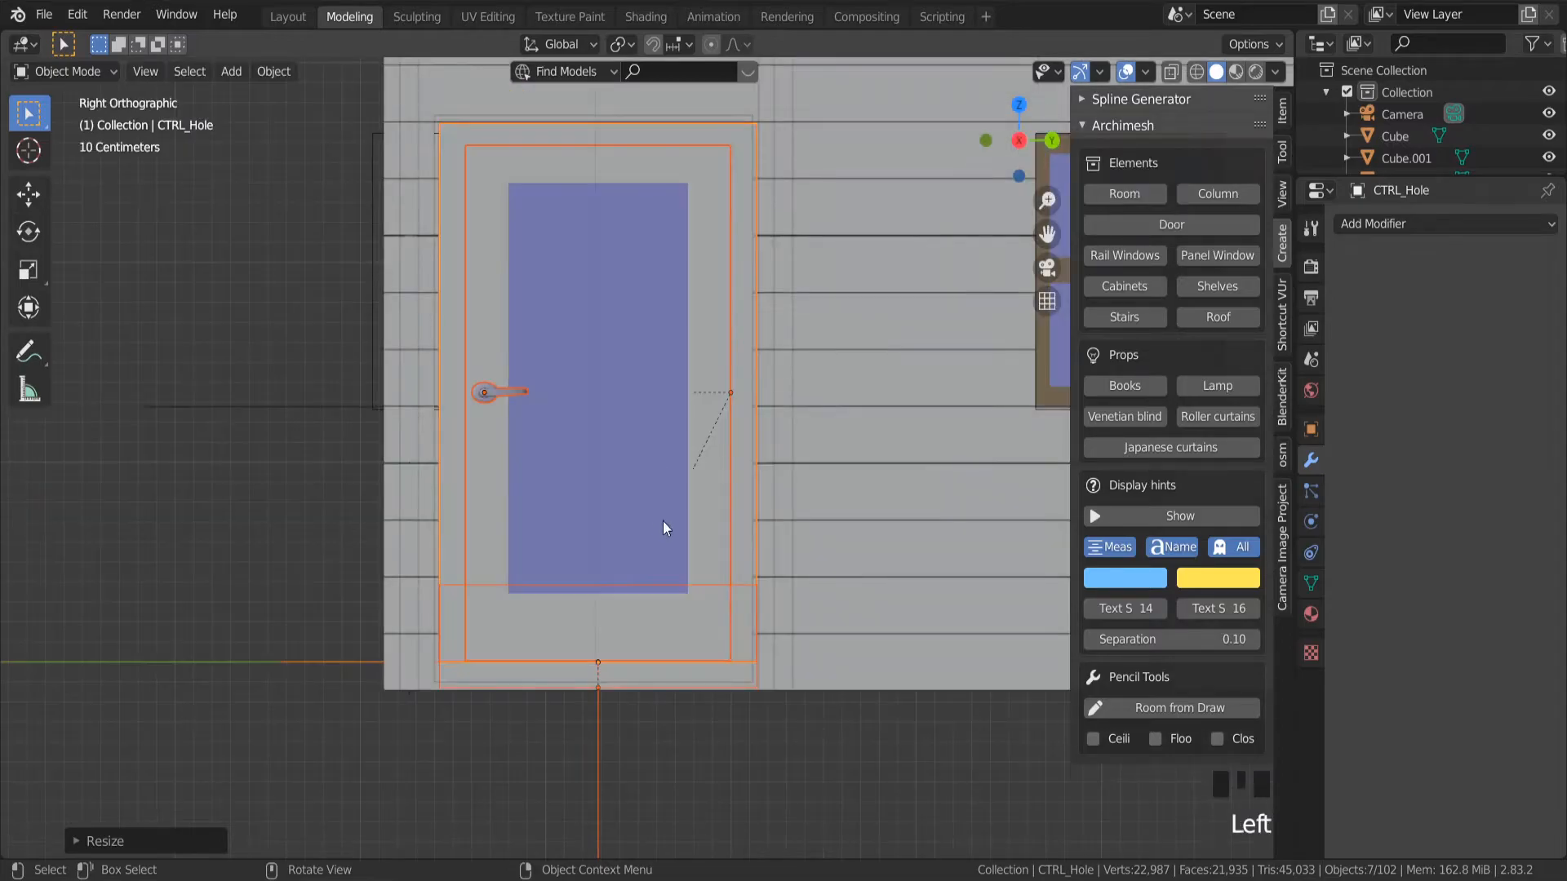
key(g)
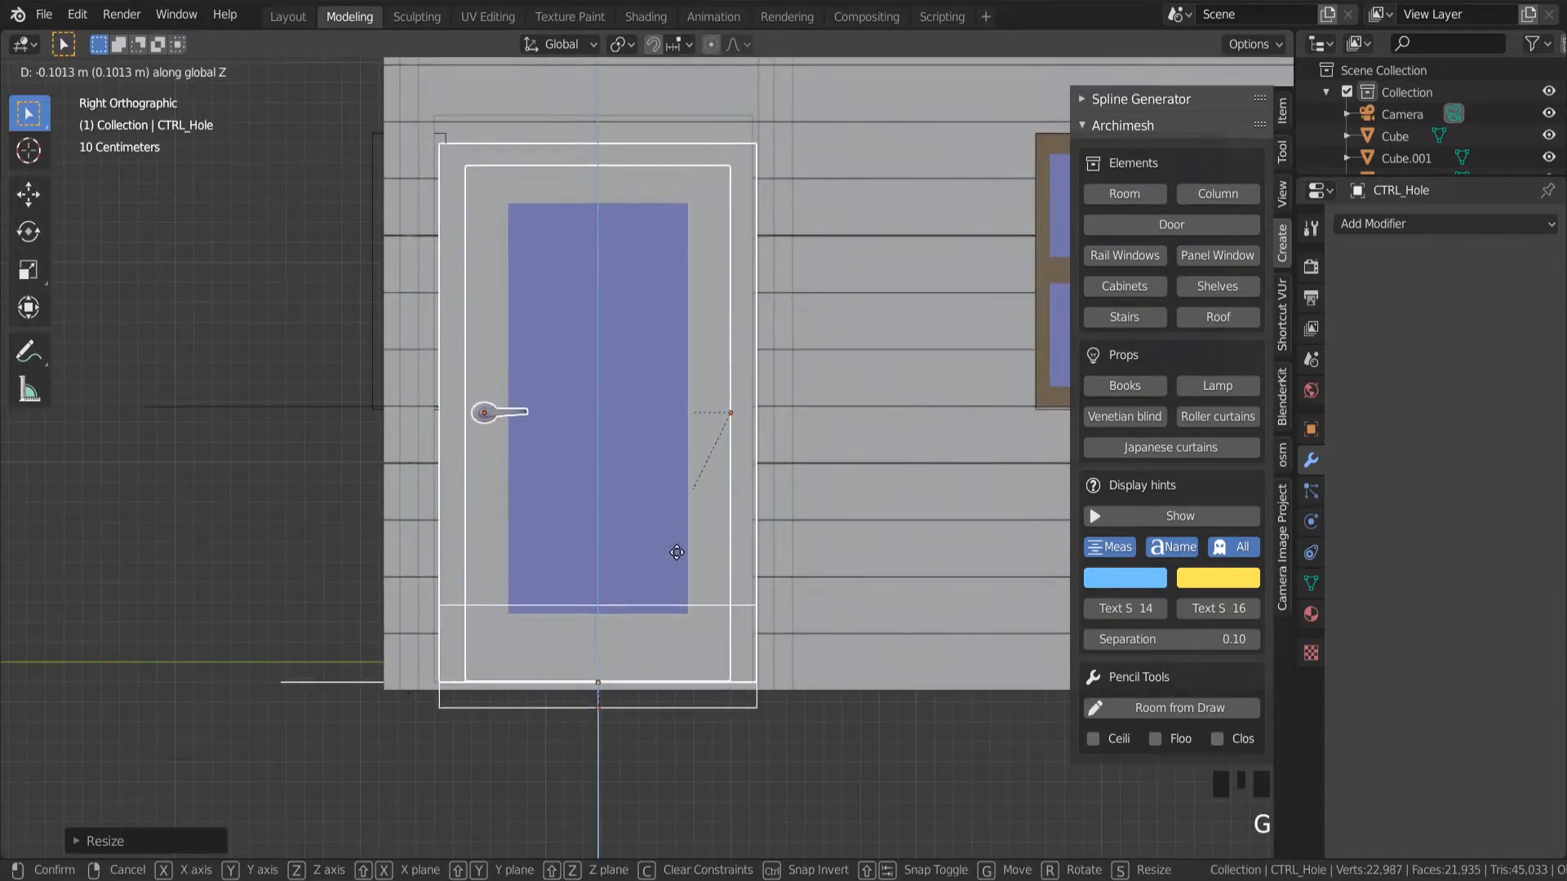
click(682, 560)
key(s)
key(z)
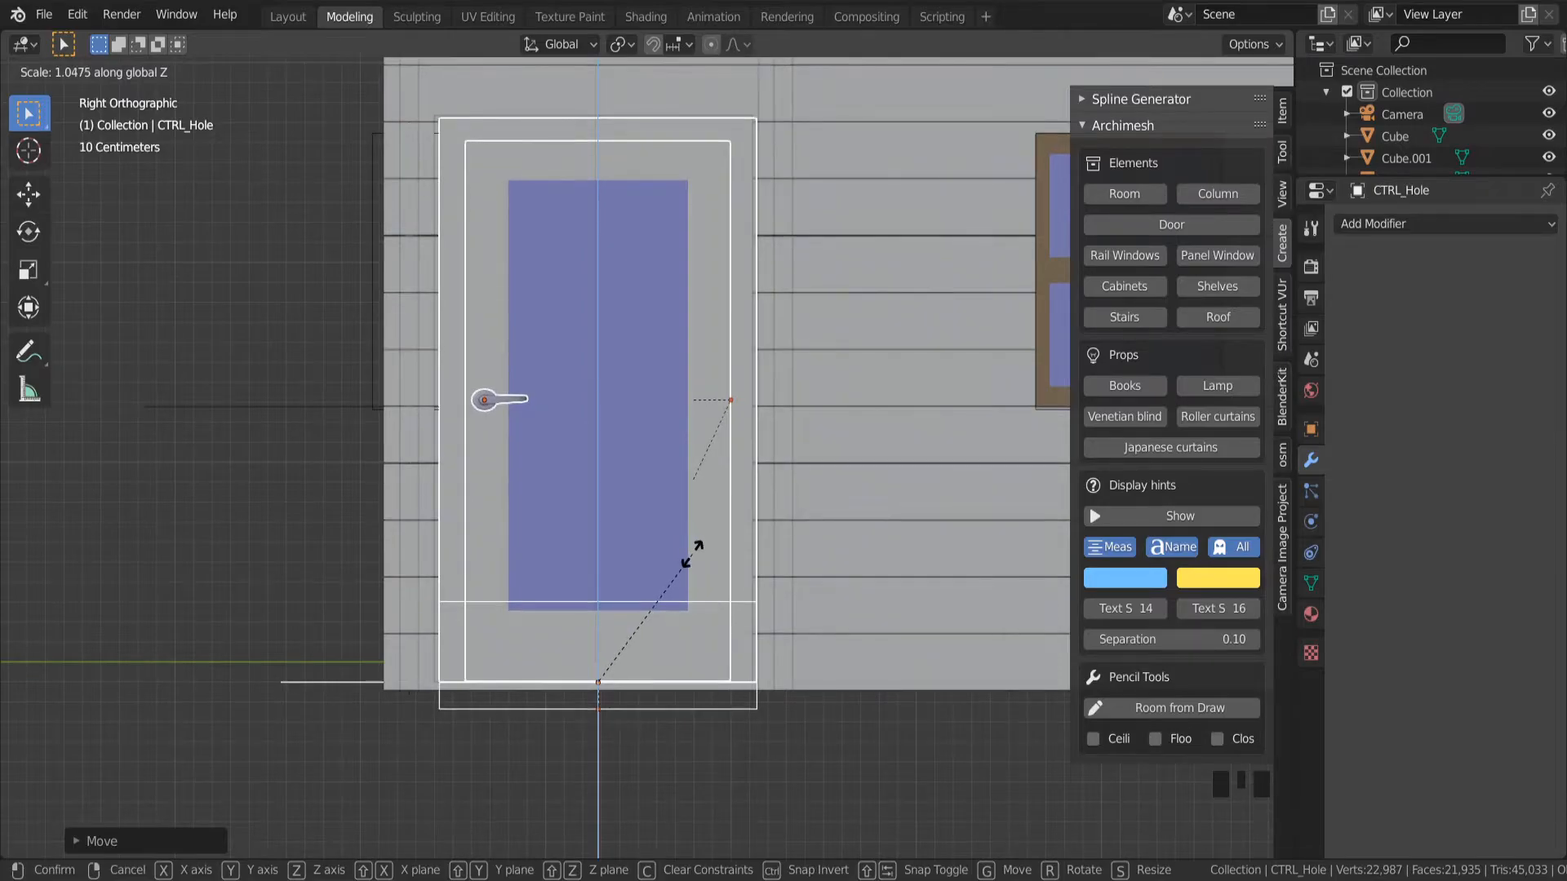
click(692, 554)
Shift the door about -0.013 m along the Y axis to align it with the opening's sides.
key(g)
key(x)
right_click(678, 553)
key(g)
key(y)
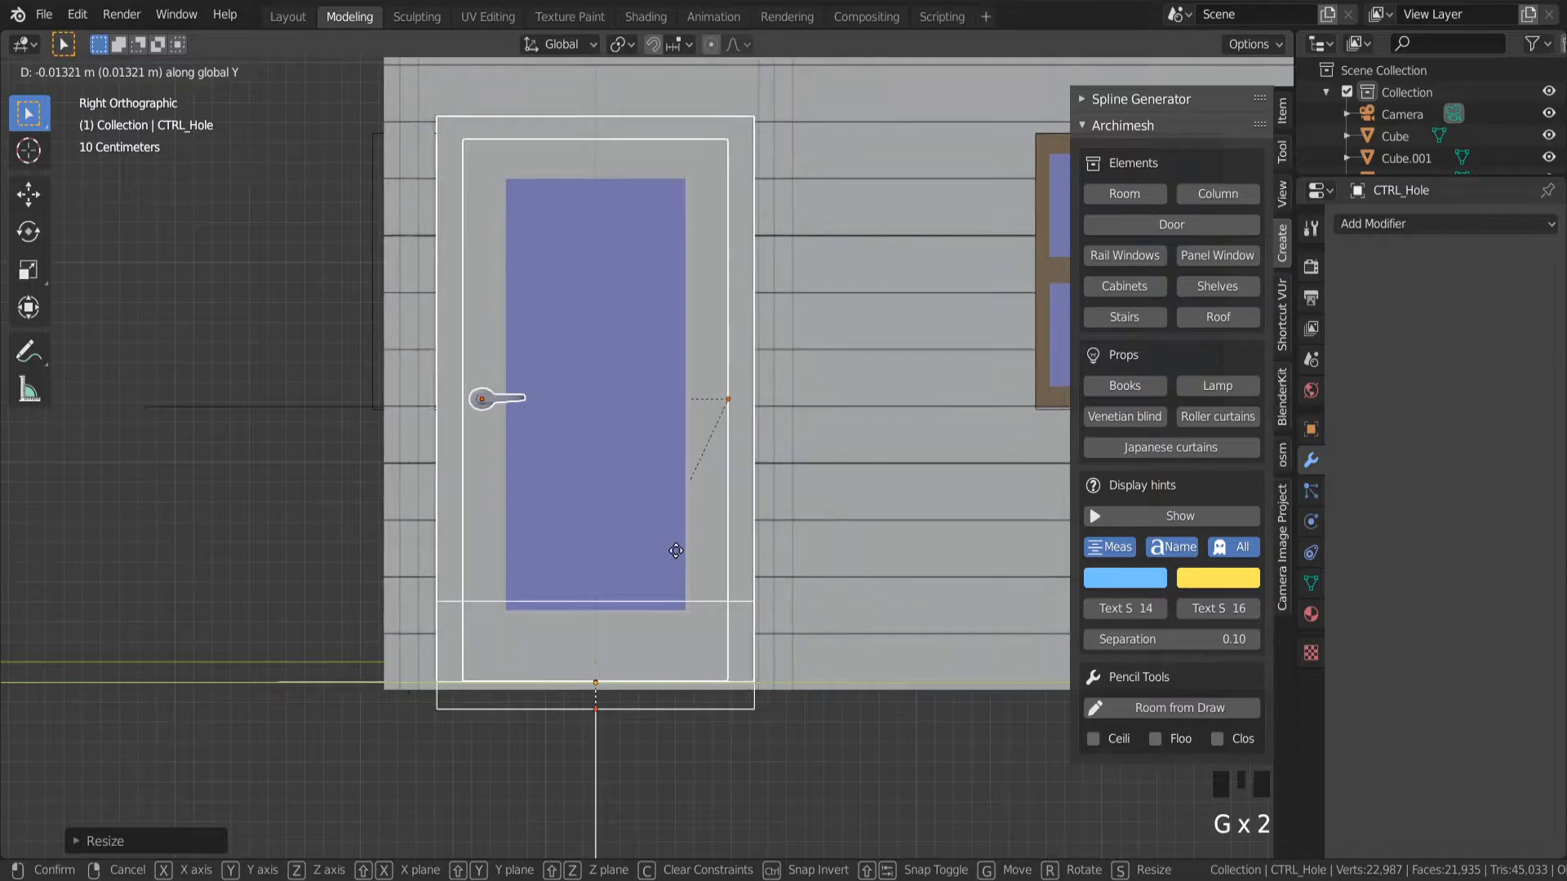
click(676, 551)
scroll(676, 551, down, 1)
middle_drag(675, 551, 808, 457)
scroll(966, 344, up, 2)
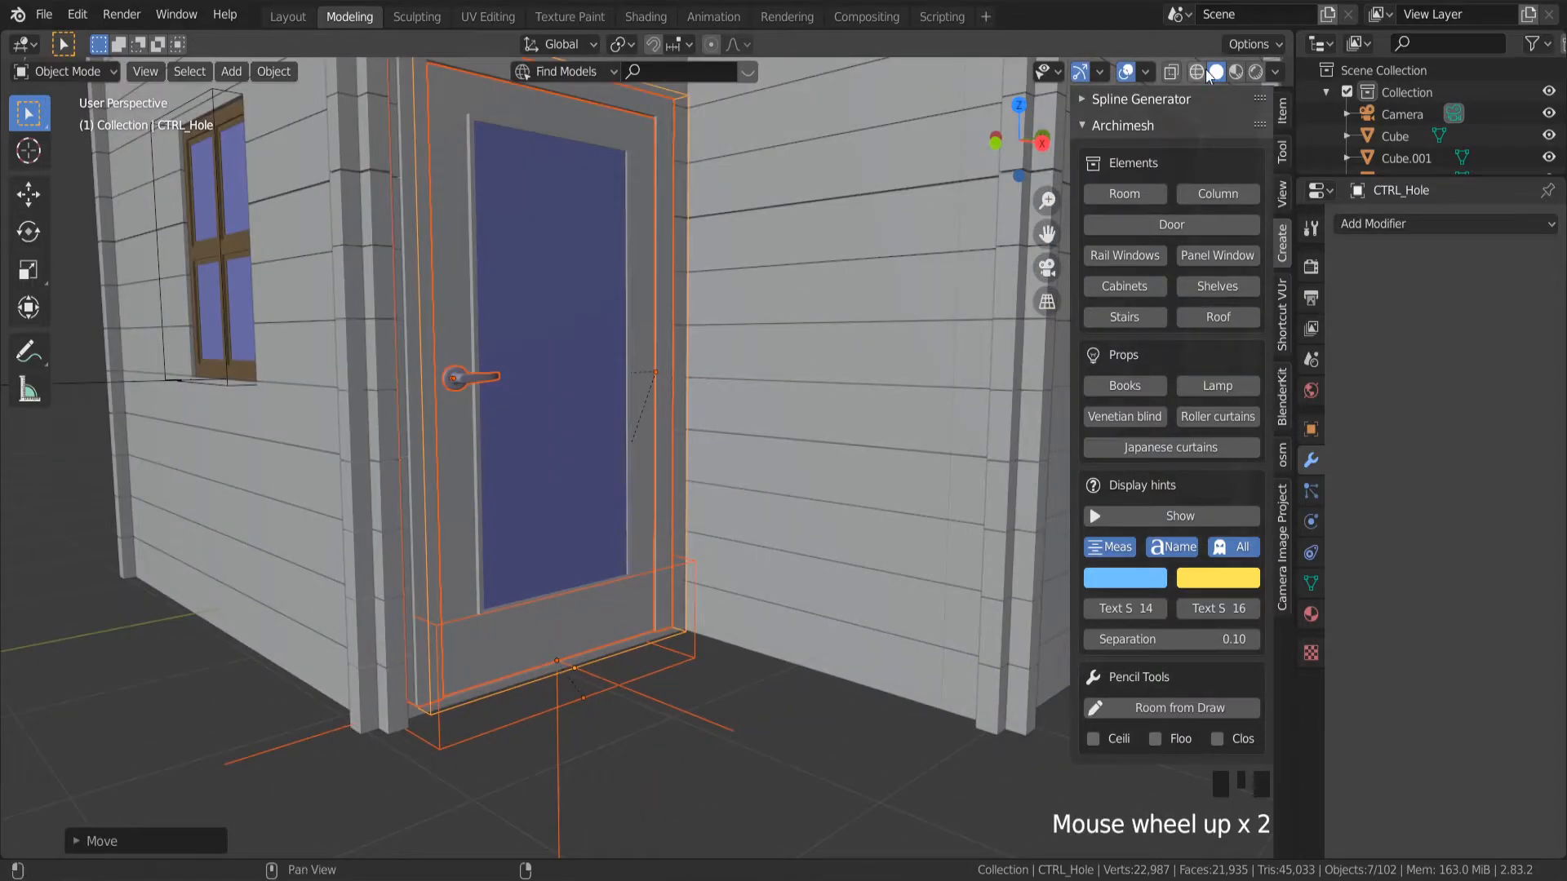
Check the door's fit in material preview and scale it along Y by about 1.004 in solid shading.
click(1236, 72)
middle_drag(673, 604, 564, 643)
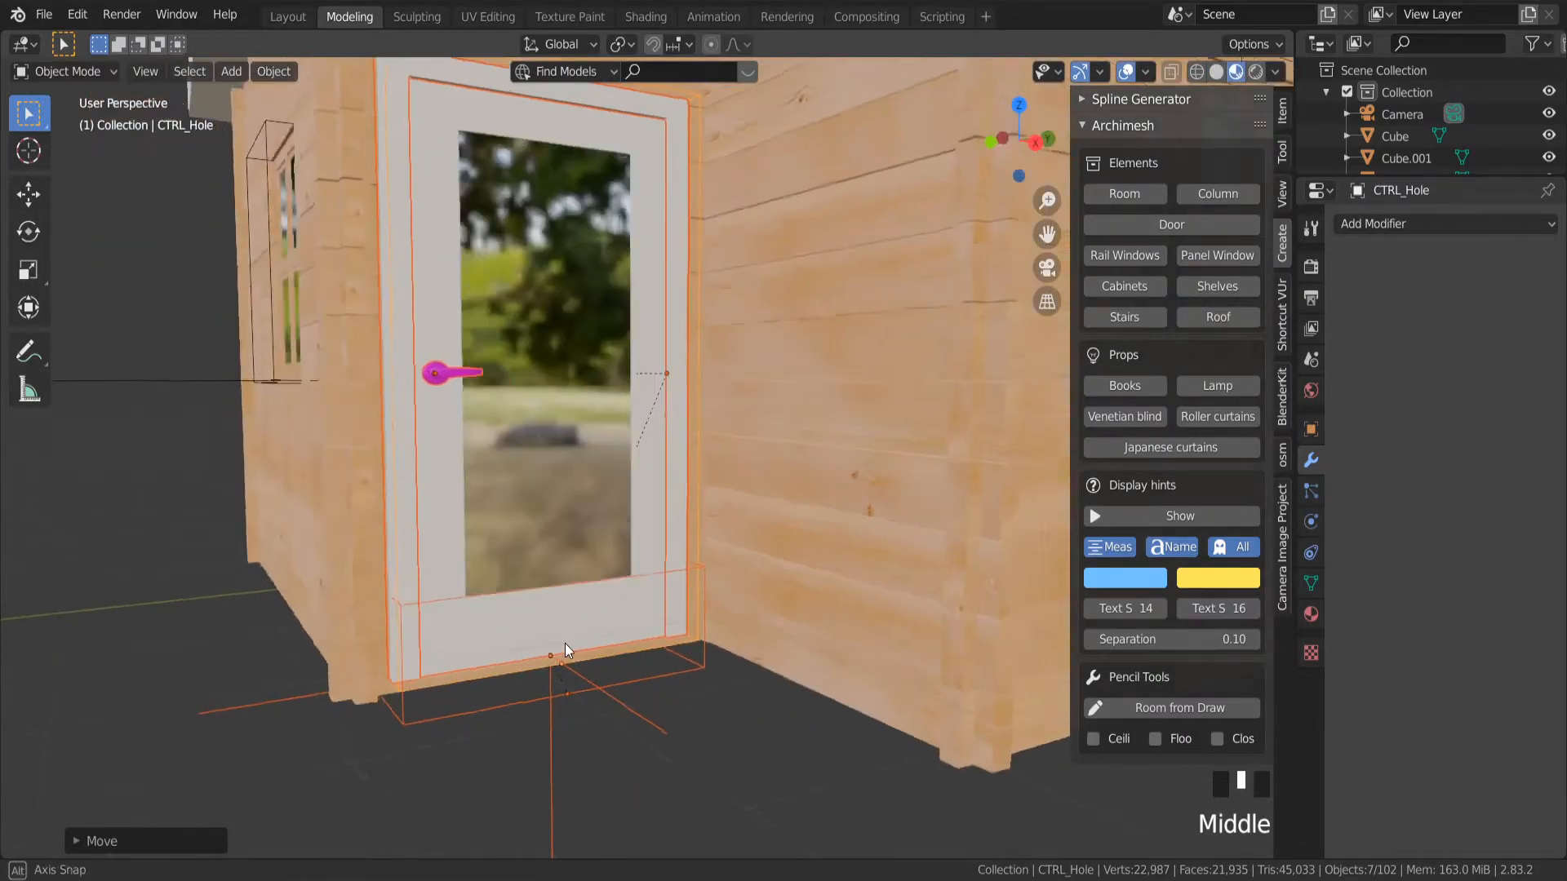
scroll(565, 643, up, 2)
mouse_move(469, 694)
middle_down()
mouse_move(601, 651)
mouse_move(496, 633)
mouse_move(518, 646)
middle_up()
click(1029, 141)
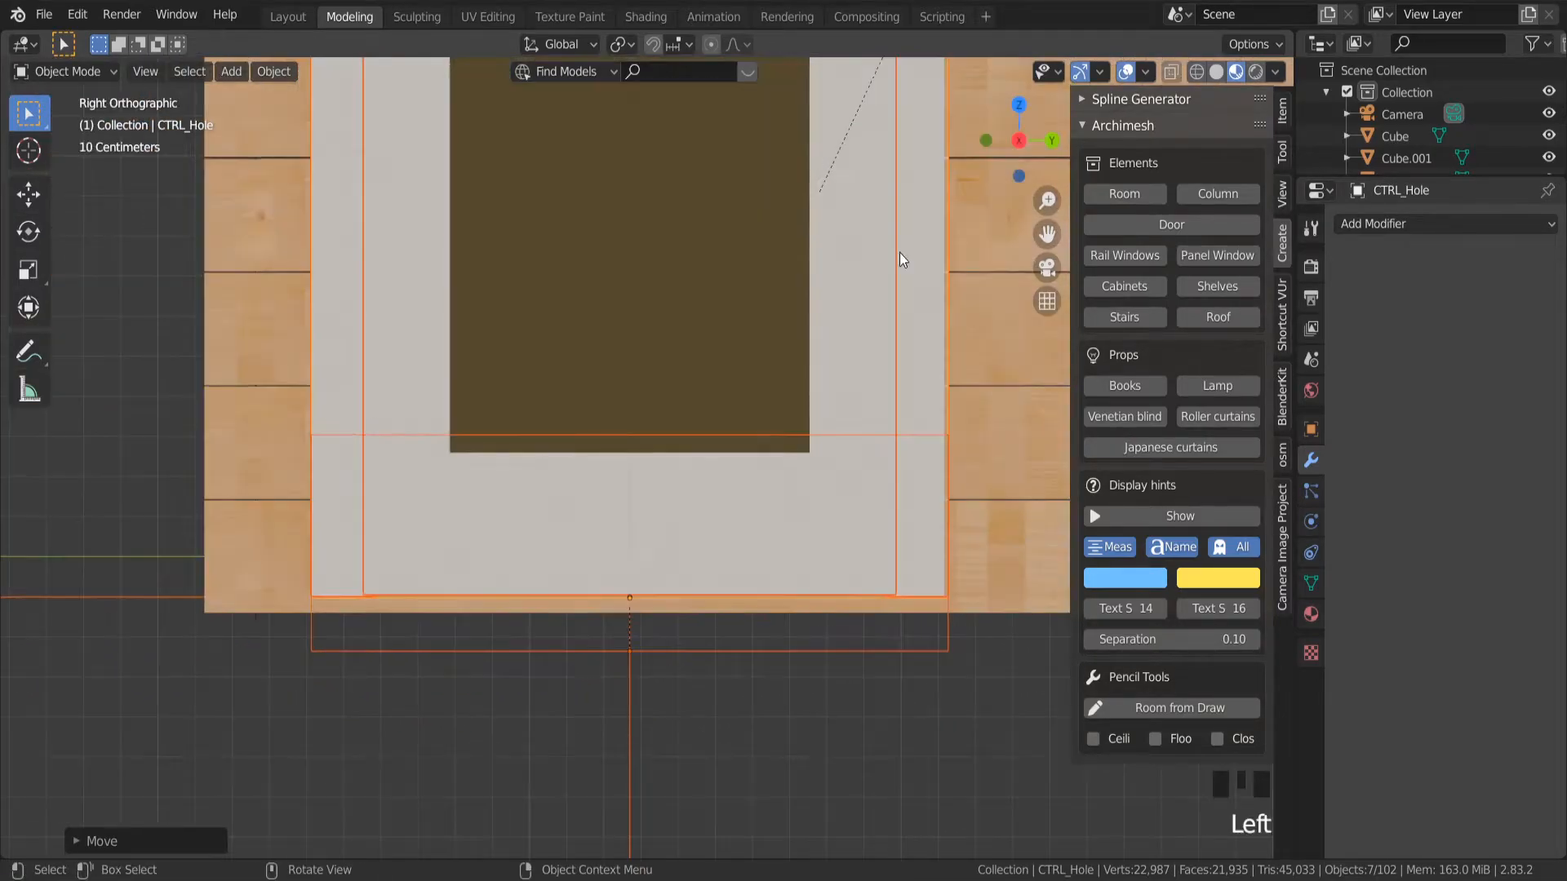
scroll(926, 369, down, 3)
click(1216, 72)
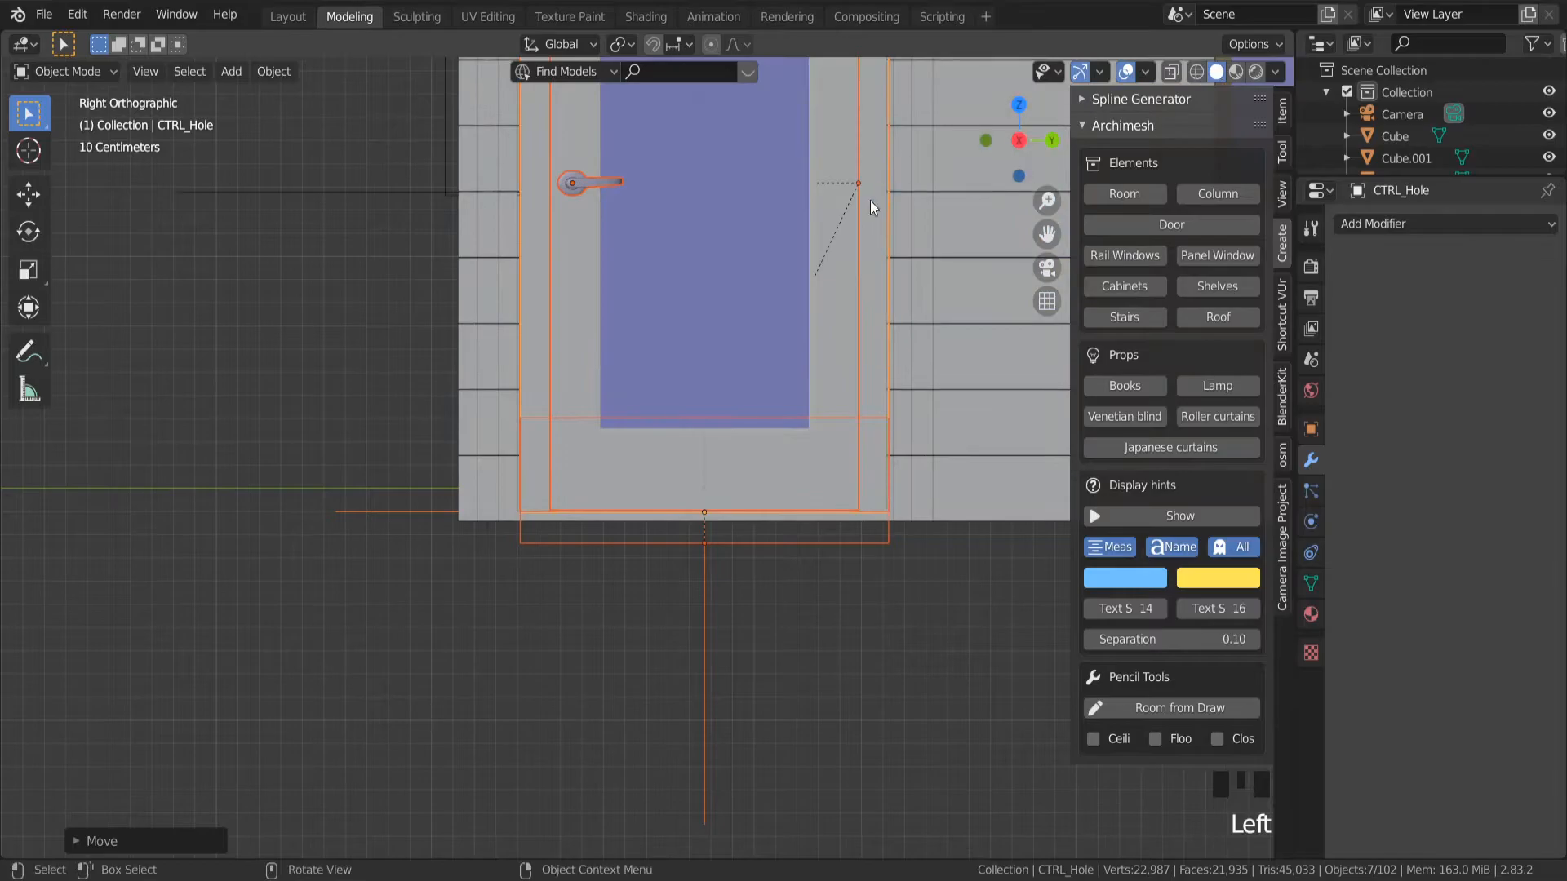
key(s)
key(y)
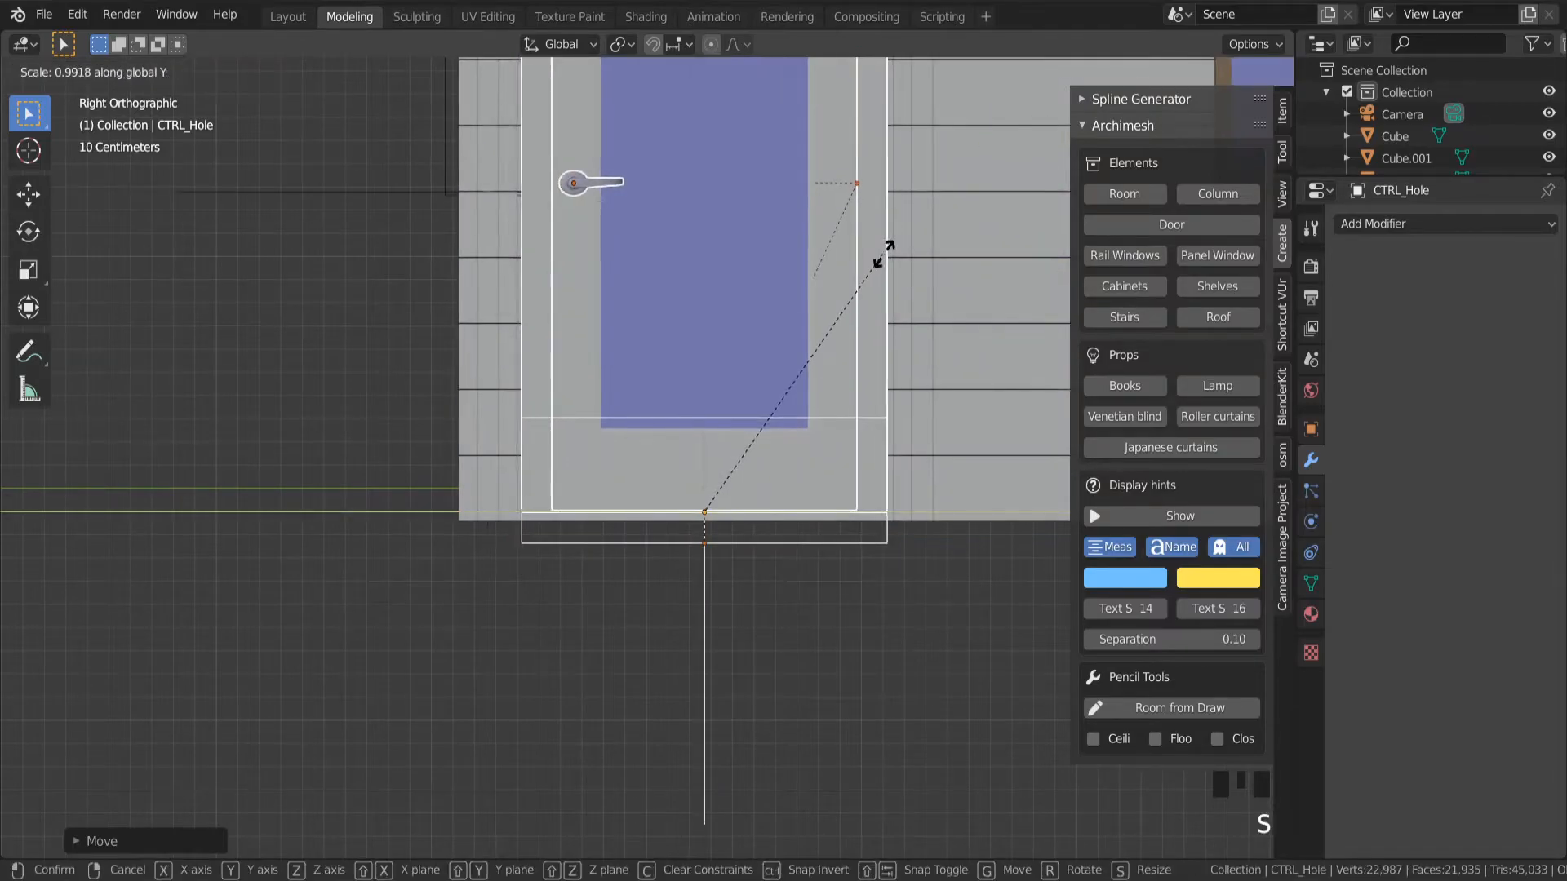
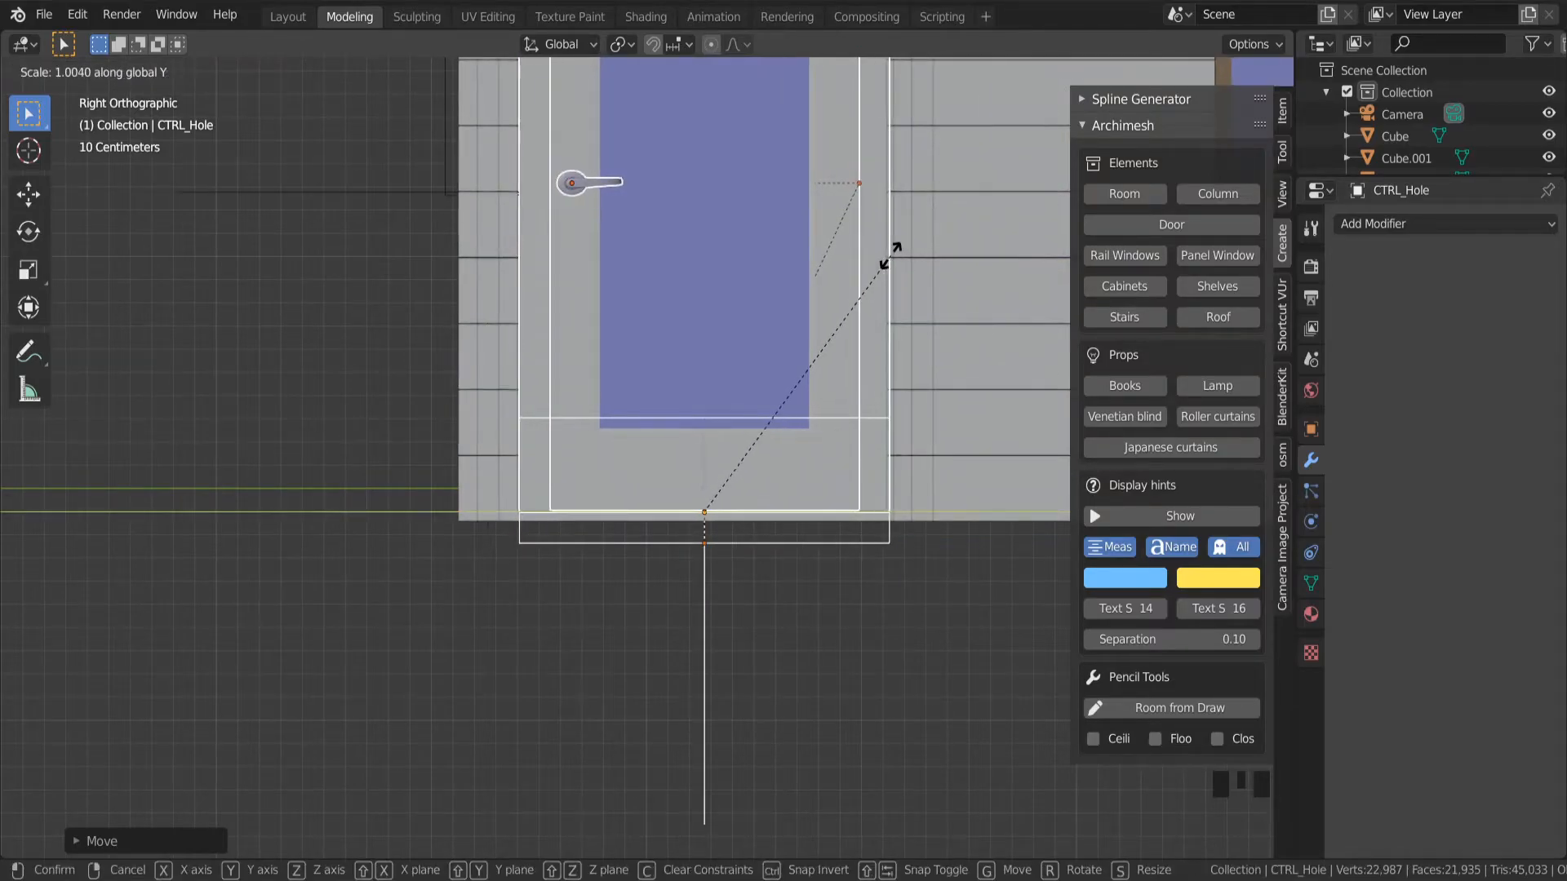
click(890, 256)
Show the materials and nudge the door slightly along Y toward the outer wall corner to close the side gap.
click(1236, 71)
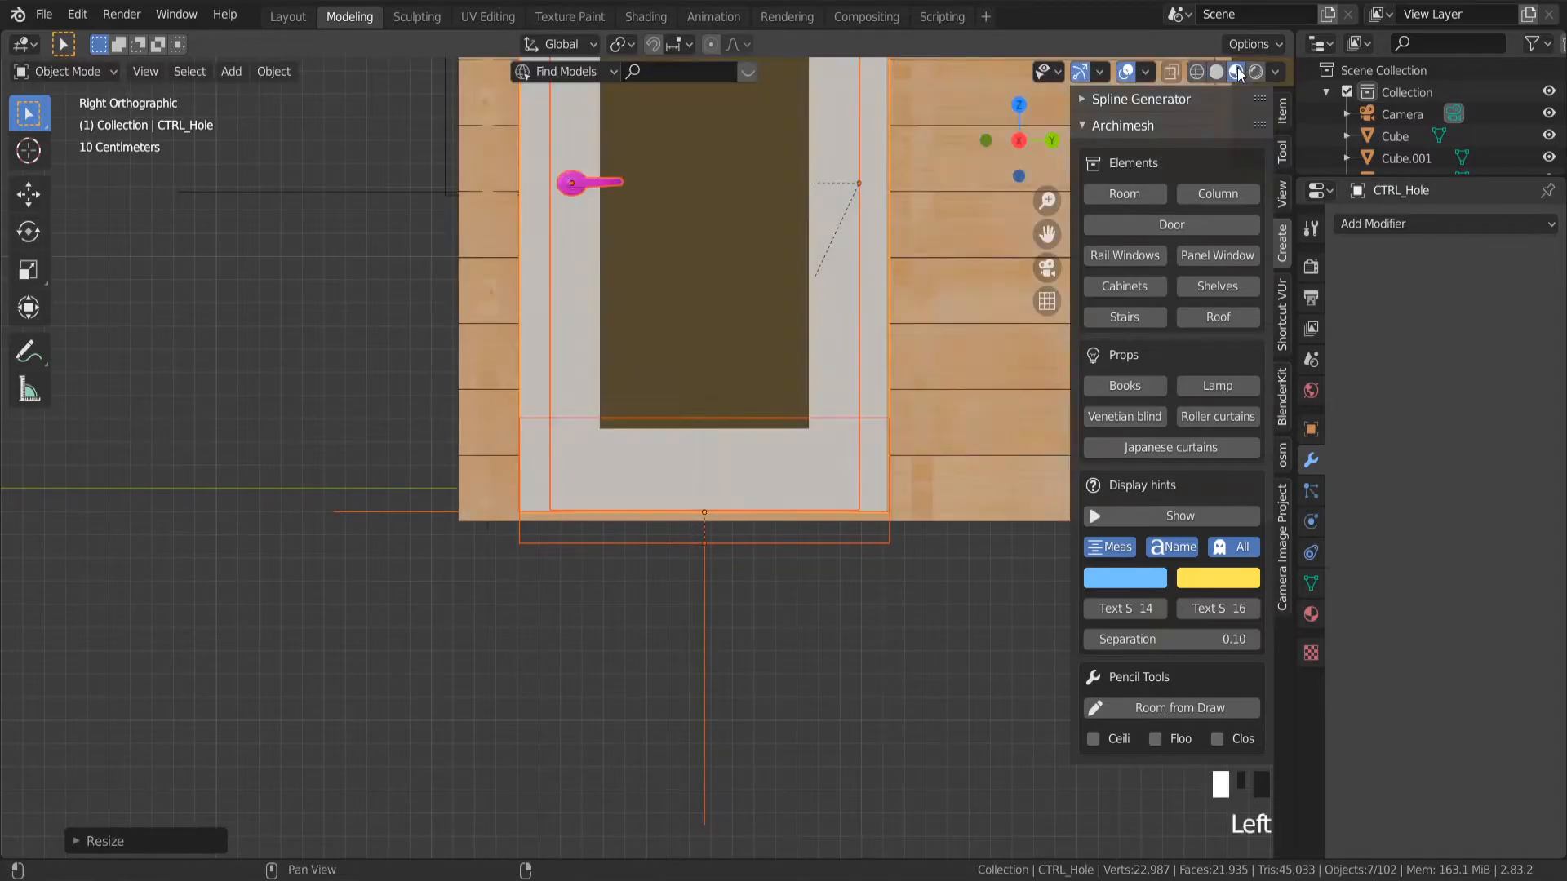
scroll(869, 489, down, 1)
middle_drag(882, 578, 892, 525)
scroll(369, 301, down, 3)
middle_drag(369, 300, 457, 291)
click(1028, 147)
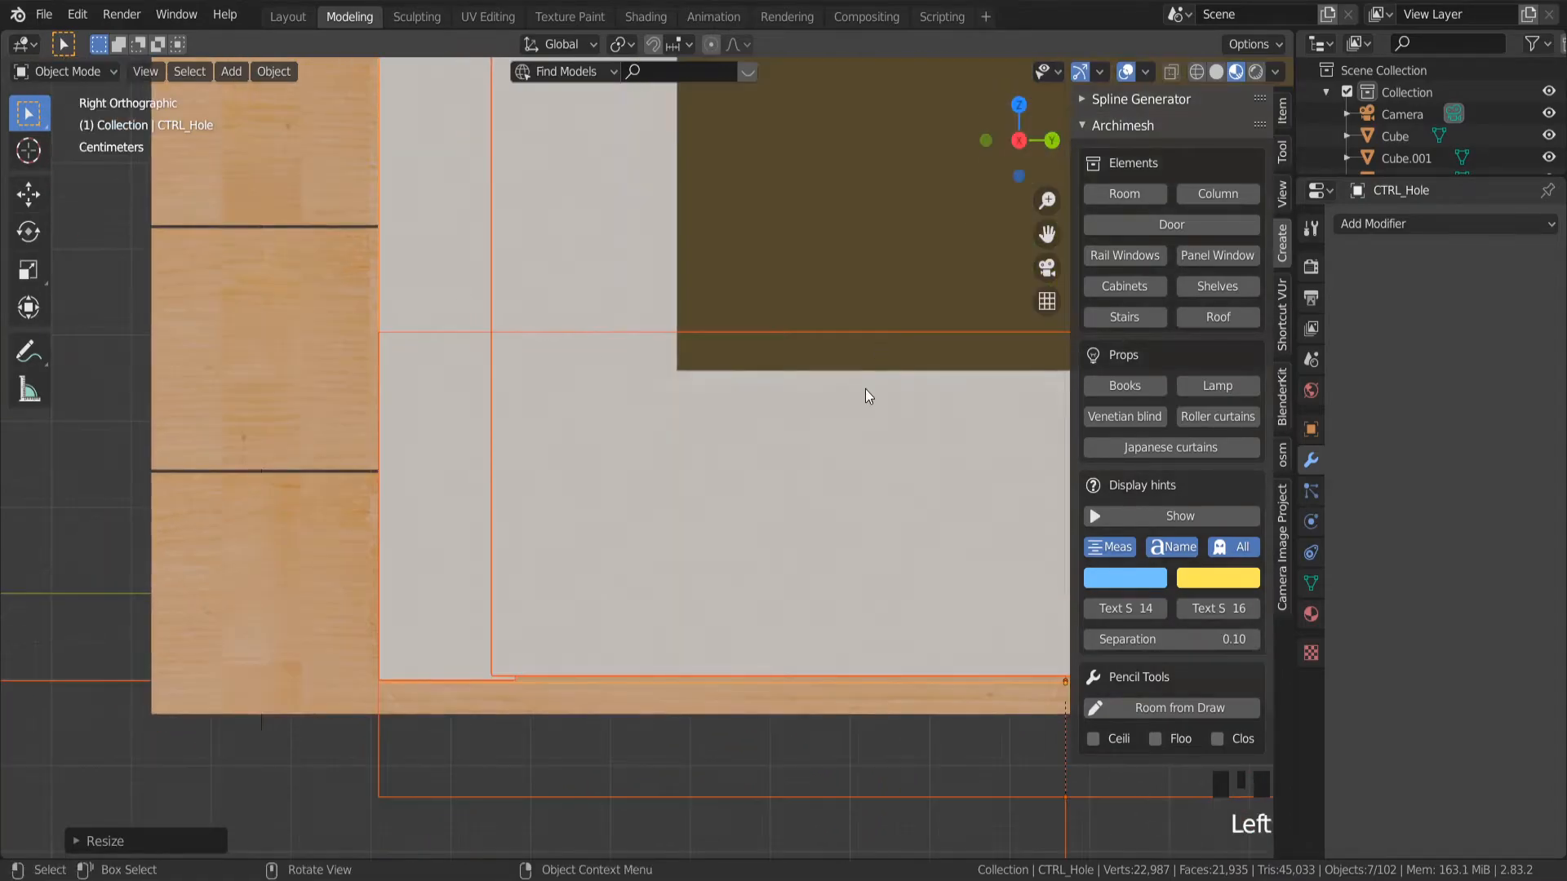
key(g)
click(860, 392)
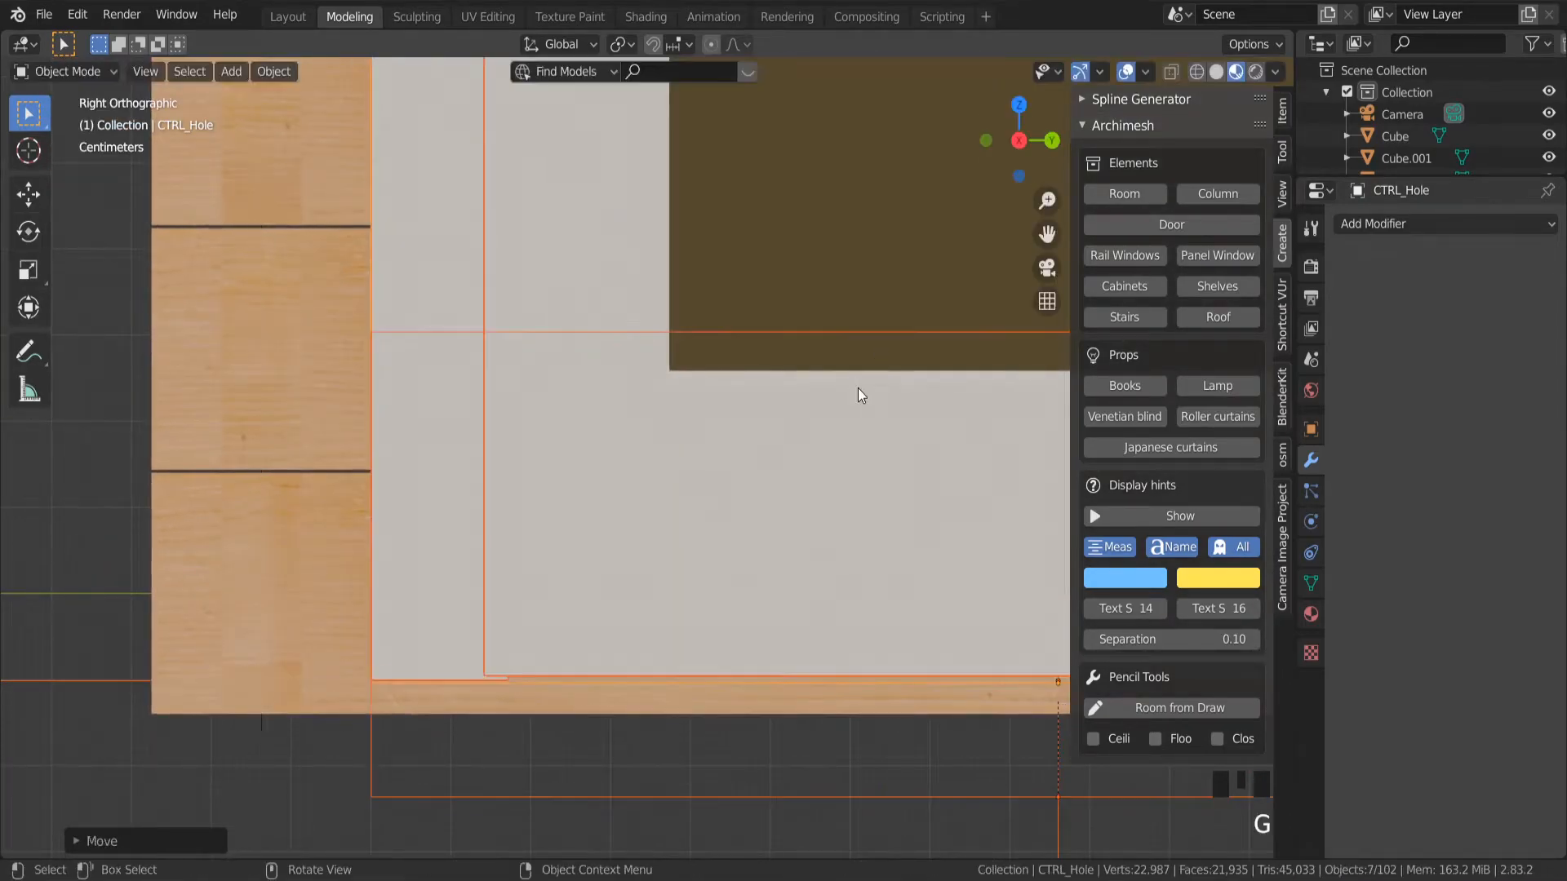
Examine the door frame's side and lower edges for gaps against the surrounding wooden wall.
scroll(642, 482, down, 4)
scroll(934, 445, down, 2)
scroll(1025, 404, up, 4)
middle_drag(1025, 404, 648, 442)
scroll(1041, 429, up, 2)
scroll(648, 443, down, 1)
scroll(487, 403, up, 8)
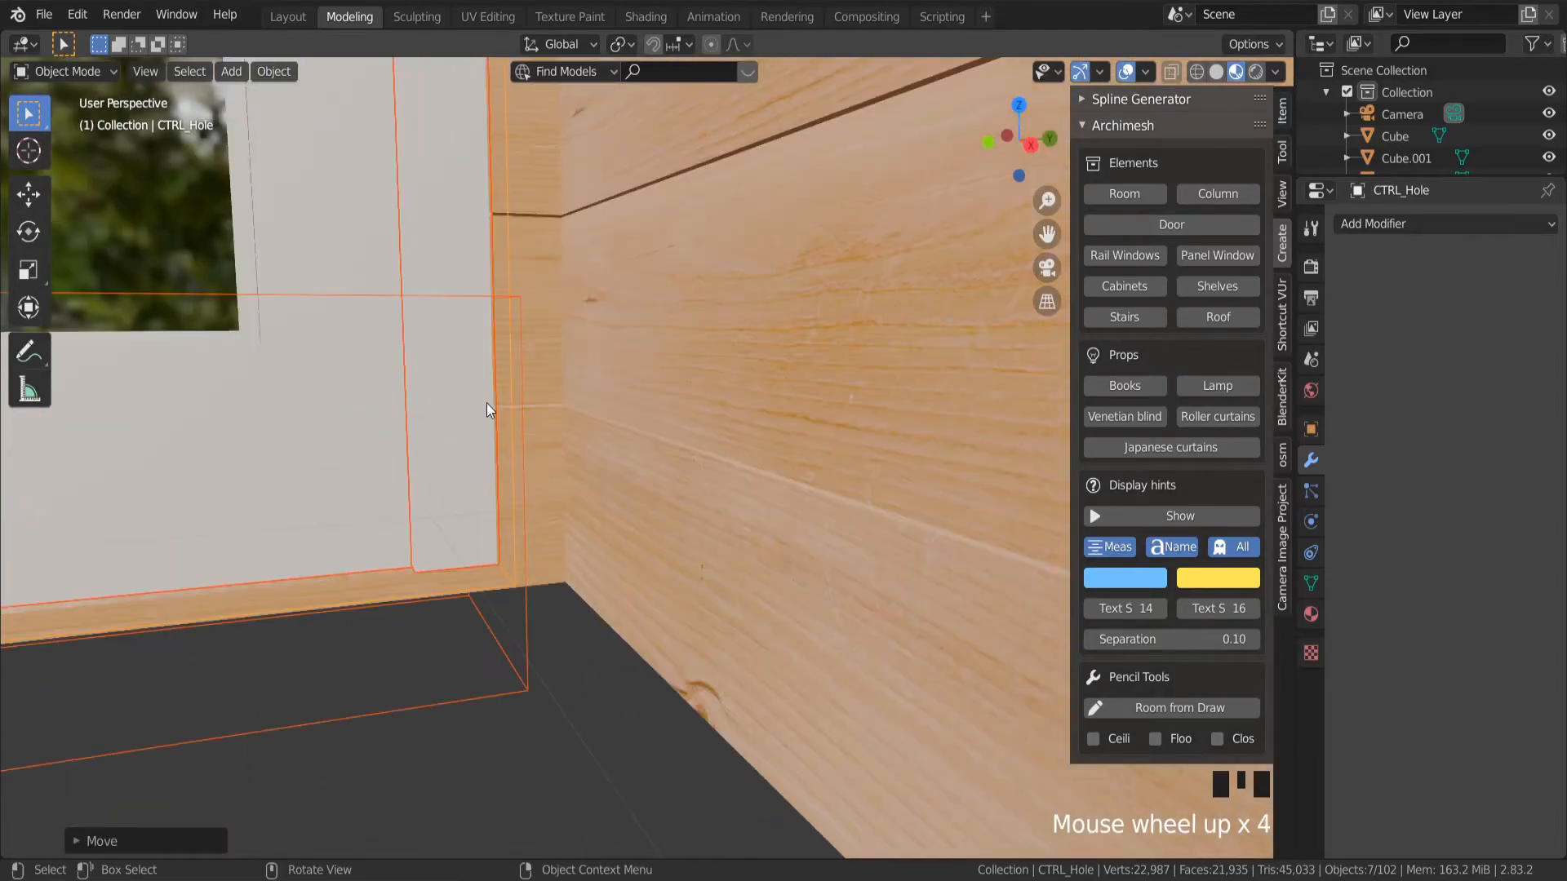
scroll(507, 403, down, 17)
scroll(360, 439, up, 7)
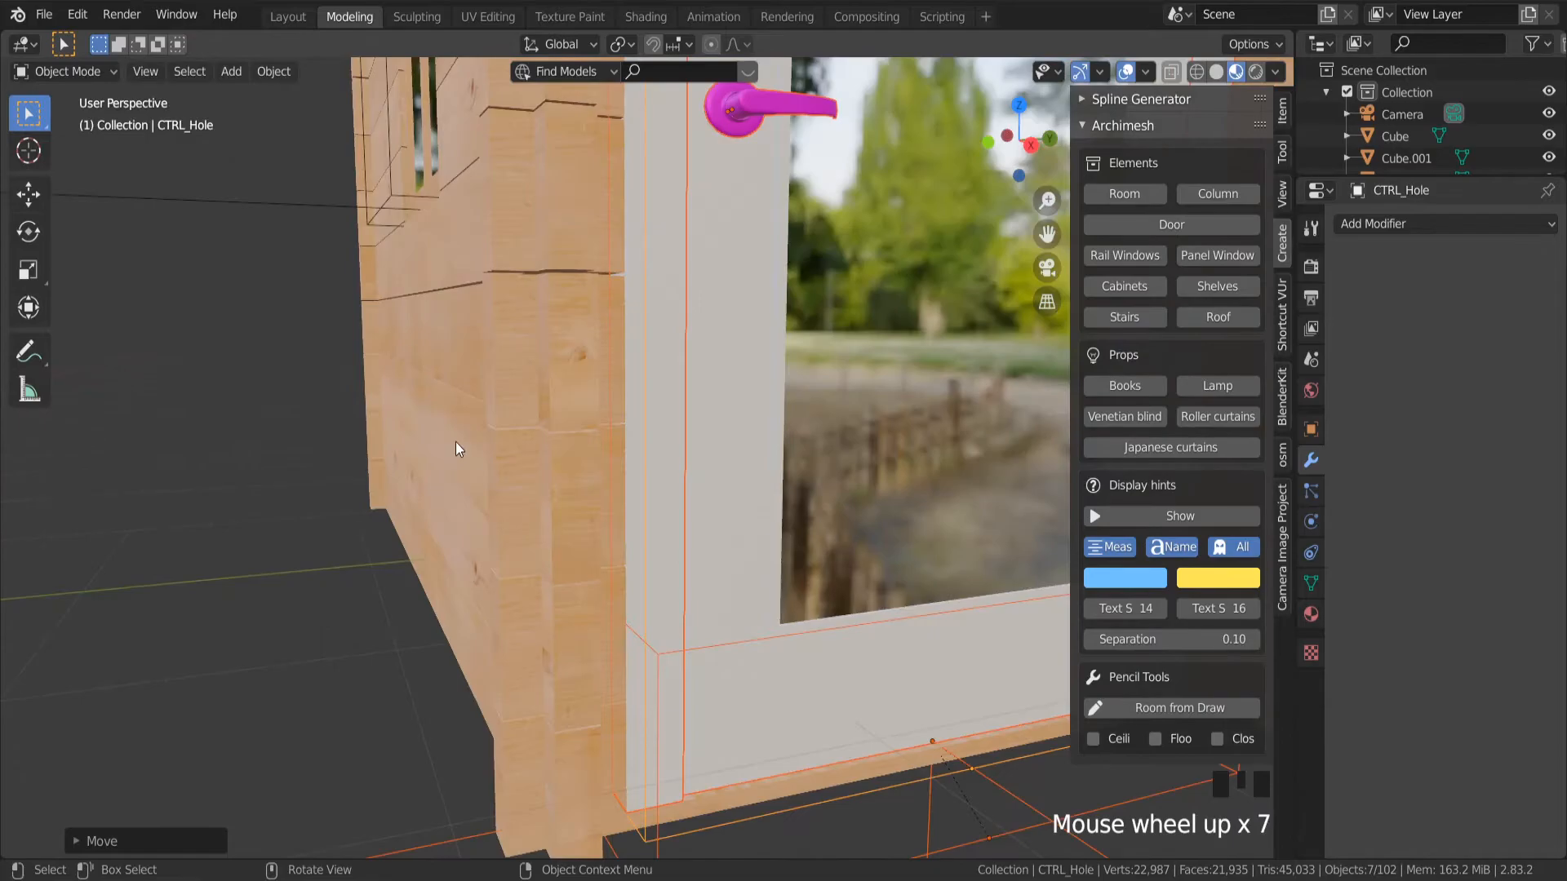
scroll(456, 442, down, 1)
scroll(727, 429, down, 5)
middle_drag(726, 430, 761, 477)
scroll(770, 477, down, 3)
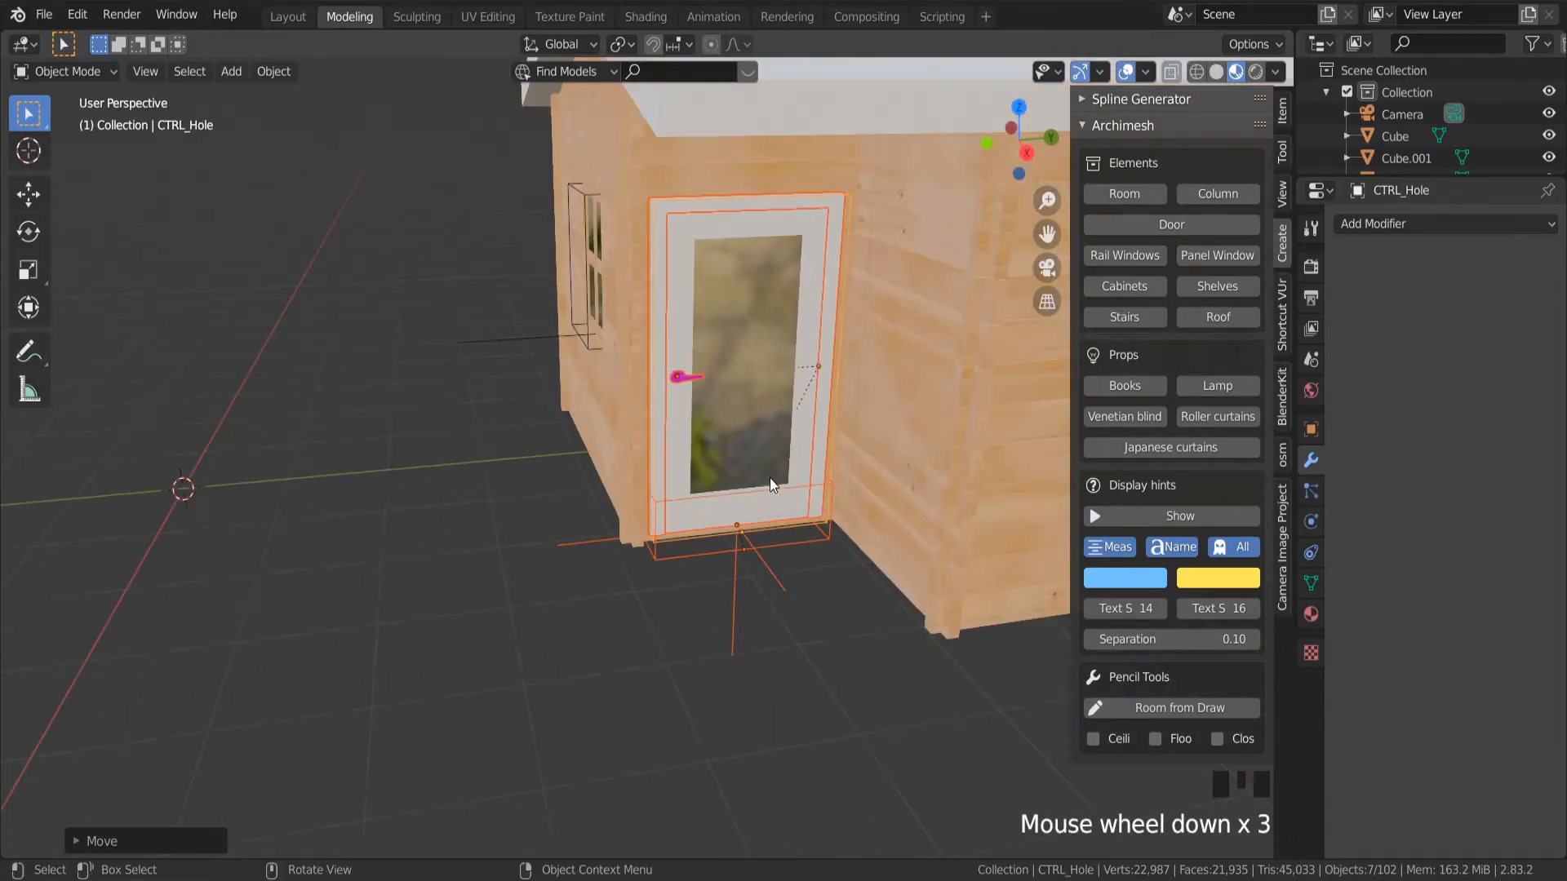
scroll(715, 306, up, 2)
scroll(716, 306, up, 2)
middle_drag(718, 421, 721, 388)
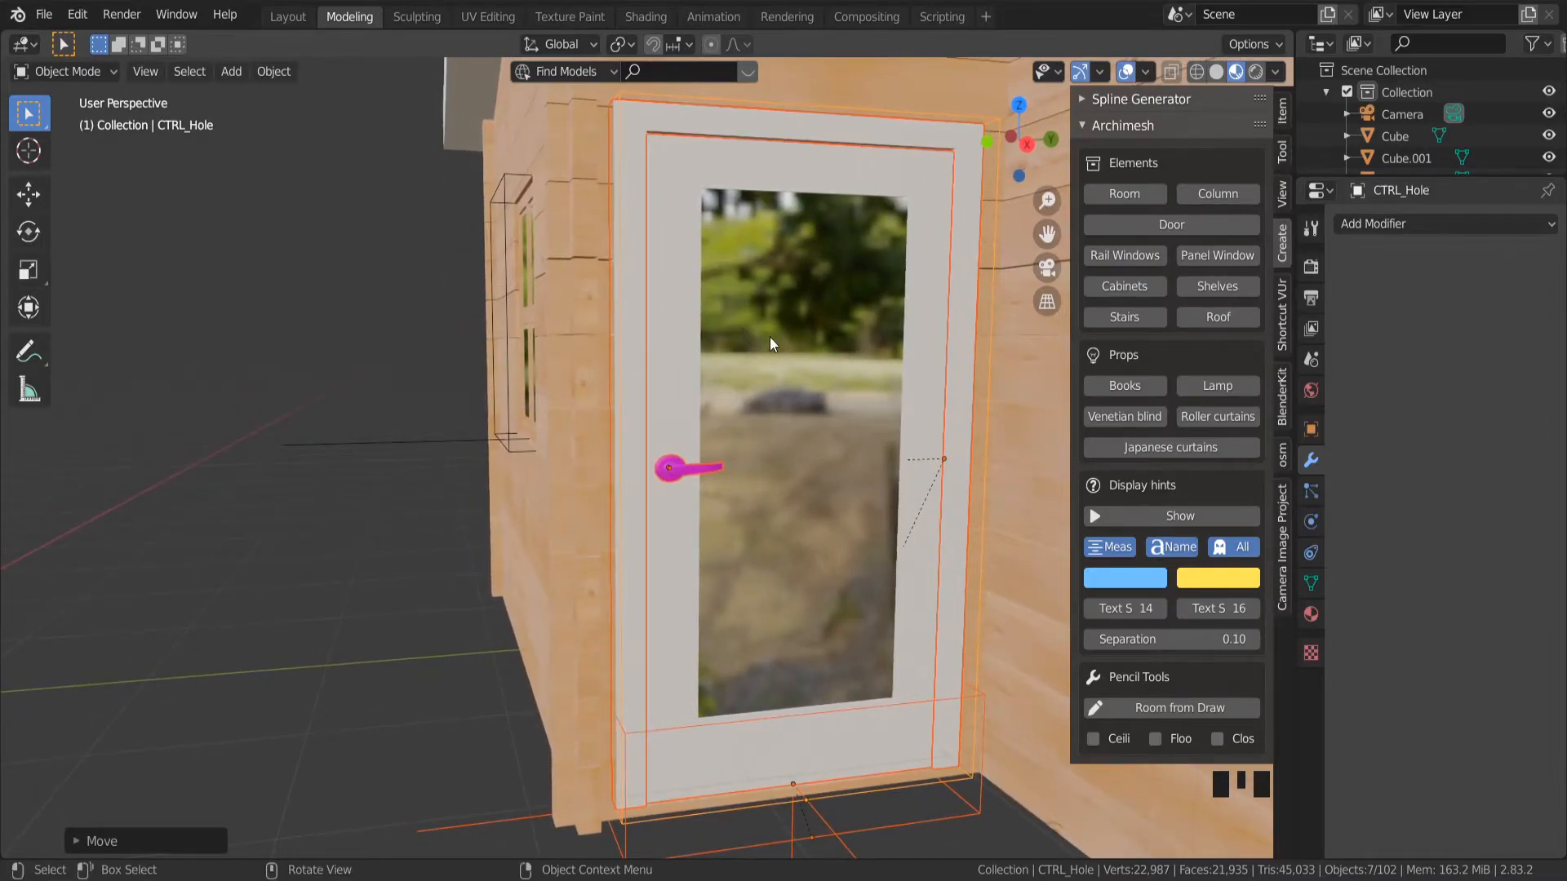
Switch to the Shading workspace and select the door panel to access its materials.
key(Tab)
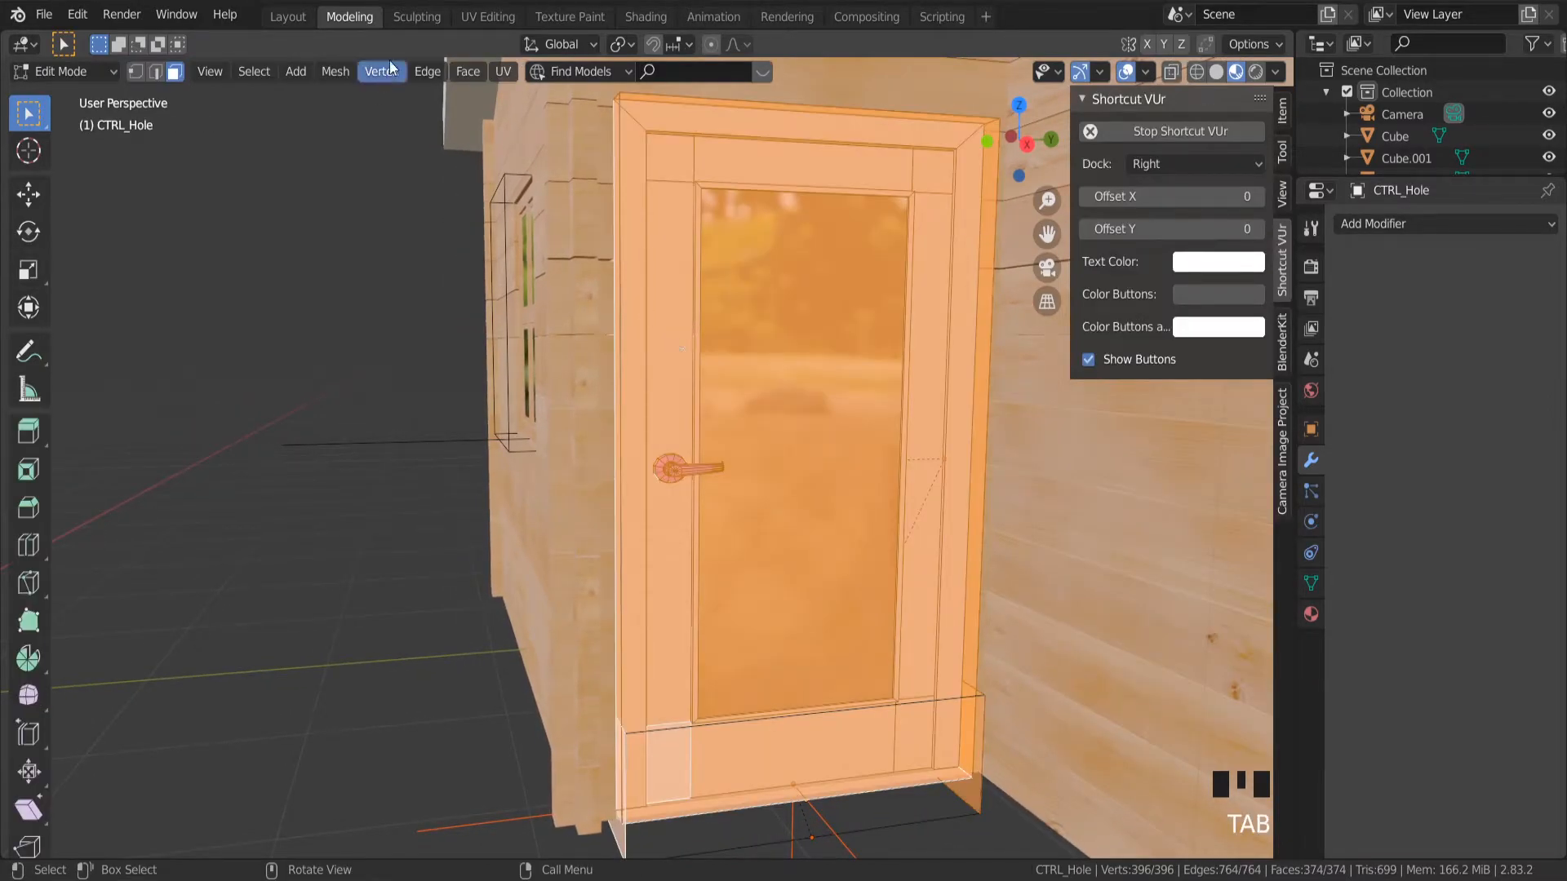
click(646, 16)
scroll(1042, 213, up, 10)
middle_drag(951, 297, 853, 323)
scroll(853, 324, down, 3)
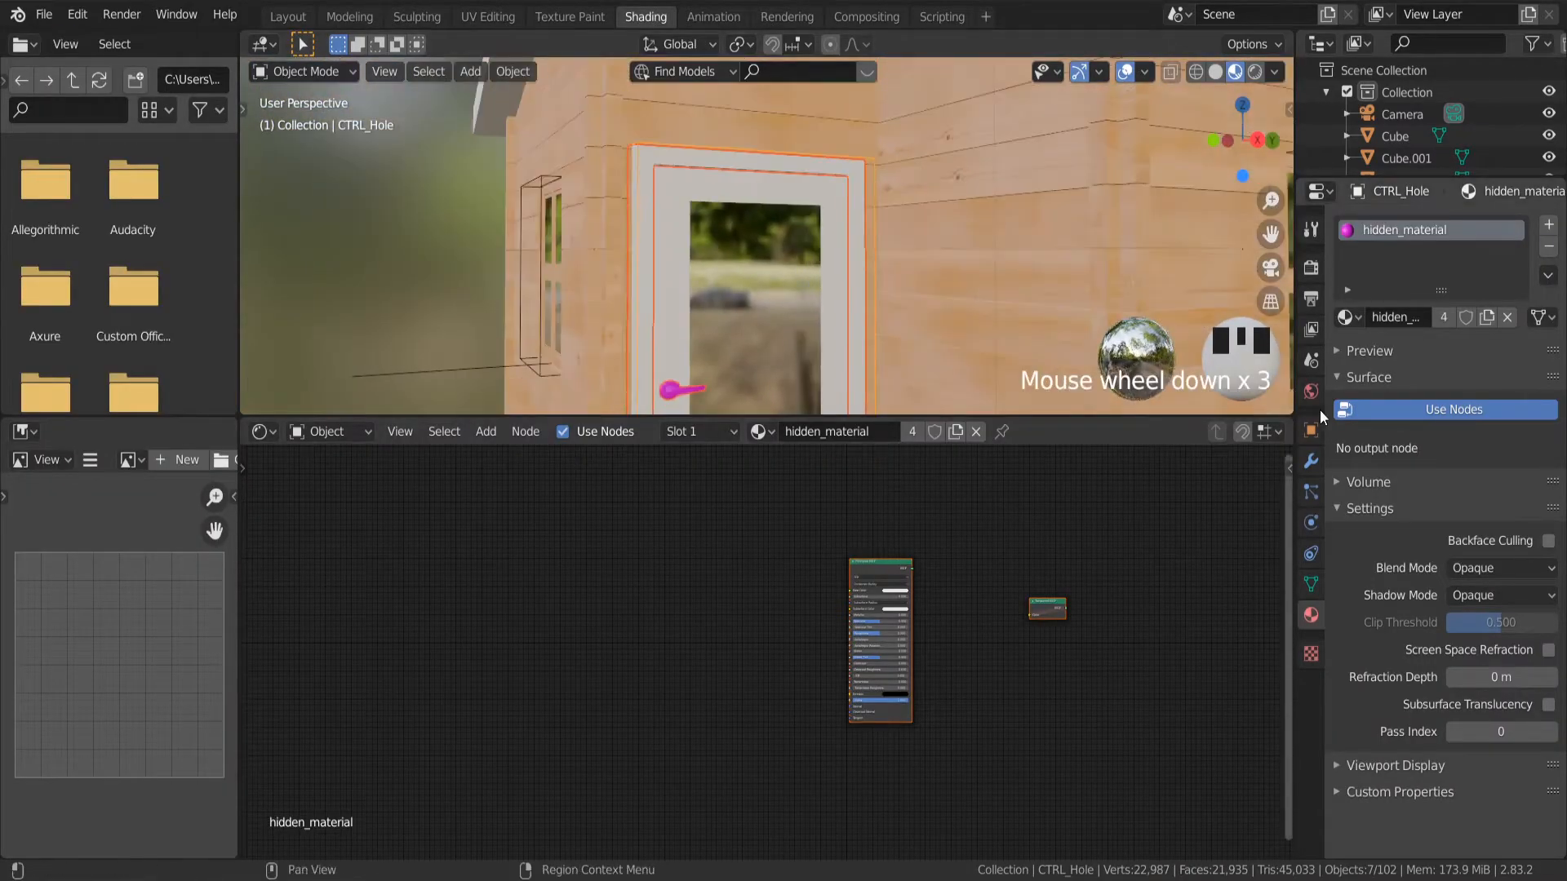
click(846, 274)
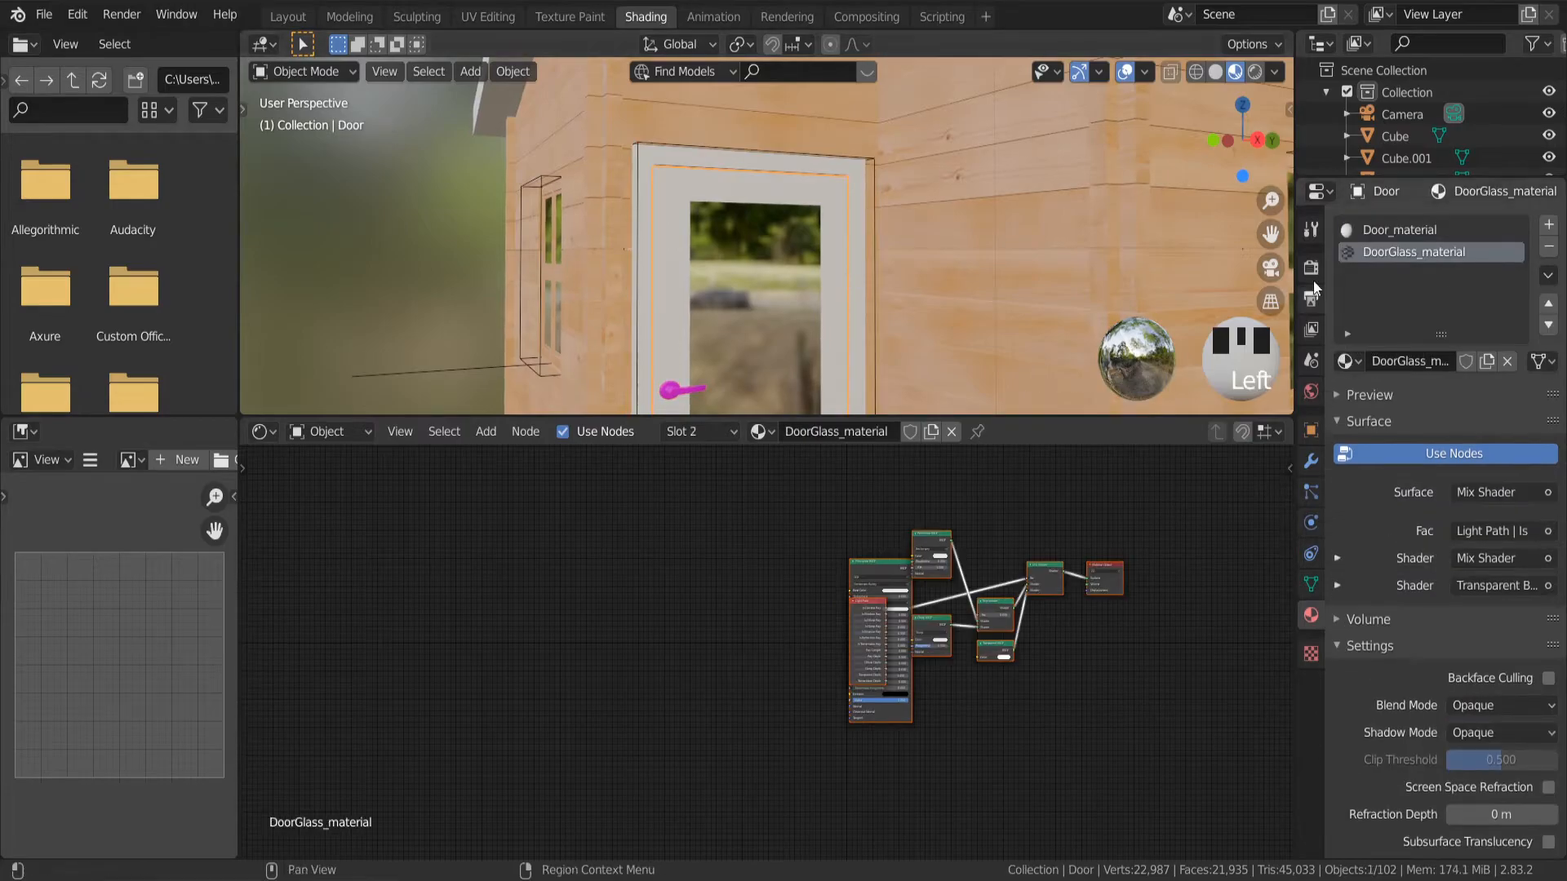
Clear all nodes from the door panel's Door_material.
click(1407, 236)
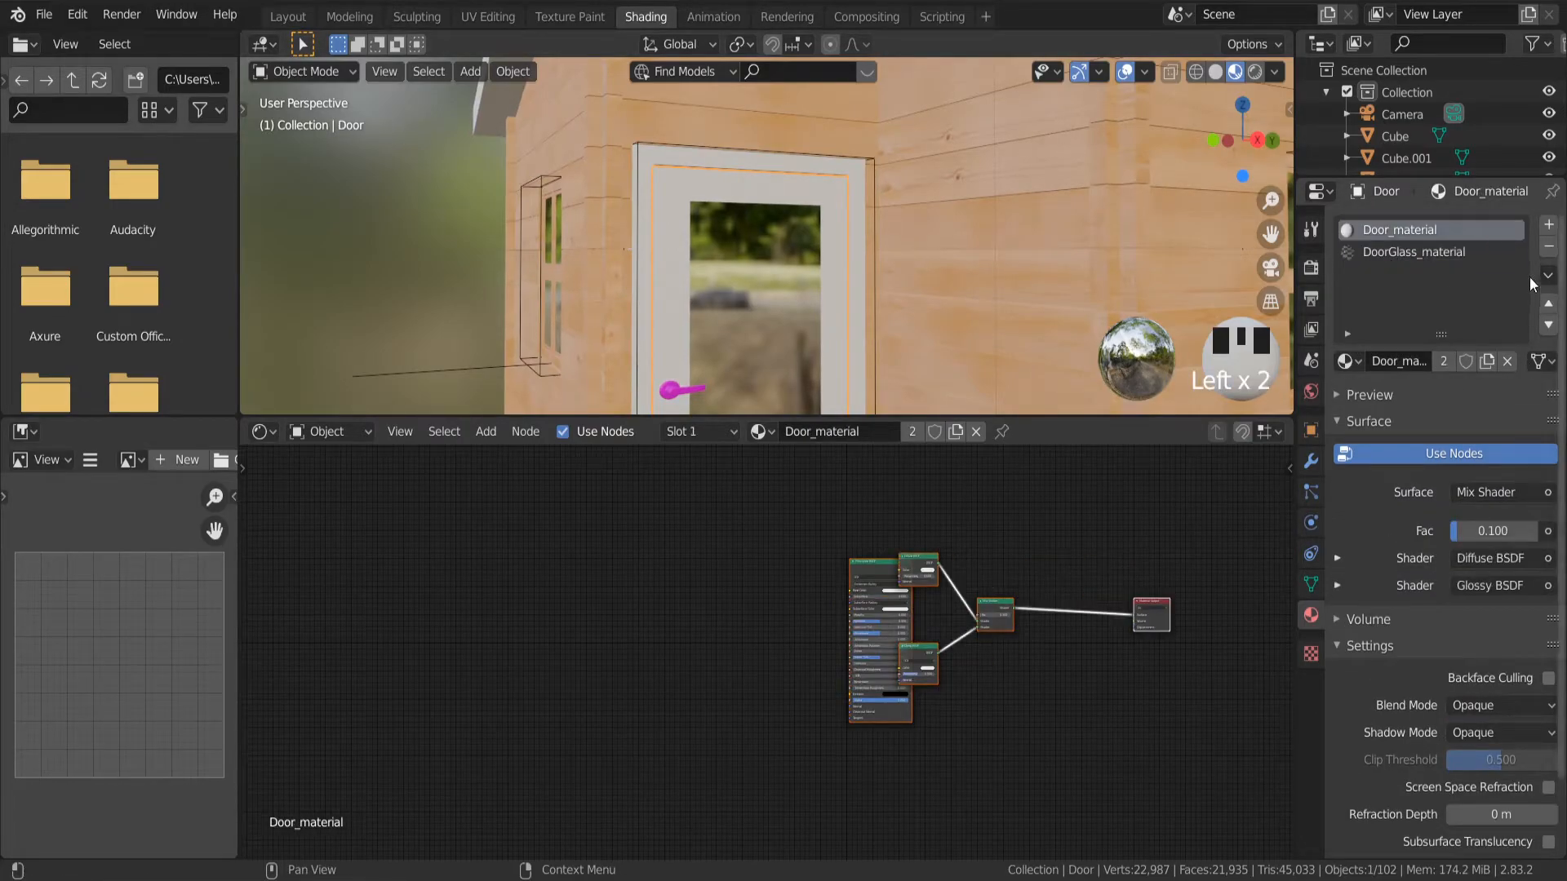
drag(1214, 506, 832, 790)
key(Delete)
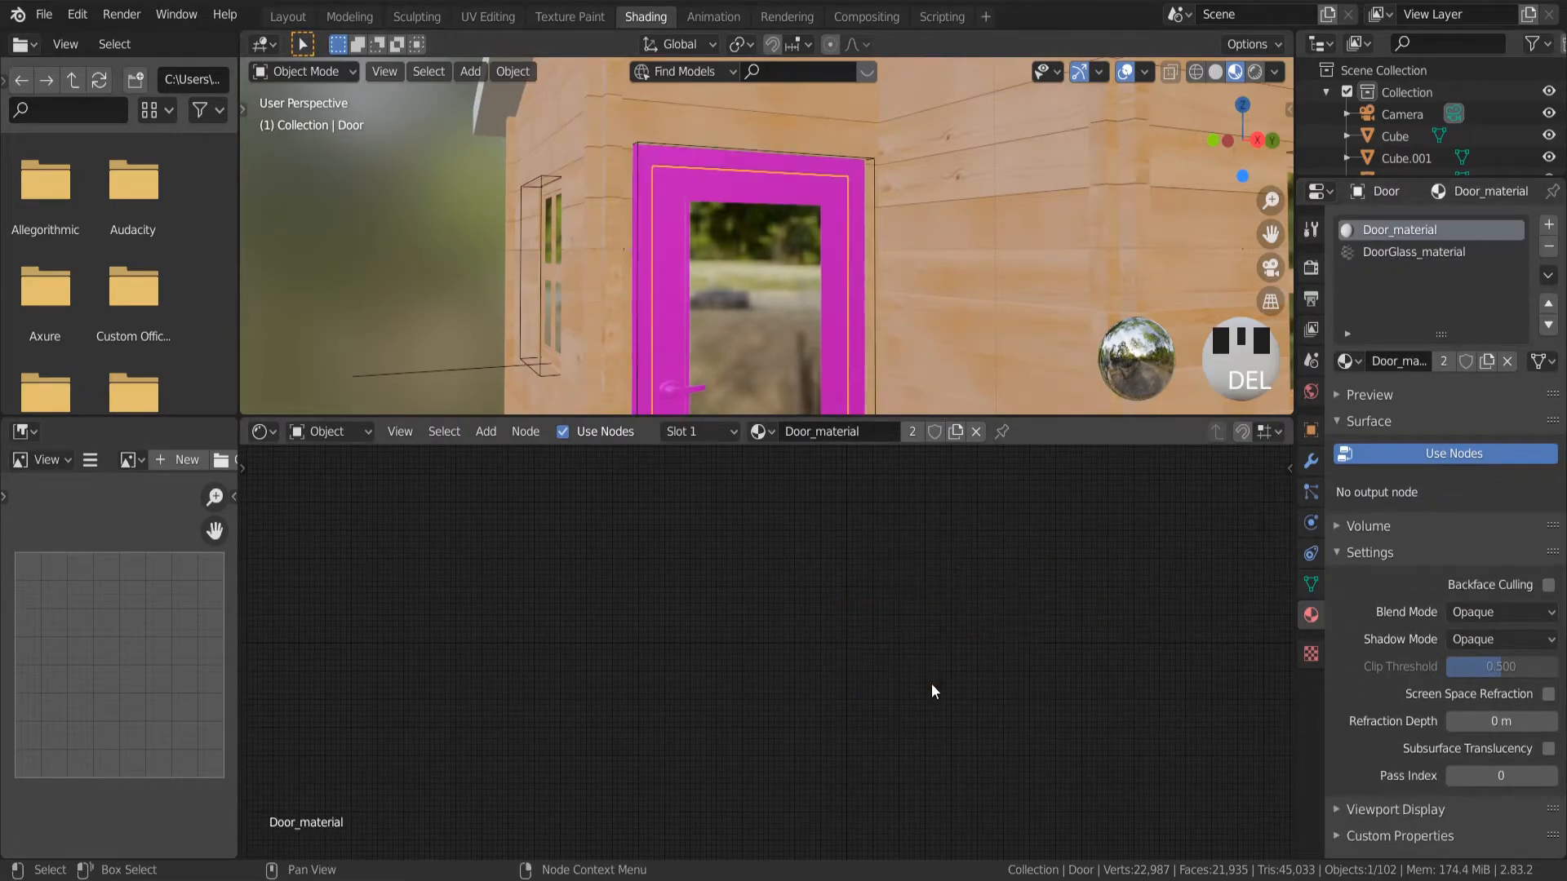
Copy the complete wood node setup from a wall plank's Material and paste it into the door panel's Door_material.
click(1038, 292)
scroll(1030, 511, down, 3)
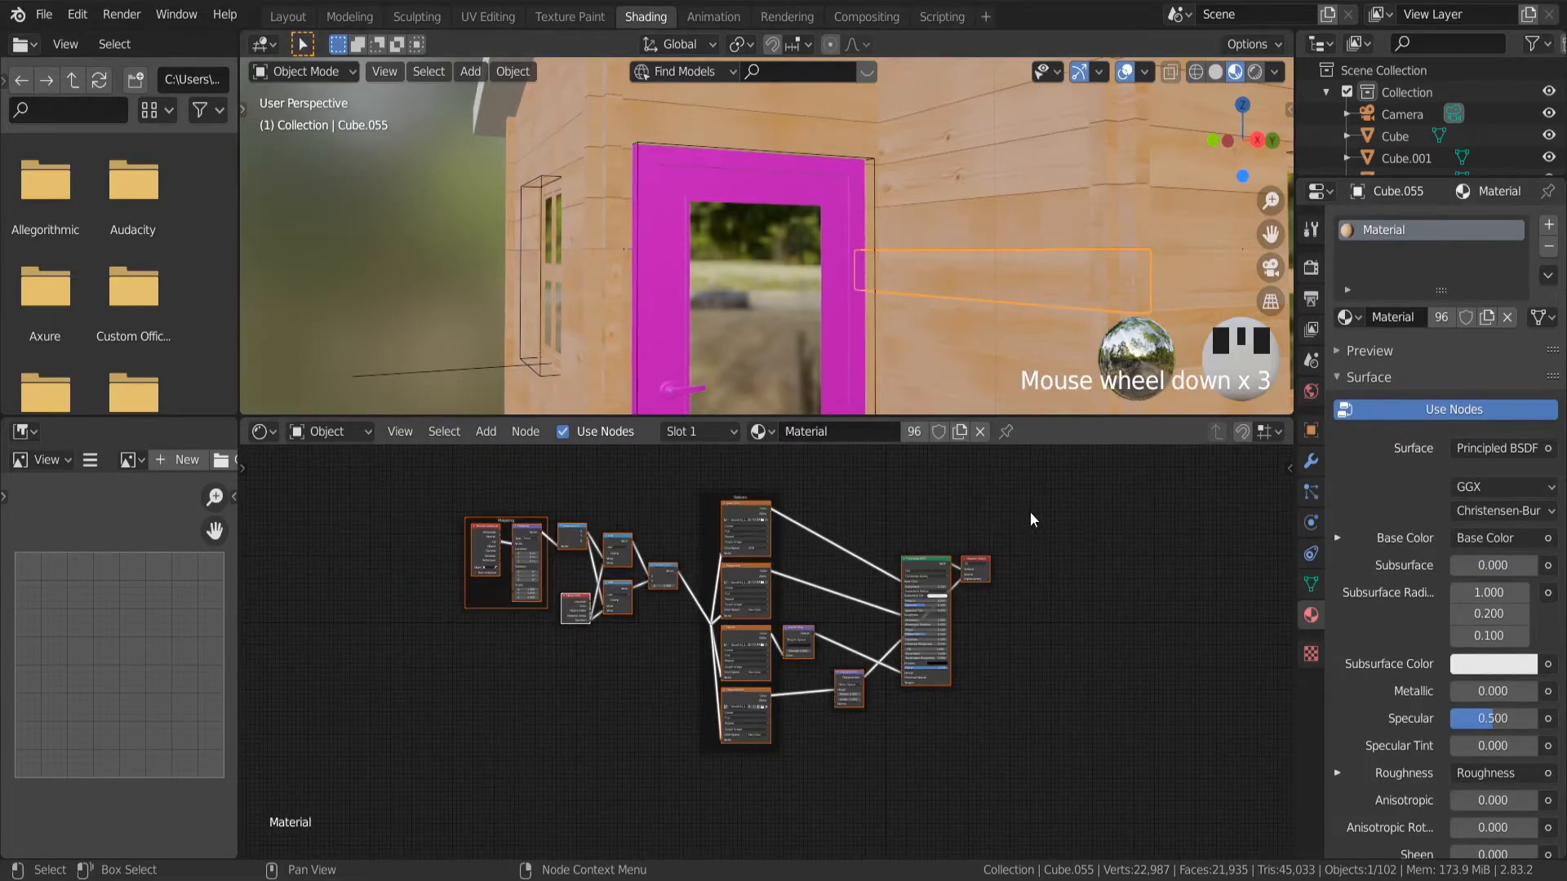
drag(1041, 478, 375, 829)
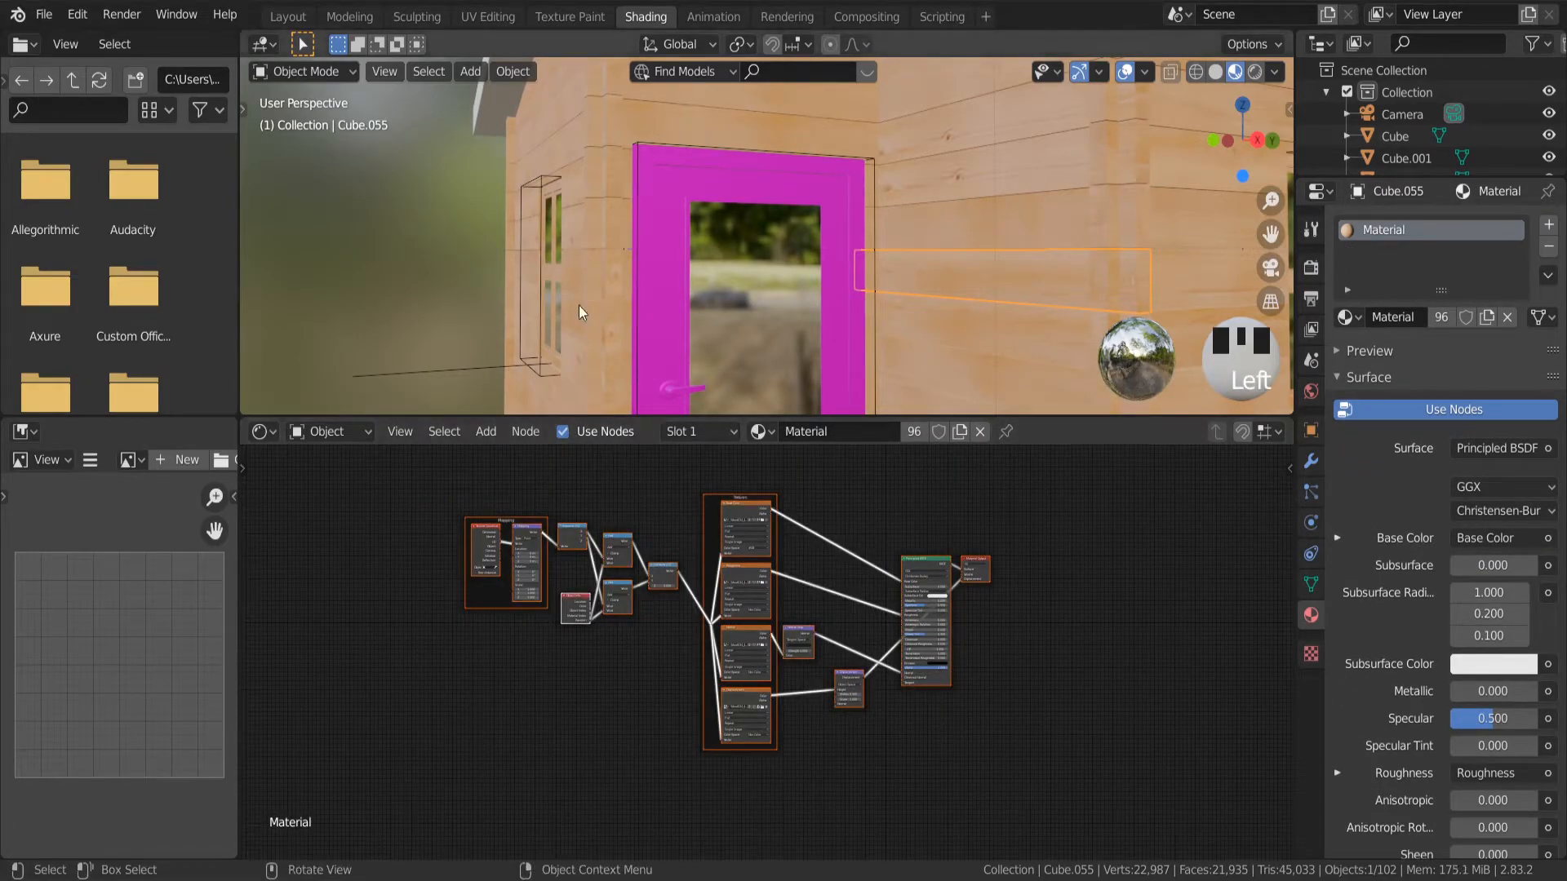
click(672, 238)
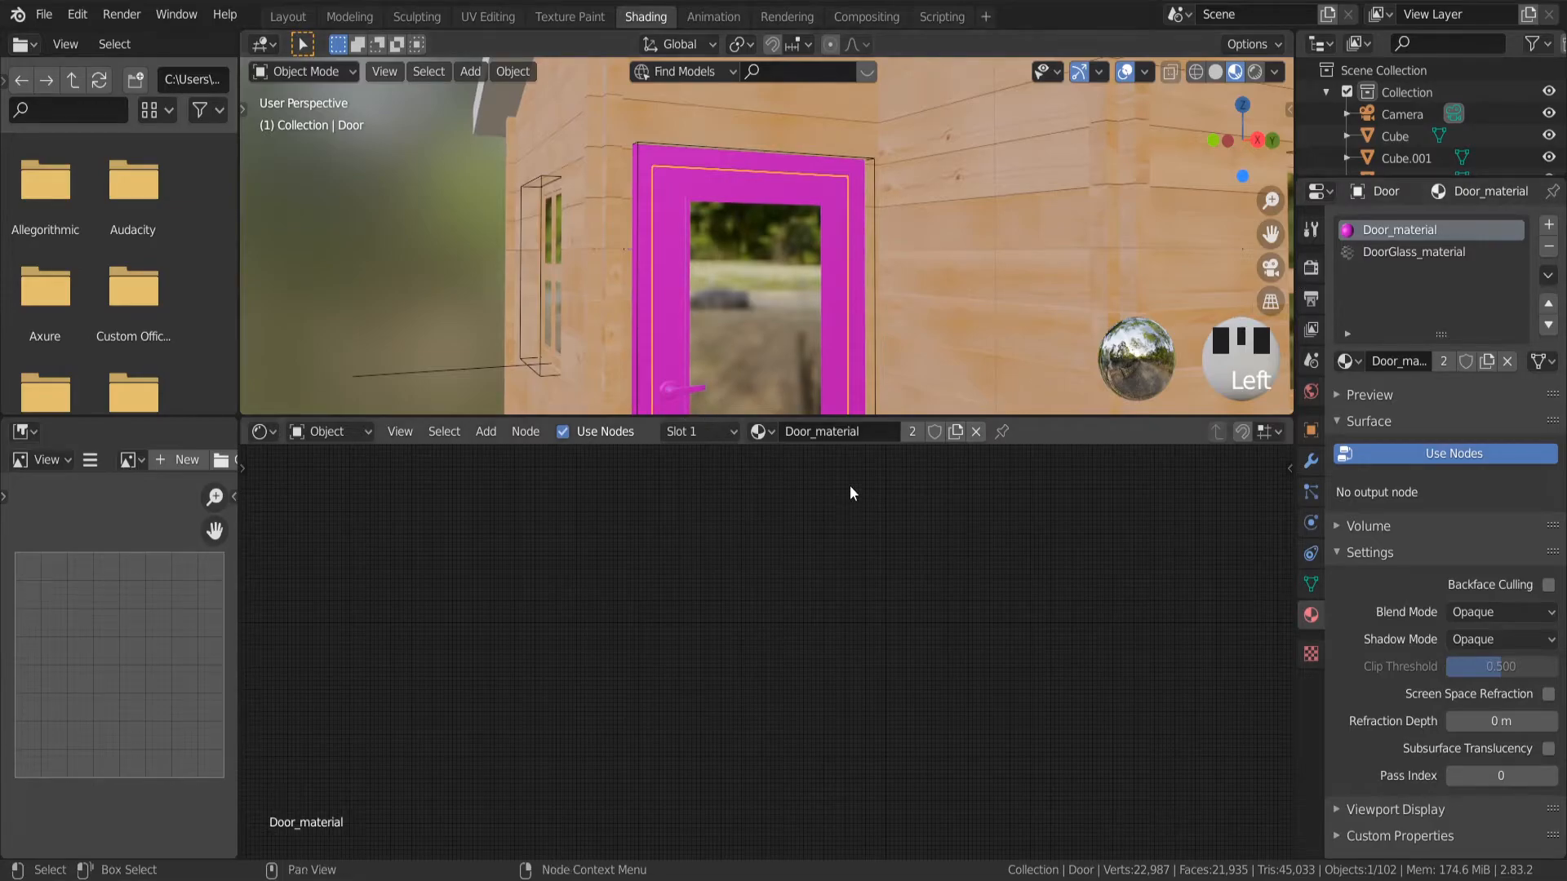
key(ctrl+v)
scroll(796, 248, up, 4)
scroll(796, 250, down, 2)
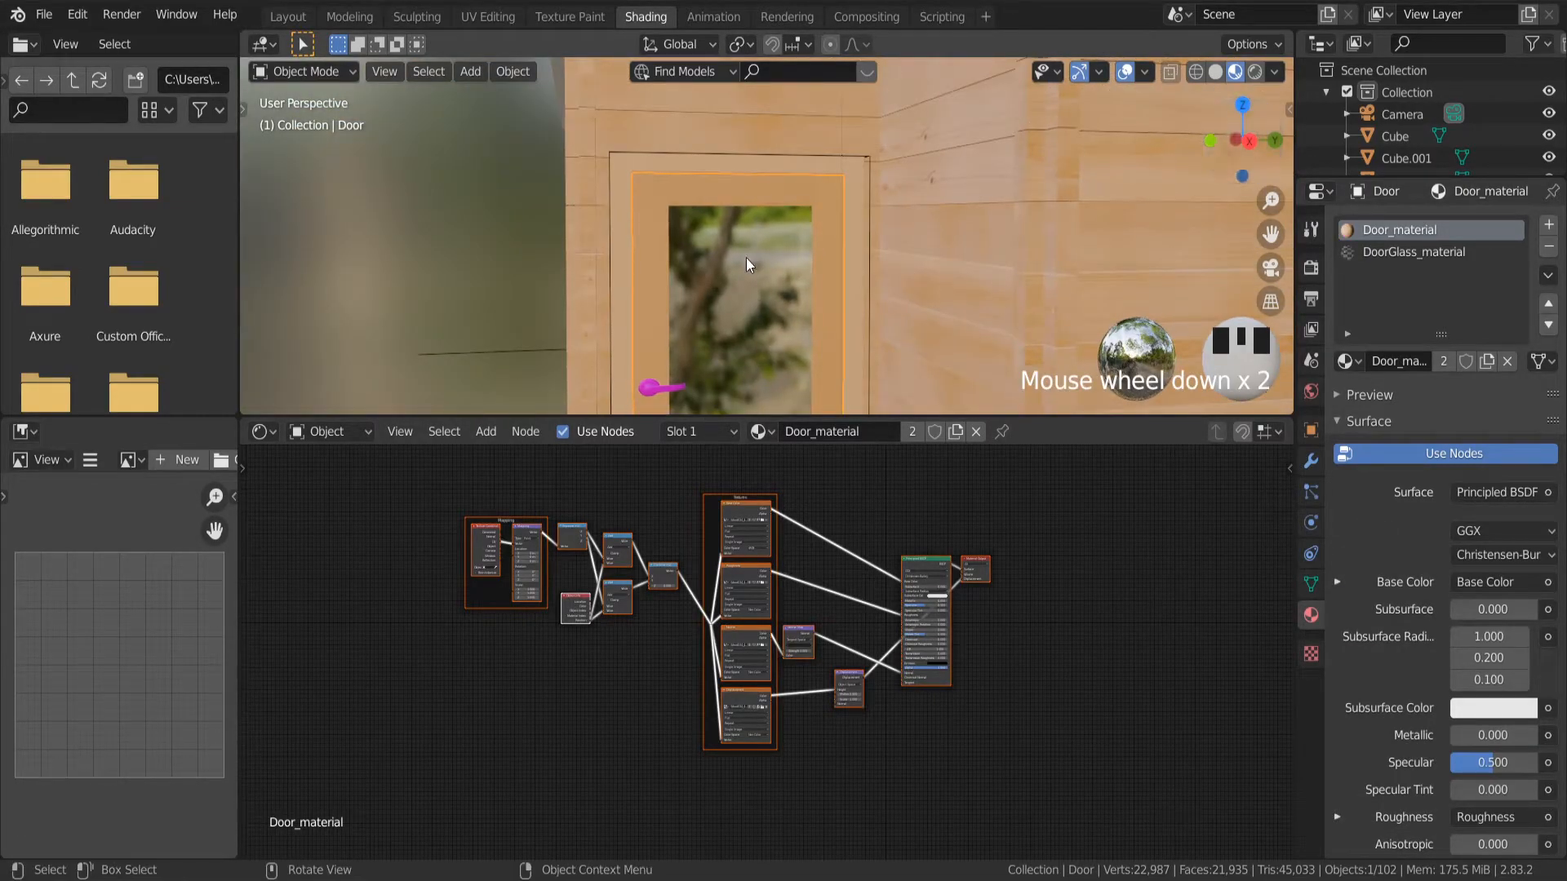
Switch to the UV Editing workspace and bring the door into close view.
scroll(746, 258, up, 2)
click(488, 16)
scroll(898, 493, down, 7)
scroll(860, 535, up, 1)
middle_drag(860, 535, 925, 419)
scroll(794, 296, up, 7)
scroll(849, 424, up, 6)
Unwrap the whole door panel using Smart UV Project with an angle limit of 66 and check the wood grain.
key(Tab)
key(Tab)
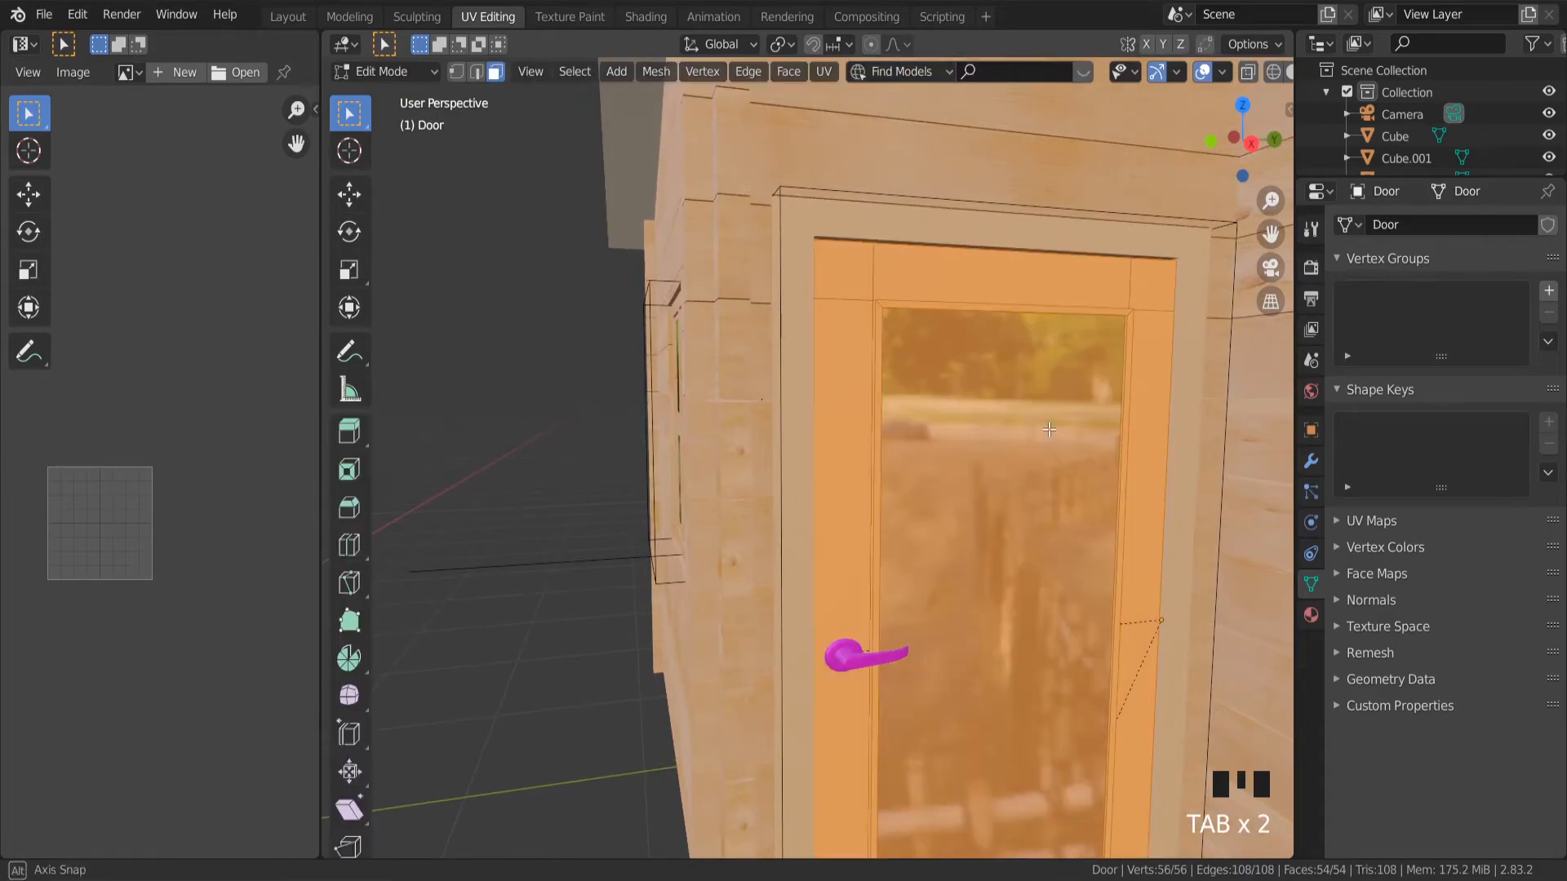
middle_drag(1049, 429, 1031, 426)
key(u)
click(1056, 469)
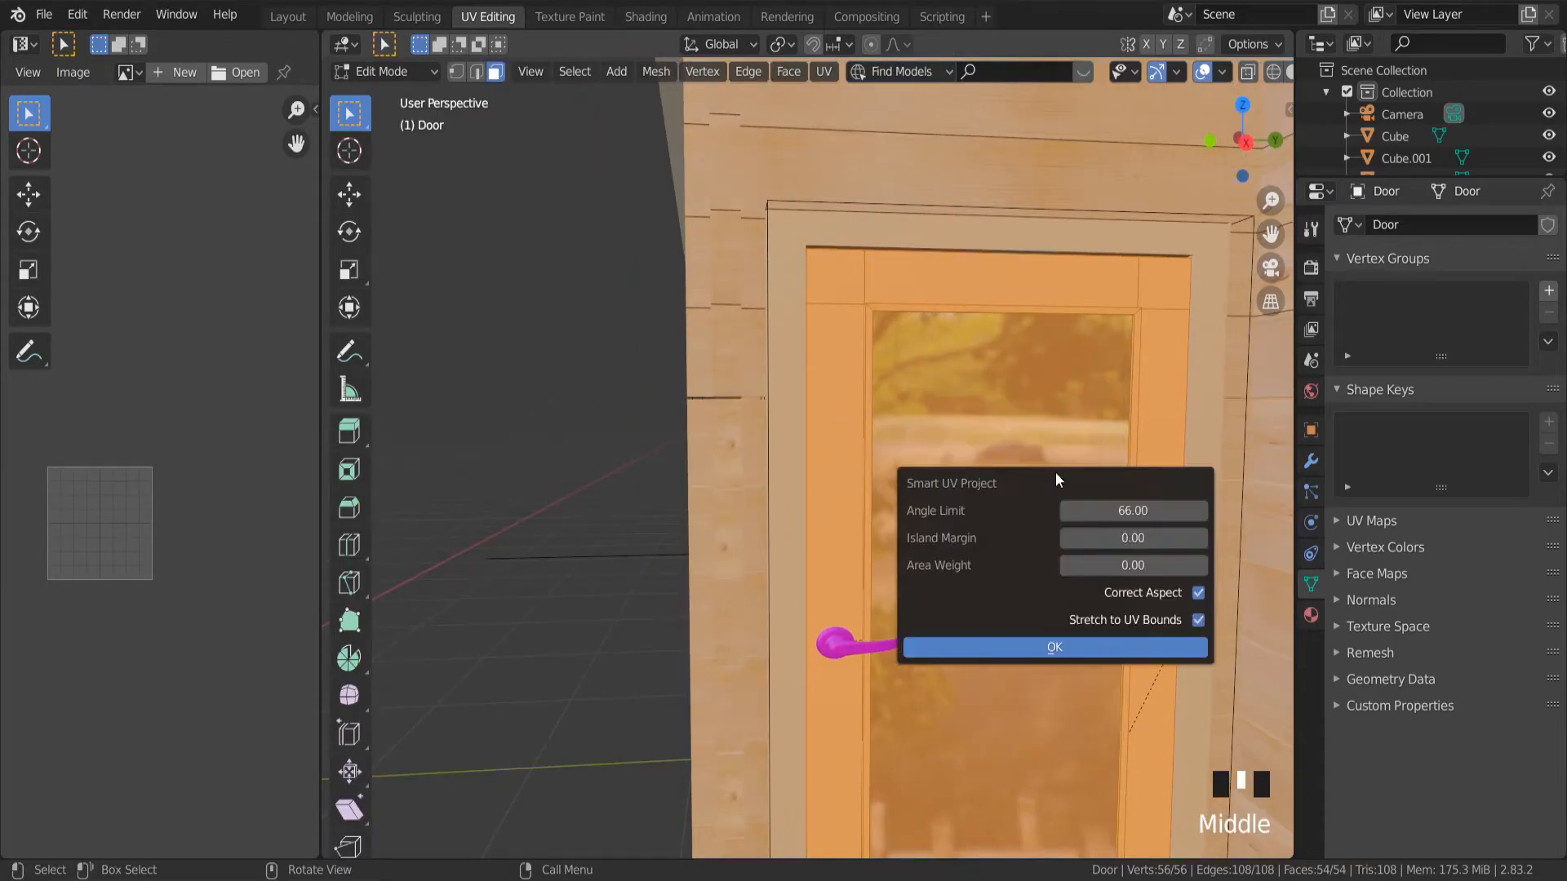
click(1036, 649)
key(Tab)
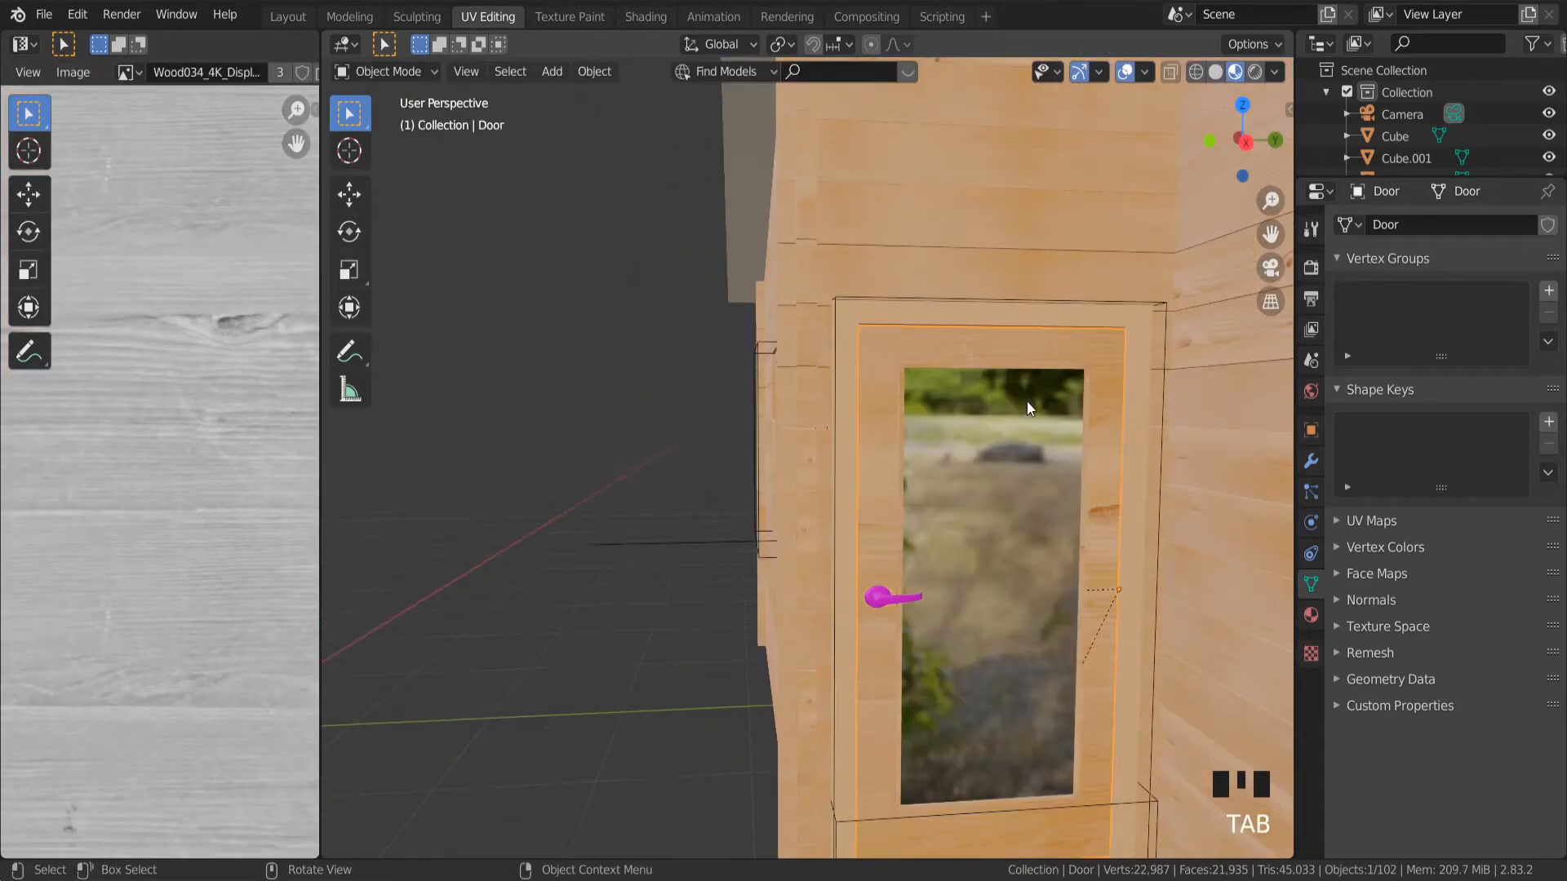
scroll(1053, 420, up, 2)
scroll(1077, 443, down, 2)
Reproject all the door panel's UVs with Cube Projection from the right orthographic view.
click(1245, 142)
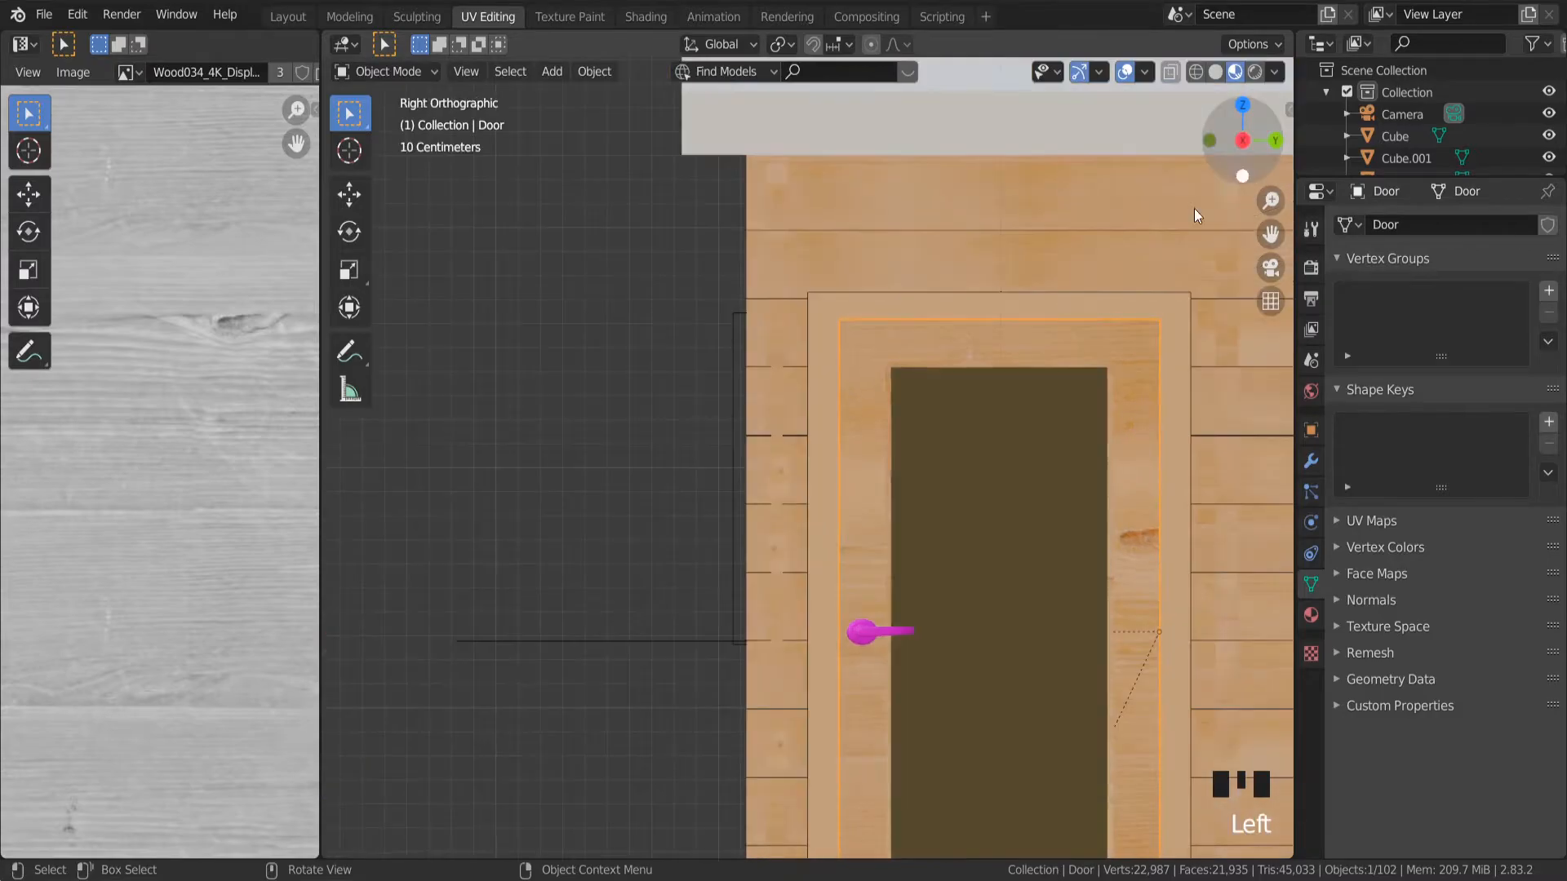
key(Tab)
scroll(232, 566, down, 4)
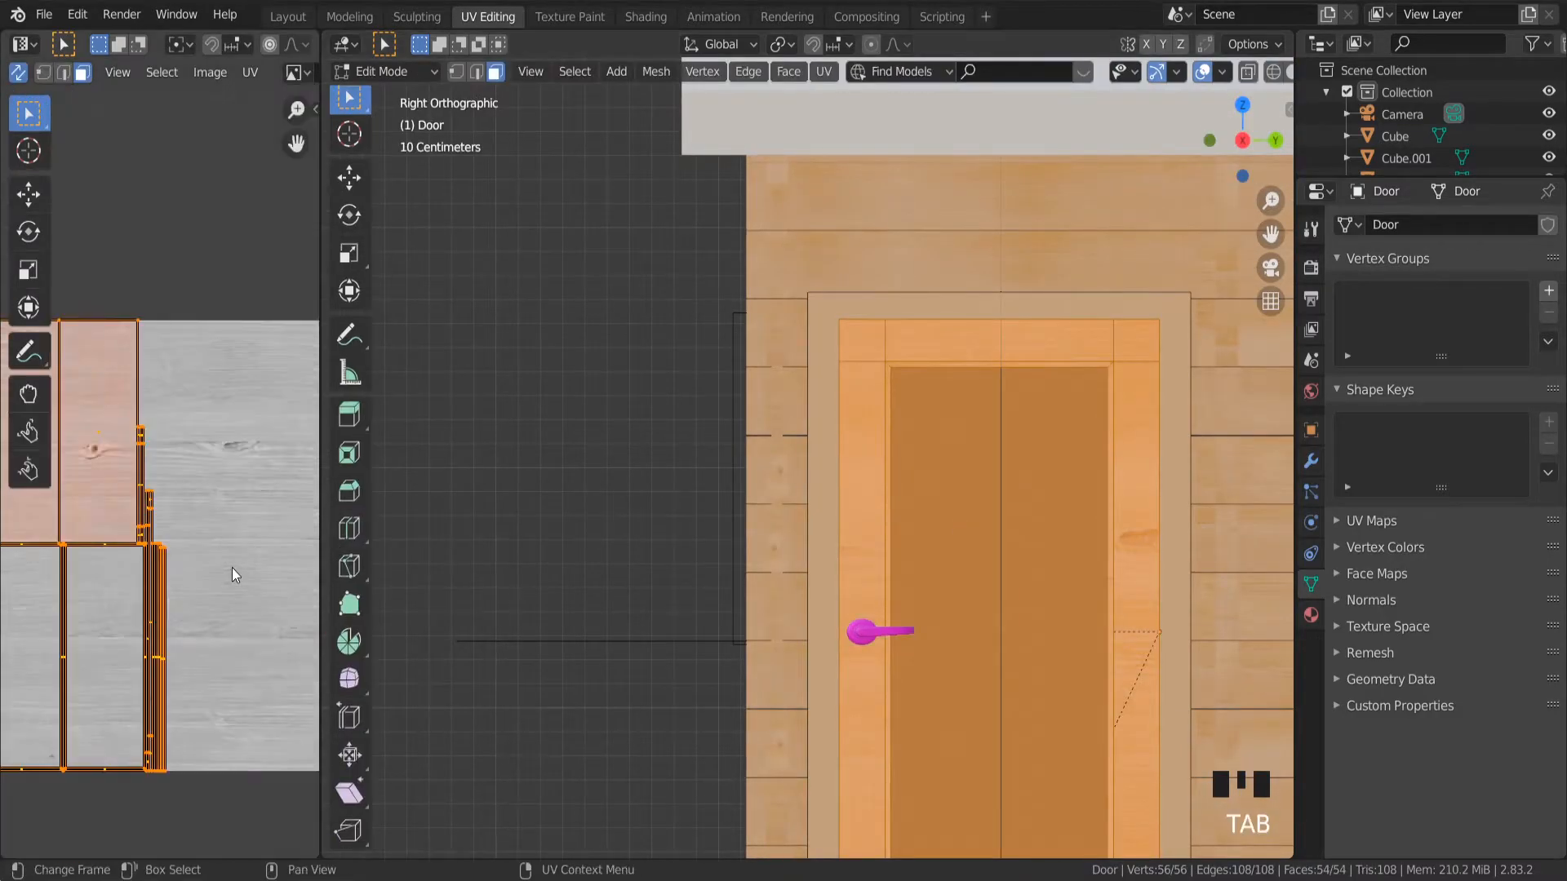
scroll(217, 565, up, 2)
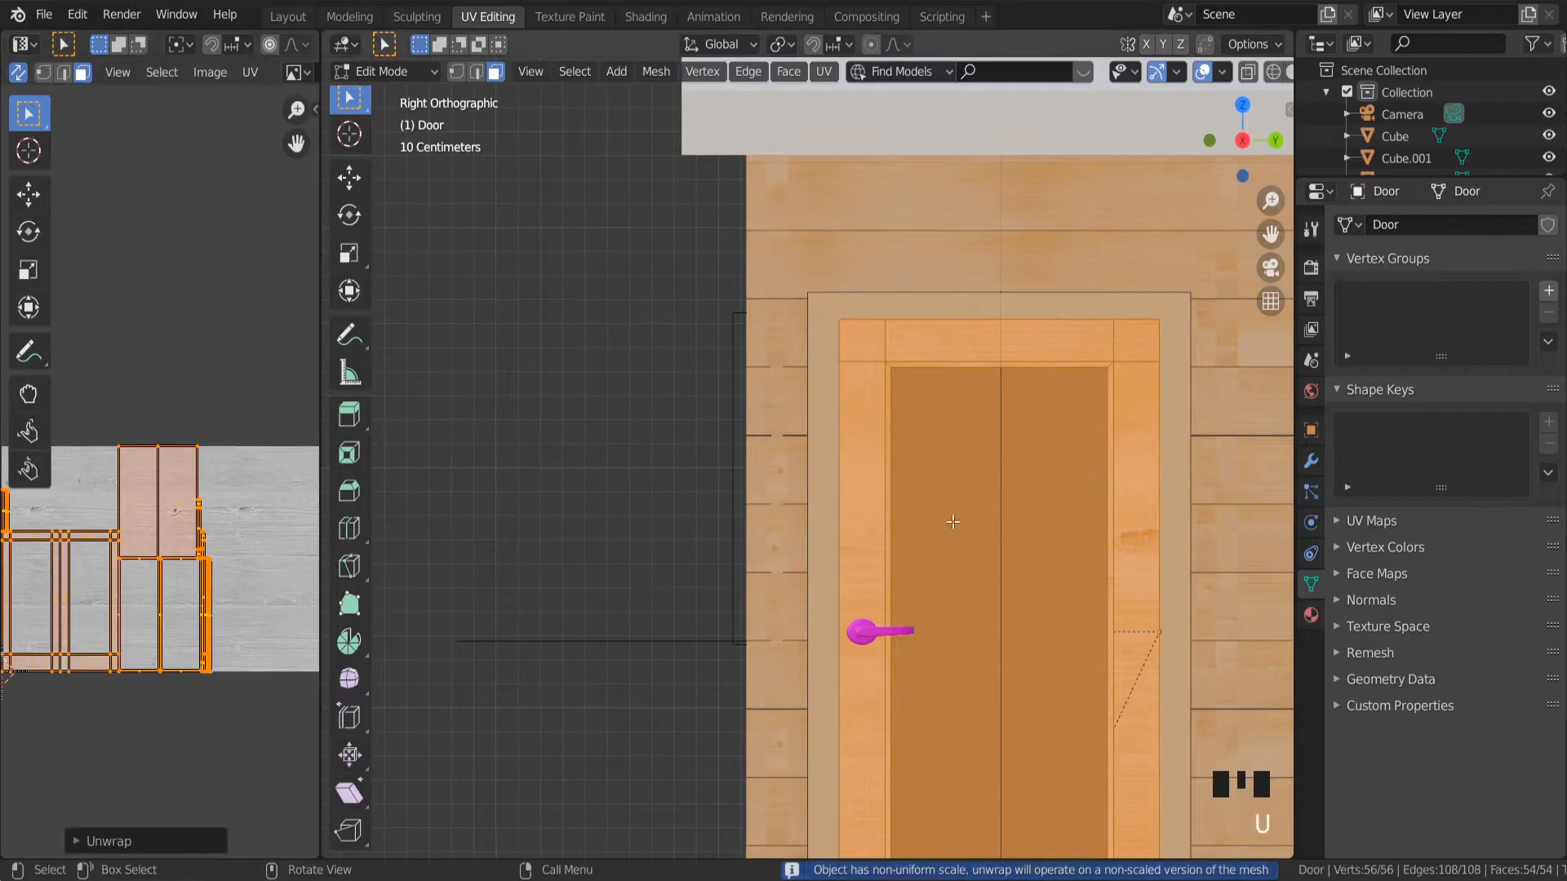
key(u)
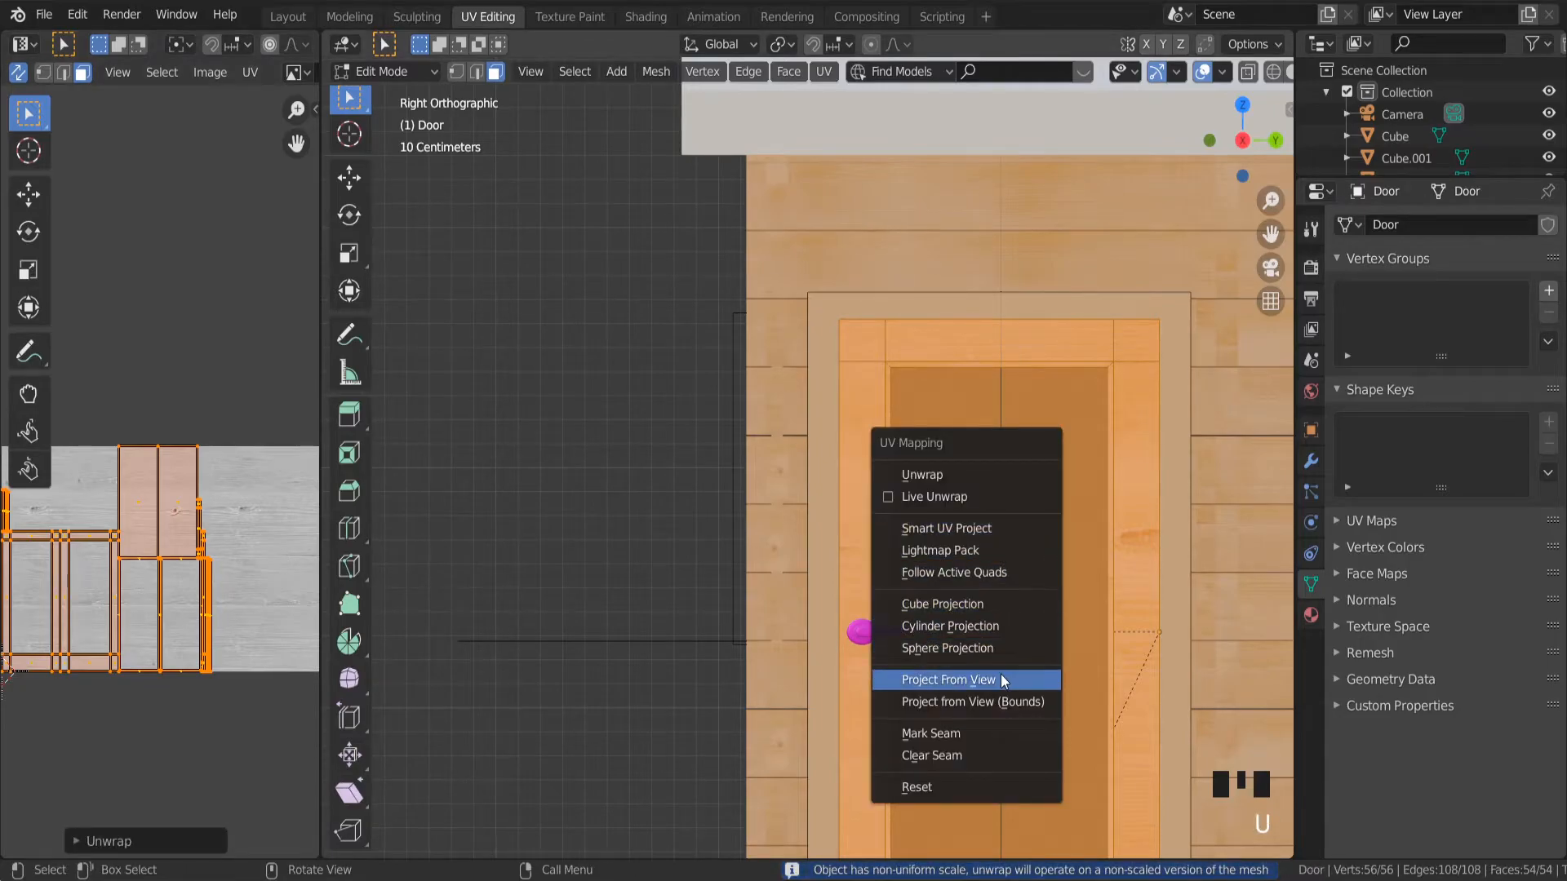
click(990, 602)
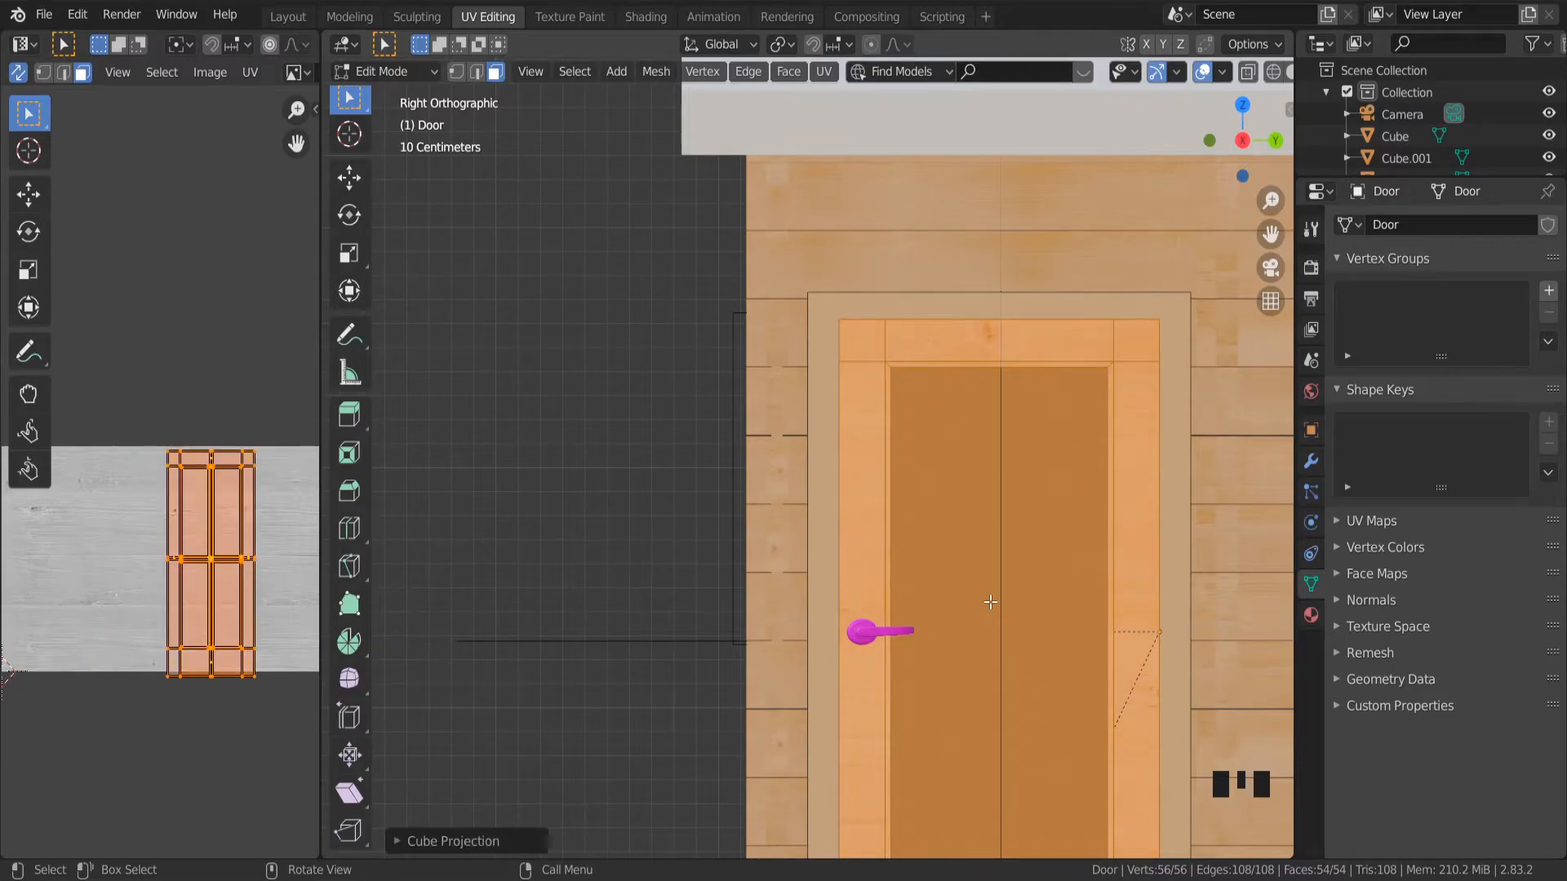
scroll(991, 604, down, 3)
scroll(1009, 614, up, 3)
key(Tab)
scroll(1059, 433, up, 3)
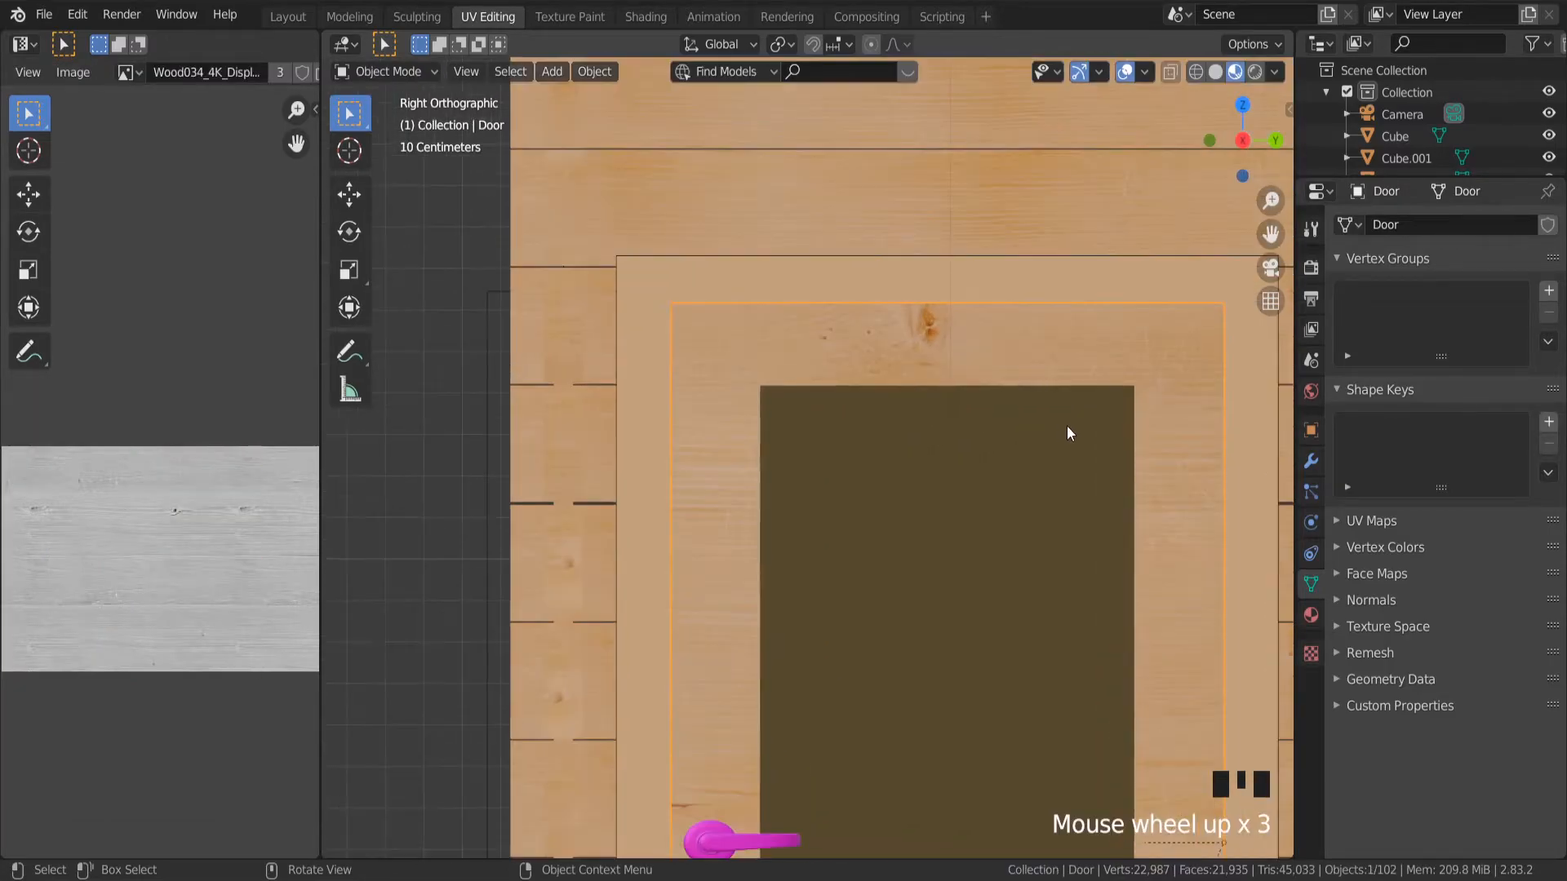
Reapply Cube Projection to the door panel and check how the wood texture lies on it.
key(Tab)
key(u)
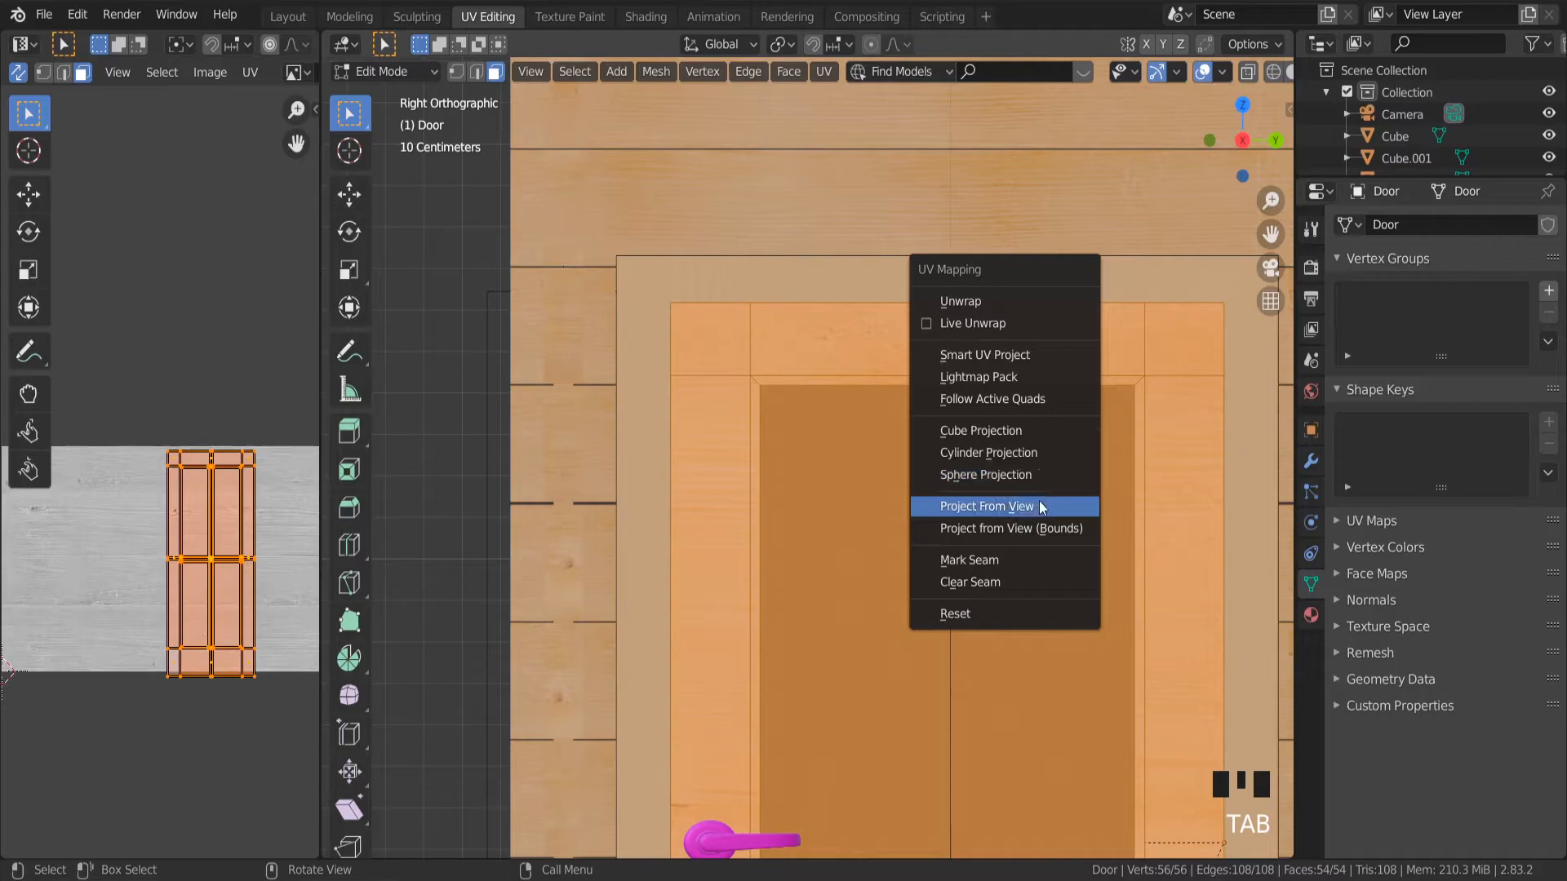
click(1040, 432)
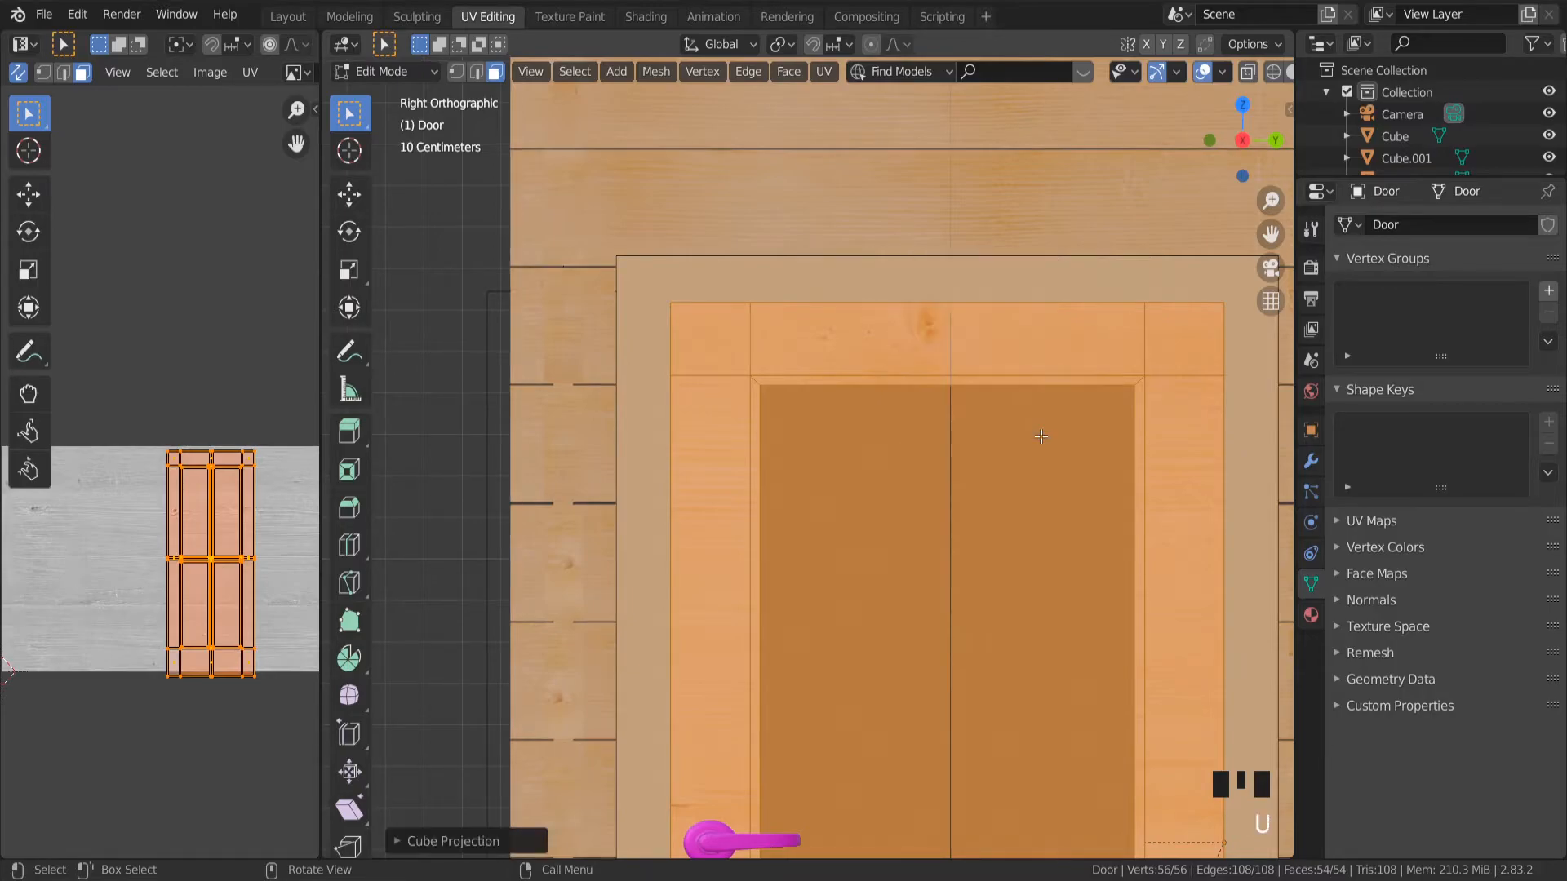
click(506, 849)
key(Tab)
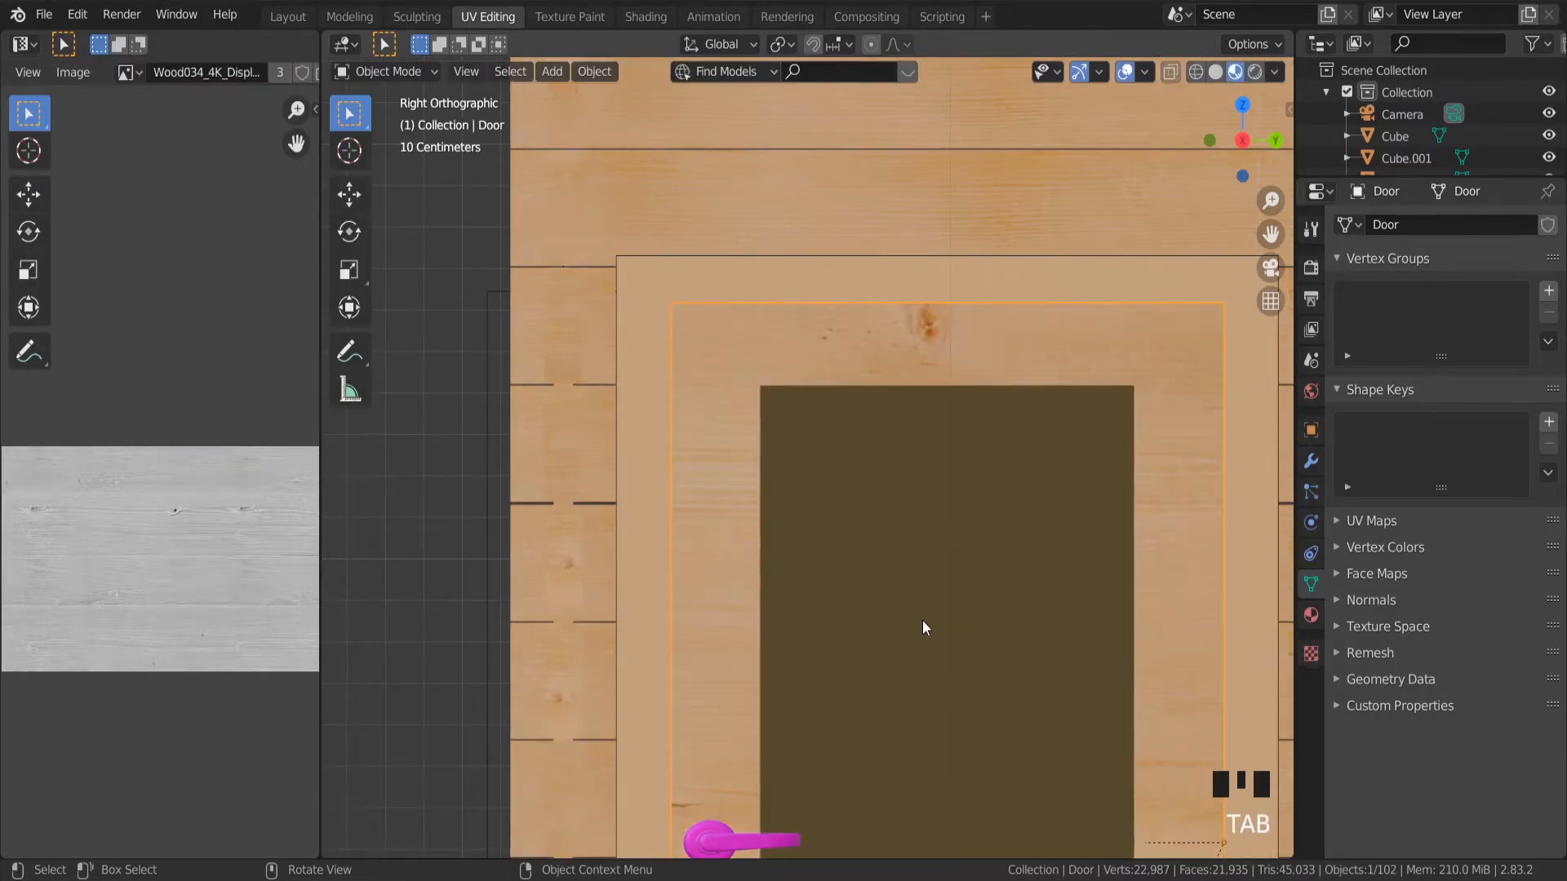
scroll(922, 621, down, 4)
scroll(975, 712, up, 5)
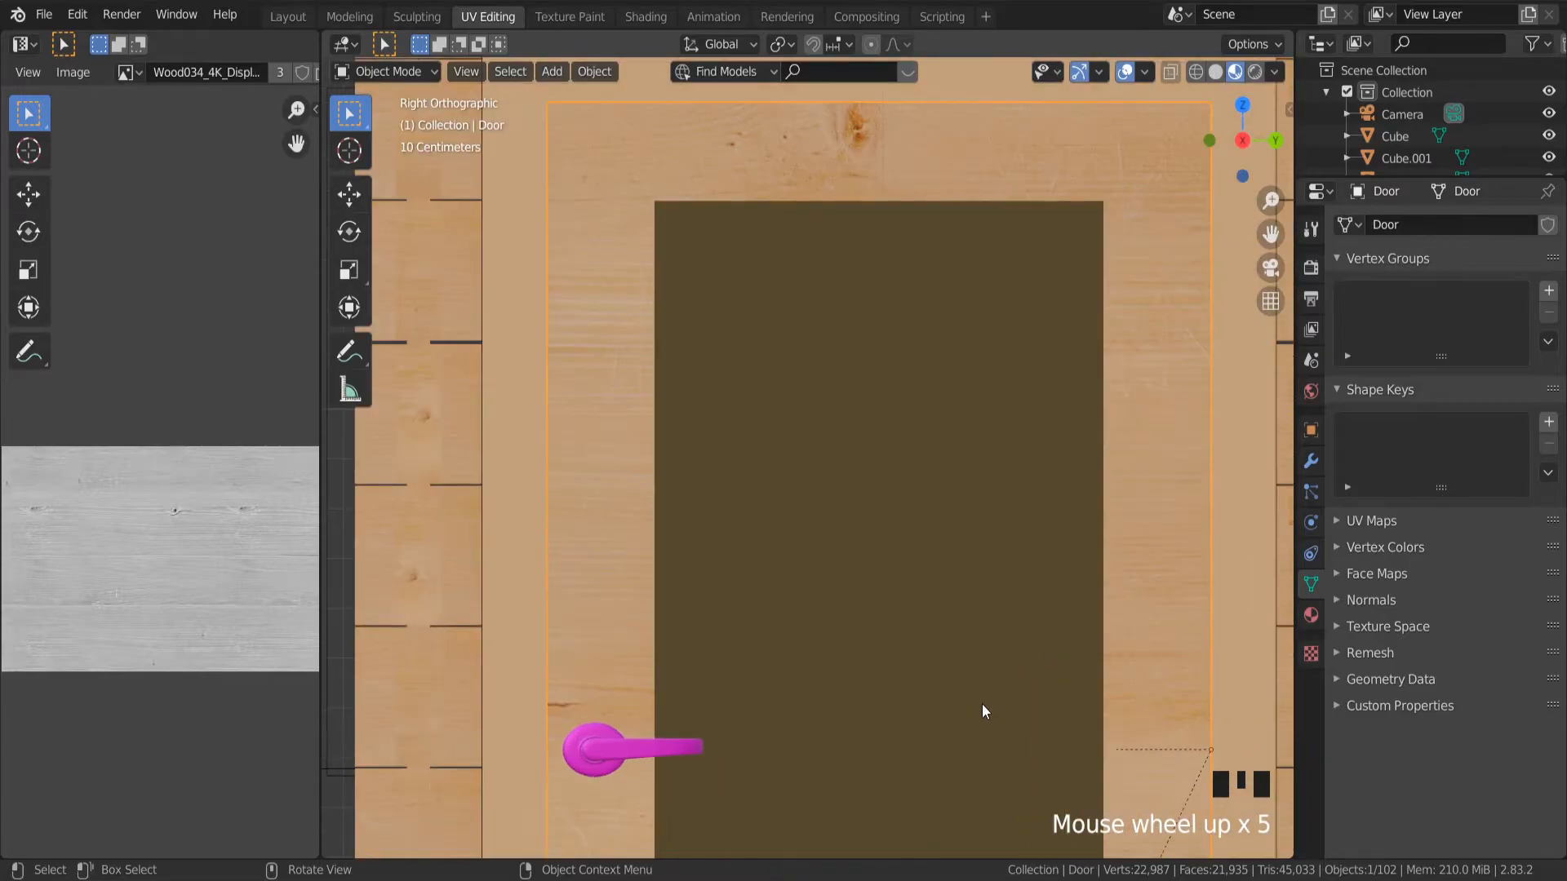
scroll(979, 707, down, 3)
Map the door frame's UVs with Cube Projection.
click(711, 431)
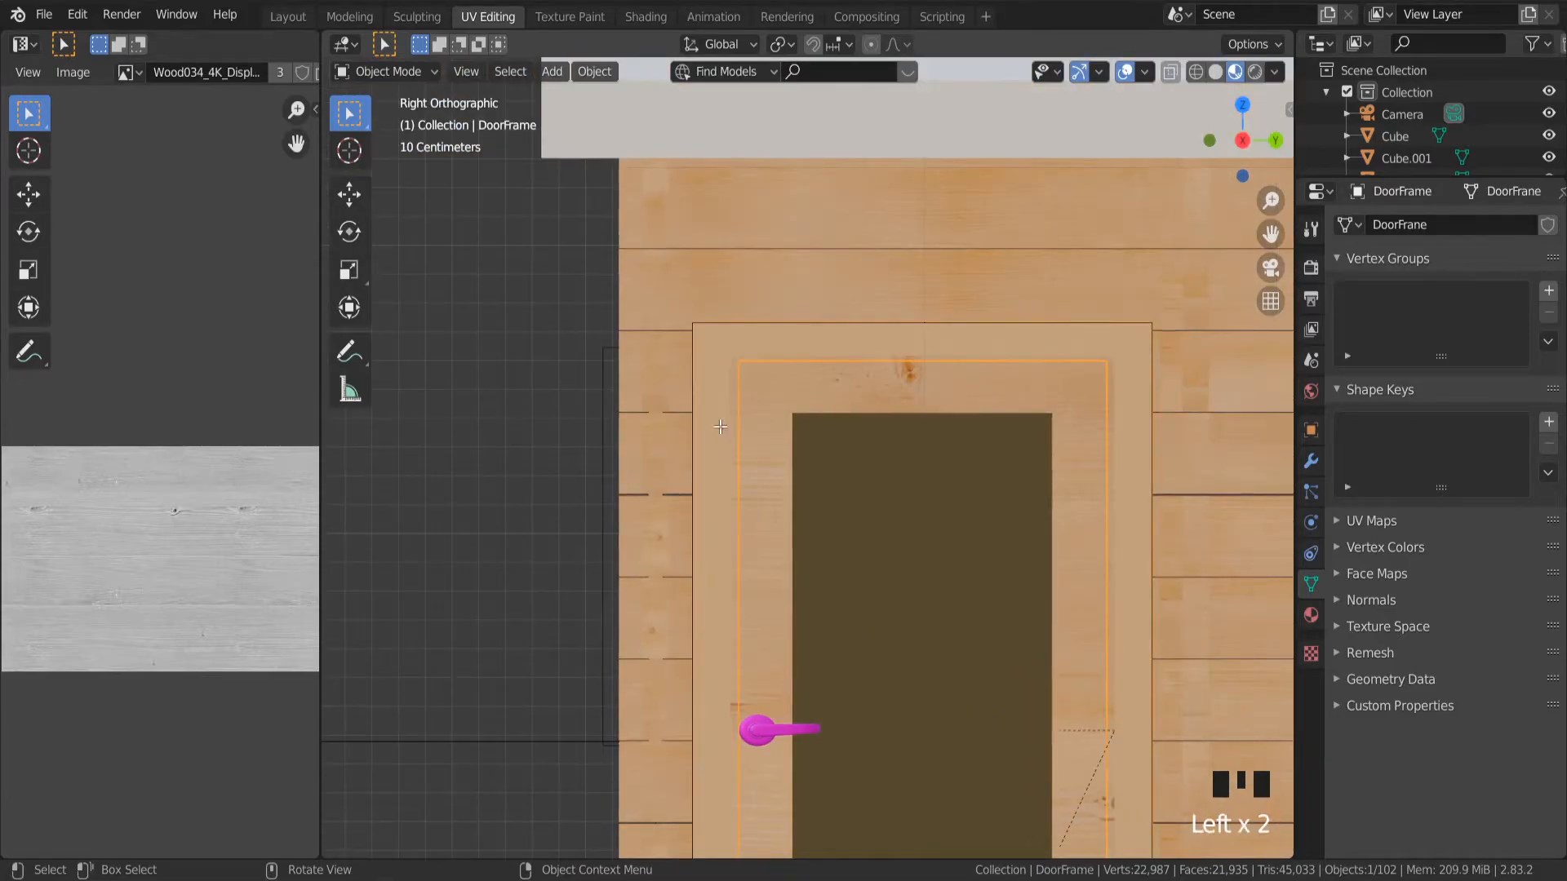
key(Tab)
scroll(934, 475, up, 2)
key(u)
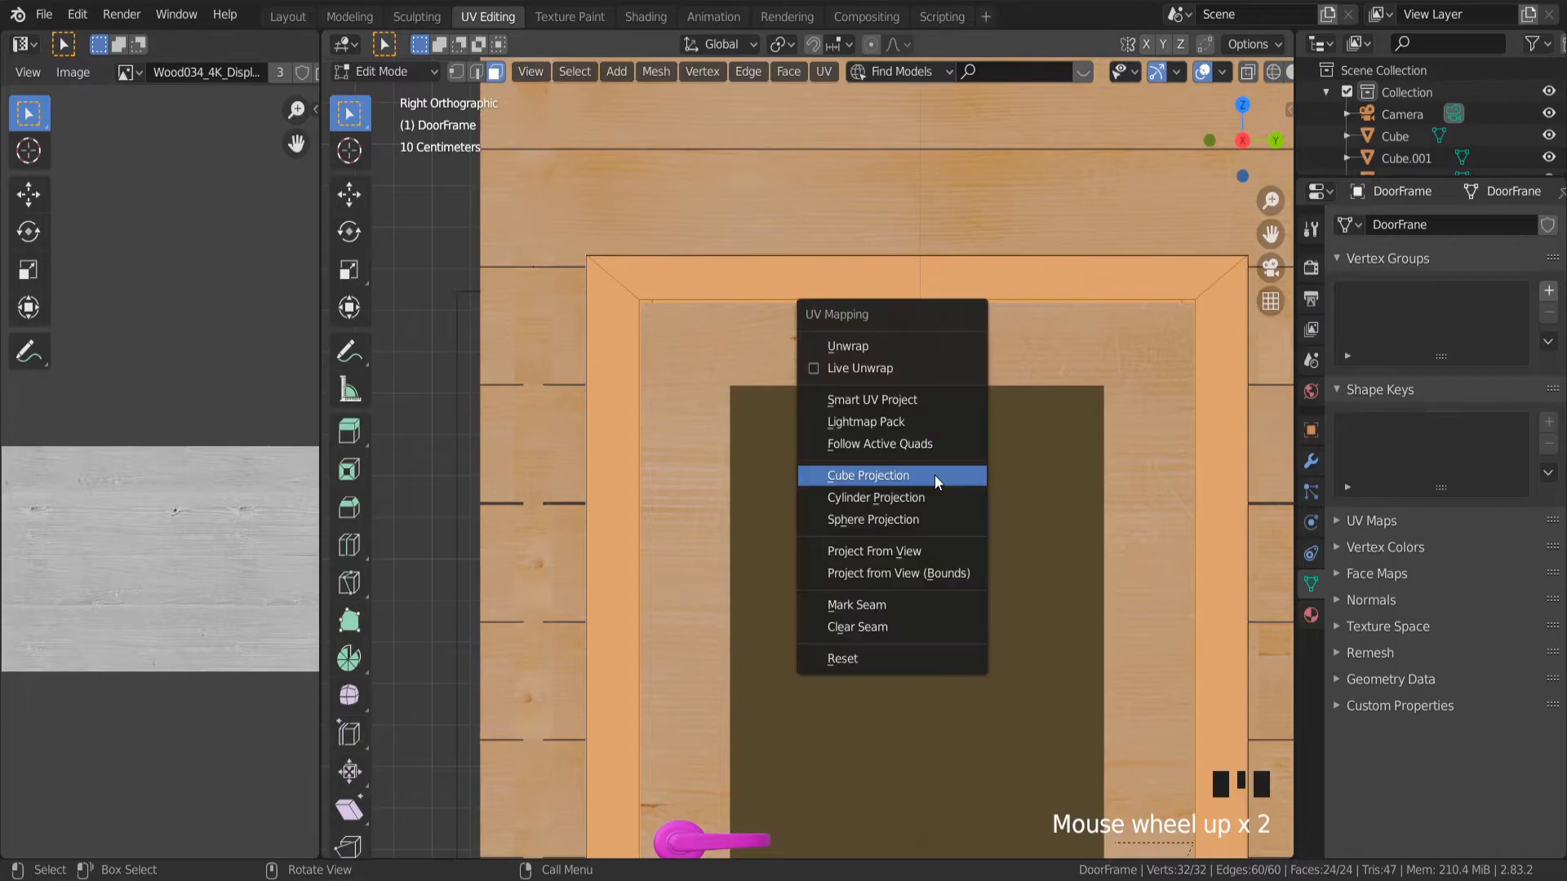
click(935, 475)
key(Tab)
Examine the wood texture on the door and its frame from several angles against the surrounding walls.
scroll(684, 418, up, 2)
mouse_move(684, 419)
middle_down()
mouse_move(791, 437)
mouse_move(684, 468)
mouse_move(757, 473)
mouse_move(675, 419)
middle_up()
scroll(702, 467, down, 3)
scroll(702, 466, down, 8)
click(785, 673)
middle_drag(785, 673, 787, 634)
scroll(653, 444, up, 2)
scroll(654, 444, down, 2)
scroll(685, 540, up, 8)
mouse_move(712, 529)
middle_down()
mouse_move(664, 517)
mouse_move(688, 525)
middle_up()
scroll(688, 525, down, 7)
scroll(692, 155, up, 3)
Separate the plank wall section around the door into individual objects by loose parts.
click(712, 120)
scroll(712, 122, down, 2)
middle_drag(752, 204, 772, 266)
scroll(707, 217, down, 2)
scroll(697, 198, up, 5)
middle_drag(684, 173, 684, 126)
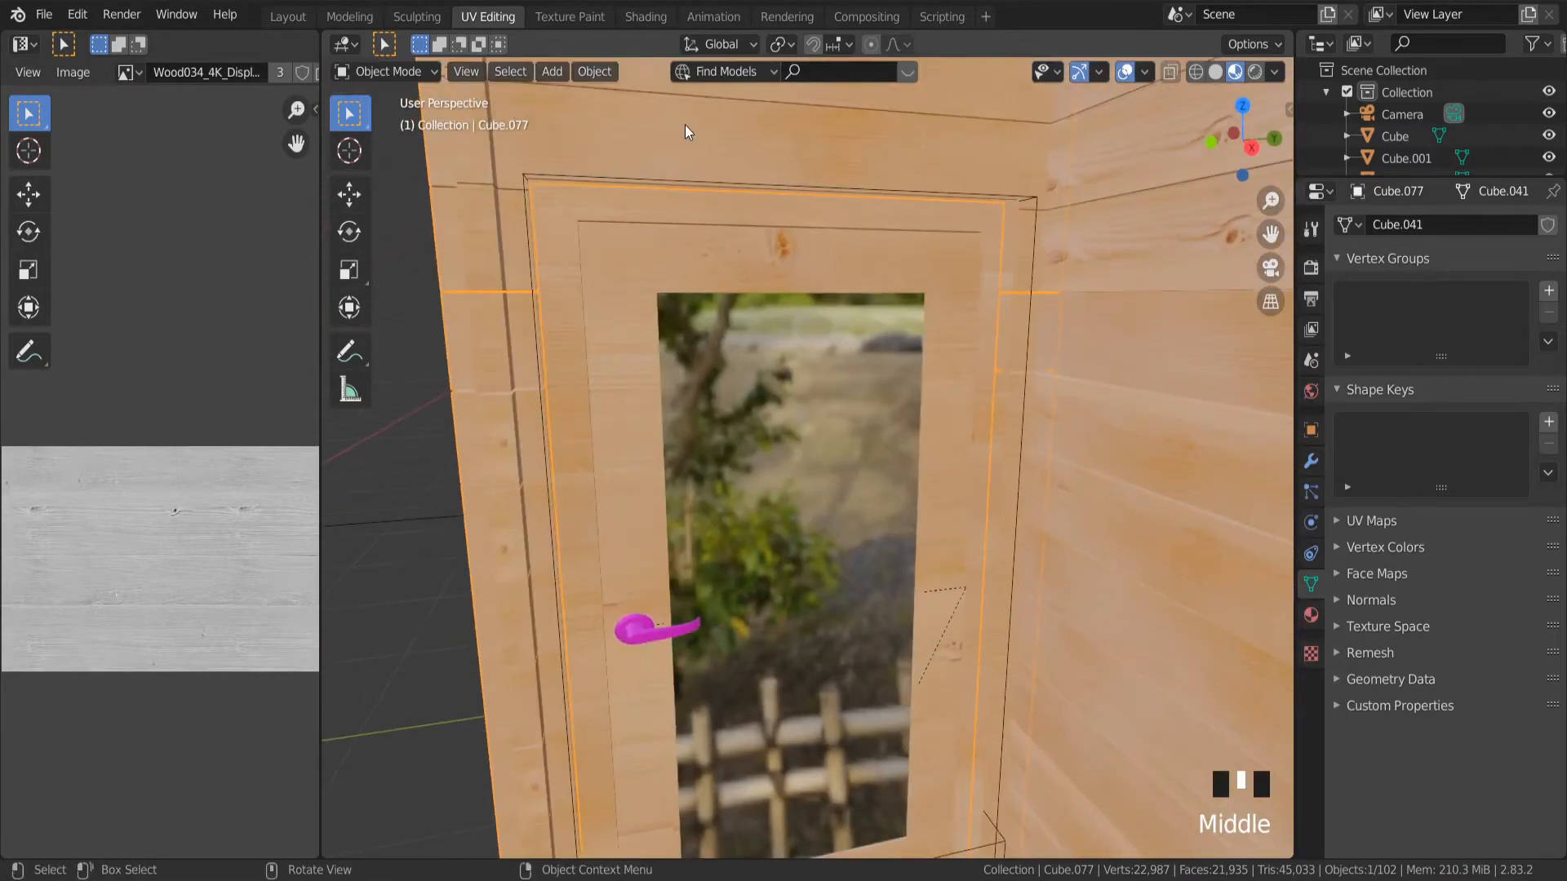
key(Tab)
scroll(684, 143, down, 4)
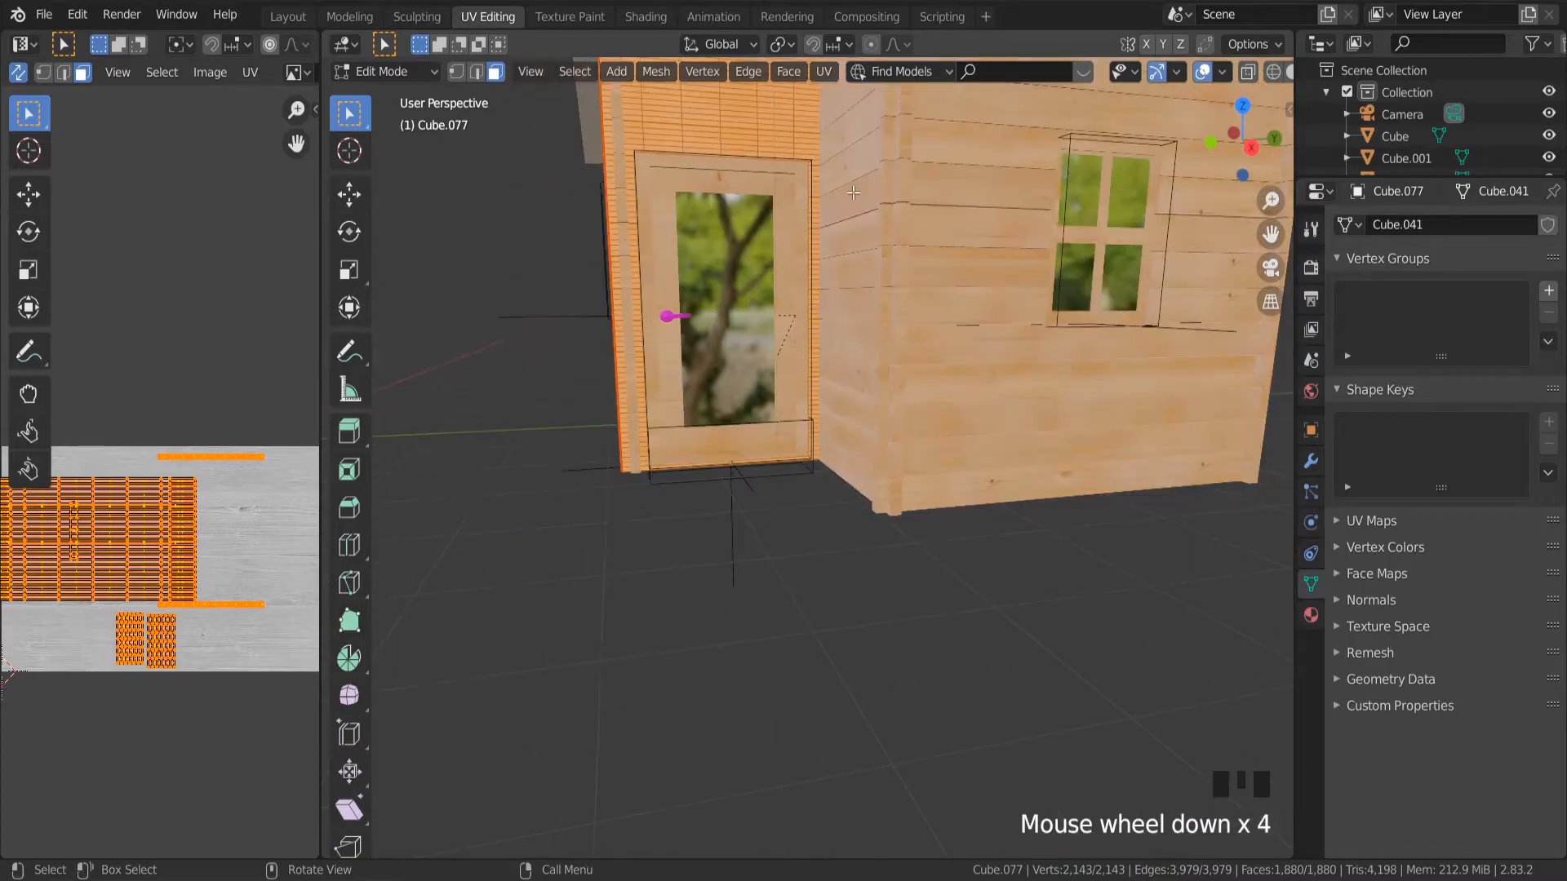
drag(1271, 234, 1370, 366)
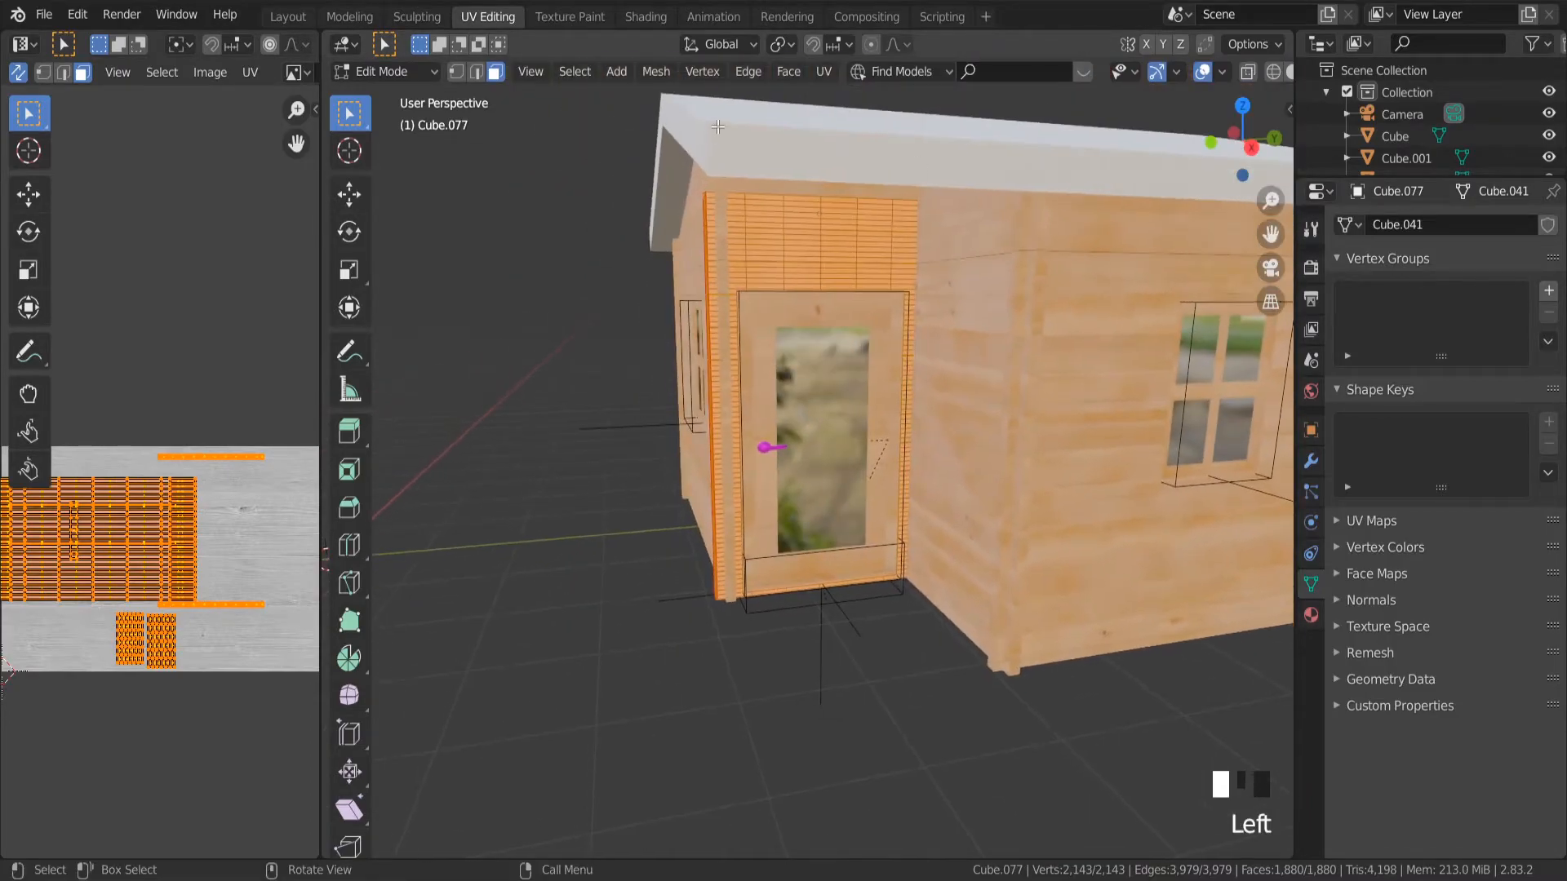
scroll(795, 273, up, 2)
key(p)
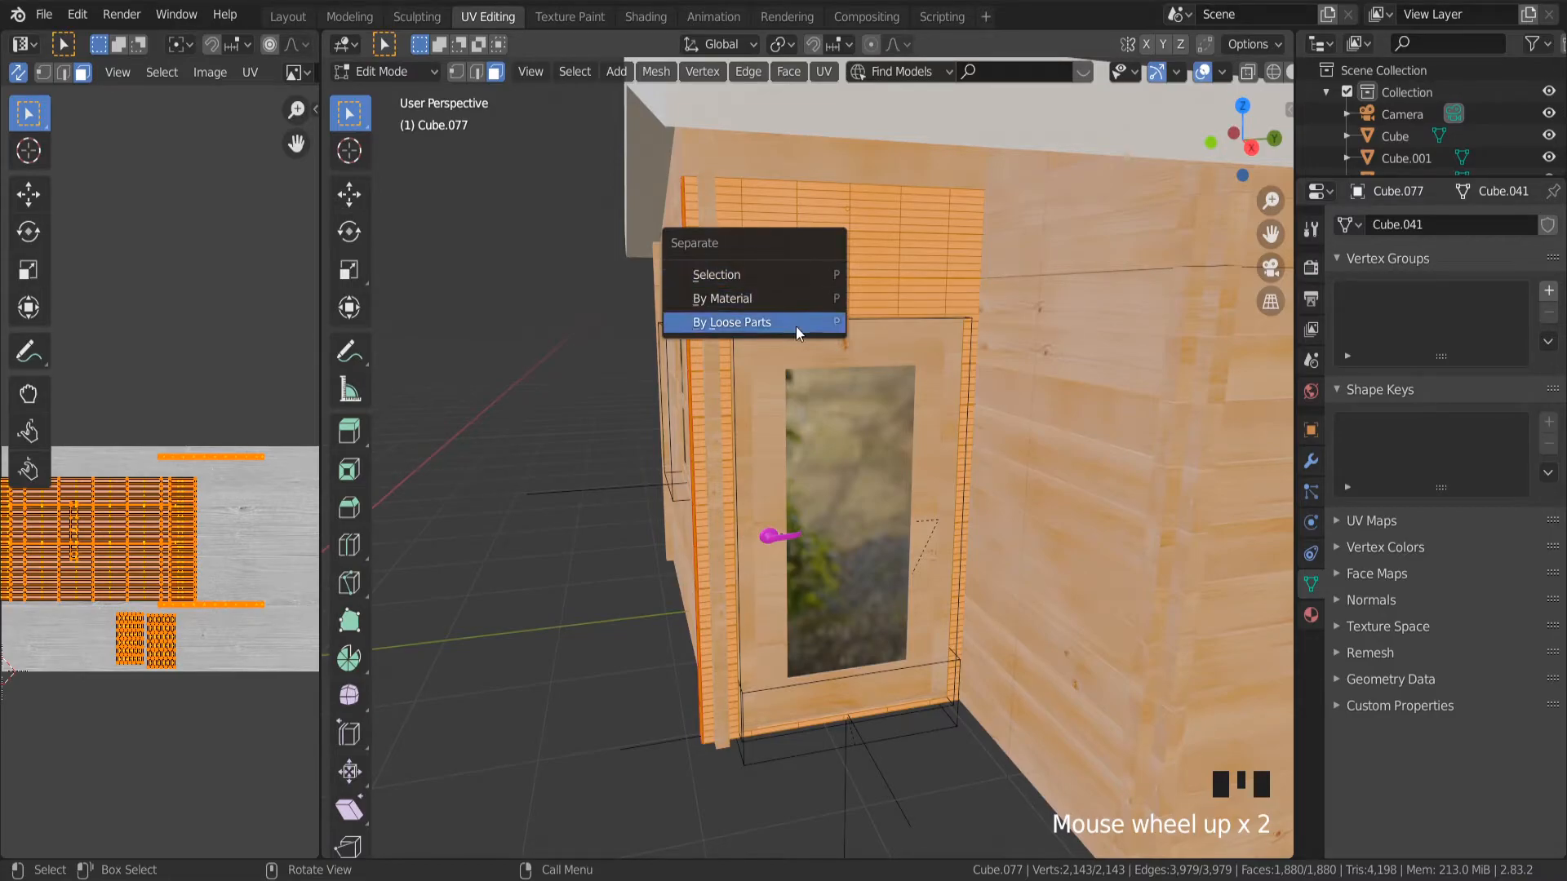
click(792, 322)
key(Tab)
Deselect everything and inspect the separated planks around the door and the whole house.
scroll(839, 241, up, 5)
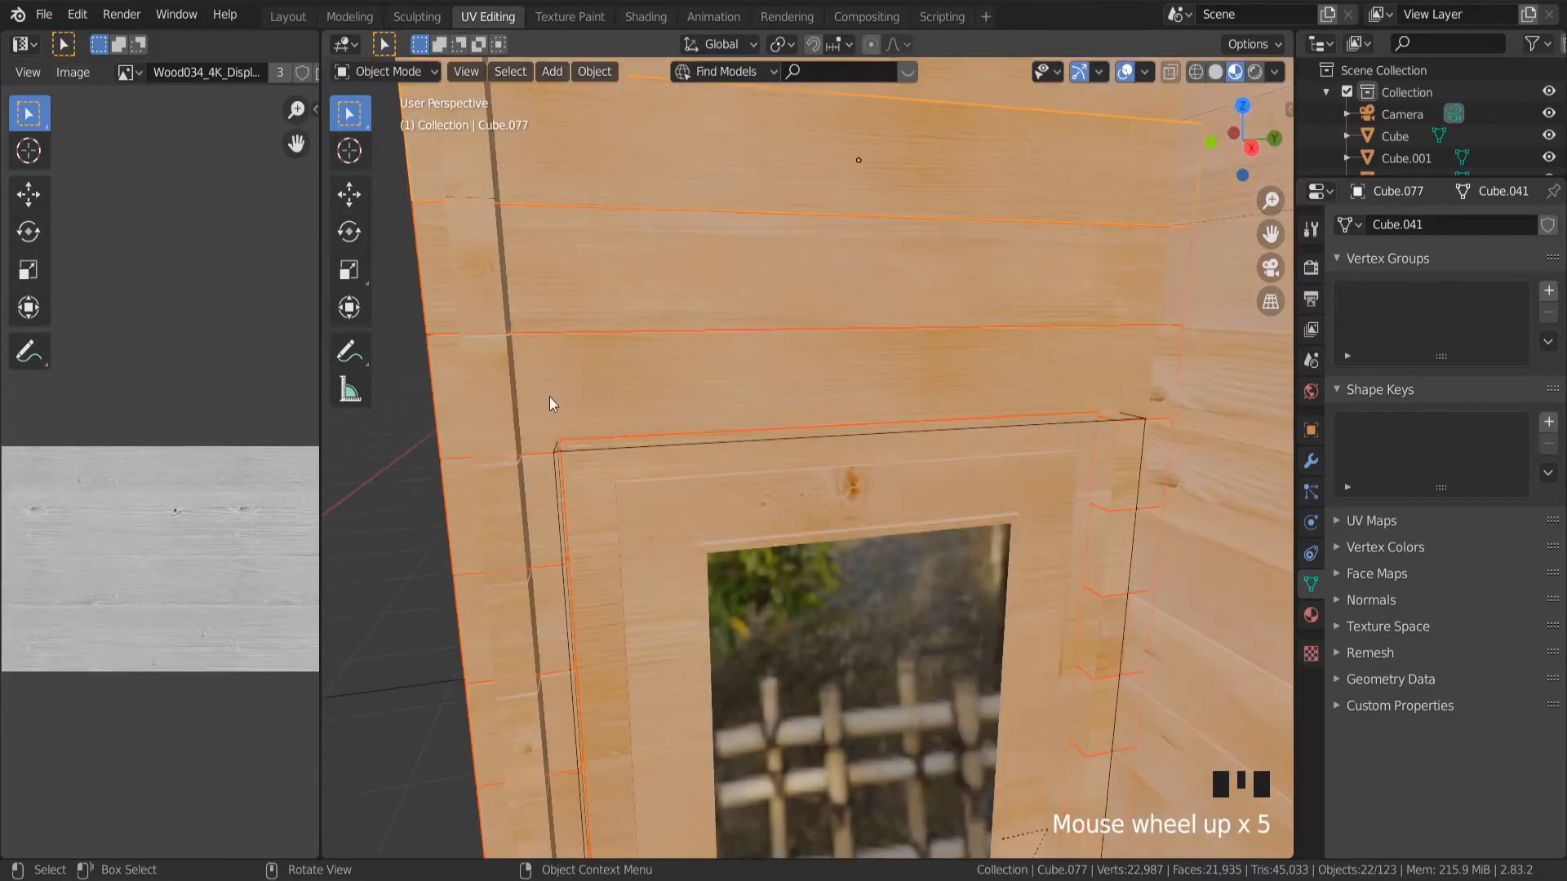
click(392, 429)
middle_drag(424, 435, 521, 412)
scroll(522, 410, up, 3)
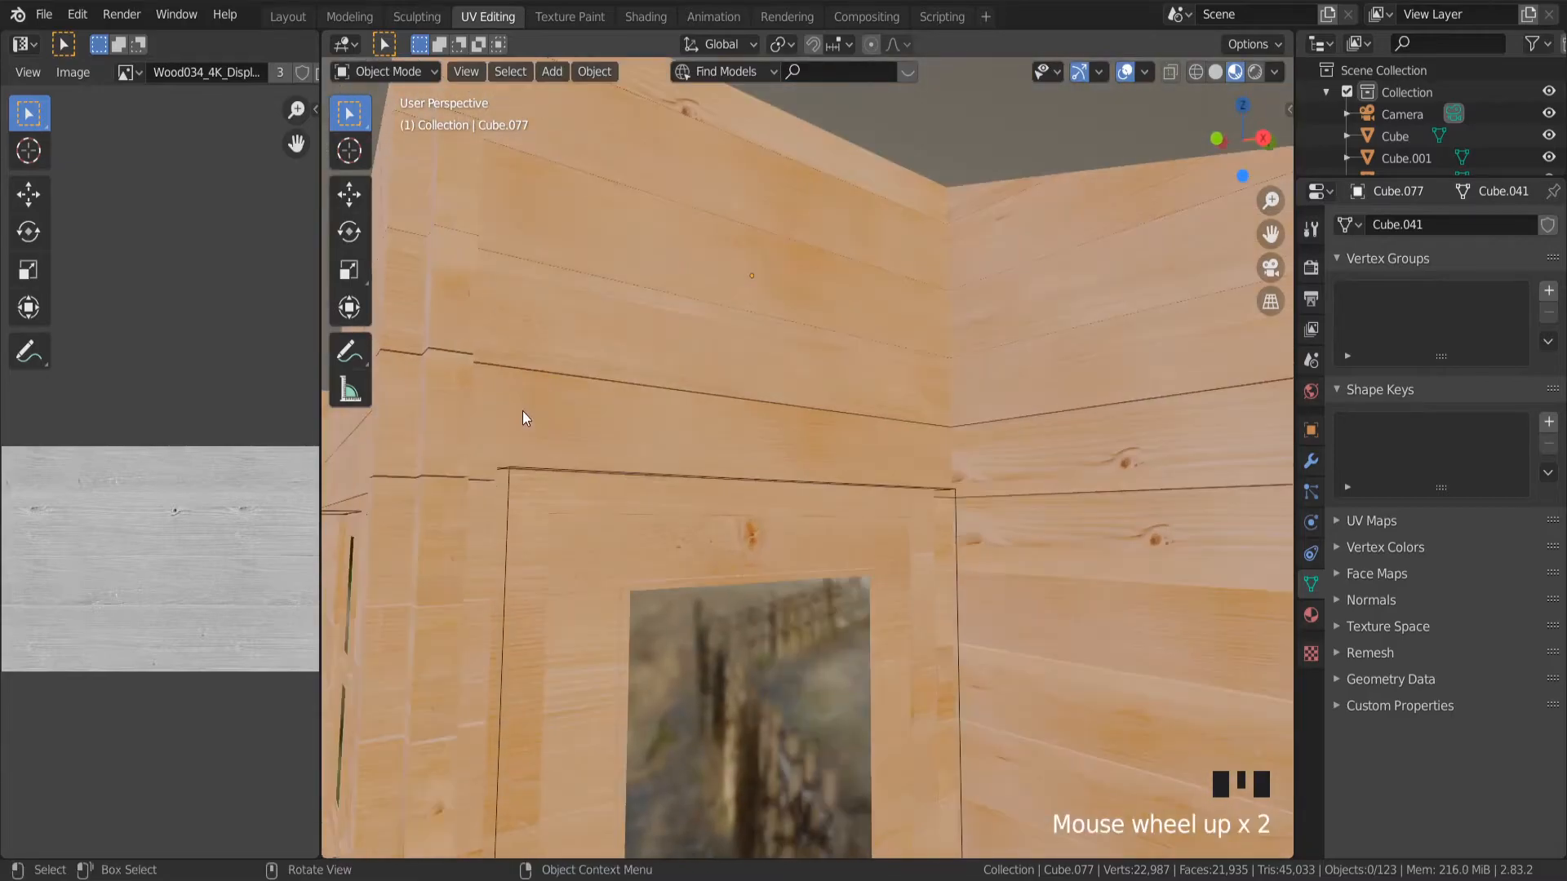
scroll(575, 518, down, 10)
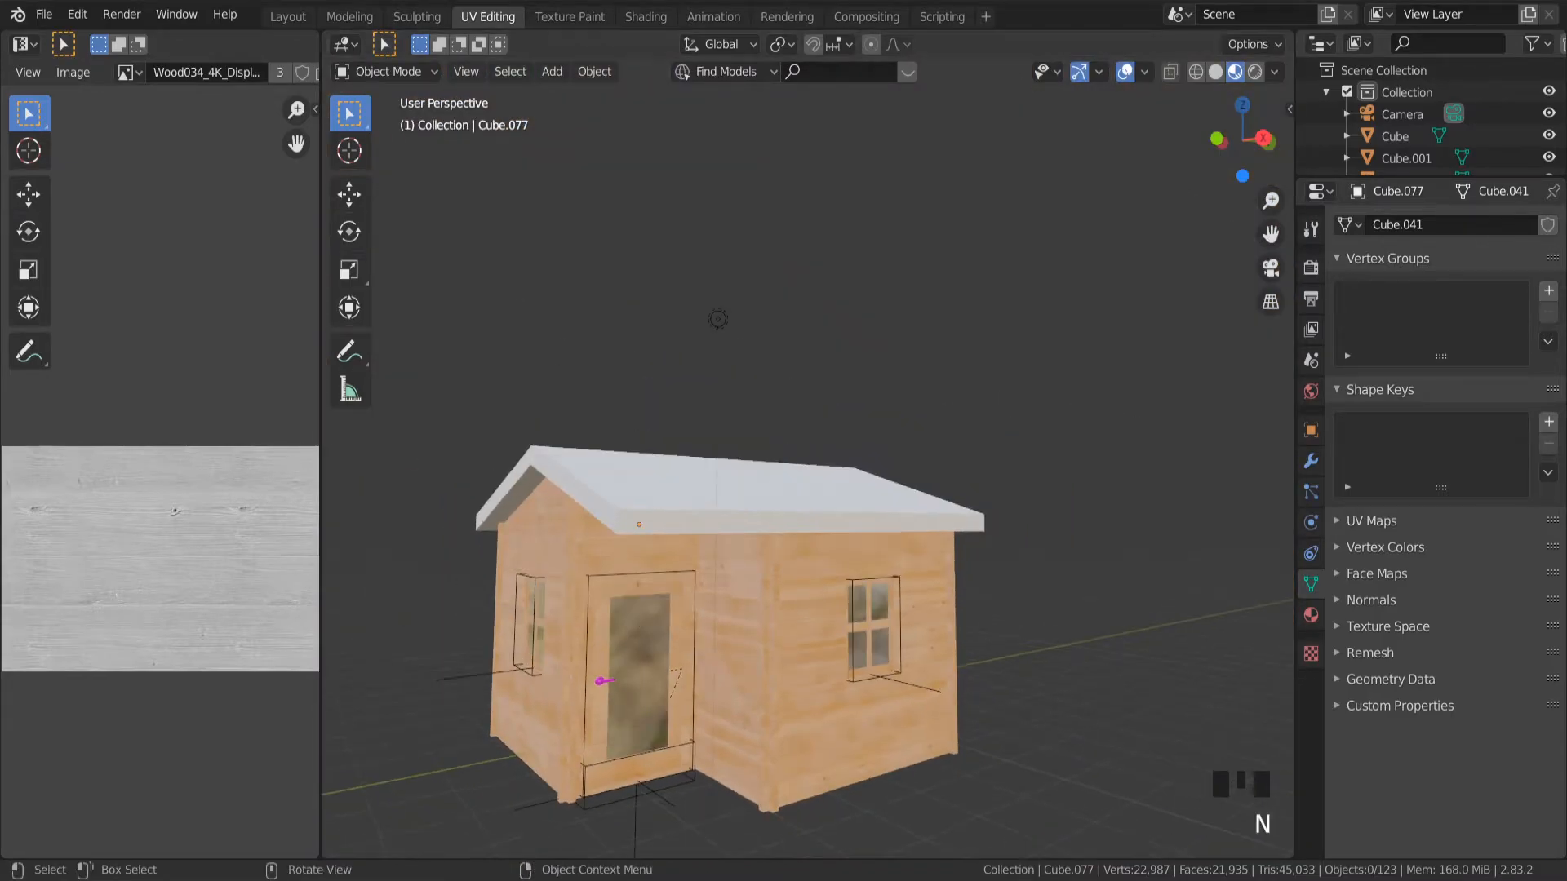
middle_drag(843, 617, 906, 622)
Switch to the Modeling workspace and duplicate the top plank of the long wall under the roof eave in place.
click(349, 16)
scroll(517, 601, down, 9)
scroll(517, 602, up, 5)
middle_drag(517, 601, 585, 385)
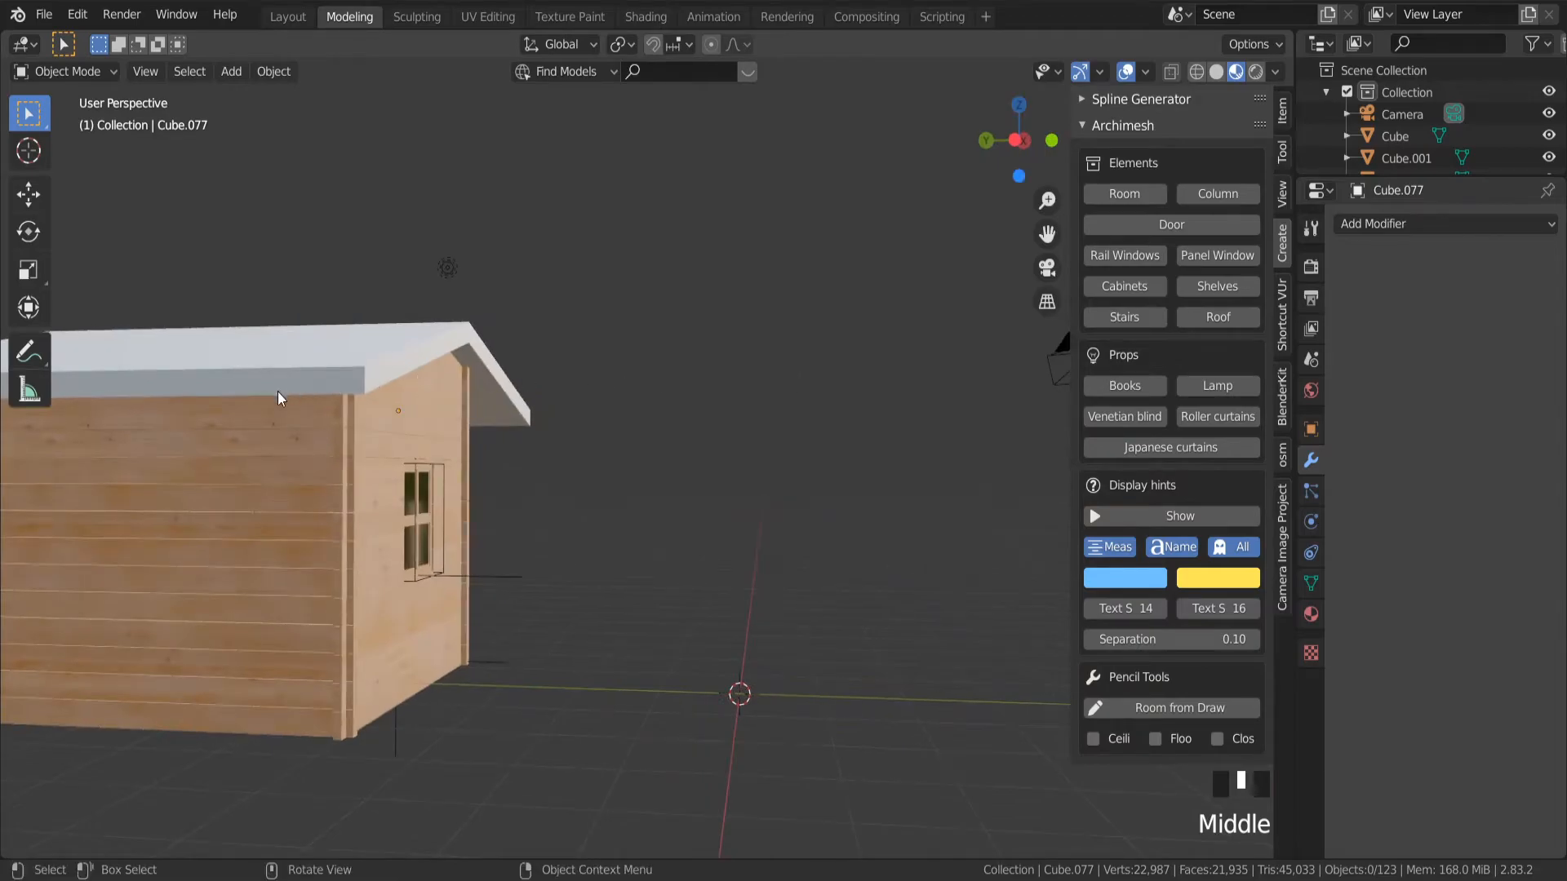
scroll(140, 500, down, 3)
scroll(140, 500, up, 2)
key(shift+d)
click(159, 449)
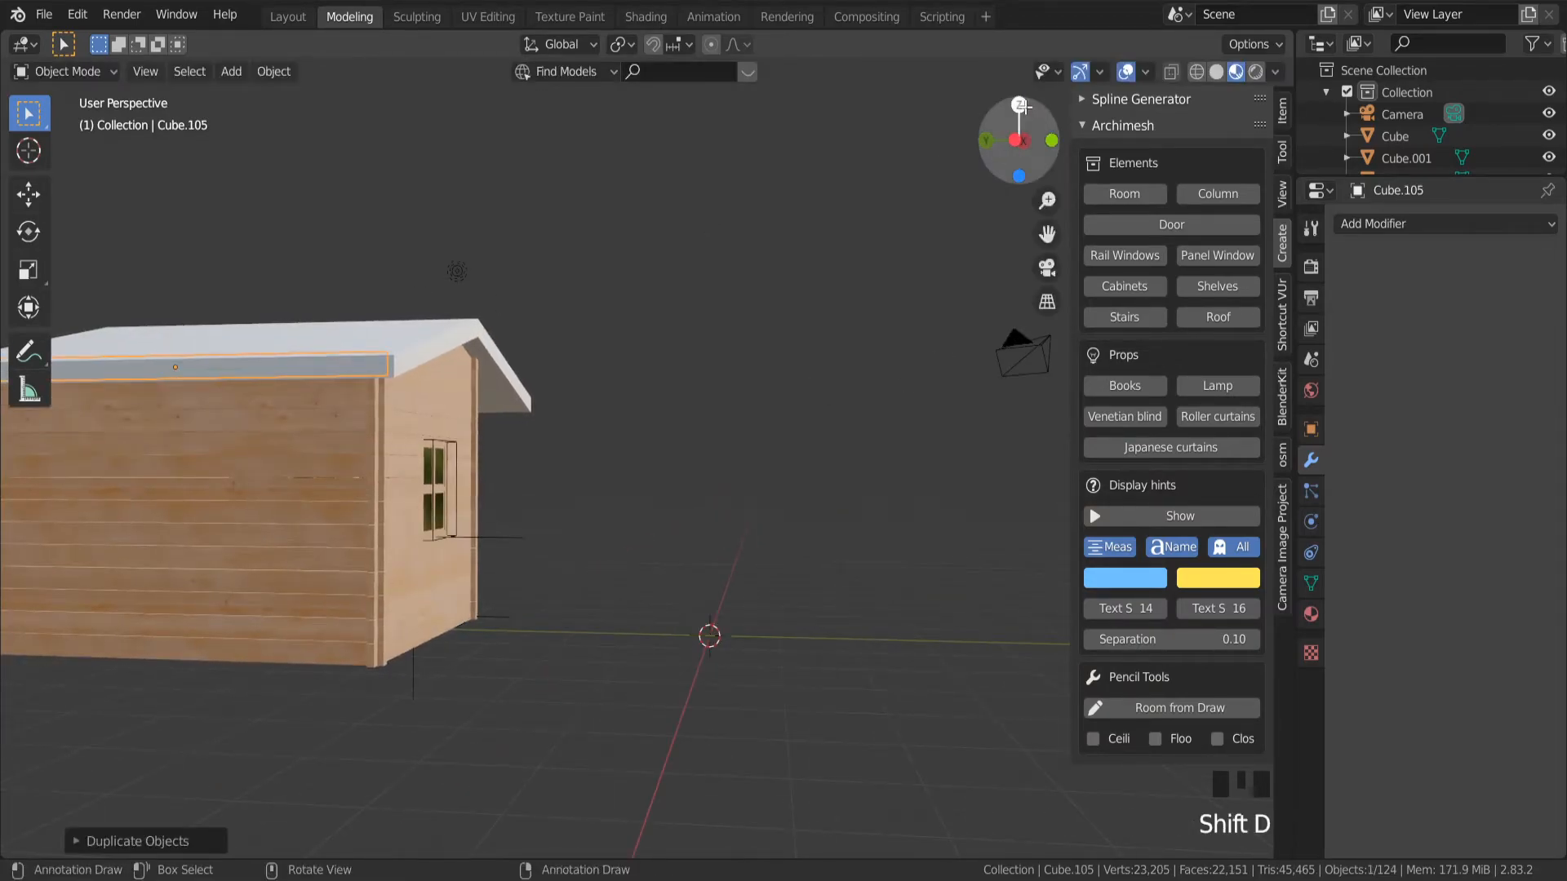
Move the duplicated plank along X in top view until it sits flush against the roof's outer edge.
key(KP_7)
scroll(683, 310, down, 9)
scroll(623, 272, up, 9)
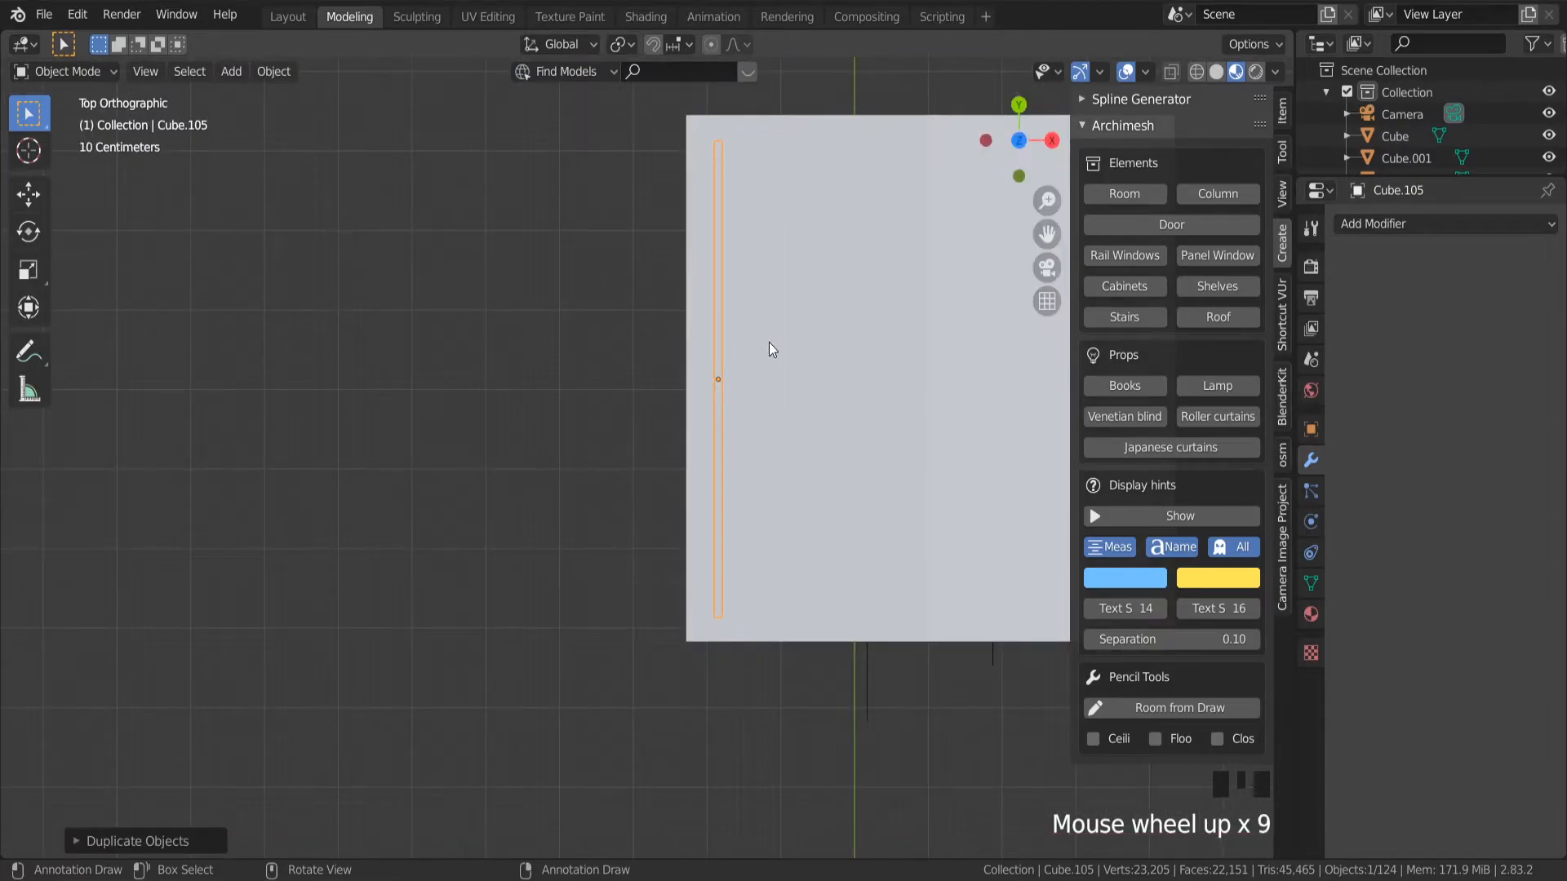
key(g)
key(x)
click(733, 337)
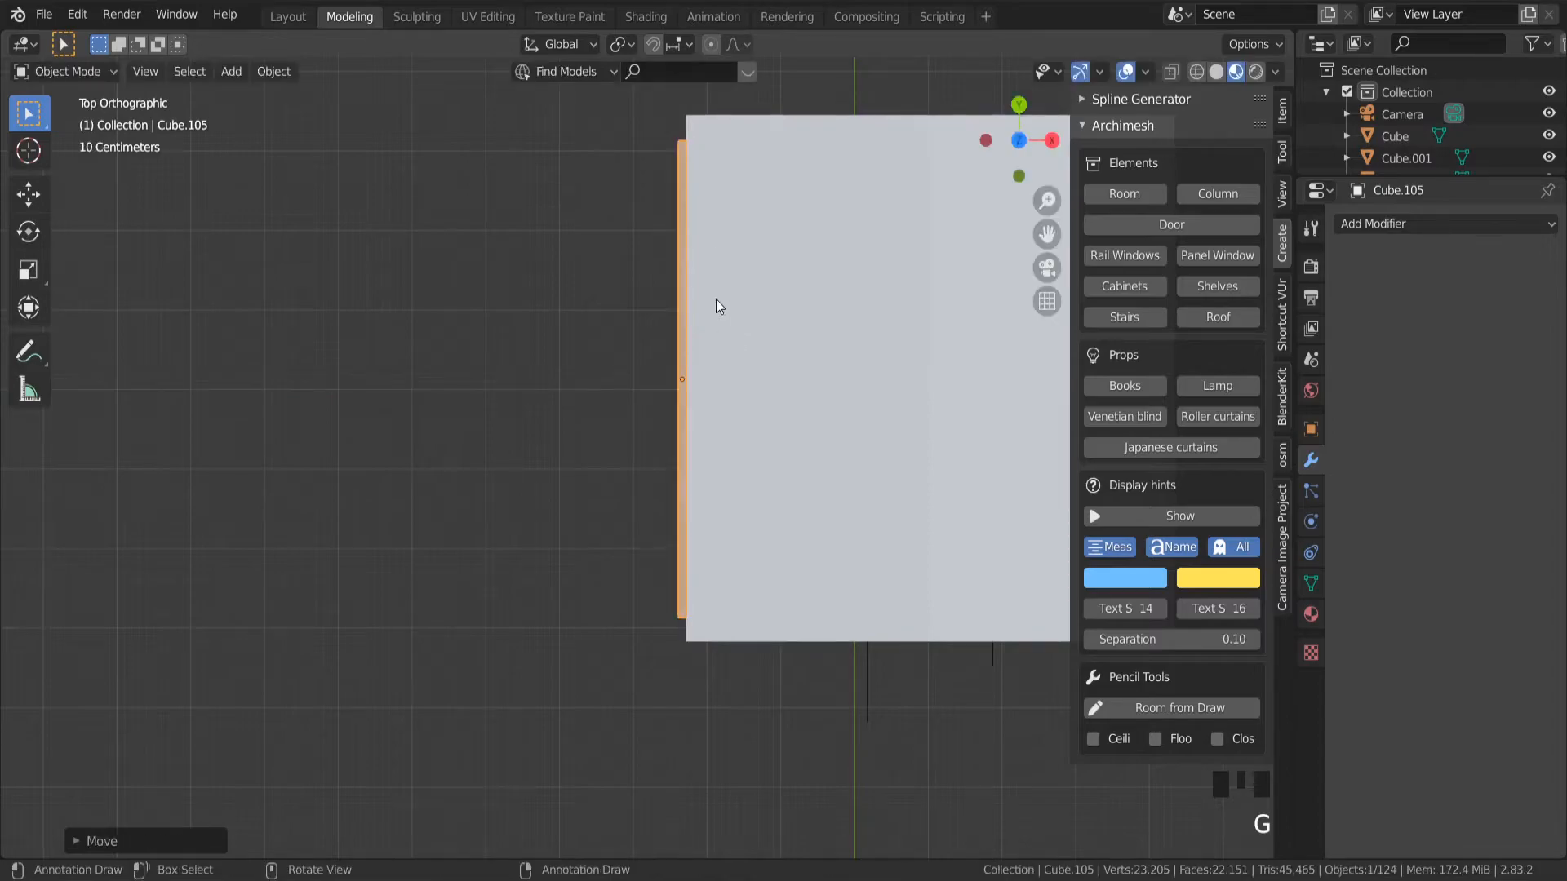
scroll(718, 304, up, 9)
key(g)
key(x)
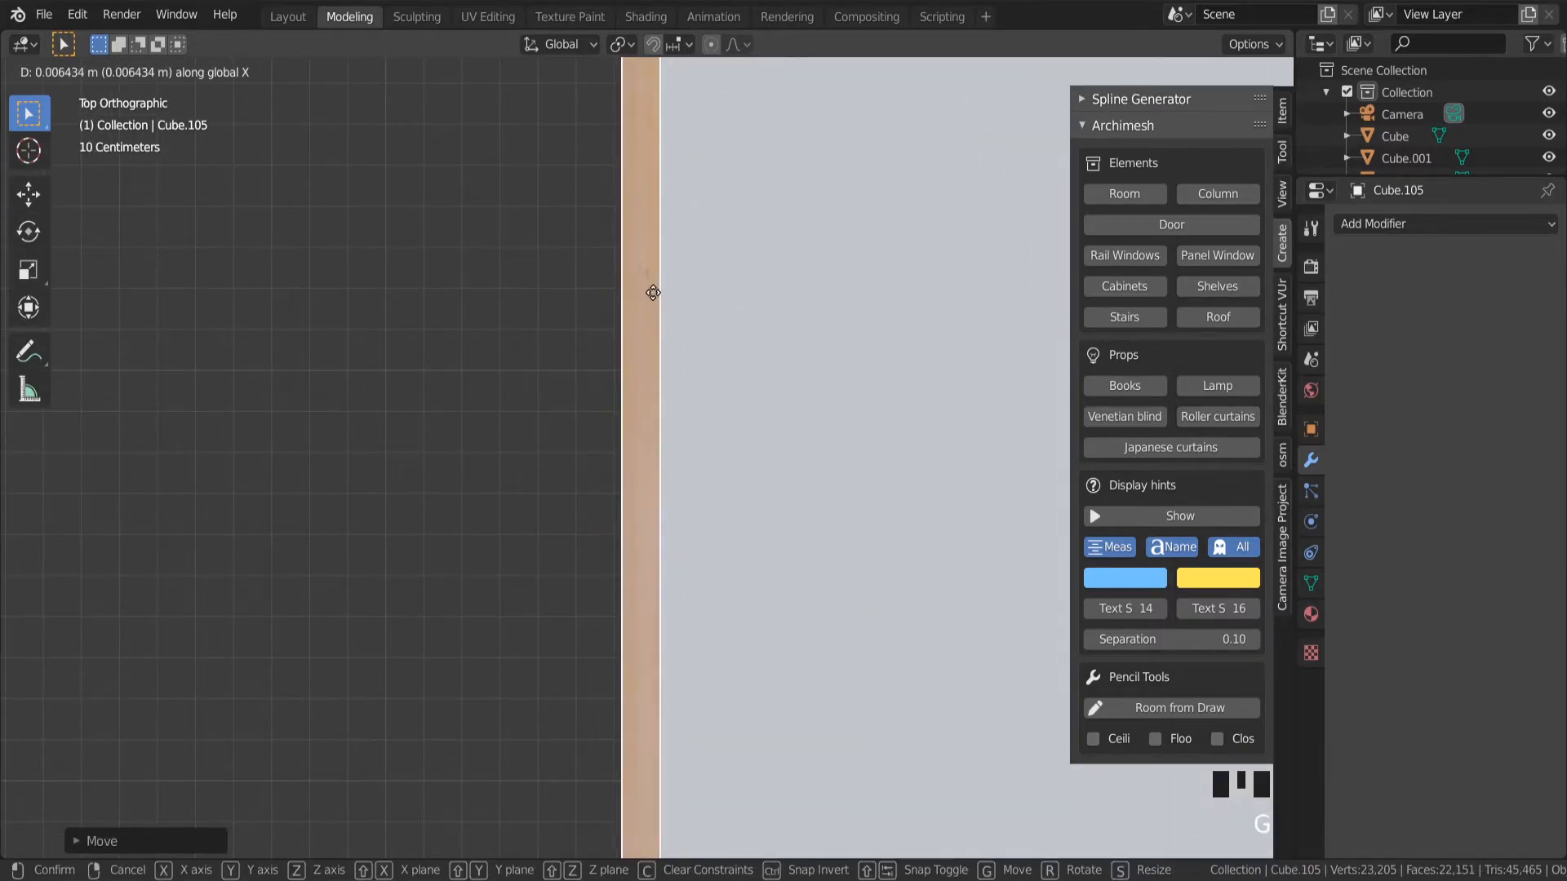
click(651, 293)
Scale the eave board along Y in top view so it spans the full length of the roof edge.
scroll(654, 310, down, 9)
scroll(679, 415, up, 2)
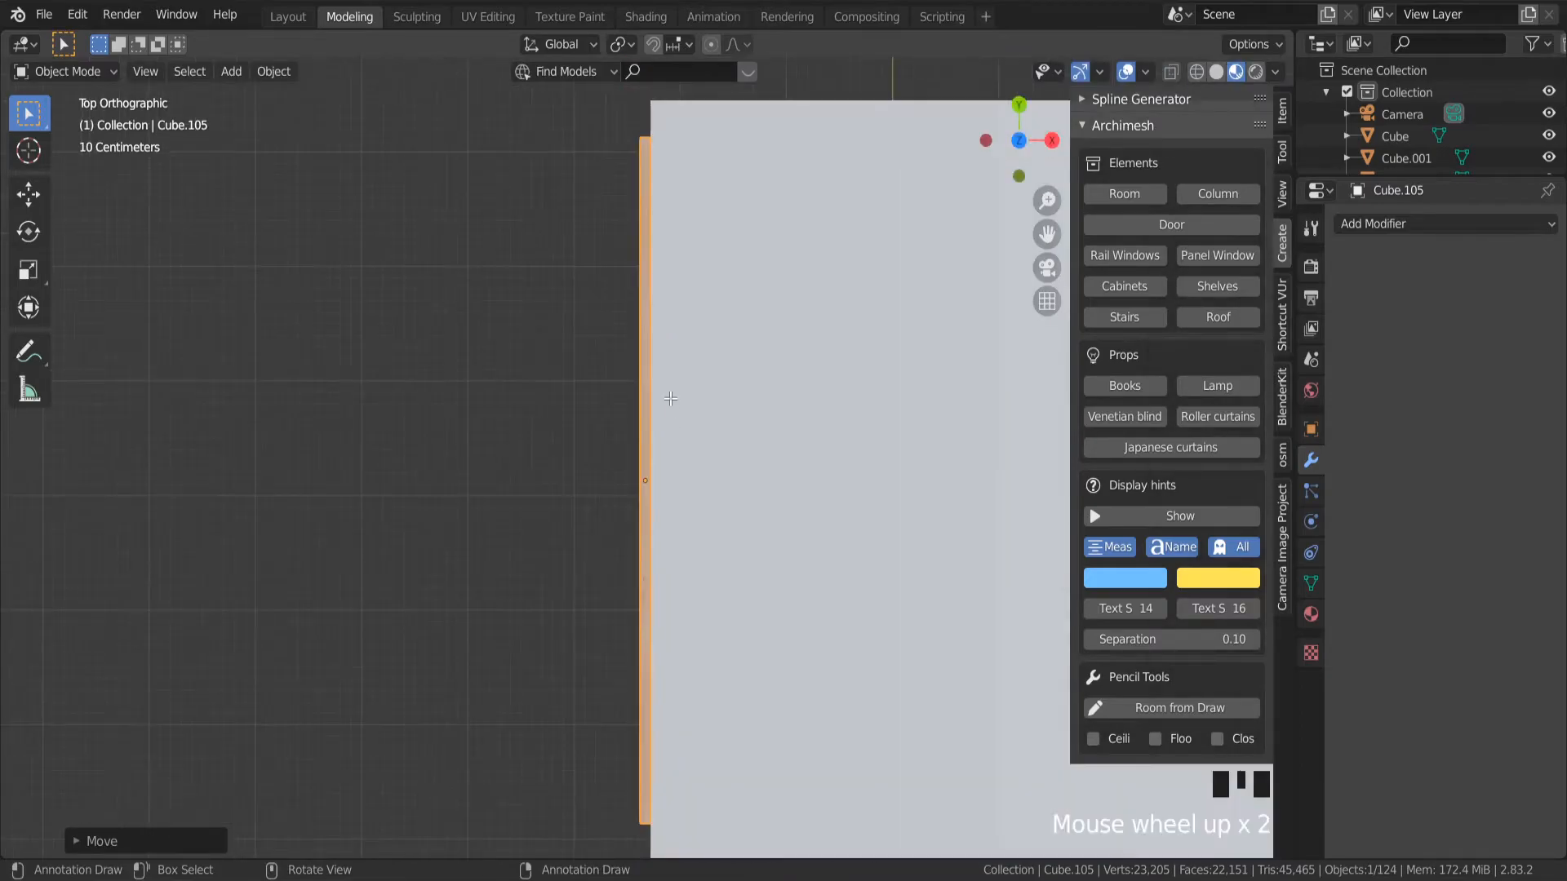
key(Tab)
key(Tab)
key(s)
key(y)
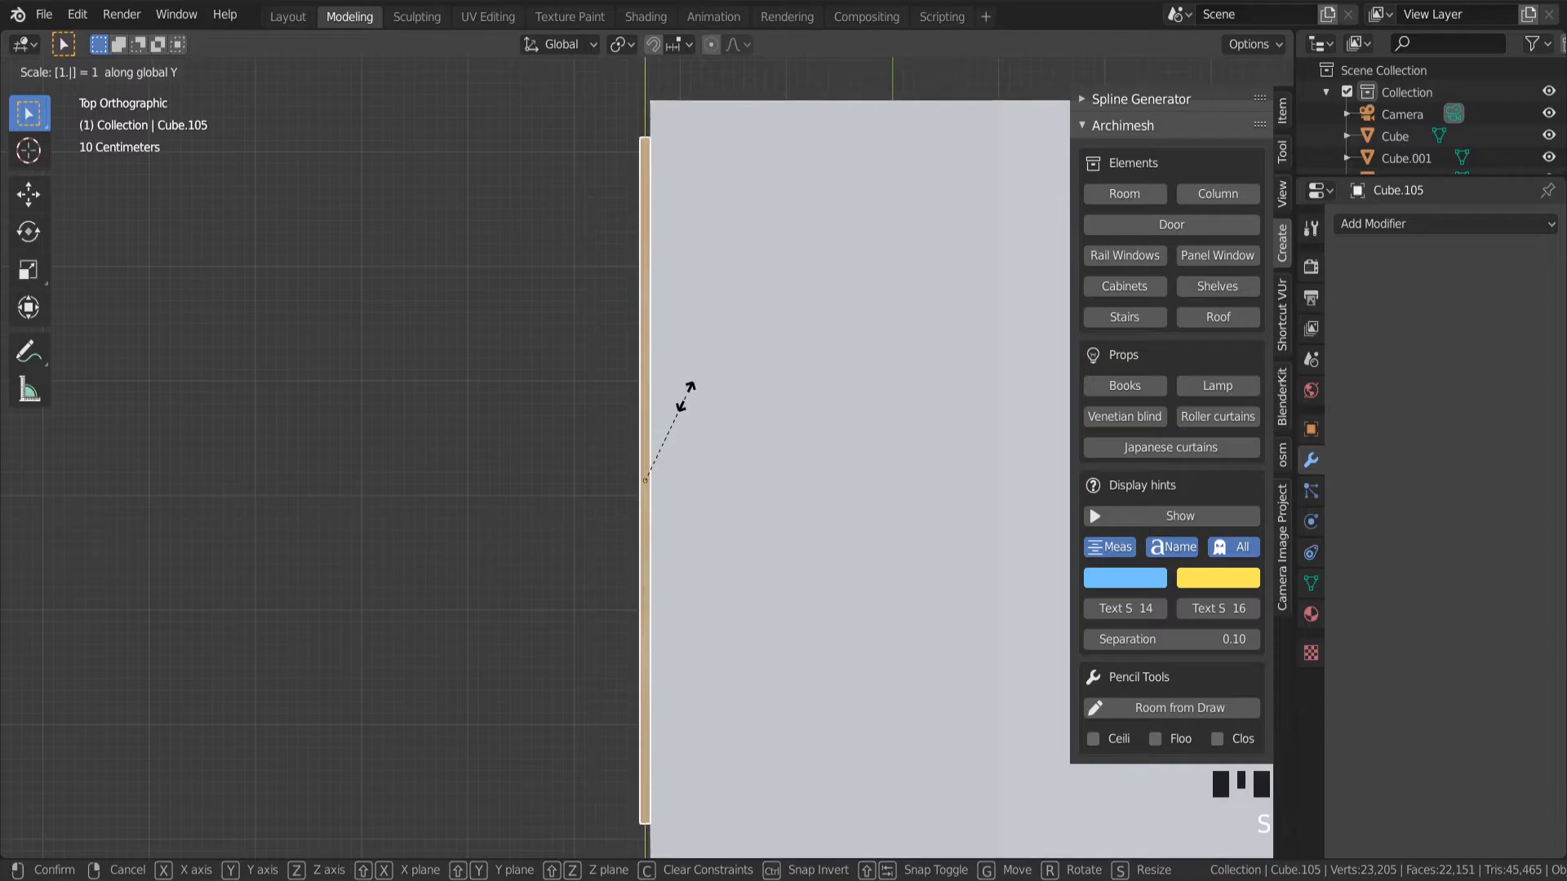
key(Return)
scroll(687, 404, down, 4)
scroll(687, 555, up, 3)
middle_drag(686, 531, 868, 430)
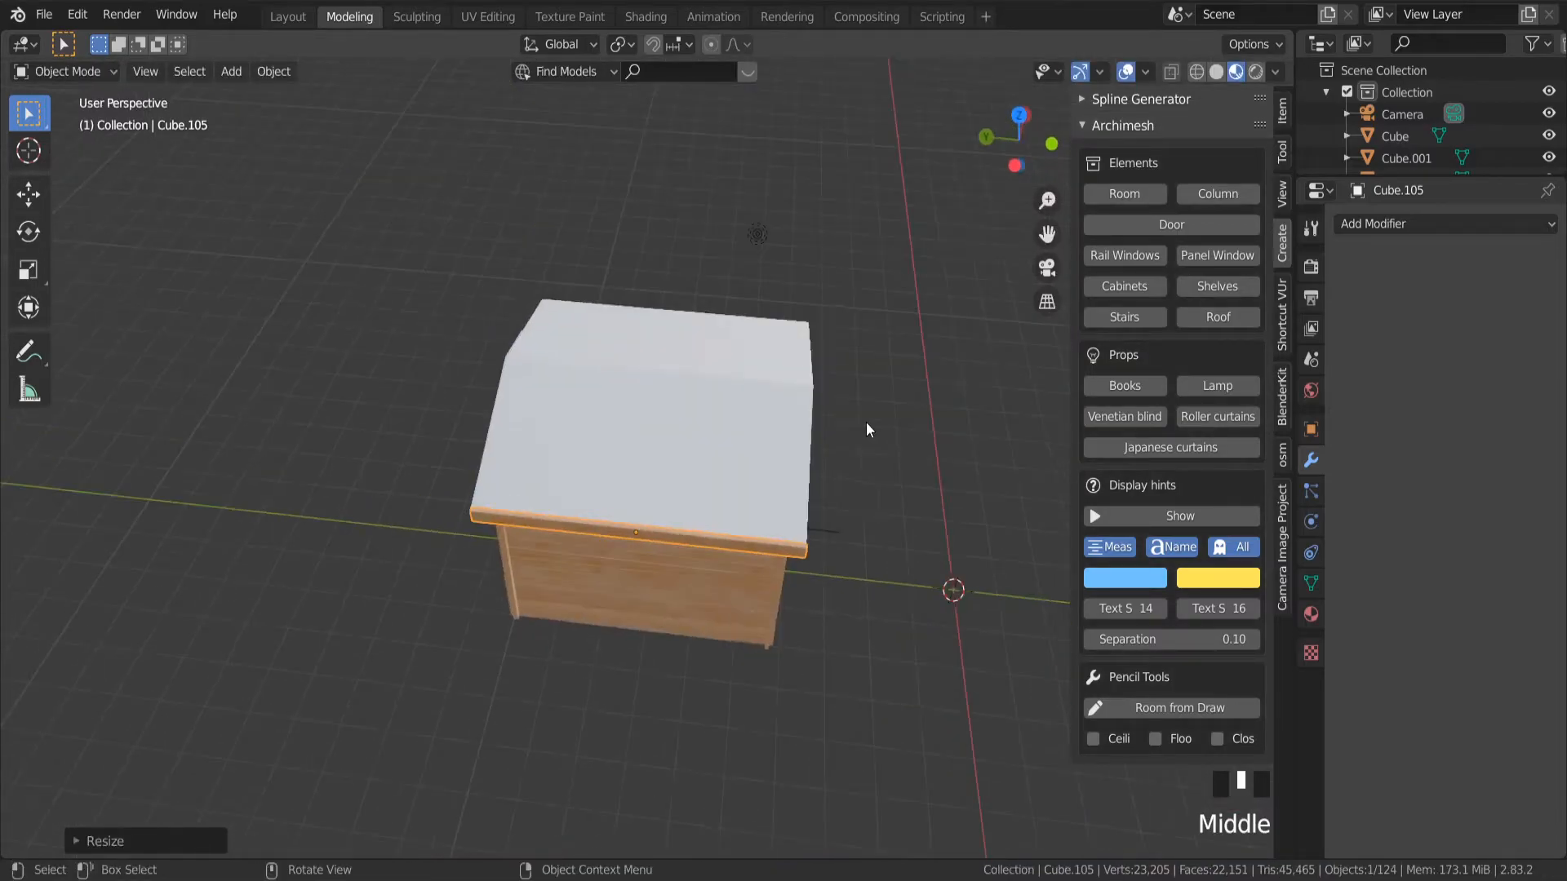
scroll(868, 430, up, 5)
middle_drag(479, 545, 481, 393)
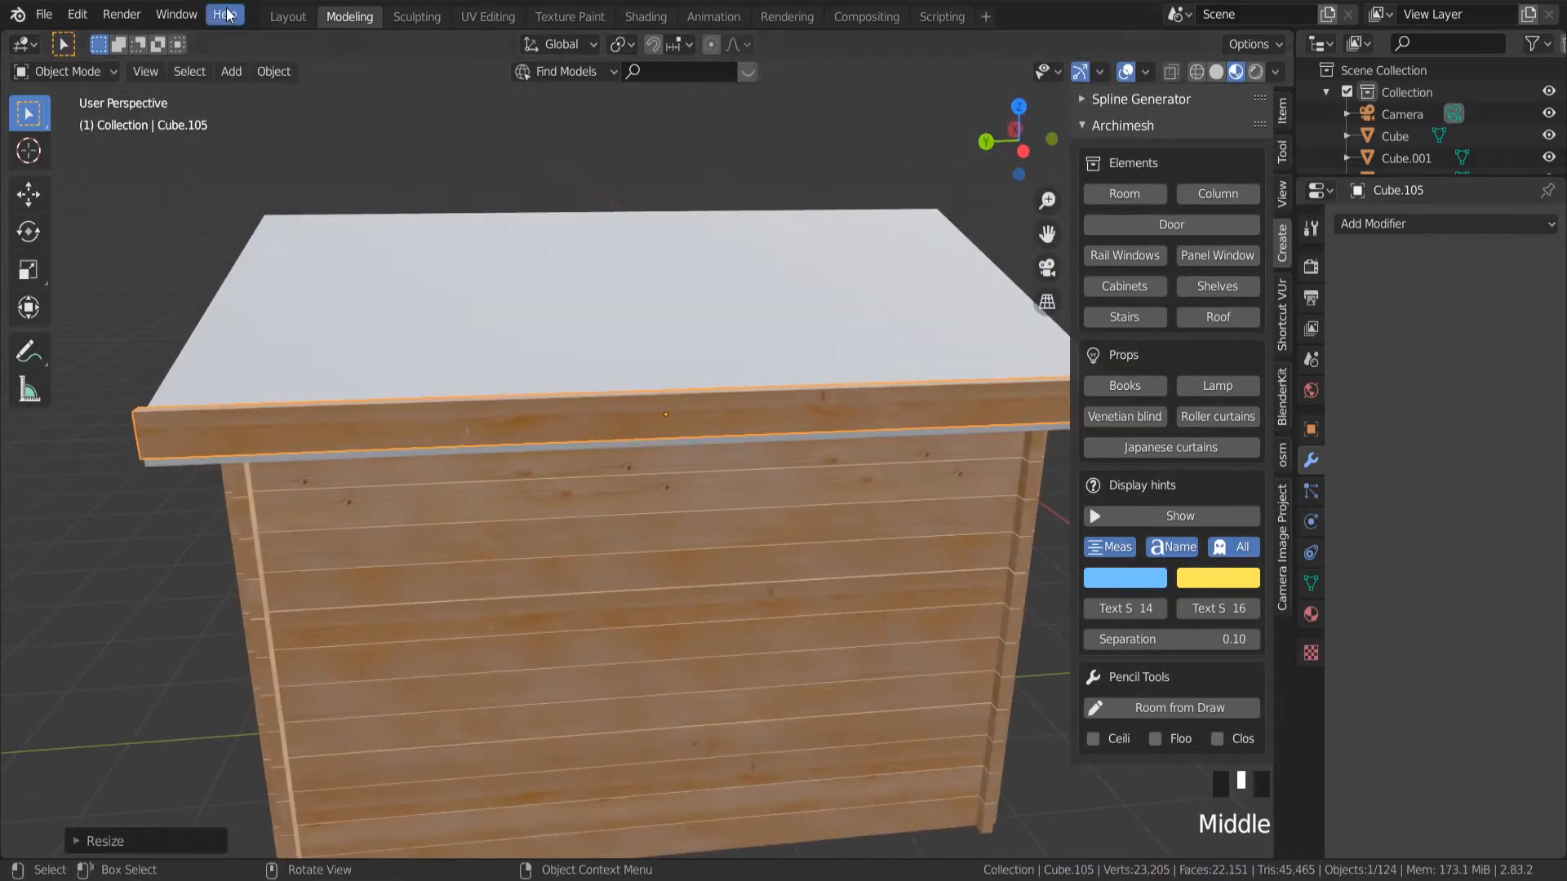
Switch to the UV Editing workspace and scale the lengthened eave board's UVs along X.
click(488, 16)
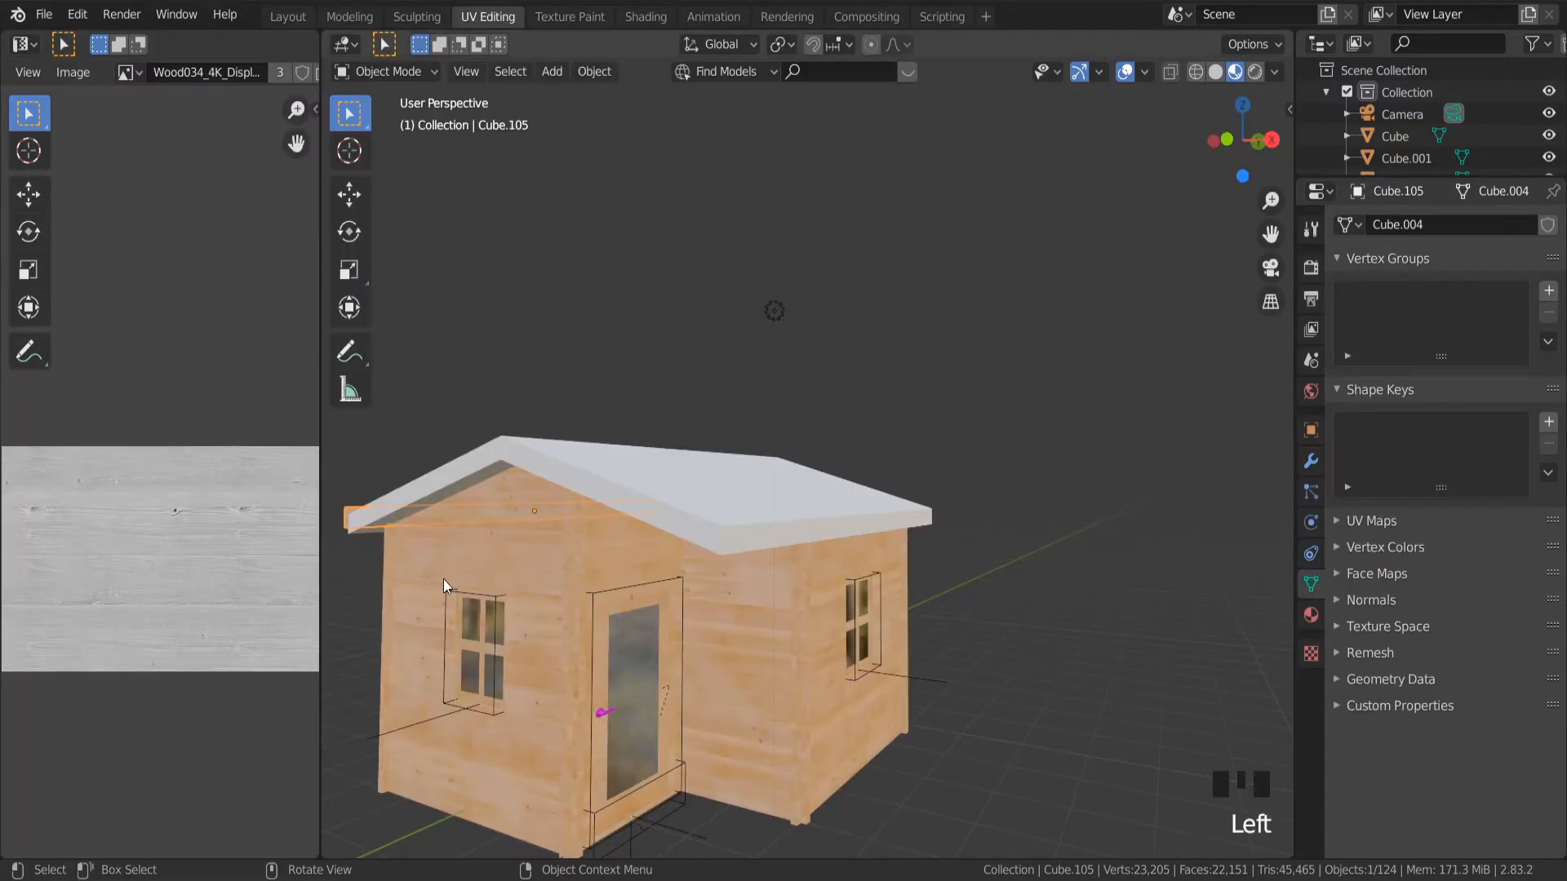
scroll(204, 498, down, 4)
key(Tab)
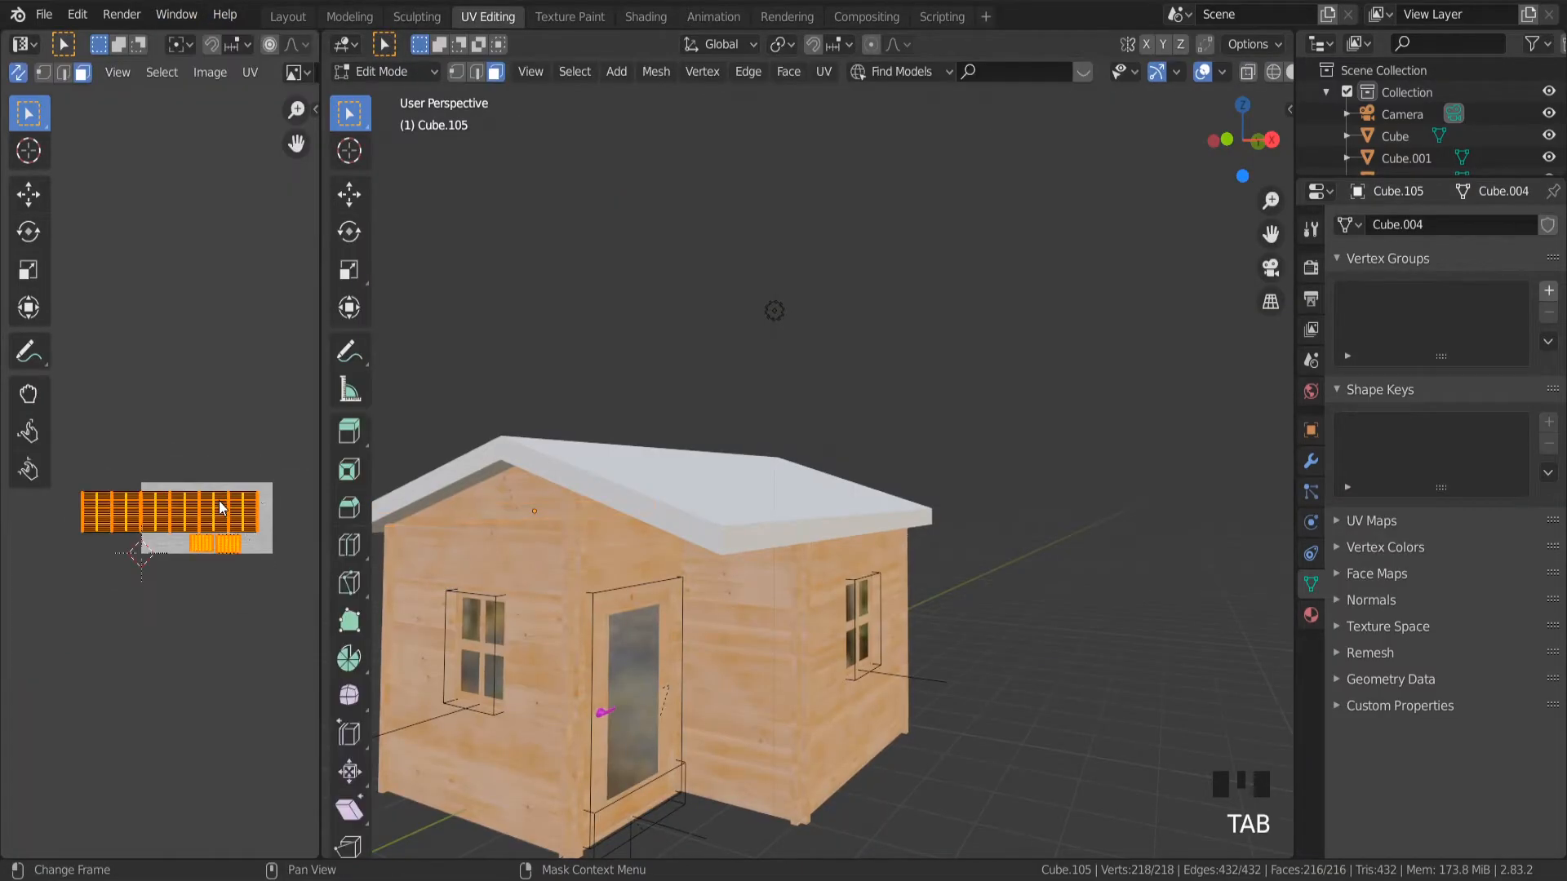
key(s)
key(x)
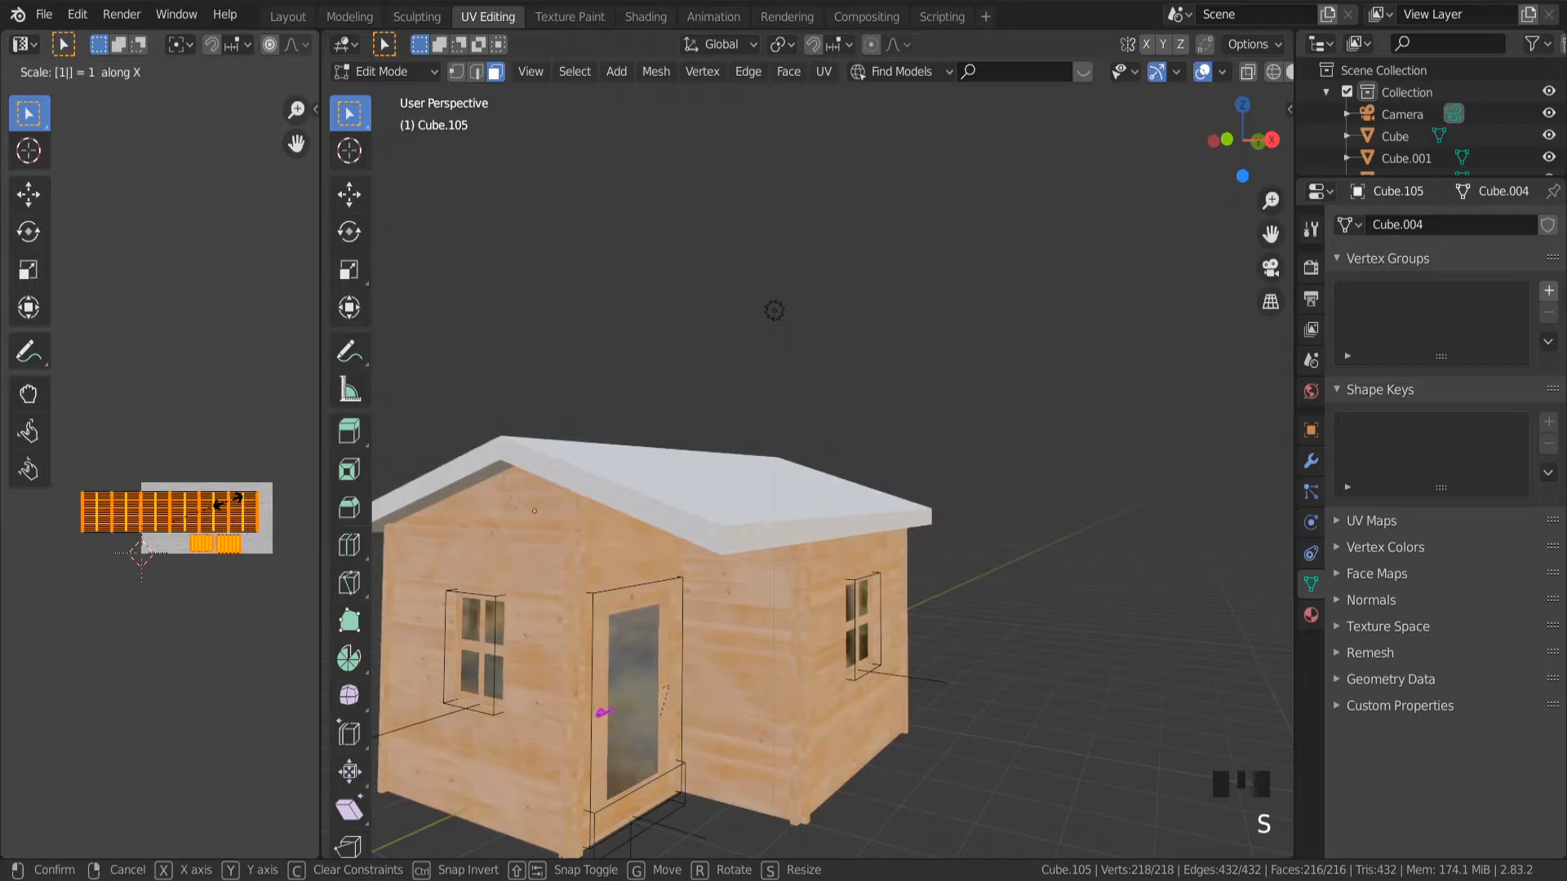
key(Return)
key(Tab)
scroll(468, 482, down, 3)
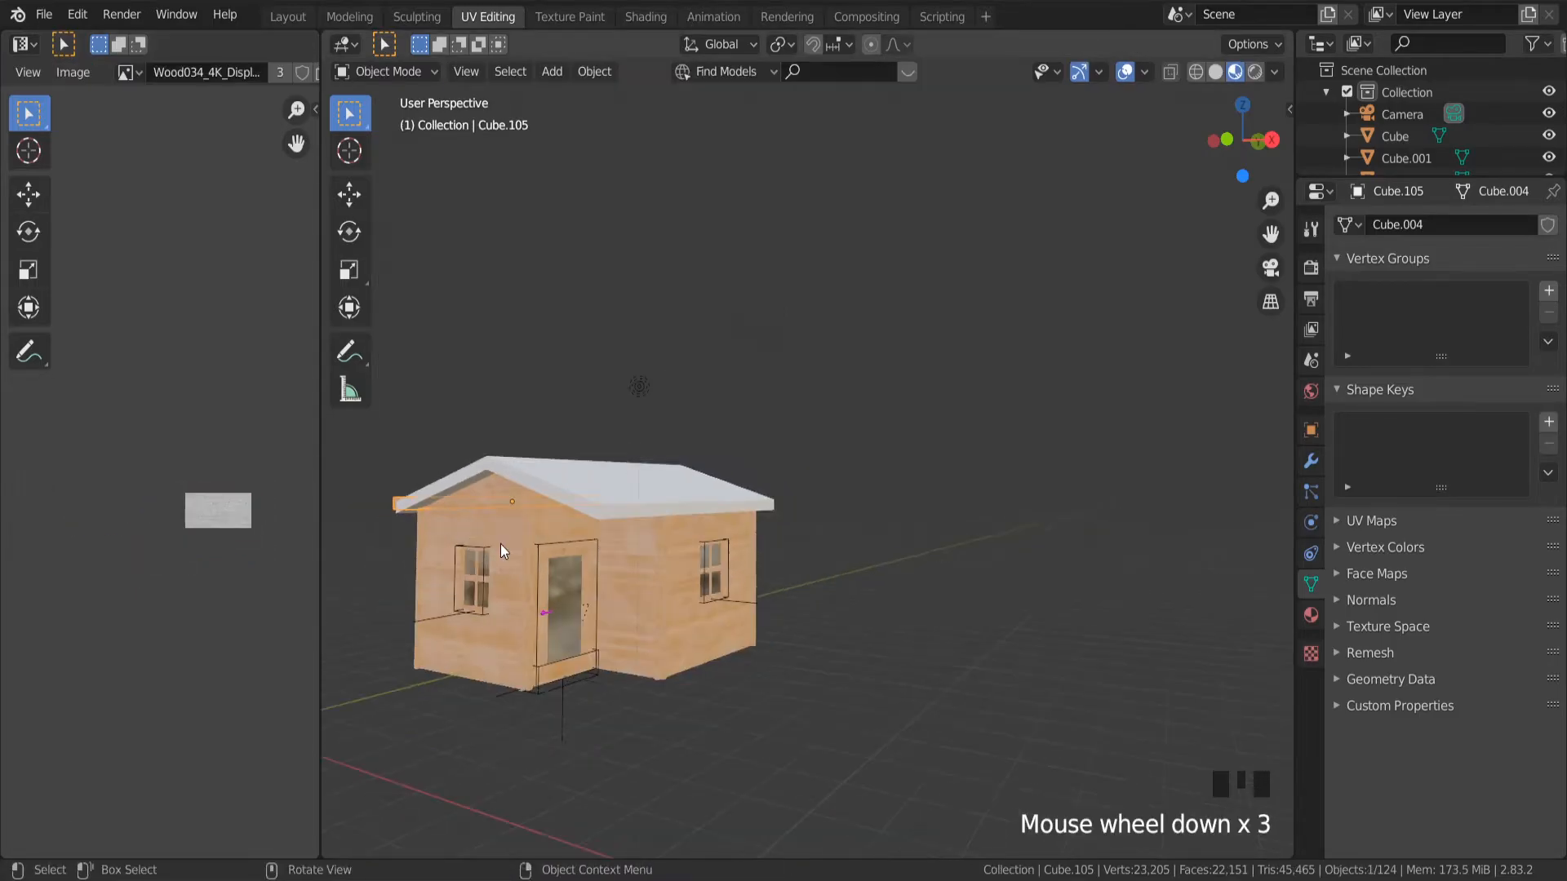
Duplicate the eave board in top view and move the copy about 6.68 m along X to the opposite roof edge.
scroll(503, 497, up, 4)
scroll(504, 504, up, 1)
click(1242, 105)
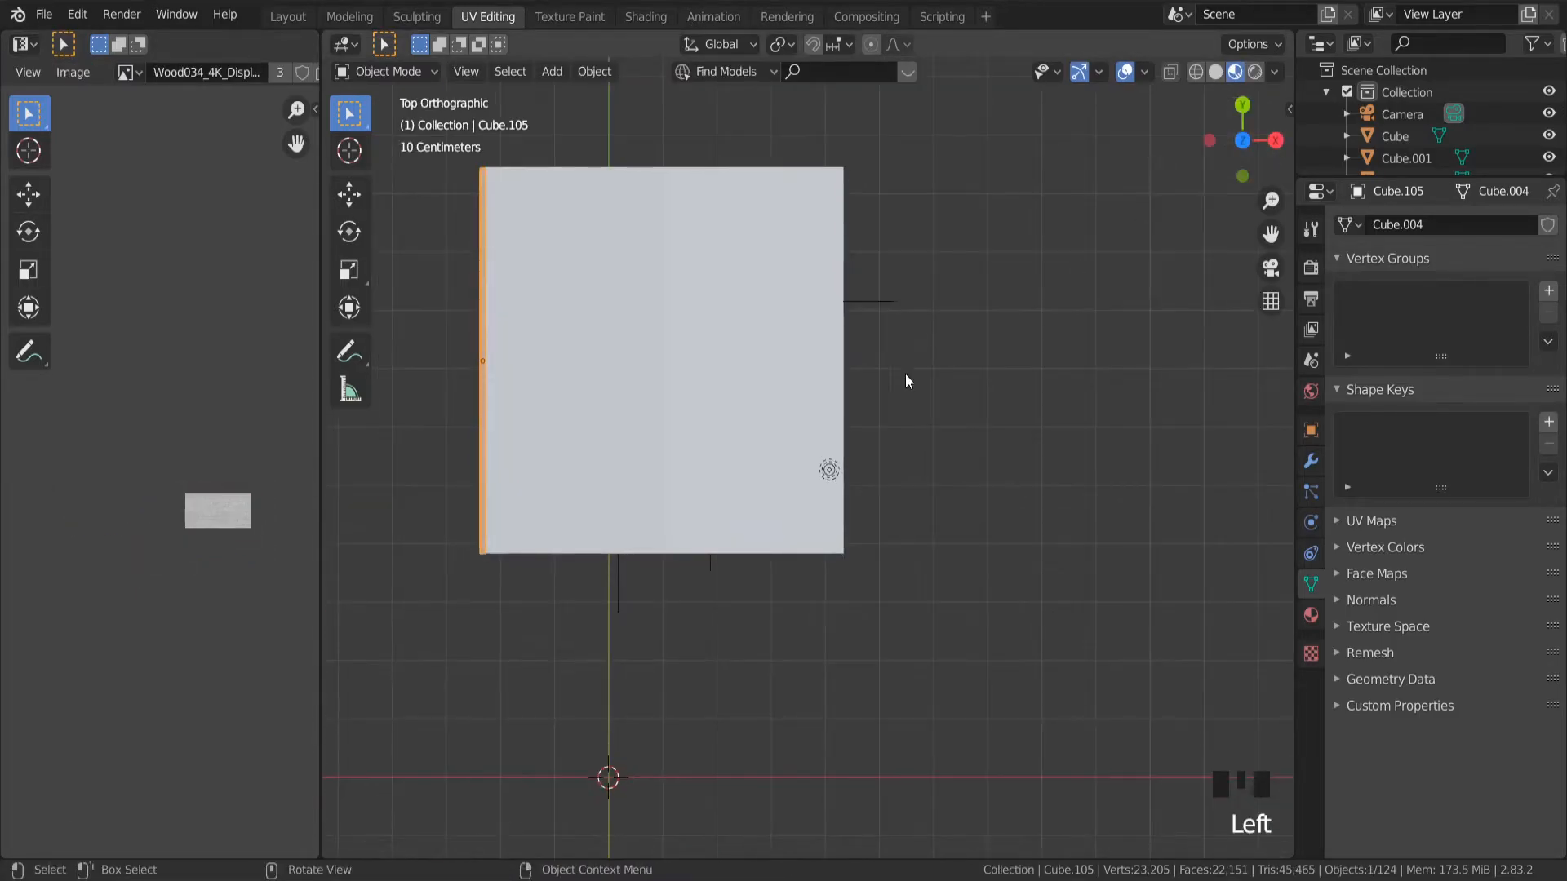
scroll(846, 406, down, 1)
key(shift+d)
key(x)
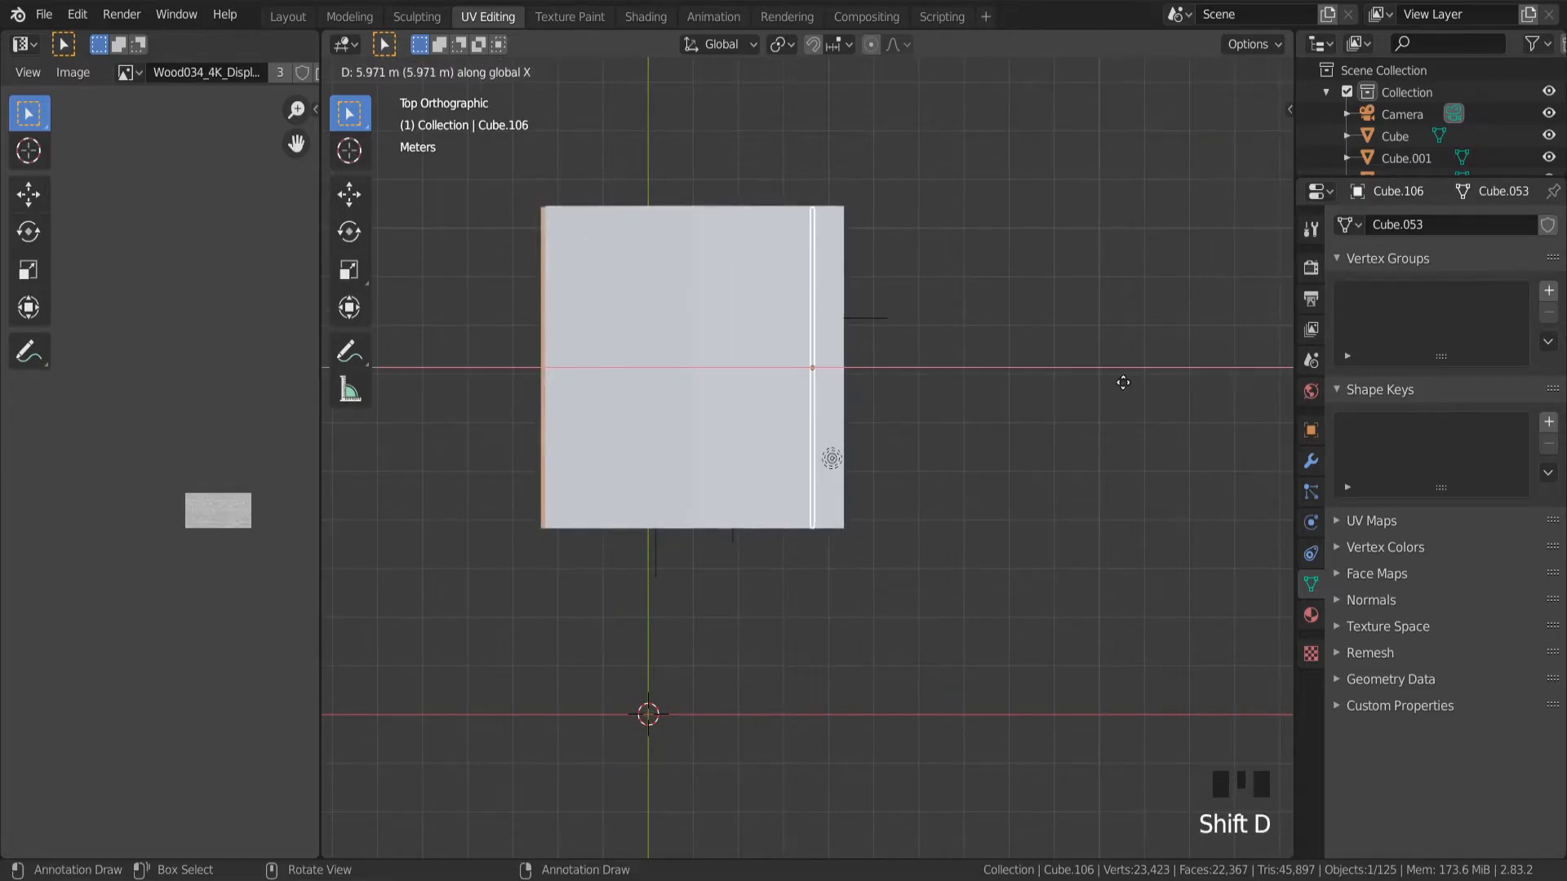
click(1146, 392)
scroll(805, 351, up, 8)
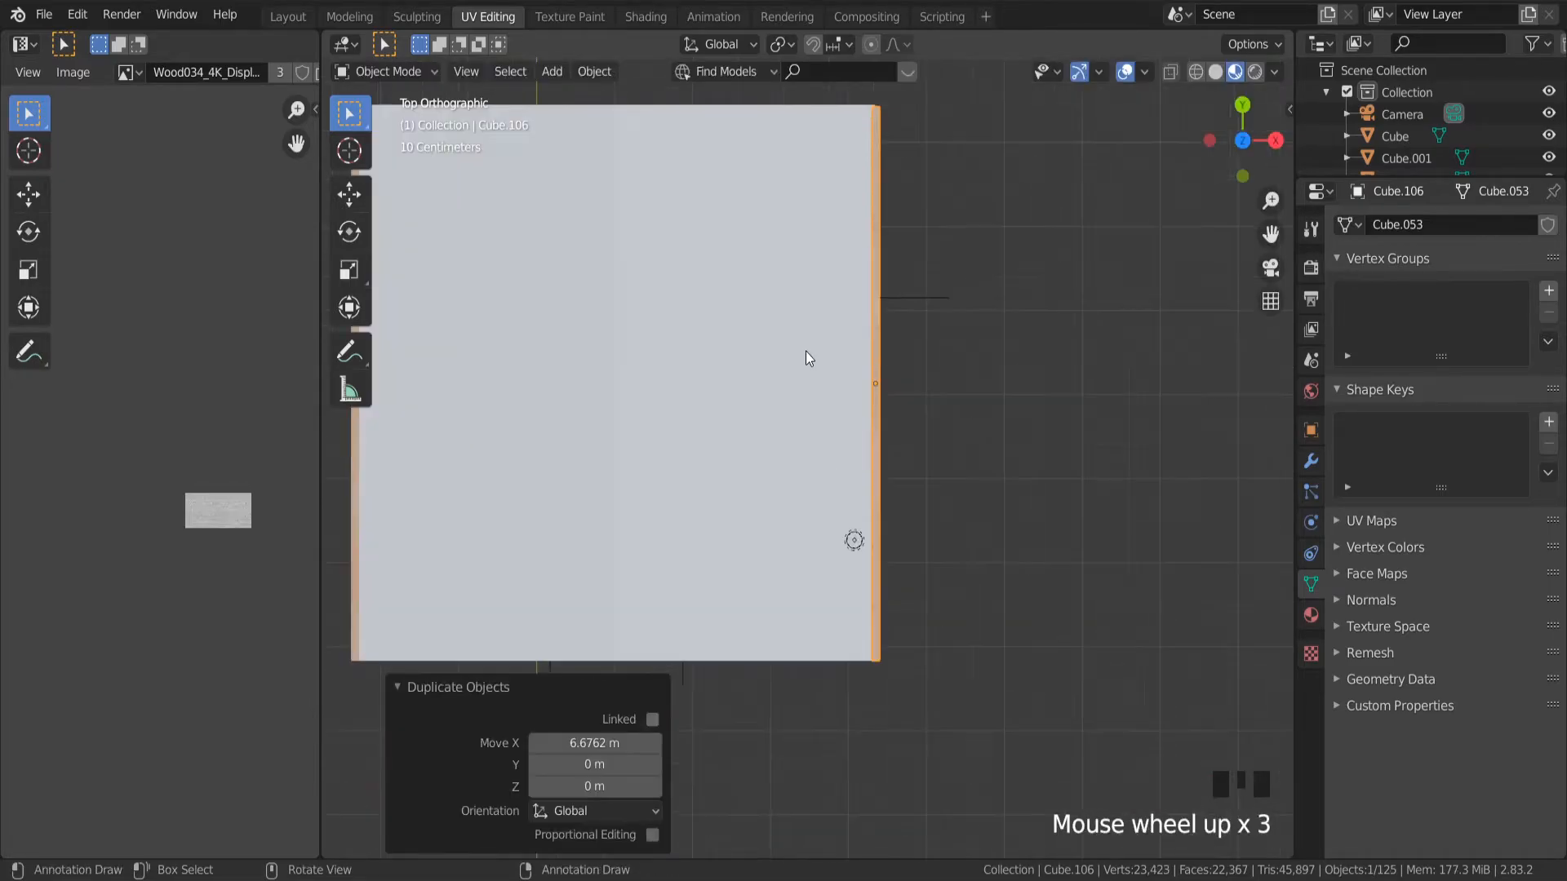
middle_drag(956, 361, 734, 290)
scroll(1069, 248, down, 4)
middle_drag(1069, 248, 1035, 247)
scroll(958, 283, up, 4)
scroll(1035, 247, down, 8)
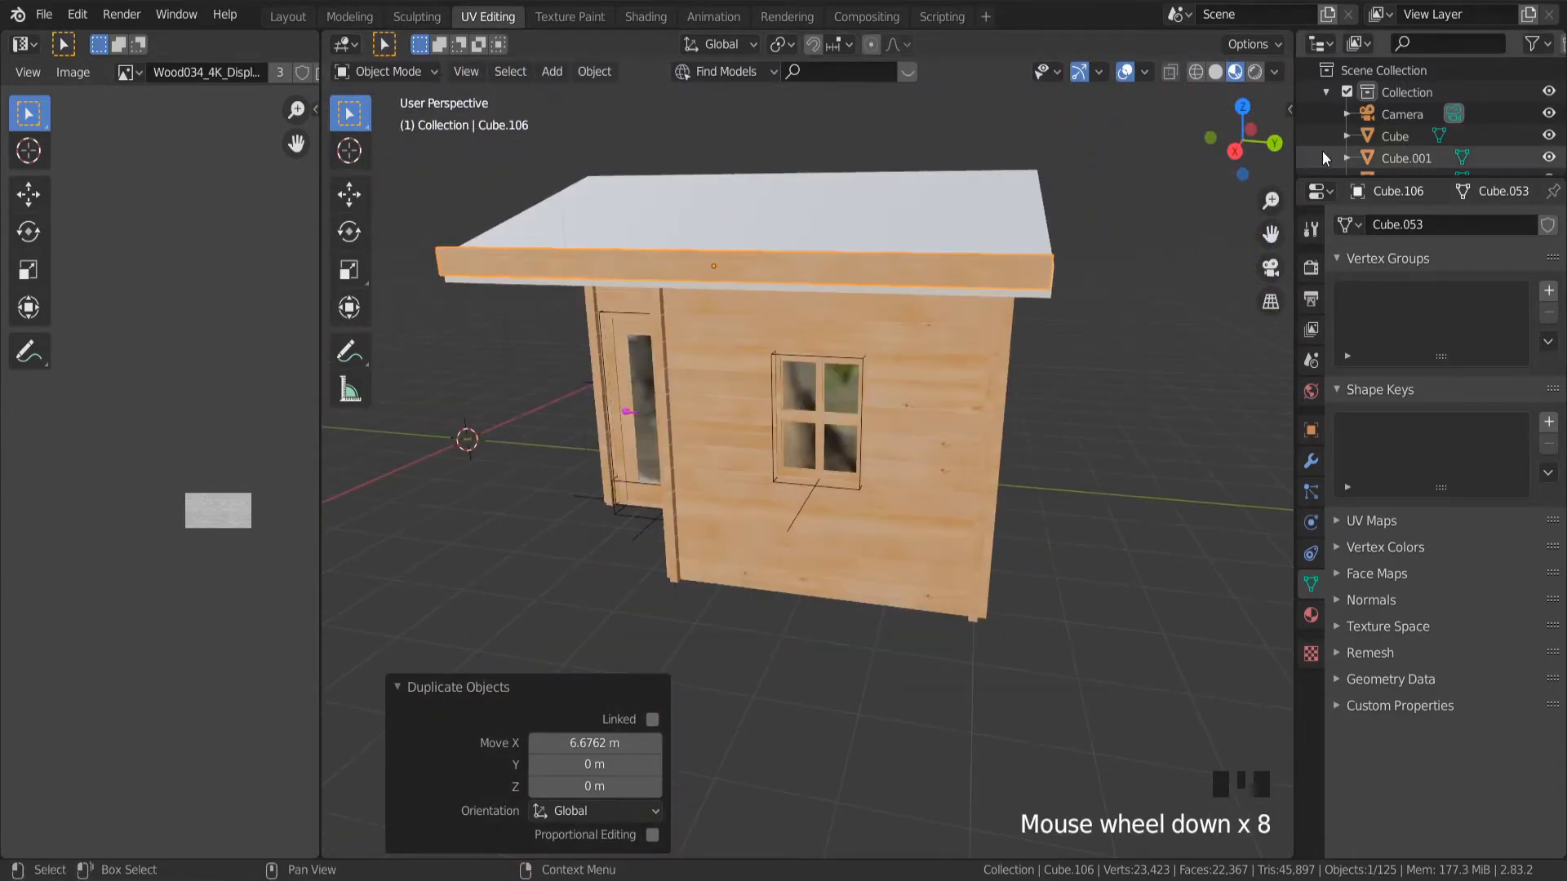
In back view, shift the duplicated eave board about 0.039 m along X and lower it about 0.078 m to cover the roof's end face.
click(1273, 144)
scroll(904, 258, up, 5)
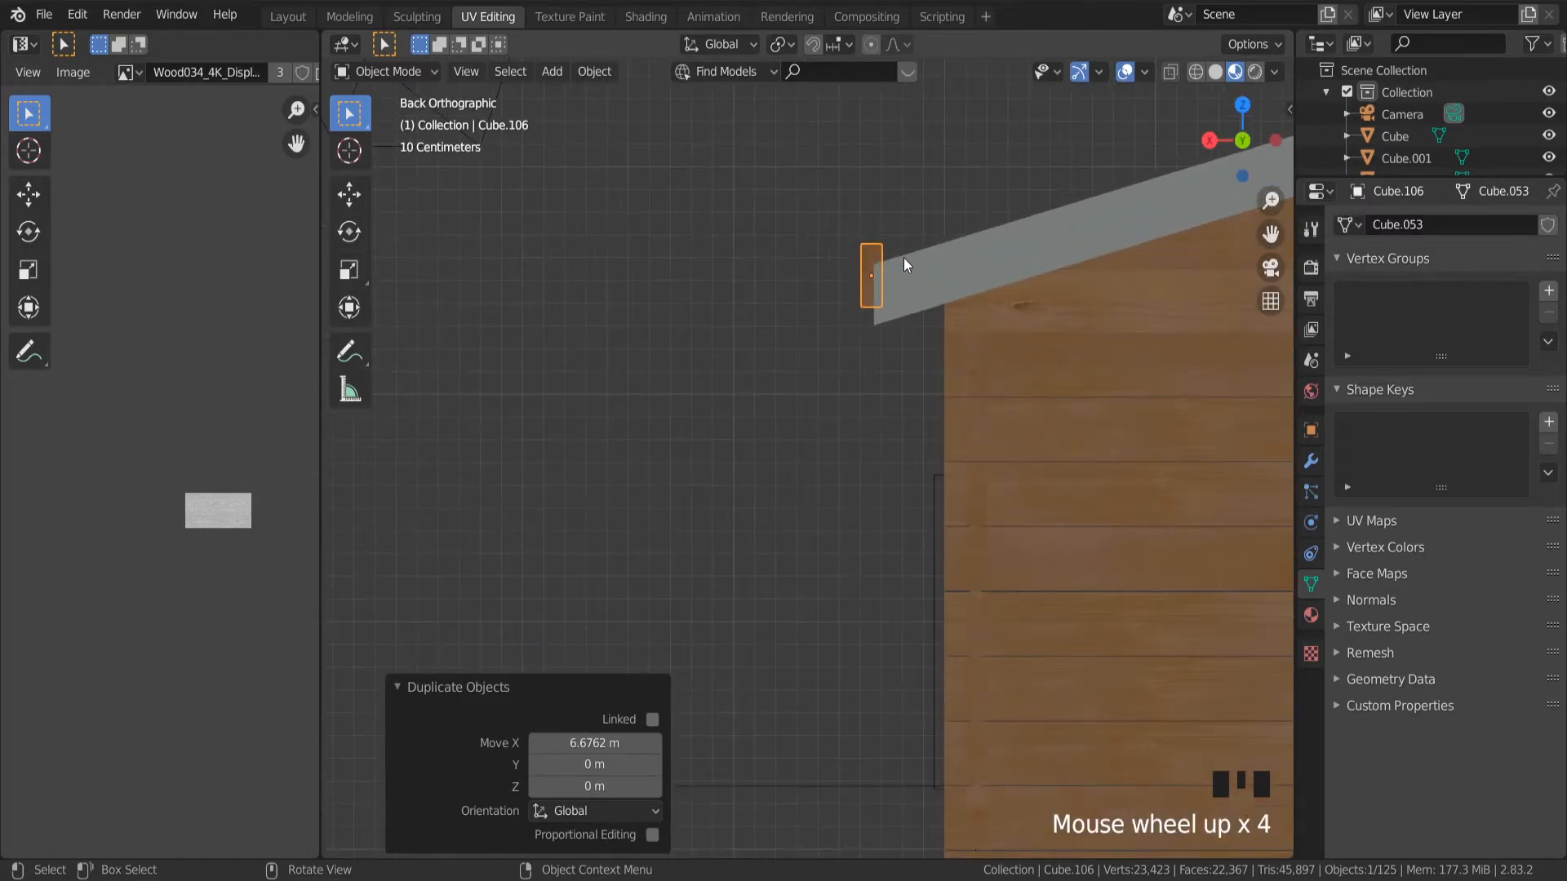
key(g)
key(x)
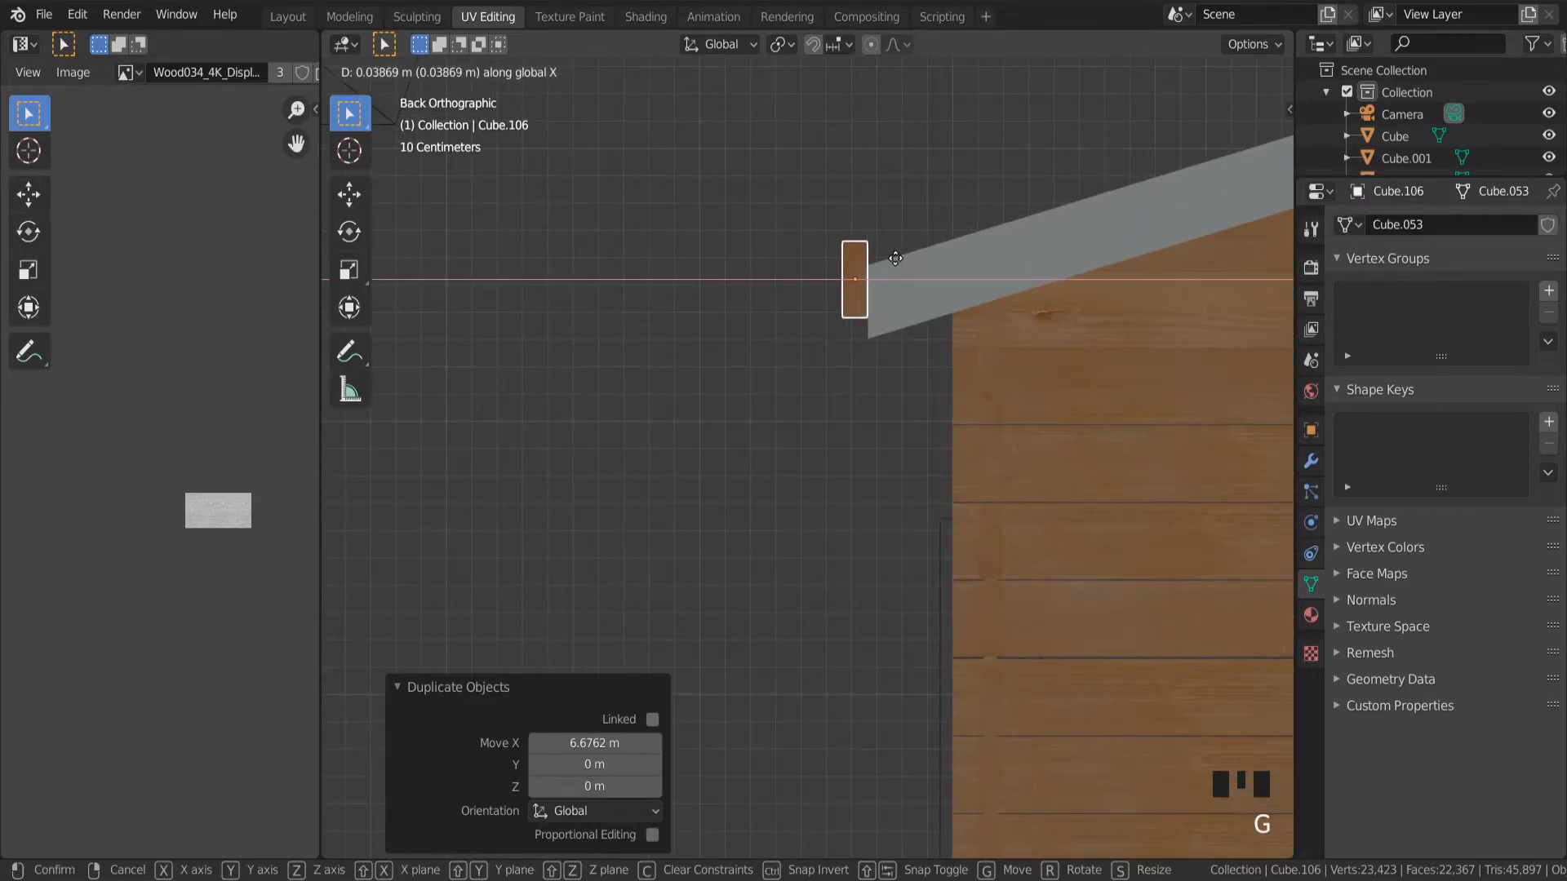
click(895, 258)
scroll(897, 258, up, 4)
key(g)
key(z)
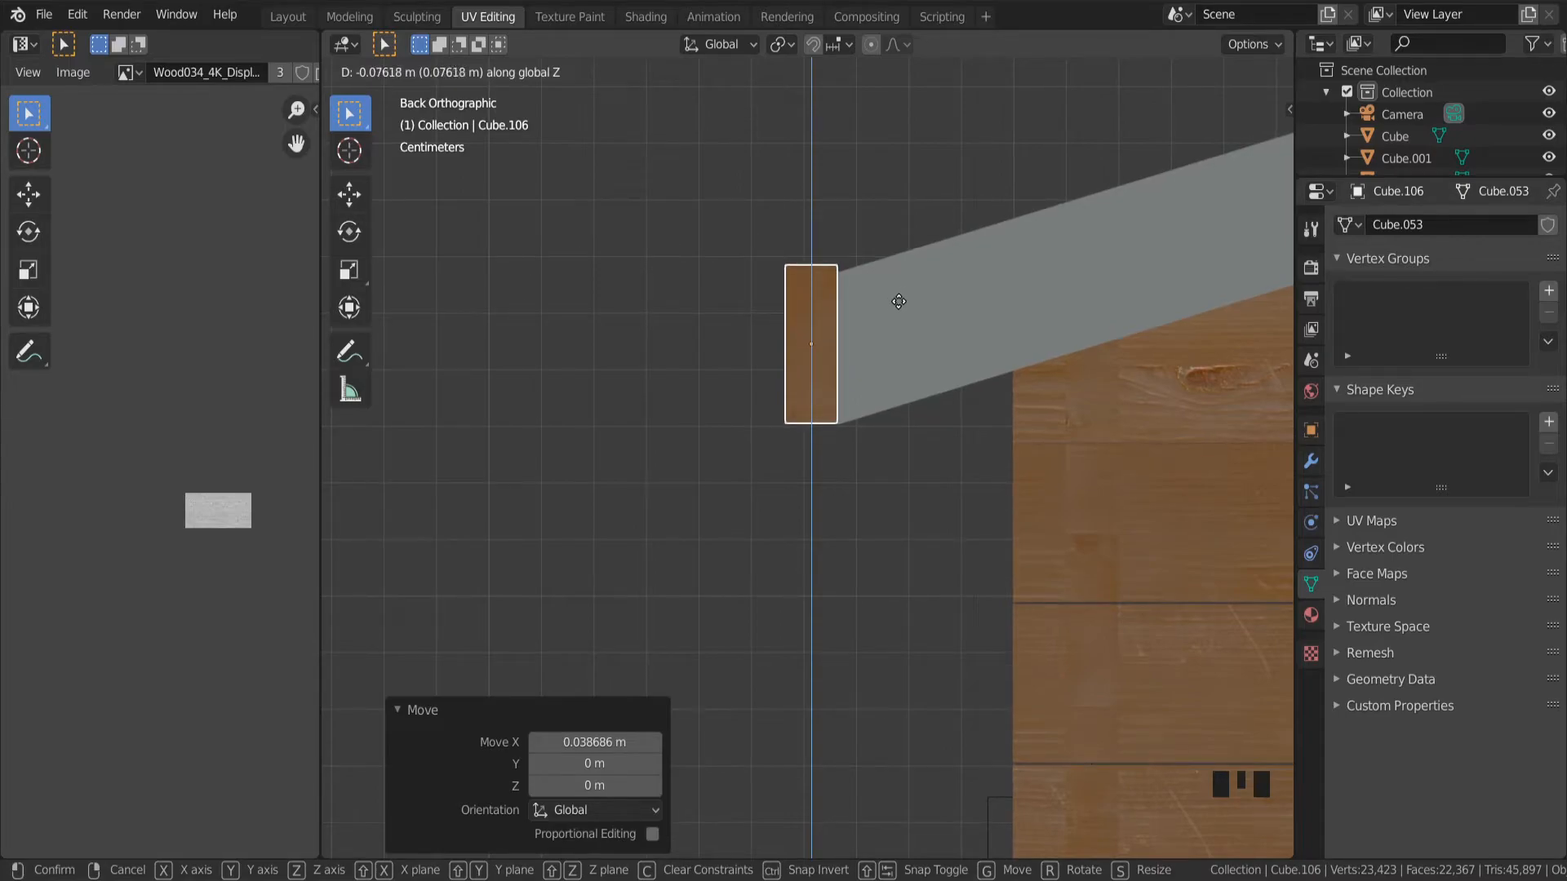
click(898, 302)
scroll(898, 302, down, 10)
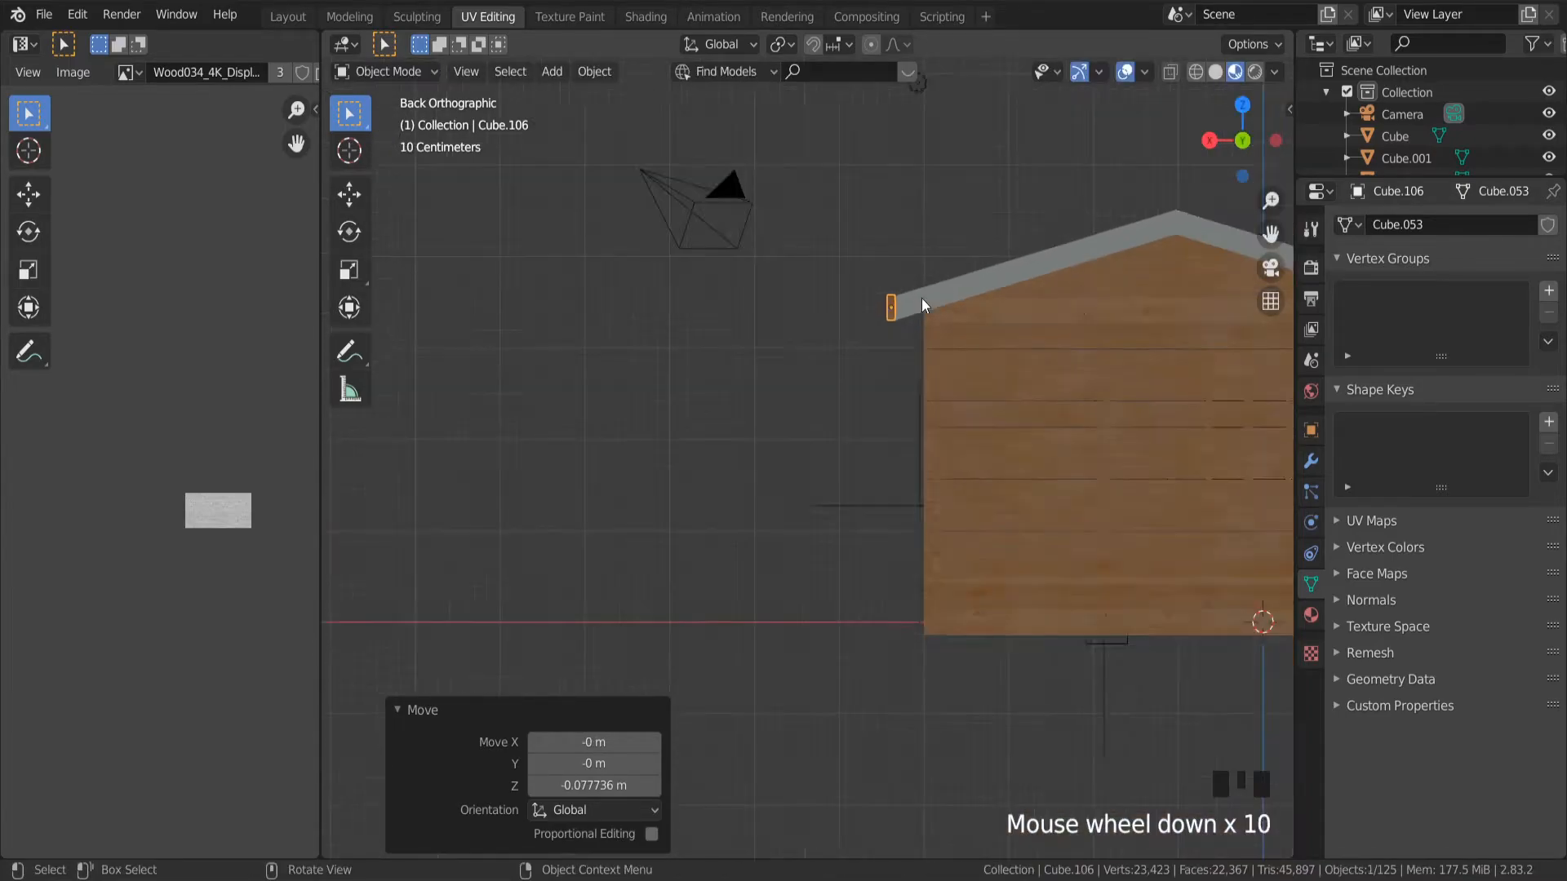
Select the original board at the other eave and lower it about 0.079 m to align with the roof's end face.
scroll(1177, 297, up, 9)
scroll(969, 290, up, 6)
click(965, 290)
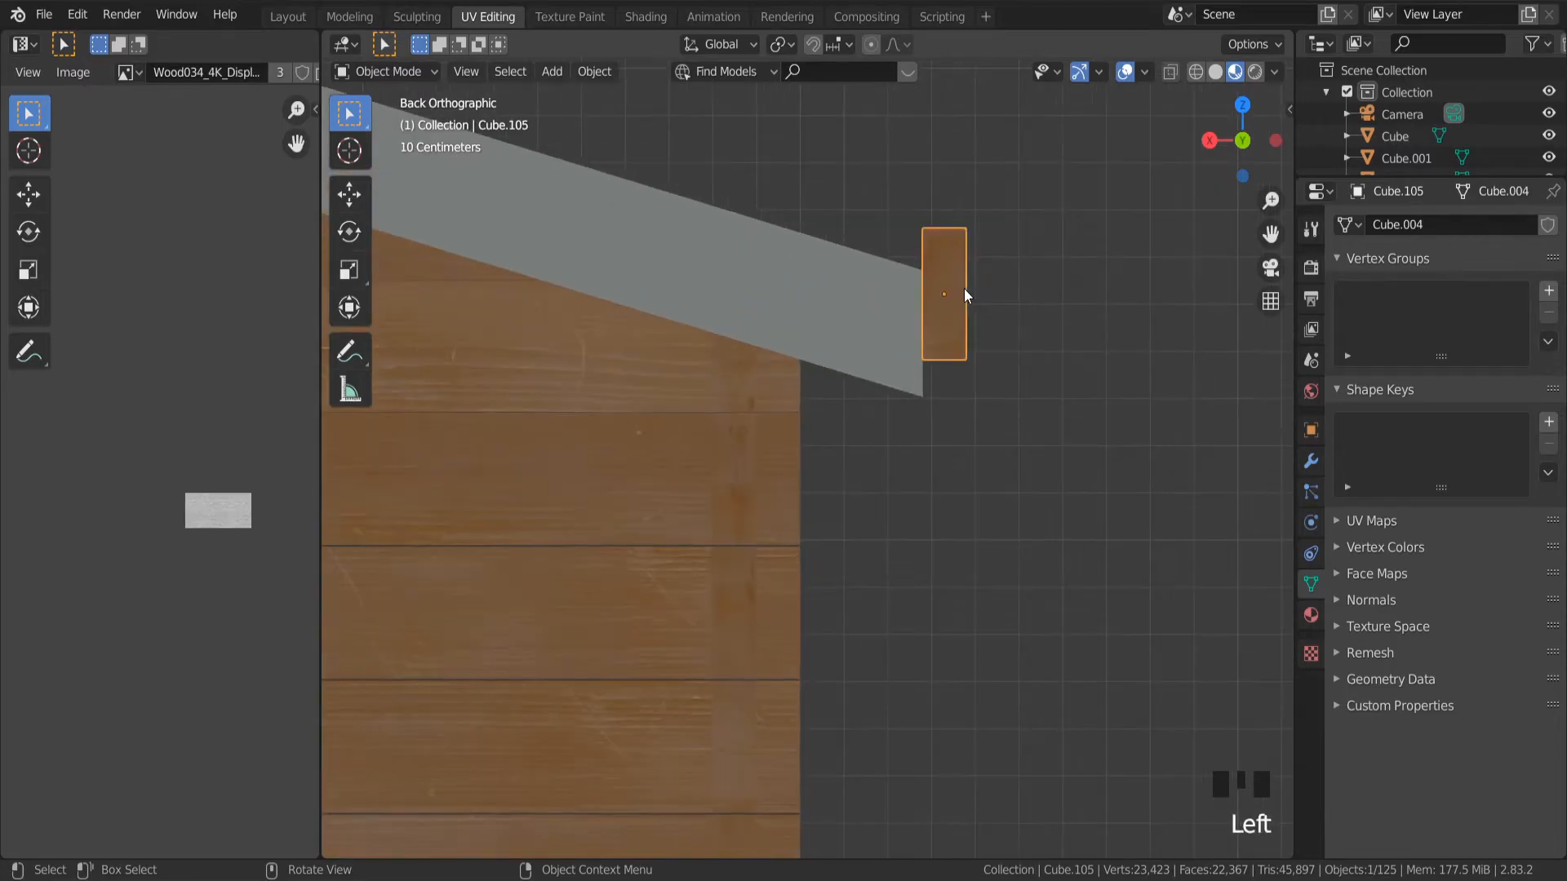
scroll(964, 288, up, 2)
key(g)
key(z)
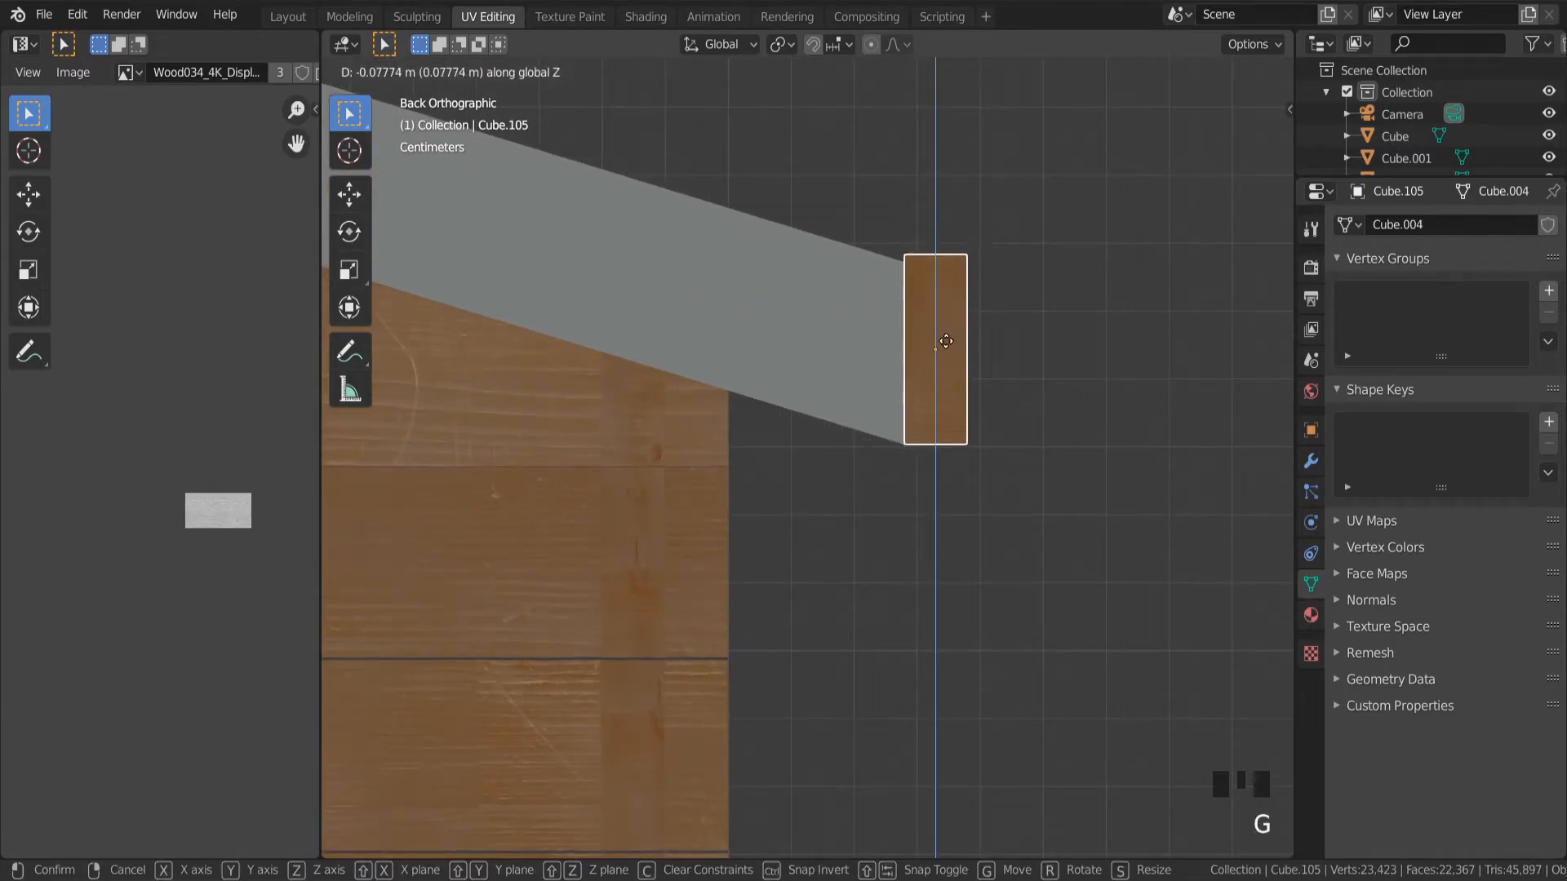
click(945, 349)
scroll(952, 342, down, 12)
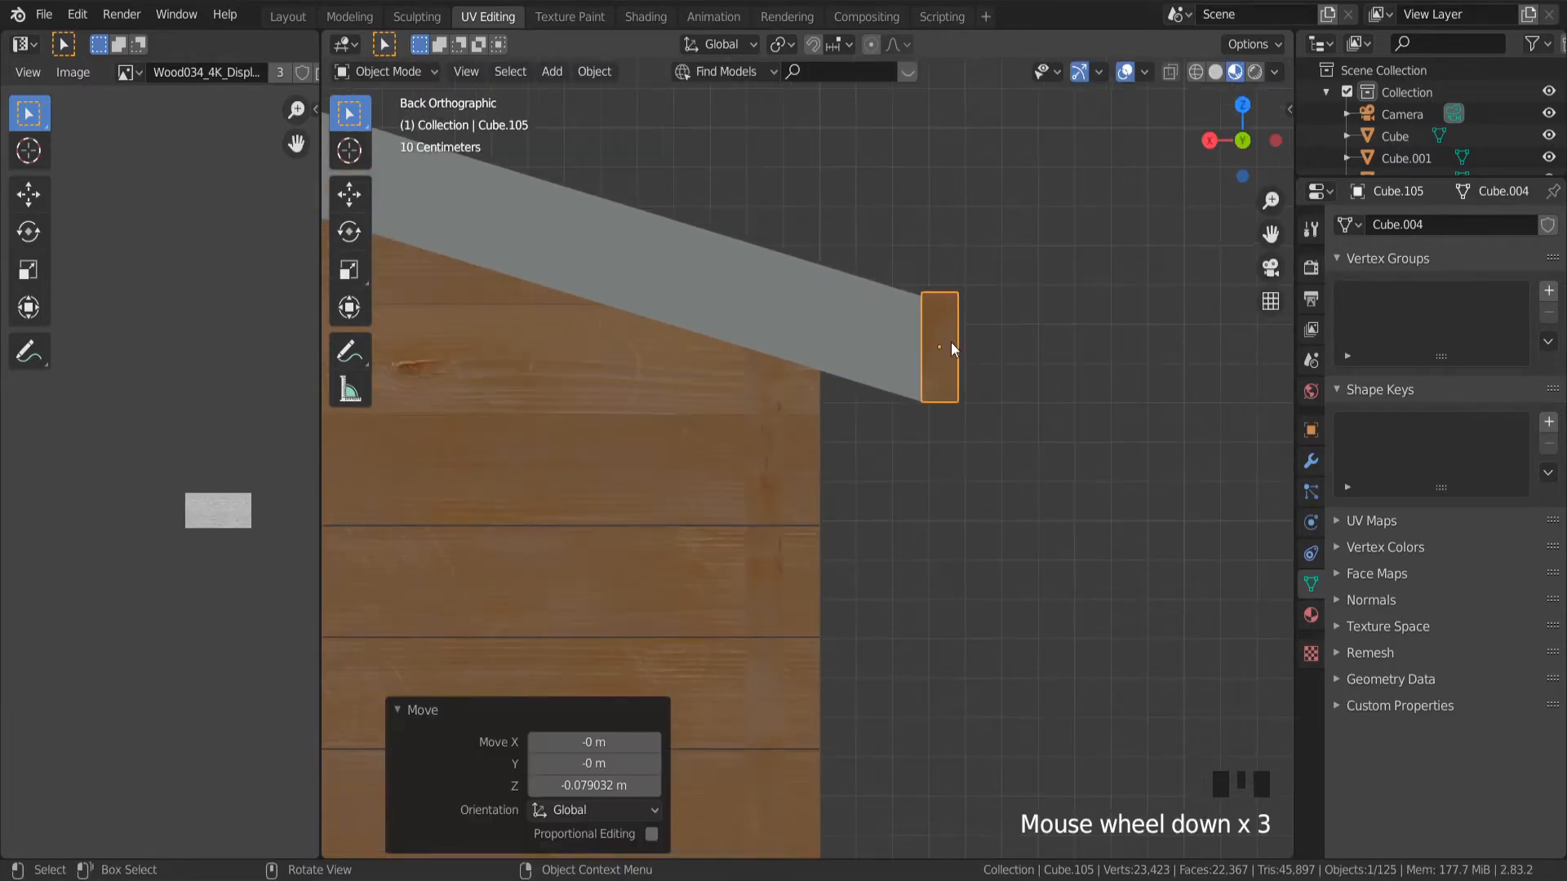
Duplicate the horizontal plank above the front window and move the copy up about 0.75 m along Z.
middle_drag(966, 374, 717, 371)
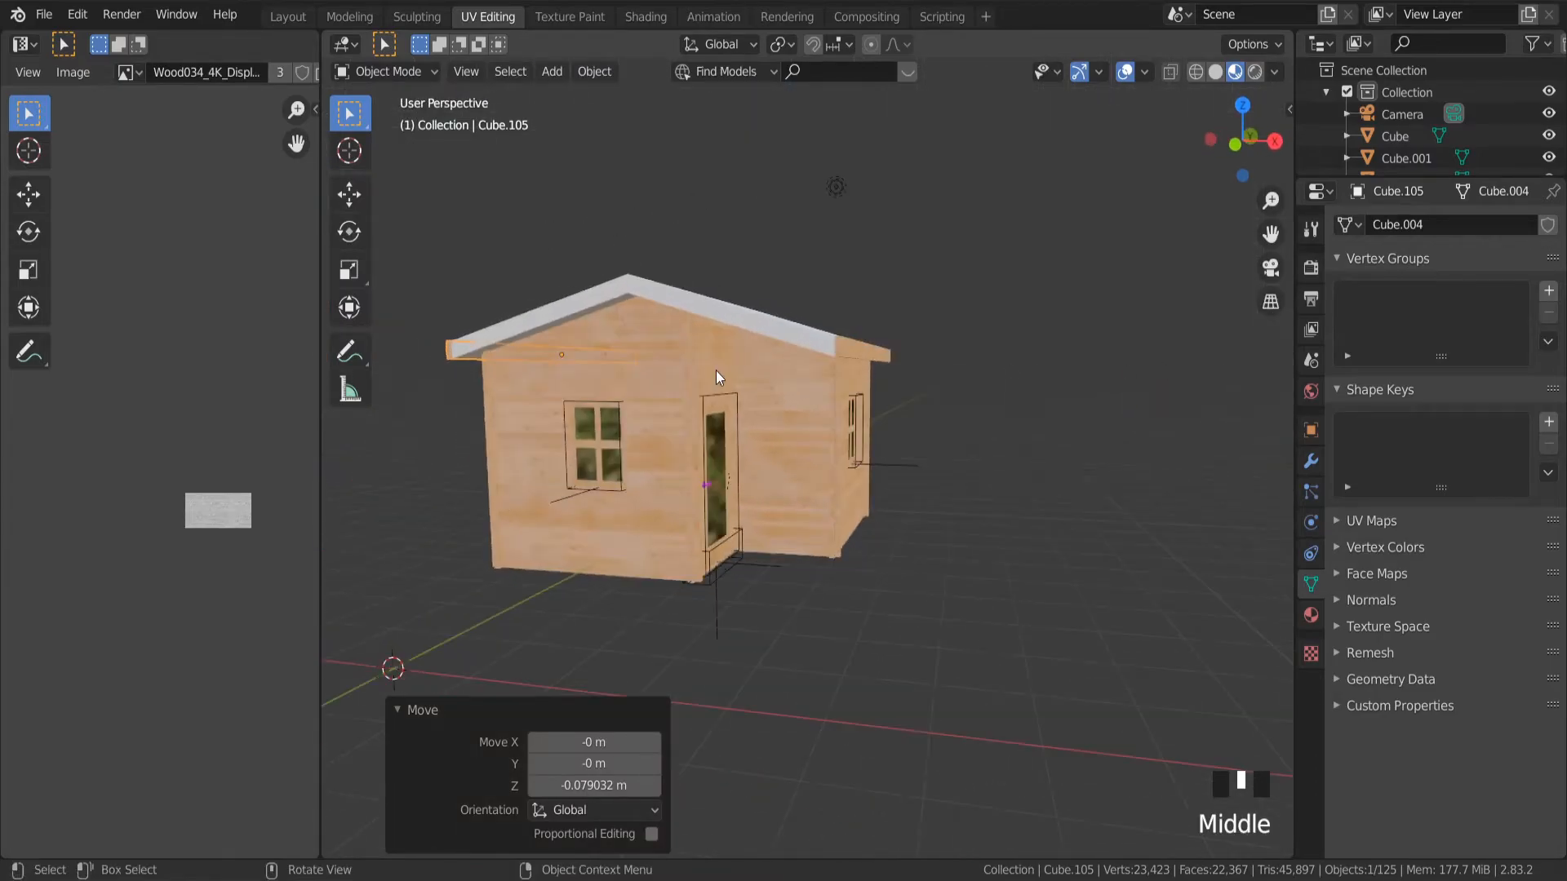
scroll(936, 325, up, 4)
mouse_move(936, 325)
middle_down()
mouse_move(949, 329)
mouse_move(932, 335)
middle_up()
scroll(926, 359, down, 5)
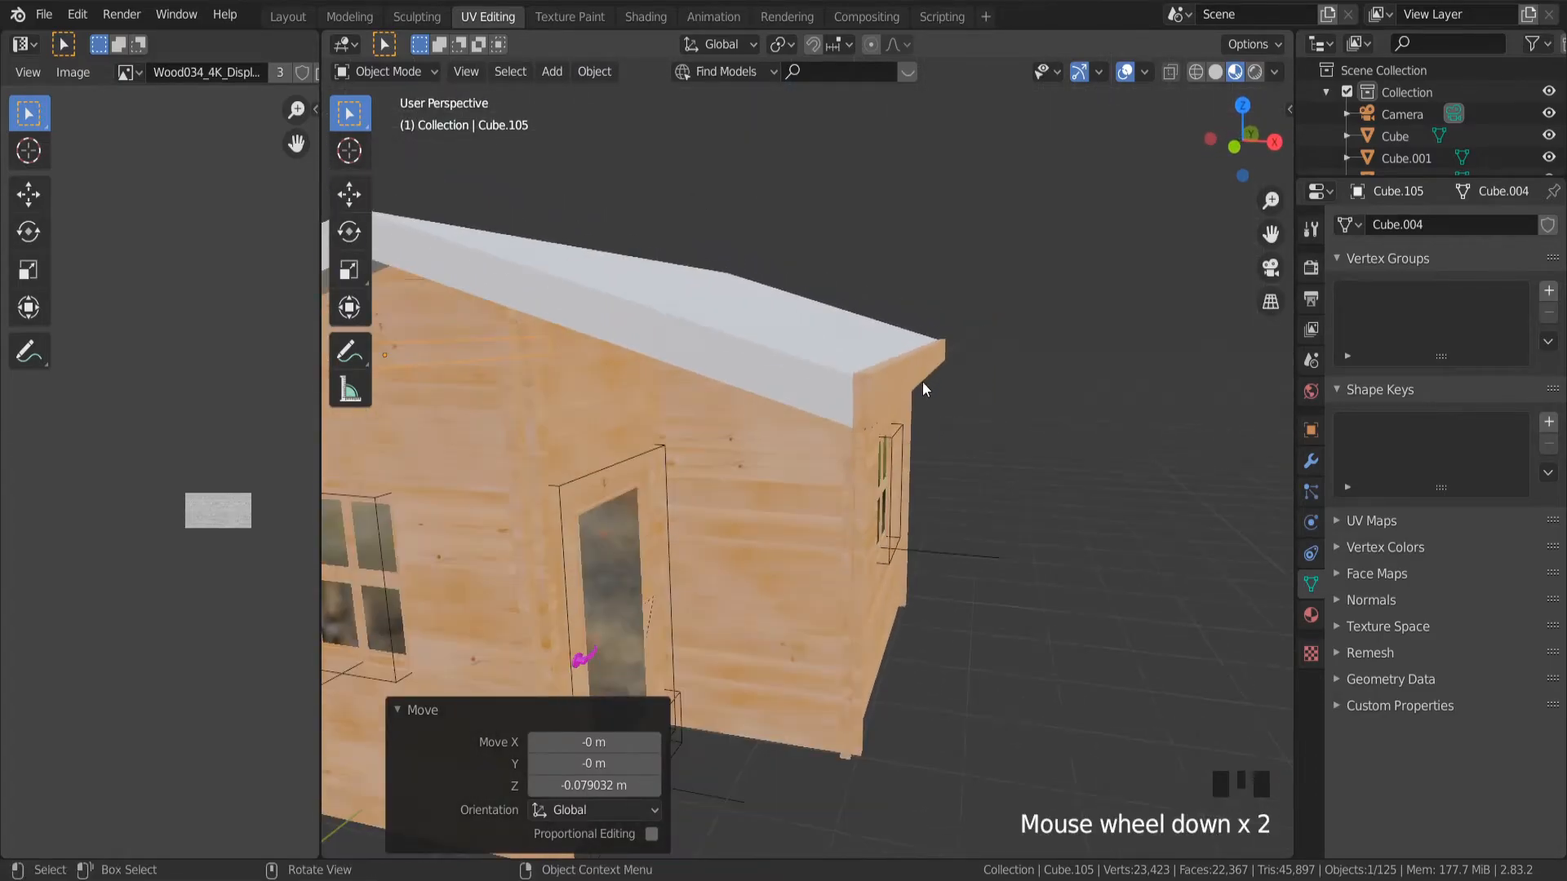
scroll(882, 387, up, 4)
middle_drag(905, 389, 922, 391)
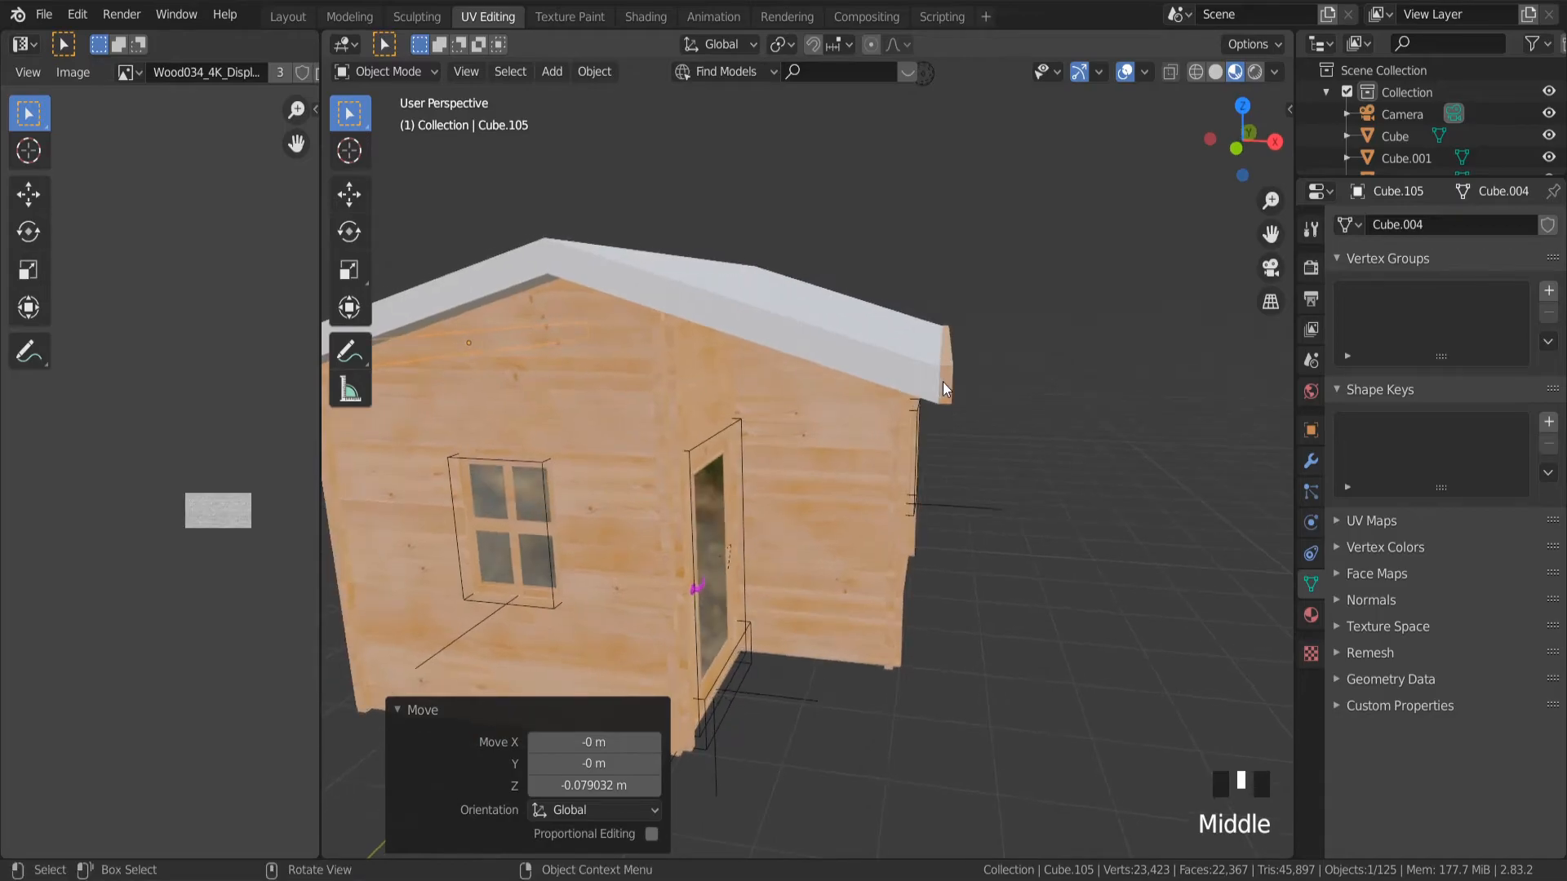
click(510, 408)
scroll(509, 408, up, 3)
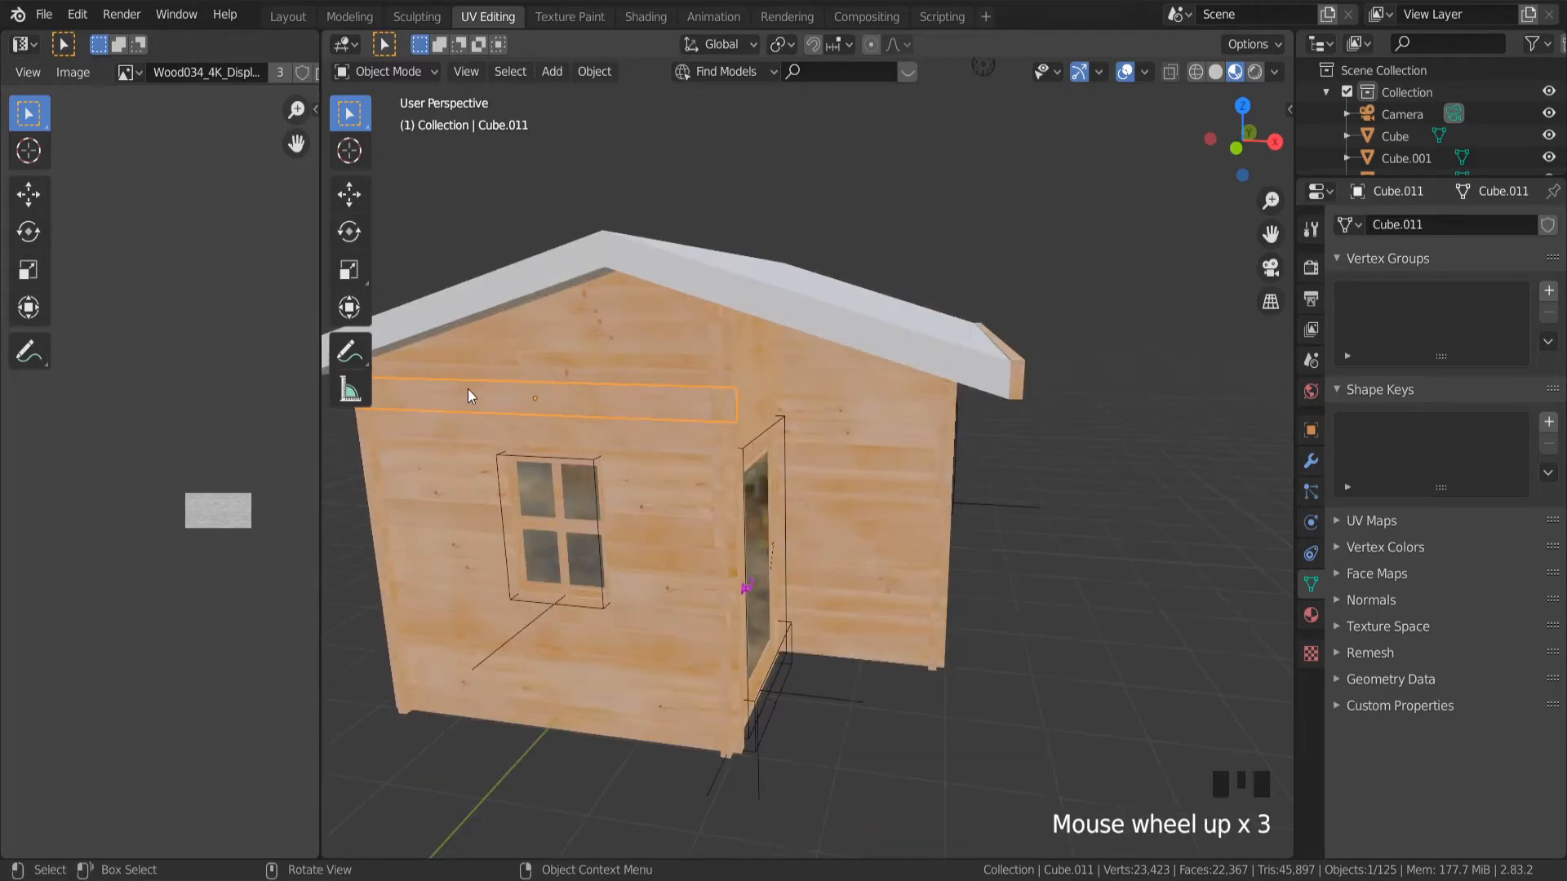
key(shift+d)
key(z)
click(516, 302)
In top view, move the duplicated plank about -0.45 m along Y to the roof's front edge and -0.37 m along X to its corner.
click(1247, 114)
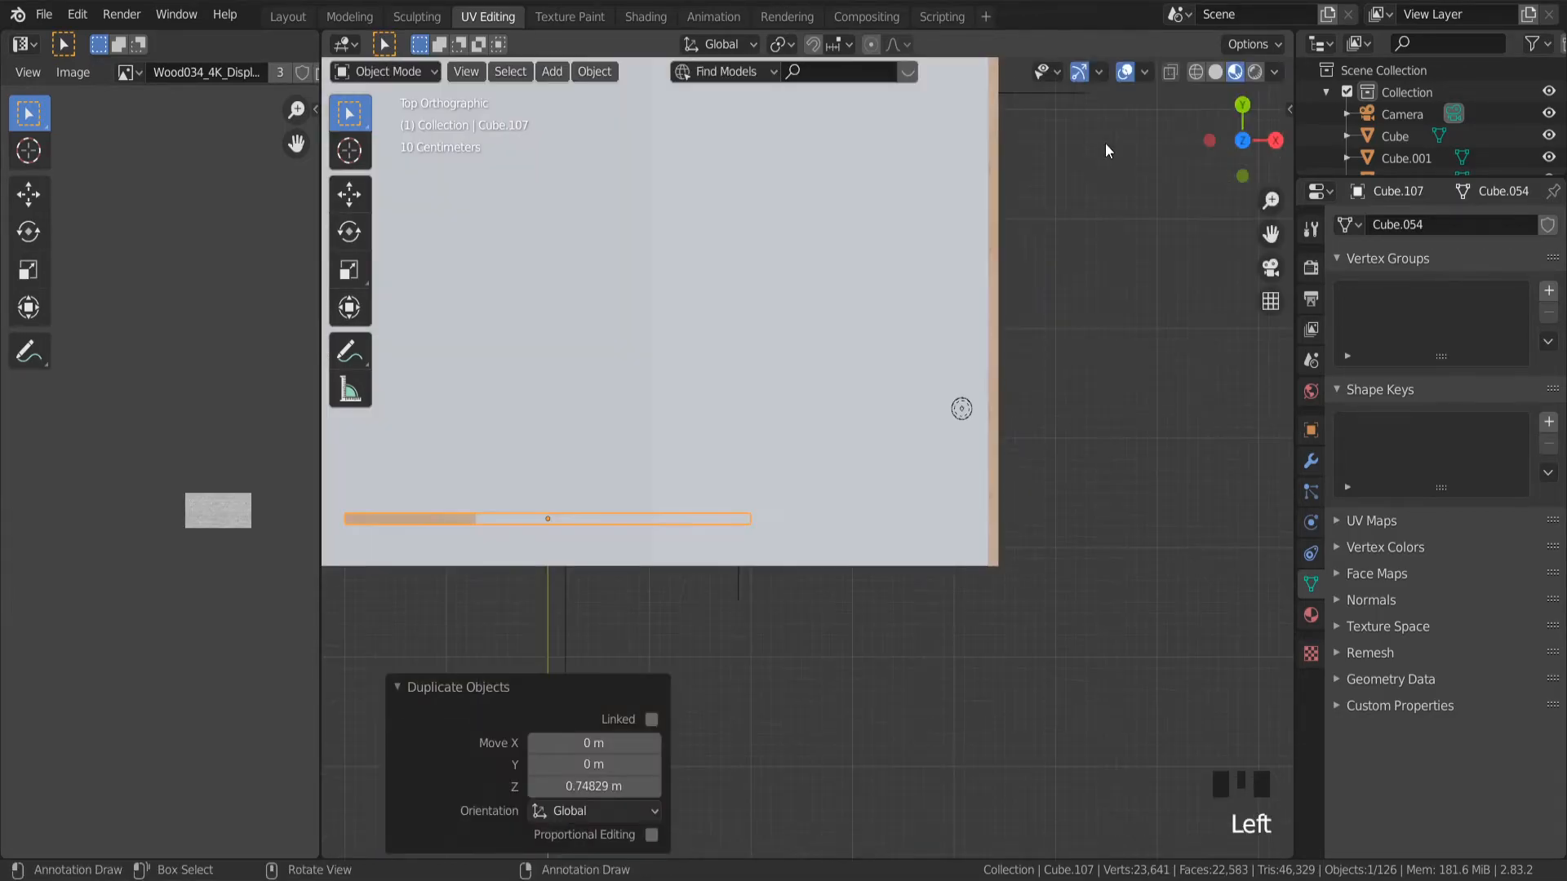
scroll(507, 467, down, 4)
key(g)
key(y)
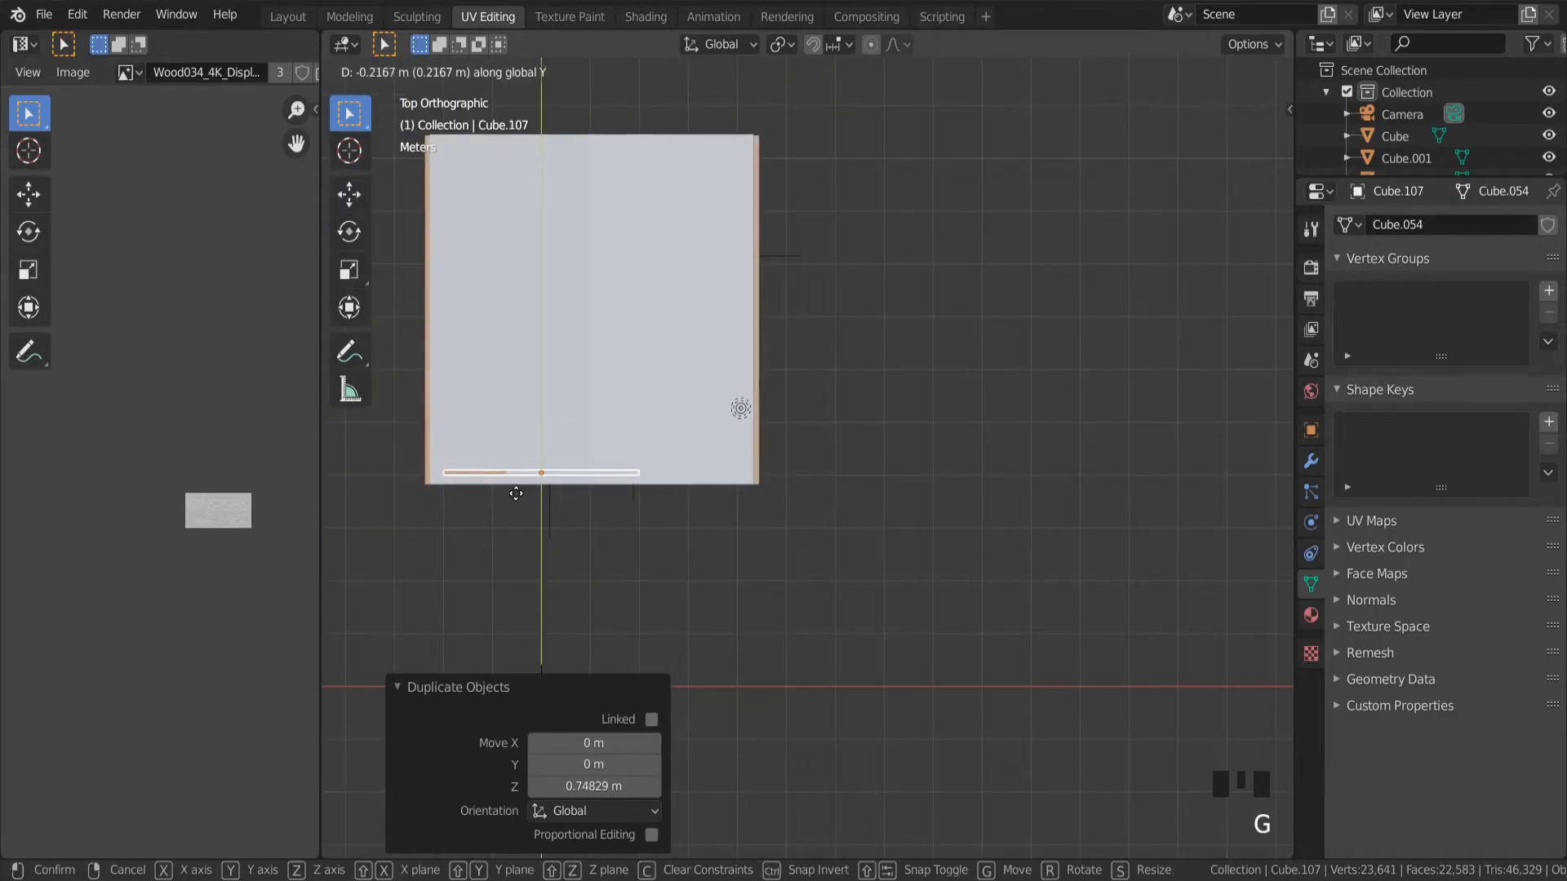
click(494, 502)
scroll(482, 492, up, 6)
scroll(481, 493, down, 4)
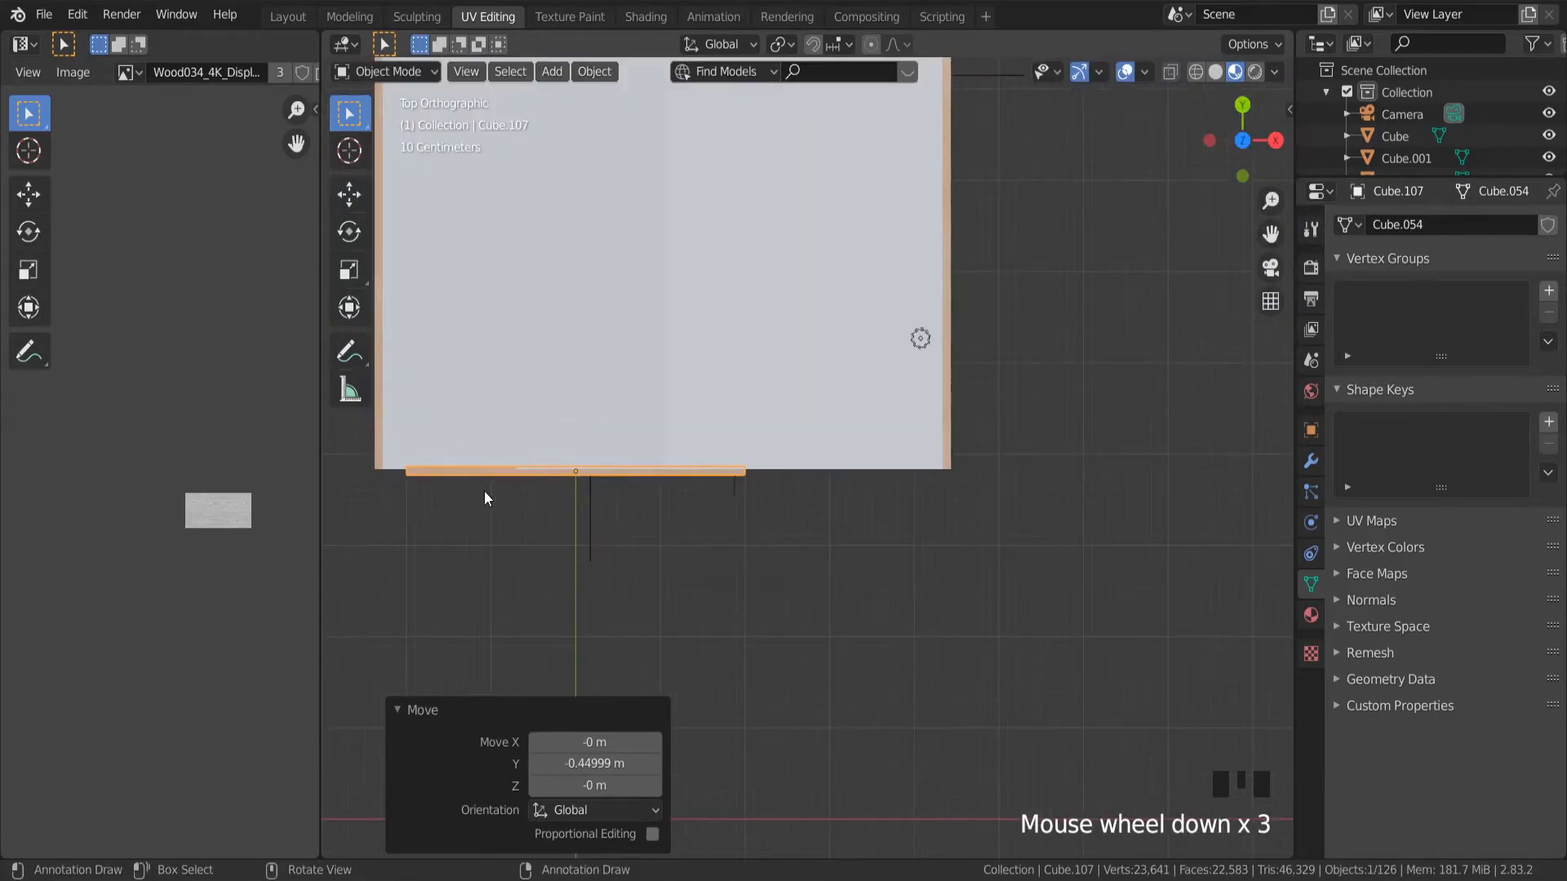
key(g)
key(x)
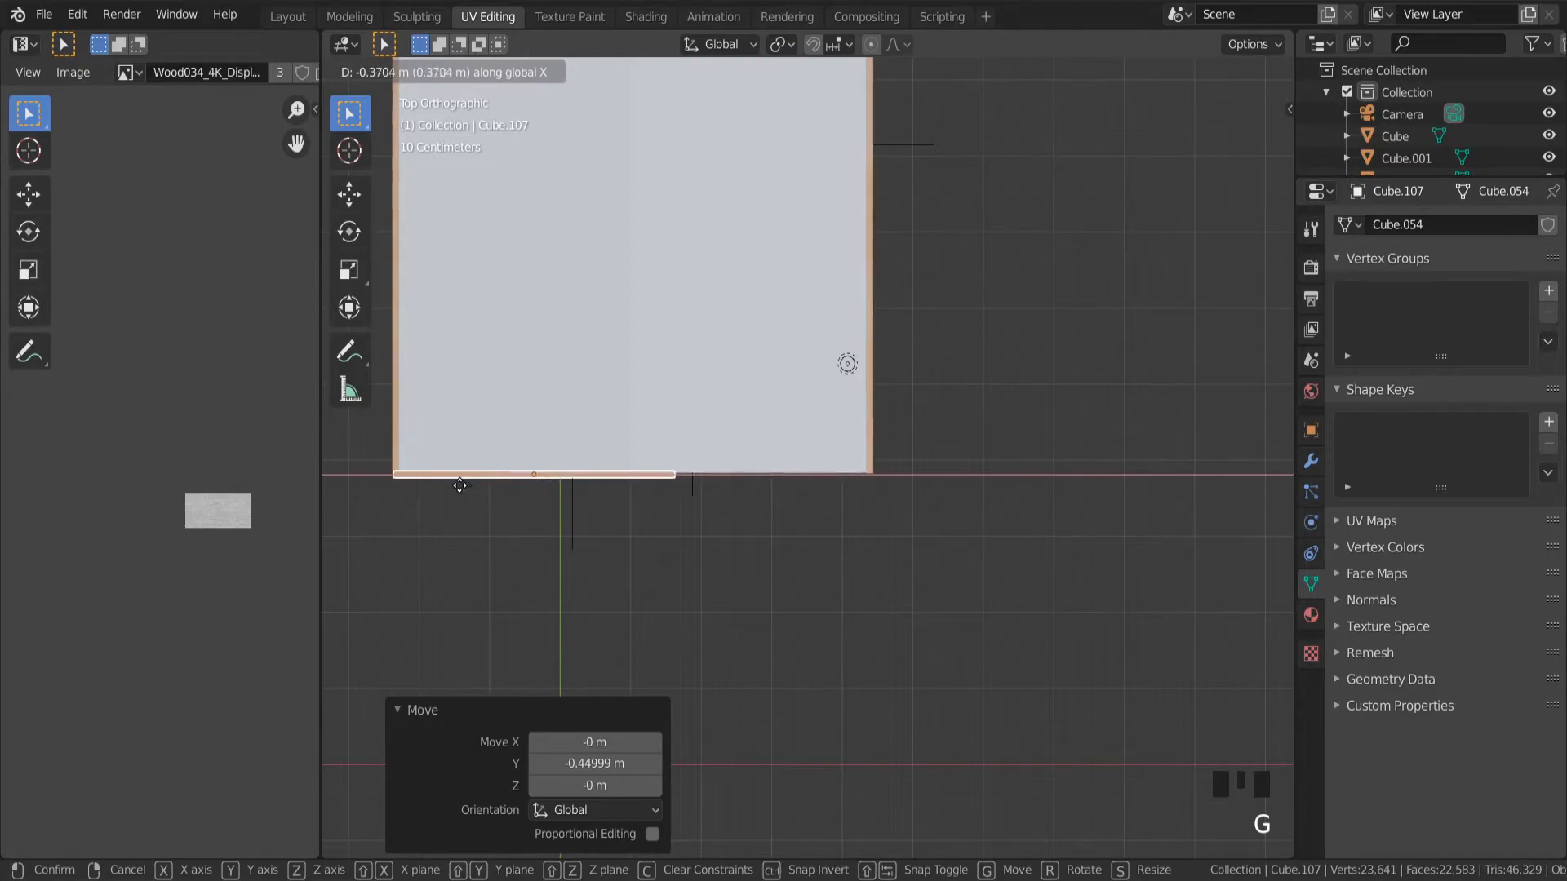
click(459, 485)
Nudge the duplicated plank about -0.019 m along Y until it sits flush against the roof's front edge.
key(g)
key(y)
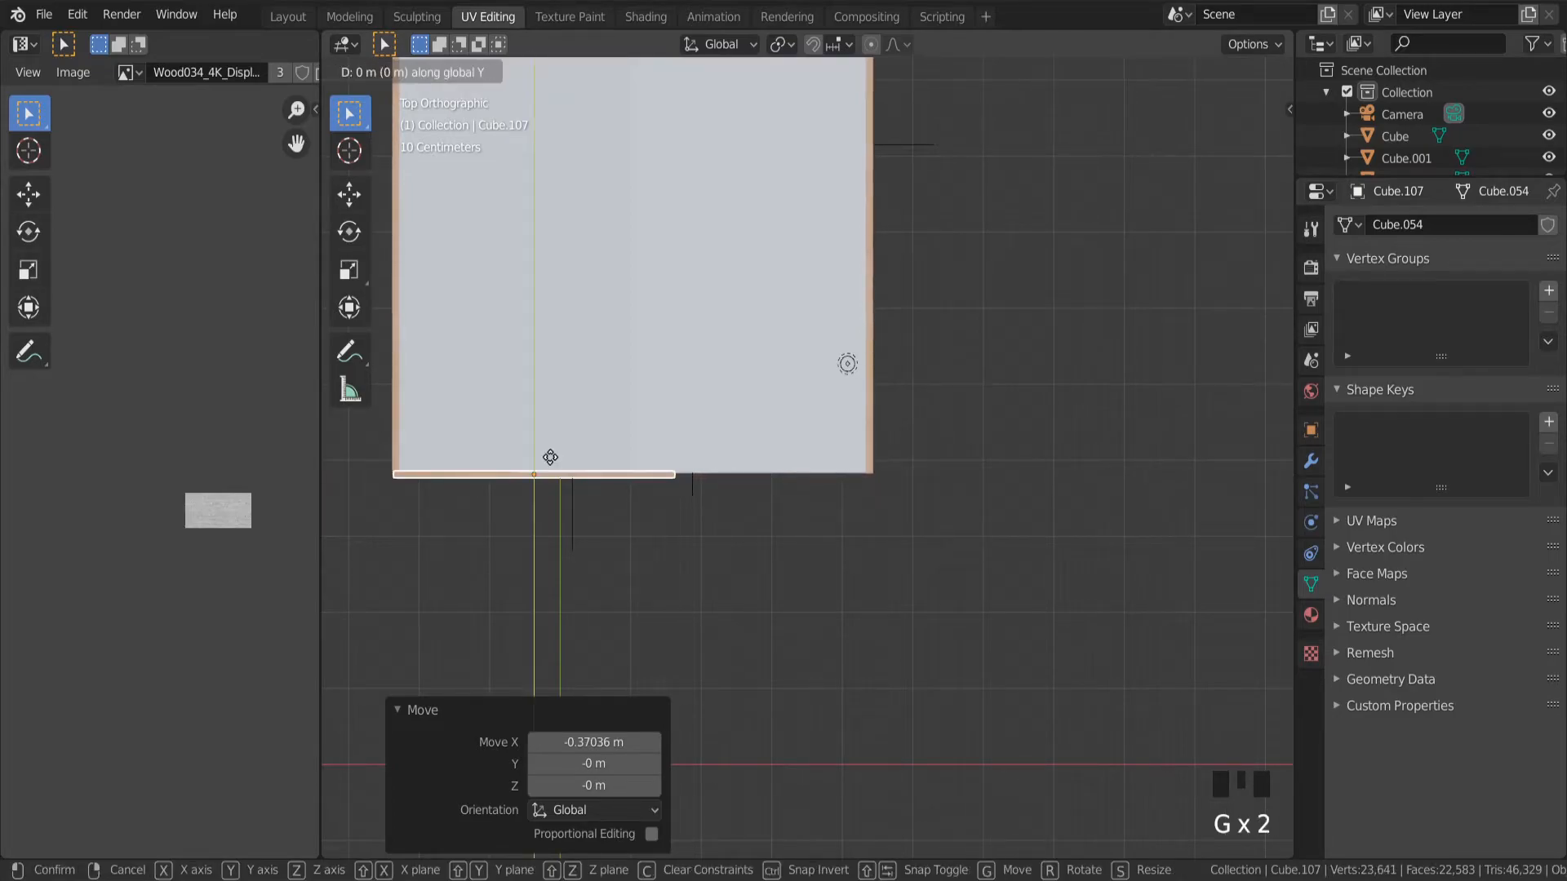
click(549, 458)
scroll(664, 461, up, 11)
key(g)
key(y)
click(792, 520)
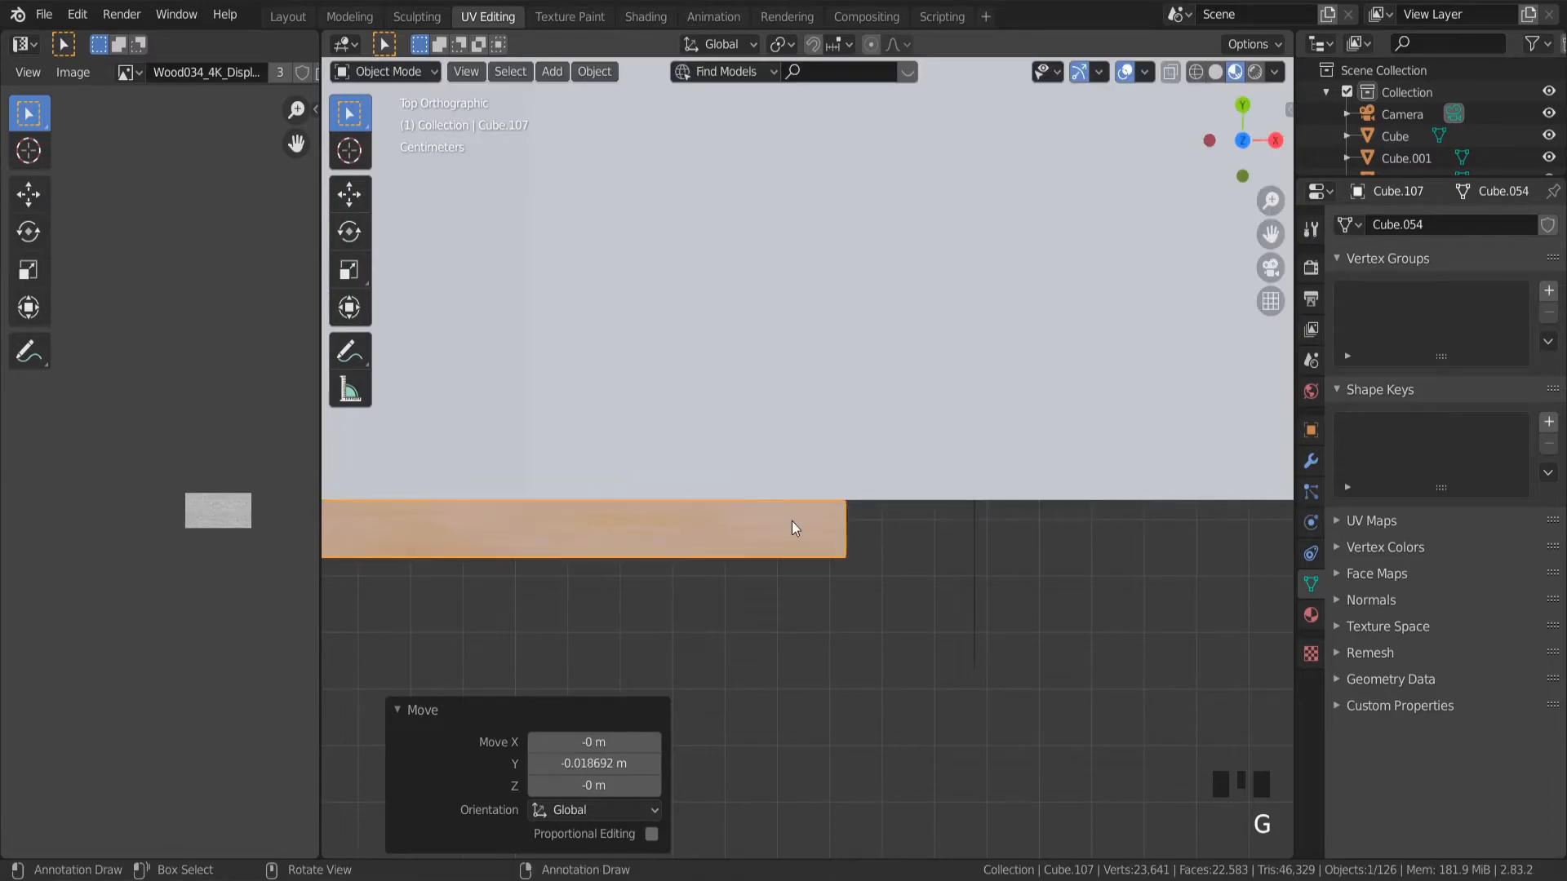
Try to rotate the front plank about -16.8° around Y to match the roof slope.
scroll(788, 535, down, 7)
middle_drag(789, 536, 795, 355)
scroll(766, 463, down, 3)
scroll(767, 463, down, 2)
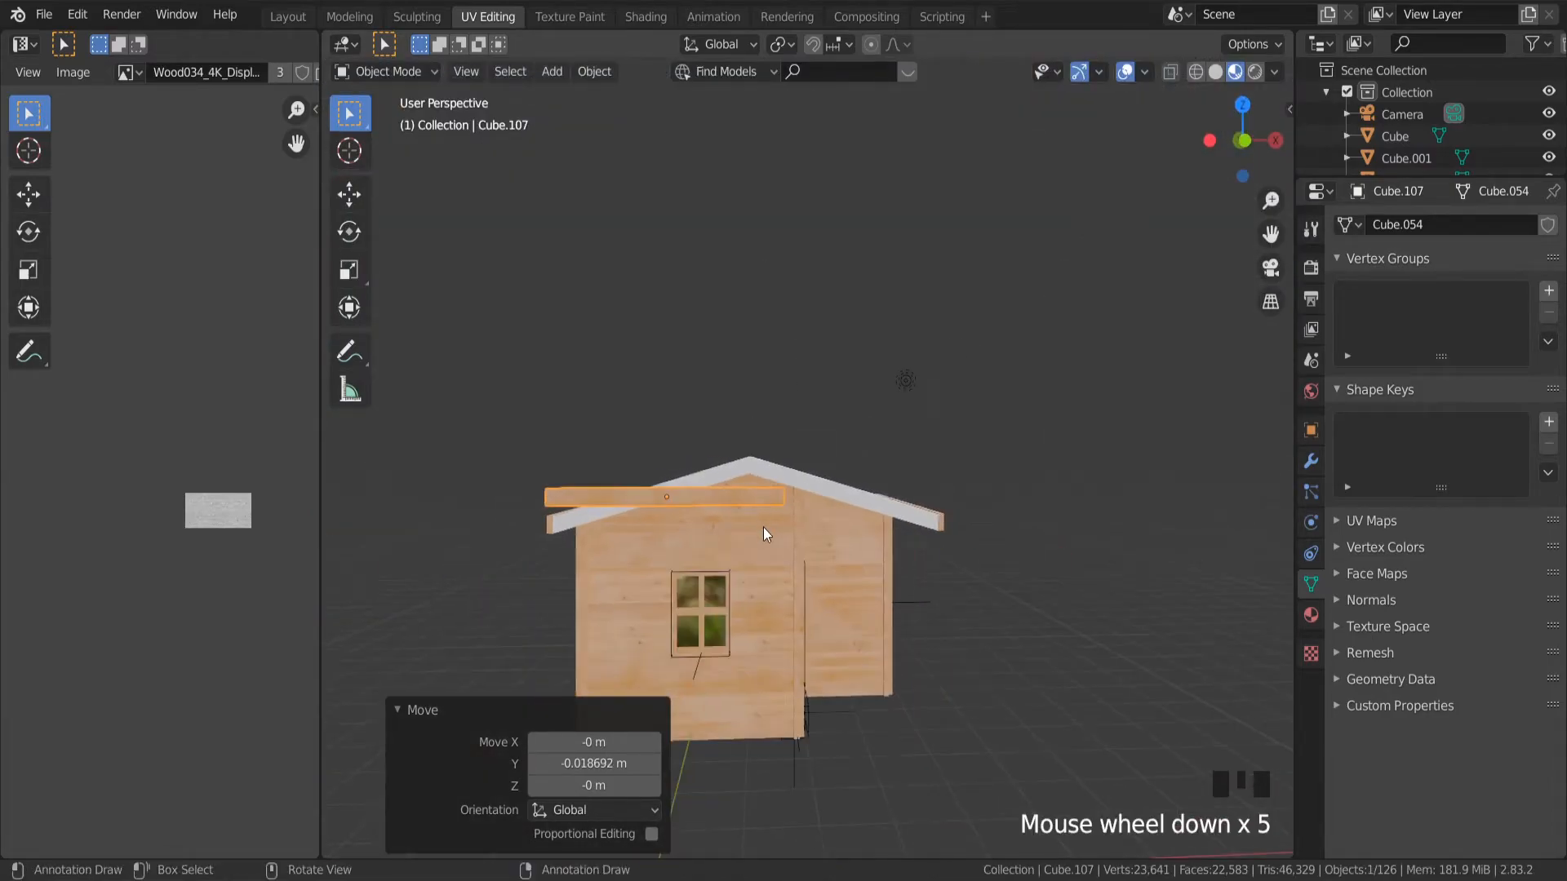
key(r)
key(y)
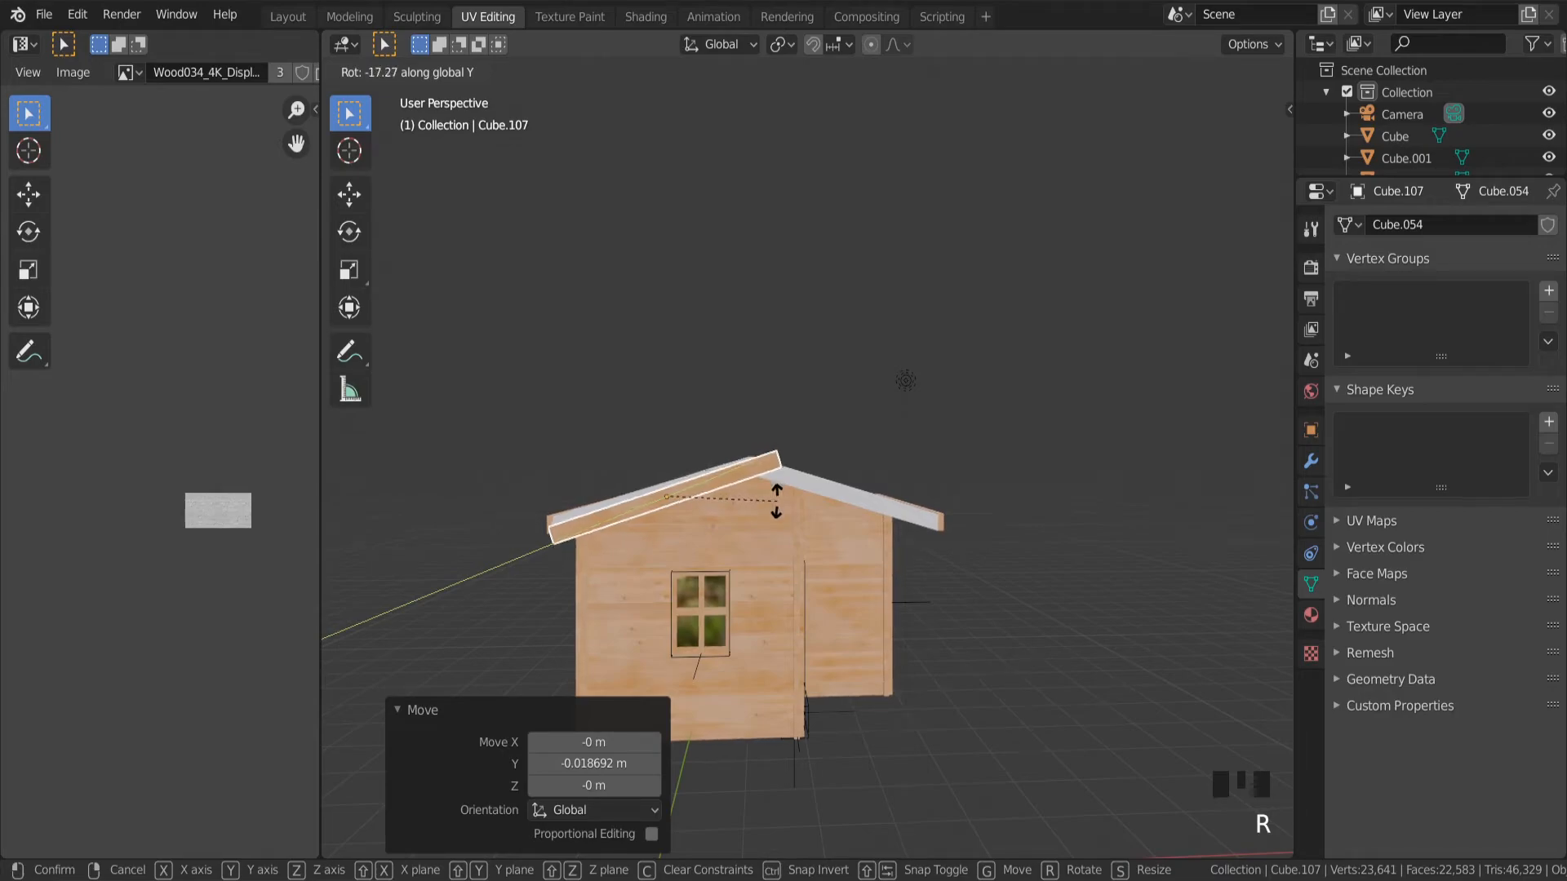
click(776, 500)
click(1238, 148)
scroll(561, 566, up, 1)
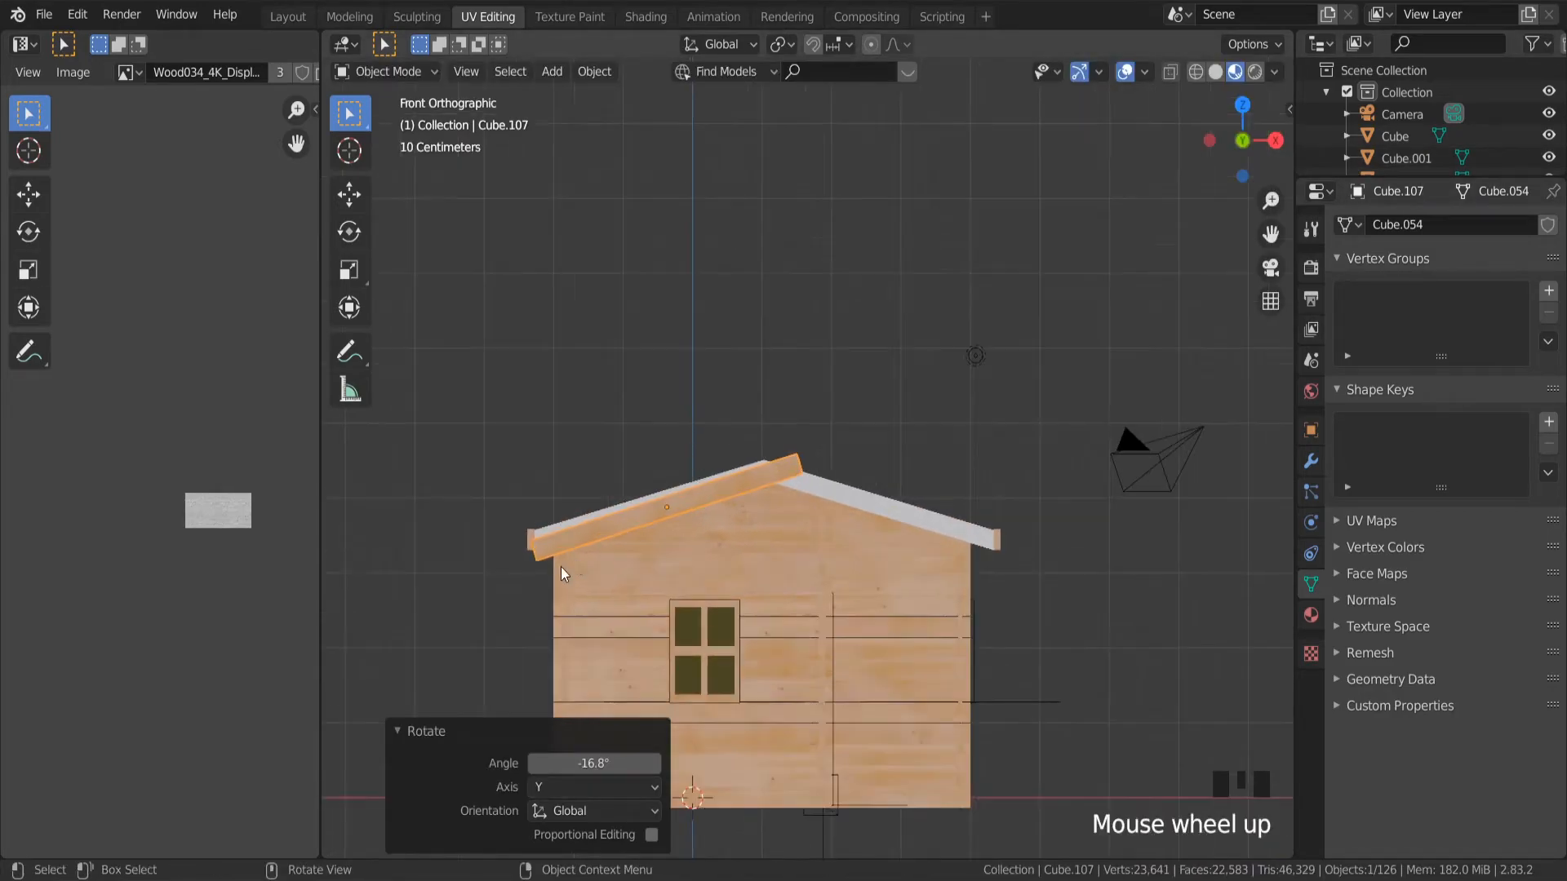
scroll(721, 523, up, 2)
key(ctrl+z)
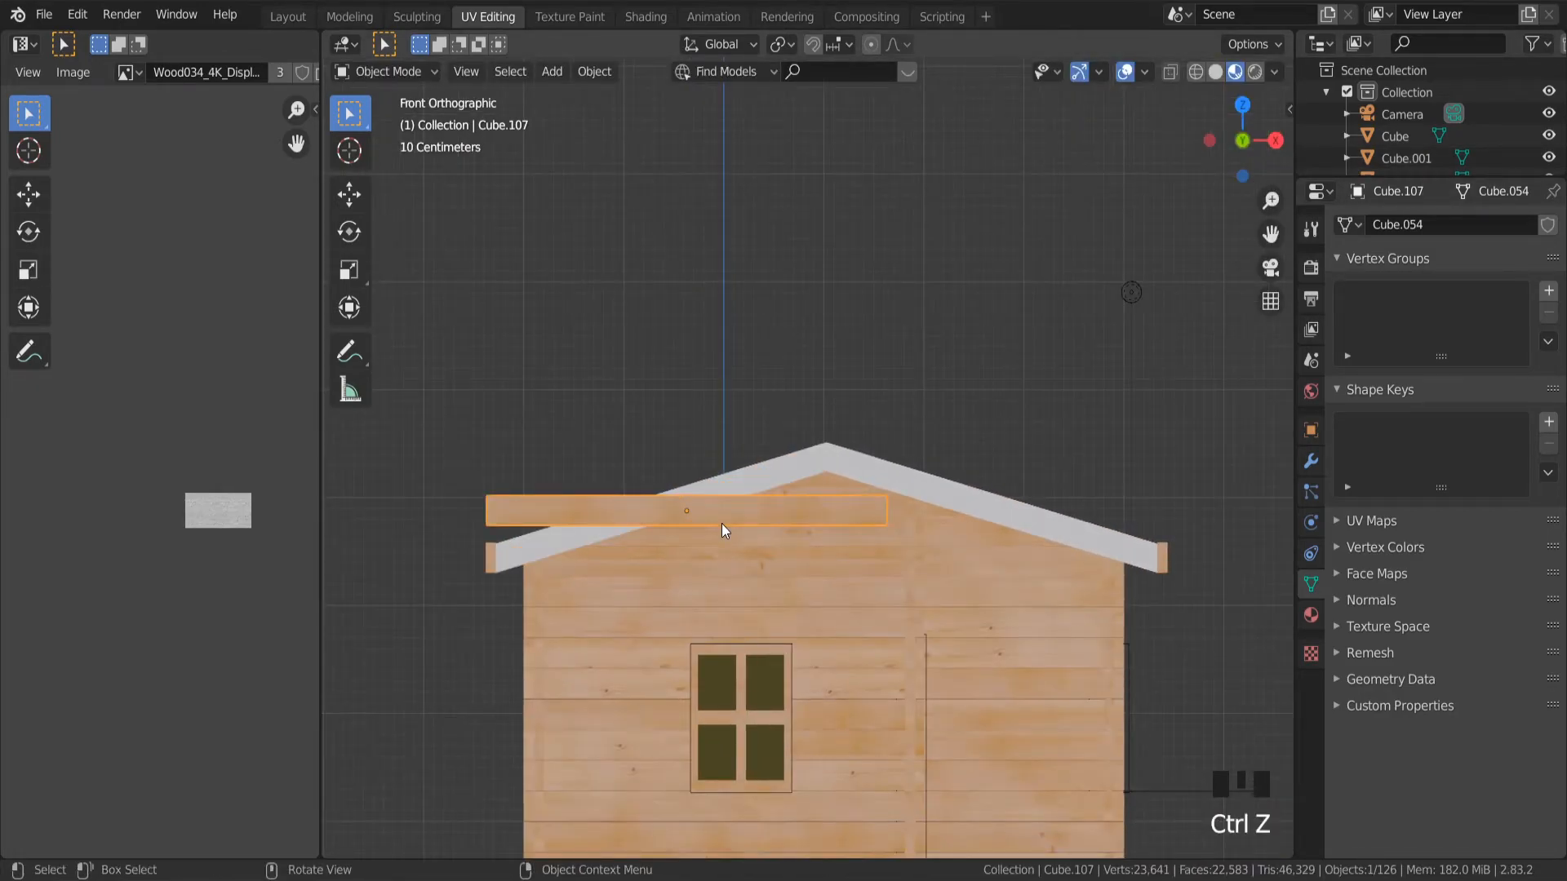
In front view, rotate the front plank around Y to the roof slope and raise it about 0.106 m to cover the gable edge.
key(r)
key(y)
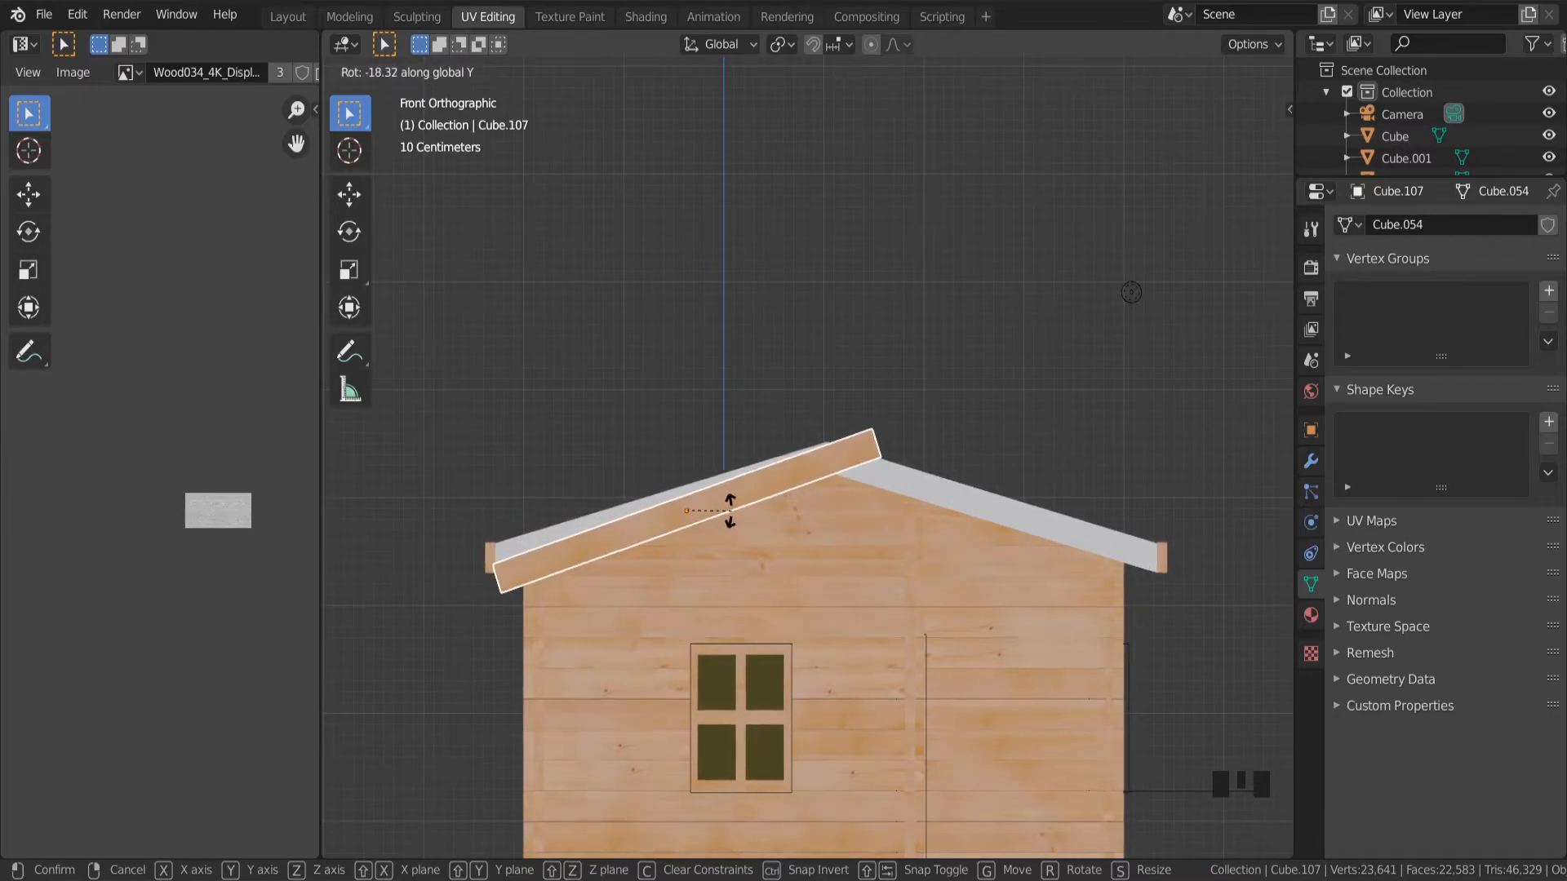
click(732, 513)
key(g)
key(z)
click(728, 501)
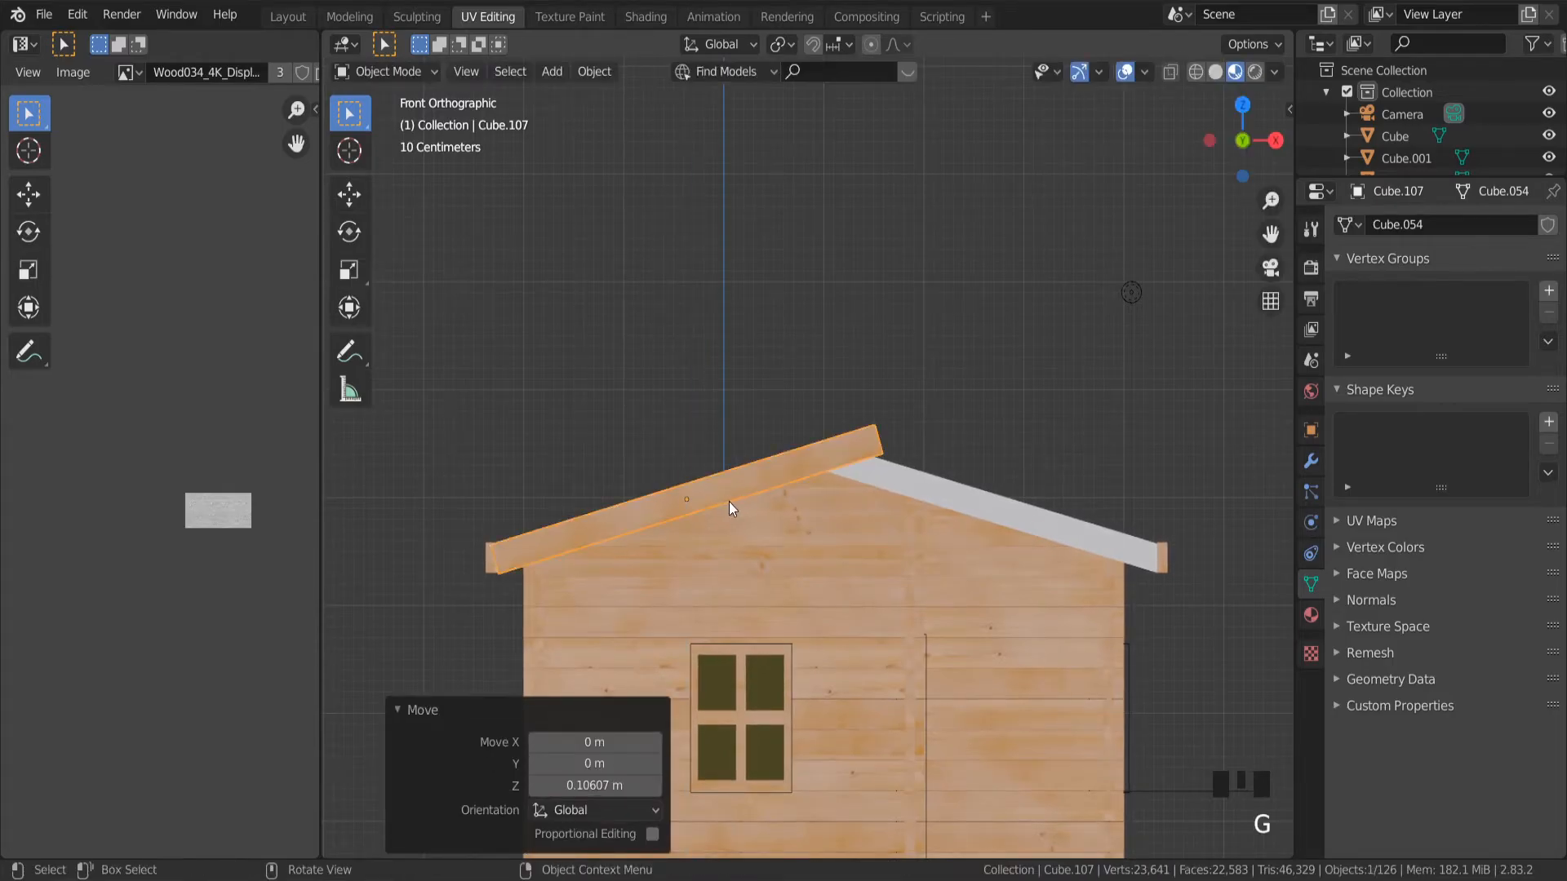
Move the front gable plank about -0.527 m along X and -0.159 m along Z to bring its upper end to the ridge.
scroll(730, 501, up, 3)
scroll(729, 501, down, 1)
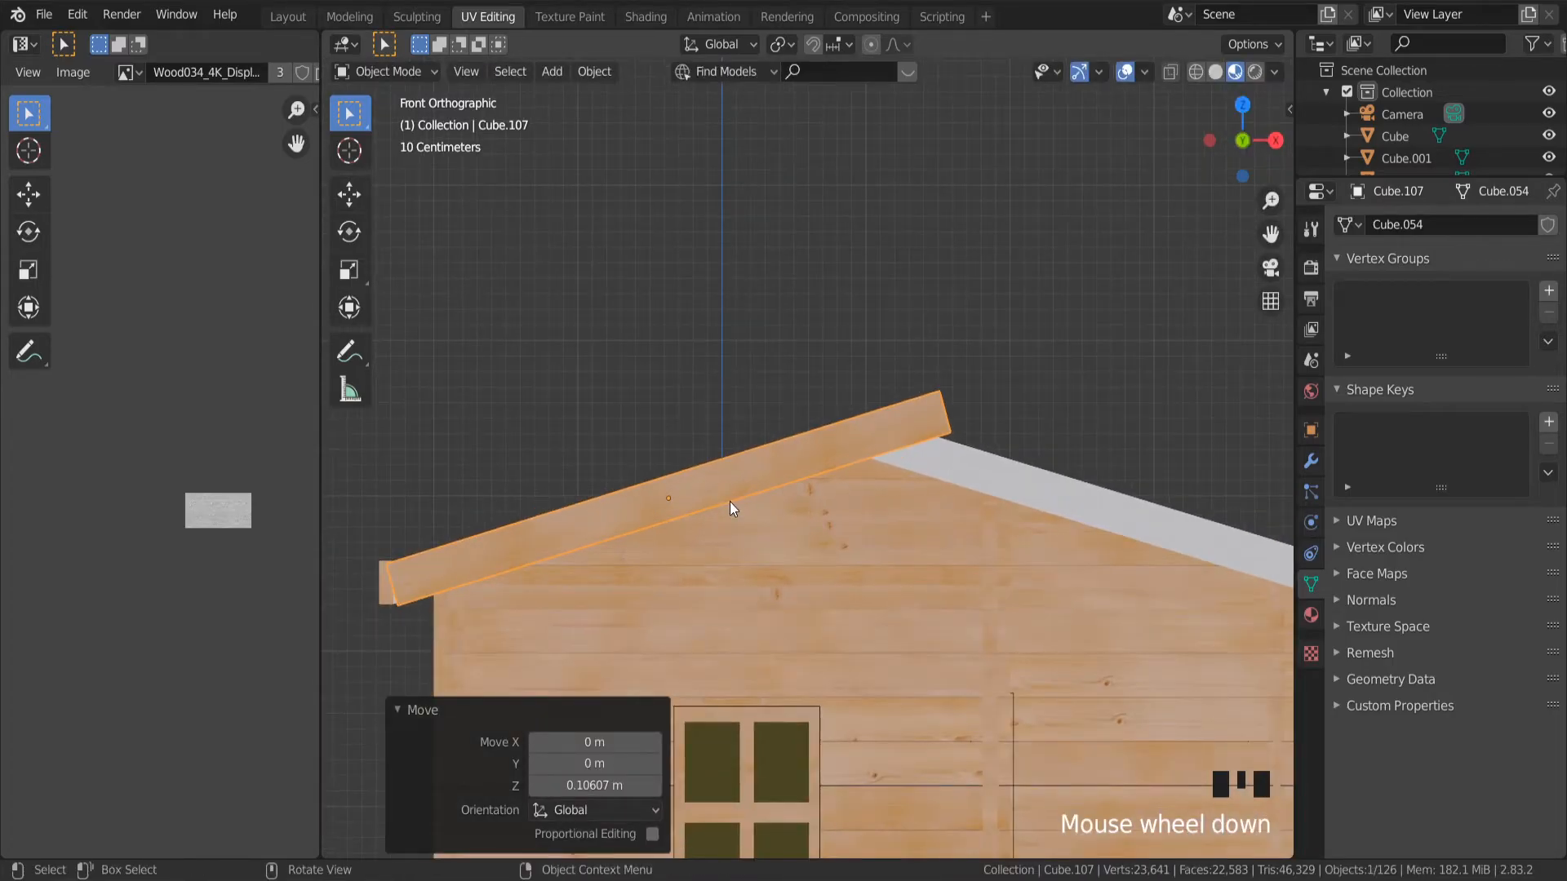
key(g)
key(x)
click(662, 504)
key(g)
key(z)
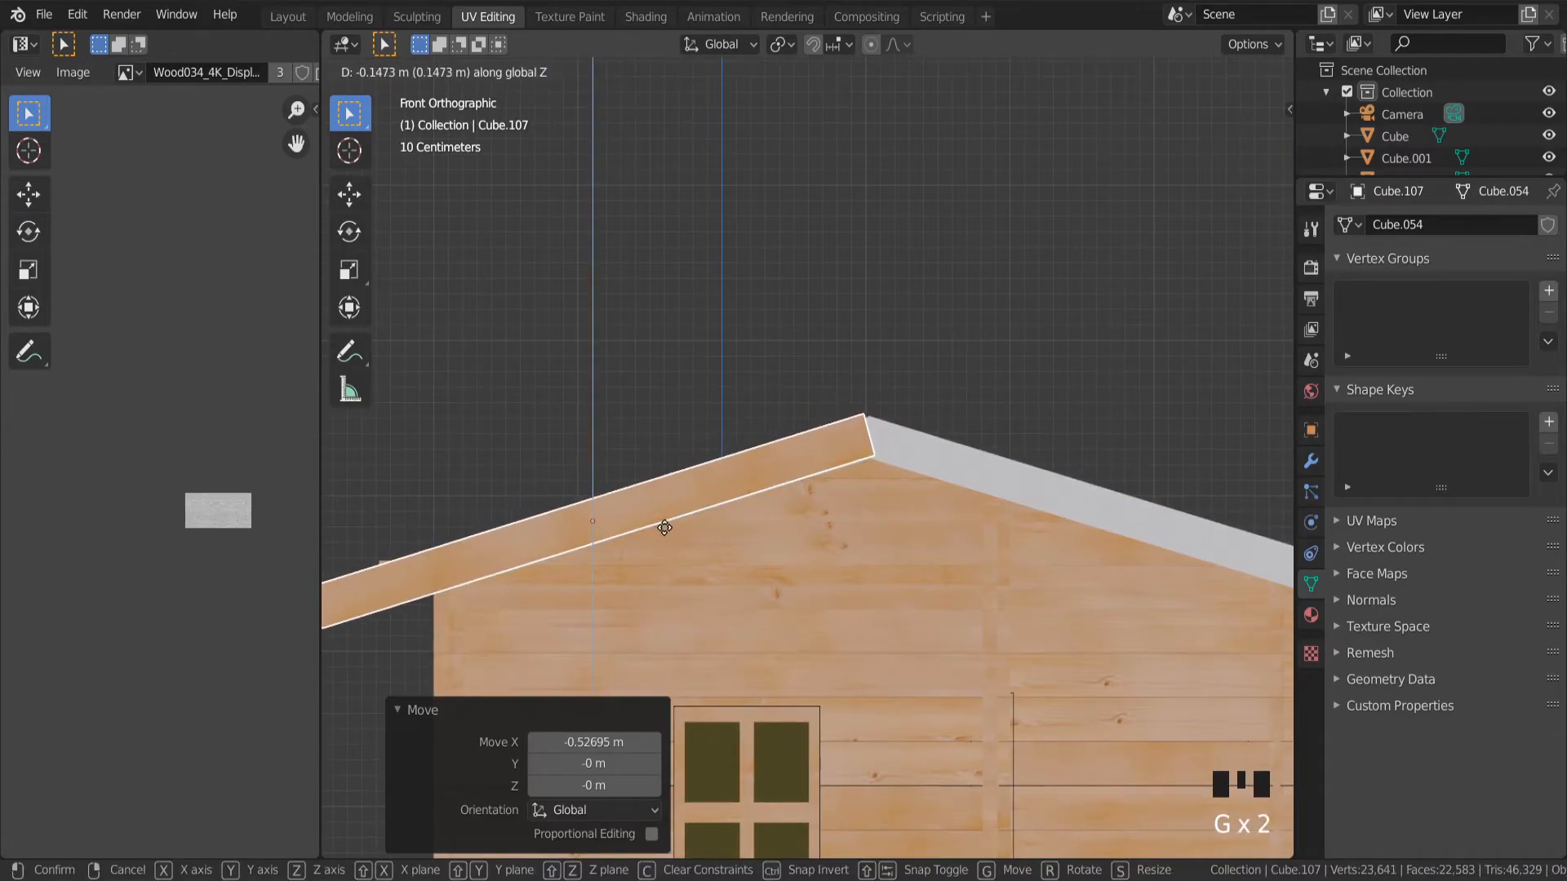
click(664, 530)
Fine-tune the front gable plank at the ridge, moving it about 0.044 m along X and -0.004 m along Z.
scroll(865, 428, up, 6)
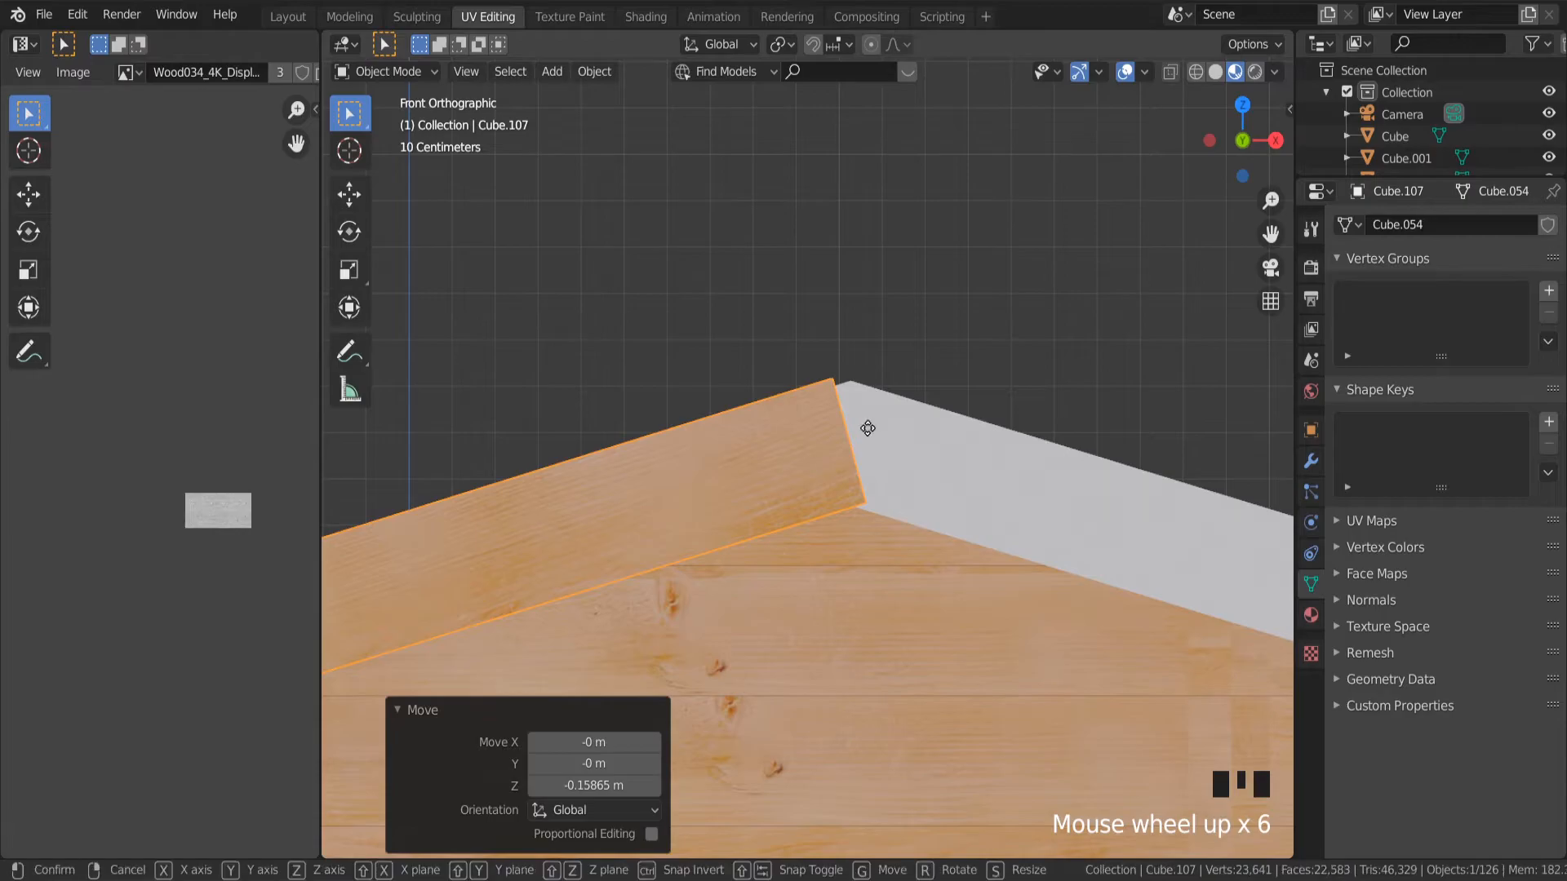
key(g)
key(x)
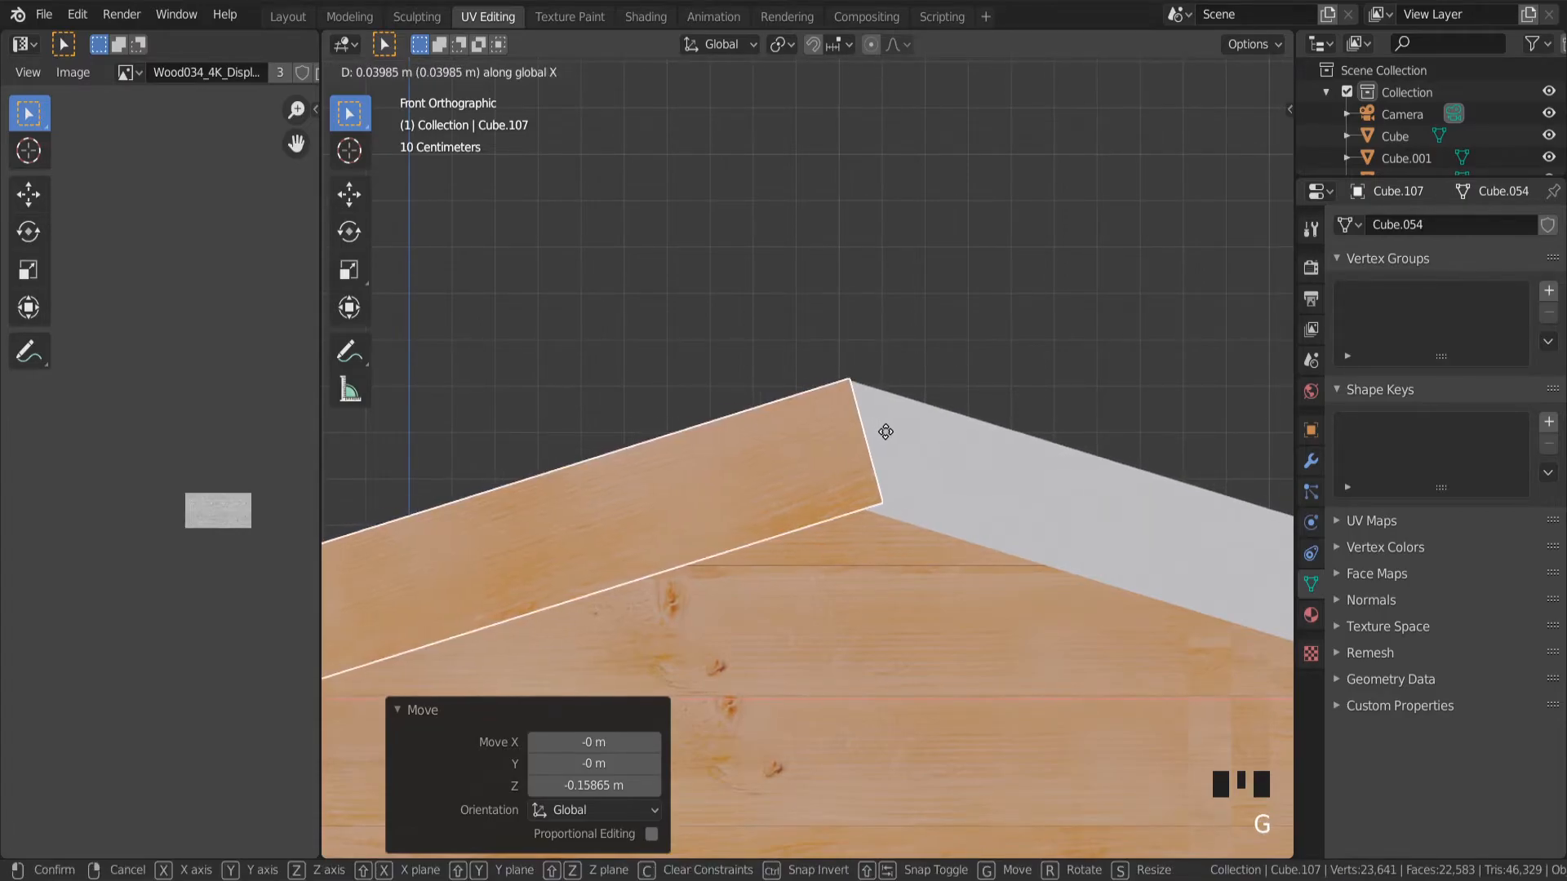
click(886, 433)
key(g)
key(z)
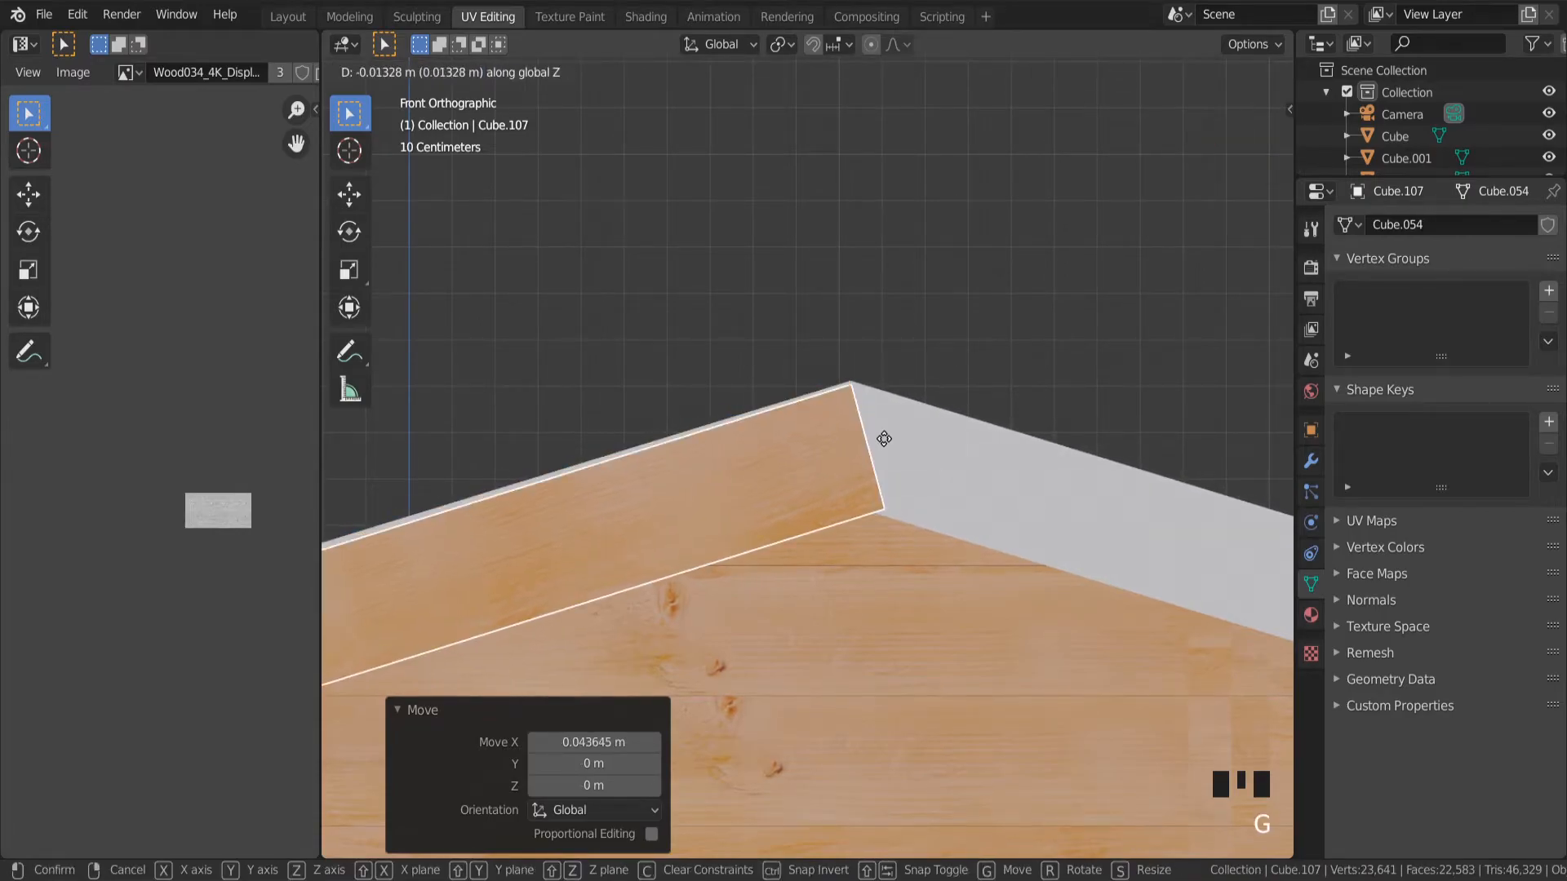
click(887, 434)
scroll(874, 457, down, 9)
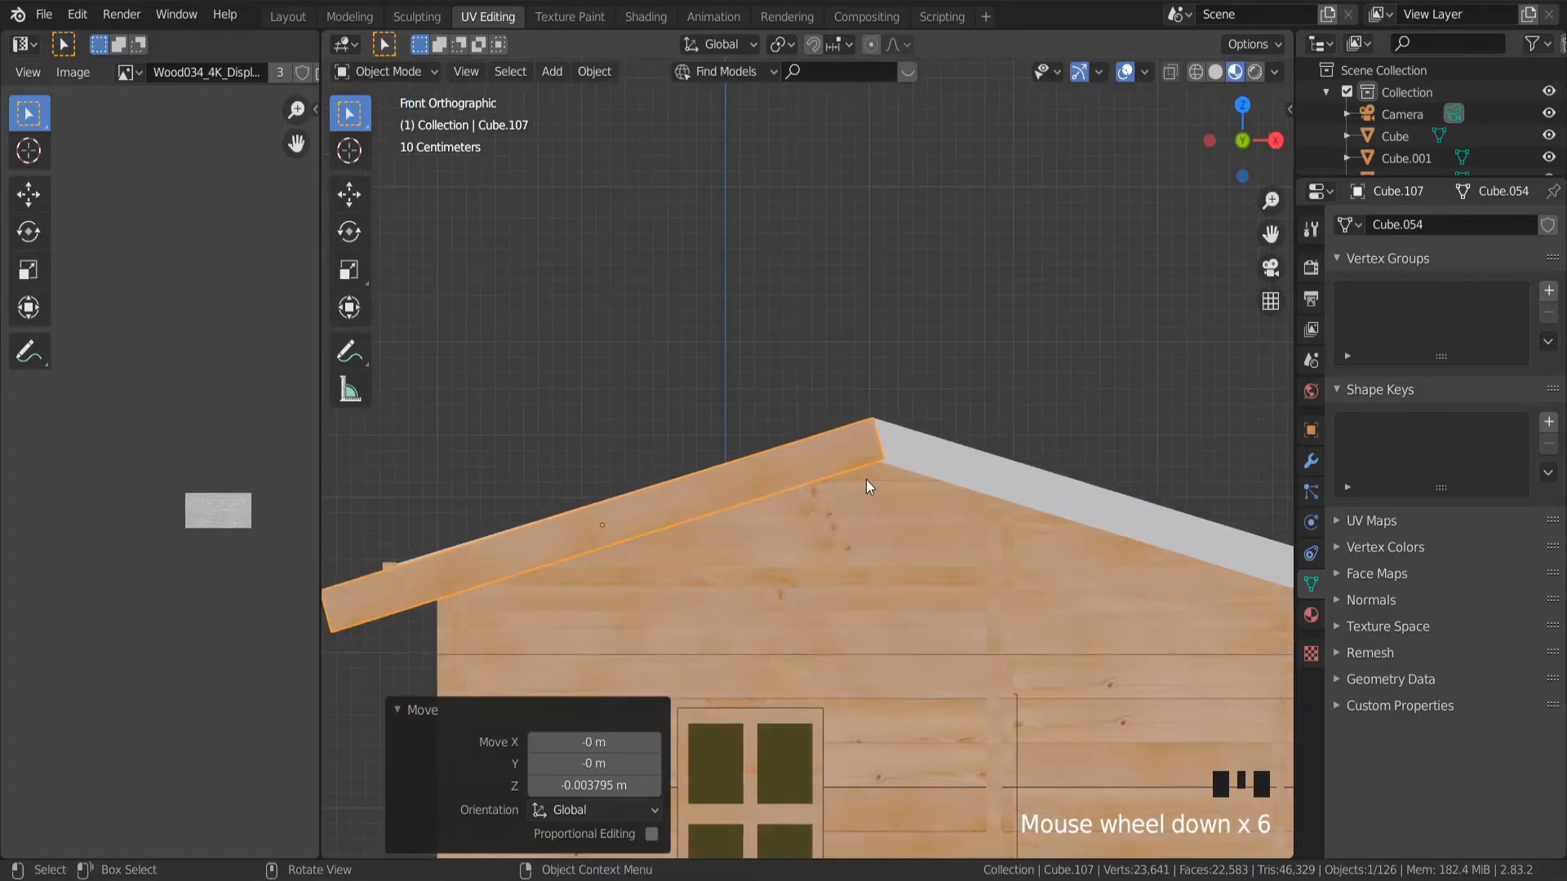
Raise the front gable plank about 0.032 m along Z to cover the roof edge and return to the front view.
key(Tab)
key(Tab)
scroll(589, 532, up, 7)
middle_drag(602, 517, 772, 533)
scroll(776, 535, down, 3)
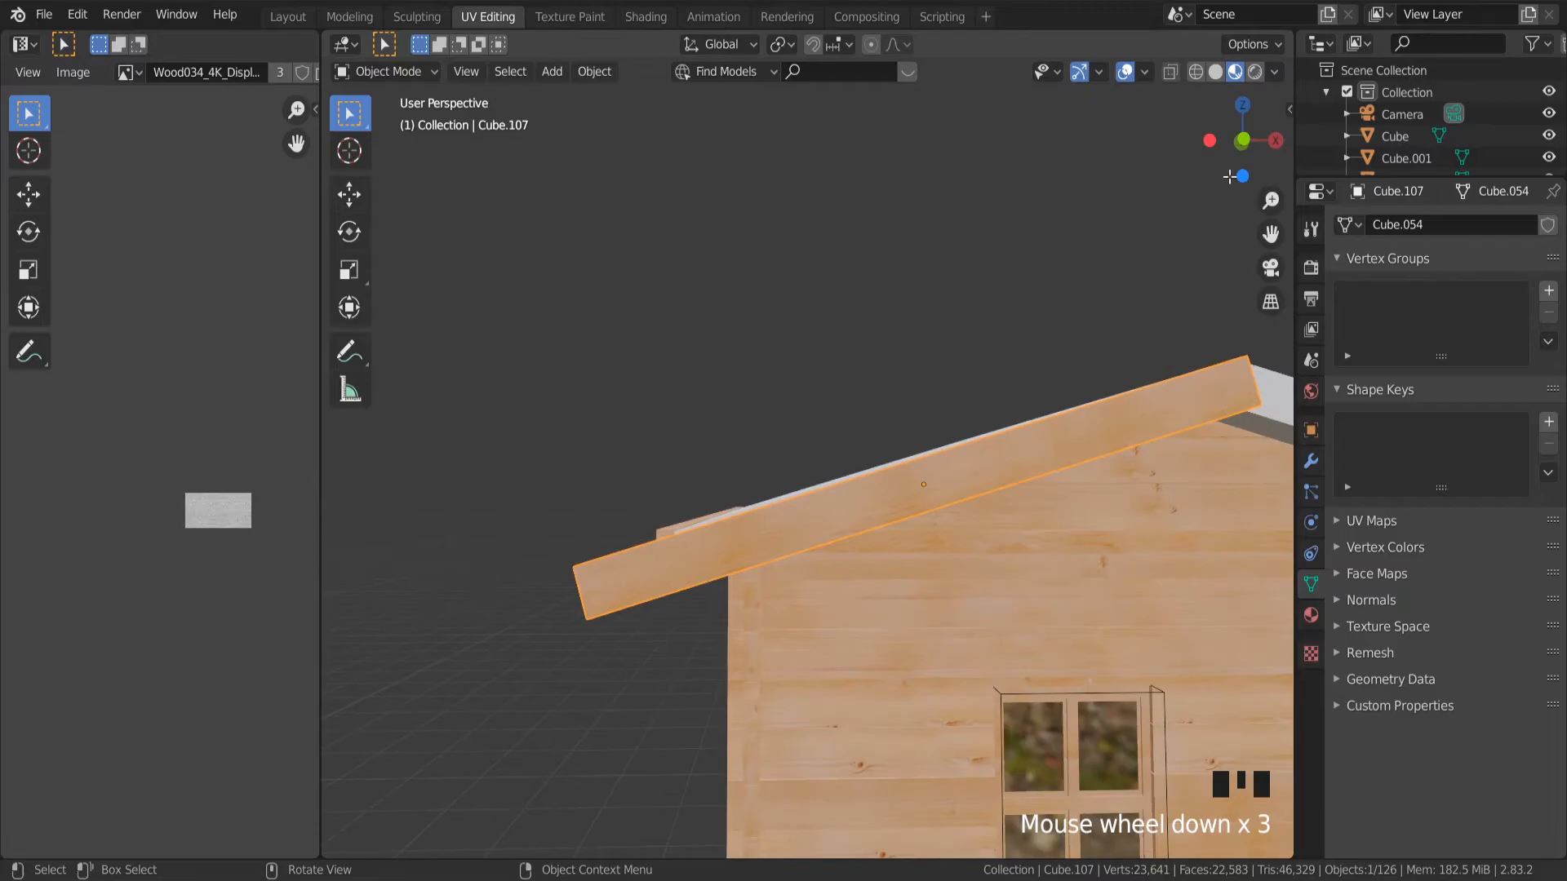
key(g)
key(z)
click(865, 389)
middle_drag(867, 392, 926, 462)
click(1255, 141)
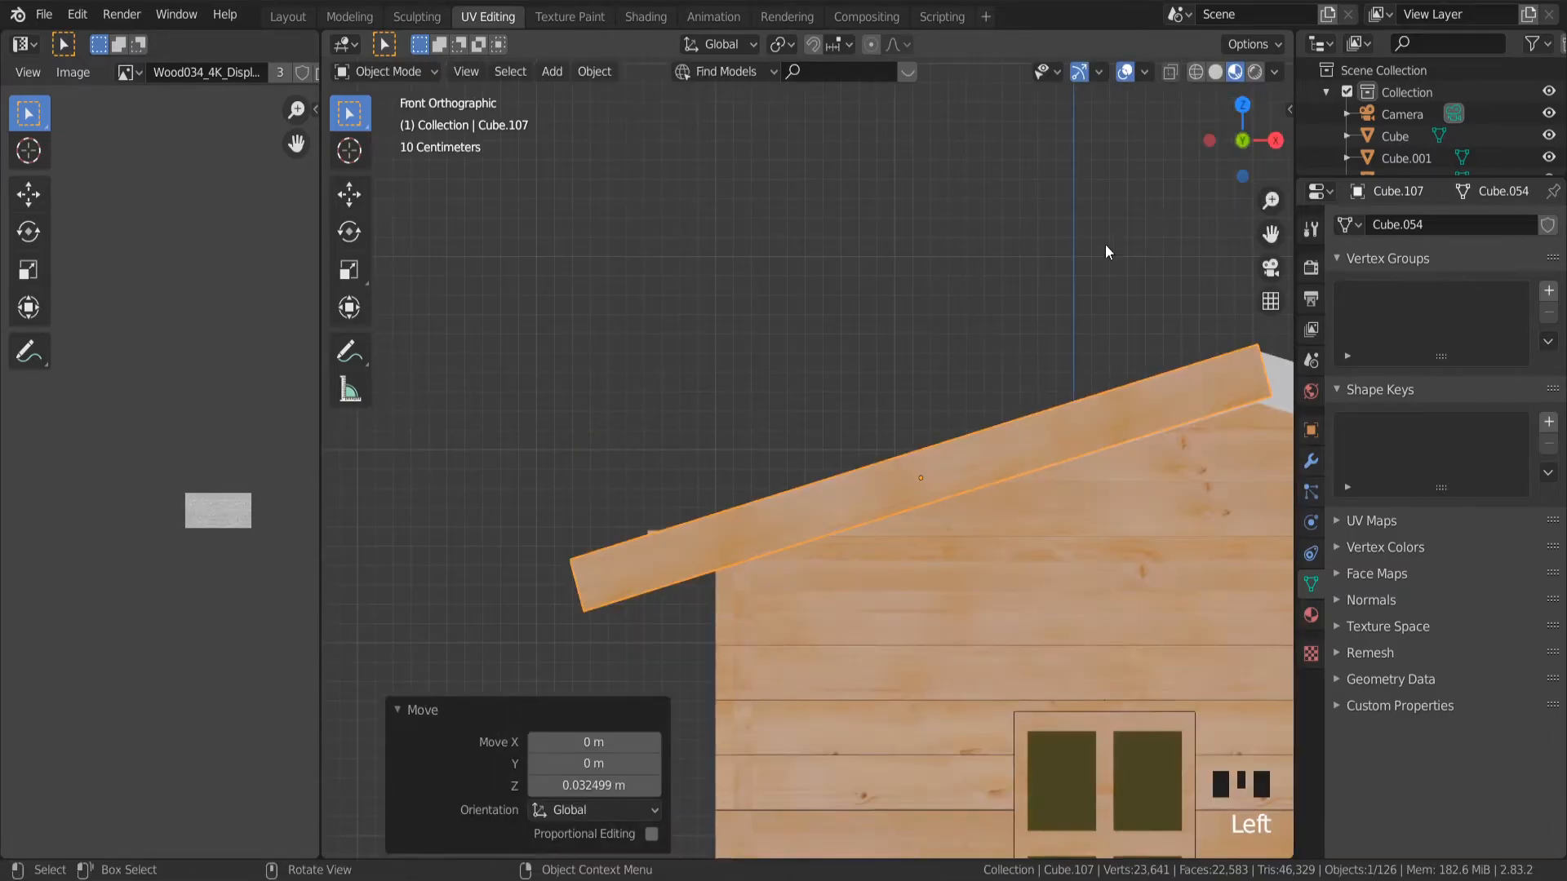
Examine the front gable plank's fit along the roof slope and eave from an angled view.
scroll(893, 429, up, 2)
middle_drag(501, 504, 553, 542)
scroll(972, 465, down, 4)
scroll(971, 459, up, 2)
key(Tab)
key(Tab)
scroll(808, 398, up, 5)
scroll(804, 432, down, 7)
scroll(850, 490, down, 6)
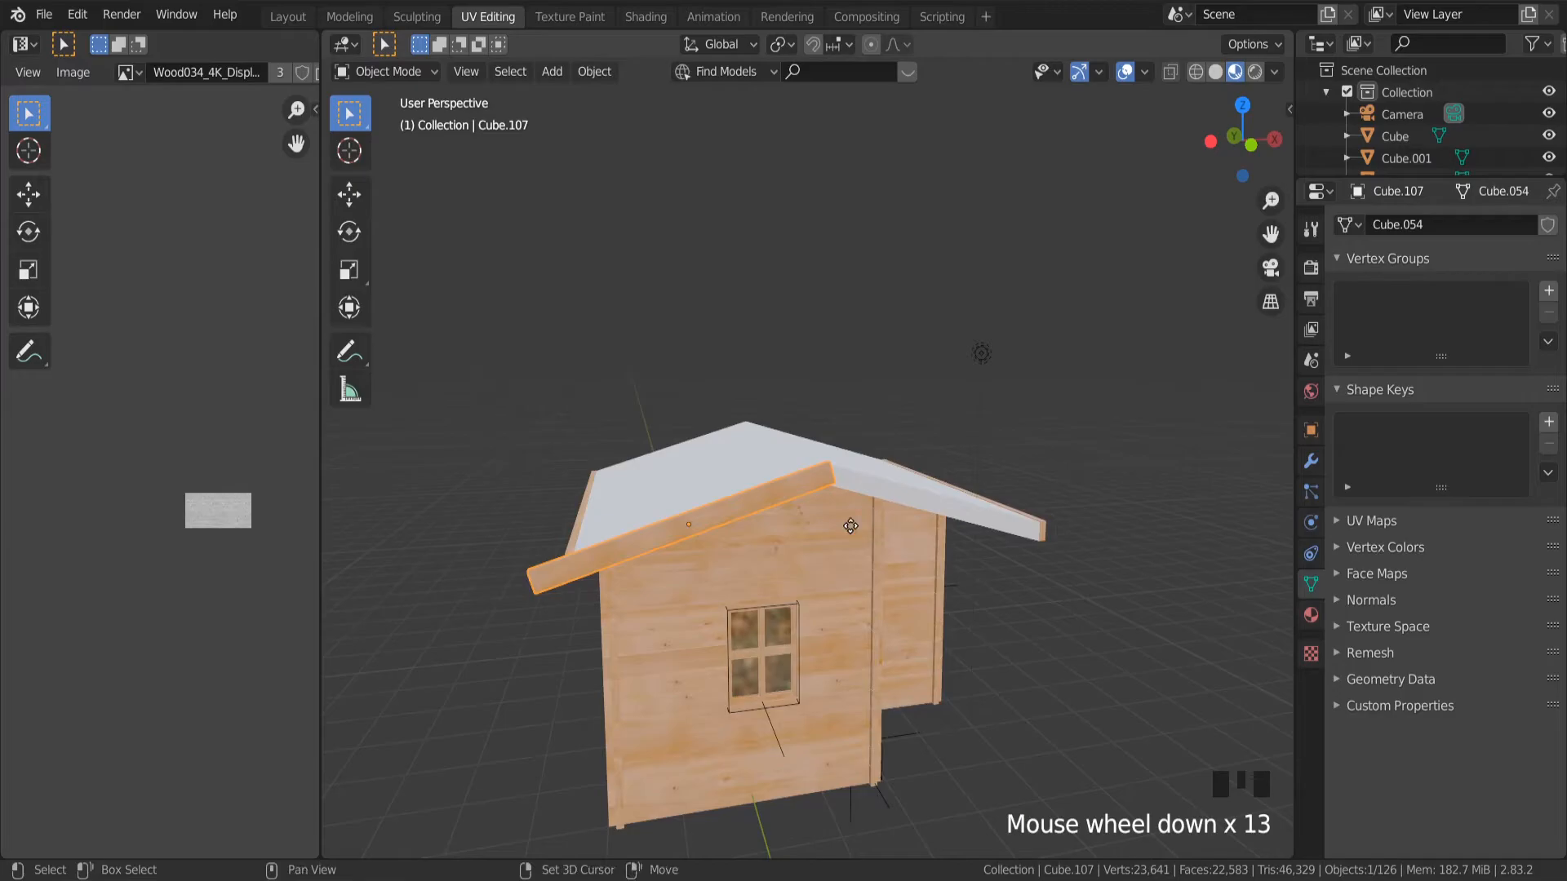
Duplicate the front gable plank and rotate the copy twice by 90° around Z to mirror its slope.
key(shift+d)
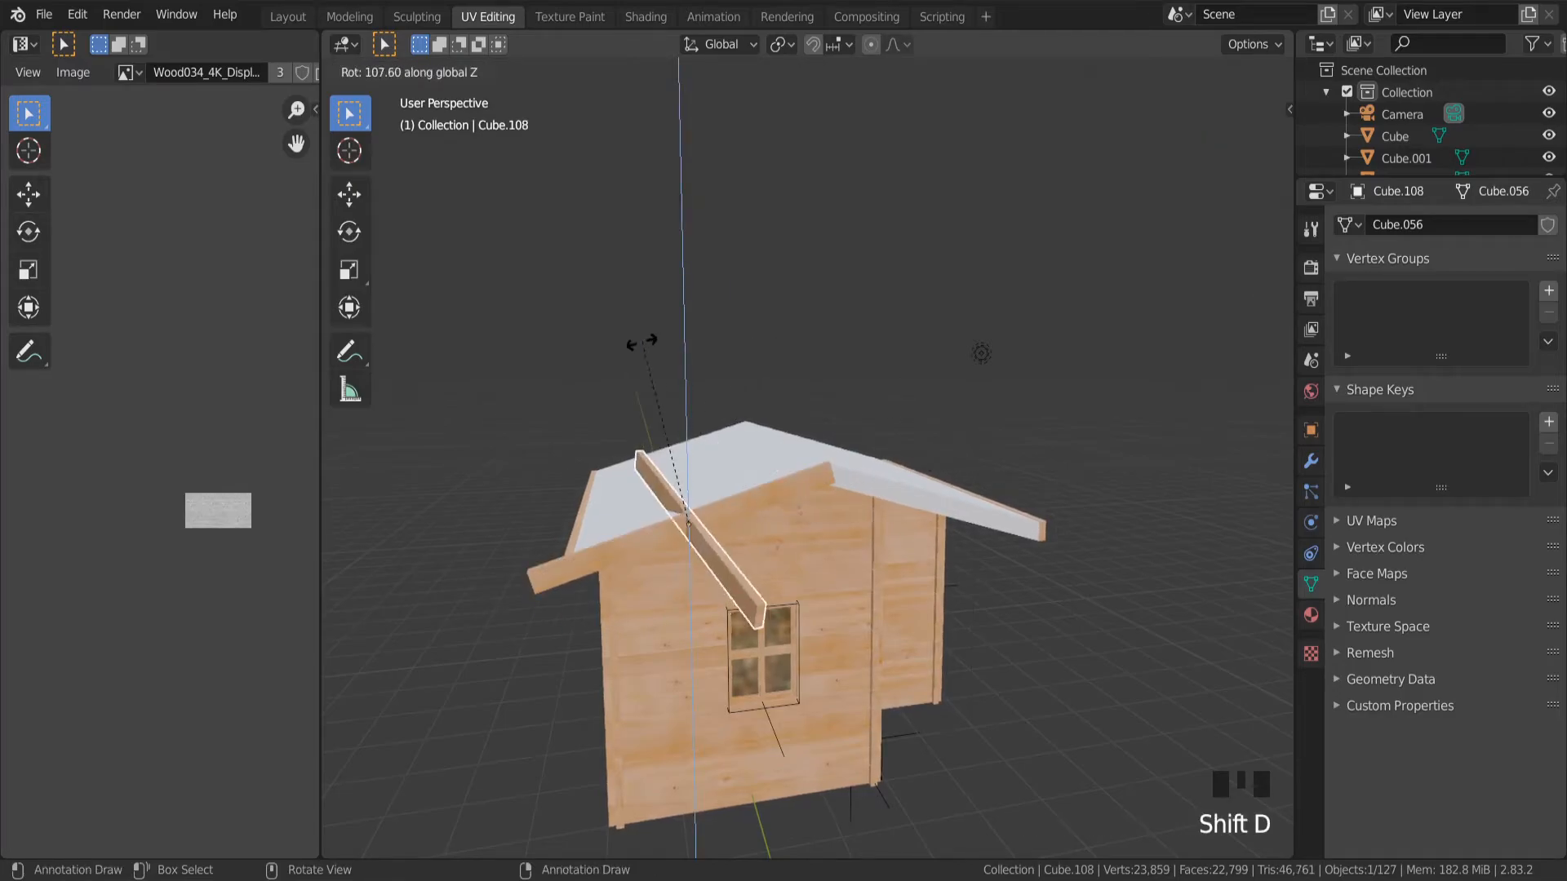
text(90)
key(Return)
text(r)
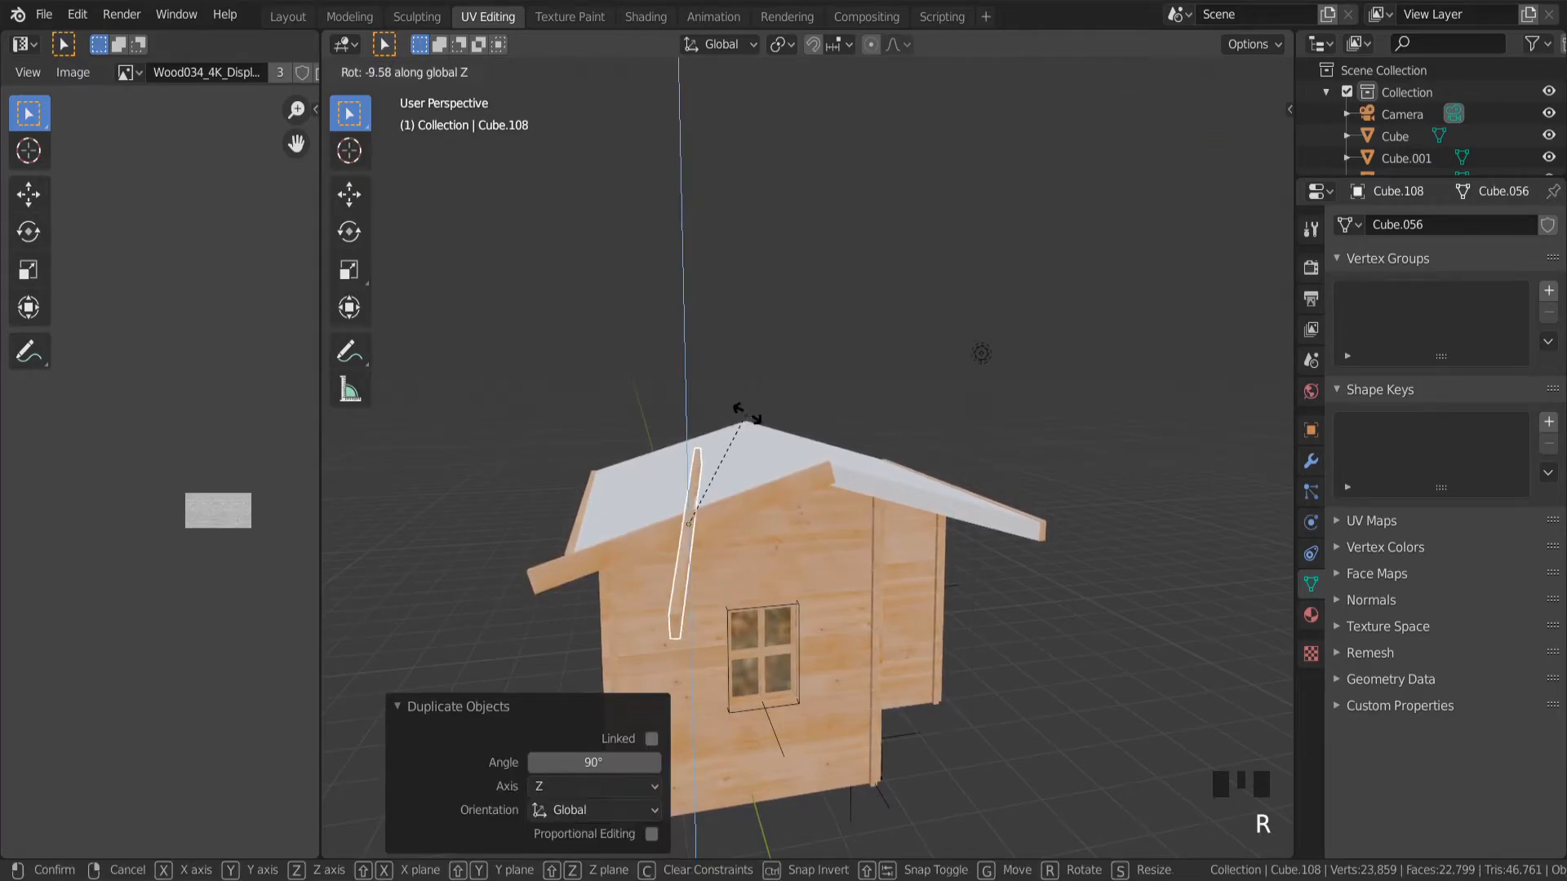
text(90)
key(Return)
Move the duplicated plank about 3.695 m along X onto the opposite roof slope, overlapping the first plank at the ridge.
scroll(746, 612, up, 5)
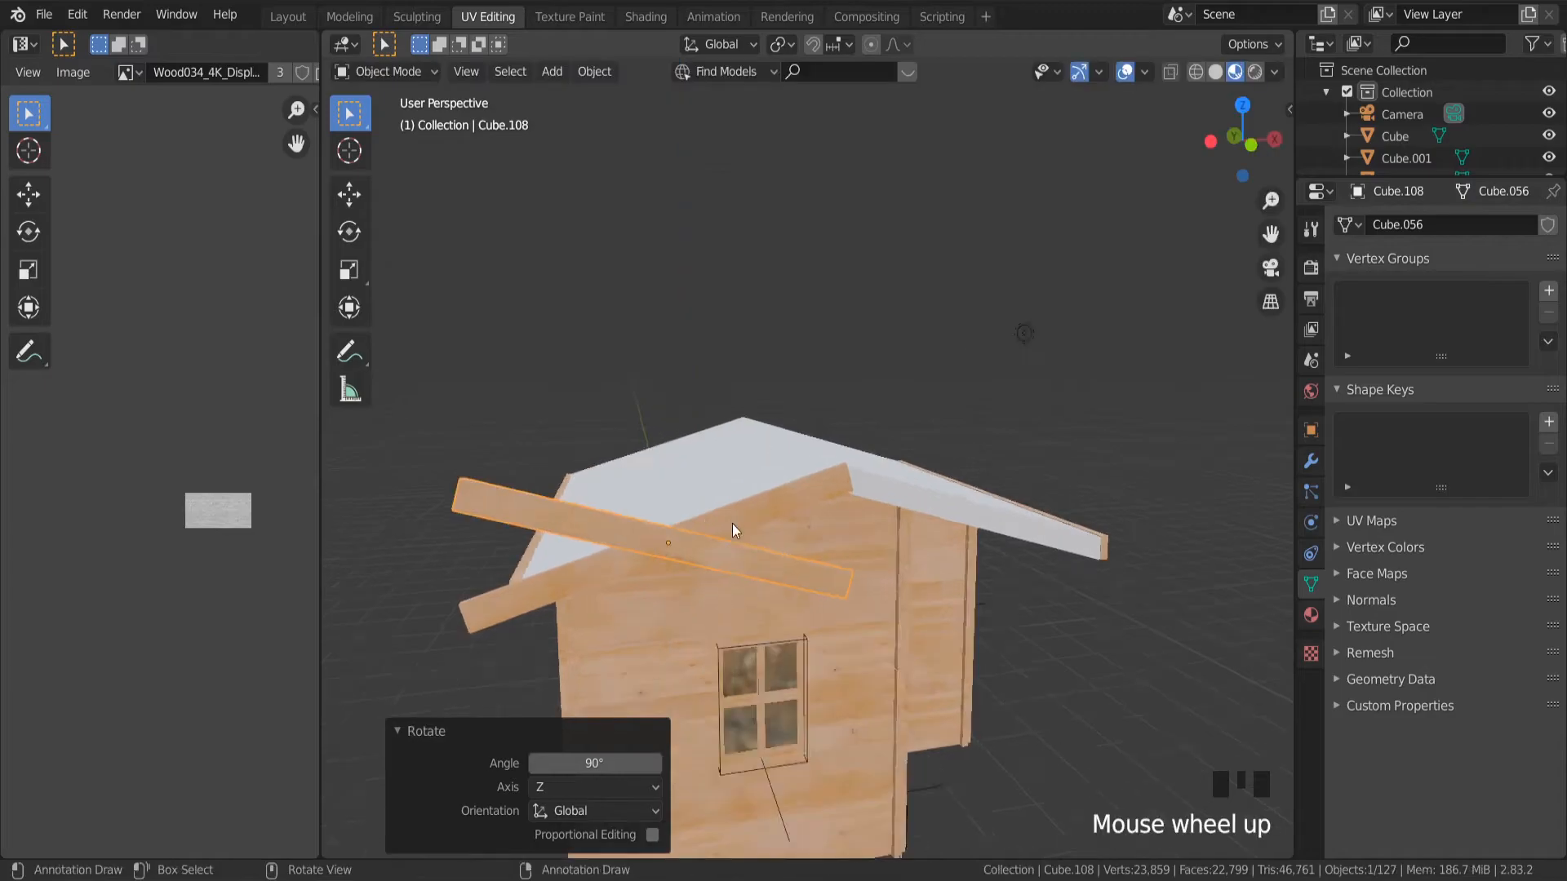
scroll(736, 598, up, 6)
scroll(398, 589, down, 2)
scroll(438, 585, up, 3)
middle_drag(438, 585, 615, 565)
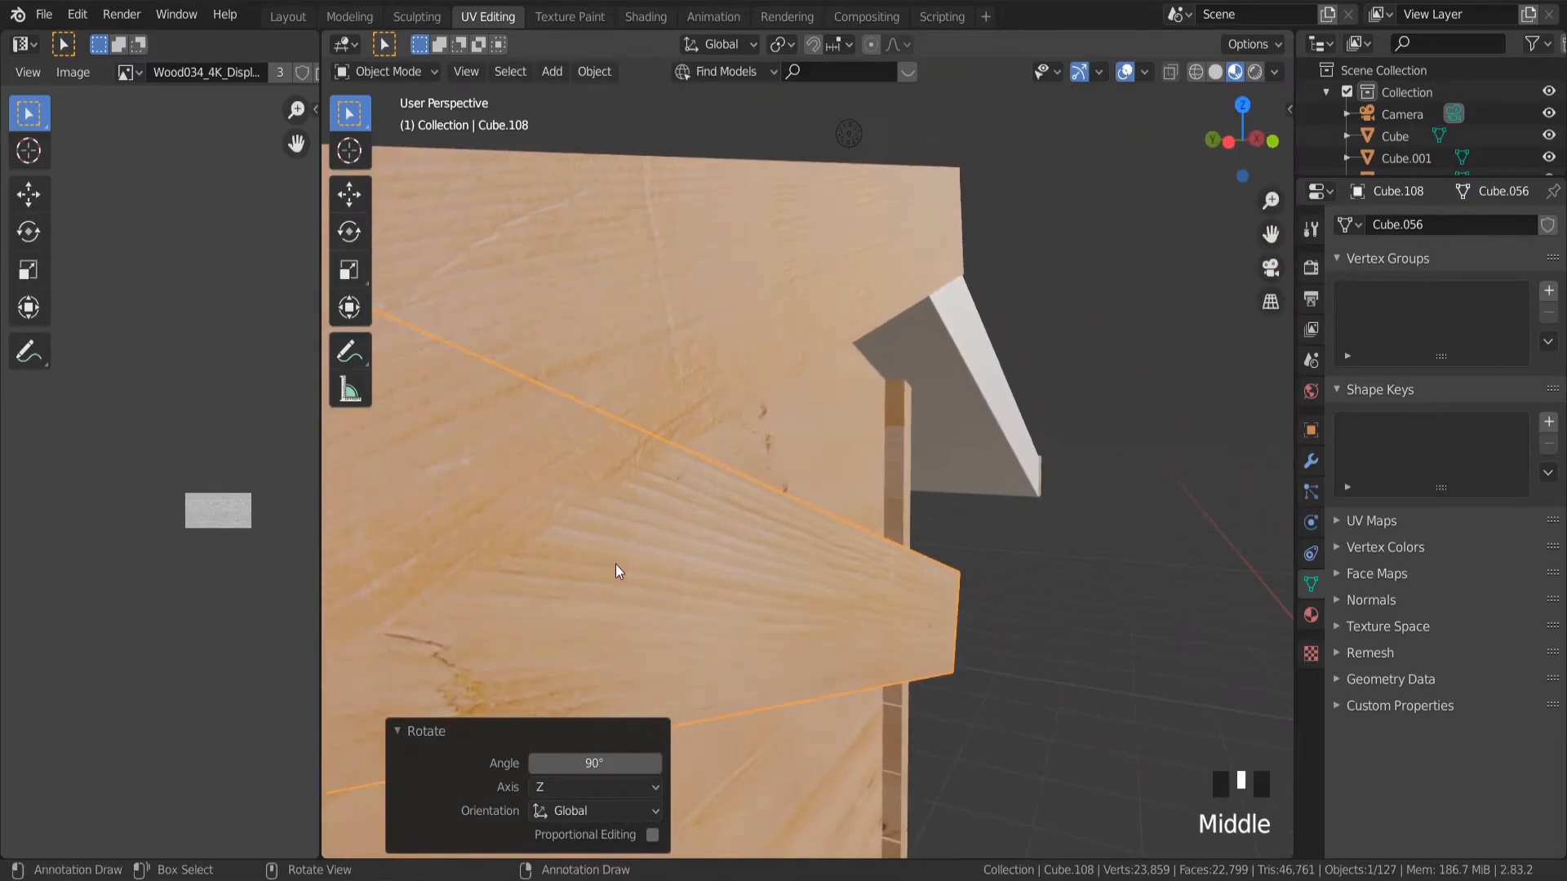
scroll(615, 565, down, 2)
scroll(661, 569, down, 3)
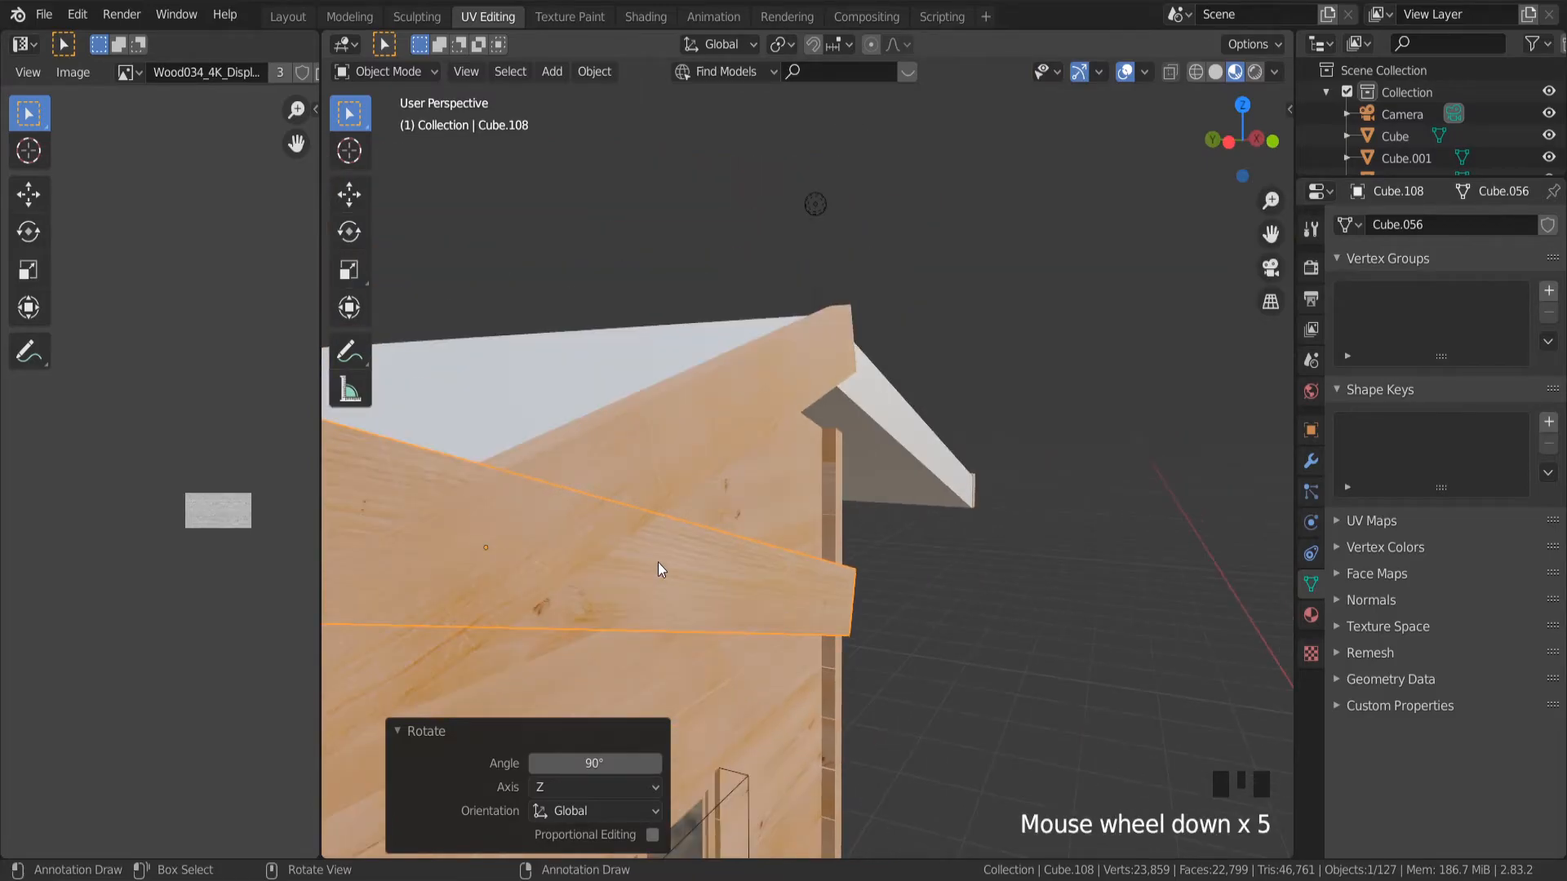
key(g)
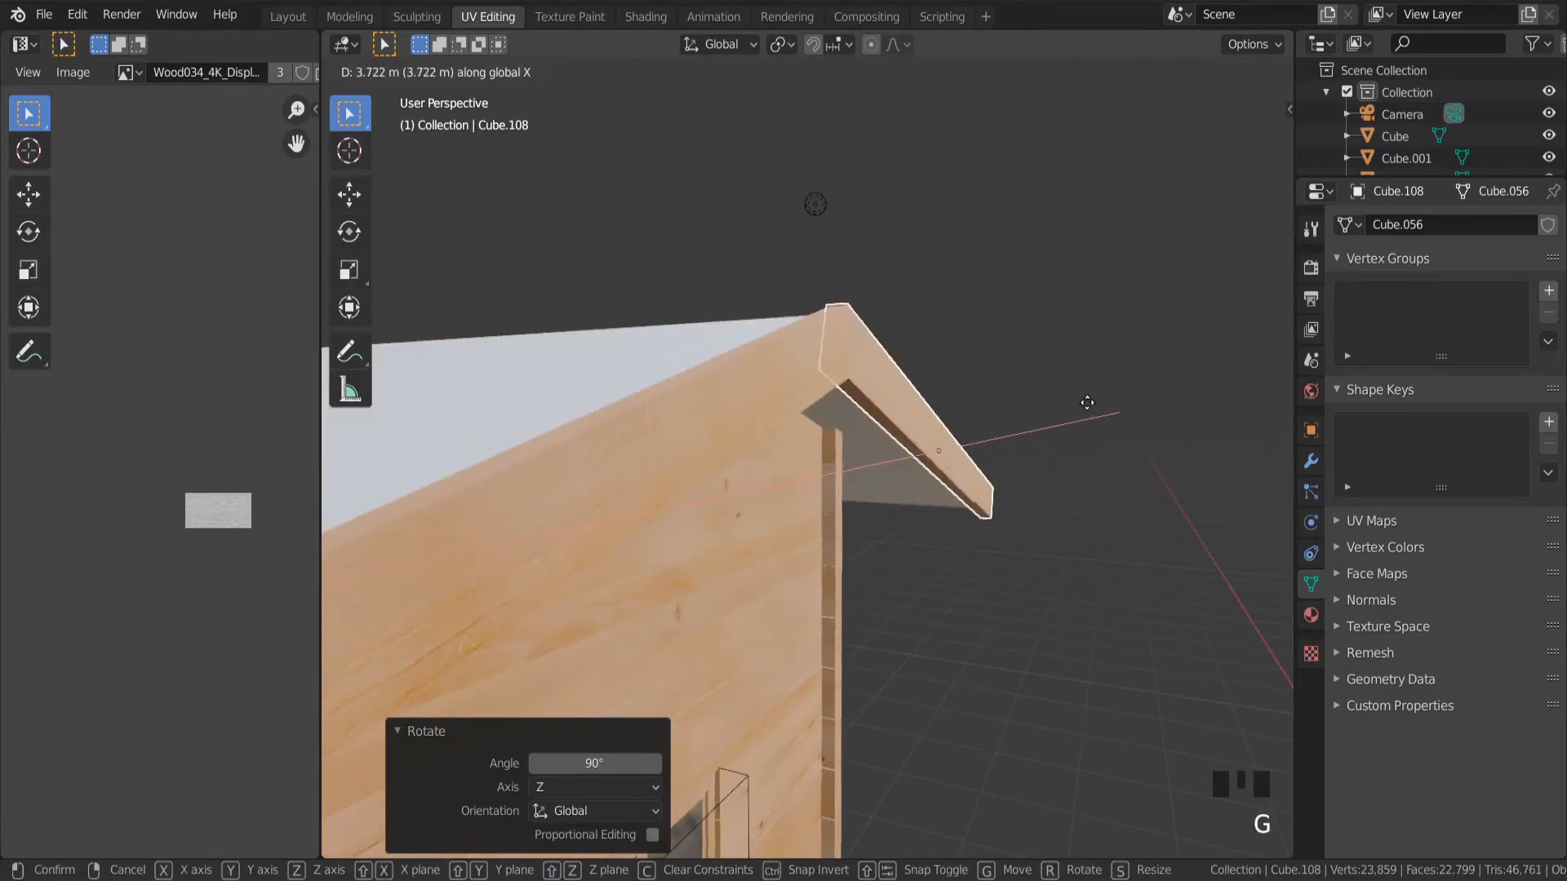
click(1092, 403)
scroll(1091, 403, down, 2)
middle_drag(1191, 236, 1211, 145)
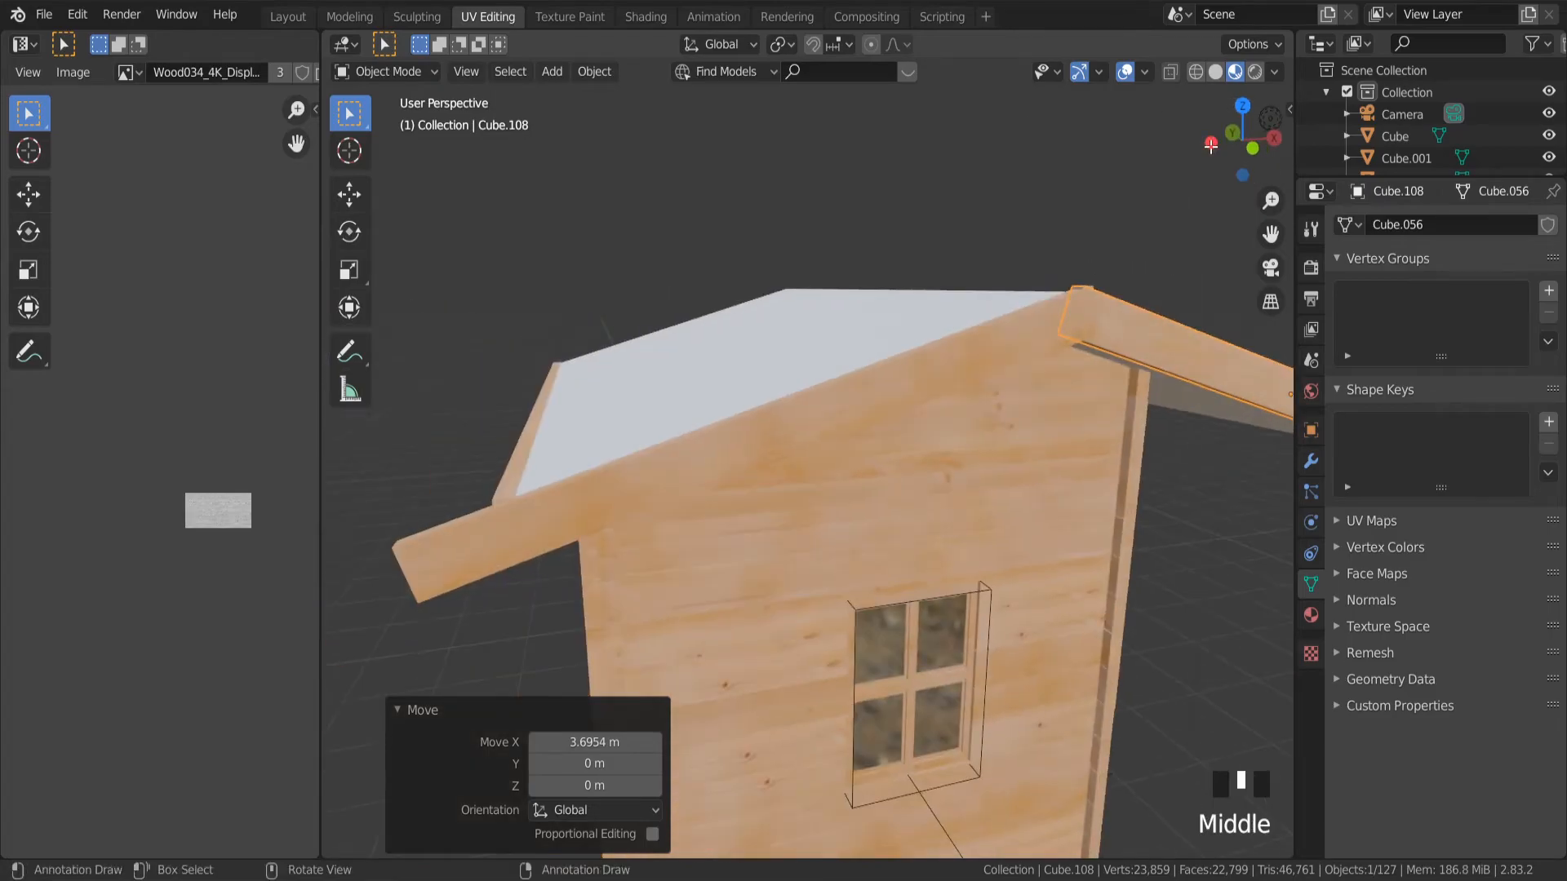
In front view, lower the original gable plank about 0.012 m along Z to cover the gap beneath it.
click(1252, 148)
drag(1266, 235, 1217, 269)
scroll(786, 289, up, 5)
scroll(901, 328, down, 8)
scroll(751, 272, up, 9)
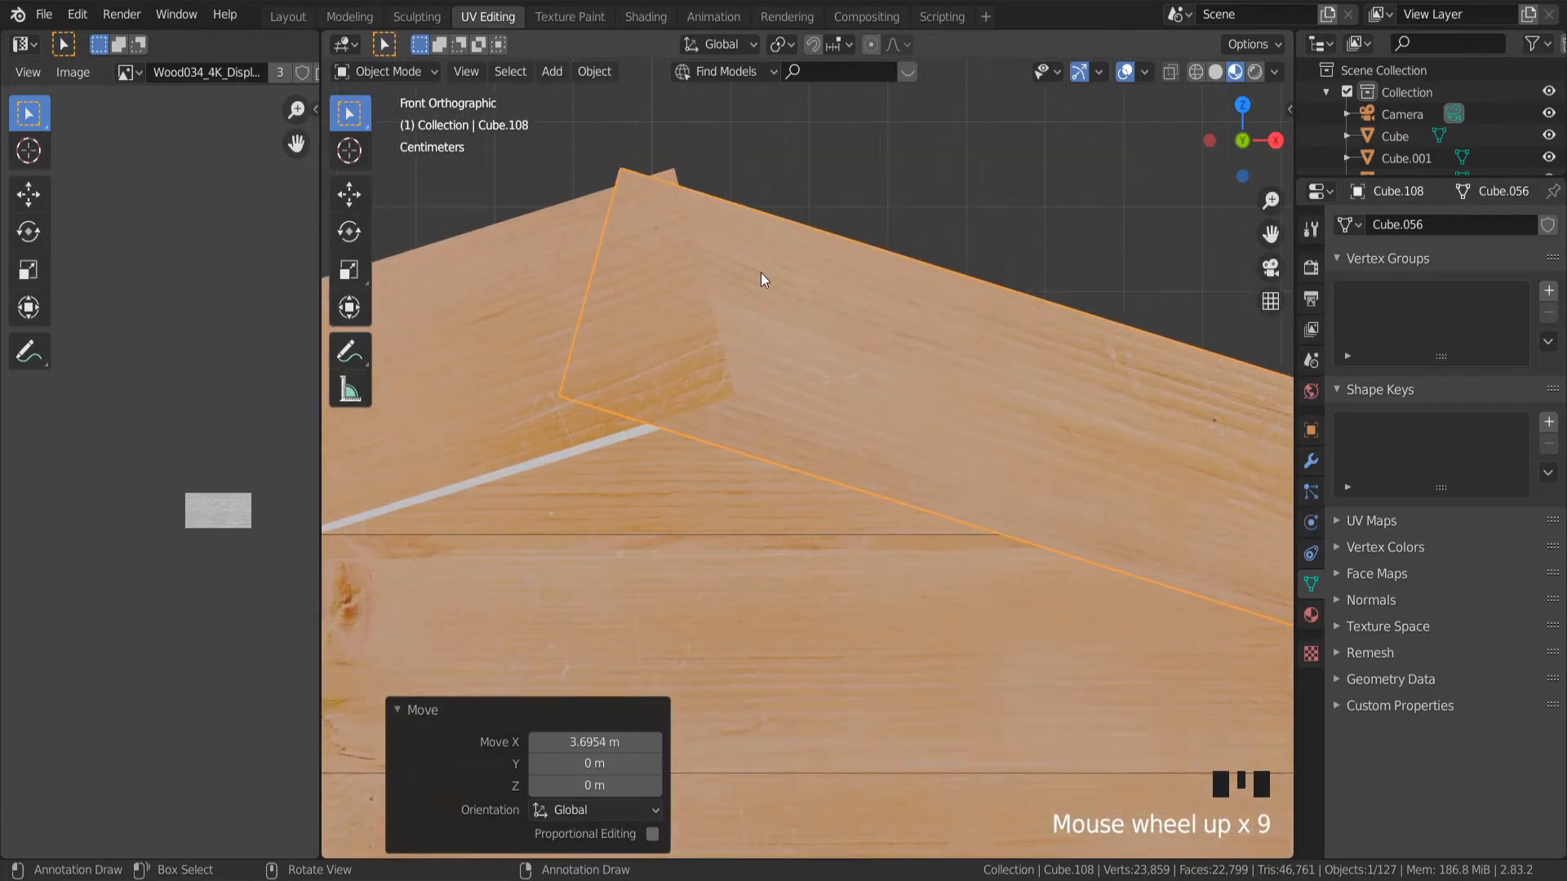
scroll(802, 430, down, 10)
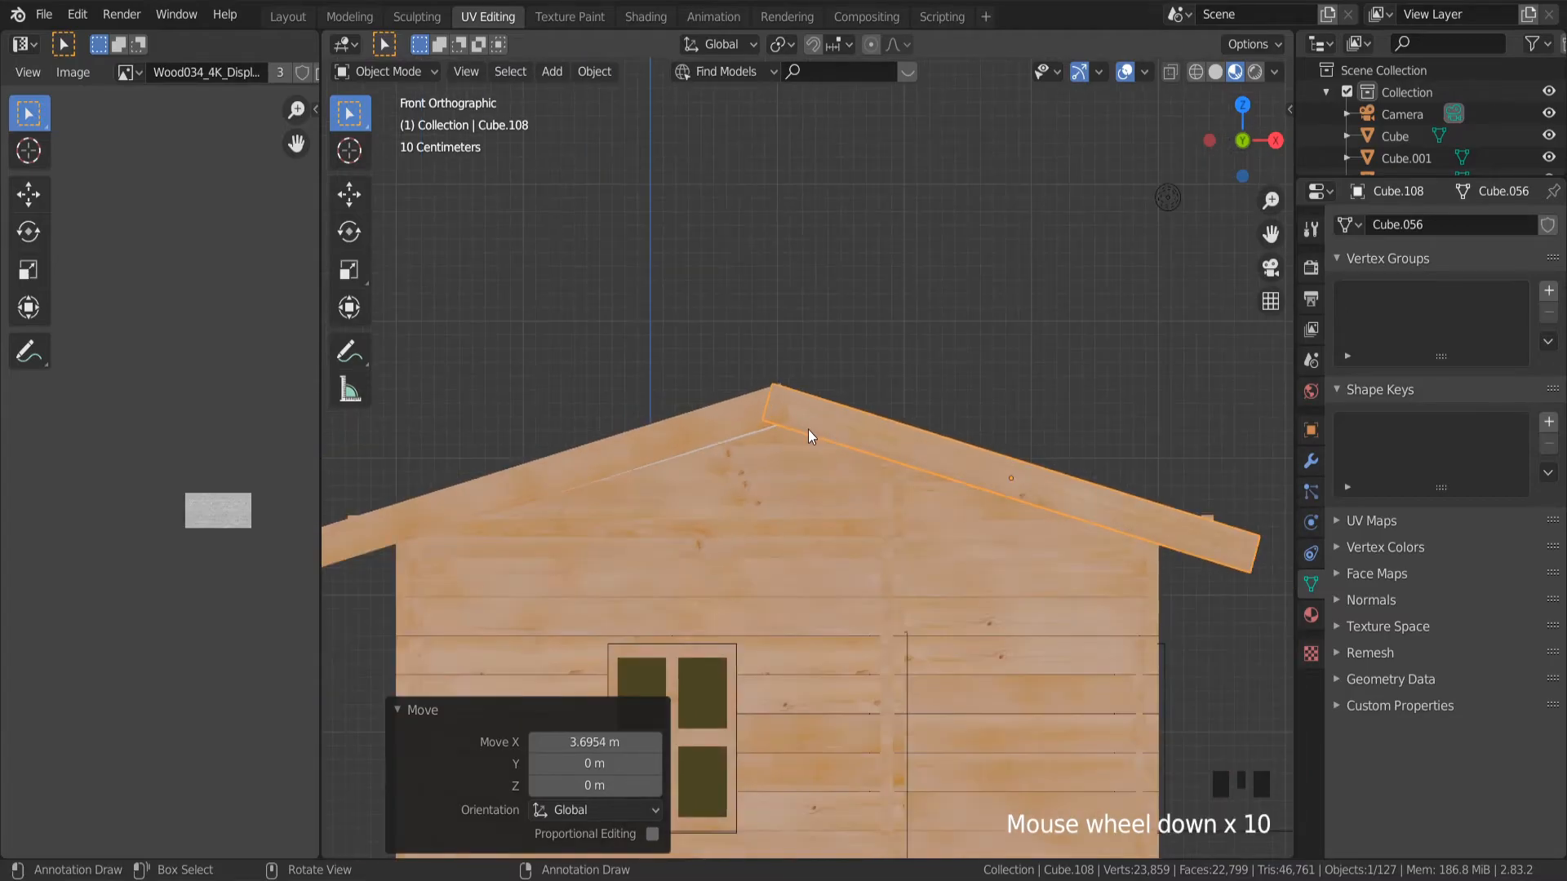
scroll(866, 478, down, 2)
scroll(845, 436, up, 5)
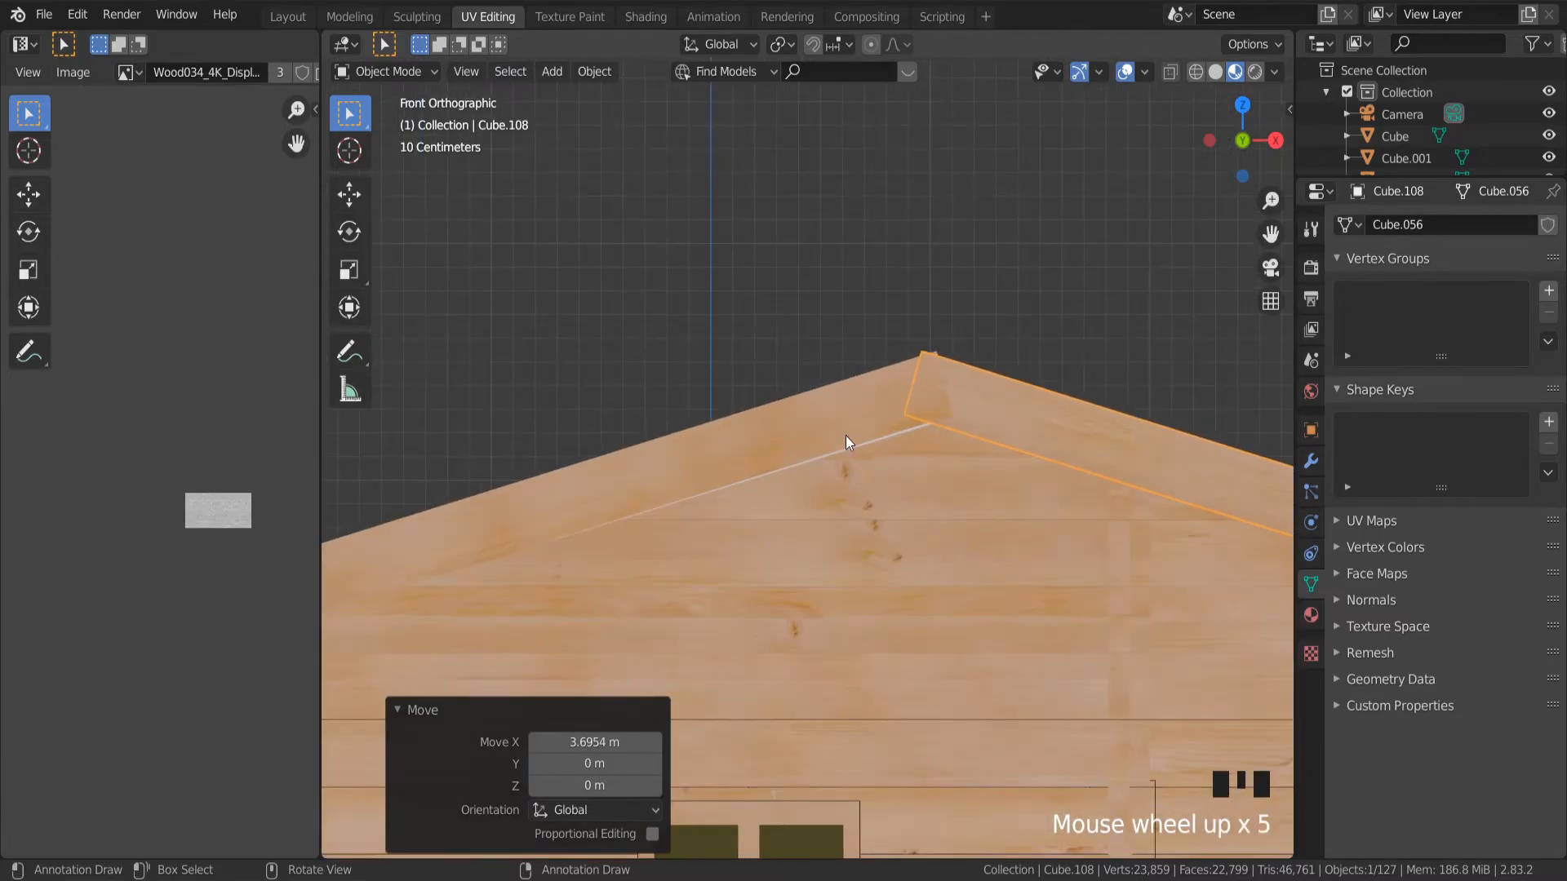
click(848, 434)
scroll(859, 432, up, 7)
key(g)
key(z)
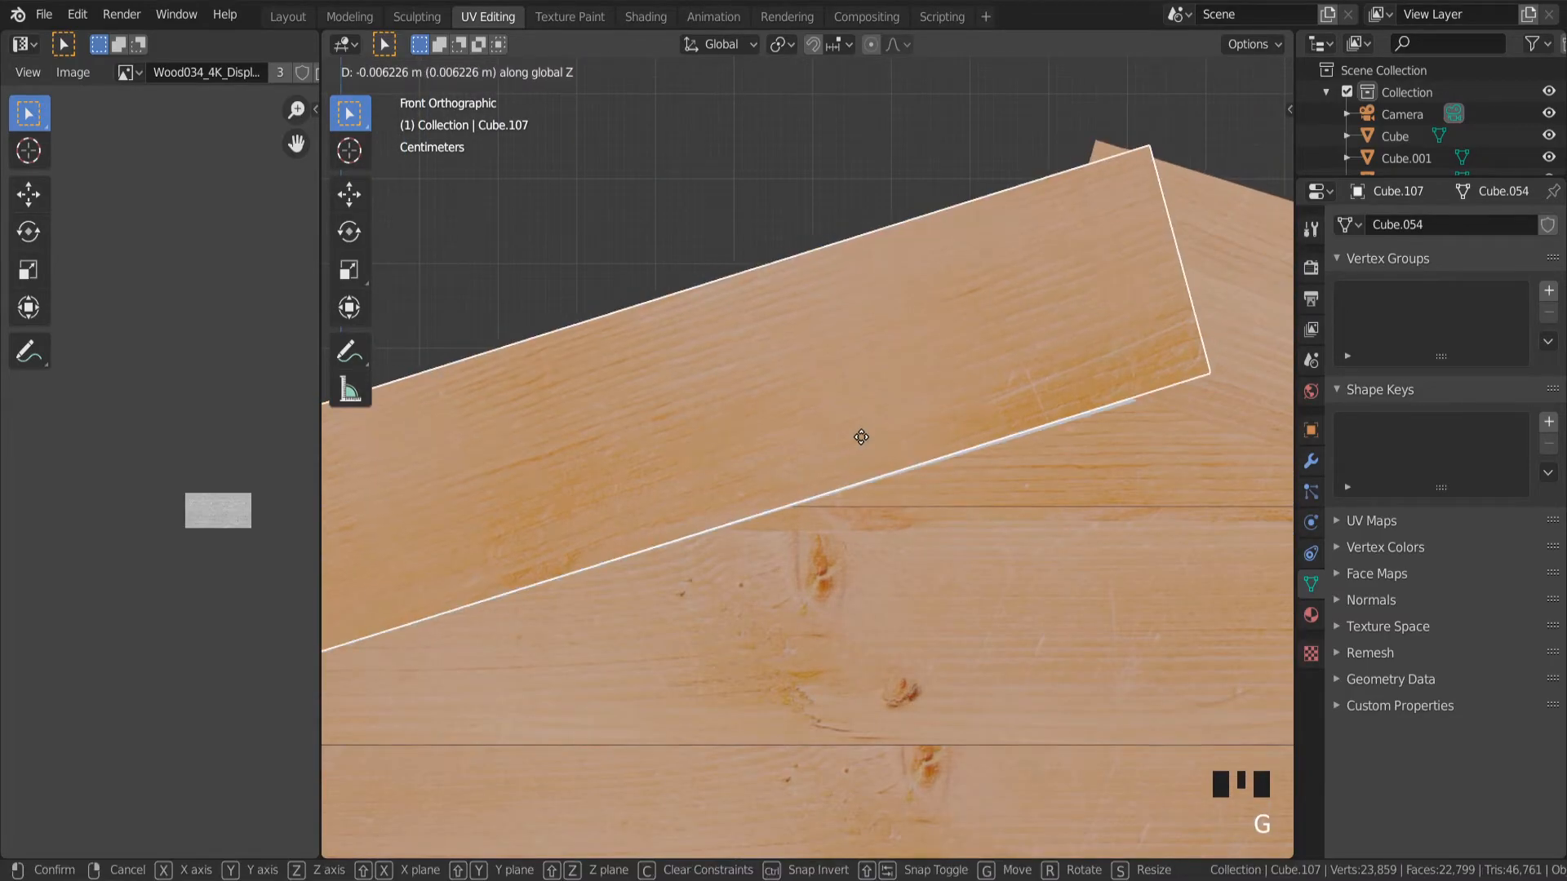
click(866, 443)
scroll(867, 442, down, 1)
scroll(870, 442, down, 10)
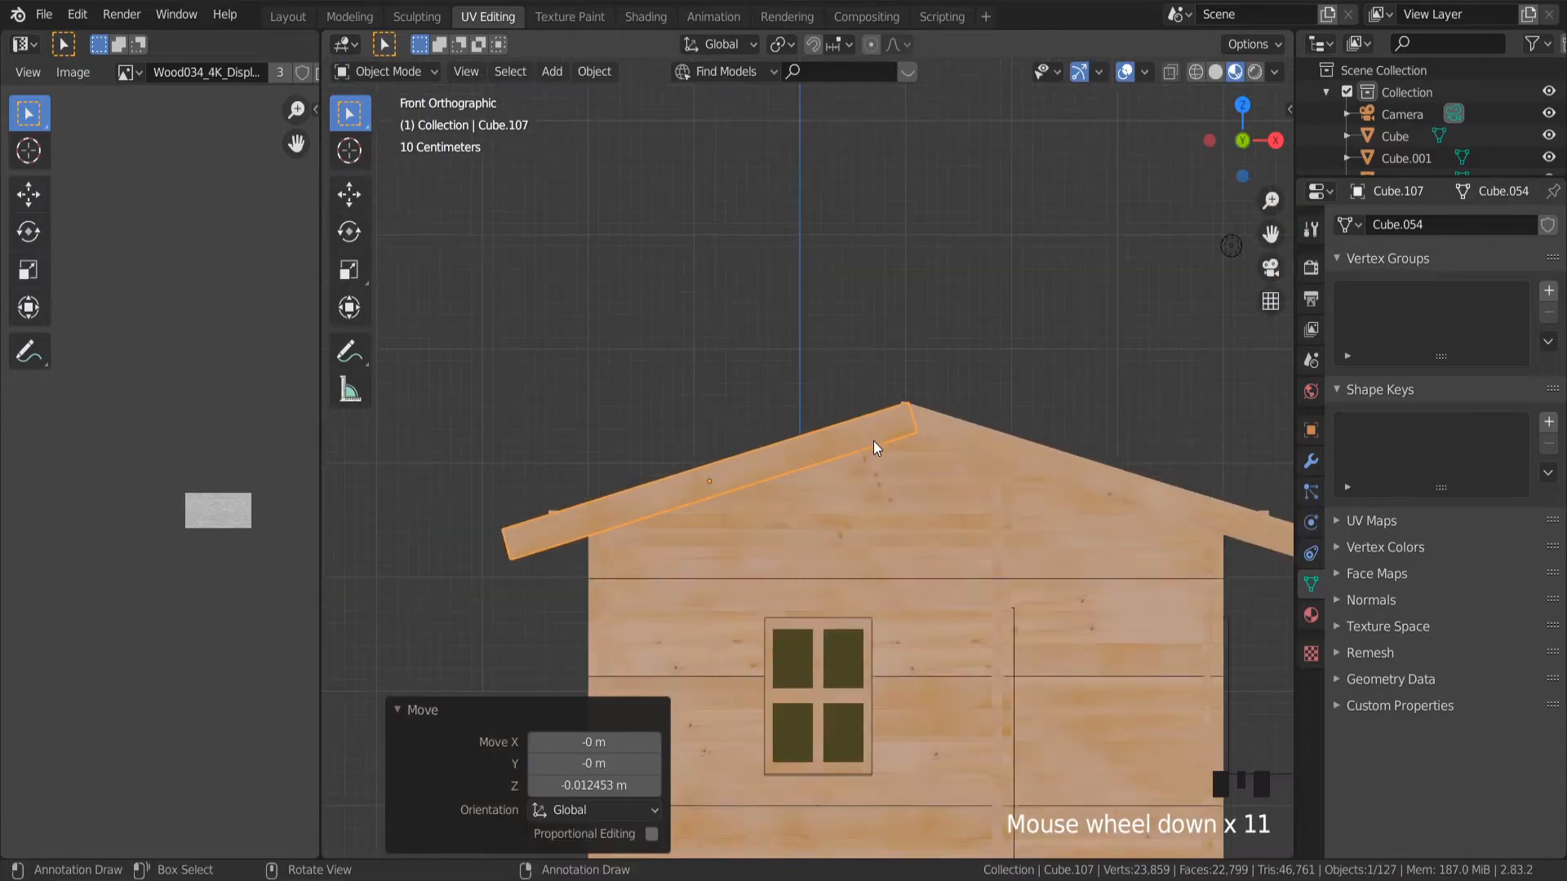
Select the duplicated gable plank and lower it about 0.013 m along Z to line up with the original at the ridge.
click(1206, 501)
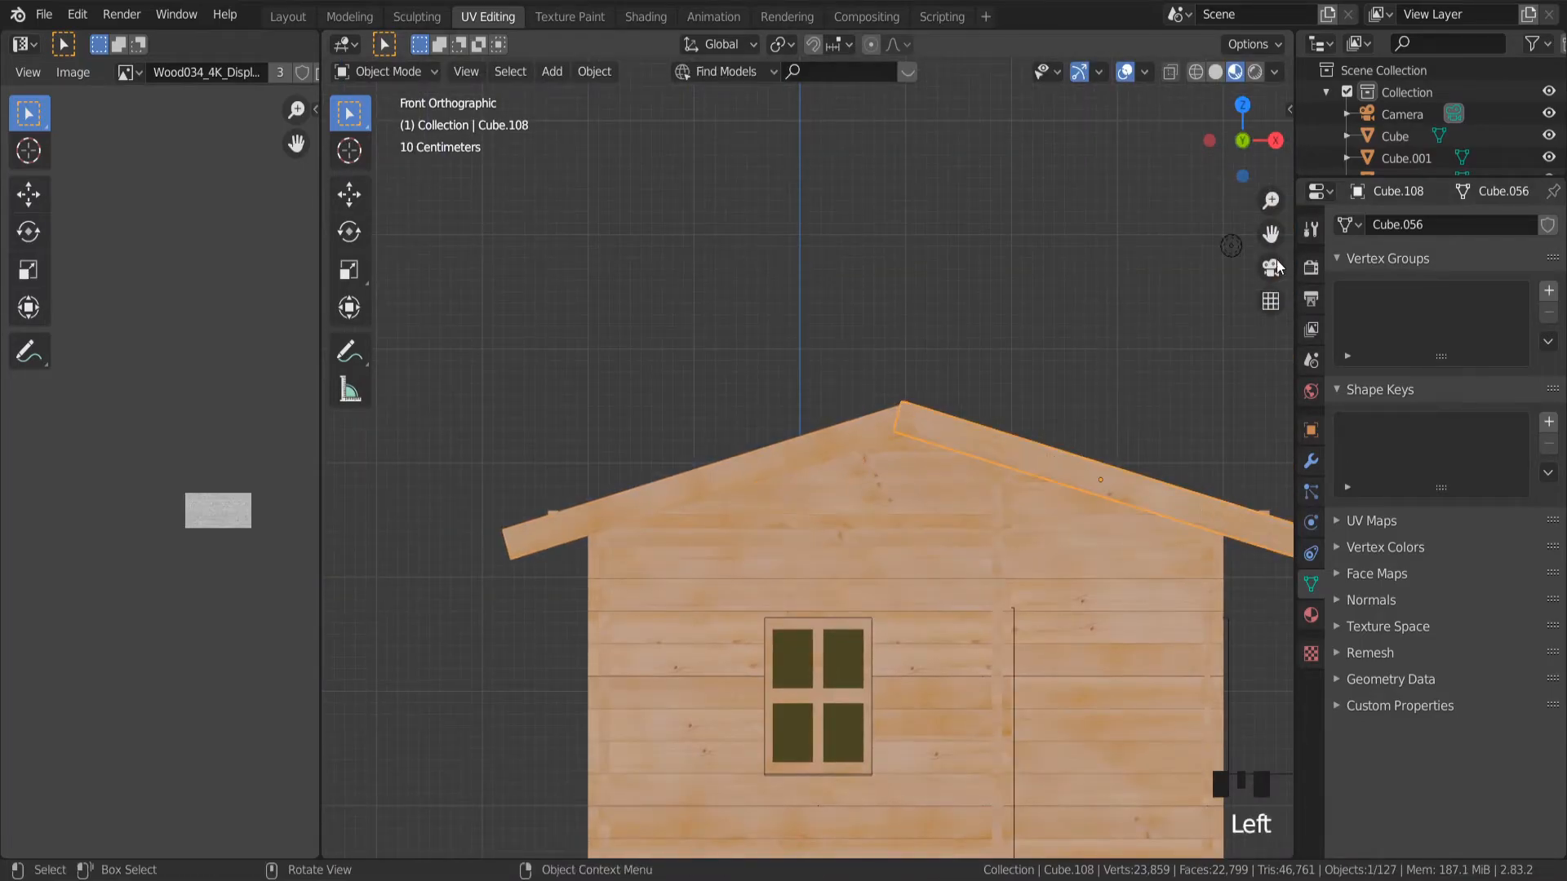
click(1206, 501)
scroll(1175, 445, up, 2)
middle_drag(1176, 448, 1123, 608)
scroll(1123, 608, down, 3)
scroll(694, 343, up, 3)
middle_drag(694, 343, 766, 207)
scroll(894, 258, up, 3)
click(1032, 306)
click(1246, 150)
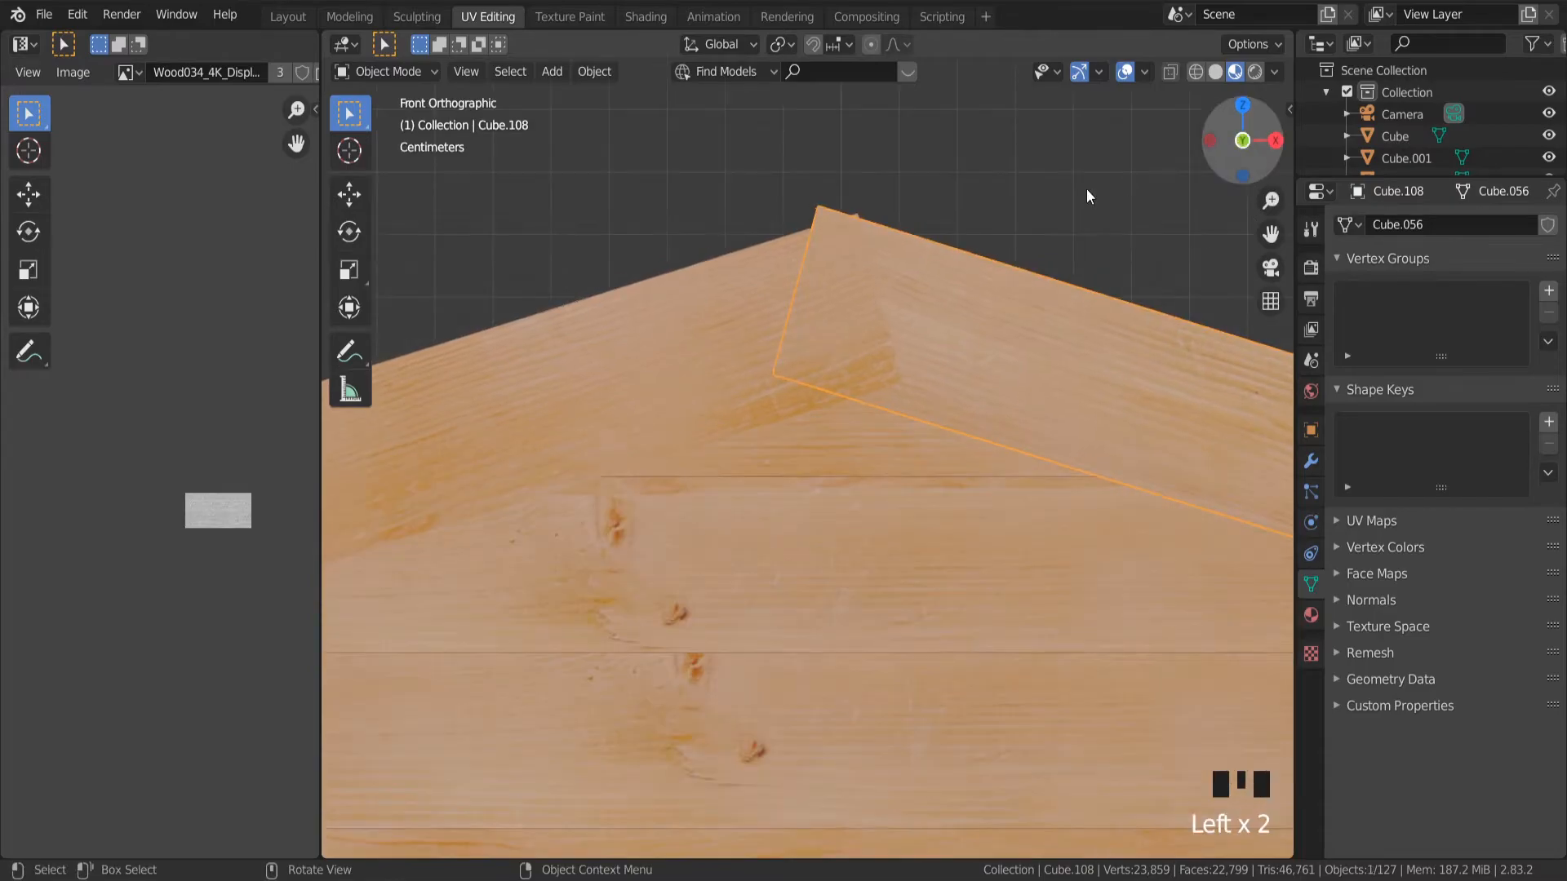
key(g)
key(z)
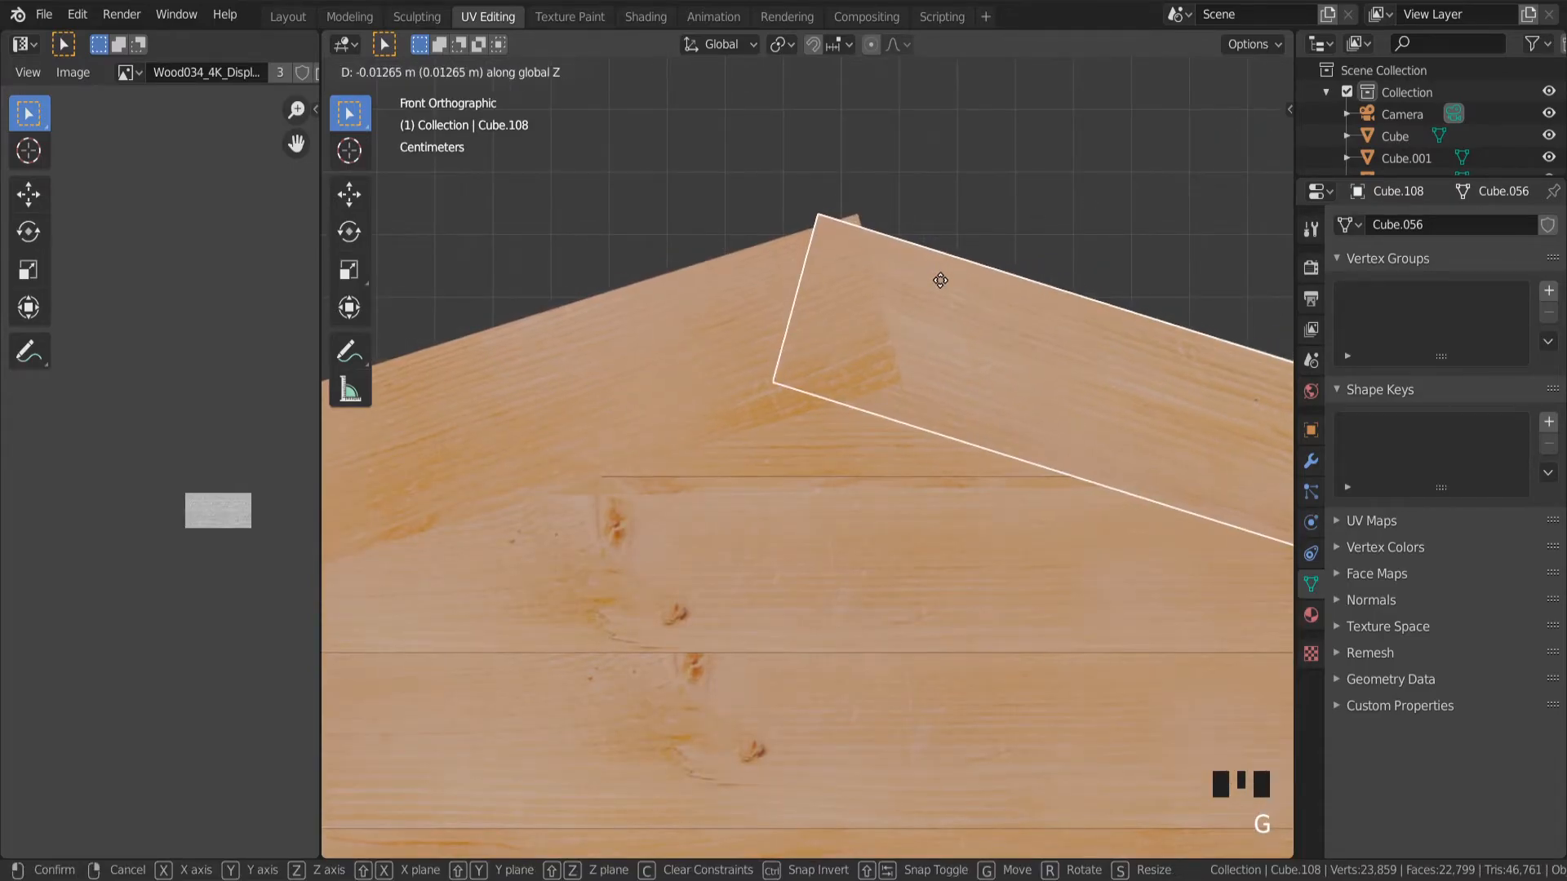
click(940, 279)
Examine the duplicated gable plank's mesh and its fit at the ridge and eave, both at an angle and from the front.
middle_drag(953, 284, 908, 329)
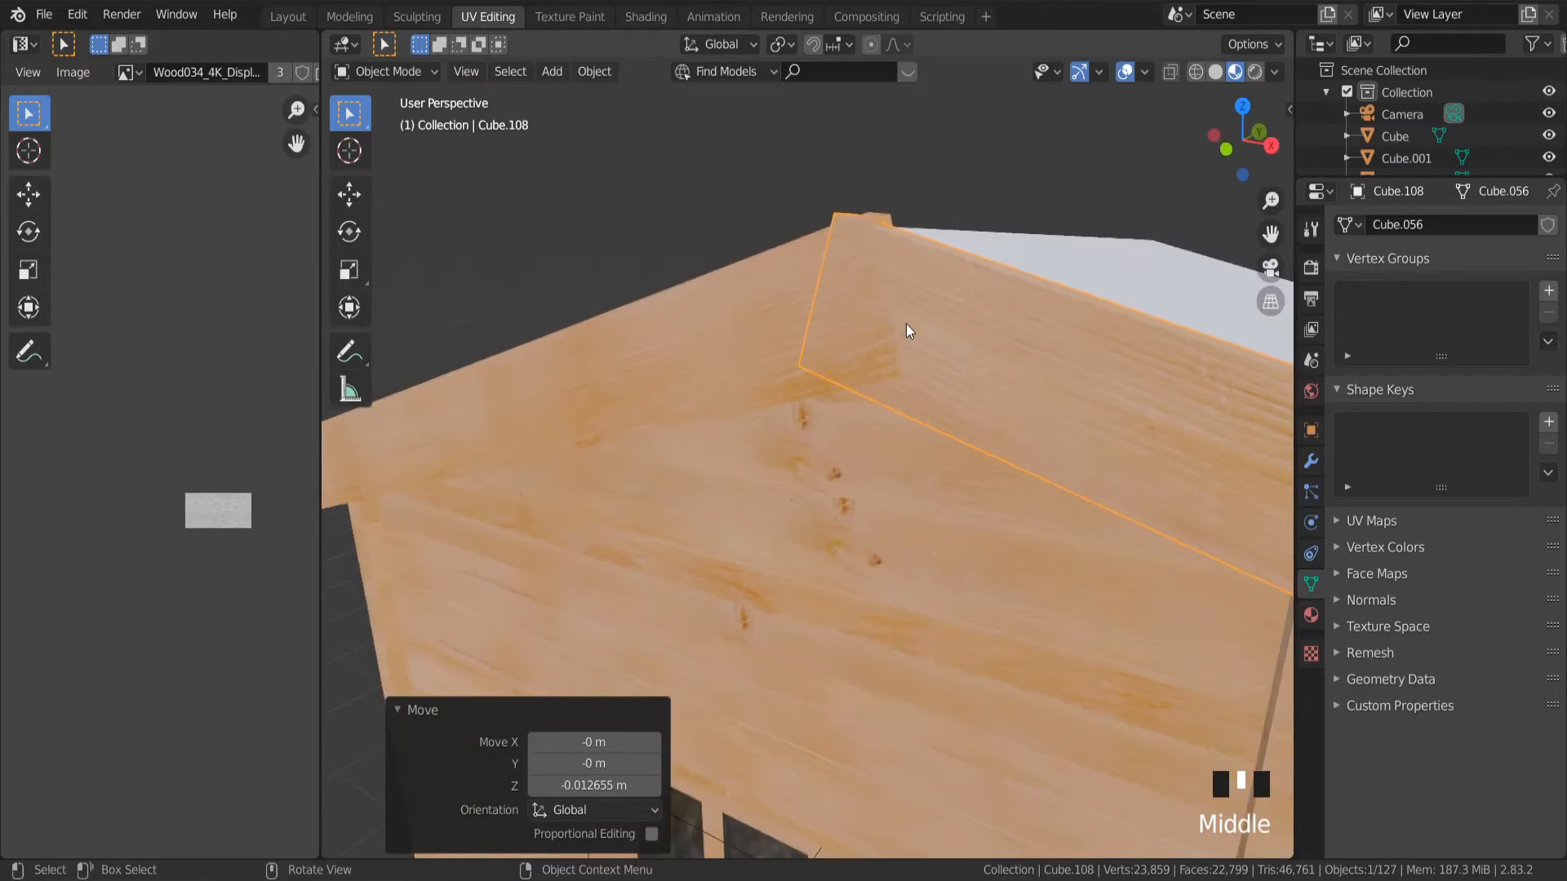
scroll(907, 330, down, 10)
middle_drag(953, 458, 1026, 472)
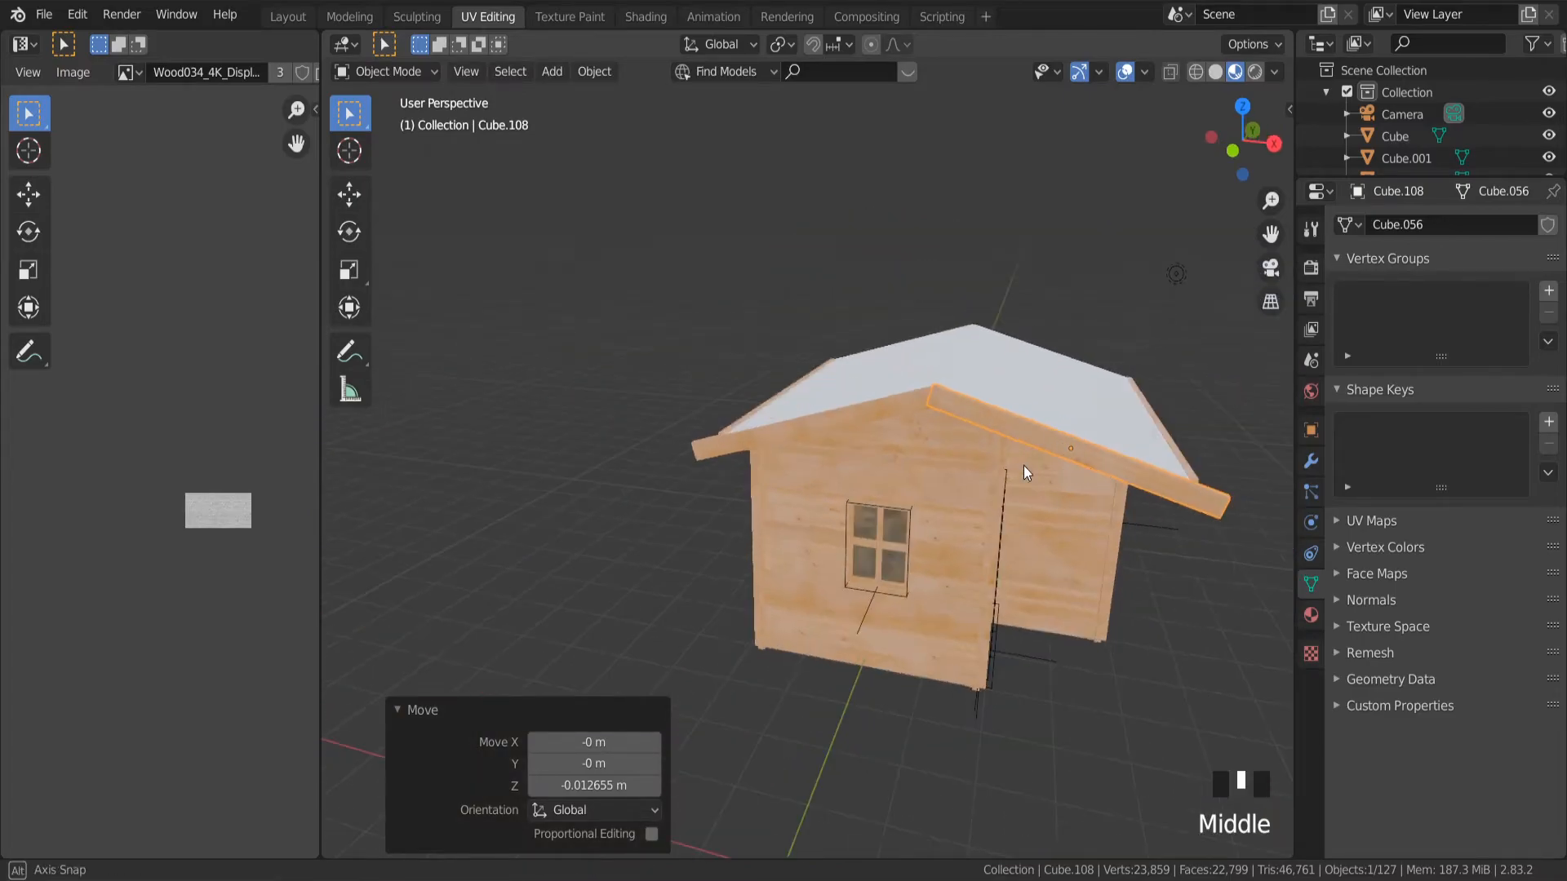
click(1233, 152)
key(Tab)
scroll(1192, 490, up, 5)
key(Tab)
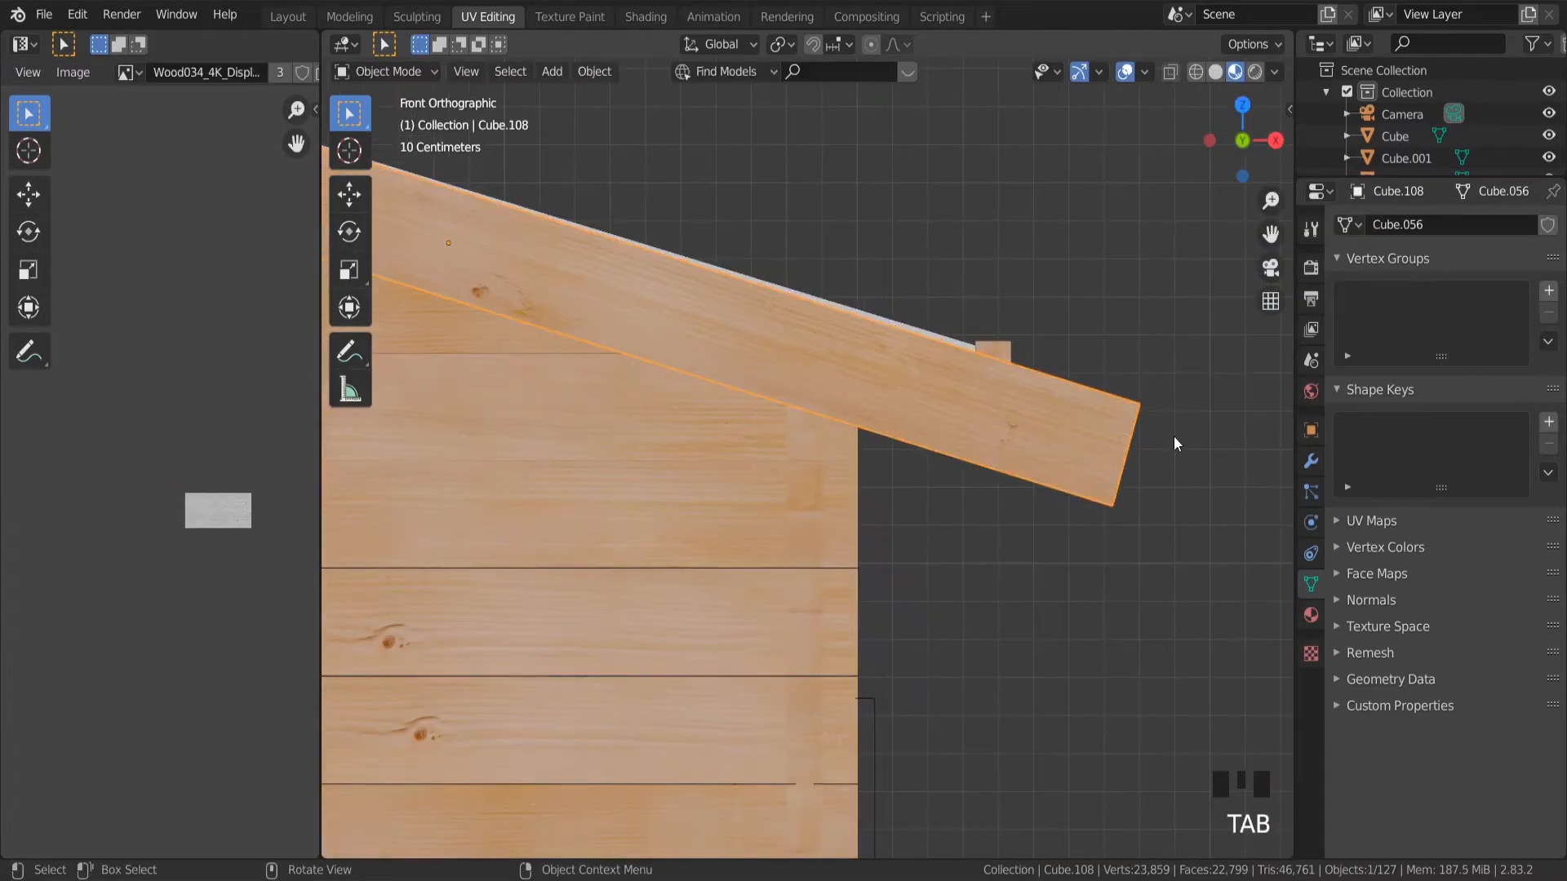
middle_drag(1175, 440, 1143, 455)
scroll(1158, 490, down, 3)
scroll(1157, 482, down, 4)
key(Tab)
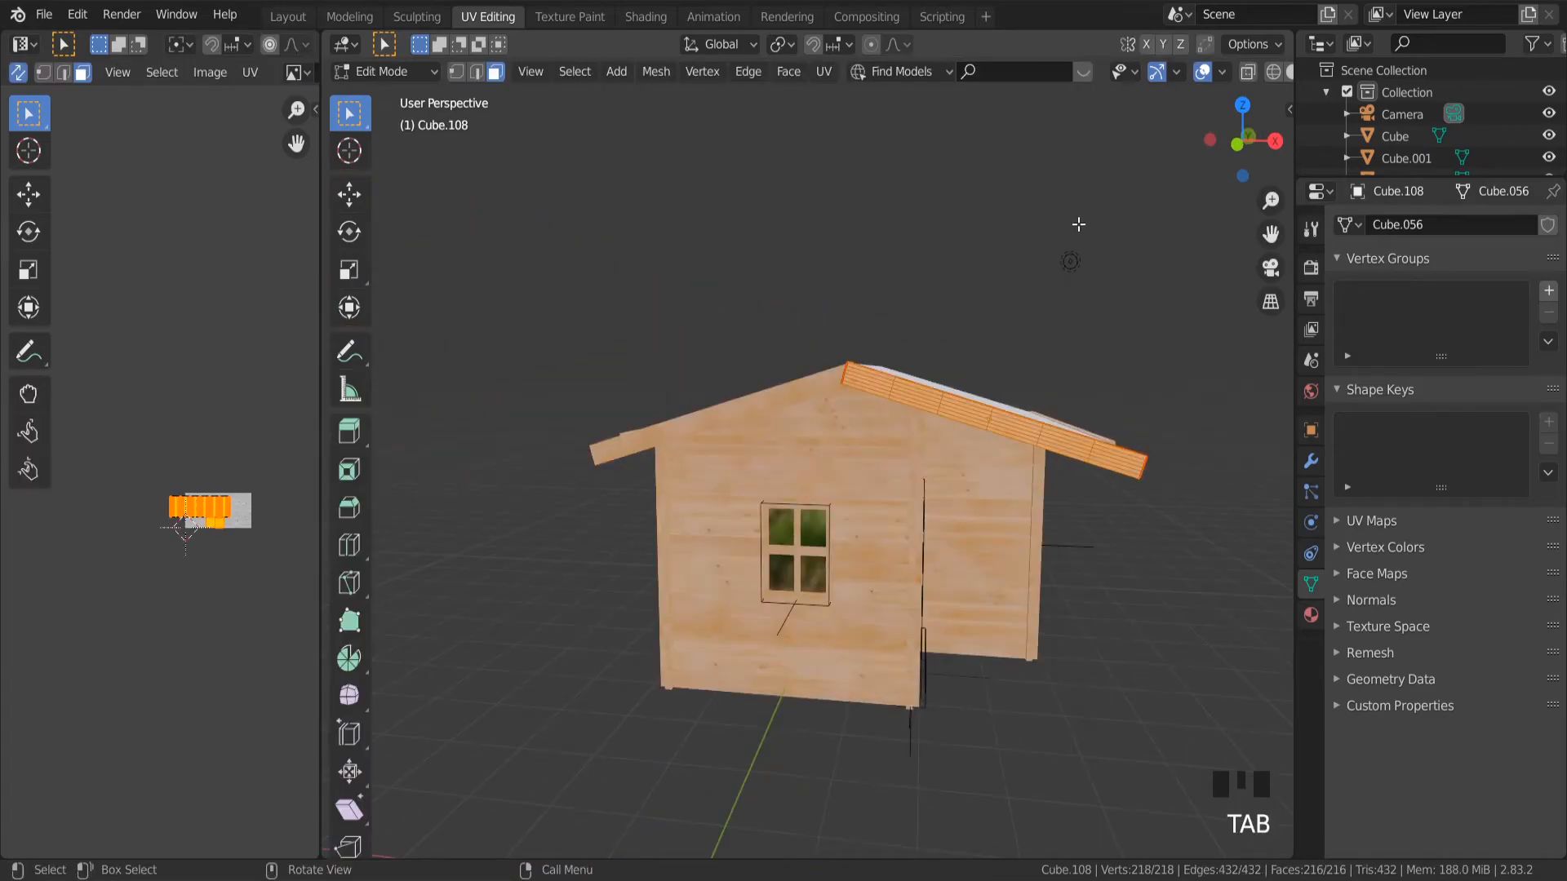
click(1230, 147)
scroll(816, 445, up, 3)
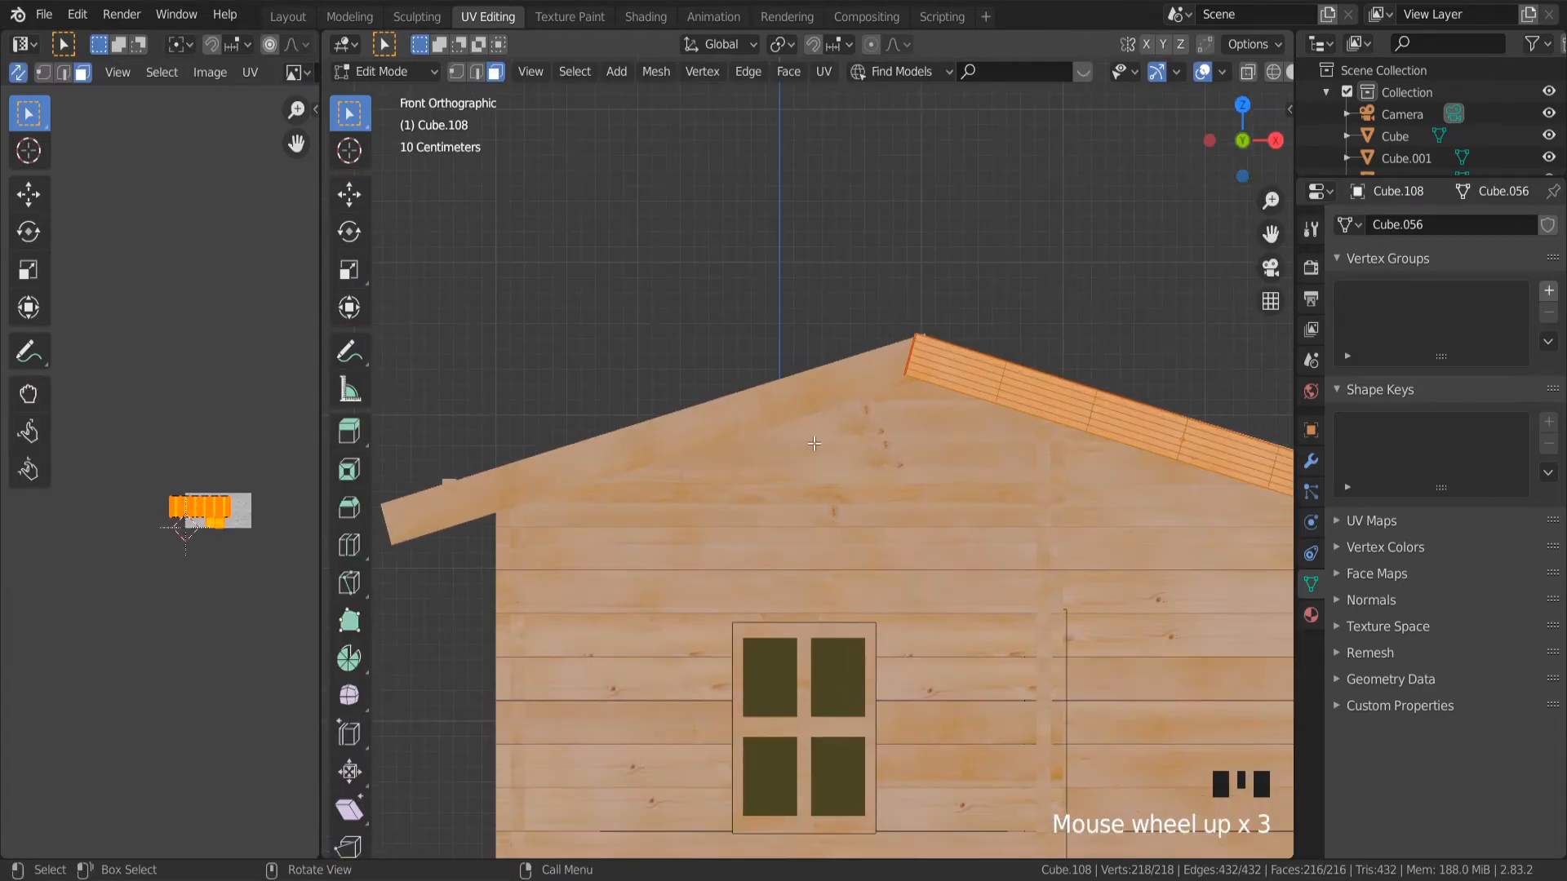
scroll(844, 447, down, 3)
key(Tab)
Compare the two gable planks' alignment at the ridge and eaves in front view, selecting each and ending with the duplicate.
click(800, 423)
scroll(929, 423, up, 4)
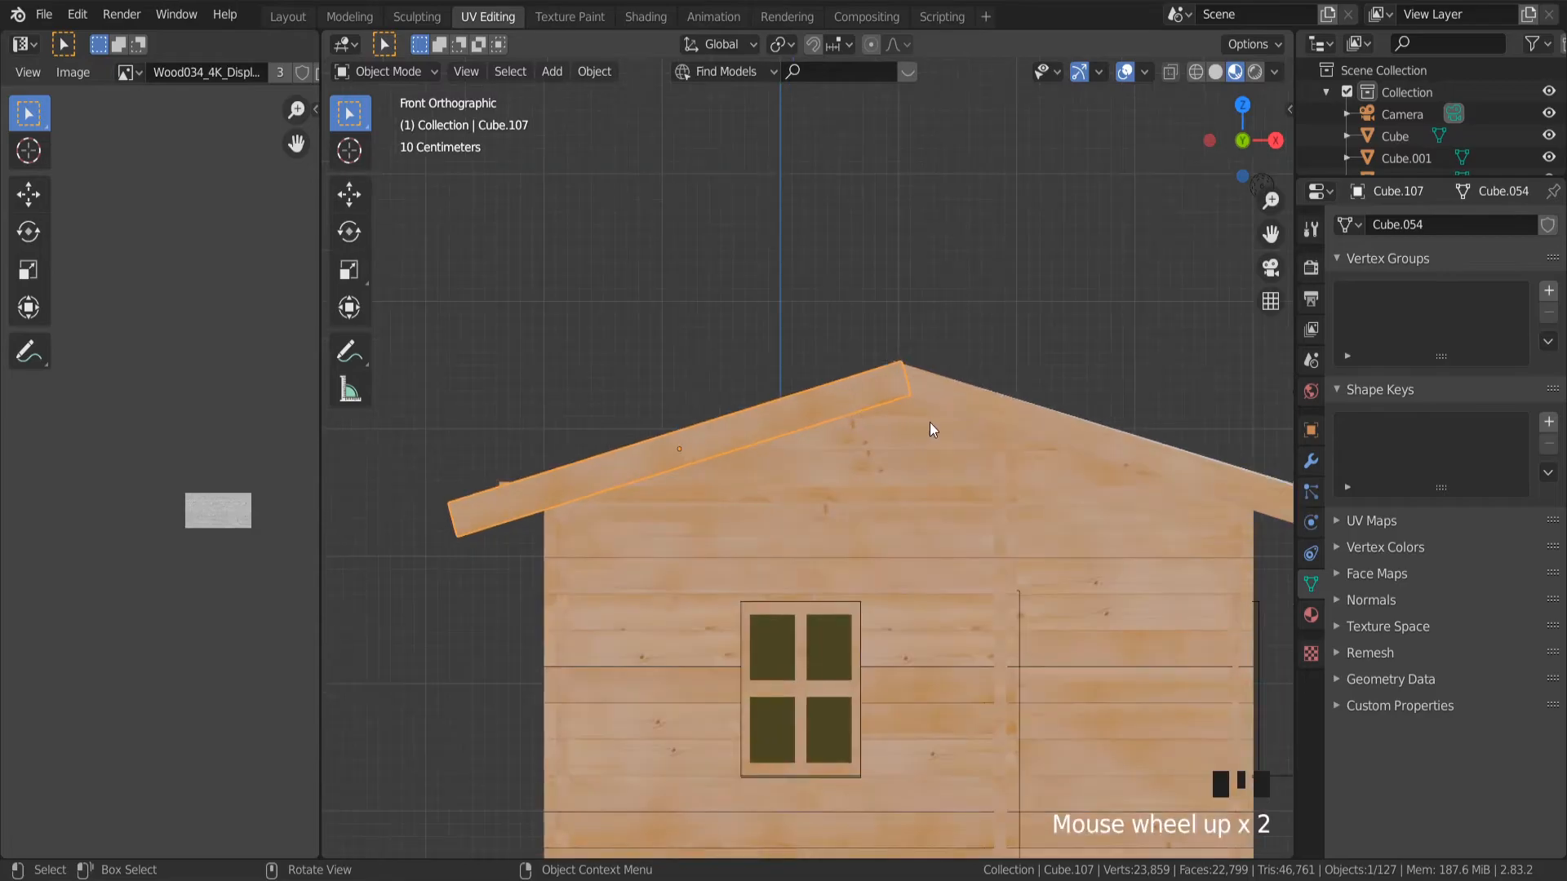
scroll(1015, 421, down, 2)
click(1198, 465)
drag(1269, 234, 1058, 229)
scroll(1166, 470, up, 1)
scroll(1142, 494, up, 3)
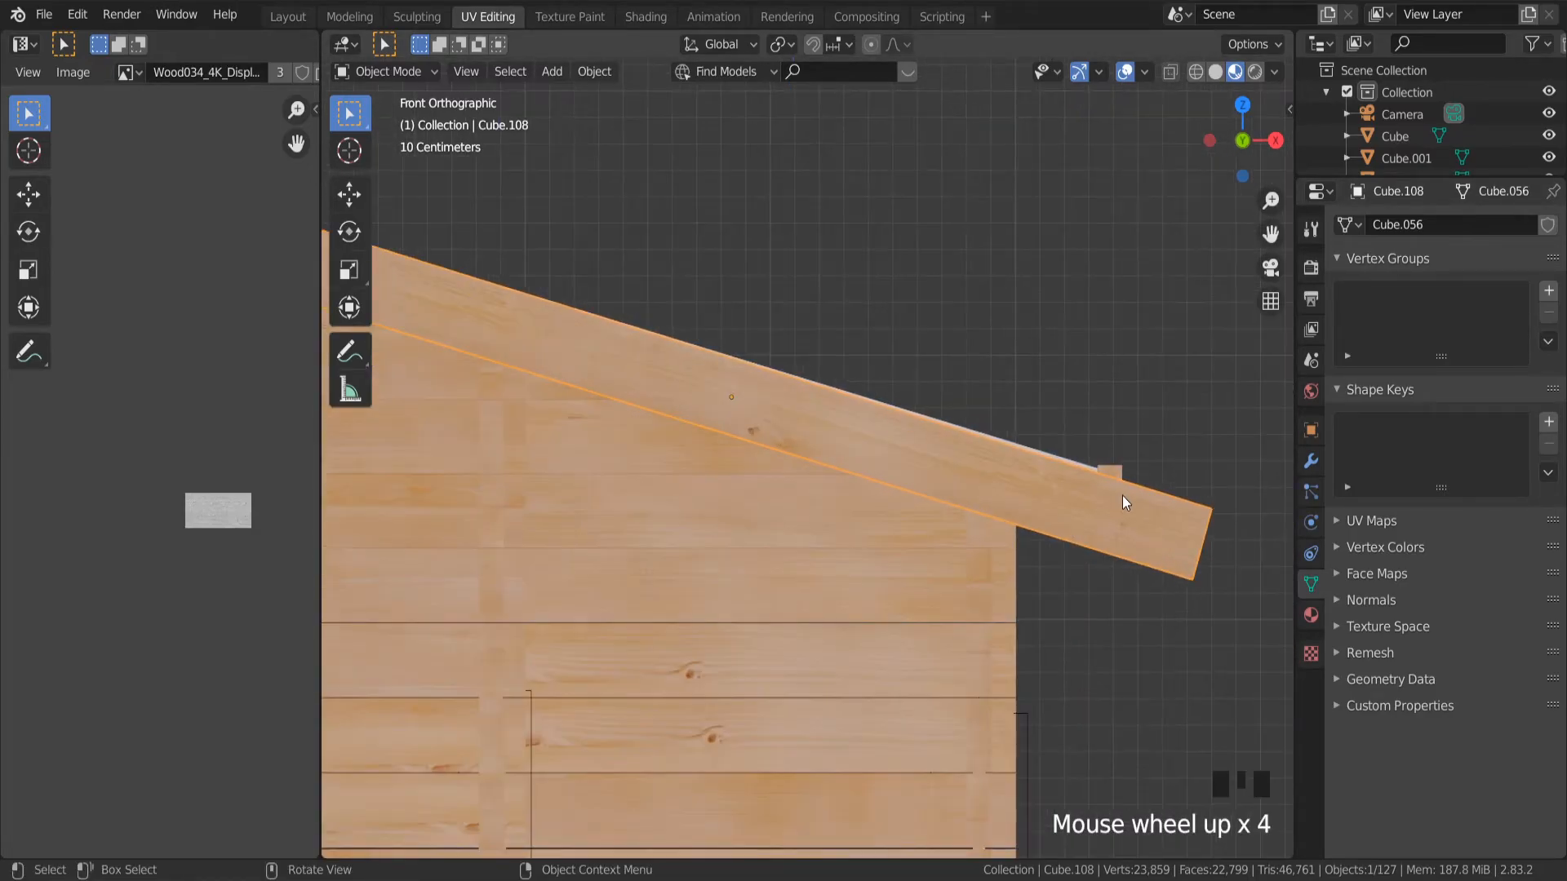
scroll(1118, 502, down, 4)
shift+click(634, 390)
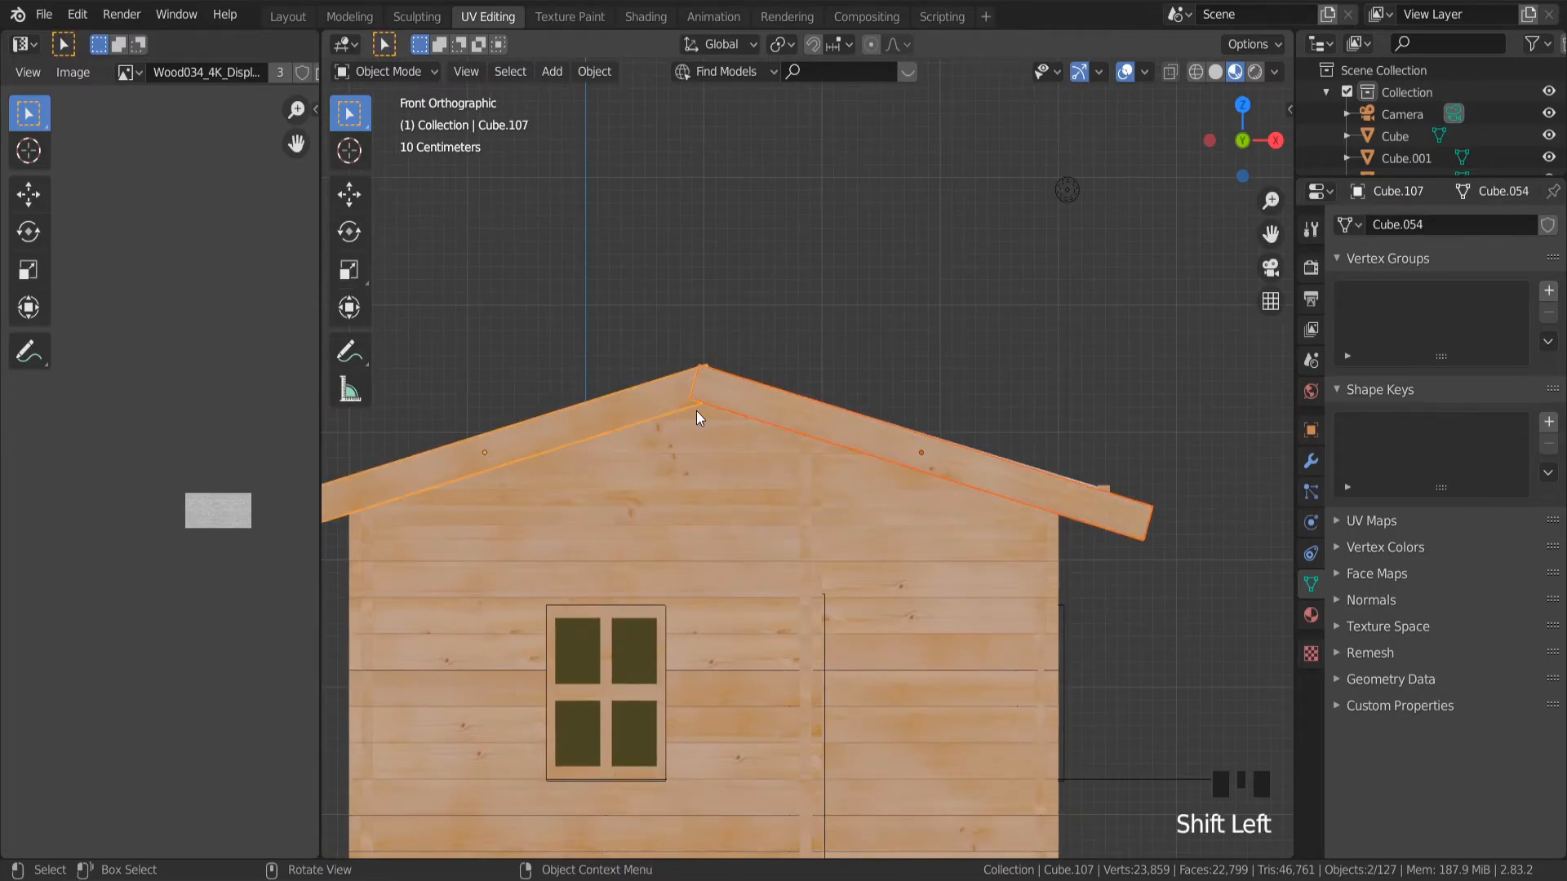
scroll(898, 424, up, 2)
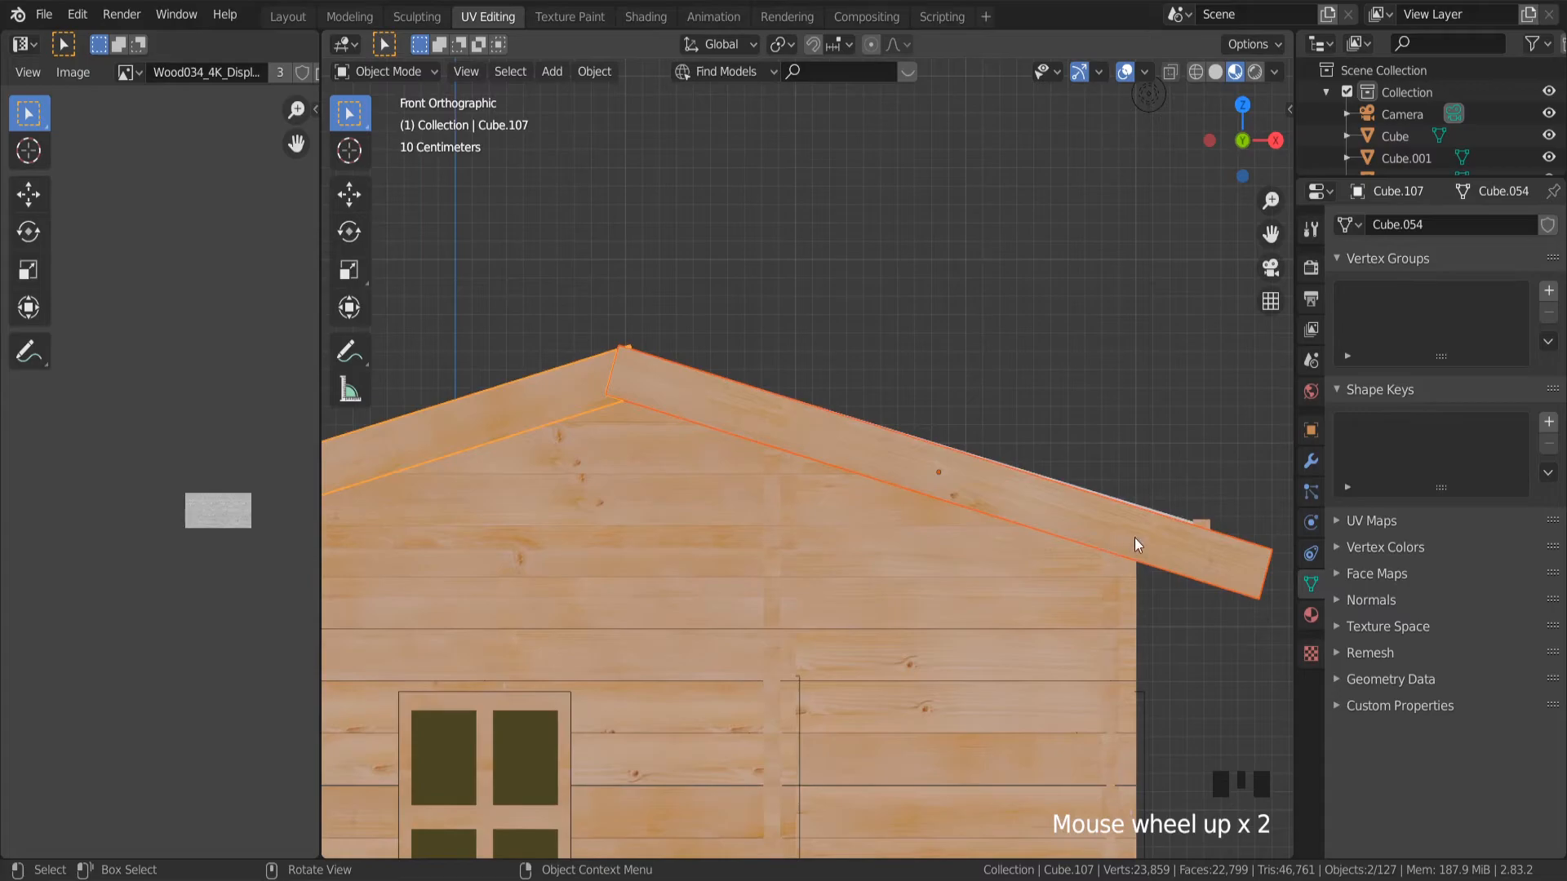
scroll(1182, 540, down, 1)
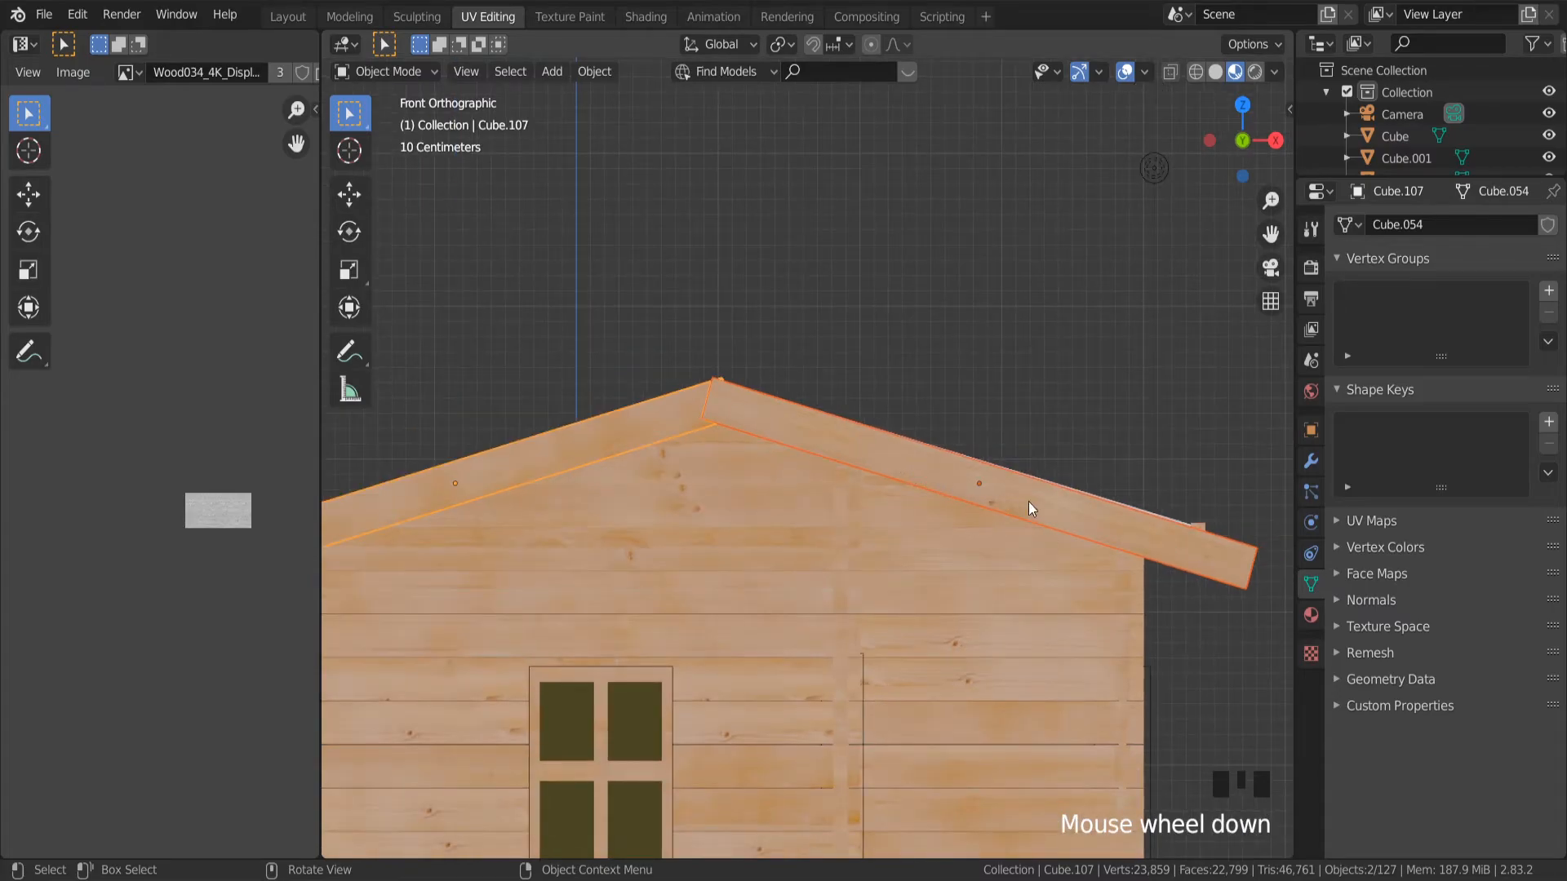
click(1033, 509)
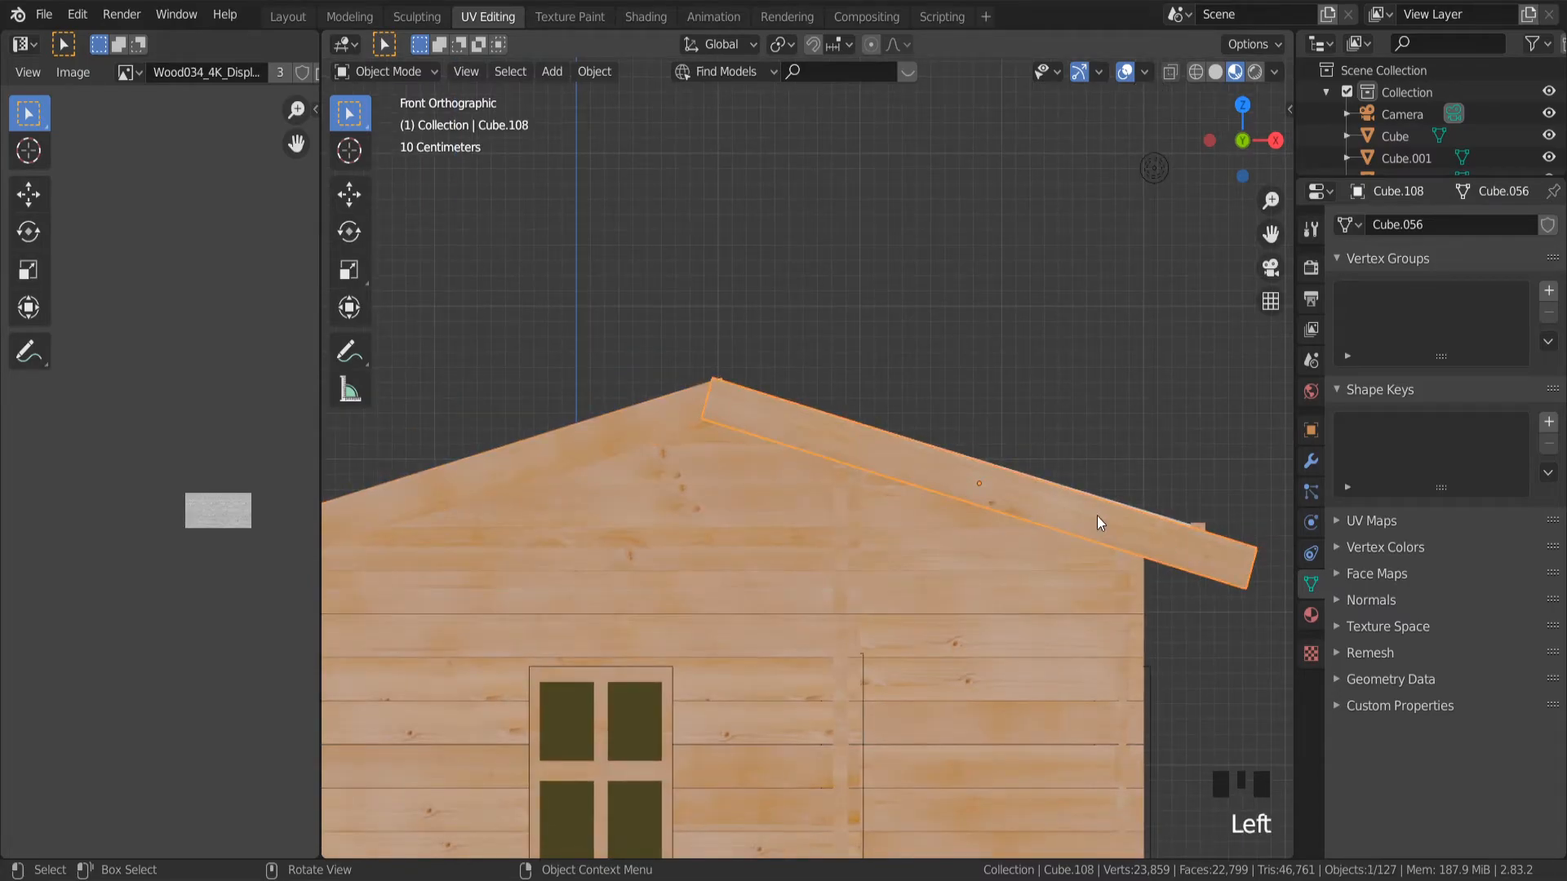
Move the duplicated gable plank about 0.046 m along X to align its upper end with the ridge.
key(g)
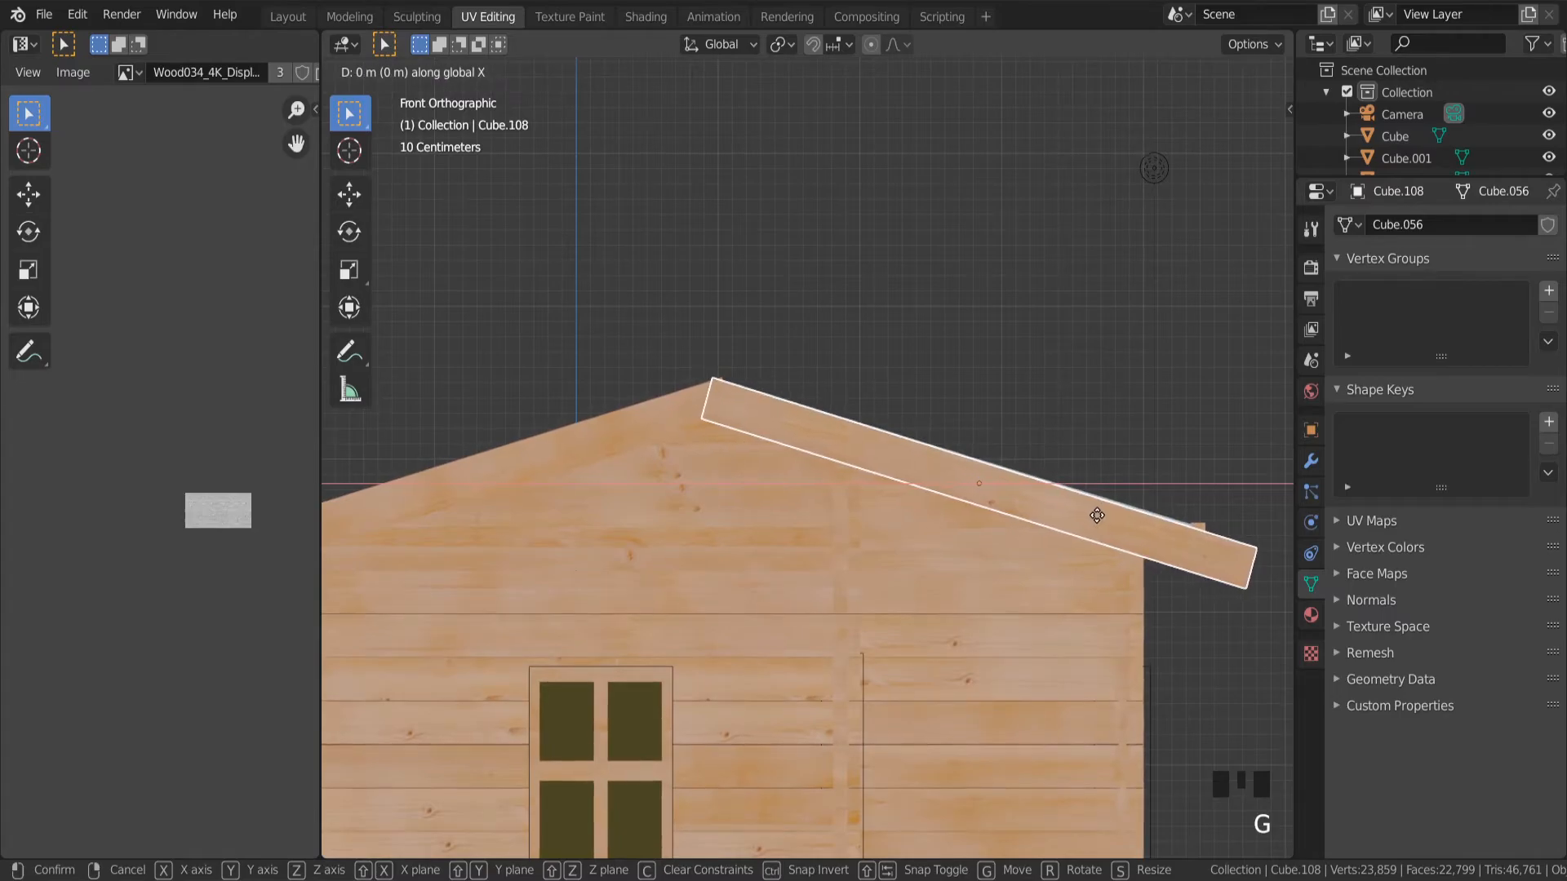
click(1103, 516)
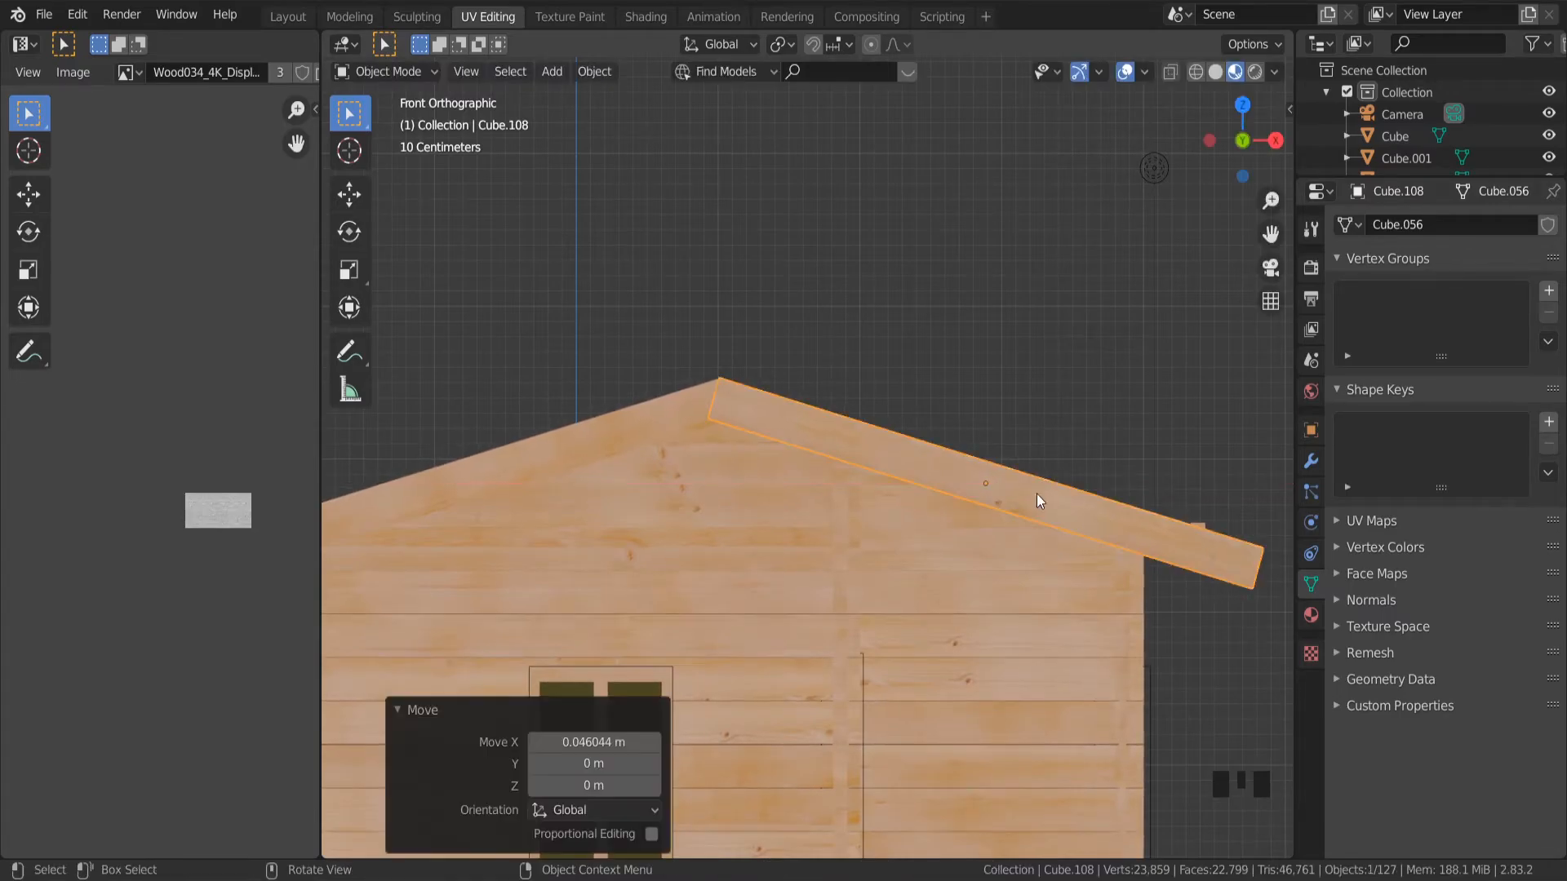
scroll(687, 376, up, 12)
middle_drag(651, 364, 620, 384)
scroll(652, 387, down, 11)
scroll(771, 423, down, 4)
In back view, knife-cut the duplicated gable plank vertically where it passes the outer face of the eave board.
click(1157, 703)
middle_drag(1157, 702, 1143, 629)
scroll(1229, 550, up, 4)
middle_drag(1229, 550, 1030, 537)
click(1036, 569)
scroll(1183, 384, up, 3)
click(1251, 144)
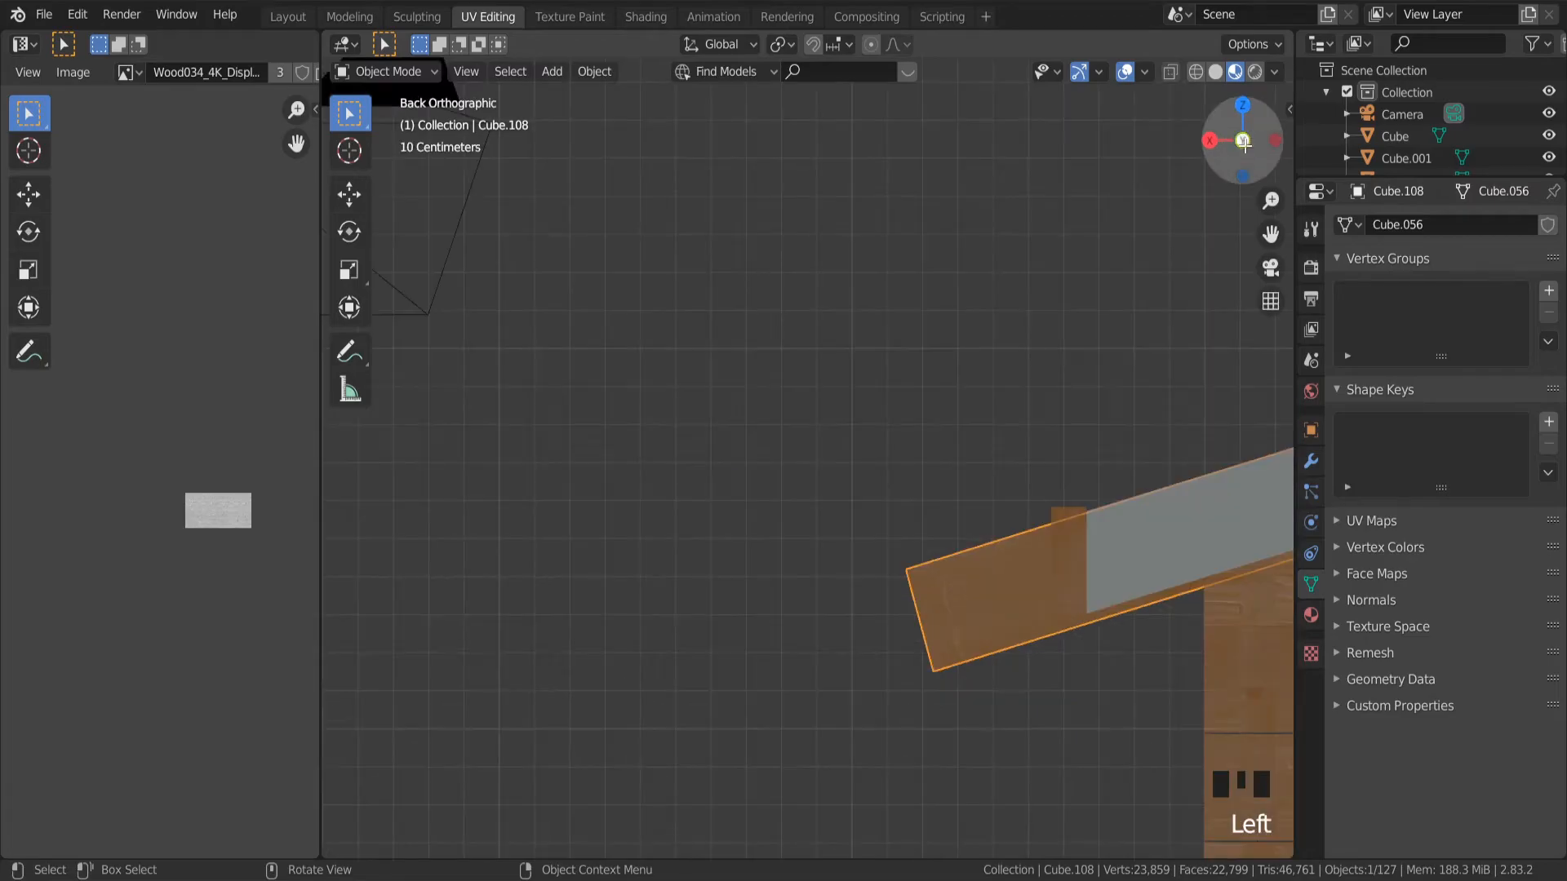
key(Tab)
scroll(1045, 555, up, 7)
key(k)
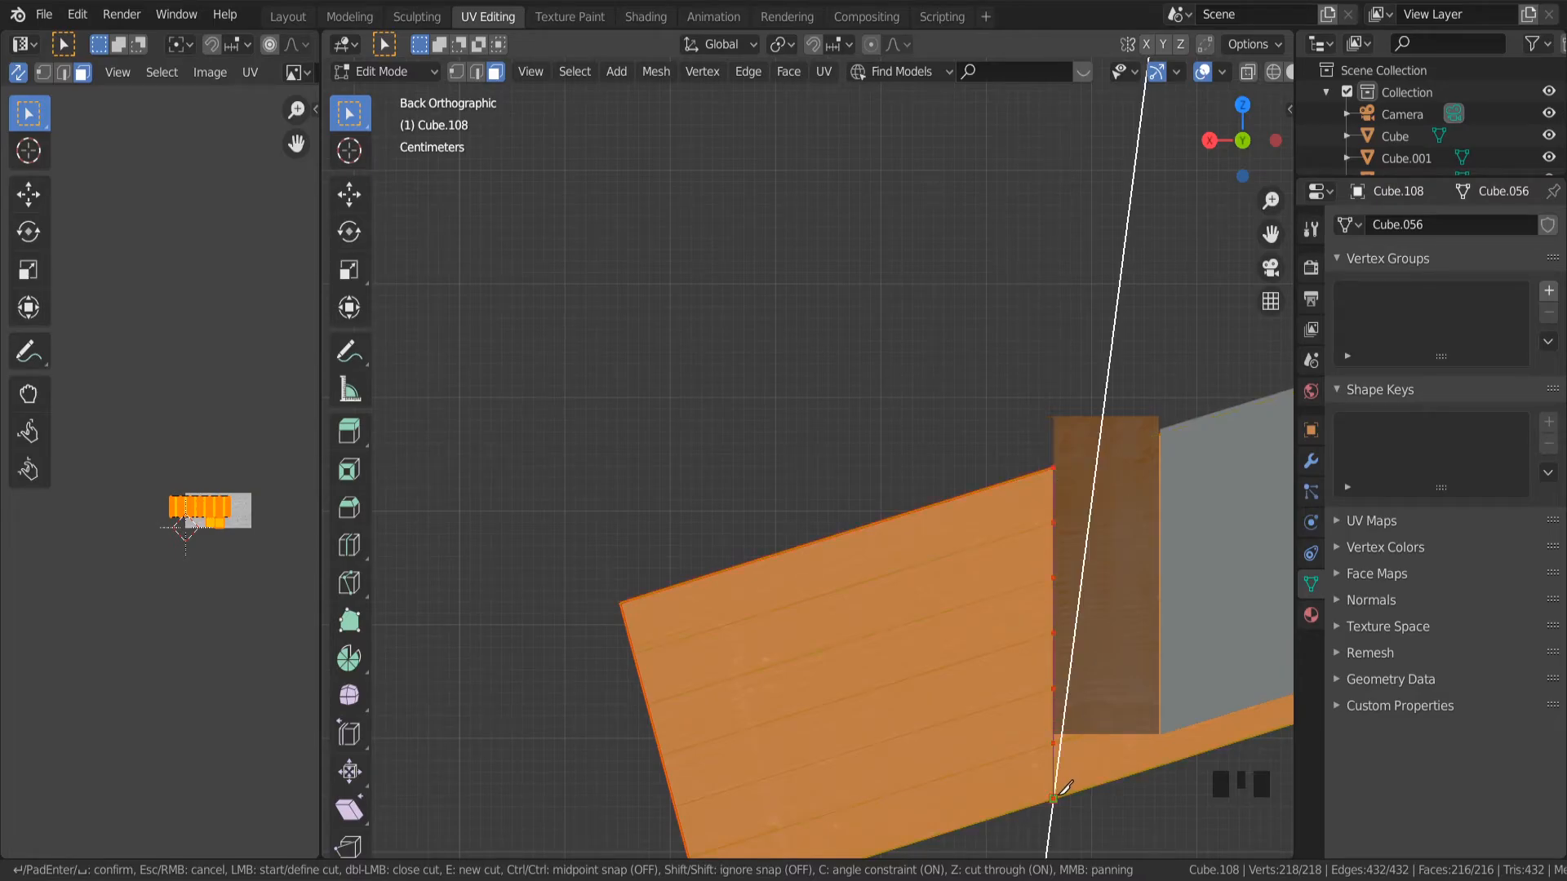
key(Return)
Select the duplicated plank's overhanging faces beyond the cut and delete only the faces.
middle_drag(1064, 788, 914, 726)
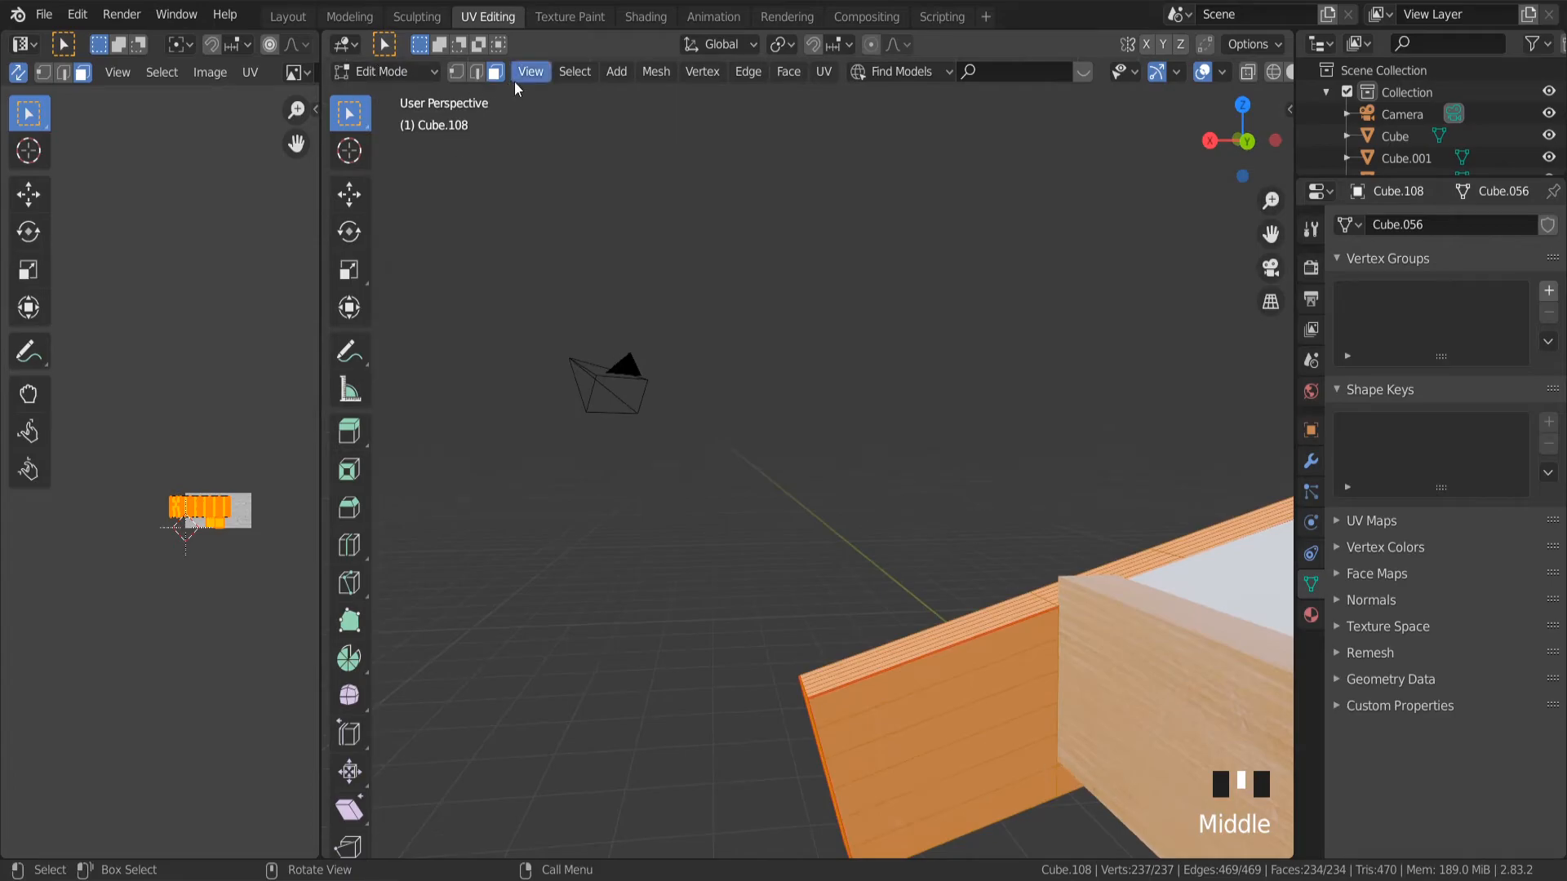
scroll(917, 560, down, 3)
click(937, 511)
click(843, 724)
key(x)
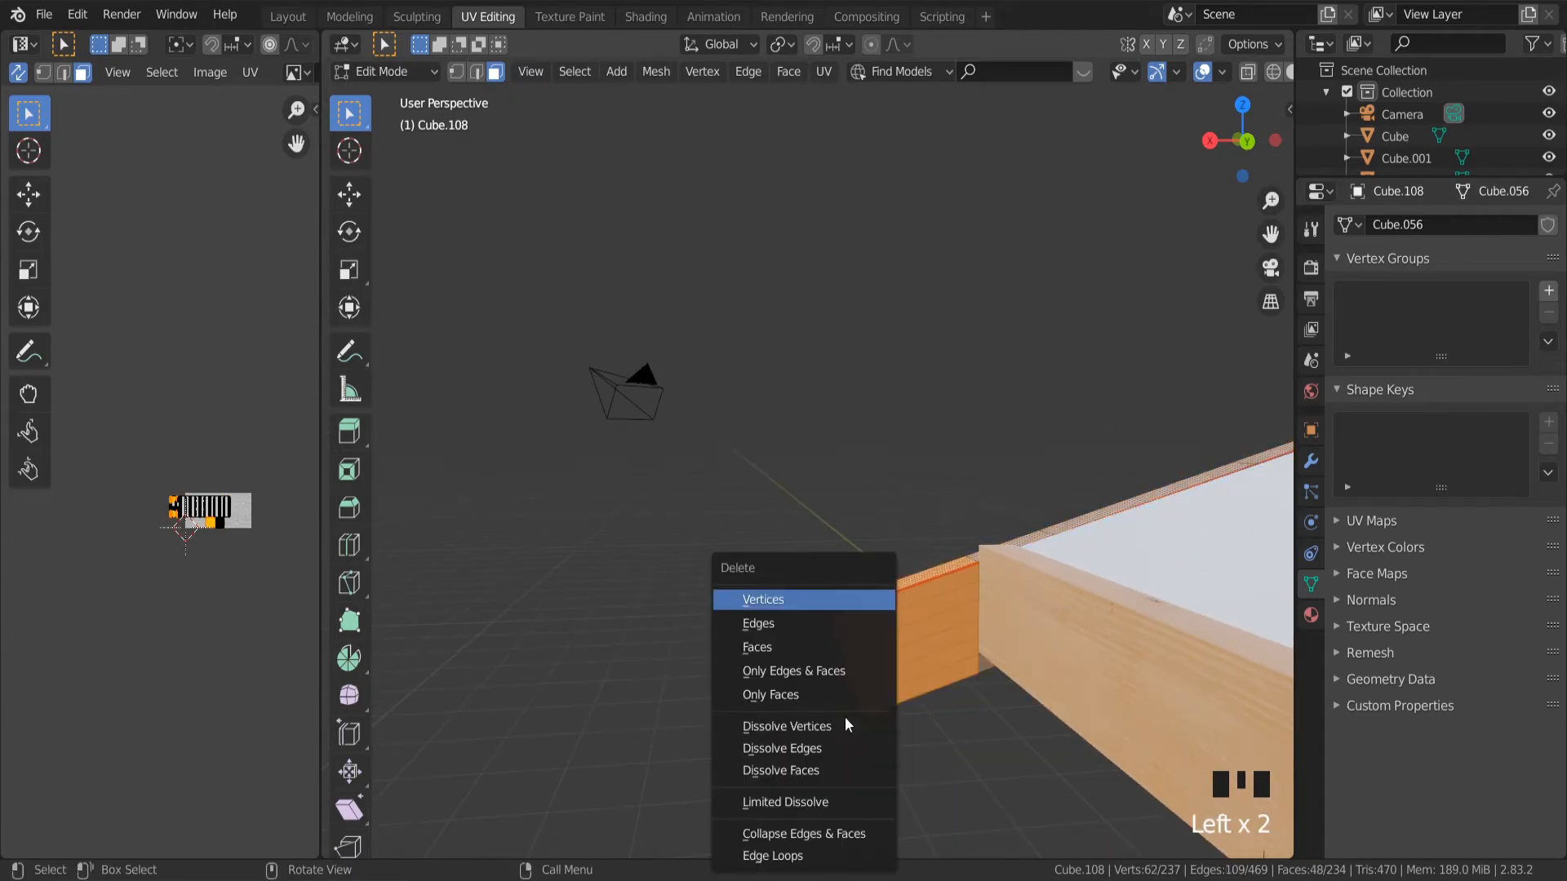
click(803, 694)
In wireframe display, select the remaining side faces of the duplicated plank's overhang and delete only those faces.
key(z)
click(738, 604)
drag(959, 552, 820, 756)
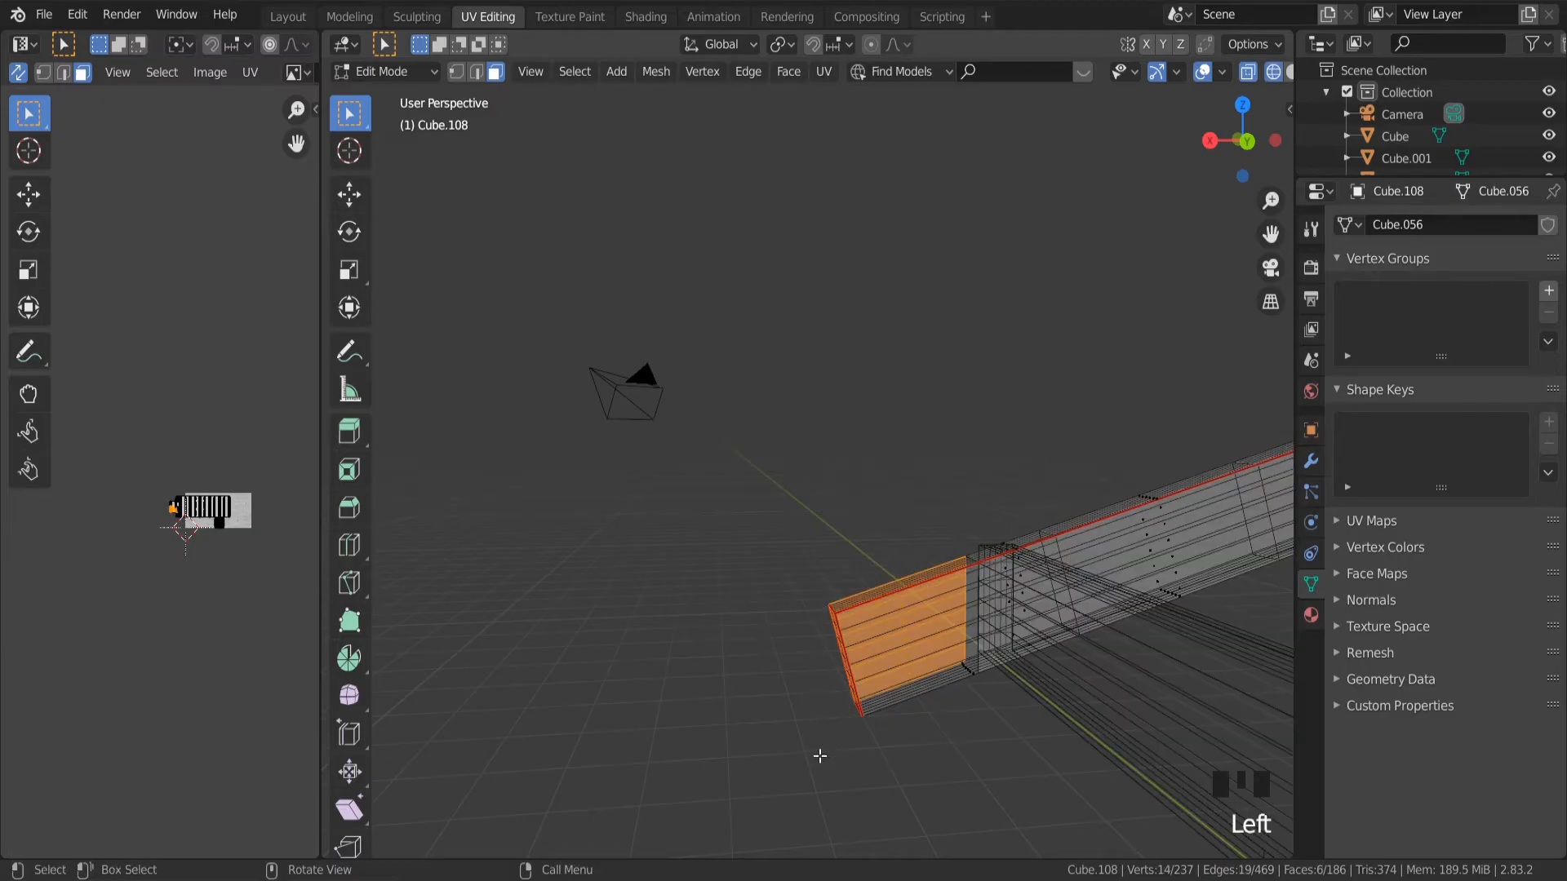
key(x)
click(883, 710)
In solid display, select the duplicated plank's uncut underside faces and knife-cut across them in line with the trimmed end.
drag(920, 574, 740, 817)
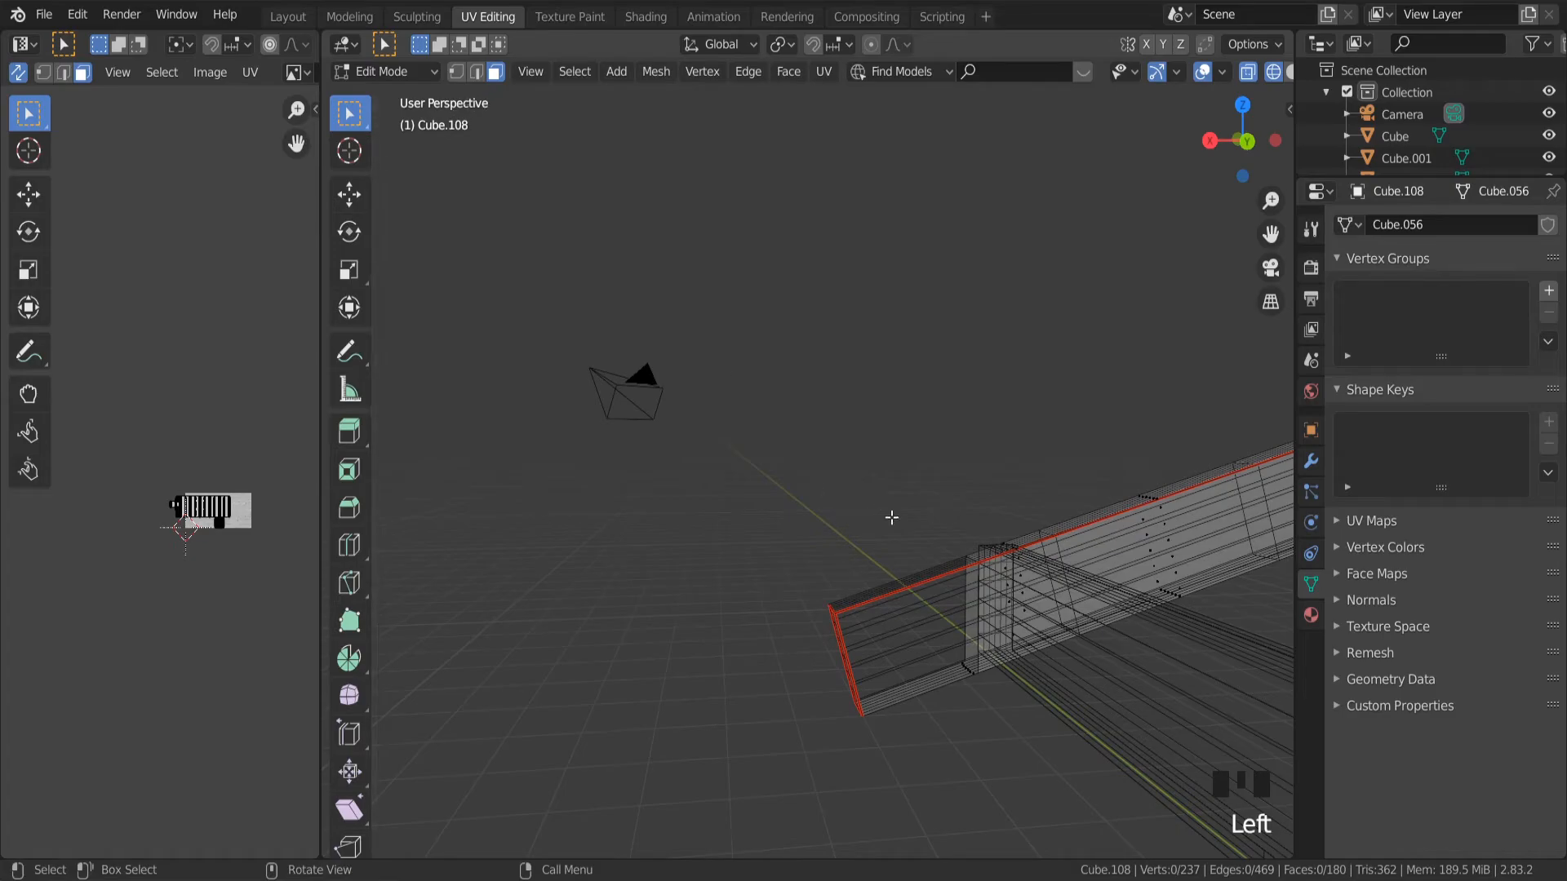
drag(891, 517, 825, 772)
key(z)
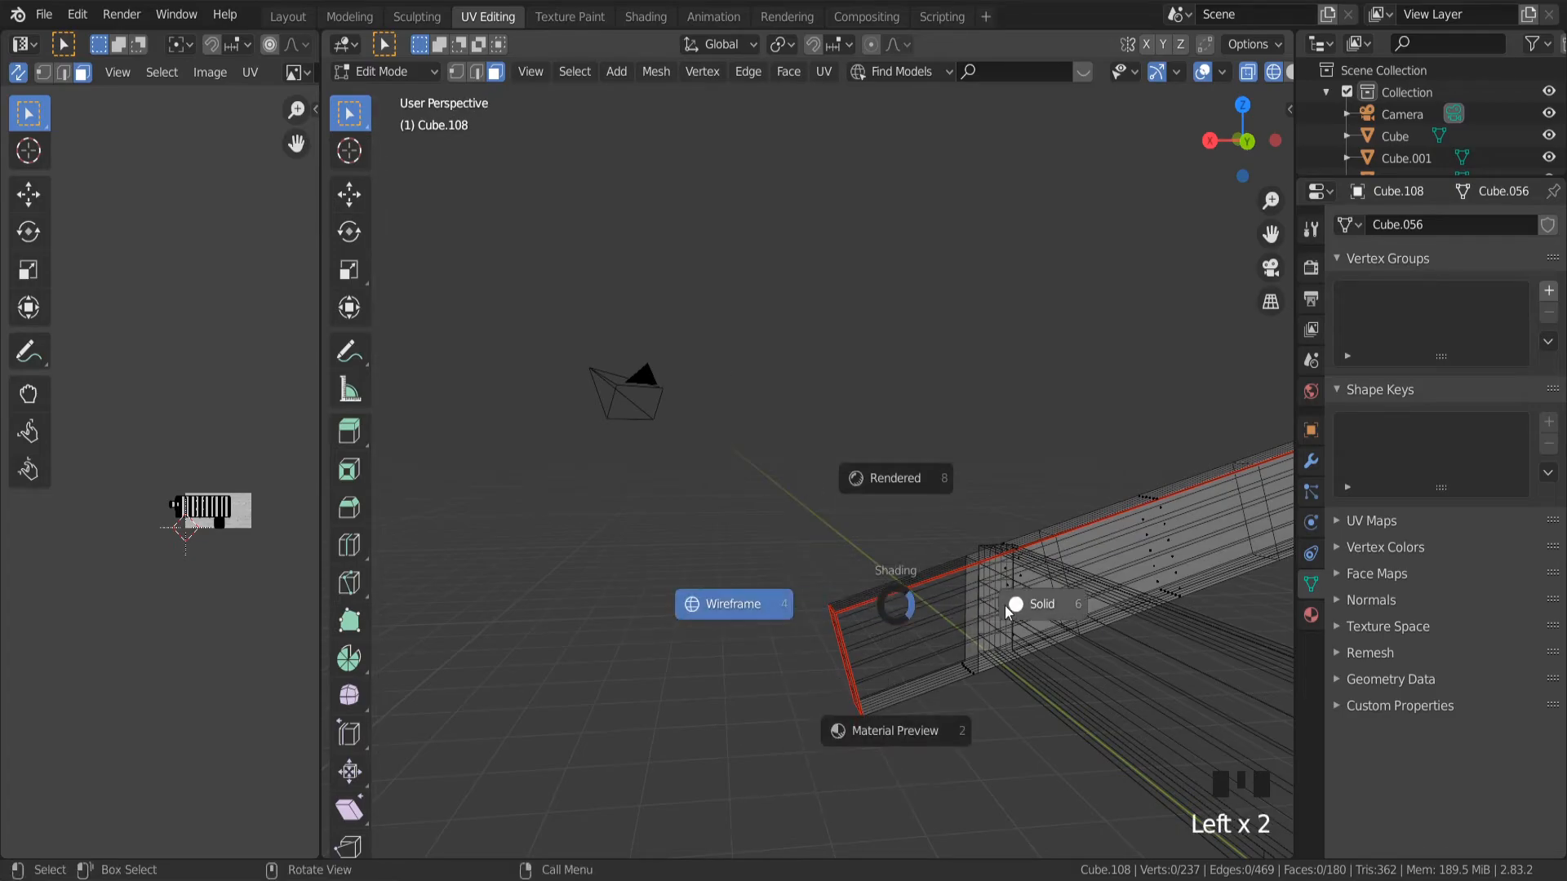
drag(853, 659, 844, 744)
middle_drag(843, 715, 1028, 713)
scroll(928, 675, up, 3)
scroll(1029, 716, down, 3)
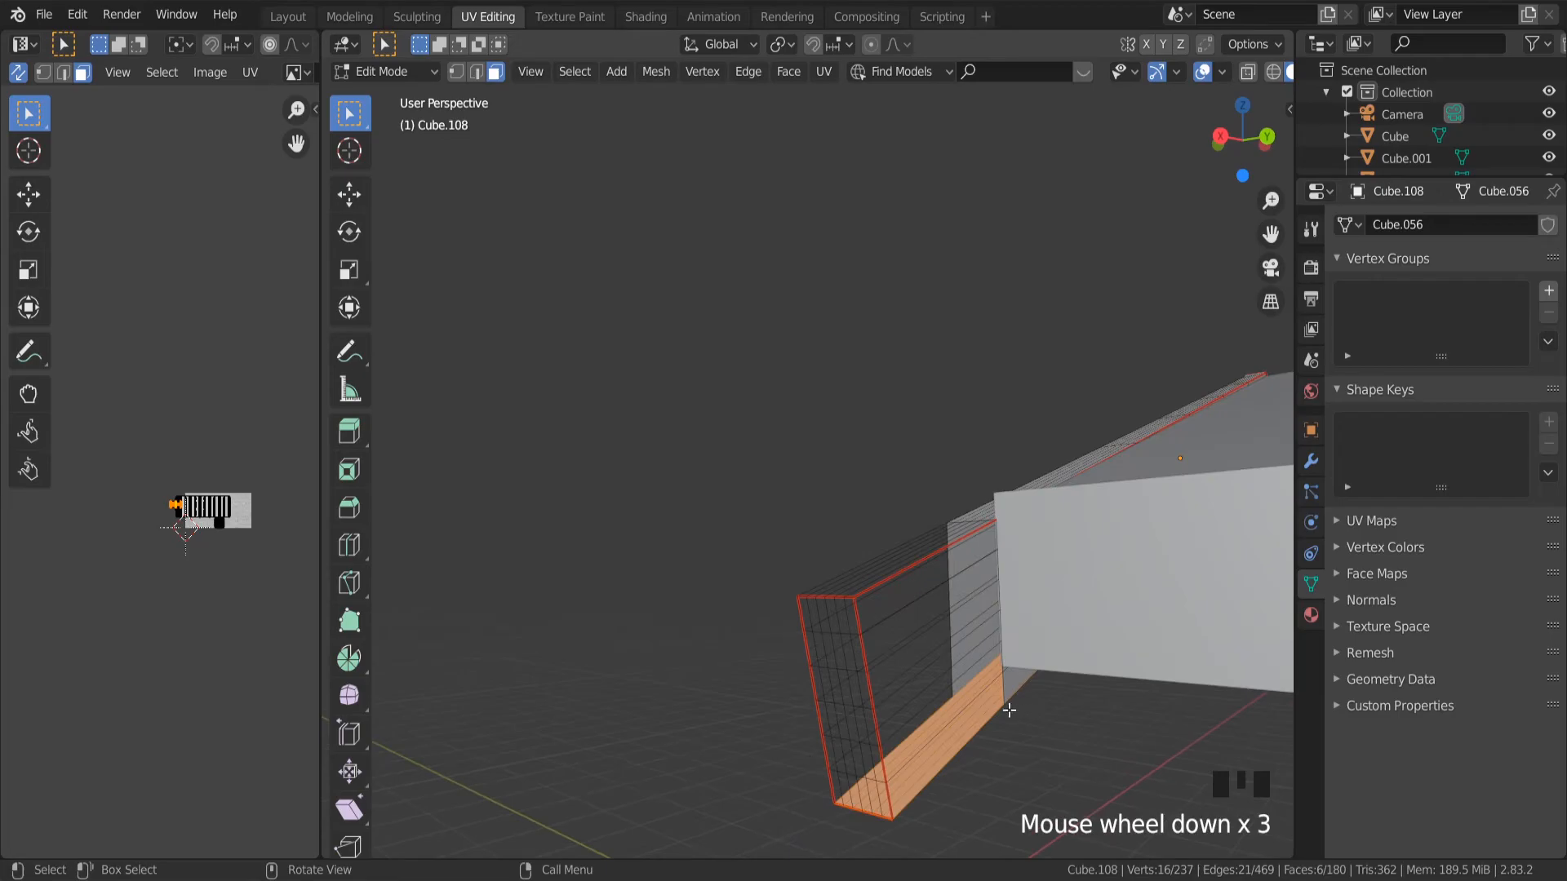
scroll(1008, 711, up, 4)
key(k)
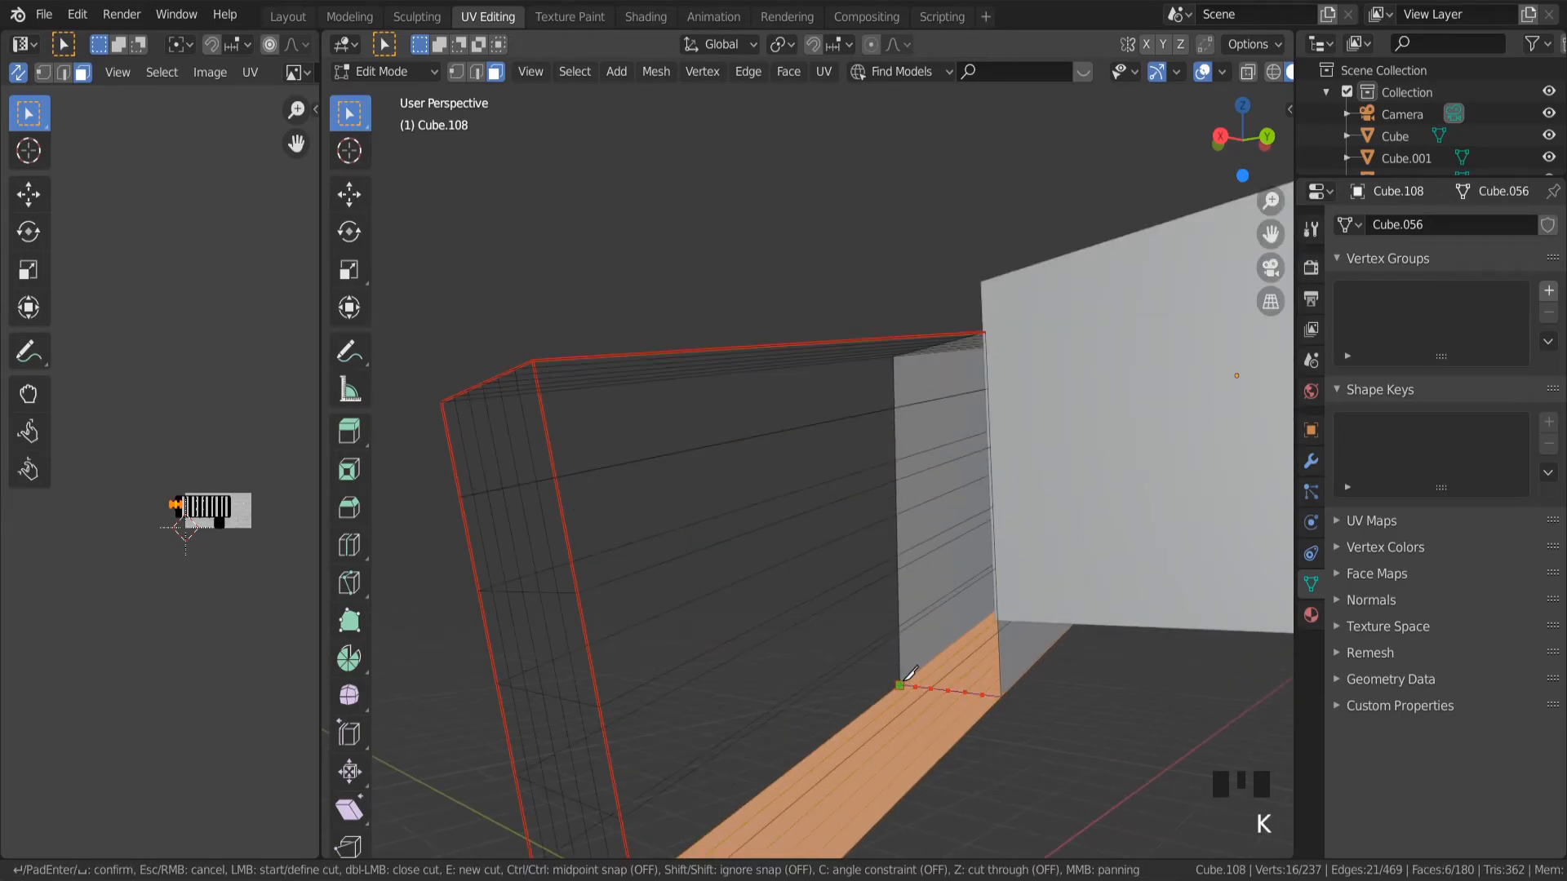
key(Return)
Delete the duplicated plank's underside faces that extend beyond the new cut.
scroll(910, 673, down, 3)
middle_drag(910, 673, 794, 604)
ctrl+drag(731, 378, 689, 849)
key(x)
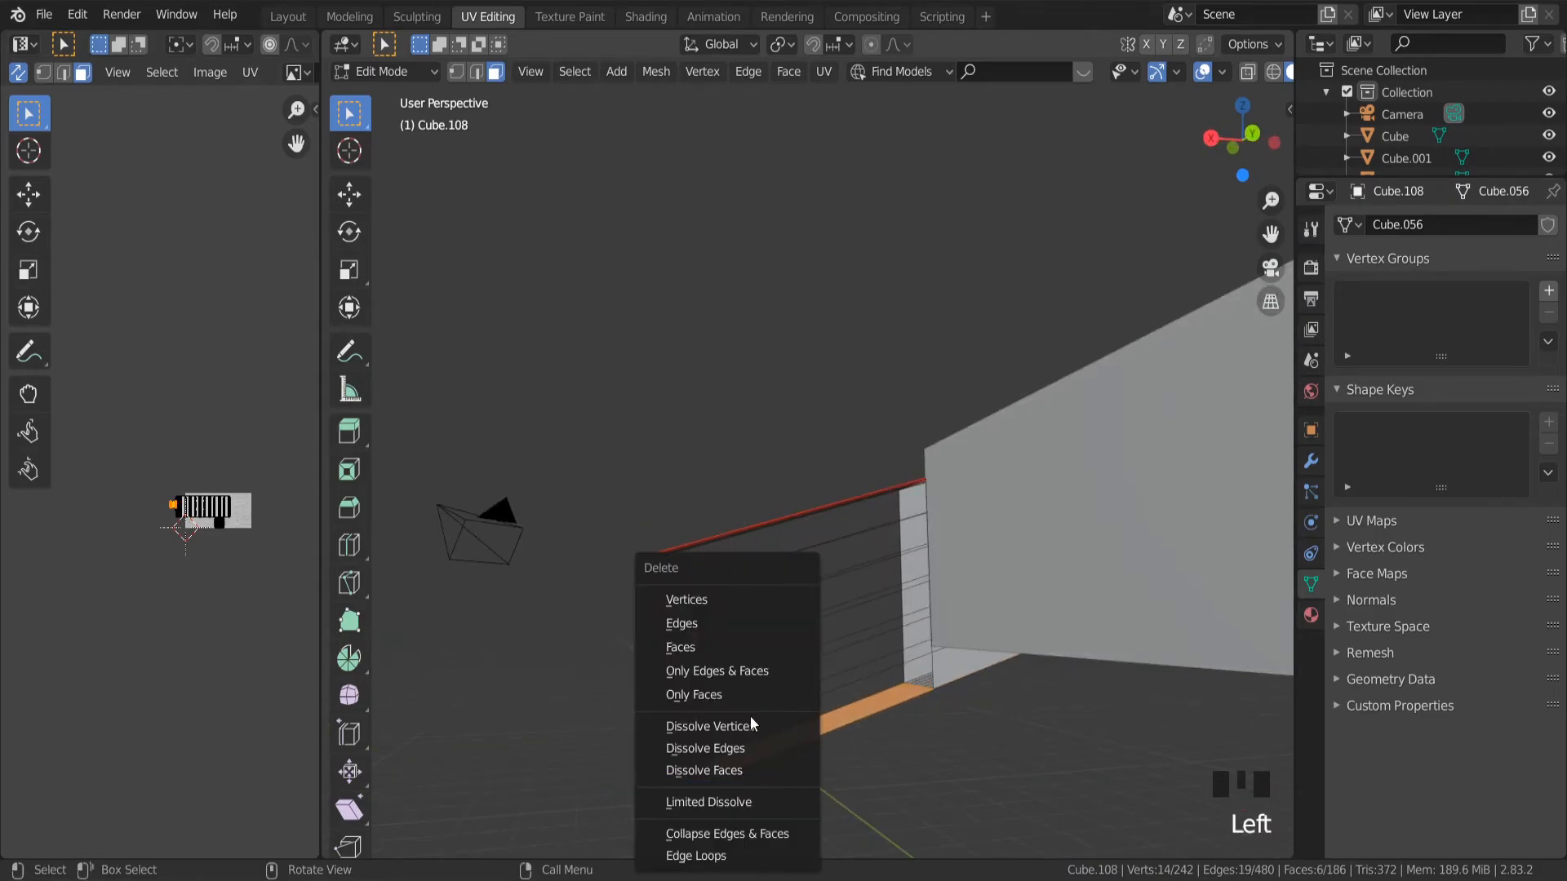
click(728, 647)
middle_drag(724, 644, 788, 519)
scroll(788, 519, up, 2)
scroll(788, 519, down, 2)
key(x)
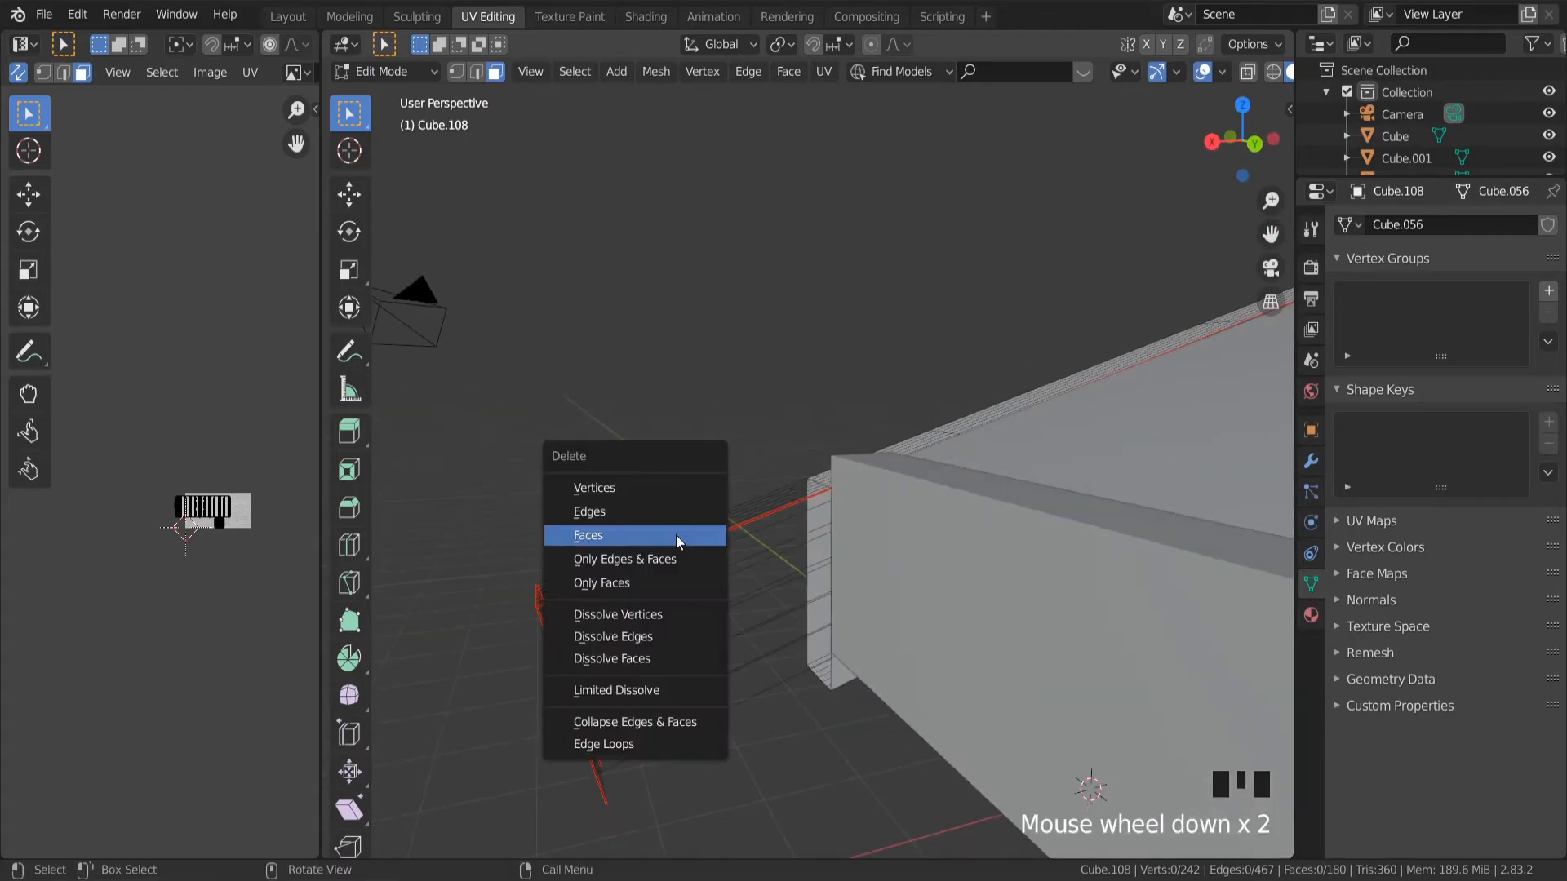
click(643, 488)
key(x)
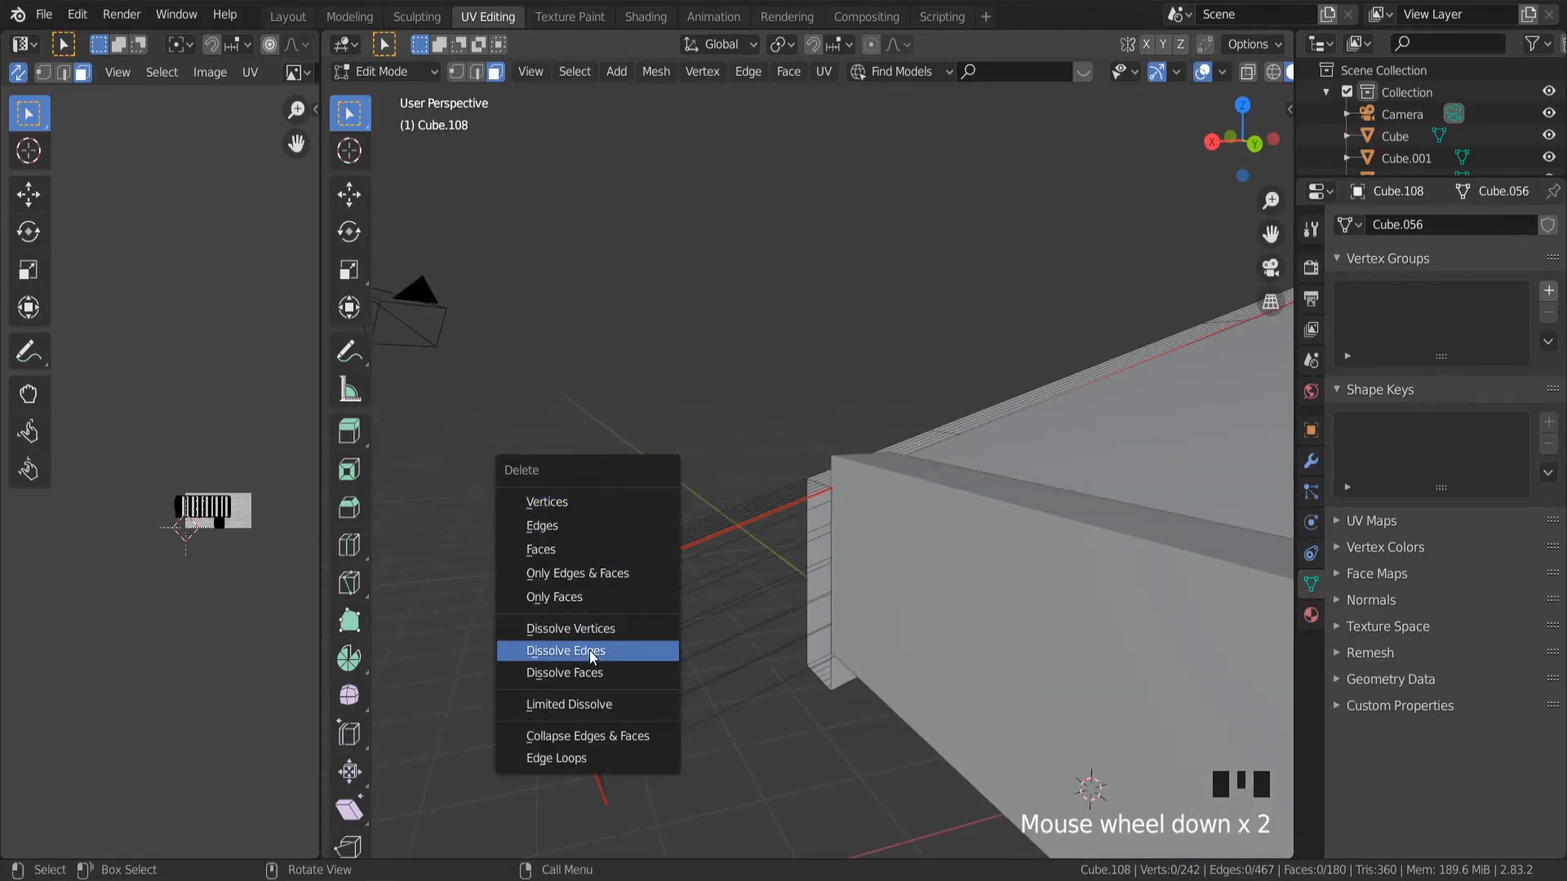
click(590, 708)
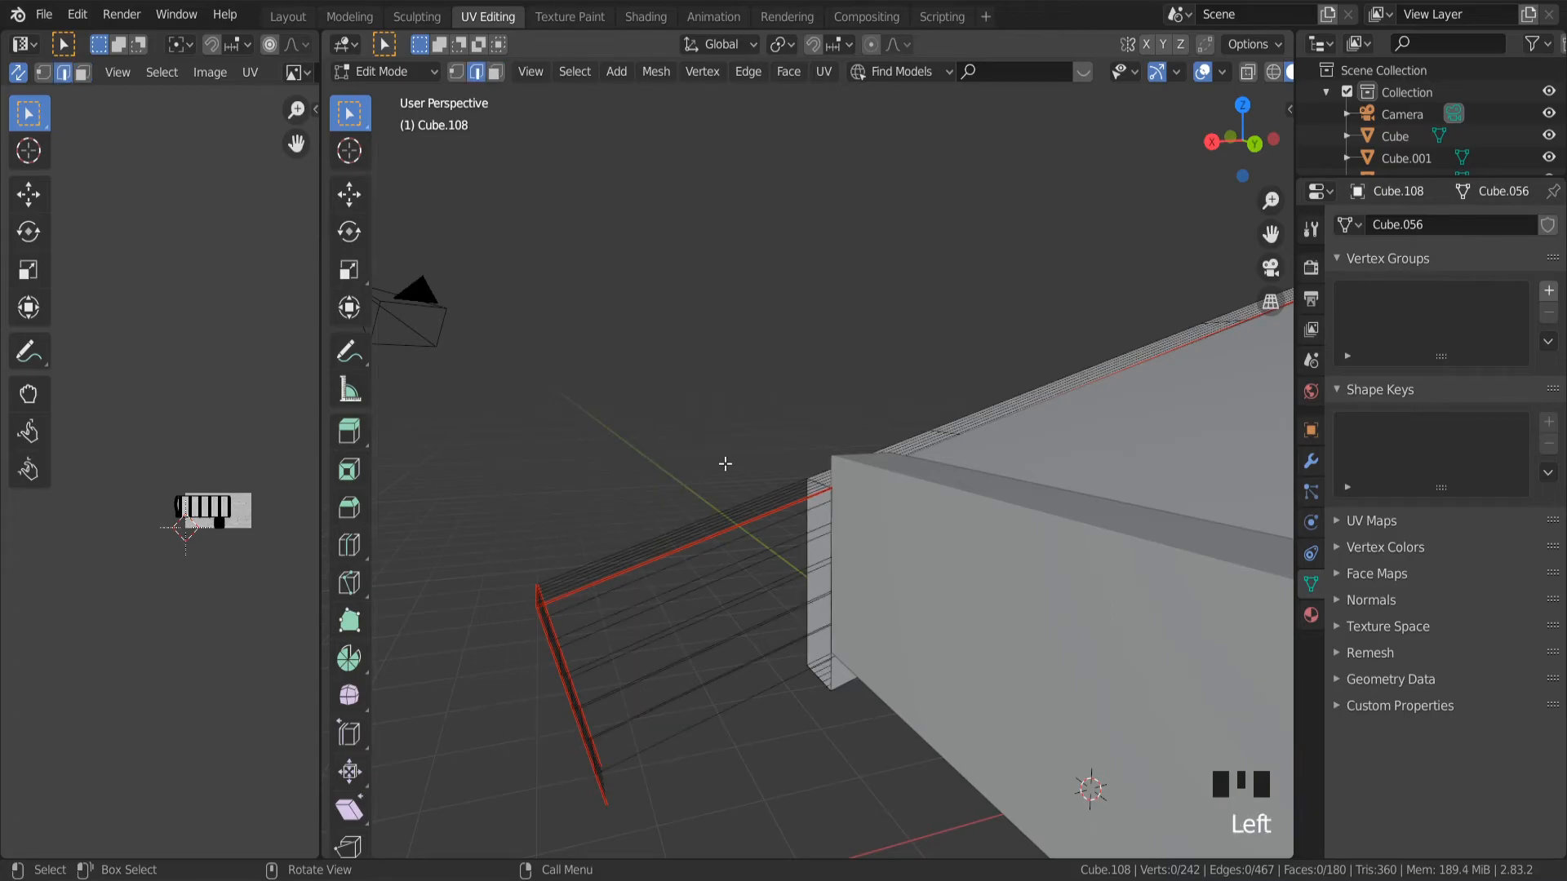
Select the leftover overhang edges of the duplicated plank in edge mode and delete their vertices.
drag(725, 463, 521, 832)
key(x)
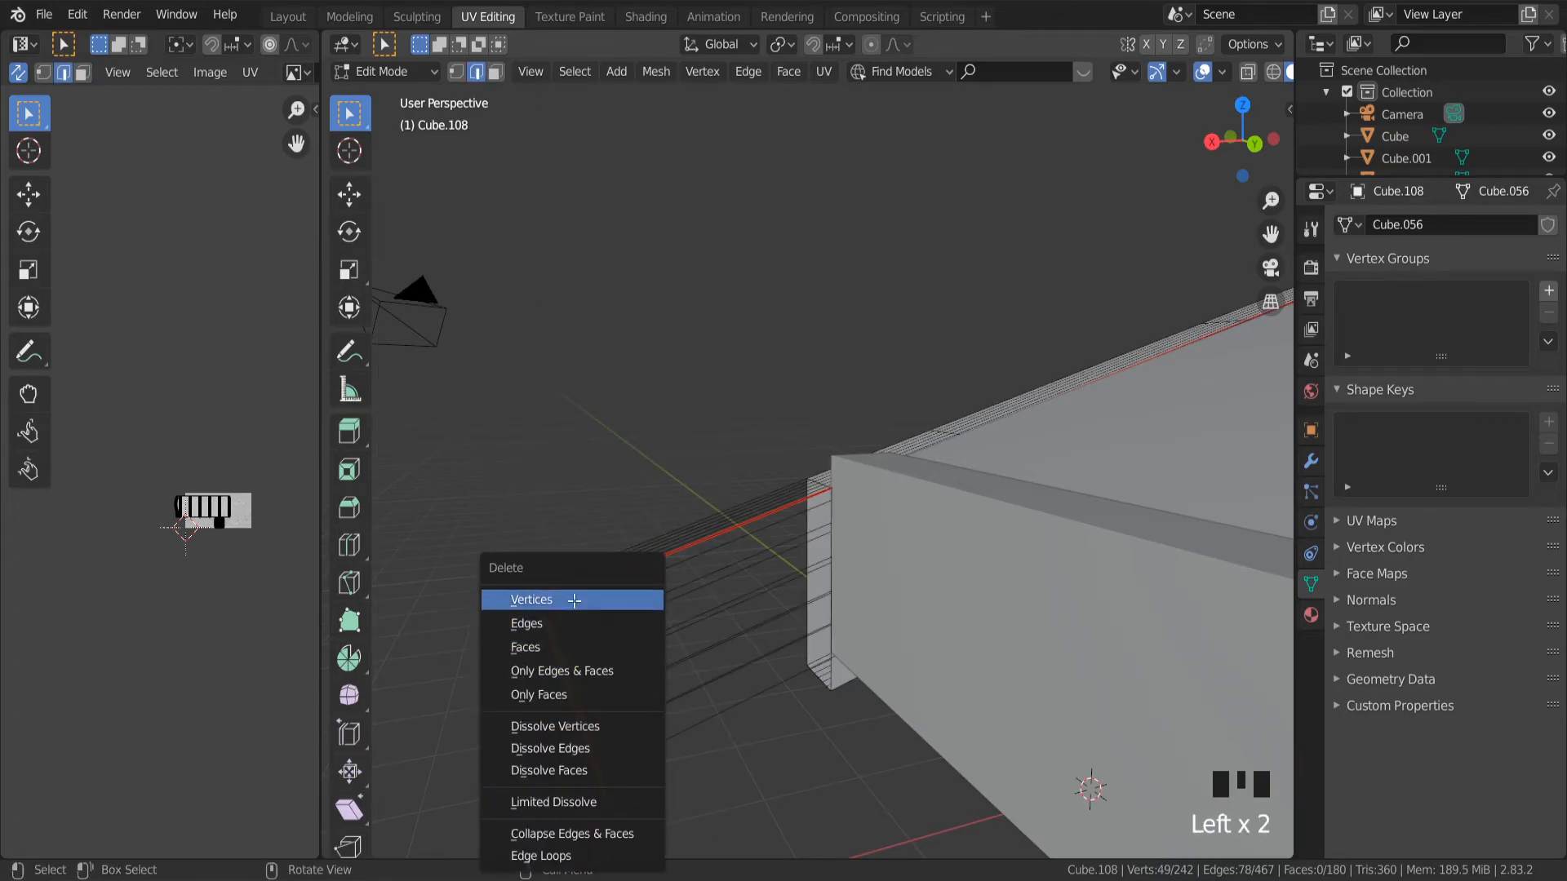
click(574, 601)
middle_drag(639, 616, 743, 503)
scroll(743, 502, up, 2)
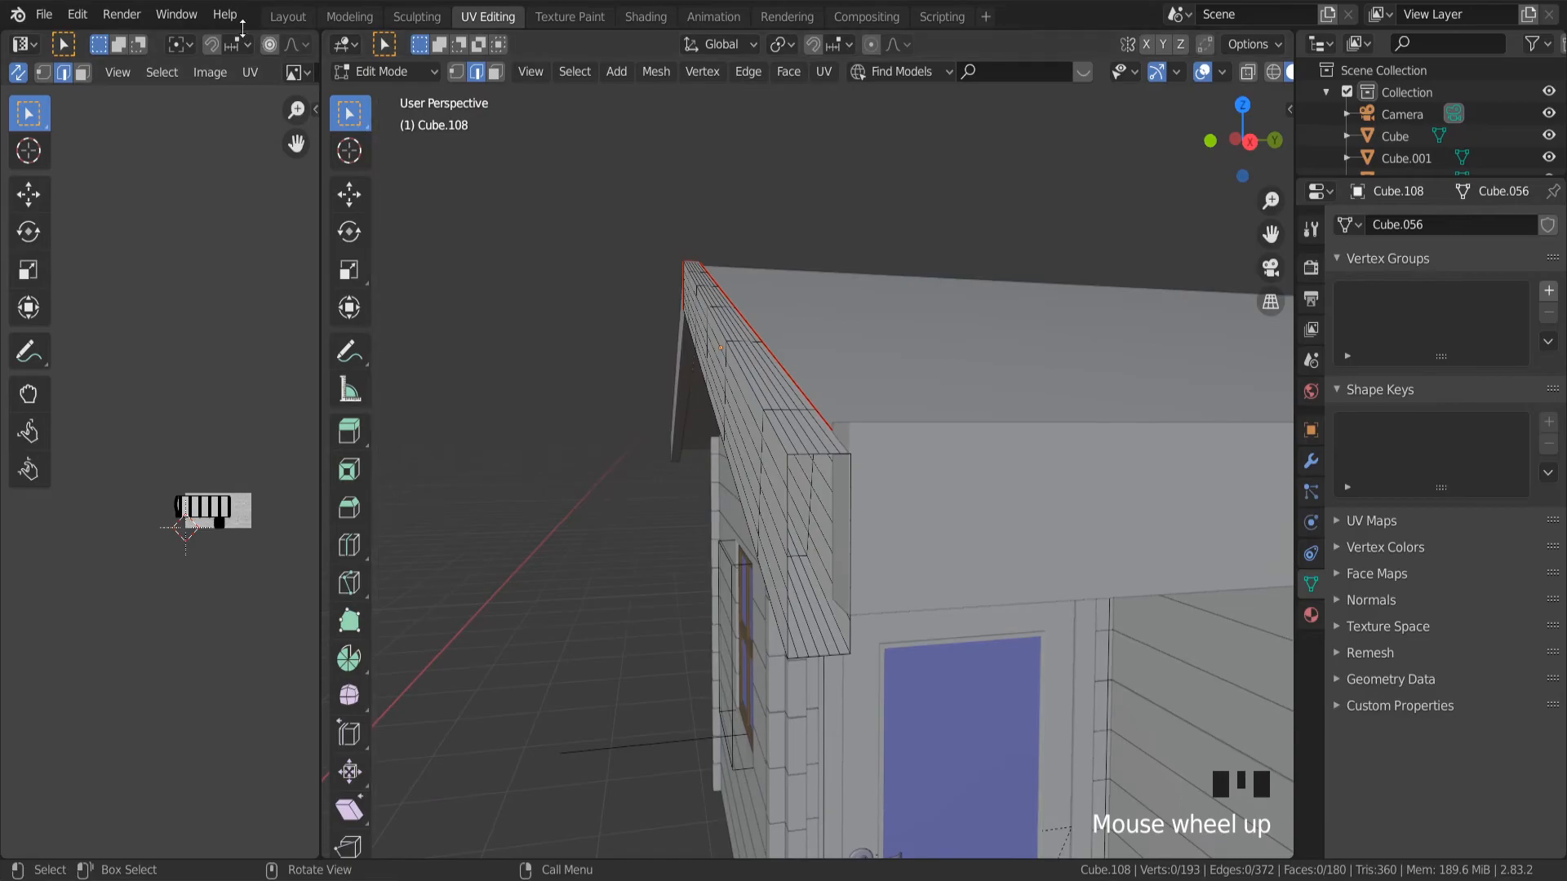
Examine the duplicated plank's trimmed end at the eave and compare it with the untrimmed plank on the opposite slope.
alt+click(787, 487)
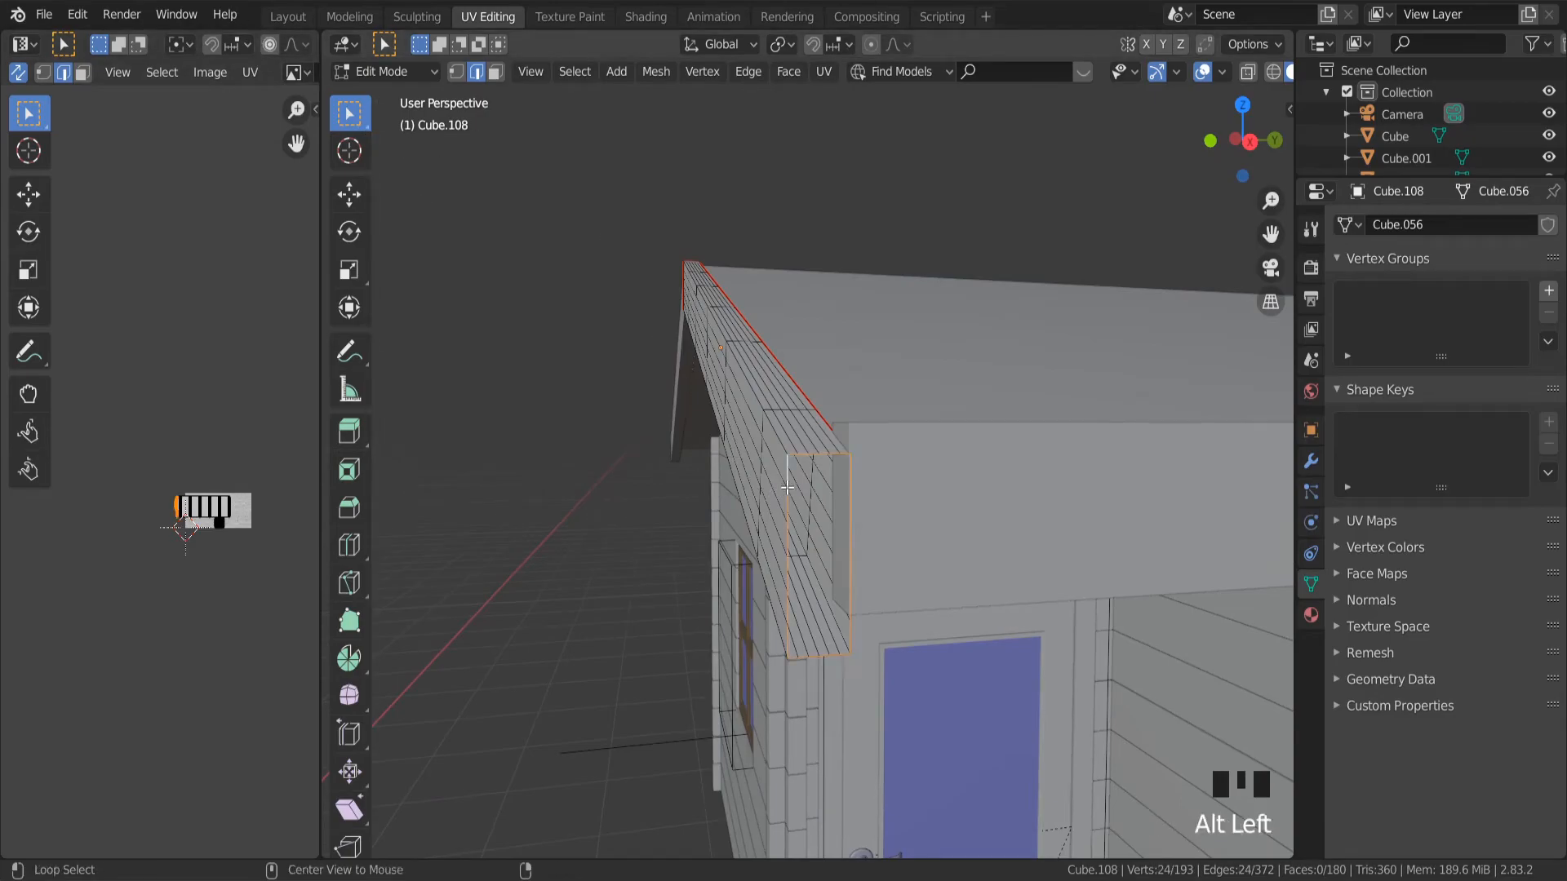
key(Tab)
scroll(795, 501, down, 2)
middle_drag(795, 501, 948, 526)
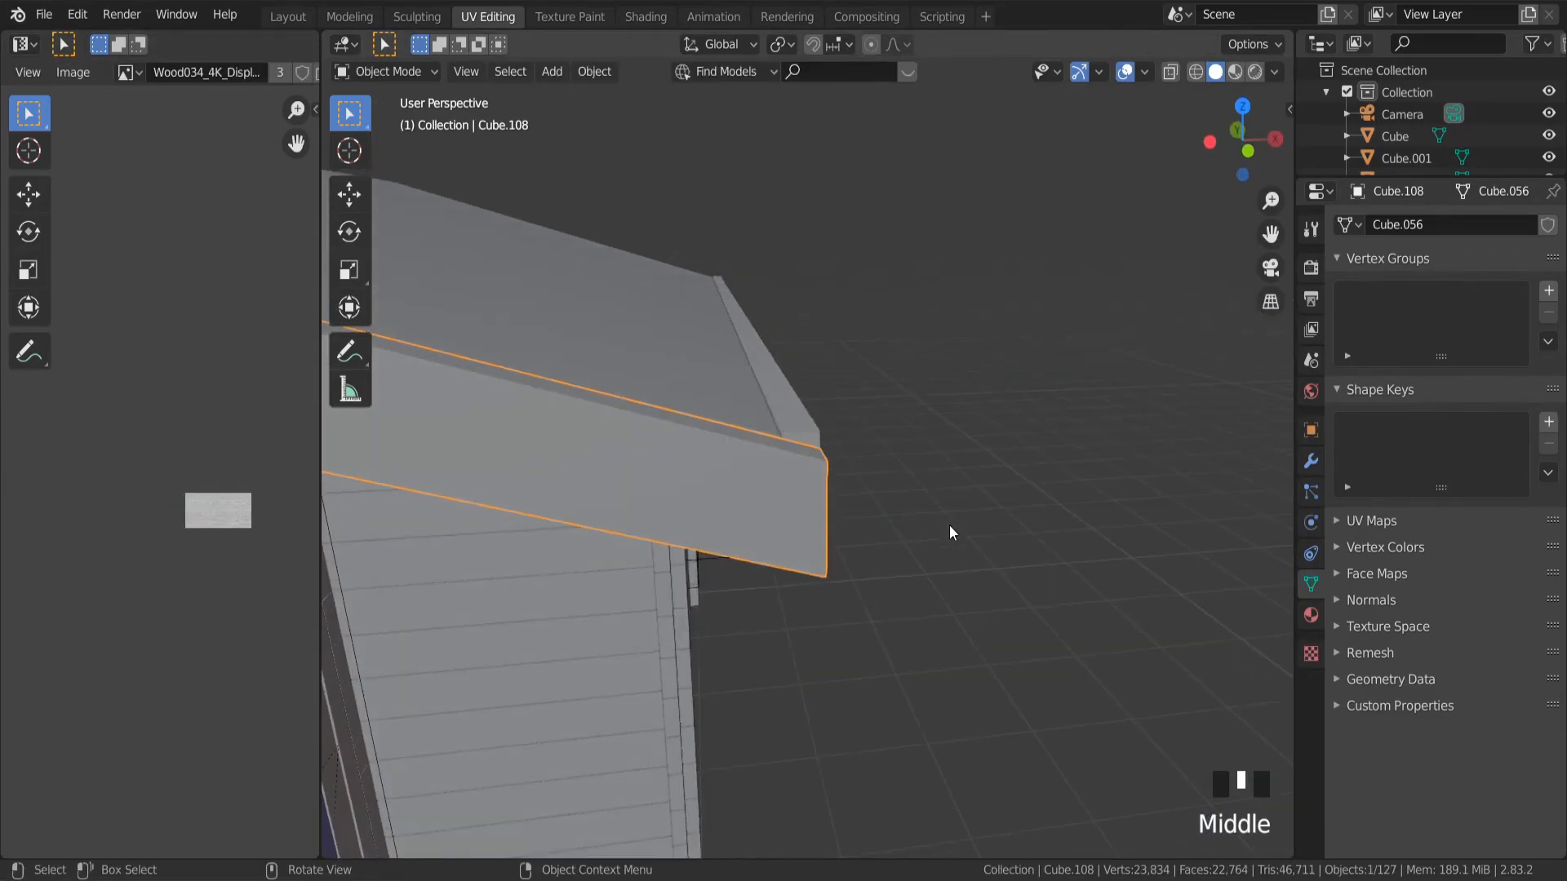
scroll(948, 525, down, 6)
scroll(947, 522, down, 6)
scroll(703, 542, up, 6)
scroll(854, 594, up, 2)
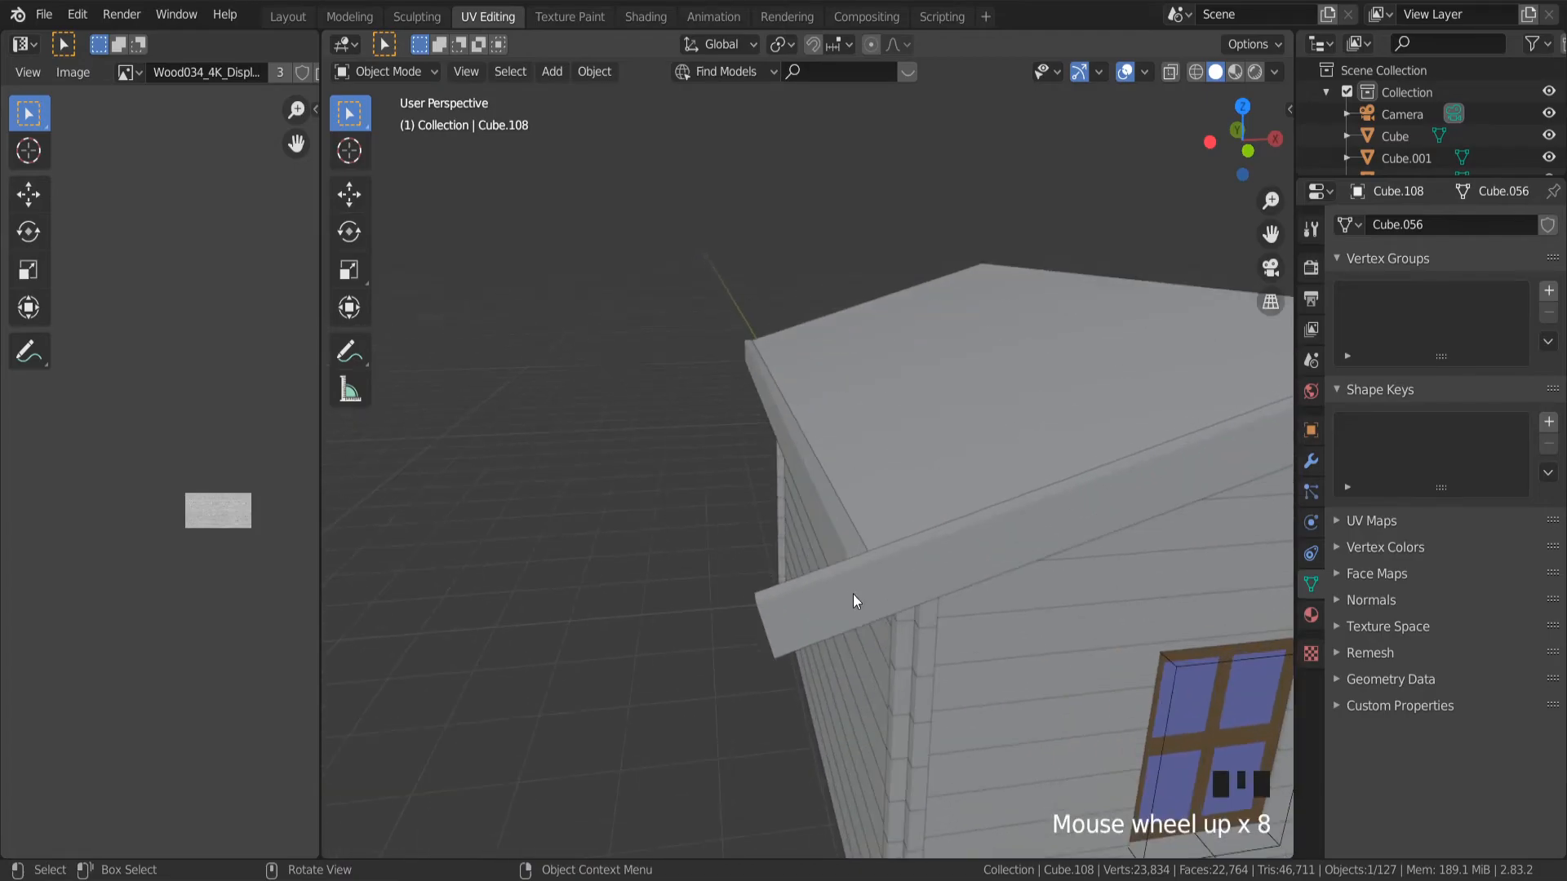
middle_drag(854, 594, 1206, 563)
scroll(1081, 548, down, 2)
middle_drag(1081, 548, 1102, 473)
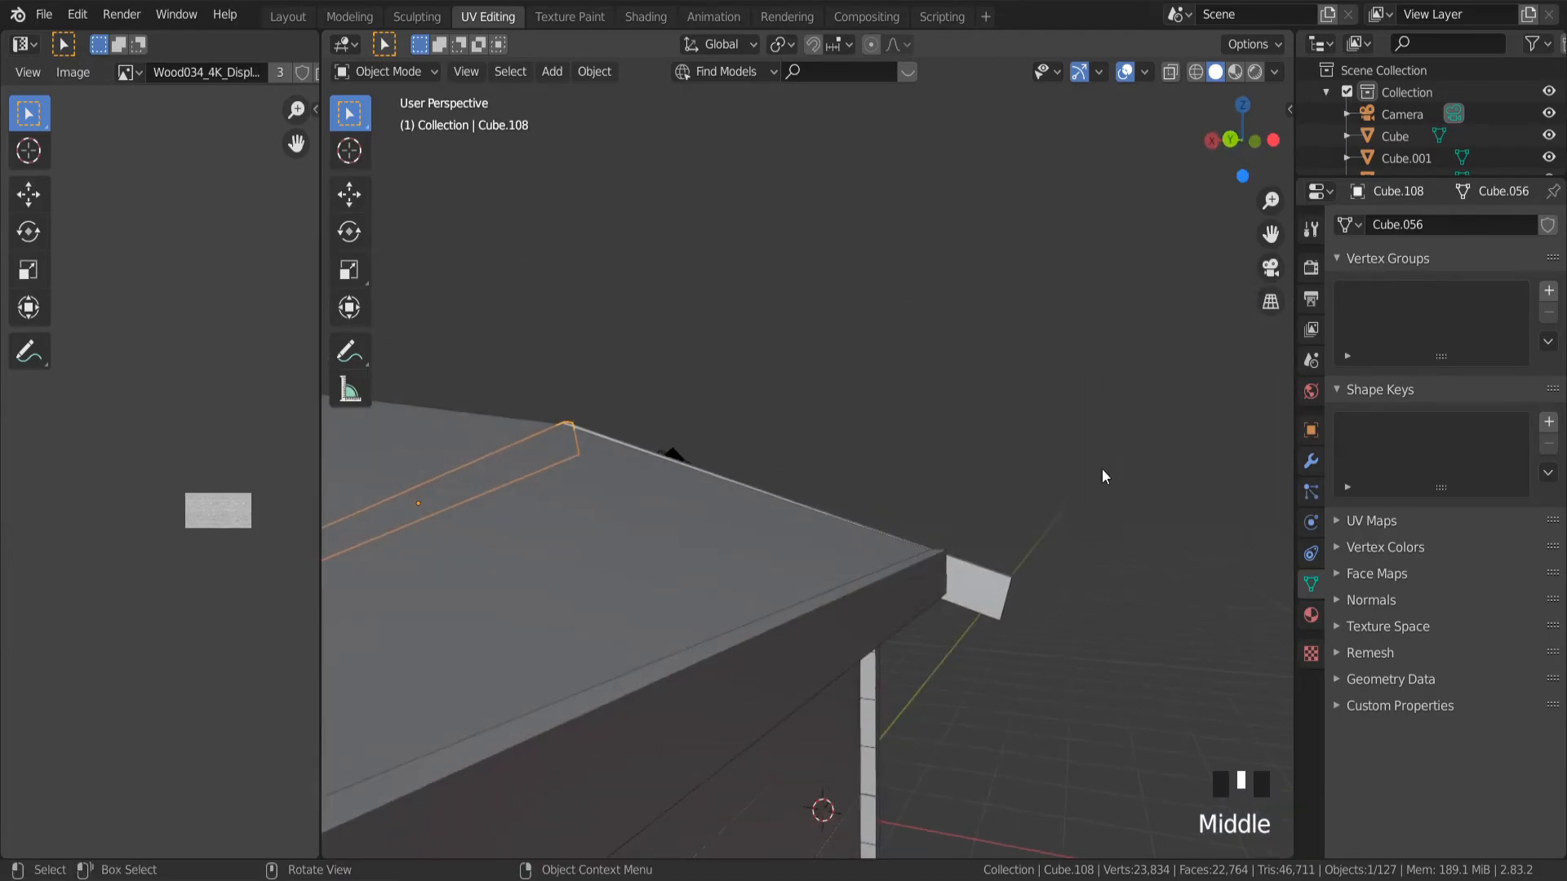
In back view, knife-cut the original gable plank vertically along the eave board's outer face with angle constraint on.
click(1231, 141)
key(Tab)
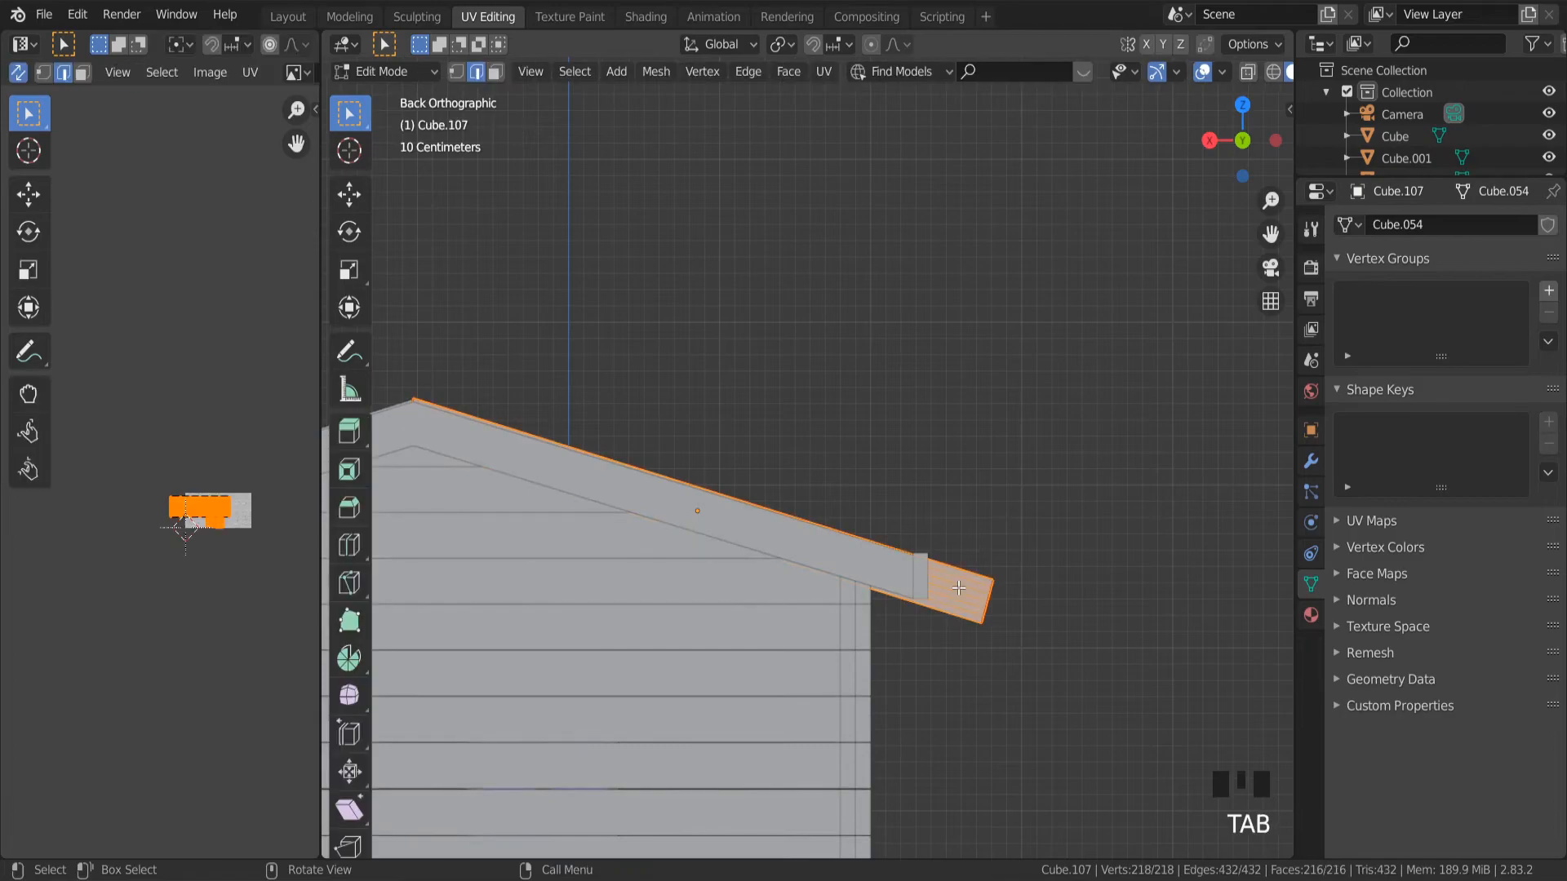
scroll(895, 509, up, 9)
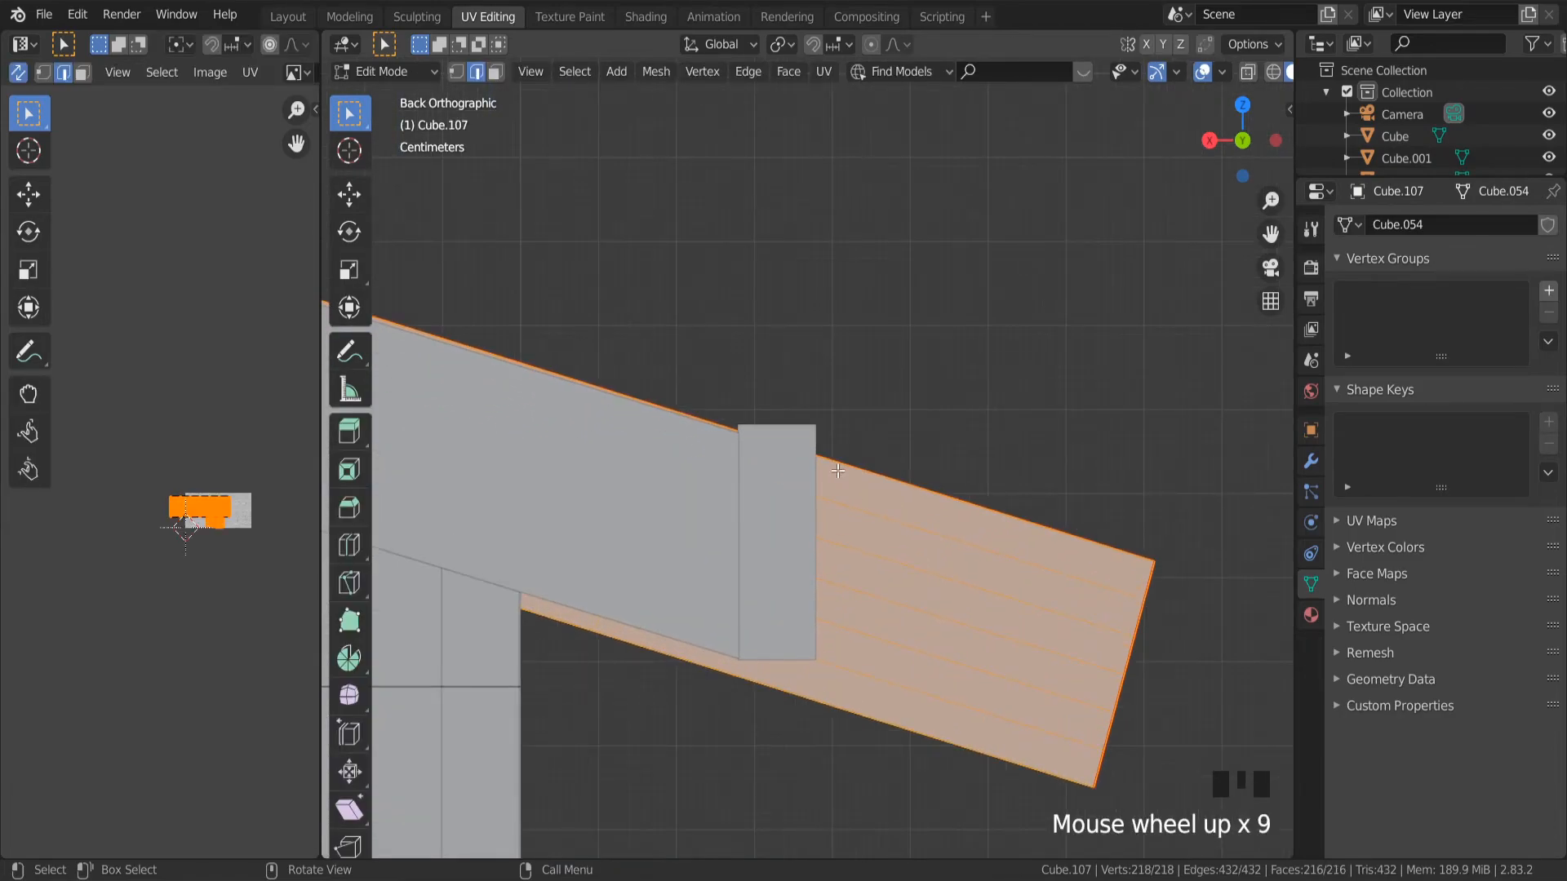
key(k)
key(c)
click(817, 454)
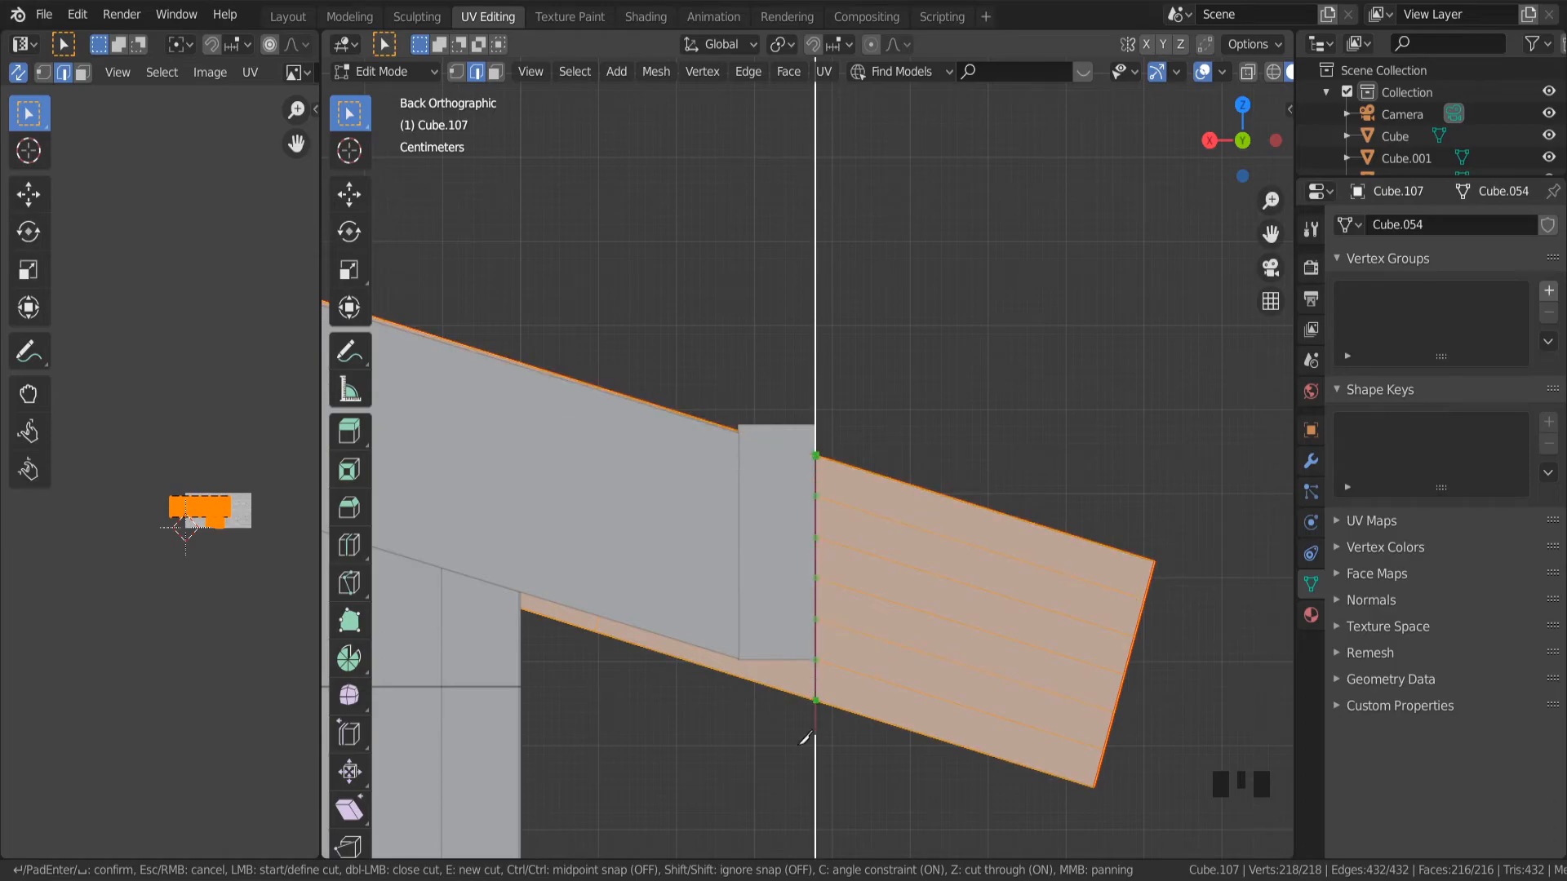
click(805, 753)
key(Return)
In wireframe display, select the original plank's main overhang faces beyond the cut and delete them.
mouse_move(943, 572)
middle_down()
mouse_move(923, 587)
mouse_move(885, 579)
middle_up()
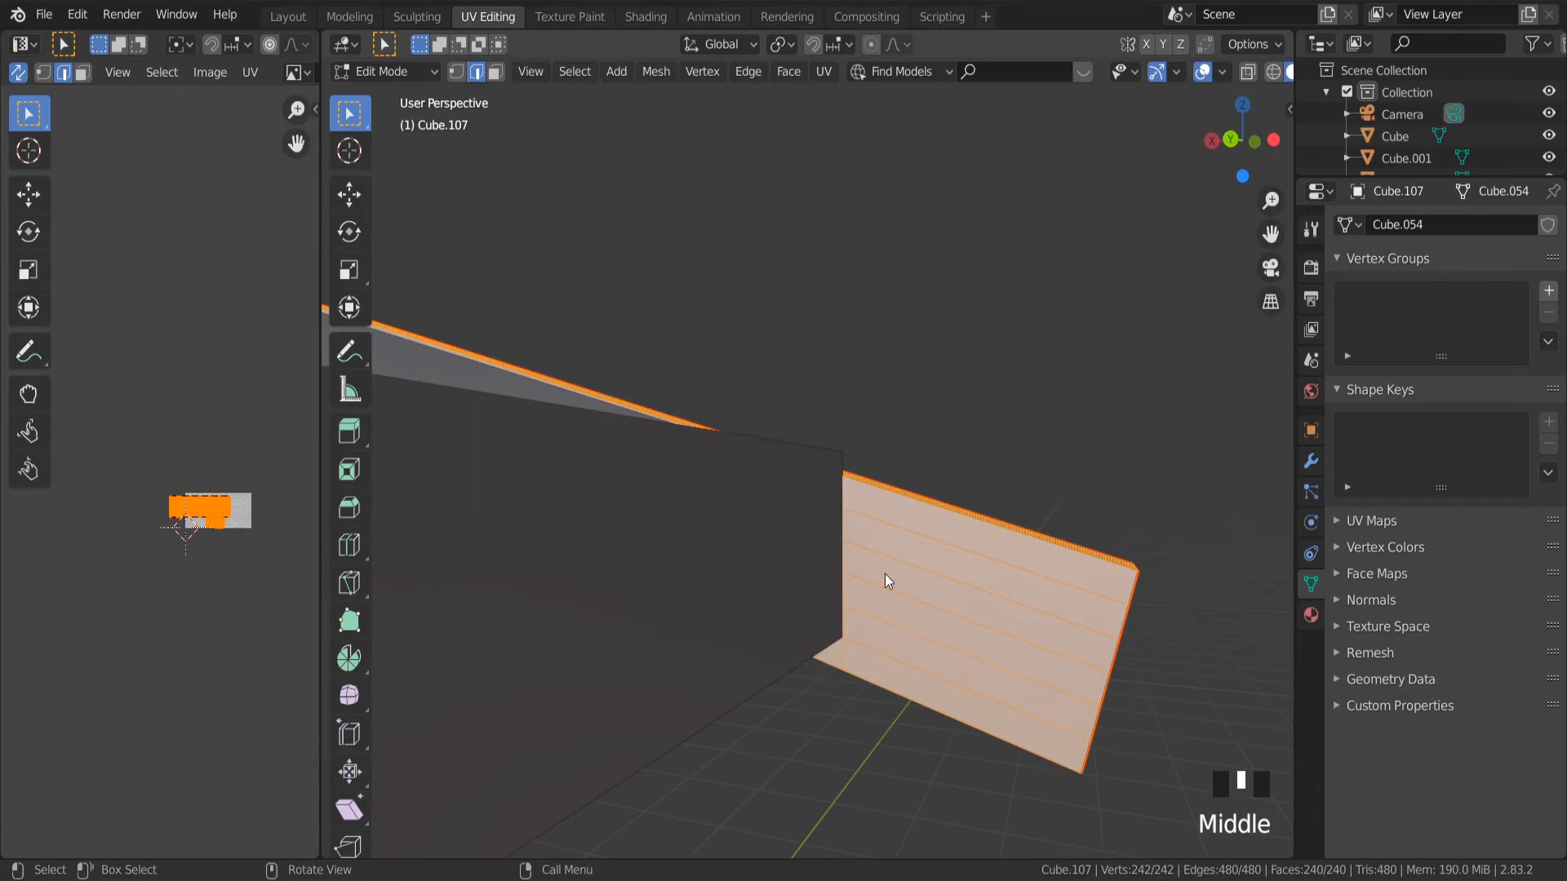
key(z)
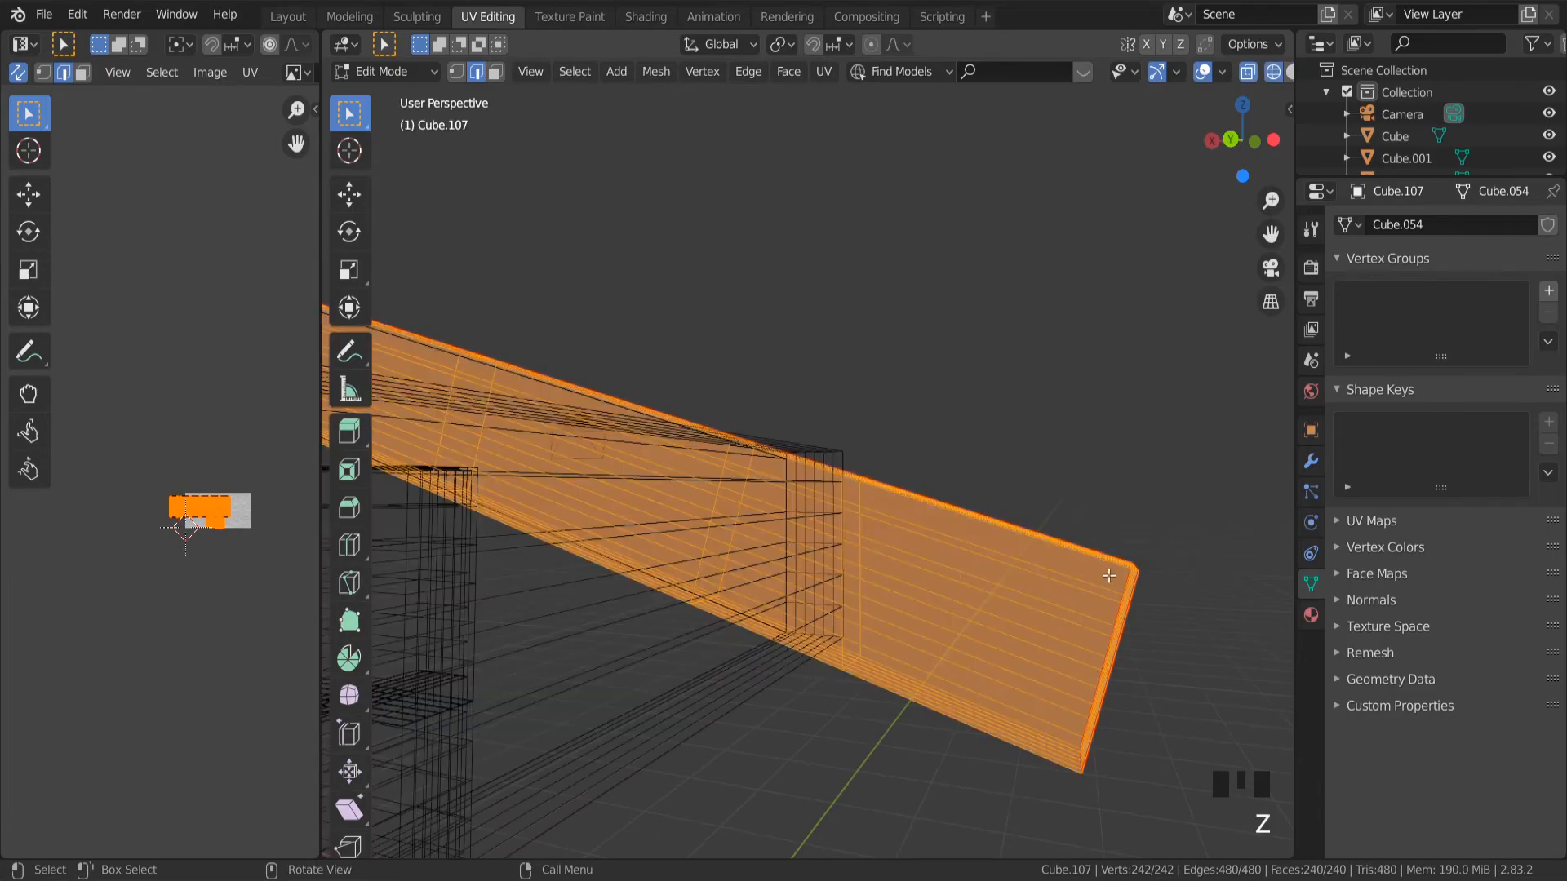
click(500, 75)
click(1036, 453)
drag(1182, 531, 958, 772)
shift+drag(1119, 520, 1016, 649)
key(x)
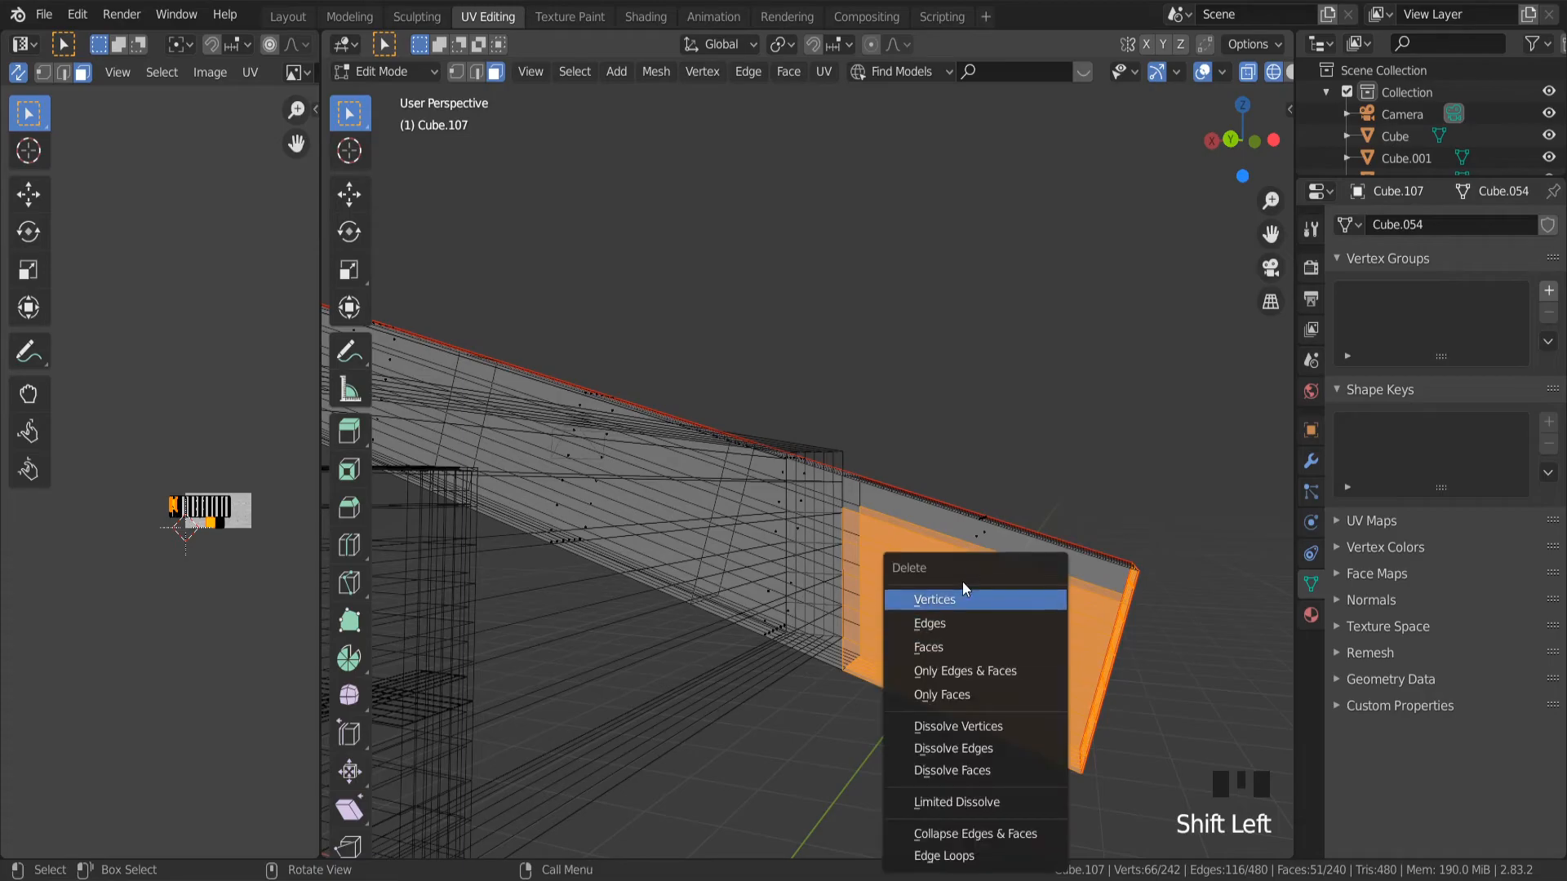
click(967, 648)
key(x)
click(1020, 586)
In solid display, select the strip of faces left along the top of the original plank's overhang and delete the faces.
key(z)
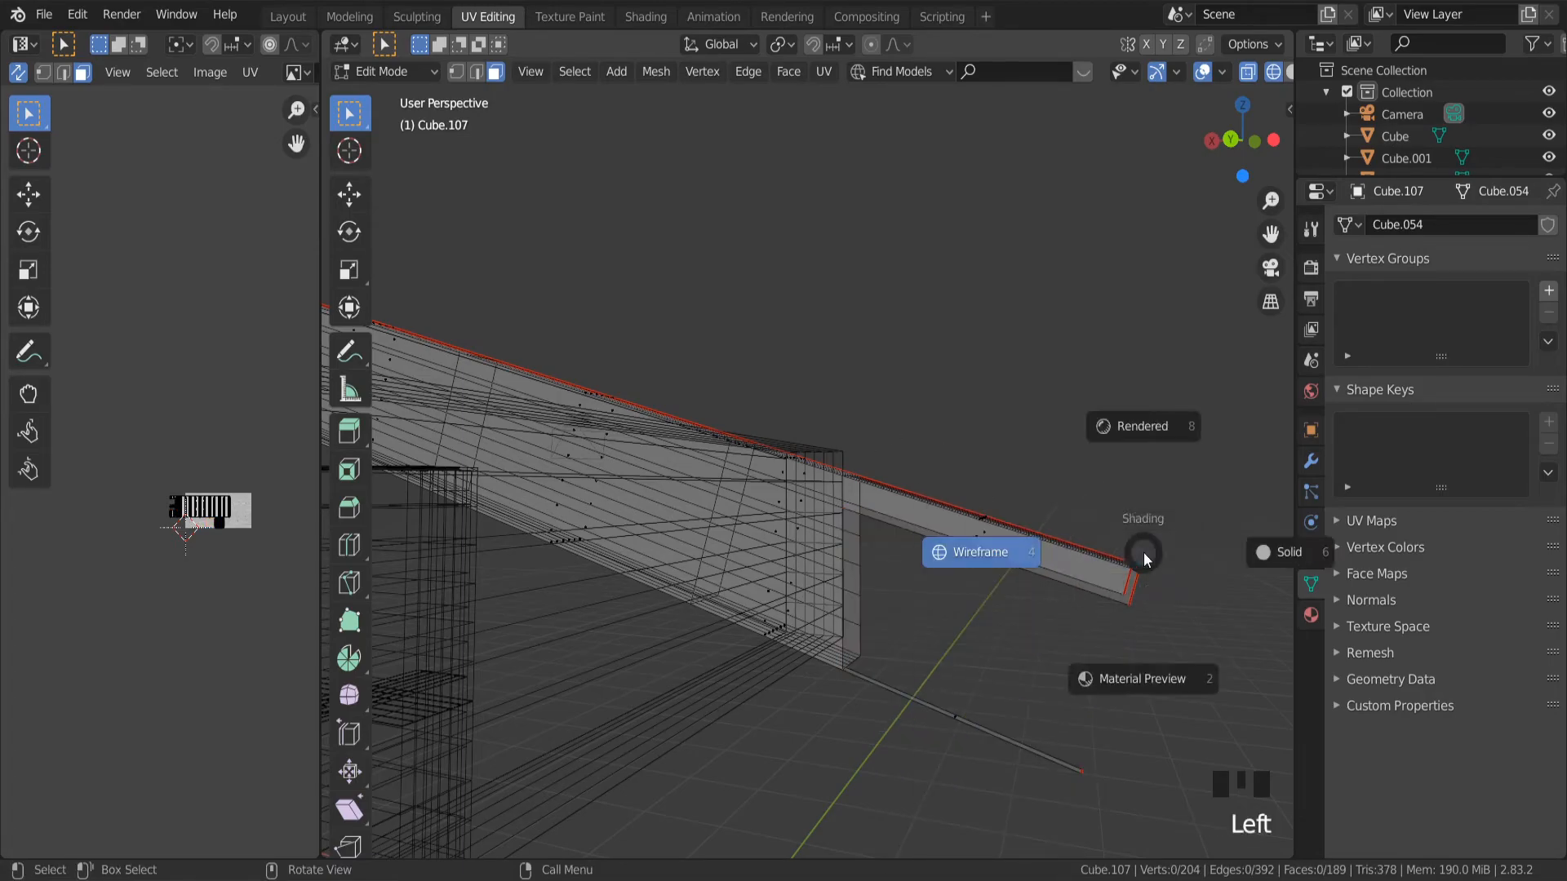
click(1274, 560)
mouse_move(1138, 555)
middle_down()
mouse_move(1094, 546)
mouse_move(1105, 486)
mouse_move(1092, 546)
middle_up()
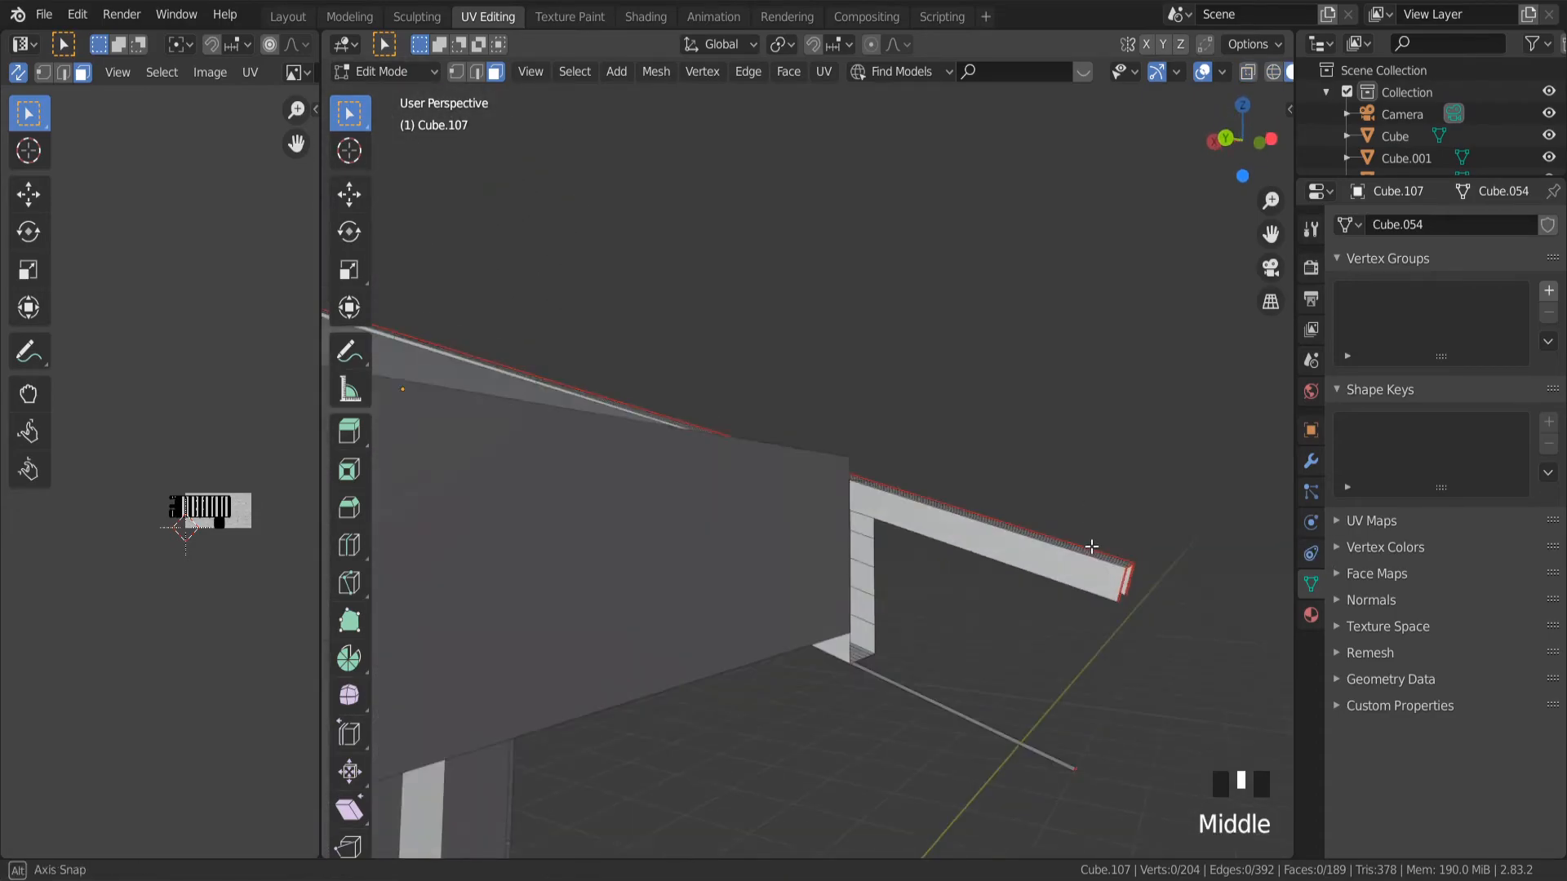
scroll(909, 476, up, 5)
middle_drag(909, 476, 963, 506)
scroll(1005, 518, down, 4)
drag(1071, 540, 1015, 657)
key(x)
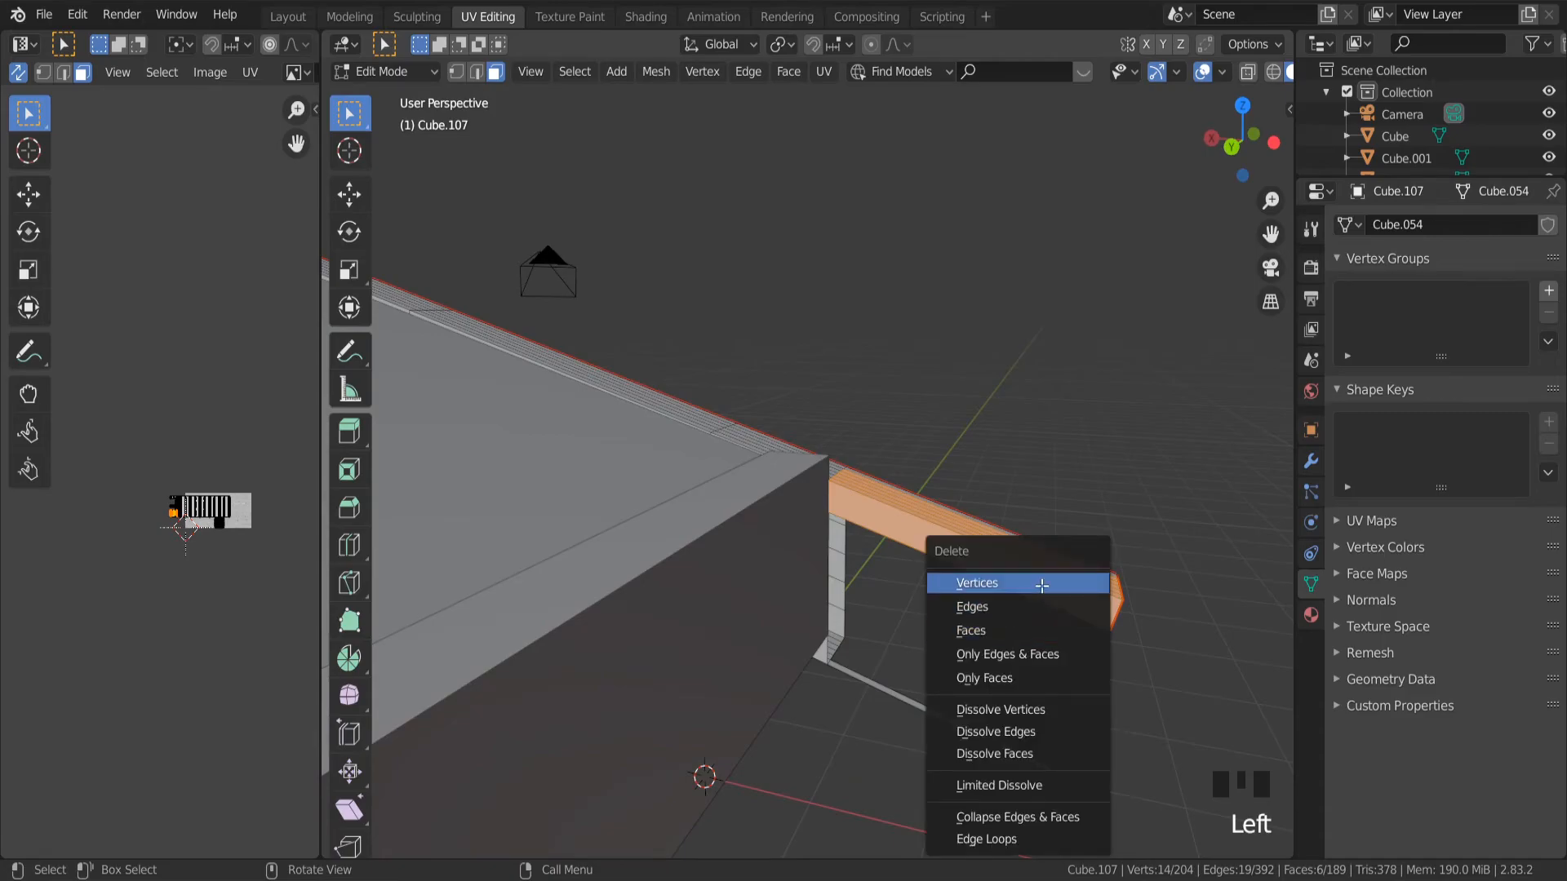
click(1042, 585)
key(ctrl+z)
key(x)
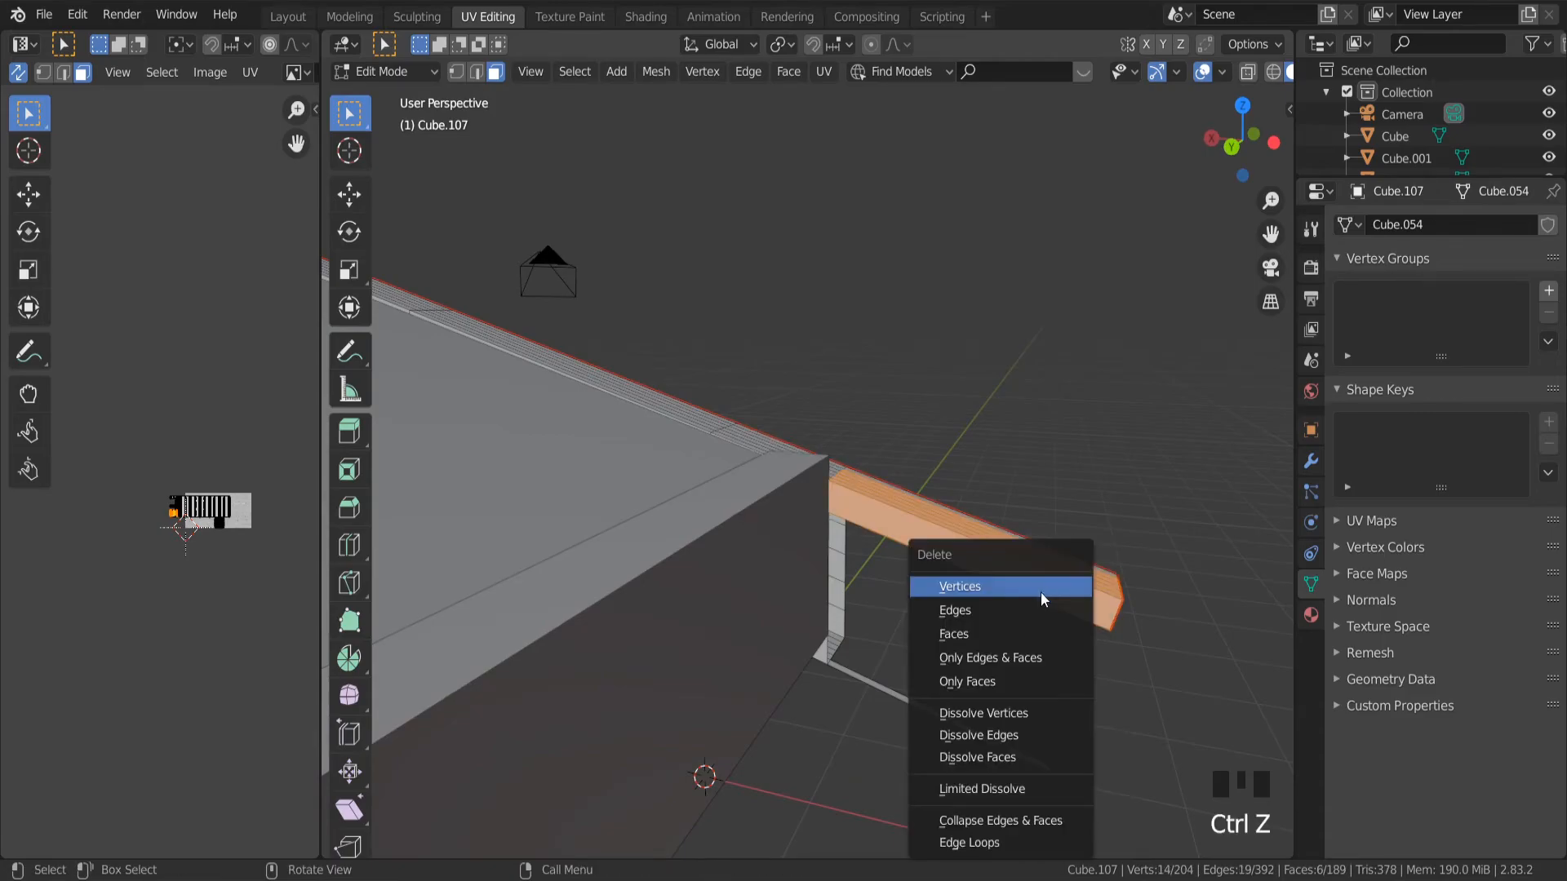
click(1029, 631)
Delete the last stray overhang faces along the original plank's upper and lower edges.
middle_drag(1069, 576, 1118, 563)
drag(1133, 548, 1056, 688)
key(x)
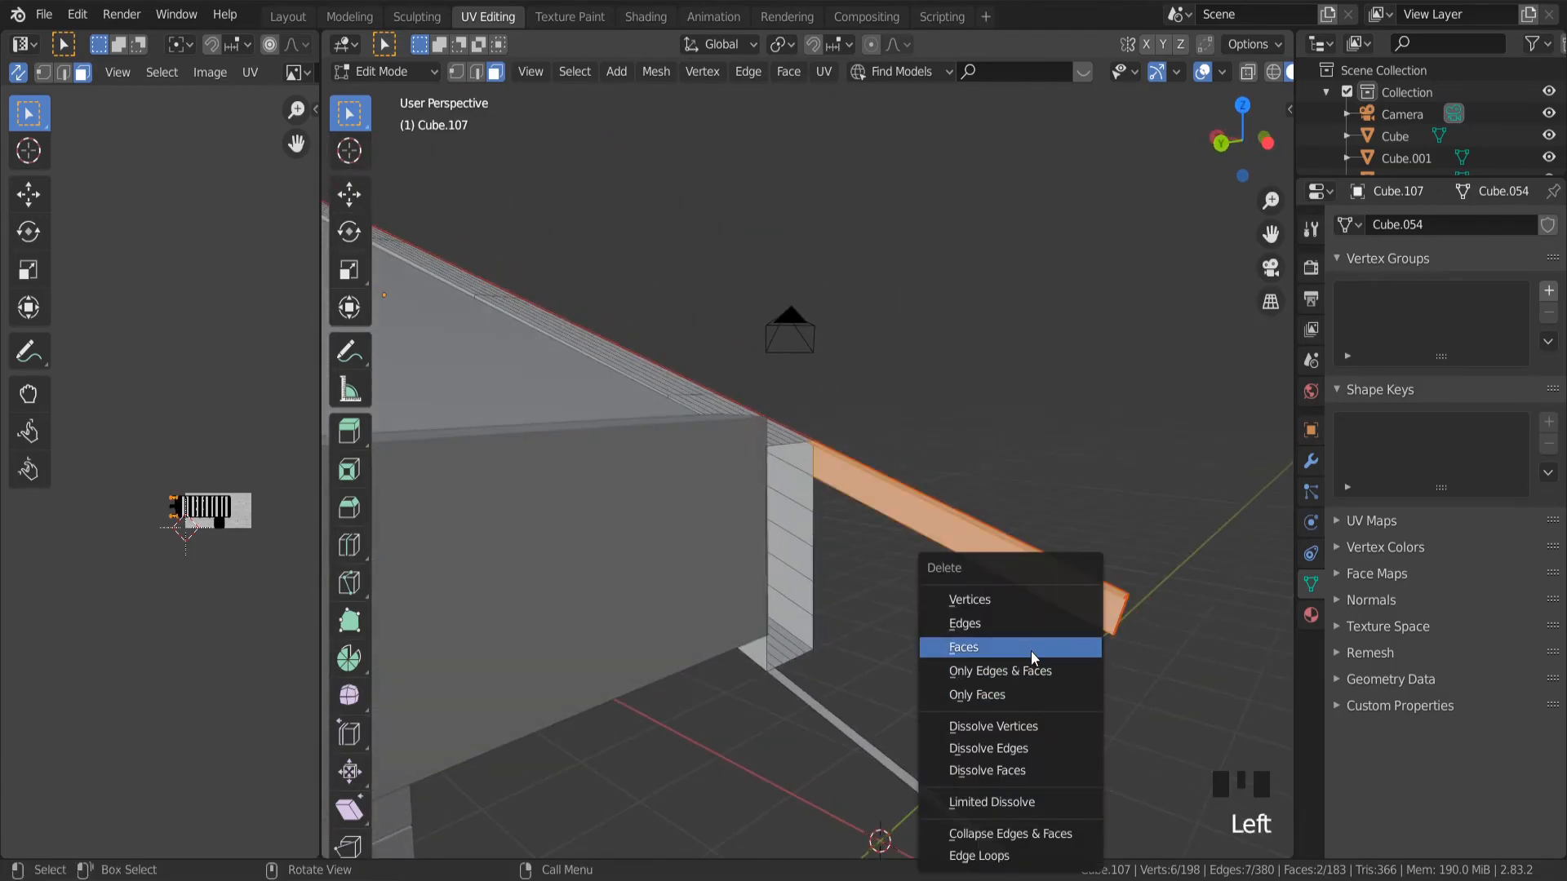
click(1030, 650)
middle_drag(923, 731, 791, 724)
drag(791, 724, 948, 812)
key(x)
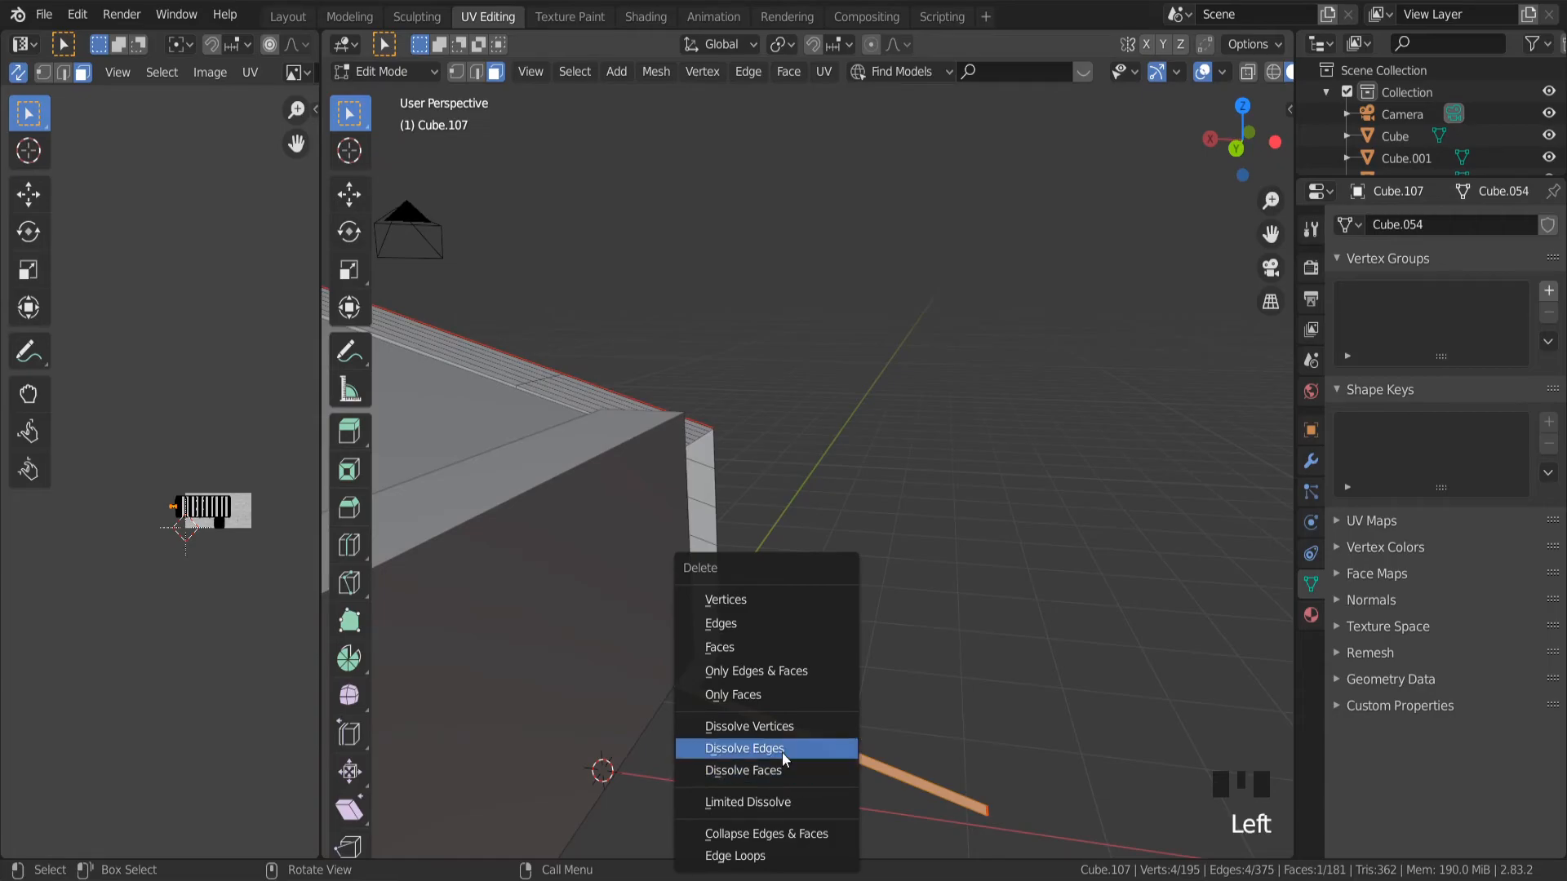
click(772, 647)
Examine the original plank's open trimmed end up close, and both trimmed gable planks on the whole house.
scroll(797, 493, up, 6)
middle_drag(623, 395, 536, 476)
key(Tab)
key(Tab)
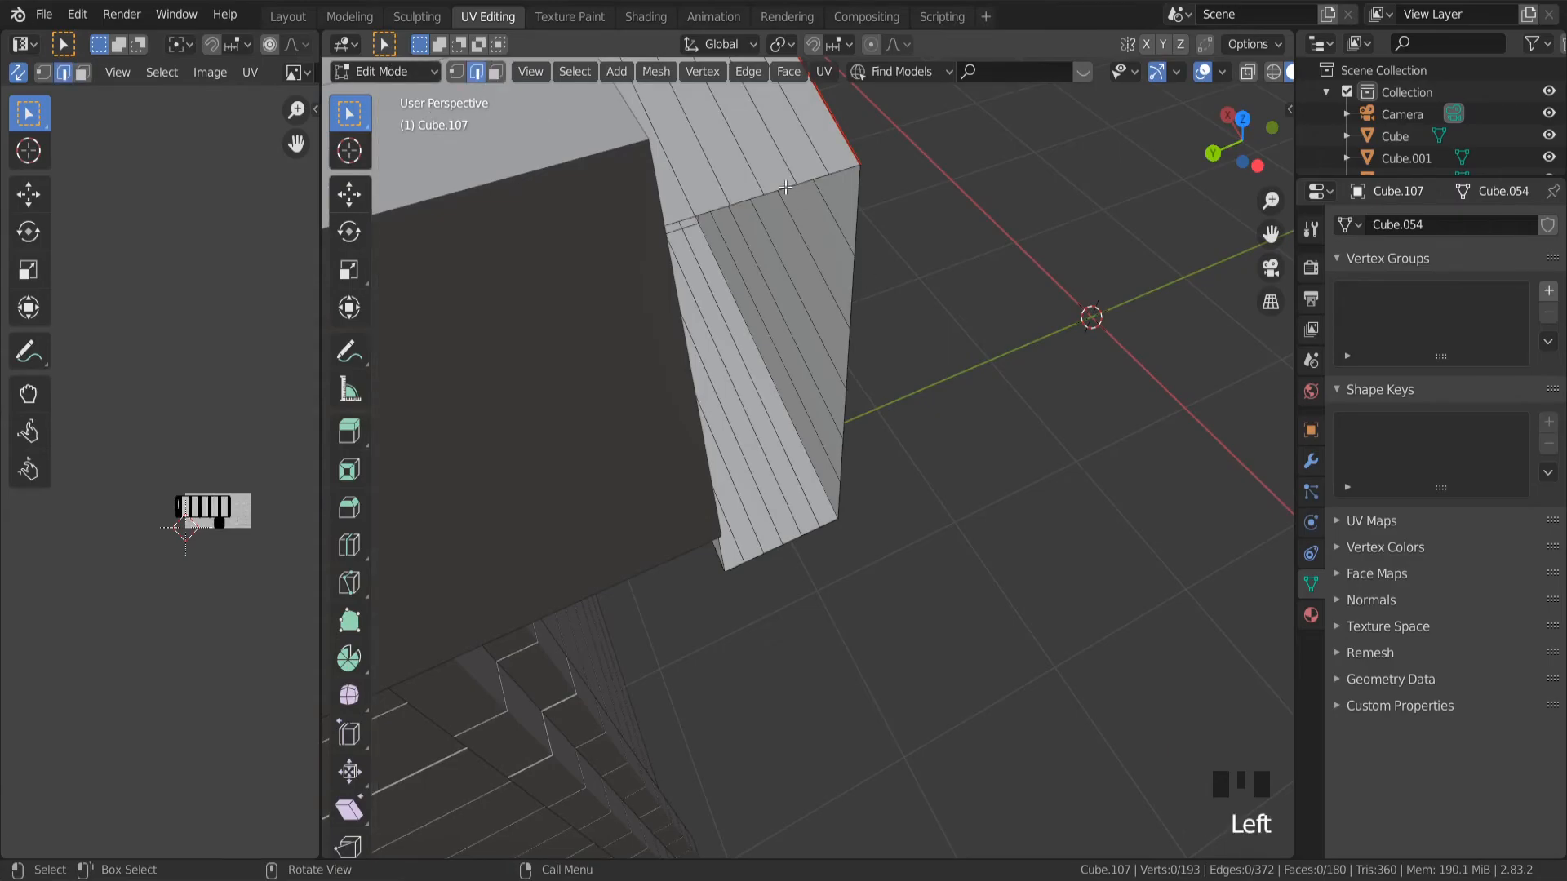
key(Tab)
scroll(837, 334, down, 3)
middle_drag(838, 335, 652, 222)
scroll(651, 222, down, 3)
drag(1280, 235, 981, 457)
middle_drag(981, 457, 1077, 563)
scroll(1077, 563, up, 1)
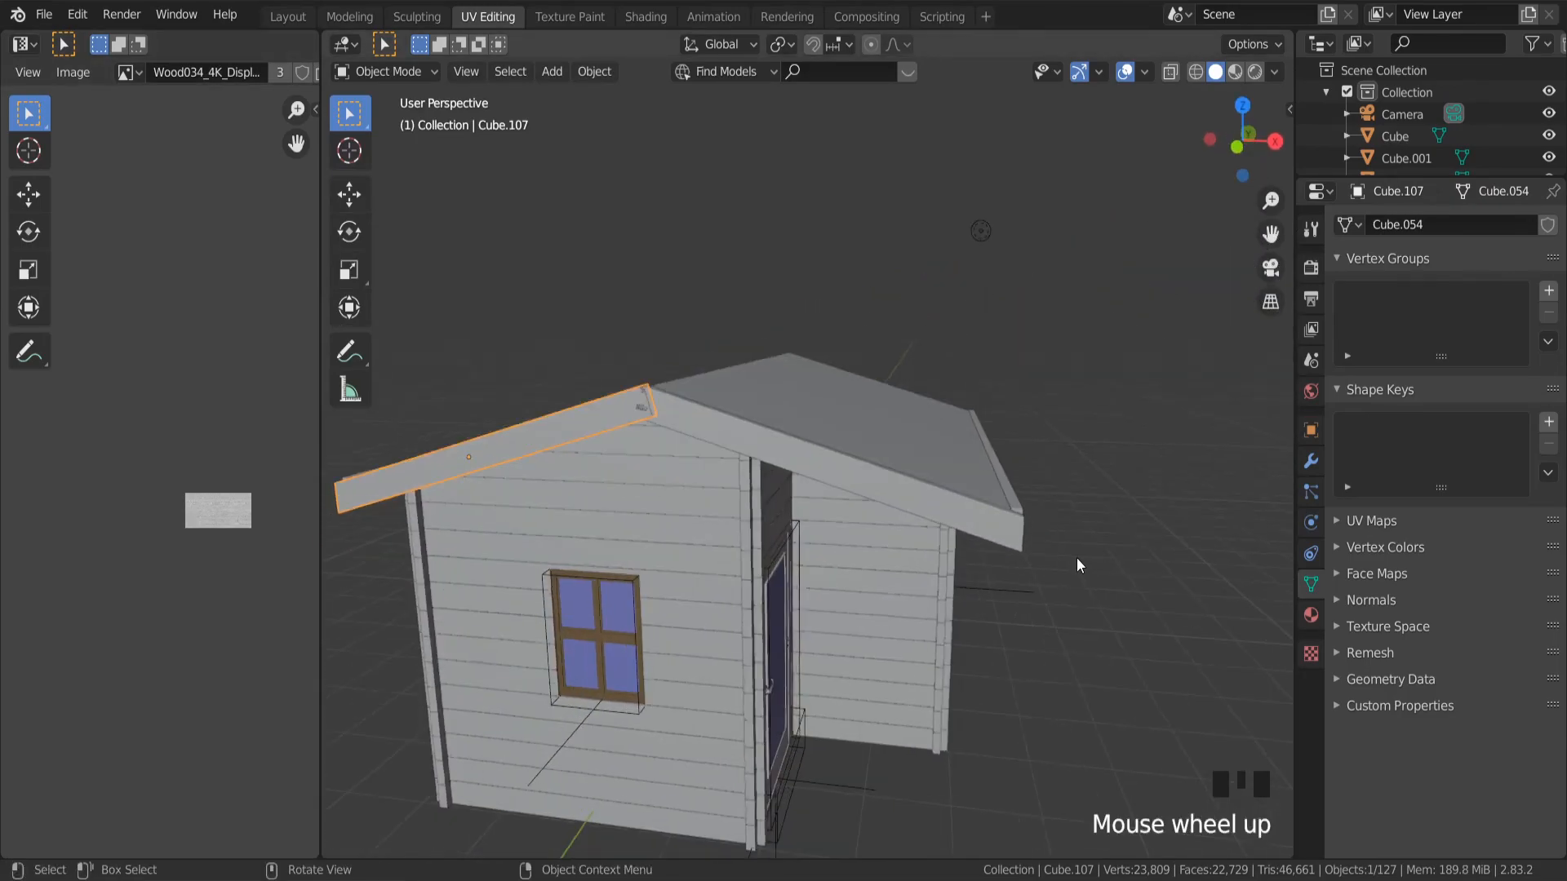
Switch to the Modeling workspace in object mode and examine the front gable planks with their wood texture.
scroll(1079, 556, up, 2)
key(Tab)
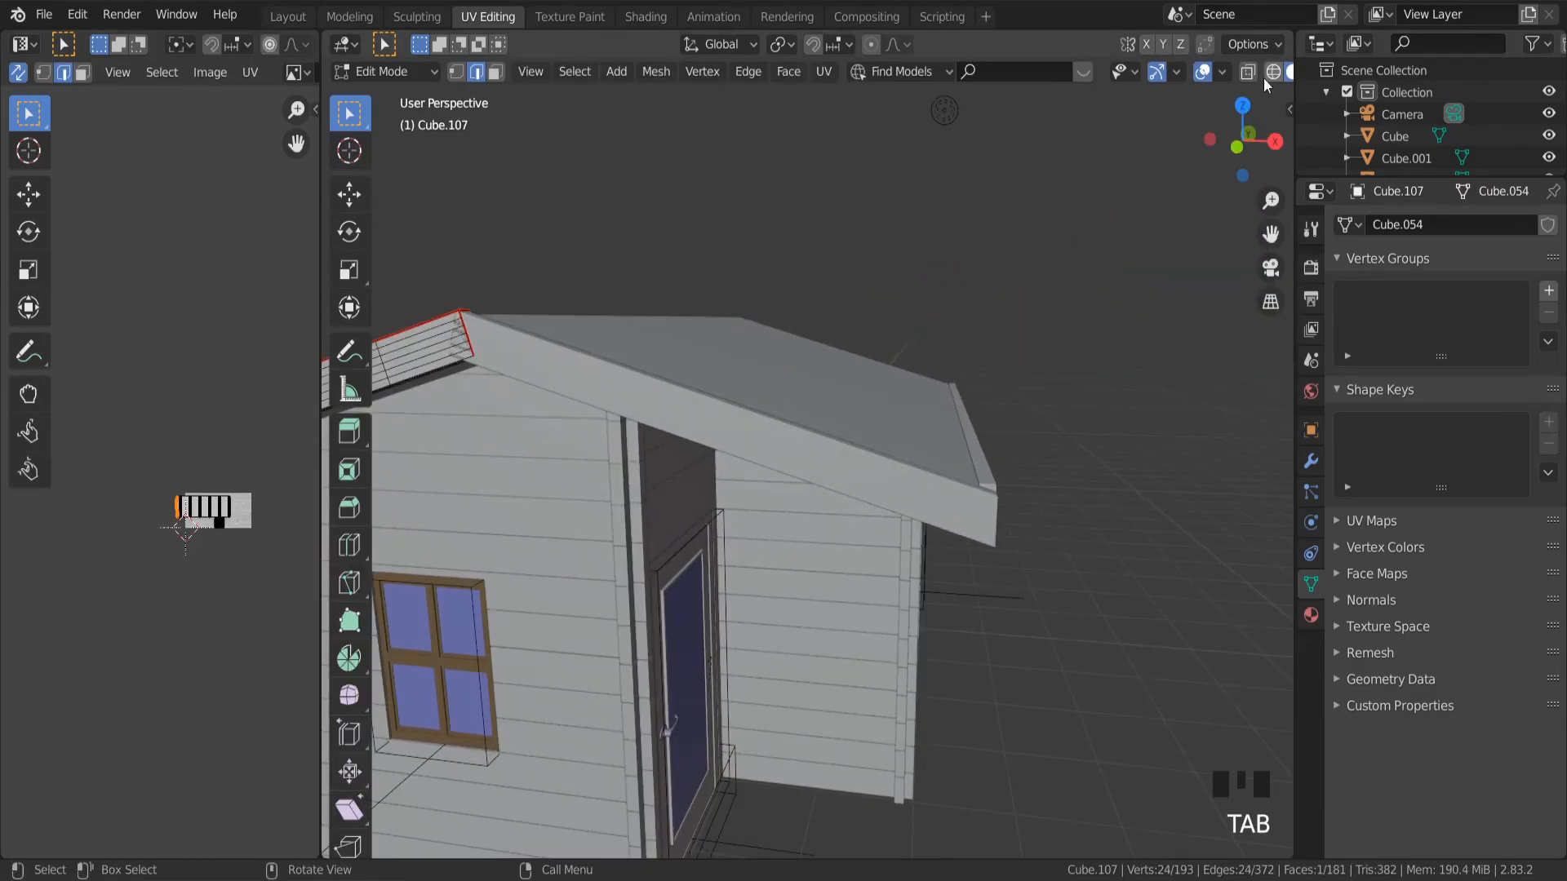
click(355, 20)
scroll(979, 408, down, 4)
middle_drag(979, 449, 841, 440)
scroll(1061, 359, up, 4)
key(Tab)
drag(1052, 225, 895, 469)
scroll(623, 326, up, 3)
middle_drag(623, 325, 595, 564)
scroll(571, 333, up, 2)
scroll(595, 563, down, 3)
click(595, 563)
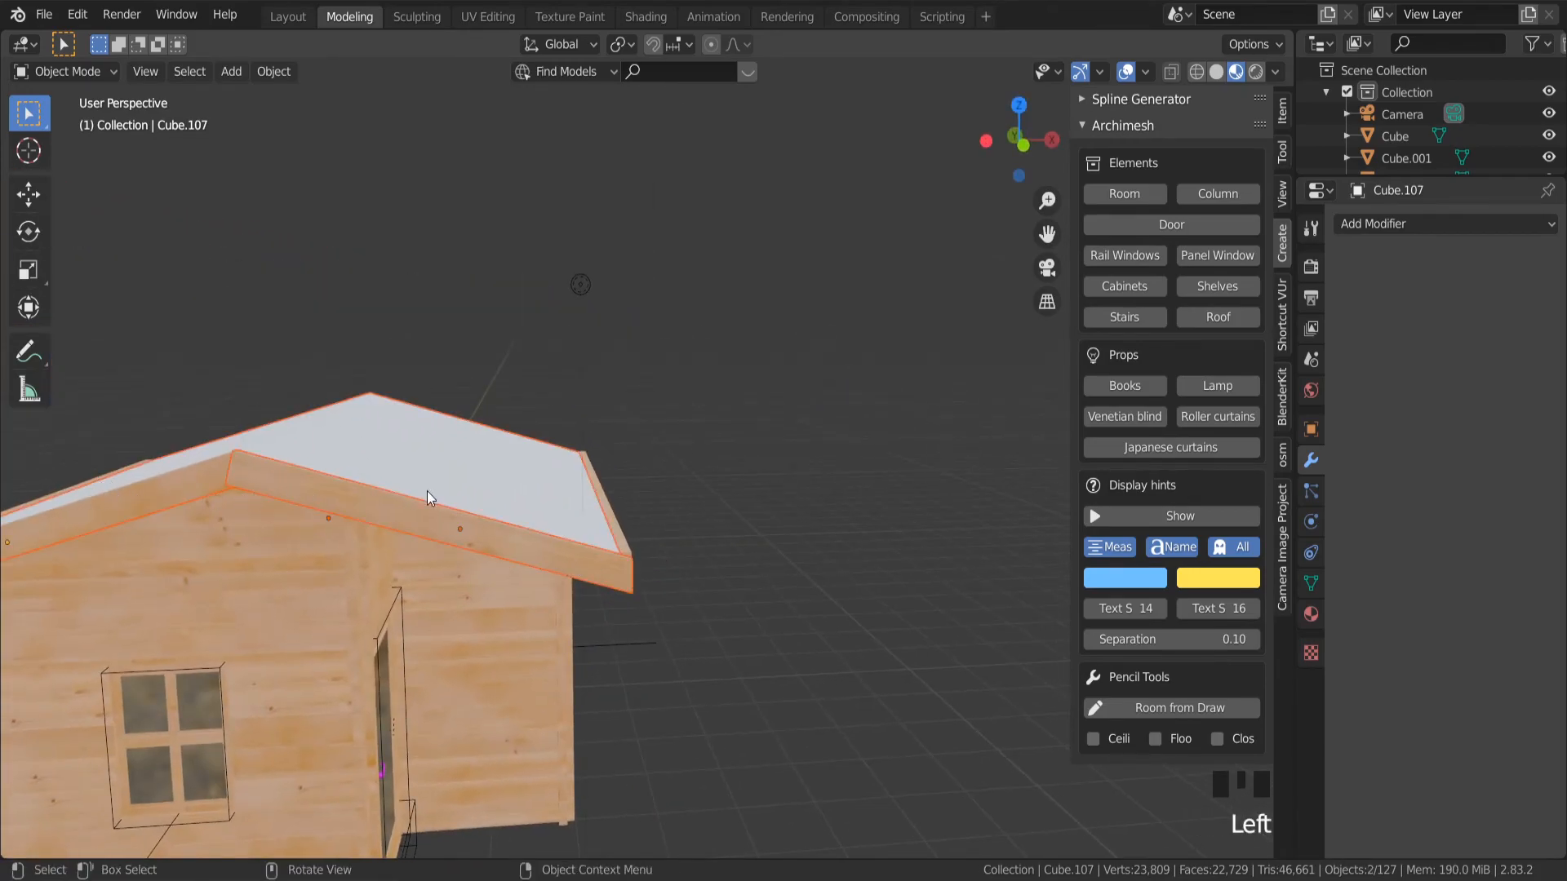
Select both front gable planks and raise them slightly along Z, by about 0.02 m.
click(452, 536)
shift+click(190, 493)
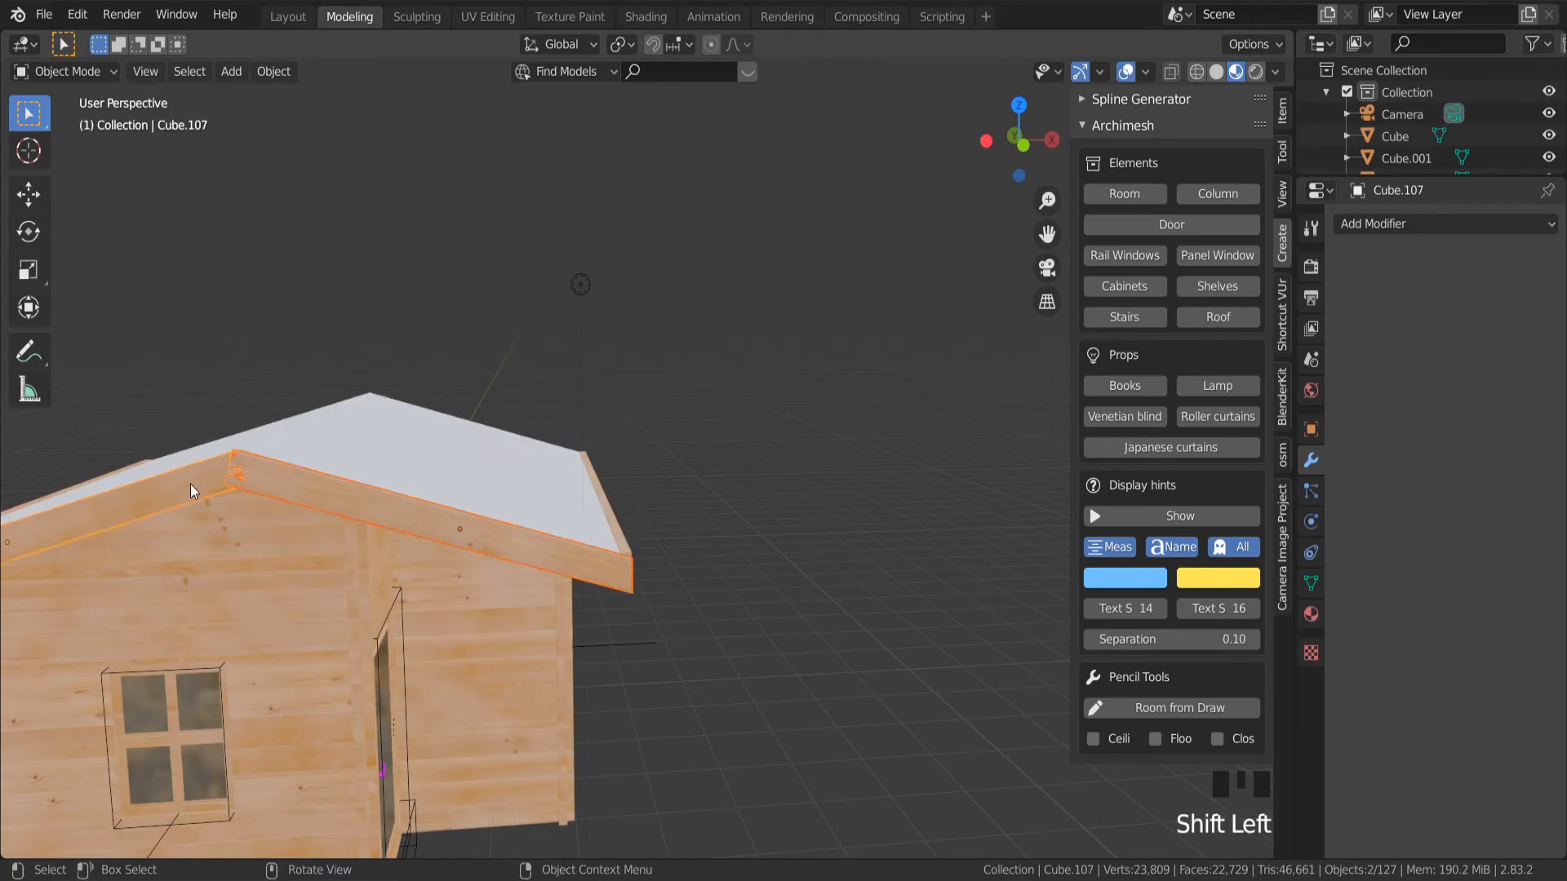
scroll(192, 490, up, 4)
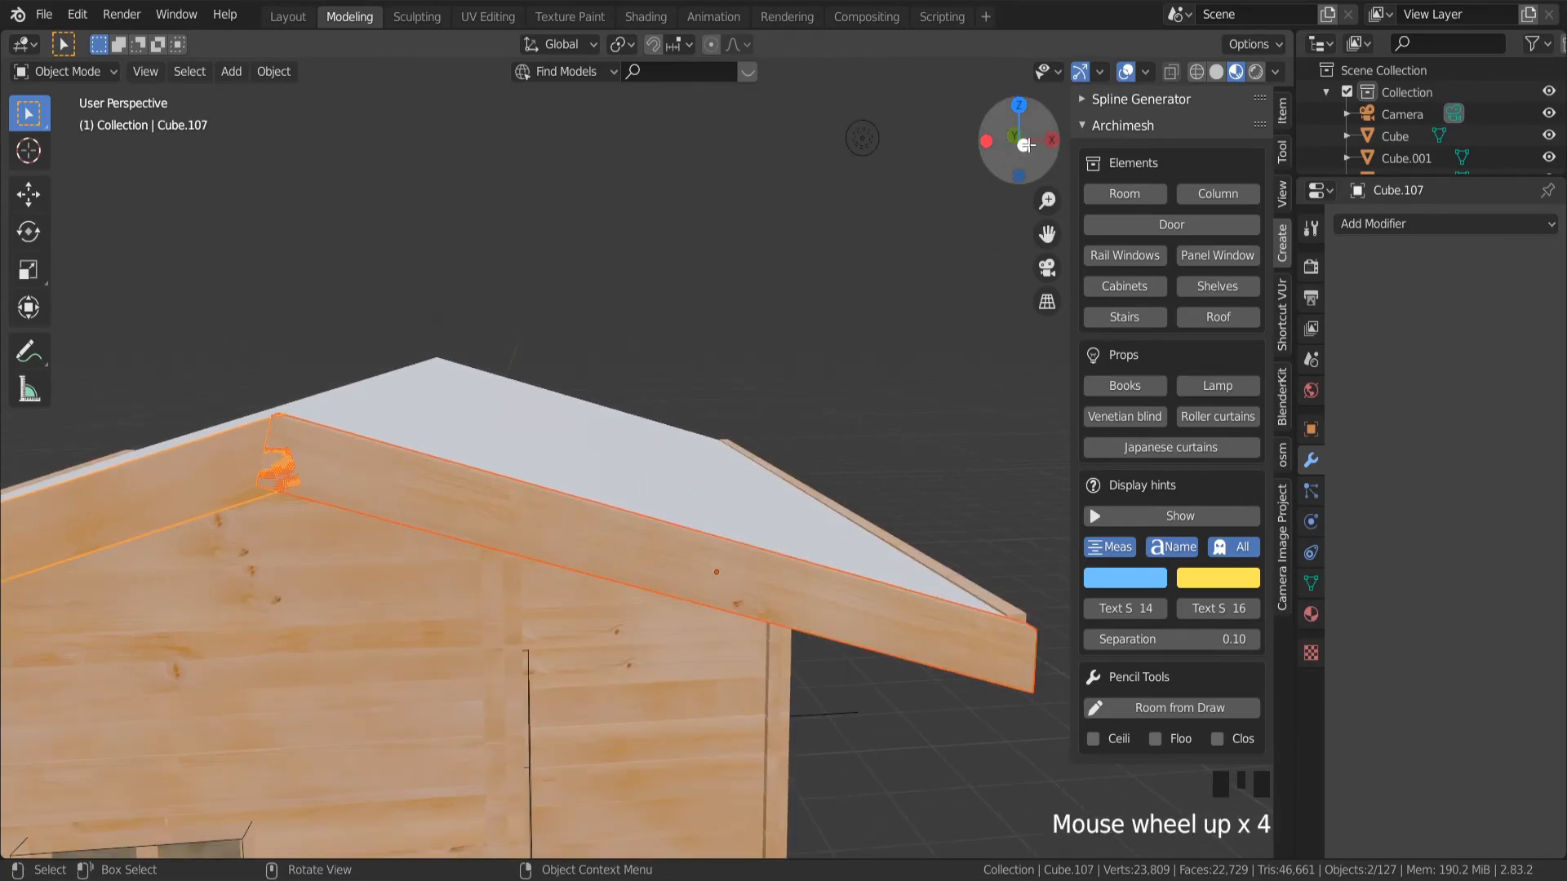
click(1024, 145)
scroll(849, 649, down, 3)
key(g)
key(z)
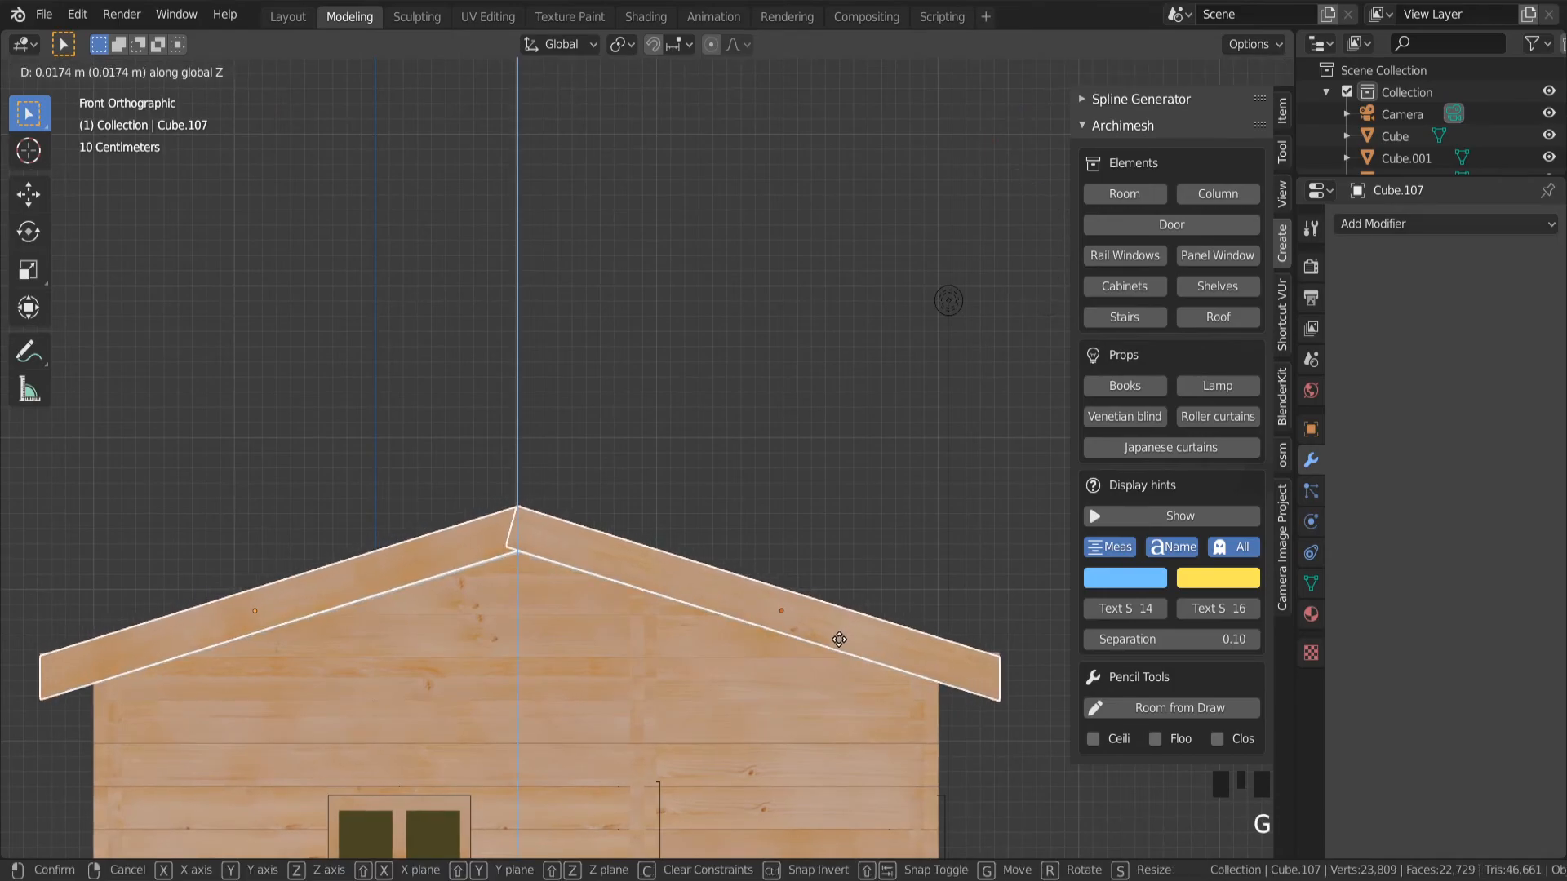
click(843, 647)
scroll(958, 712, up, 4)
middle_drag(947, 700, 695, 712)
scroll(695, 712, down, 9)
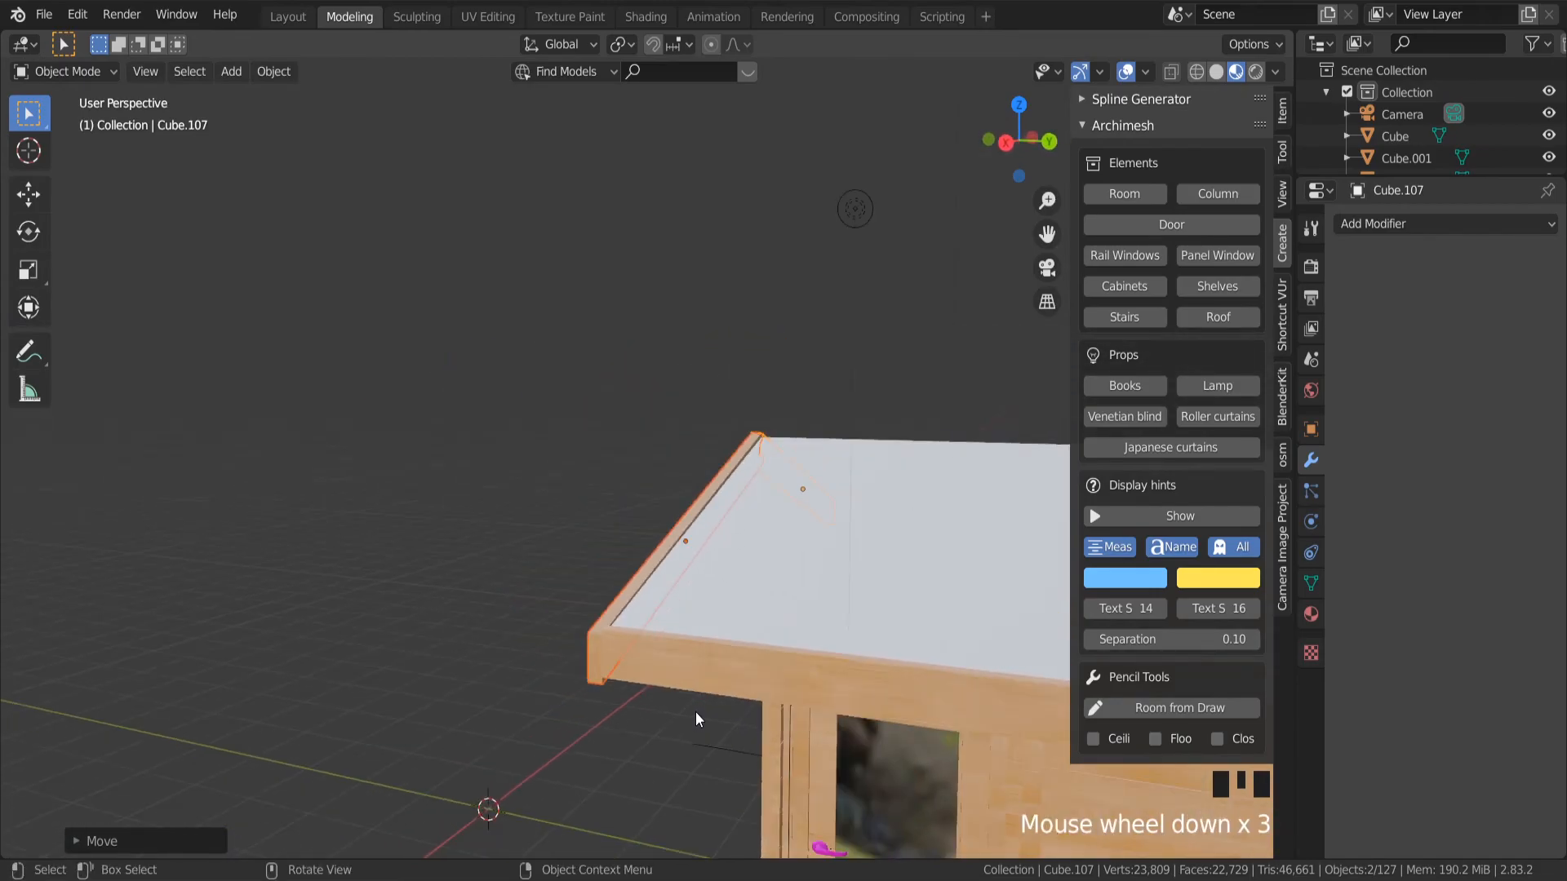
Duplicate both front gable planks along Y to the rear edge of the roof.
drag(1046, 235, 776, 162)
click(1005, 142)
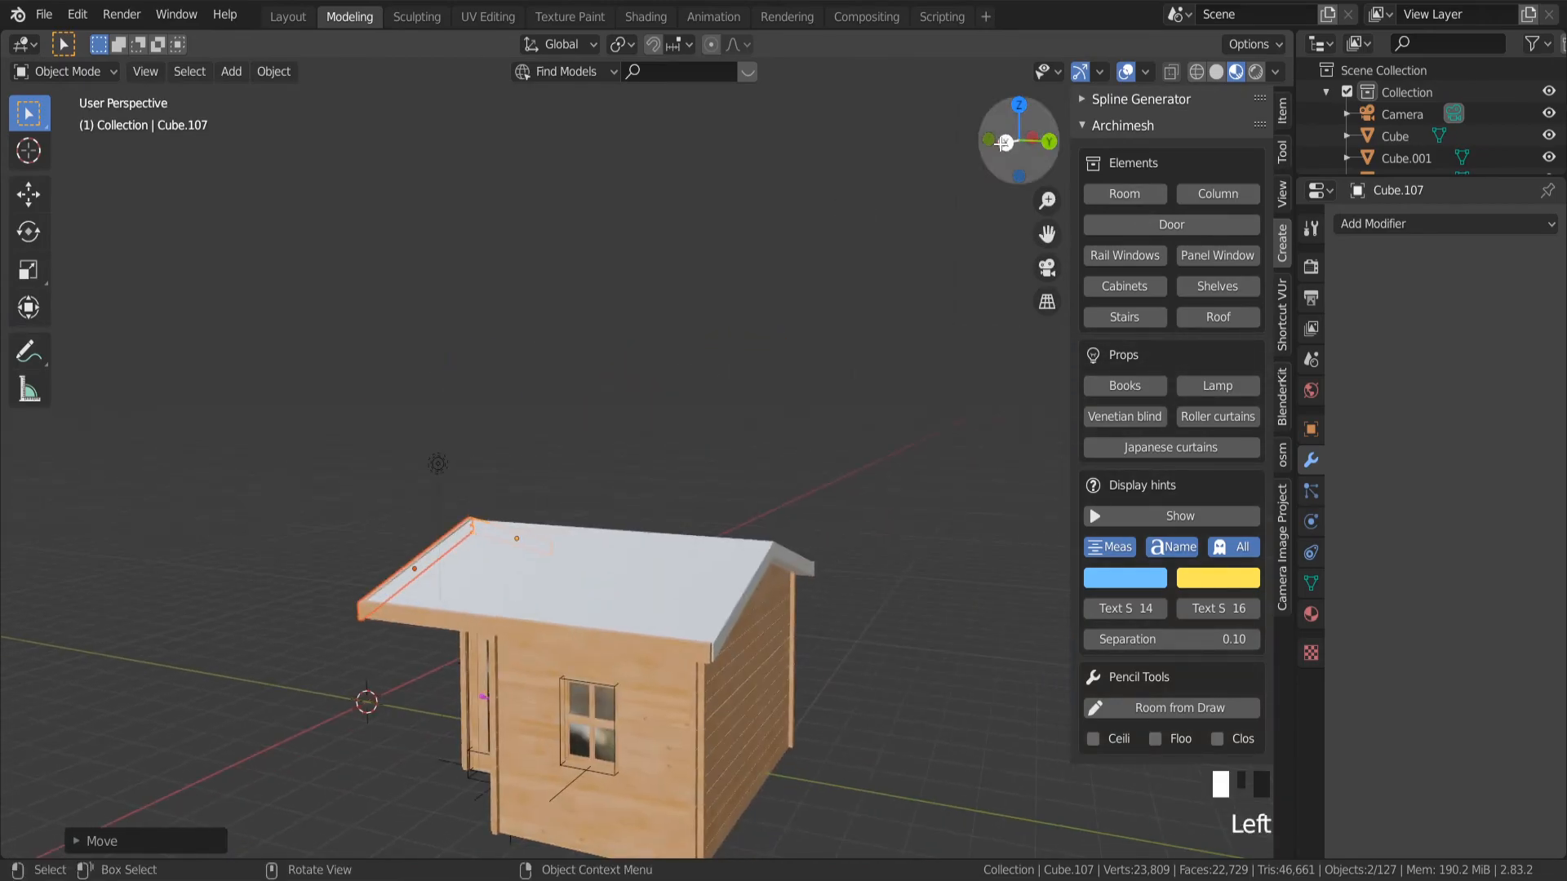
key(shift+d)
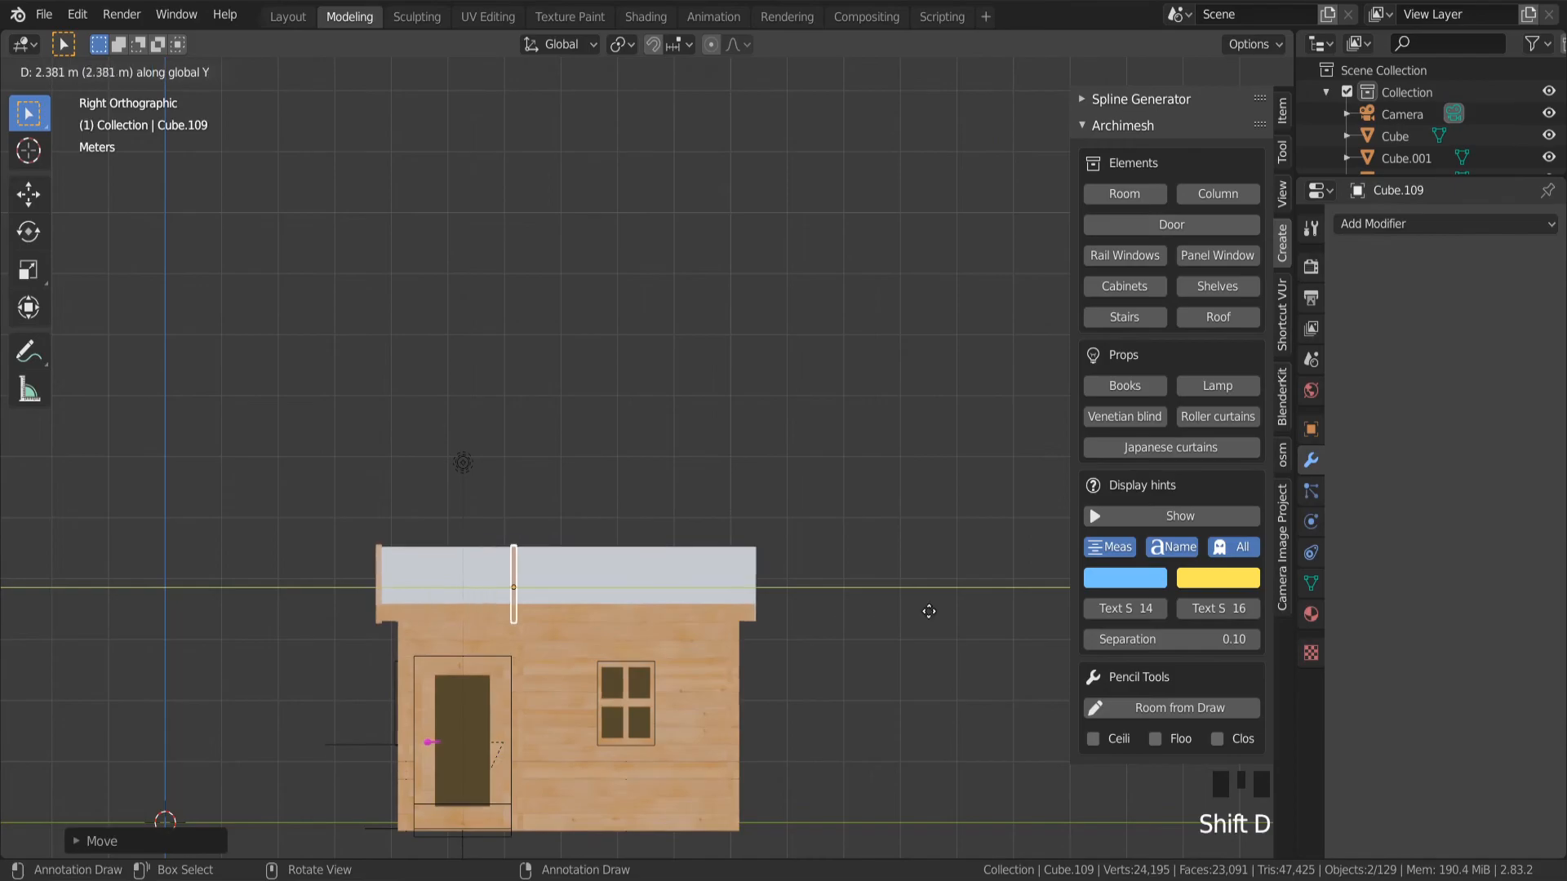
click(1137, 609)
scroll(786, 624, up, 9)
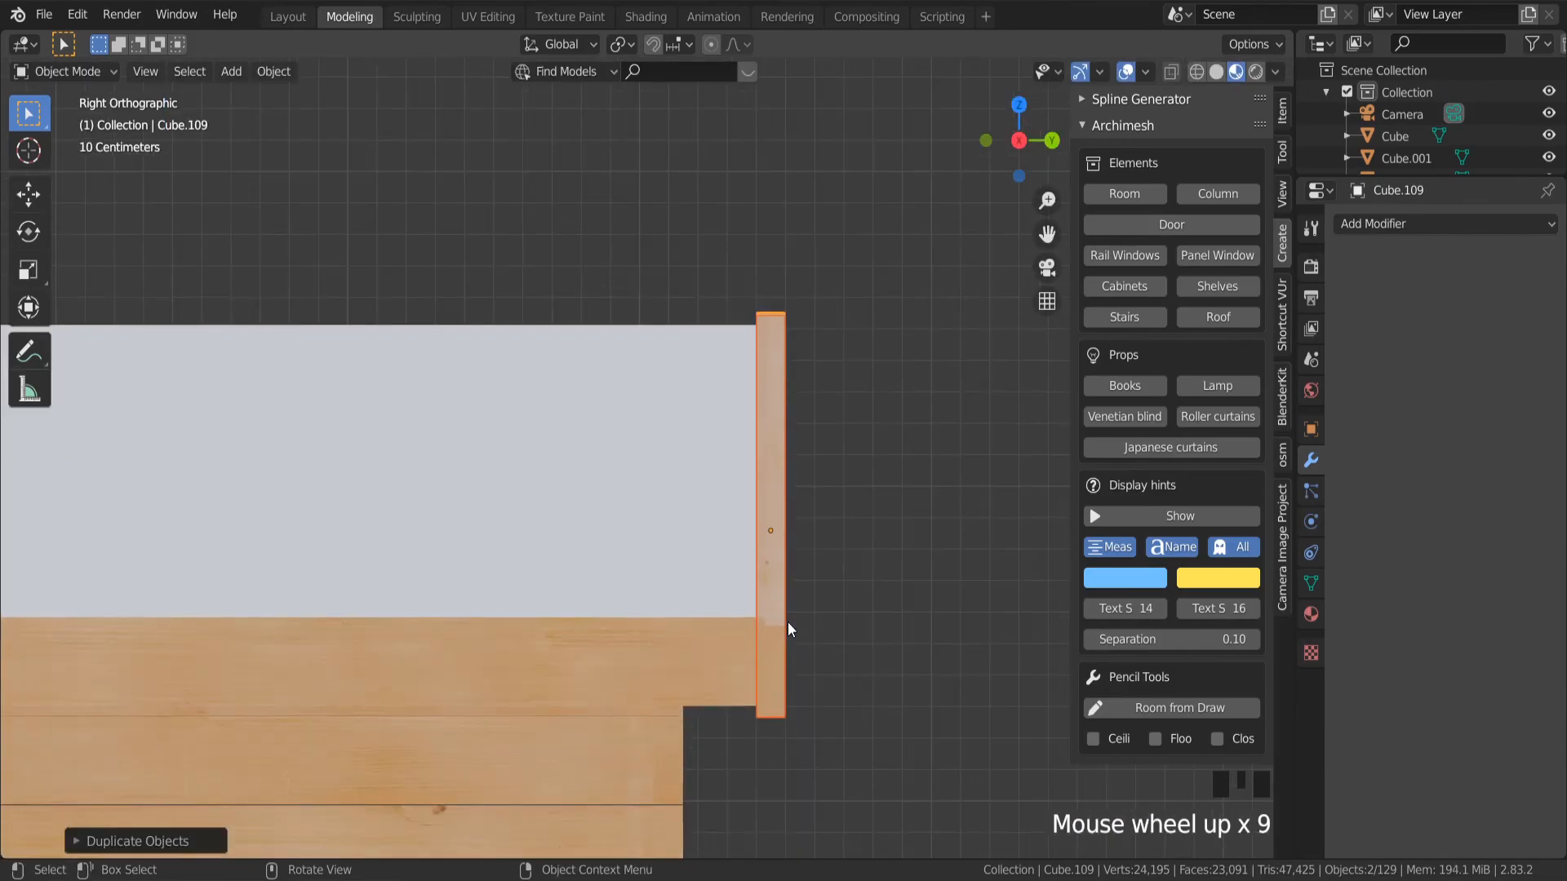
Nudge the duplicated rear planks about 0.04 m along Y to meet the roof's rear edge, and clear the selection.
key(g)
key(y)
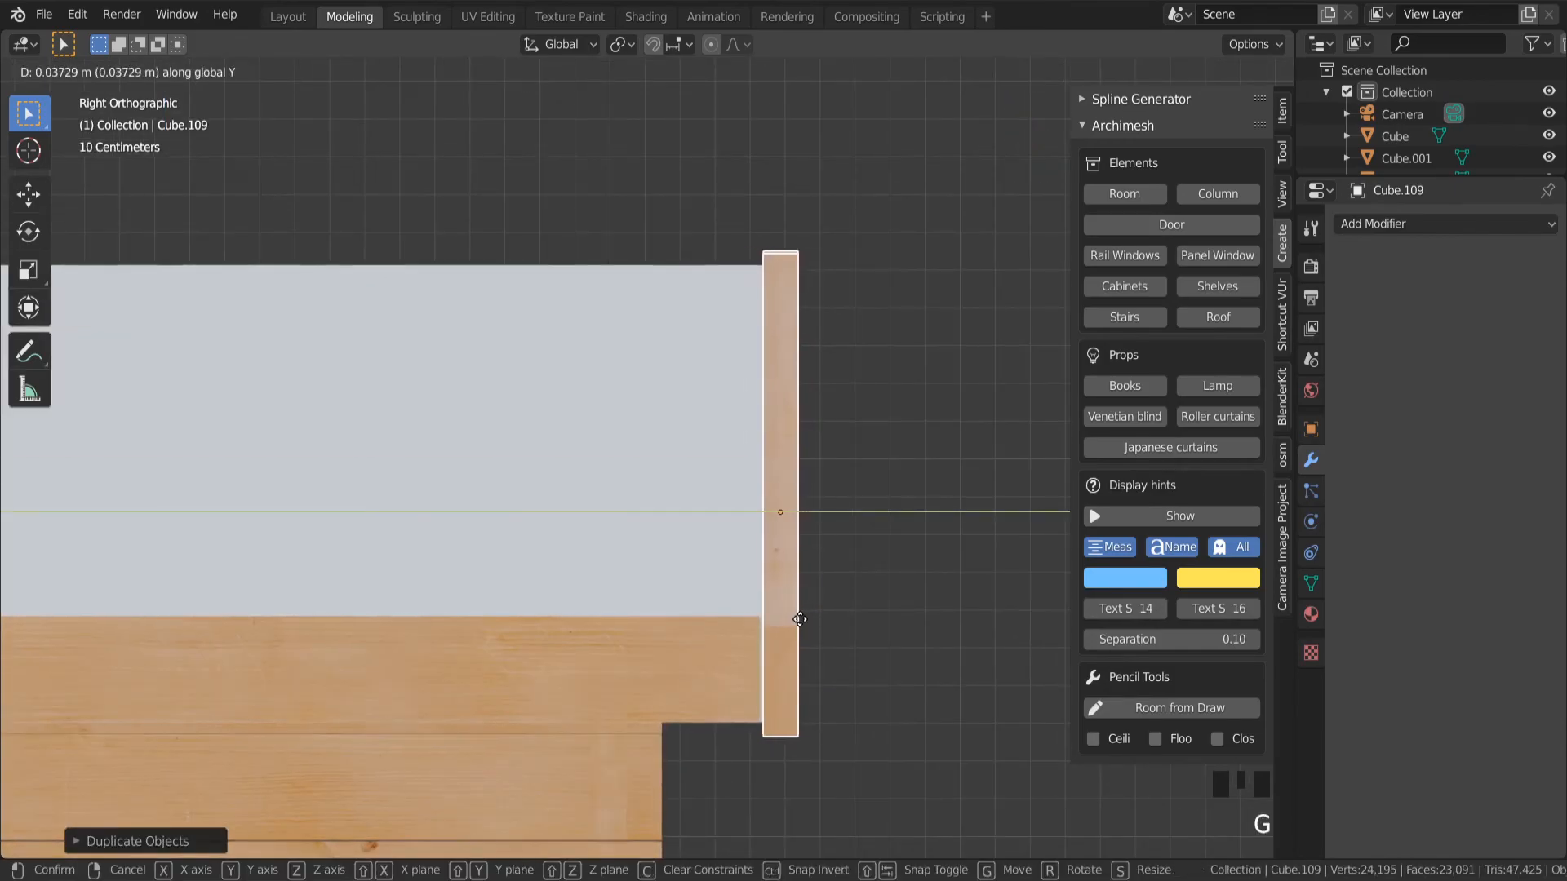
click(799, 619)
scroll(799, 625, down, 5)
click(802, 653)
middle_drag(802, 652, 918, 672)
scroll(917, 672, down, 2)
scroll(644, 620, up, 8)
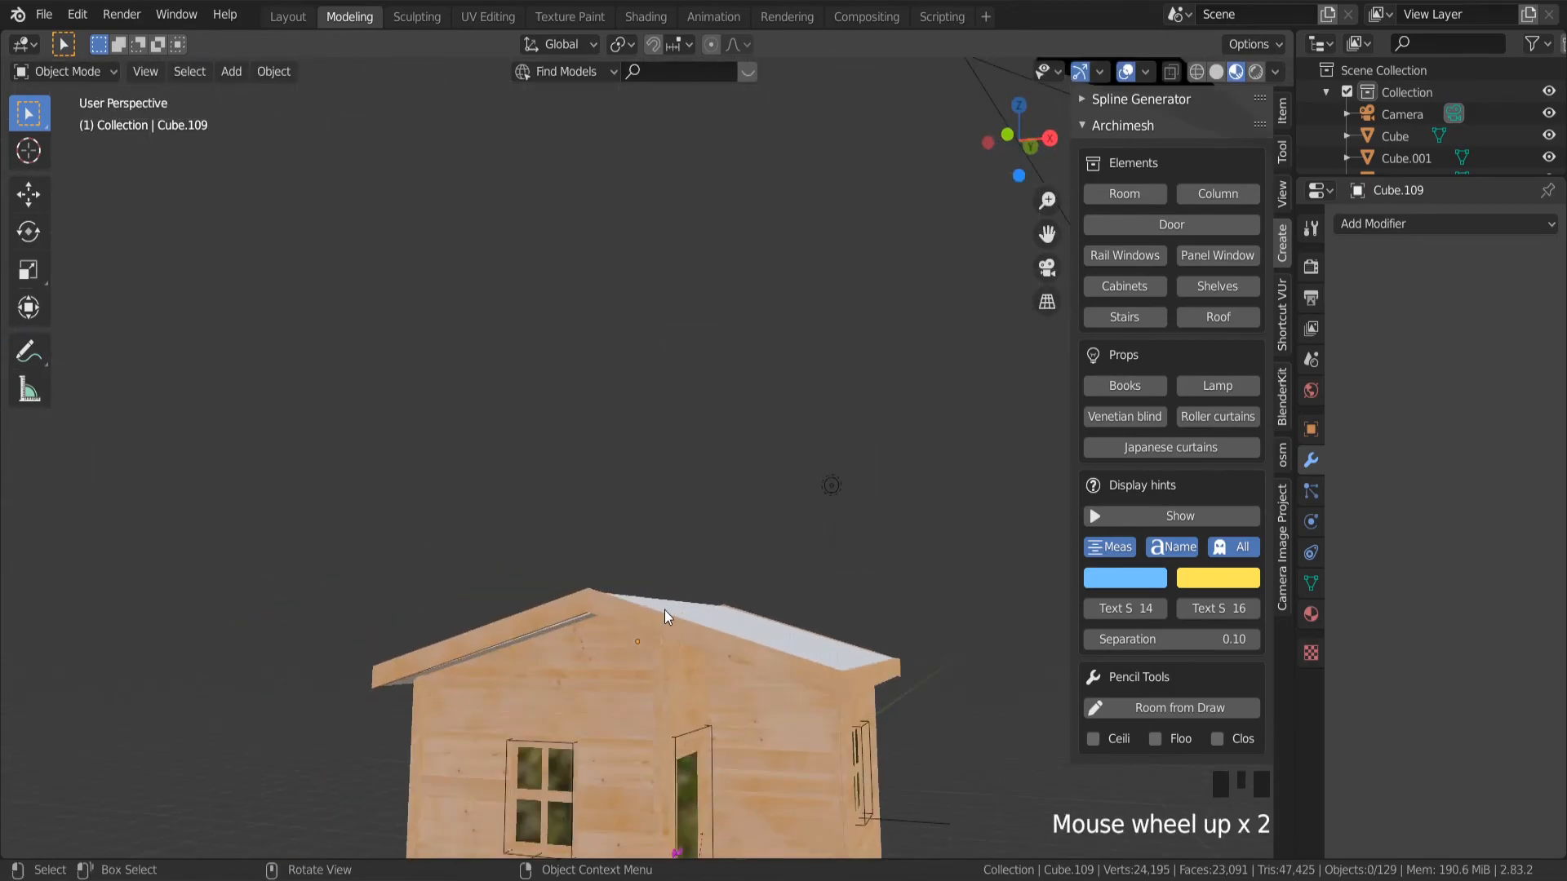
Try scaling both front gable planks by about 1.17 along Z, and undo that scaling.
shift+click(424, 589)
key(s)
key(z)
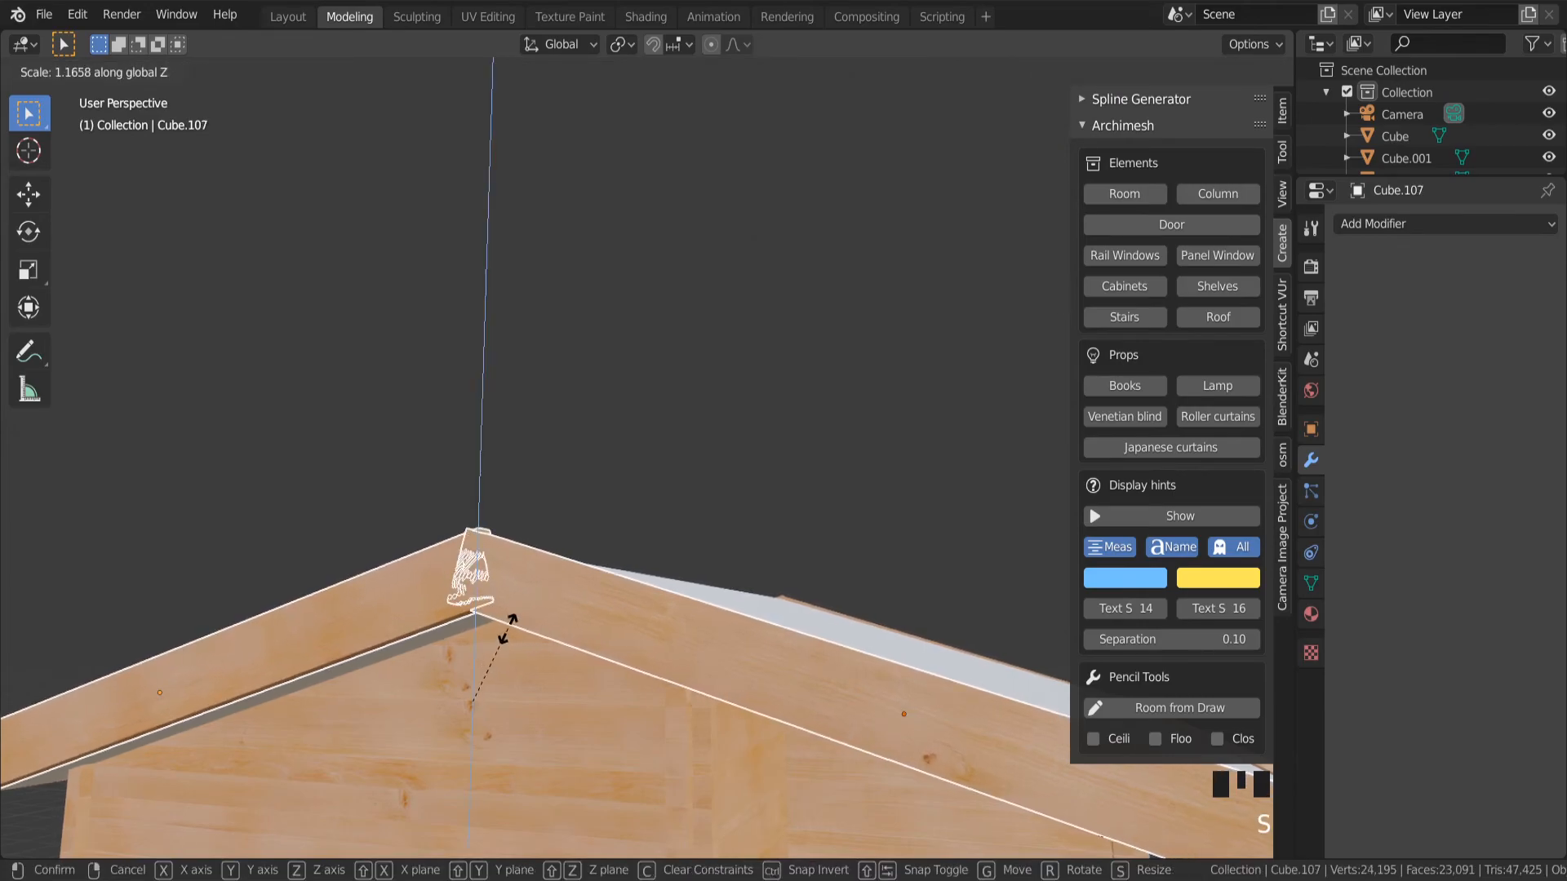
click(505, 629)
key(Tab)
scroll(611, 633, down, 3)
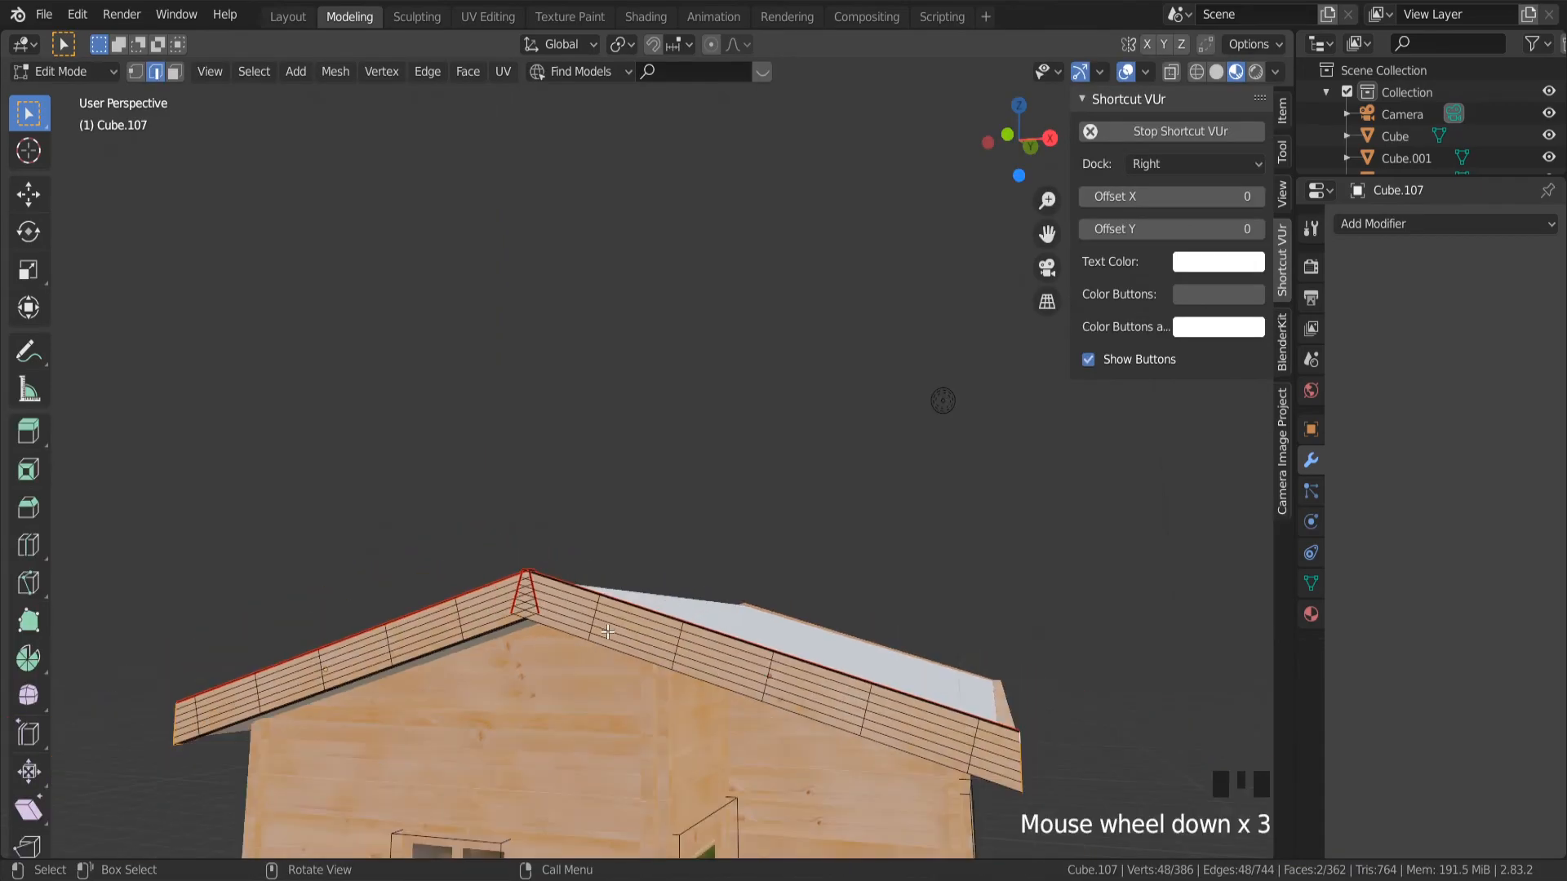
key(Tab)
scroll(611, 633, up, 2)
key(ctrl+z)
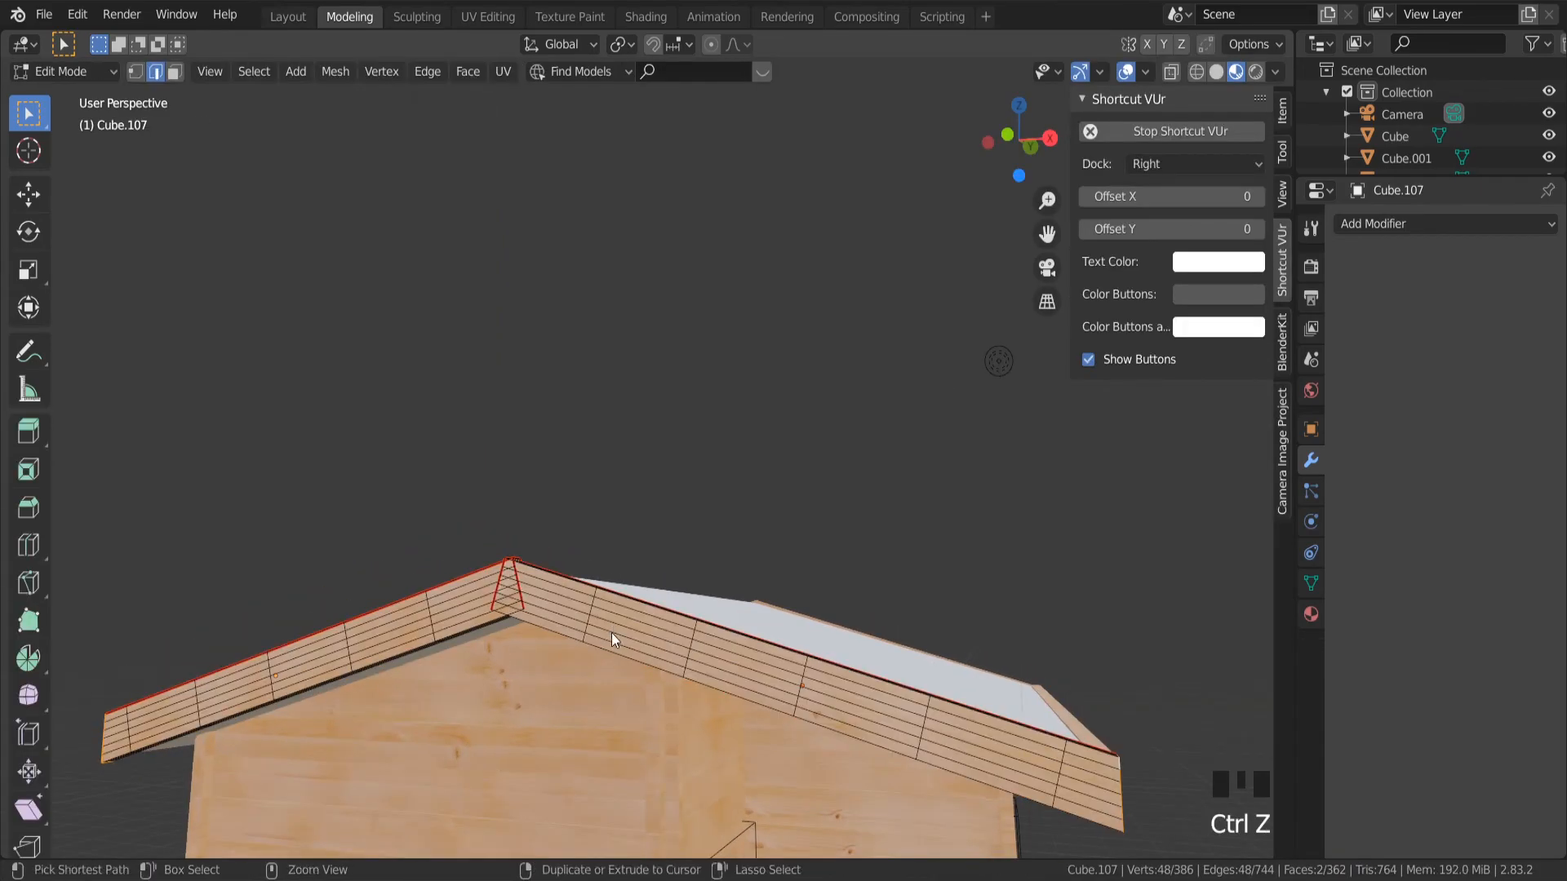
key(ctrl+z)
key(ctrl+z)
Scale both front gable planks by a factor of 1.1 along Z.
key(s)
key(z)
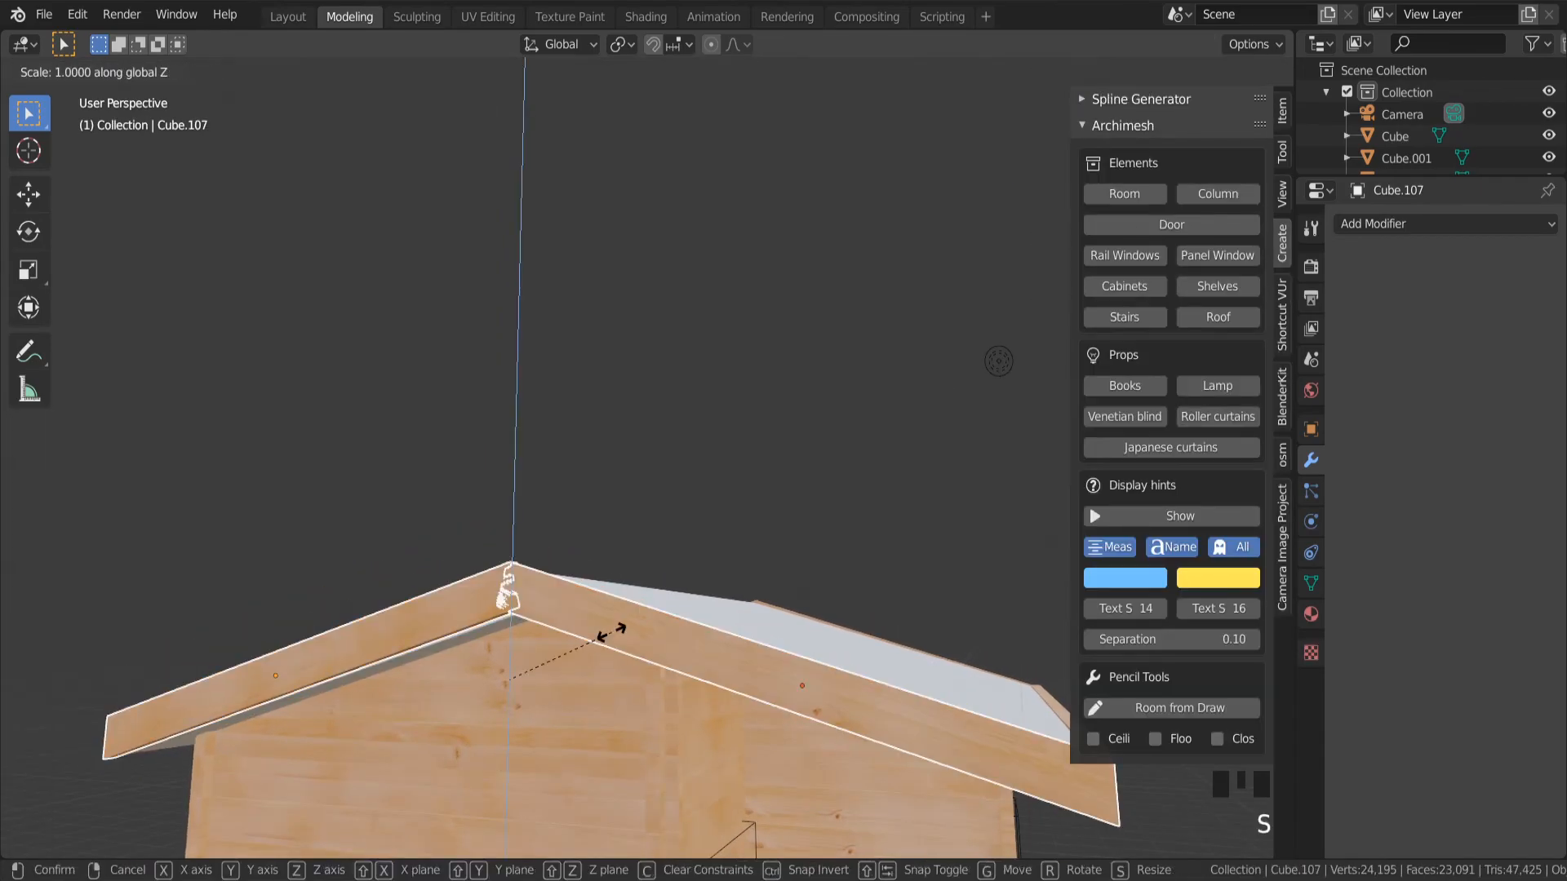
text(1.1)
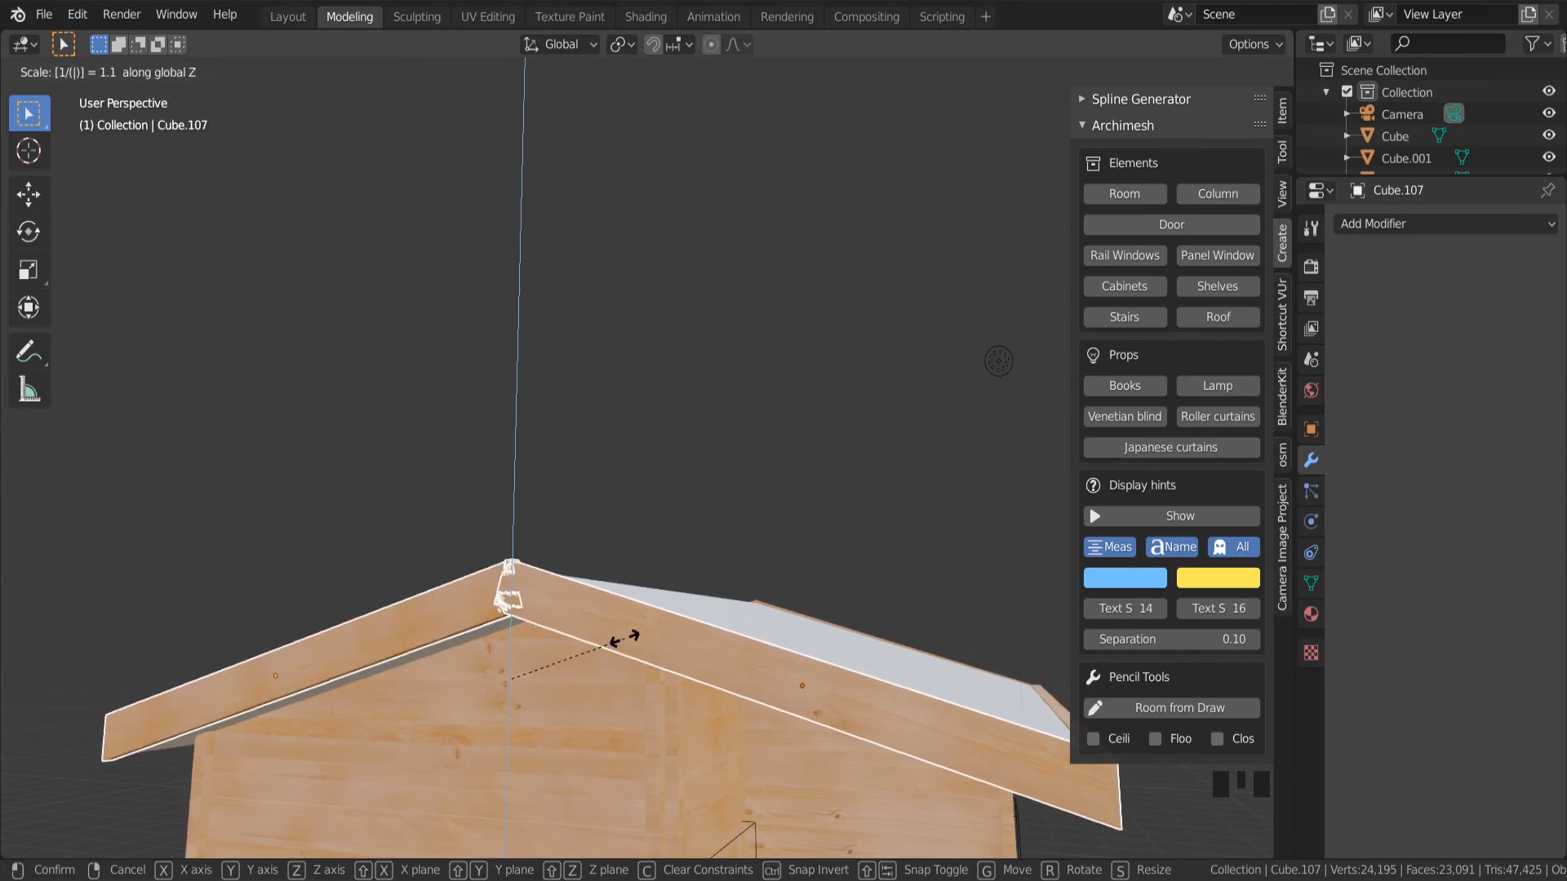
click(666, 645)
key(s)
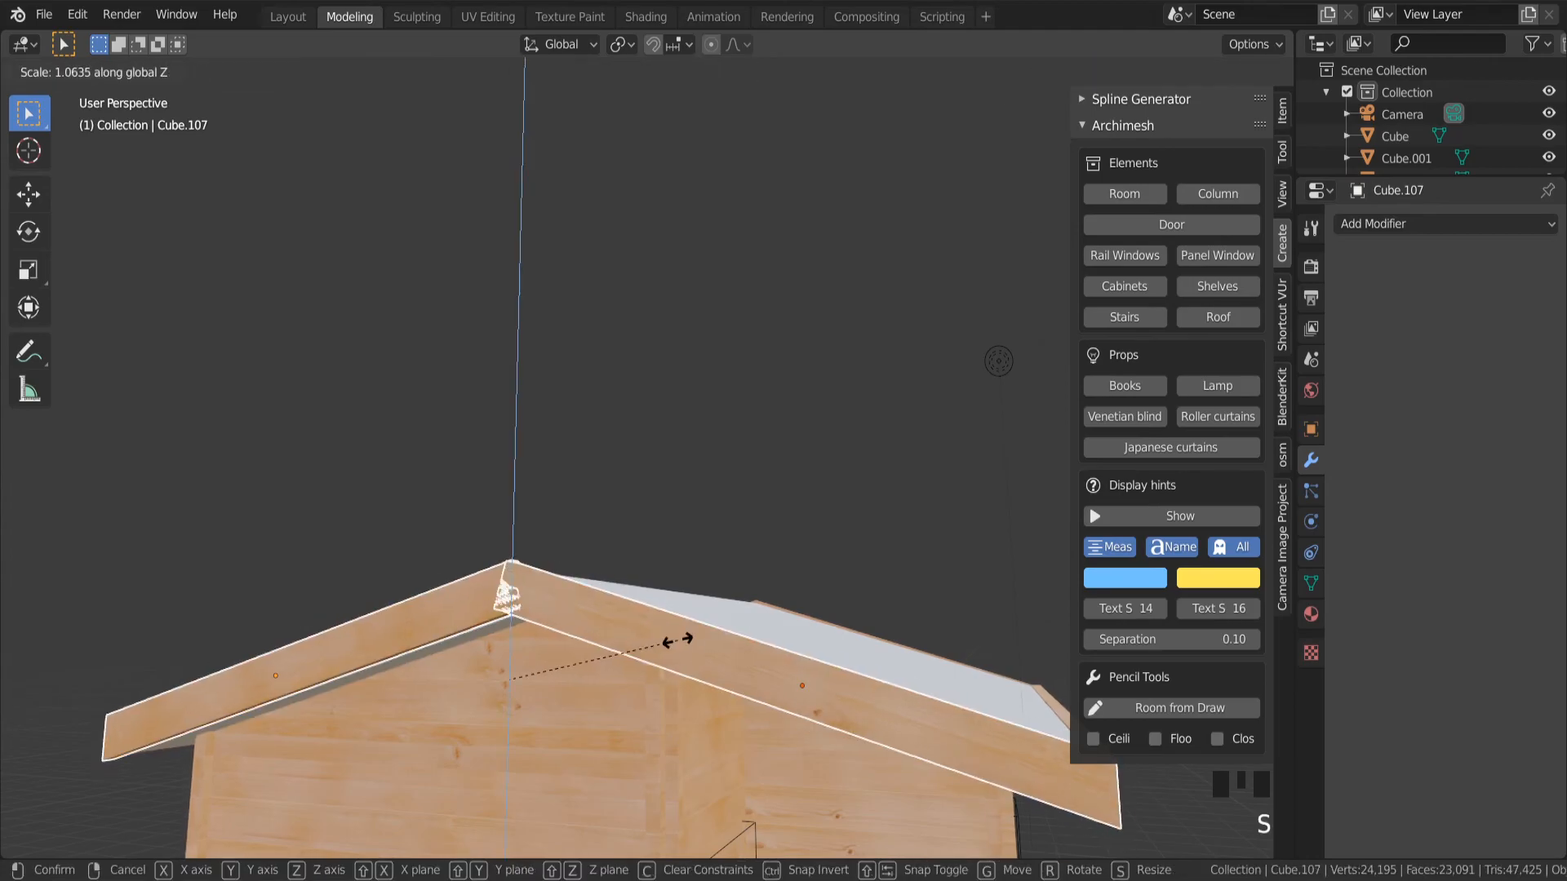
text(1.1)
click(674, 642)
scroll(674, 642, down, 3)
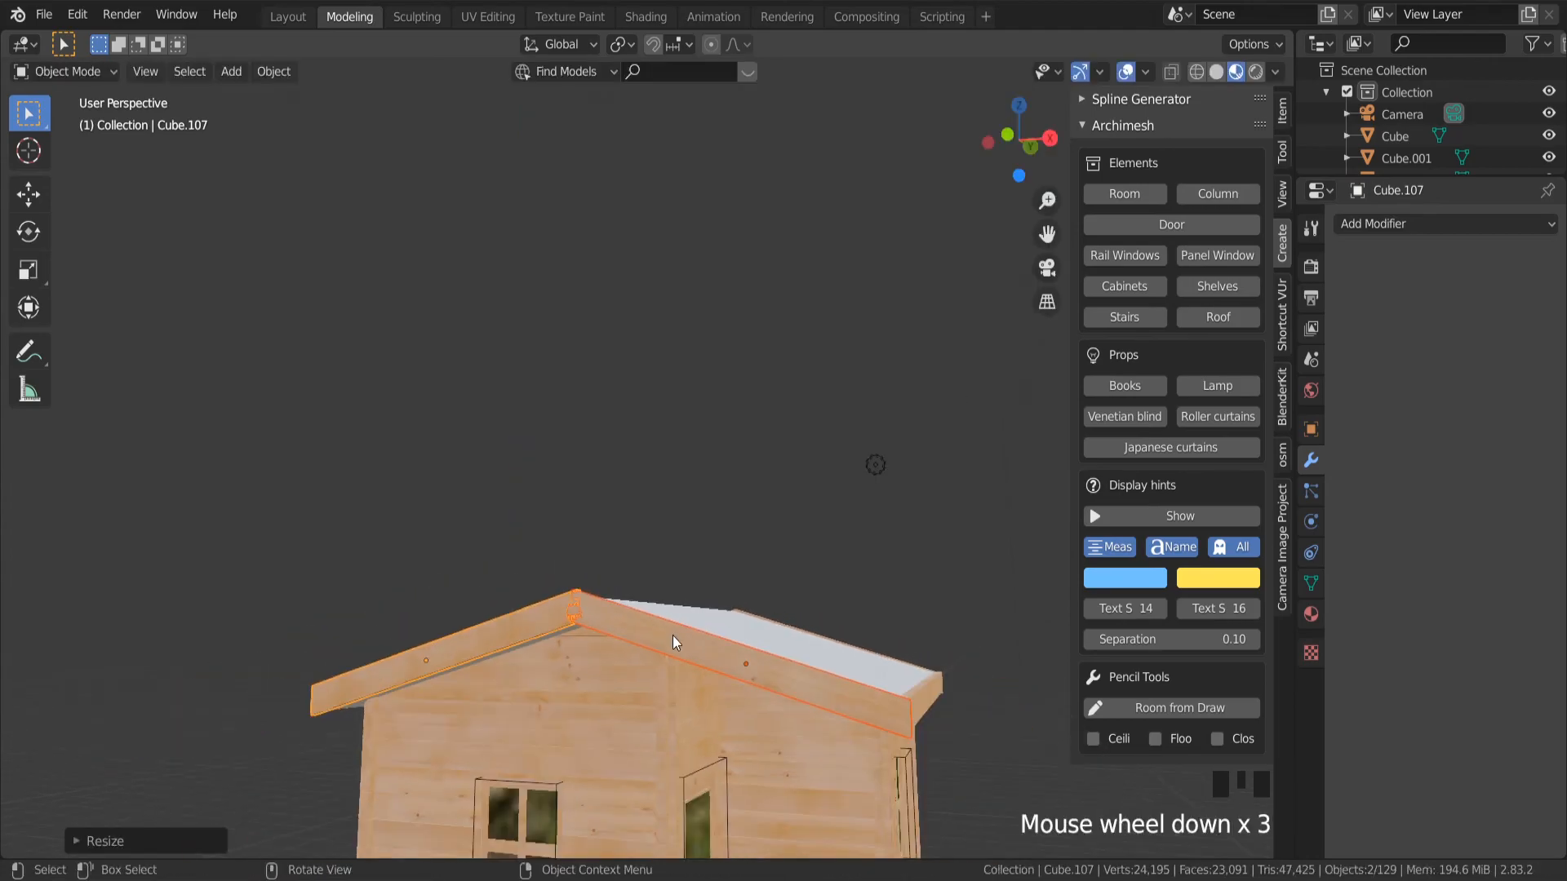
scroll(735, 645, up, 3)
Select the whole mesh of both front gable planks, scale their UVs in the UV Editing workspace, and return to object mode.
key(Tab)
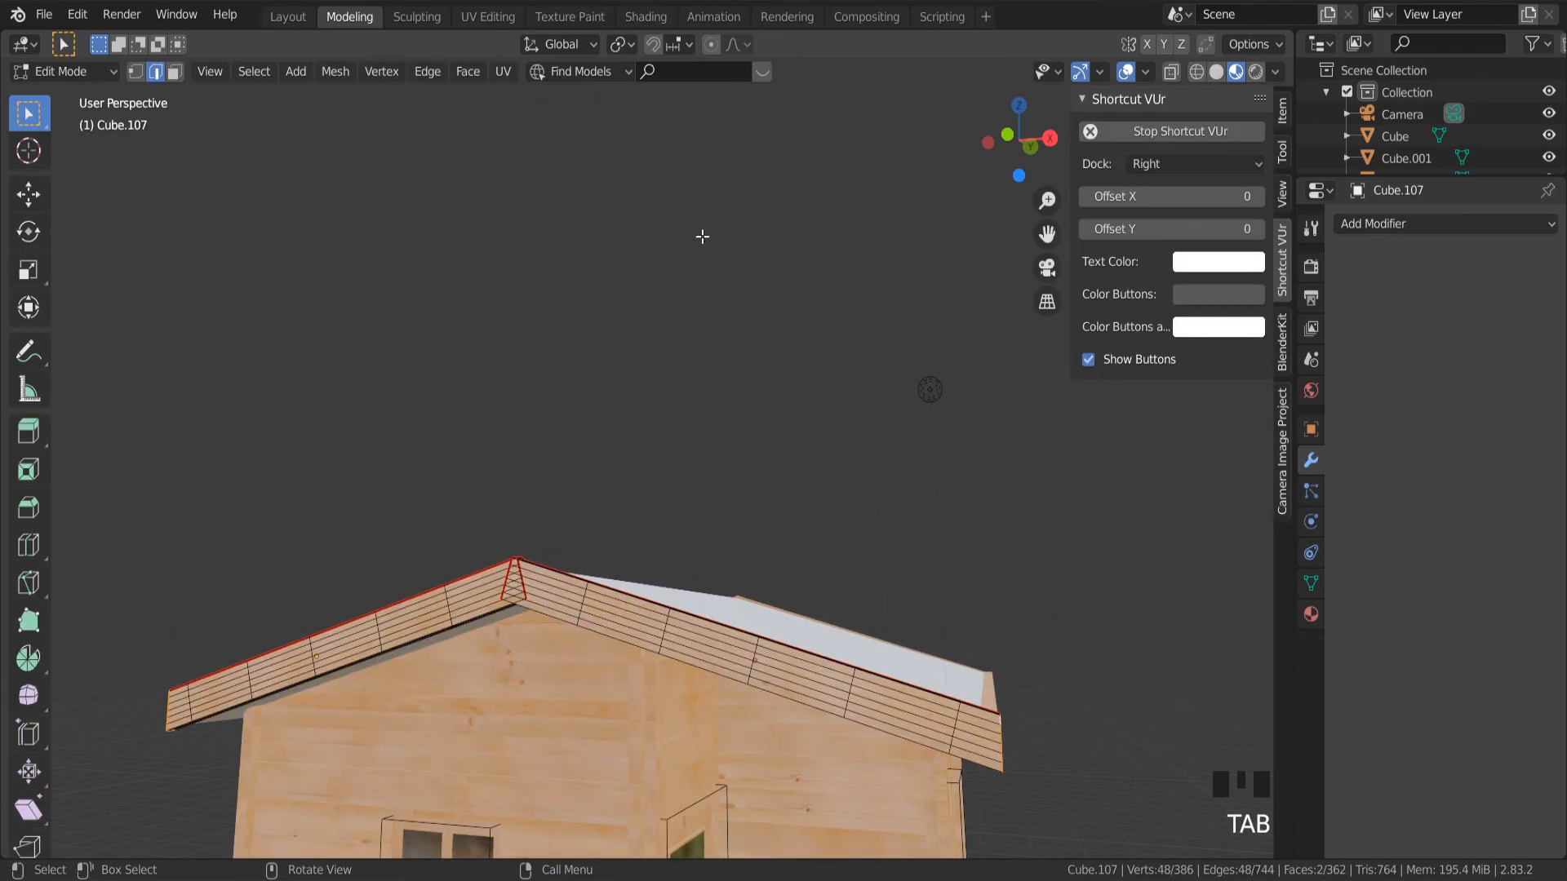
key(a)
click(489, 16)
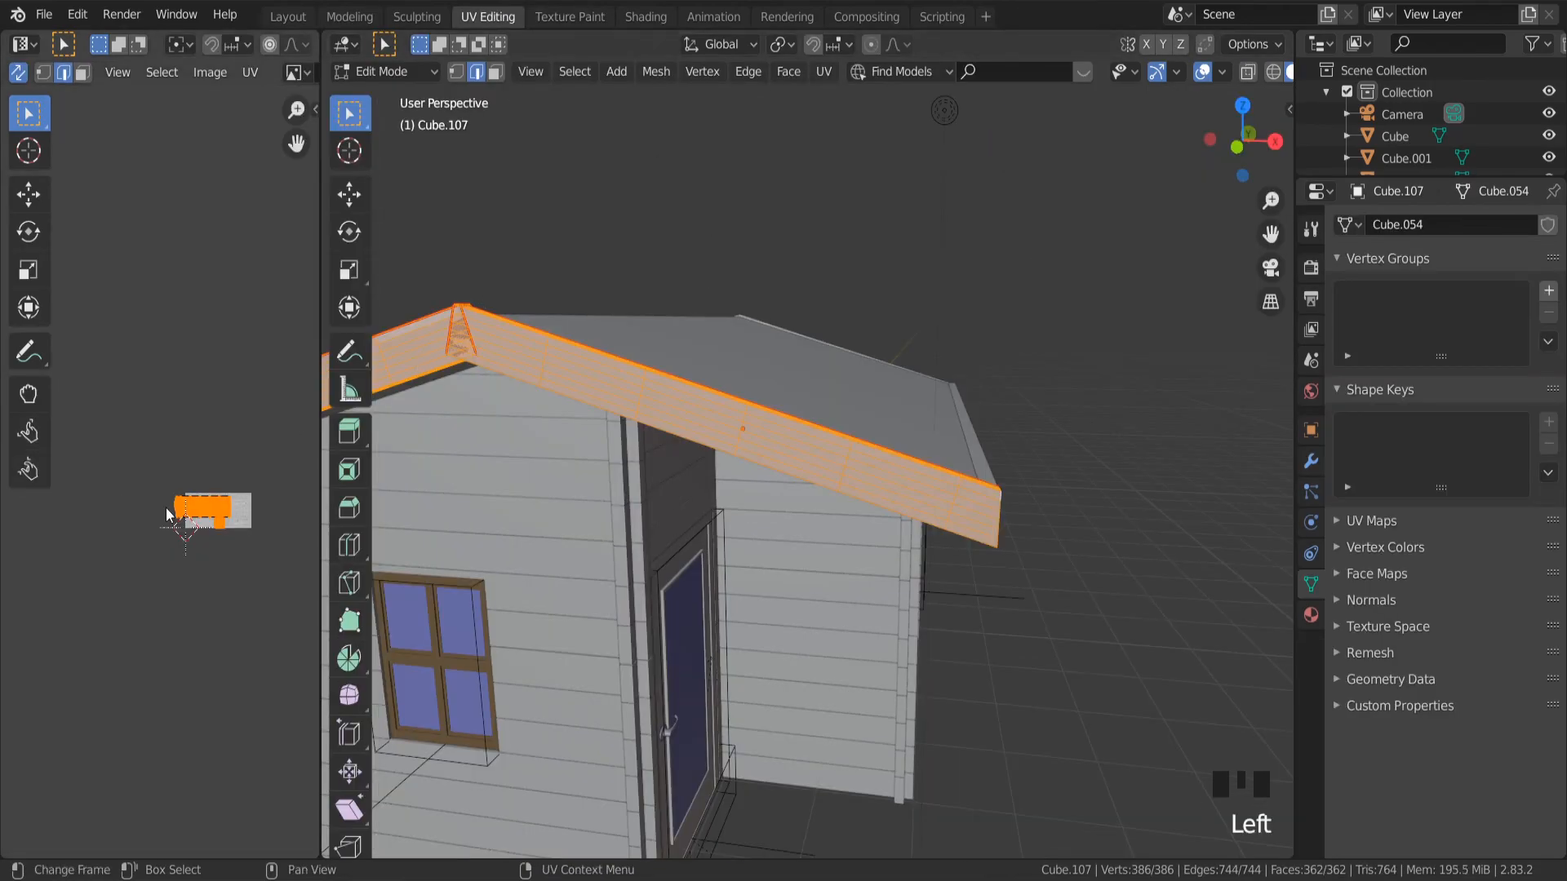
scroll(172, 510, up, 2)
key(s)
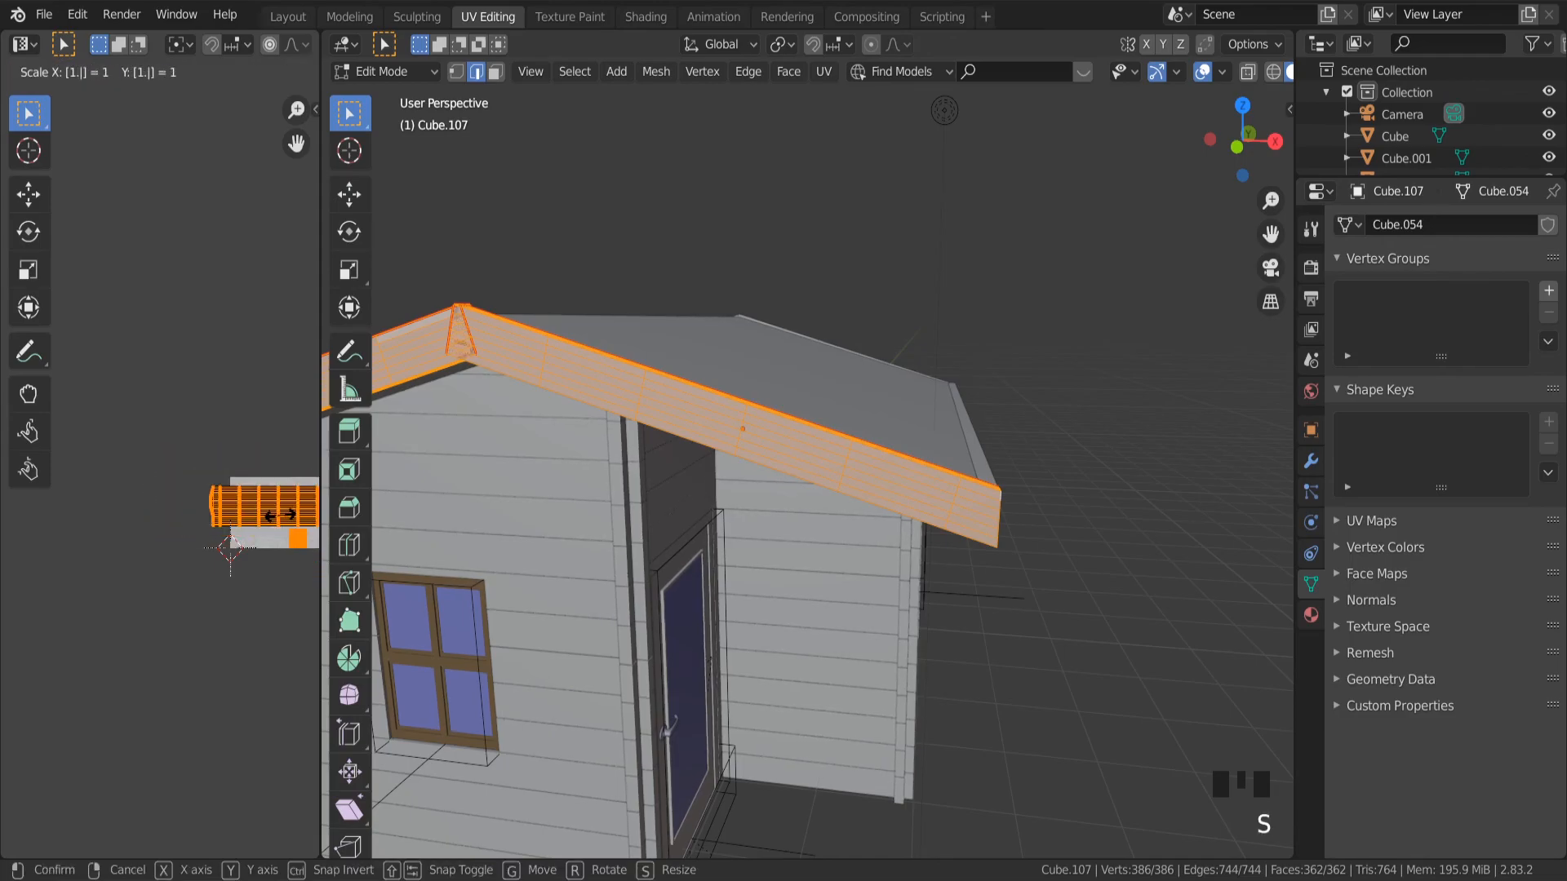
click(281, 516)
key(Tab)
Delete the two duplicated gable planks at the rear of the roof.
scroll(728, 439, down, 3)
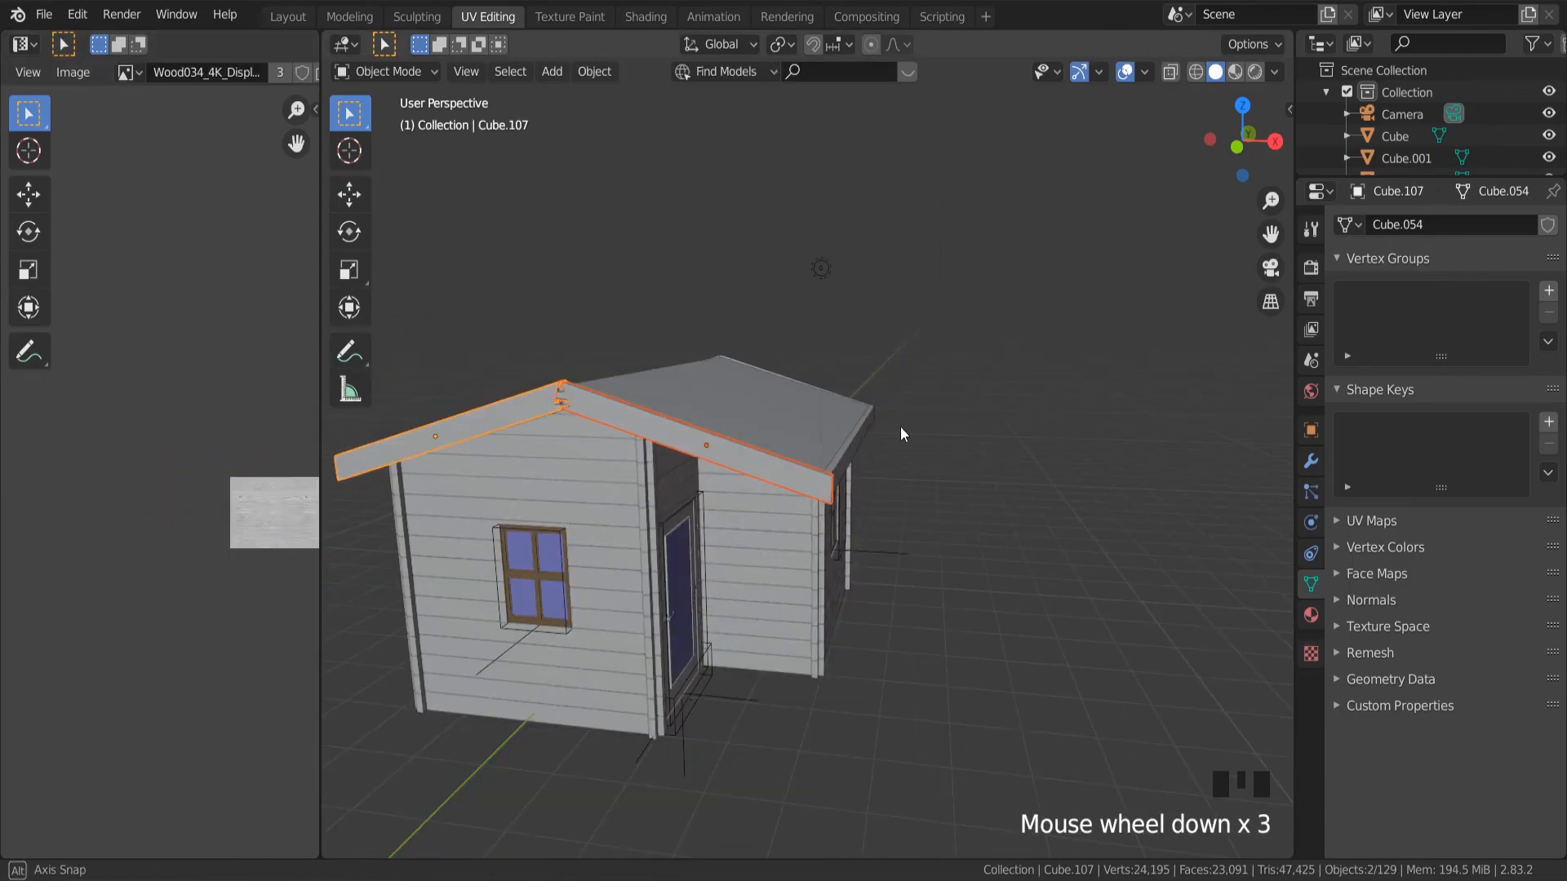
middle_drag(899, 426, 1100, 359)
scroll(1195, 398, up, 2)
middle_drag(1189, 397, 1256, 288)
drag(1270, 234, 883, 313)
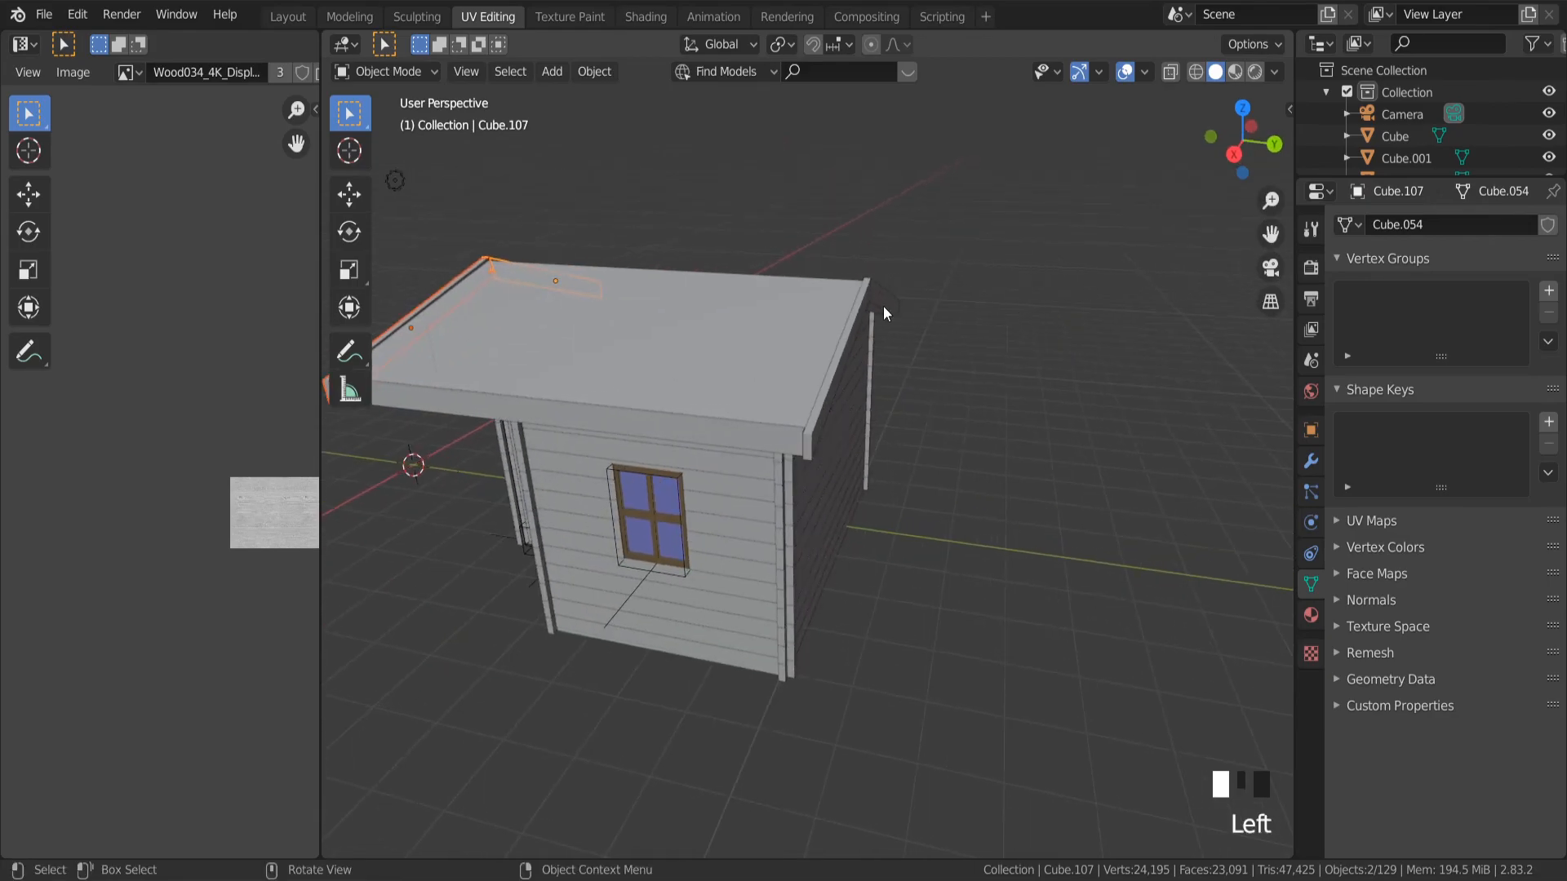
key(x)
click(870, 308)
click(904, 297)
key(x)
click(901, 299)
Select both resized front gable planks and duplicate them about 7.19 m along Y, just beyond the roof's rear edge.
click(436, 292)
middle_drag(436, 292, 893, 263)
scroll(469, 335, down, 2)
shift+click(716, 285)
key(shift+d)
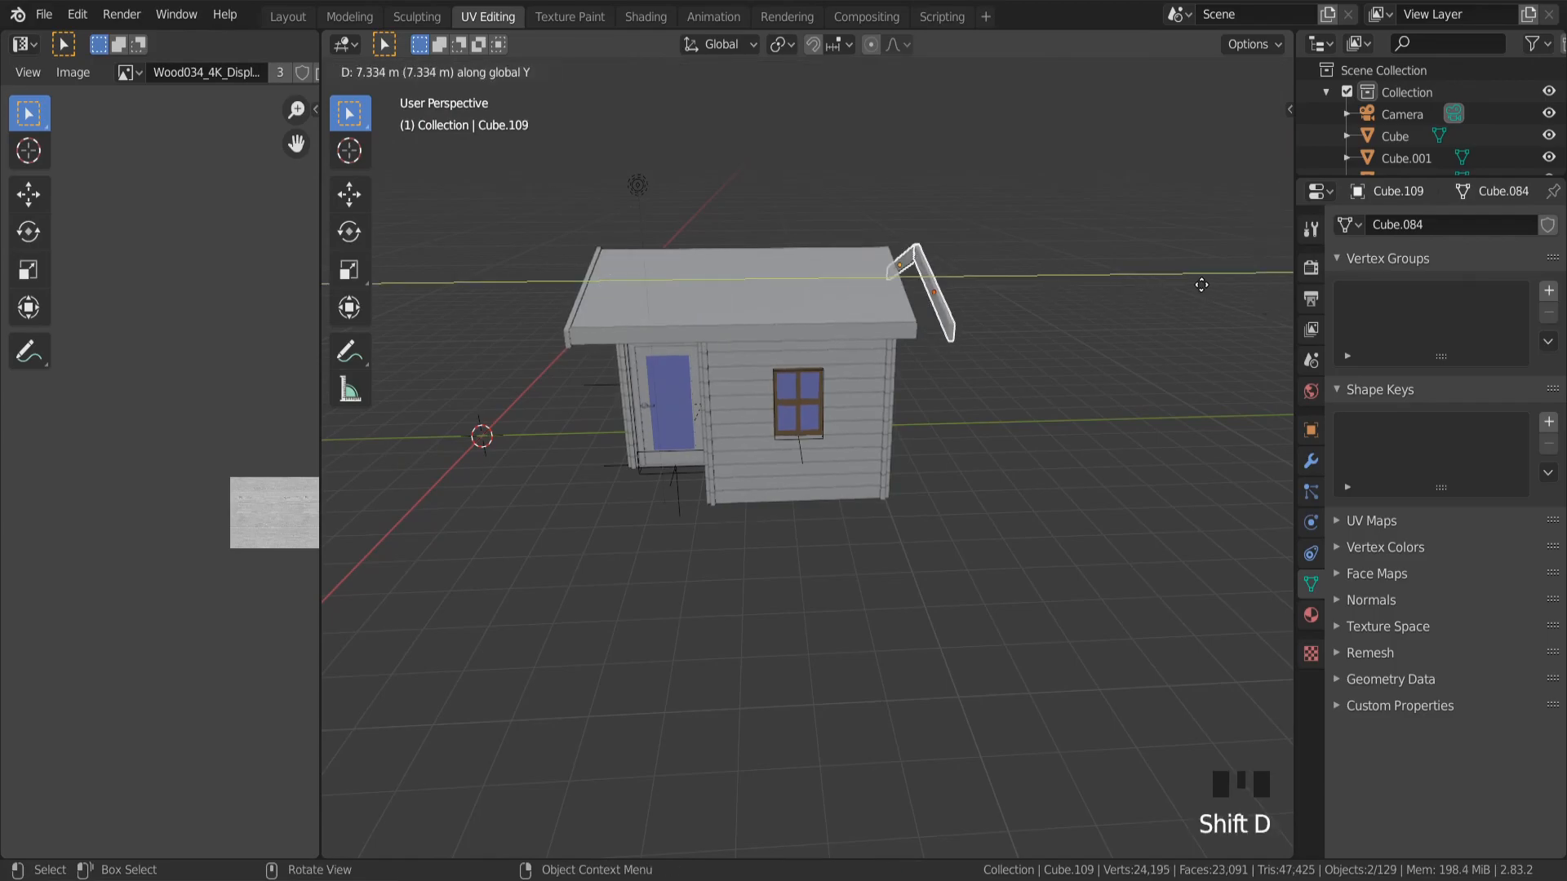
click(1204, 285)
In the right orthographic view, move the duplicated planks about -0.48 m along Y against the roof's rear edge.
click(1245, 153)
scroll(1064, 349, up, 5)
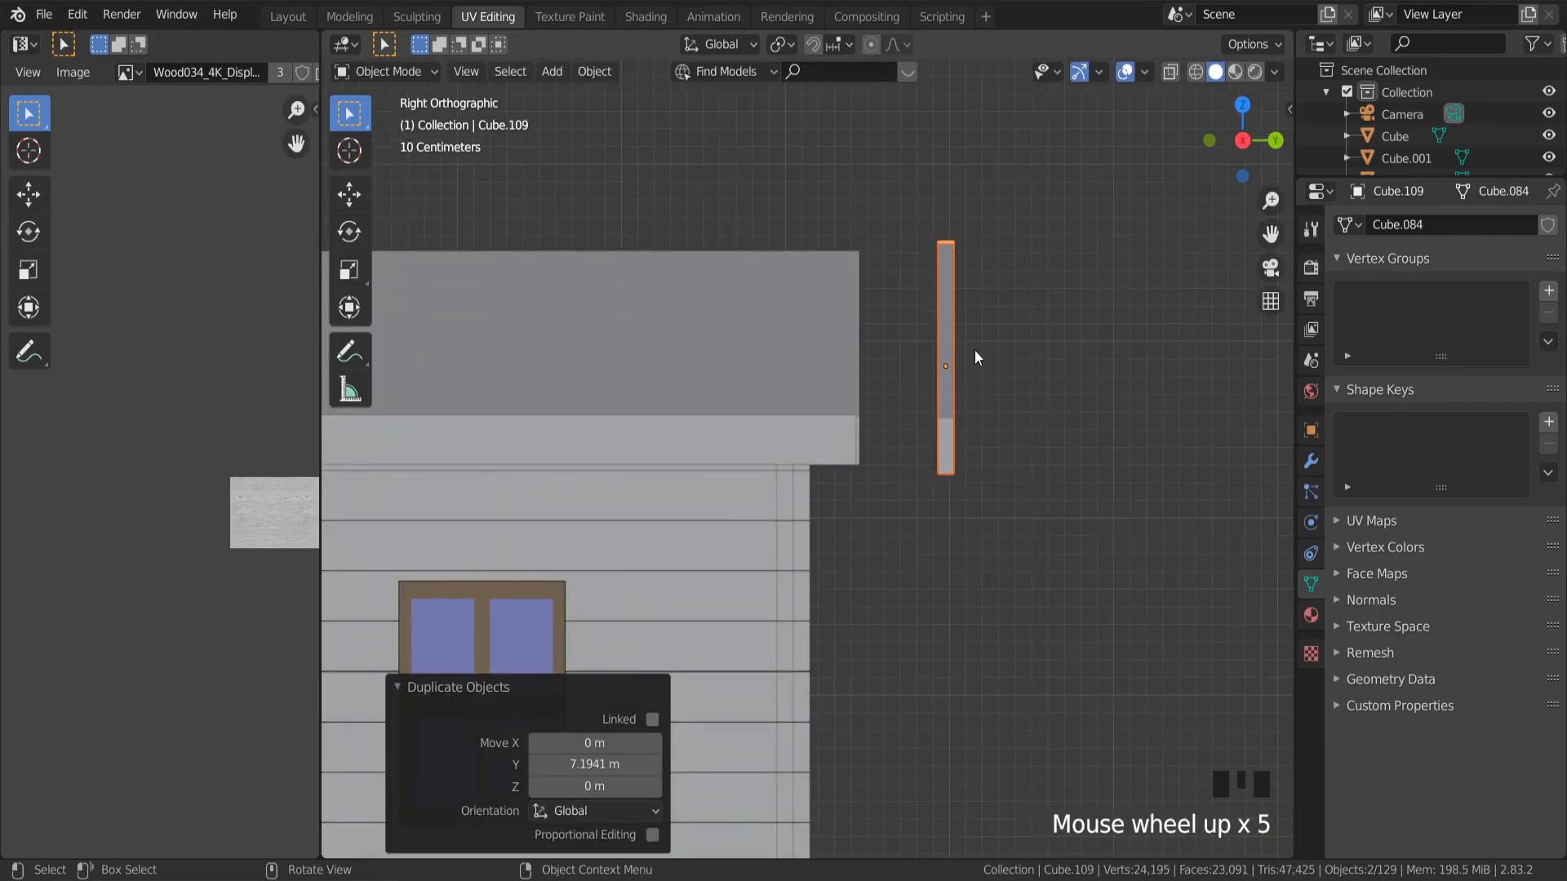
key(g)
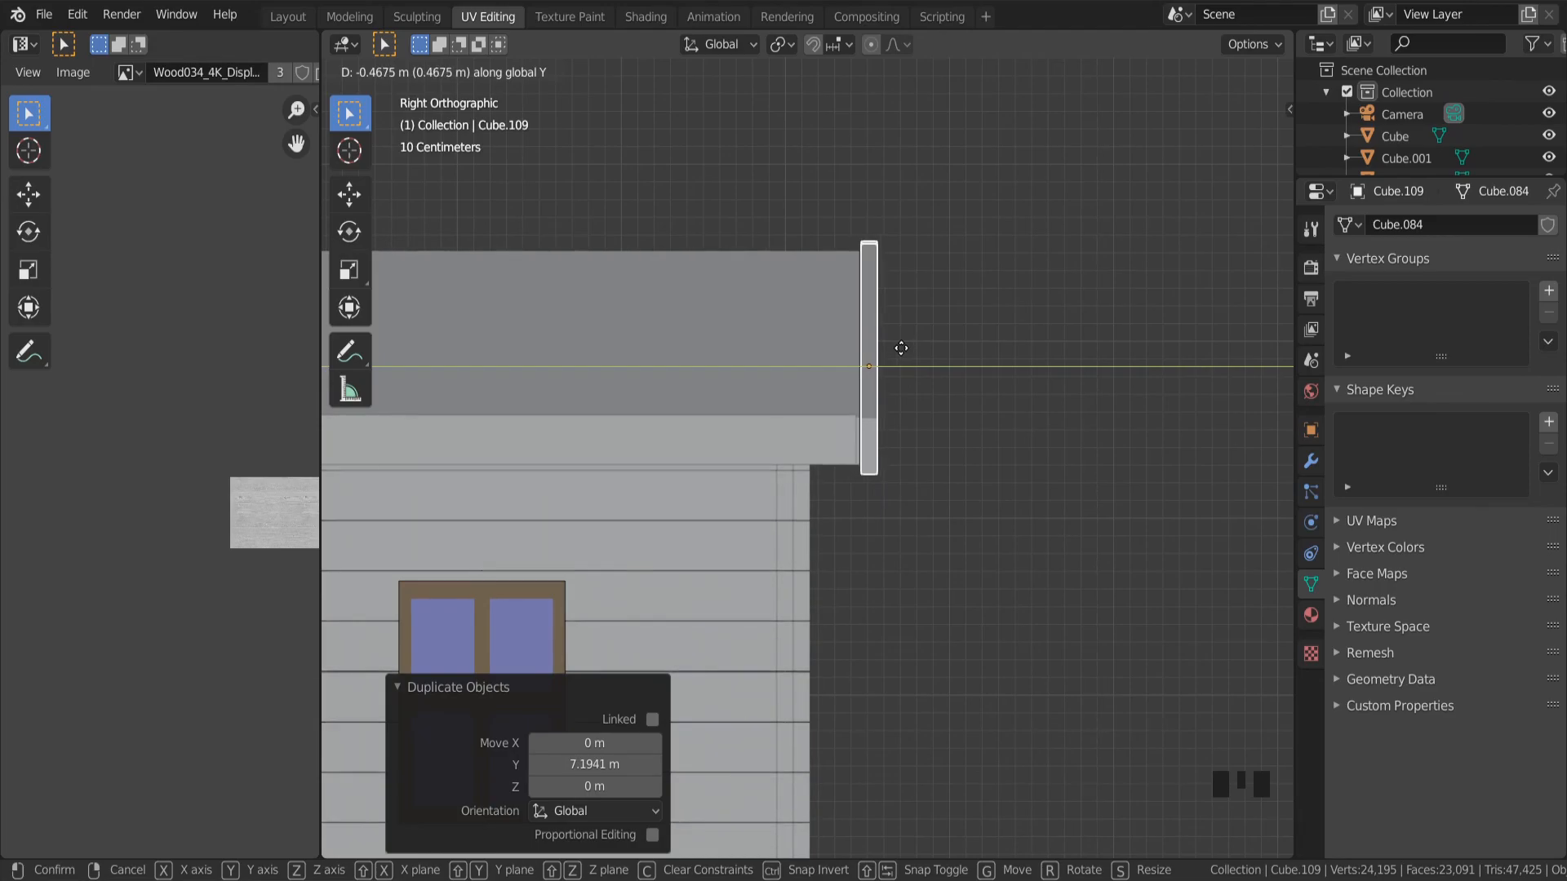
click(899, 348)
middle_drag(900, 348, 988, 525)
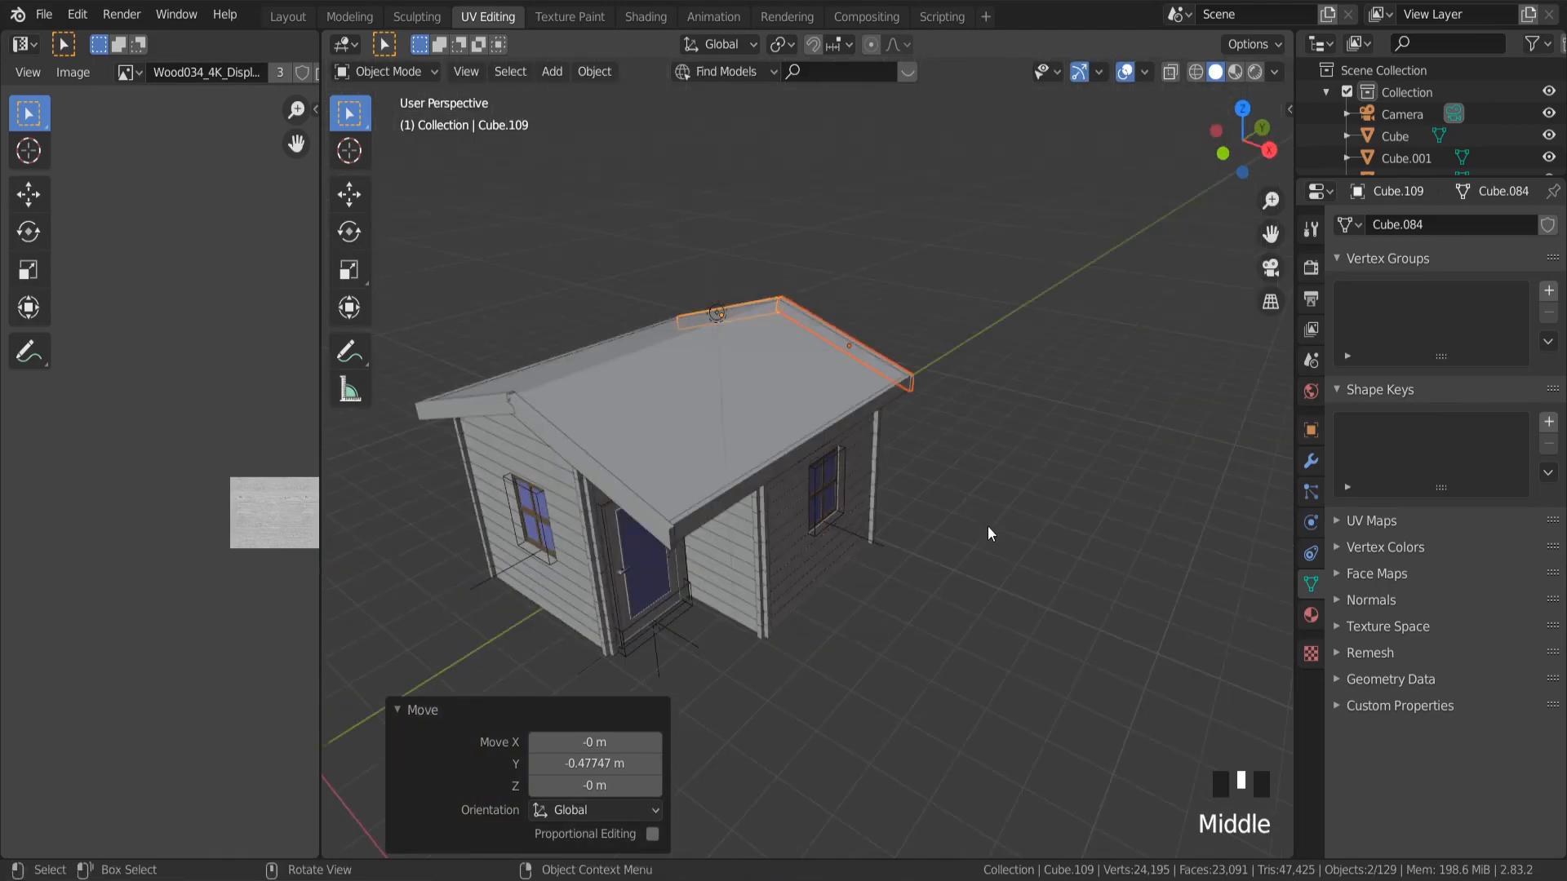
Clear the selection and show the whole house in Material Preview display.
click(965, 535)
scroll(964, 536, down, 3)
click(1234, 72)
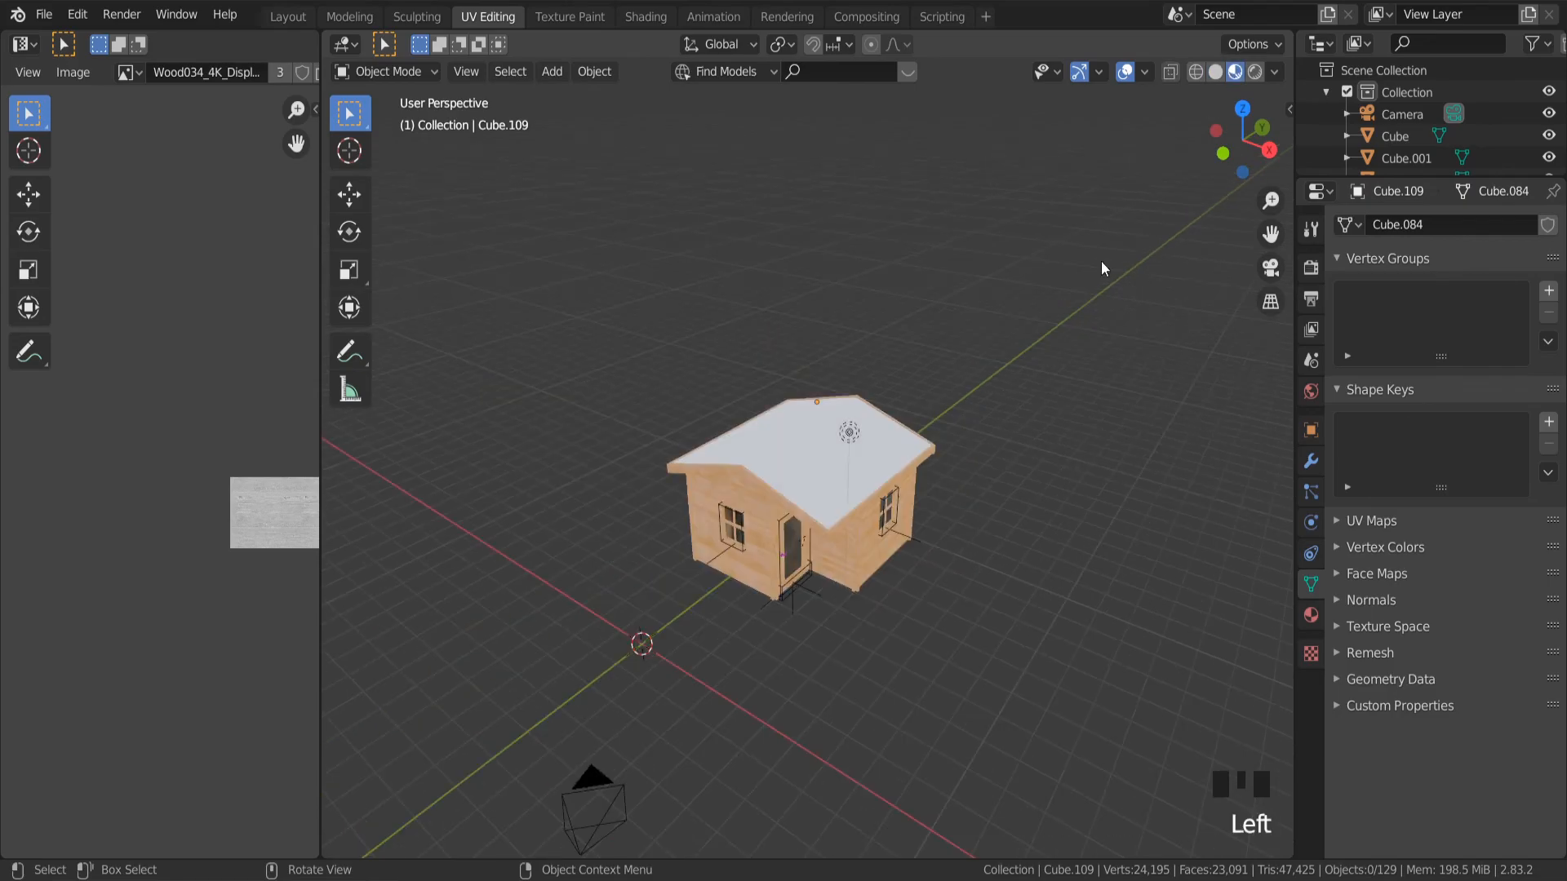
middle_drag(941, 474, 1060, 688)
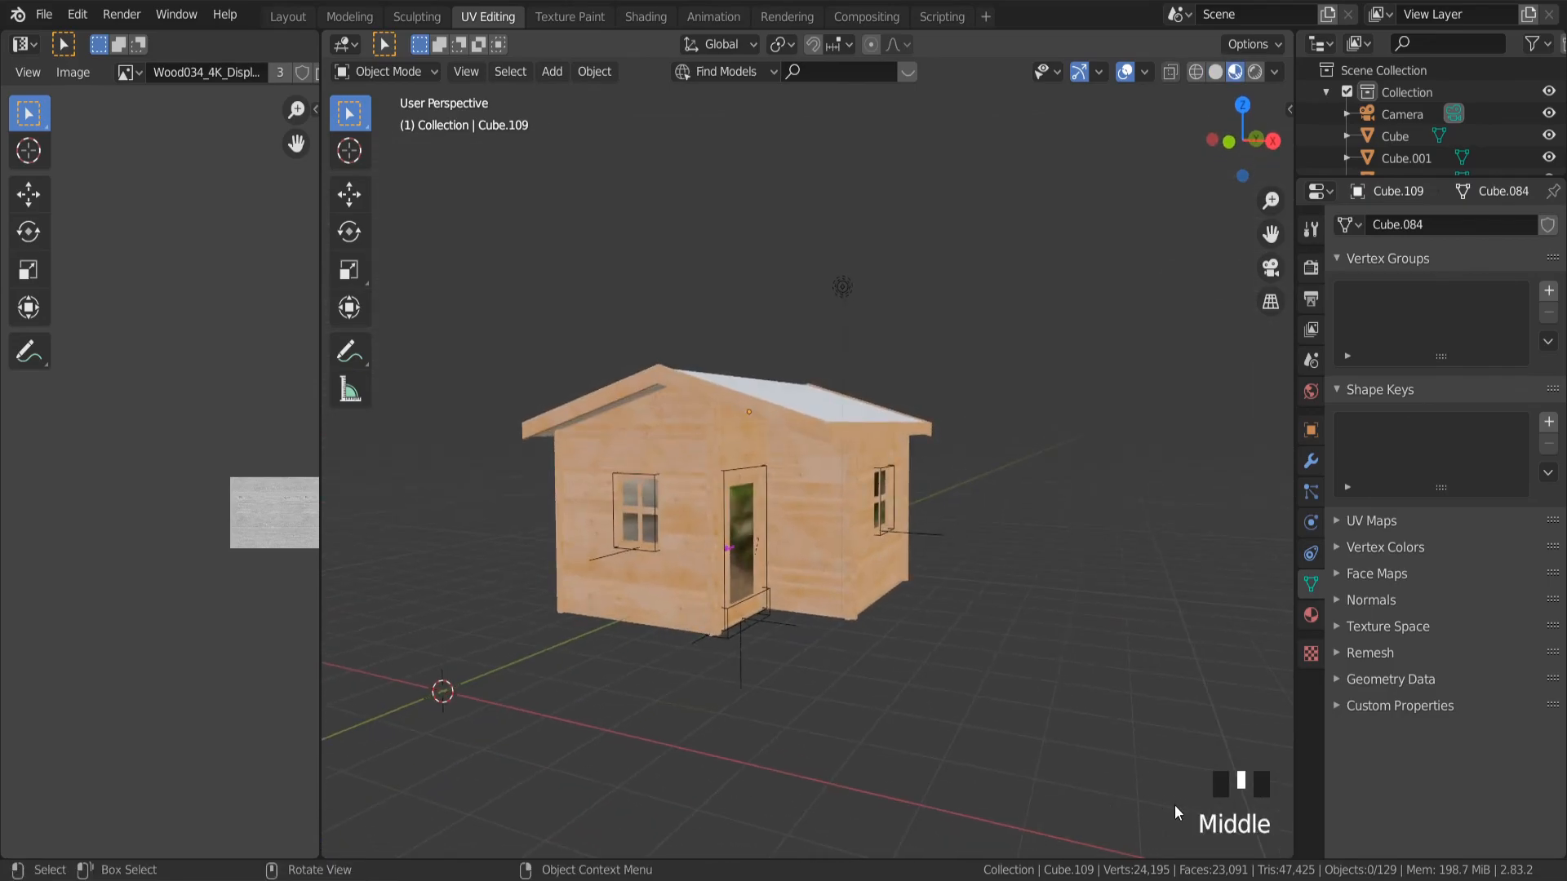